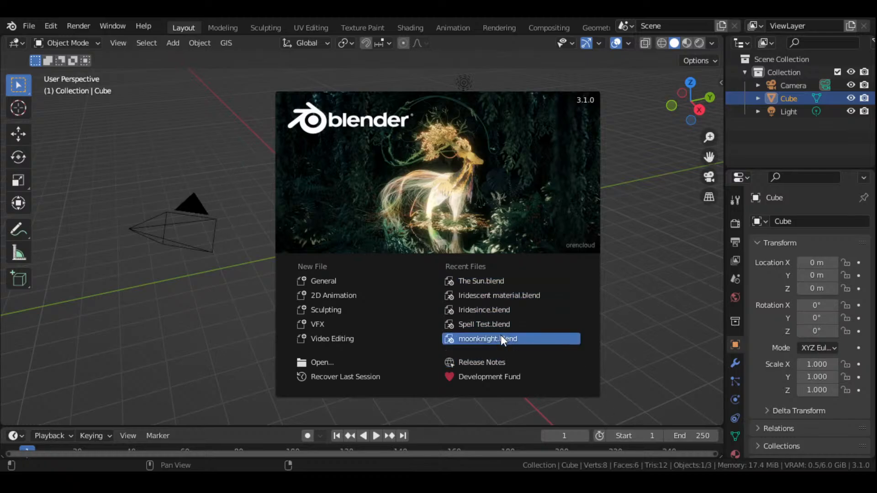
Open the recent project Scifi Object.blend
click(306, 364)
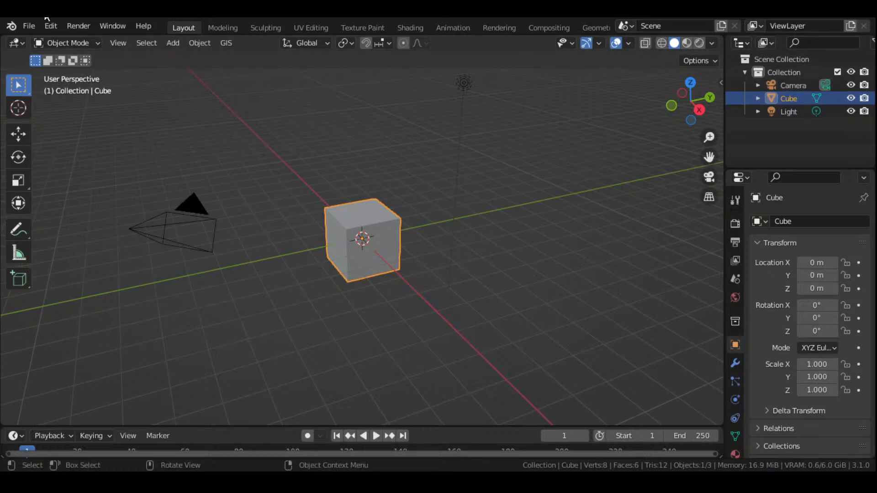
click(29, 25)
mouse_move(70, 67)
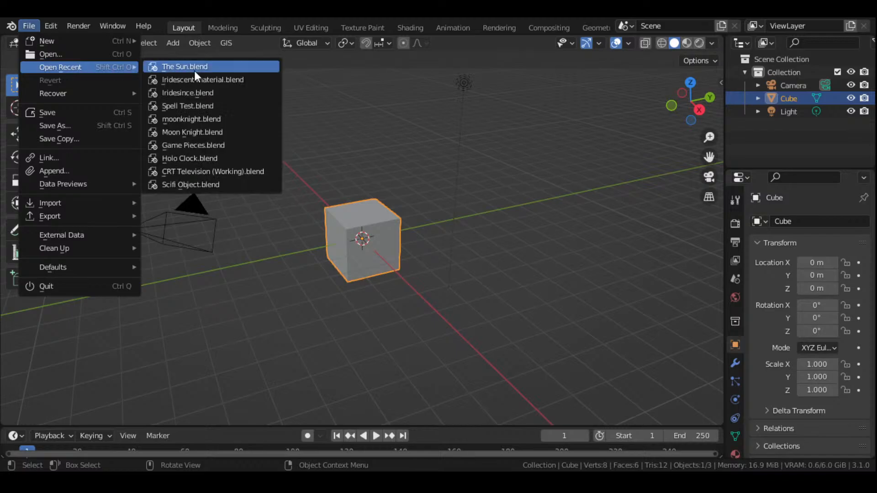
click(197, 184)
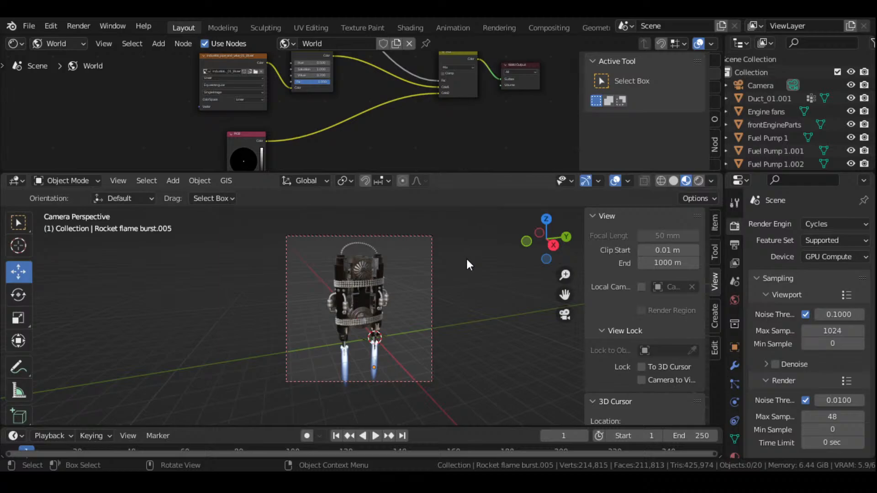
Examine the sci-fi jetpack model from the front, back and sides, including its rocket flames and the guns object
scroll(423, 292, up, 6)
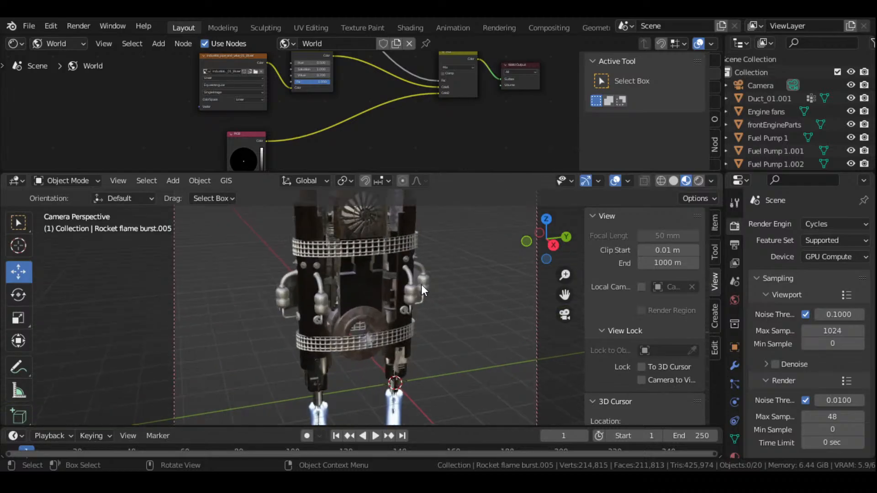
middle_drag(453, 289, 501, 284)
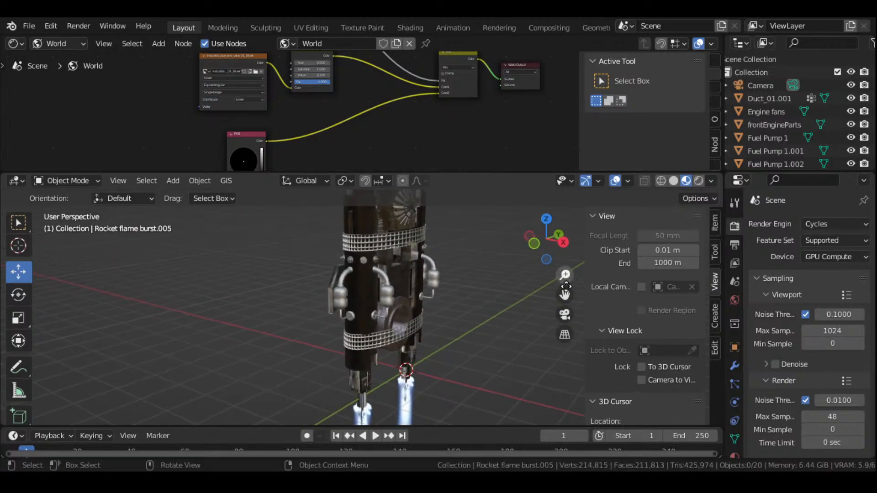
drag(565, 295, 559, 329)
middle_drag(479, 302, 464, 273)
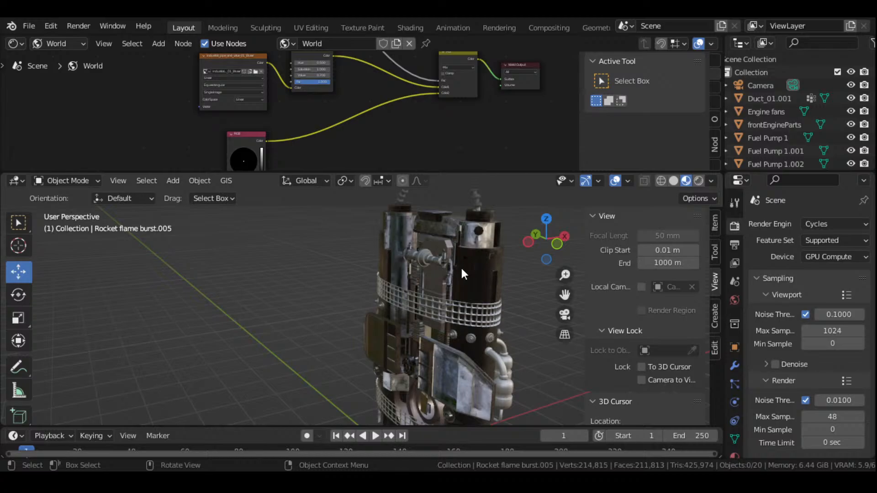
middle_drag(462, 268, 378, 321)
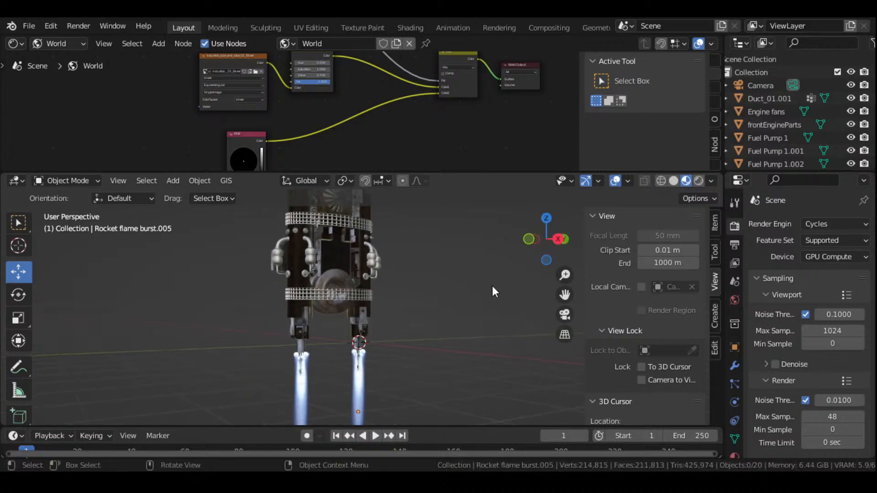
drag(565, 294, 579, 255)
middle_drag(461, 292, 467, 388)
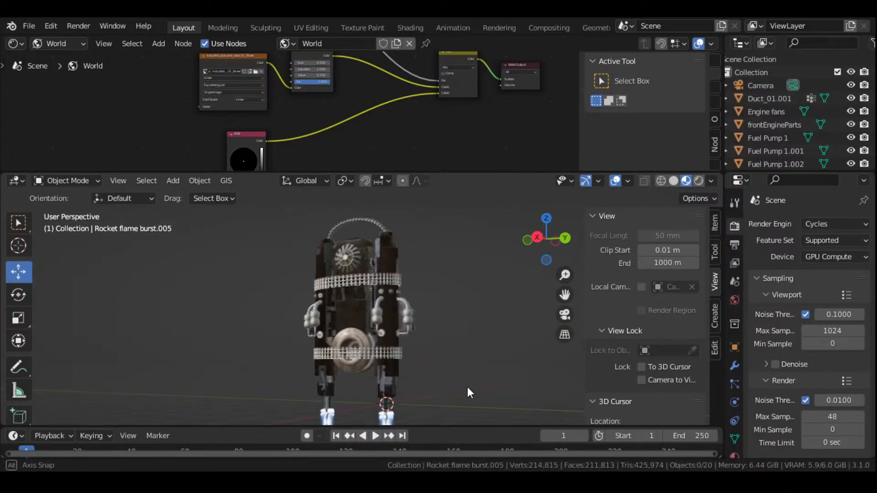
drag(565, 295, 582, 236)
click(394, 318)
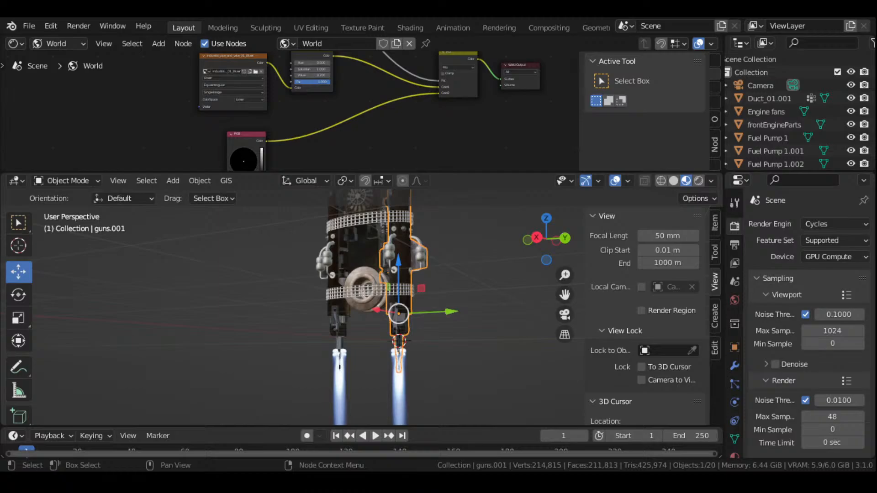
Start a new General file without saving the changes to the jetpack project
click(29, 26)
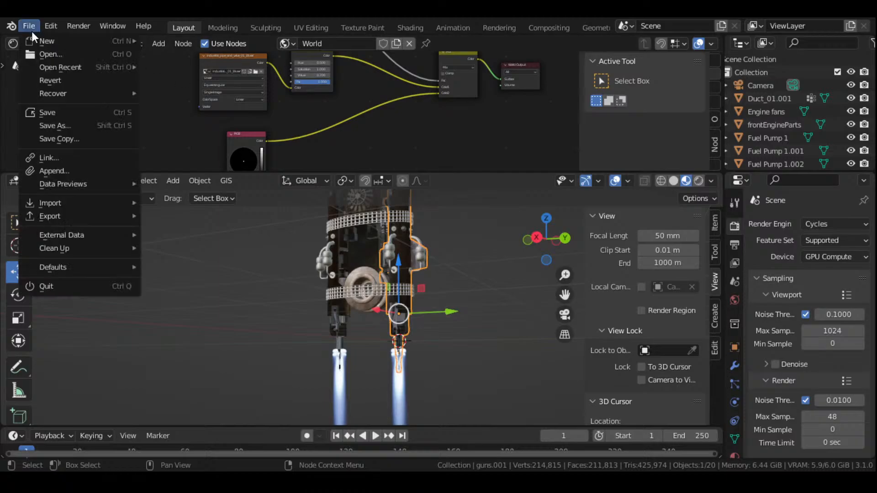
mouse_move(92, 41)
click(206, 42)
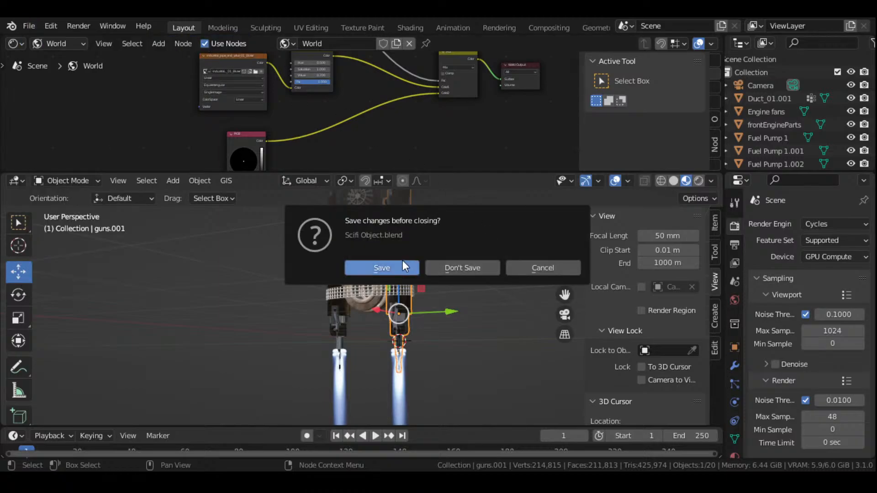
click(456, 269)
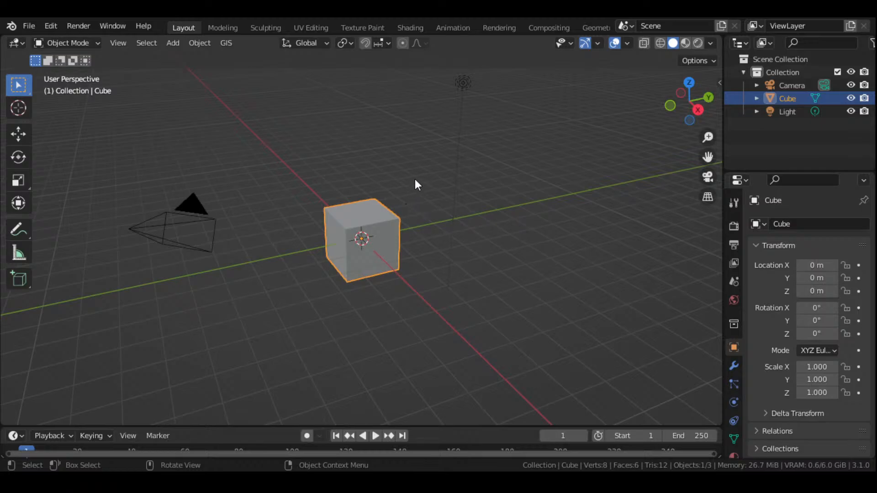
Delete the default cube from the new scene
middle_drag(415, 179, 443, 152)
scroll(399, 185, up, 4)
scroll(407, 174, up, 2)
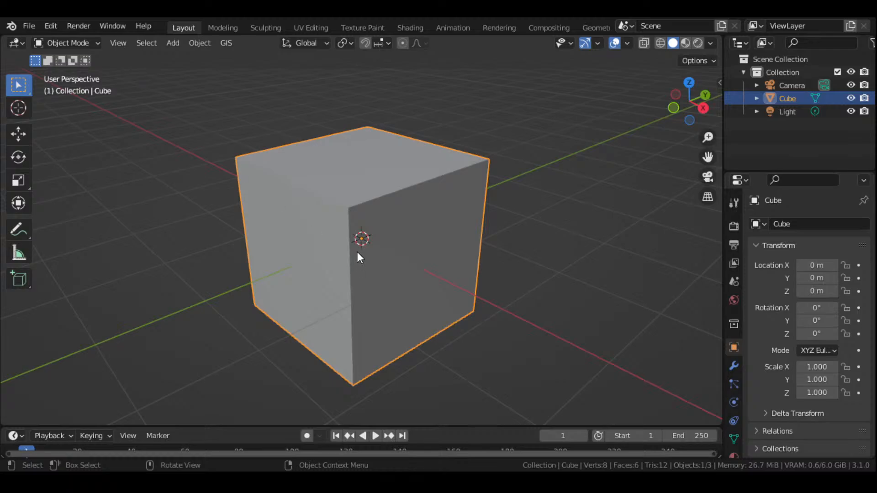
key(Delete)
Open the black hole project, discarding the changes to the untitled scene
click(29, 26)
click(51, 55)
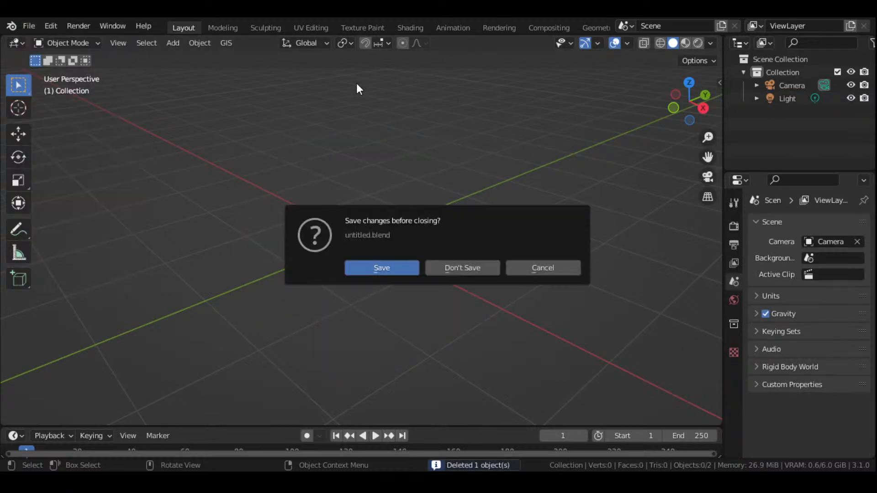
click(460, 272)
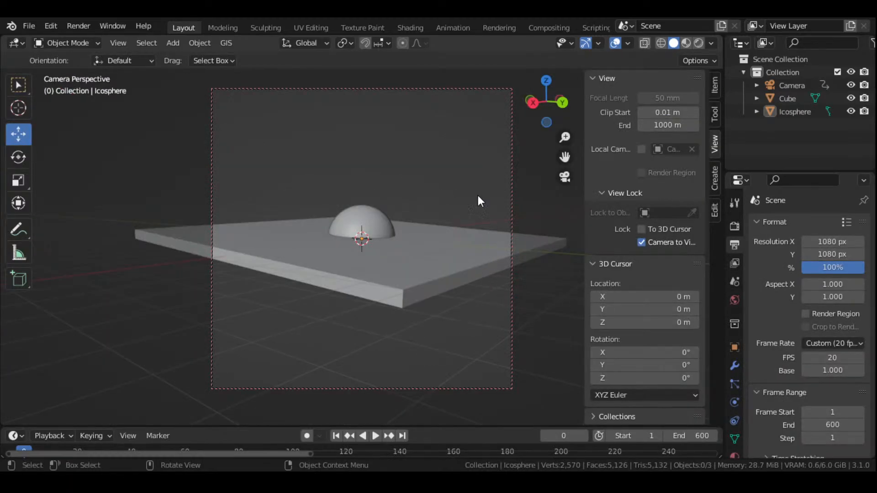
Turn off the camera-to-view lock, leave the camera view and switch the viewport to rendered shading
click(641, 242)
middle_drag(525, 228, 423, 217)
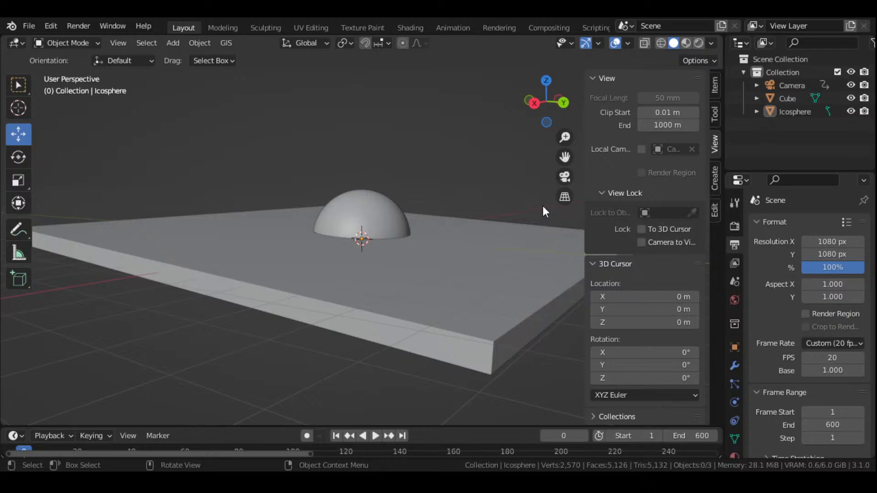
click(698, 42)
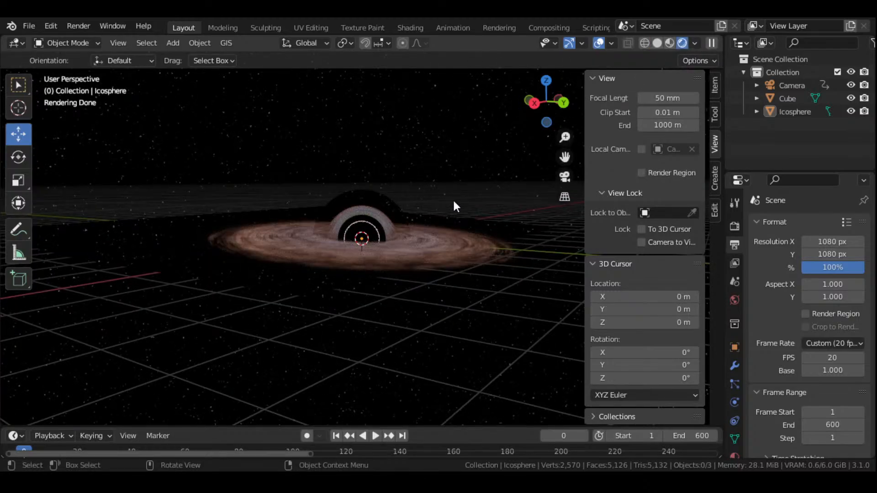
Inspect the rendered black hole from several angles and identify the icosphere that bends the light around its centre
mouse_move(453, 199)
middle_down()
mouse_move(414, 184)
mouse_move(372, 204)
mouse_move(445, 219)
middle_up()
scroll(437, 198, up, 5)
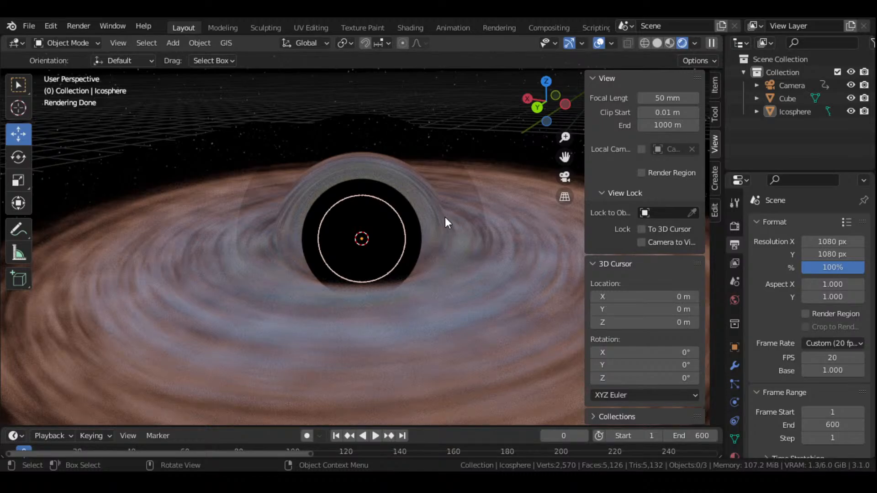
middle_drag(424, 221, 368, 209)
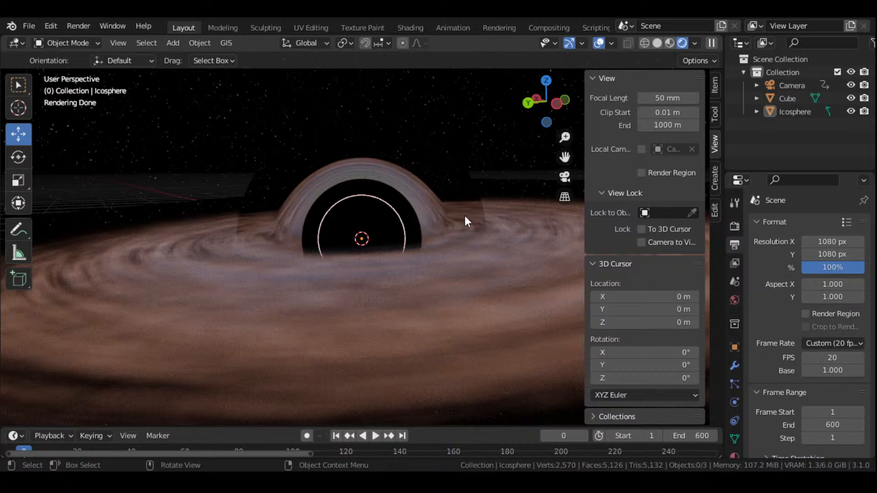
middle_drag(464, 215, 356, 245)
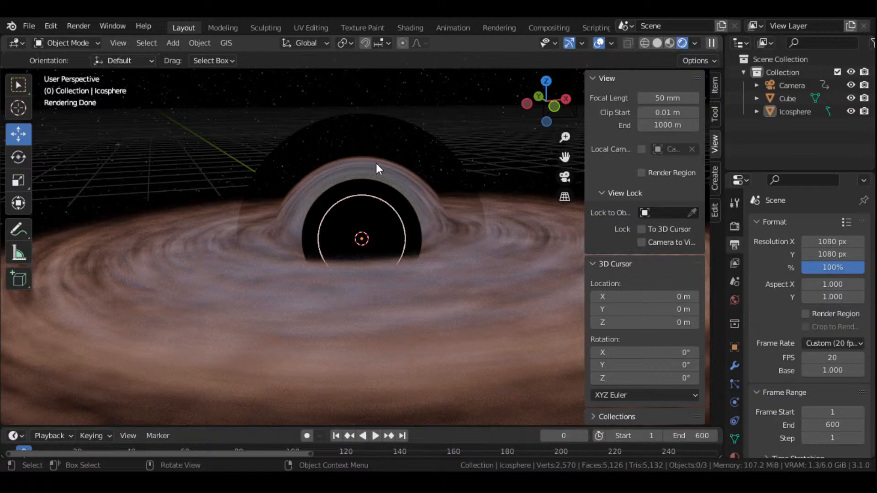
click(417, 214)
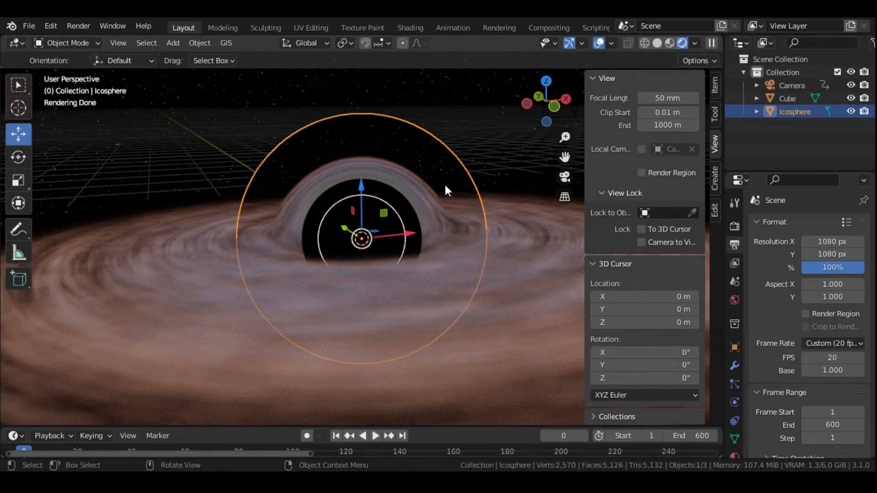
click(461, 133)
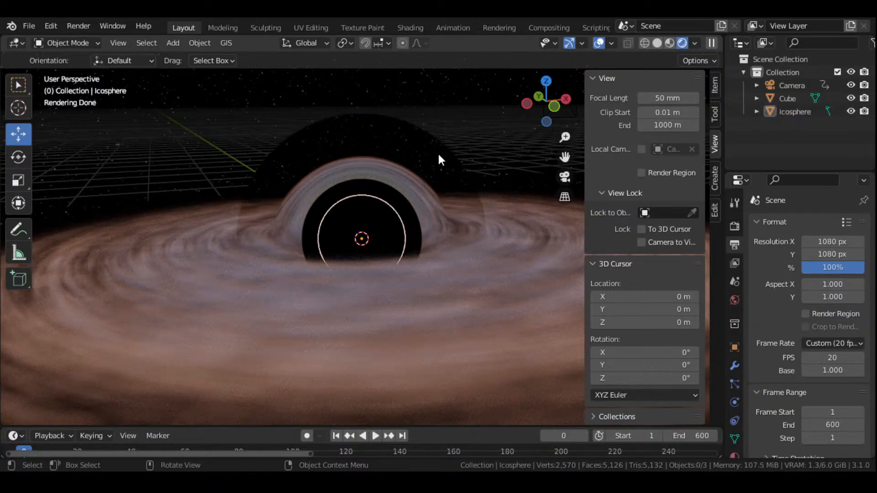
Select the icosphere, split the viewport horizontally and turn the upper area into a Shader Editor
click(309, 137)
drag(3, 38, 52, 204)
click(16, 43)
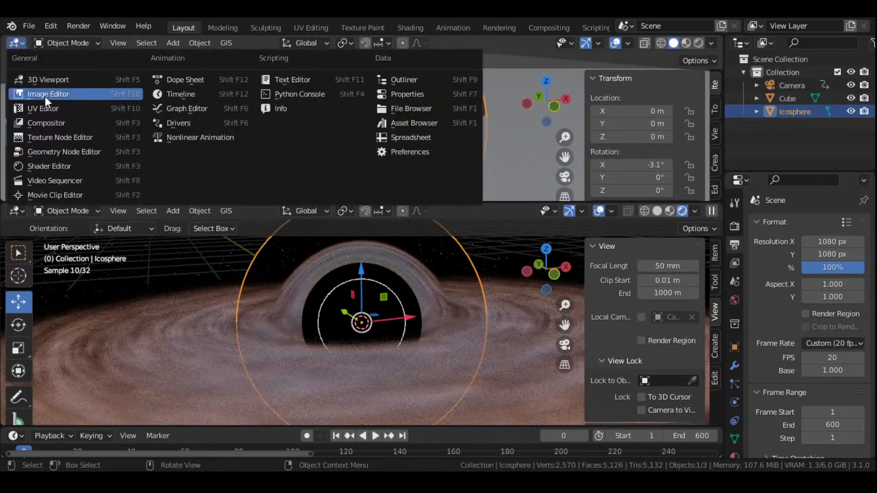
click(59, 166)
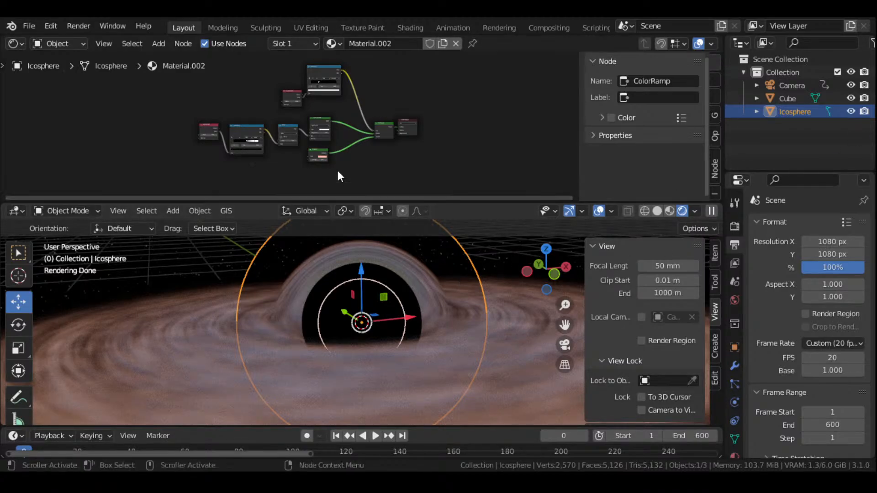
Try adjusting the brightness of the white stop in the linear ColorRamp of the icosphere's material
scroll(347, 178, up, 5)
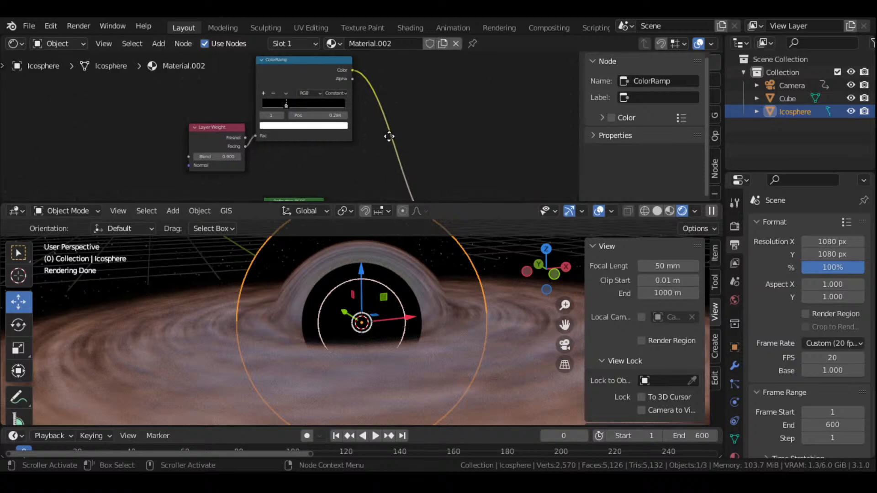
scroll(361, 179, down, 3)
scroll(403, 89, up, 6)
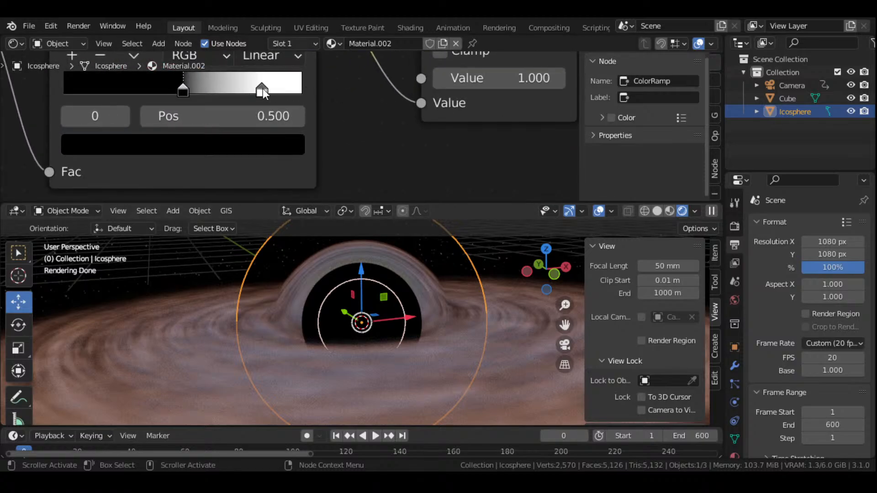
click(262, 89)
click(295, 149)
drag(253, 170, 253, 168)
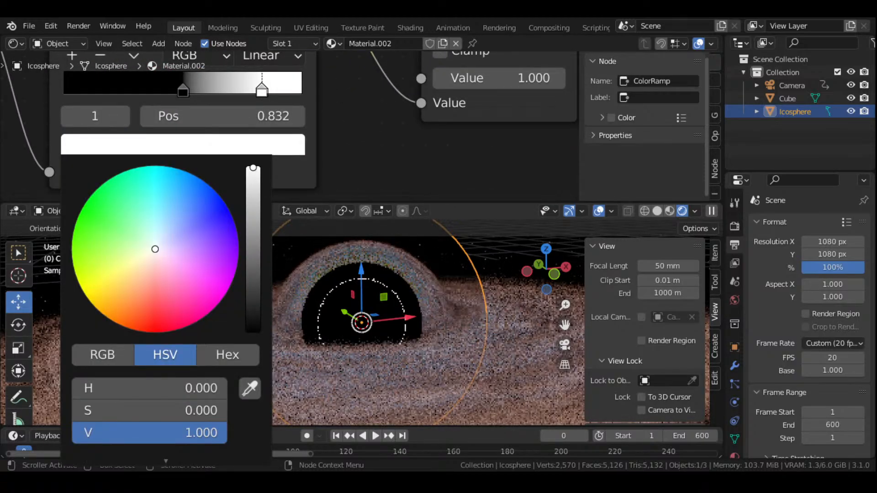
click(507, 267)
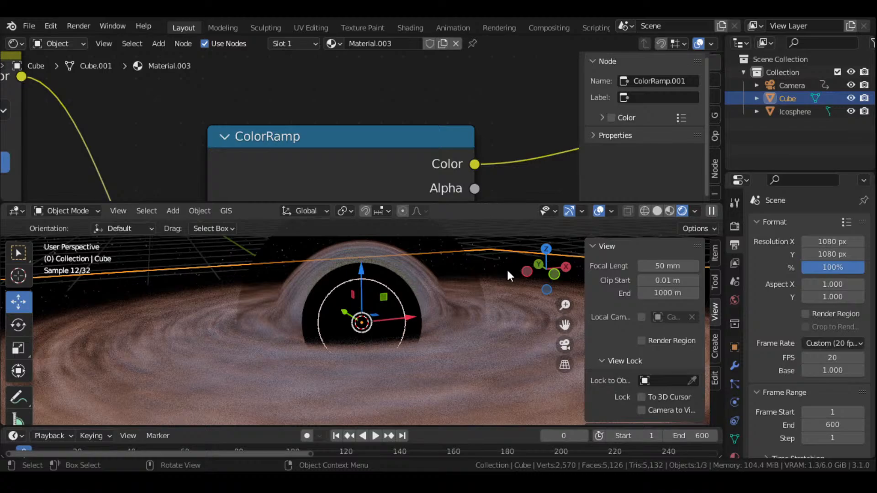
click(476, 265)
click(243, 151)
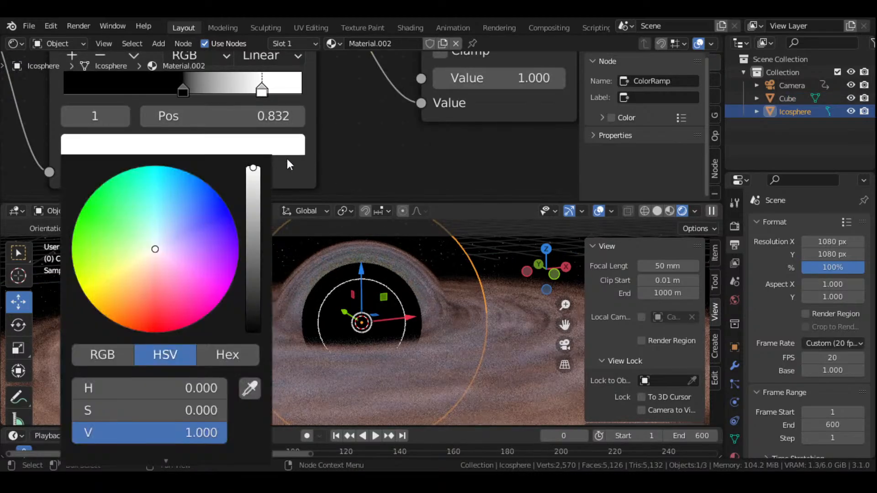
mouse_move(253, 170)
mouse_down()
mouse_move(253, 238)
mouse_move(253, 168)
mouse_up()
click(229, 143)
click(237, 354)
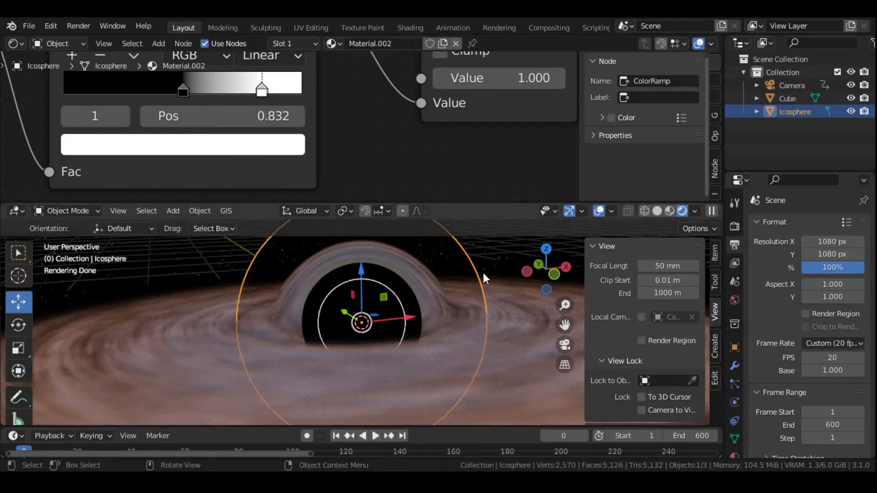
Move the white stop of the icosphere's linear ColorRamp to position 1.000, then select the disk's cube to check the distortion
drag(262, 93, 368, 147)
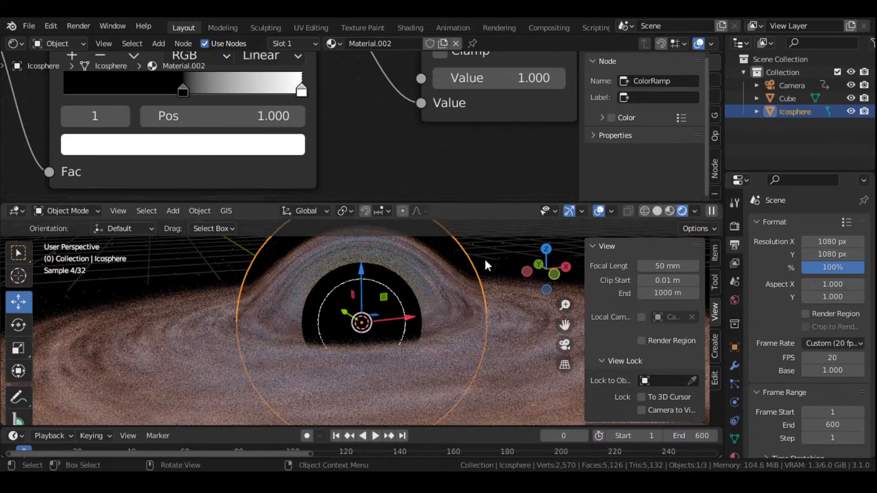
click(490, 263)
middle_drag(496, 269, 403, 403)
middle_drag(418, 355, 460, 331)
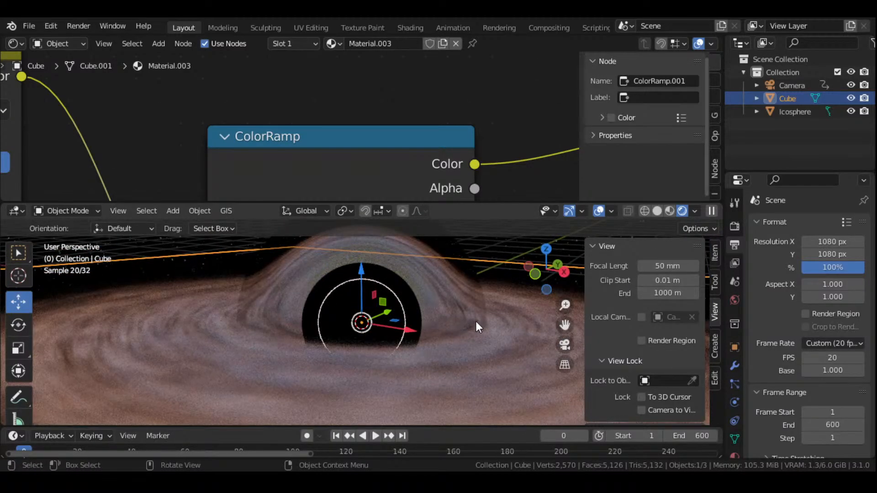
Play the animation up to frame 17 and switch the lower viewport to material preview shading
key(space)
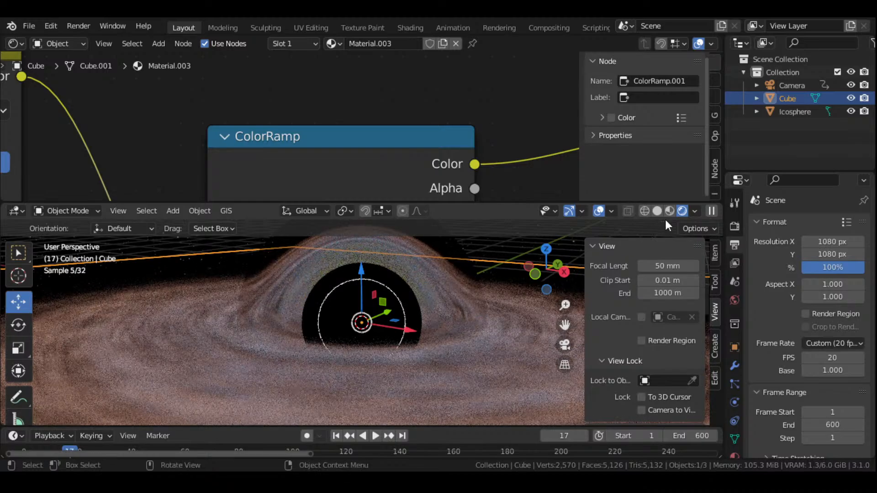
click(670, 211)
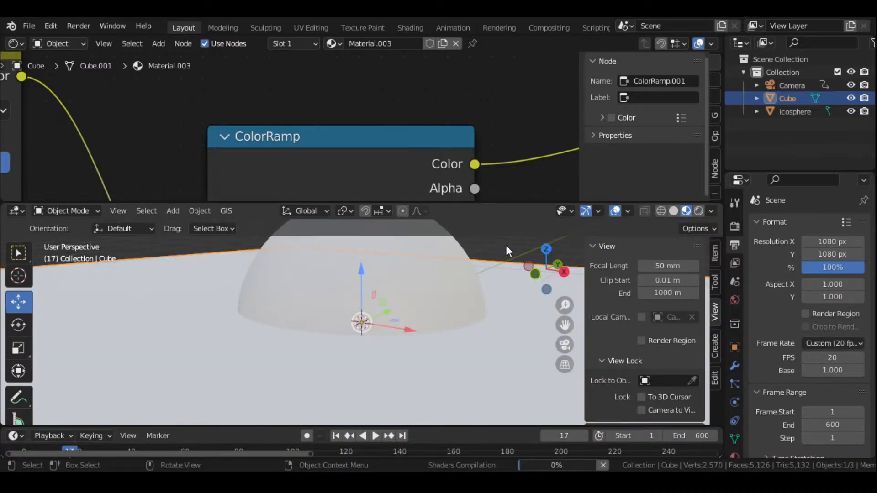
middle_drag(506, 243, 440, 305)
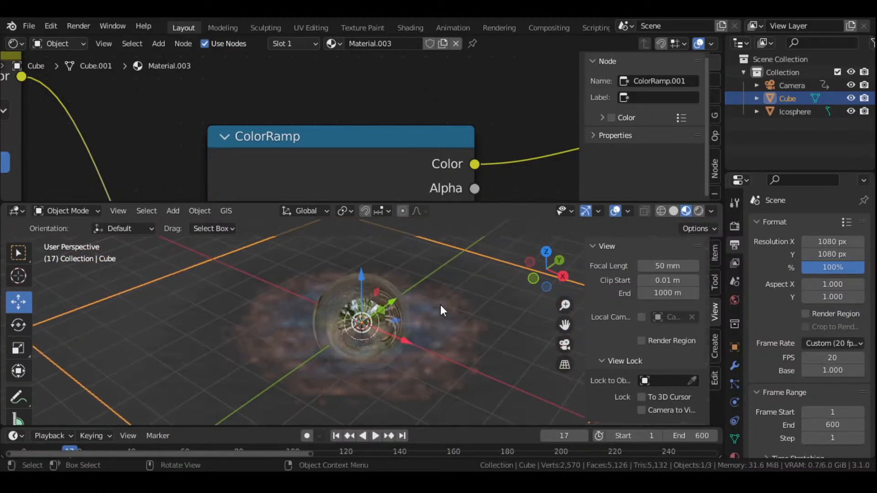
Switch the lower viewport to rendered shading and enable viewport denoising in the Cycles render settings
scroll(440, 305, up, 4)
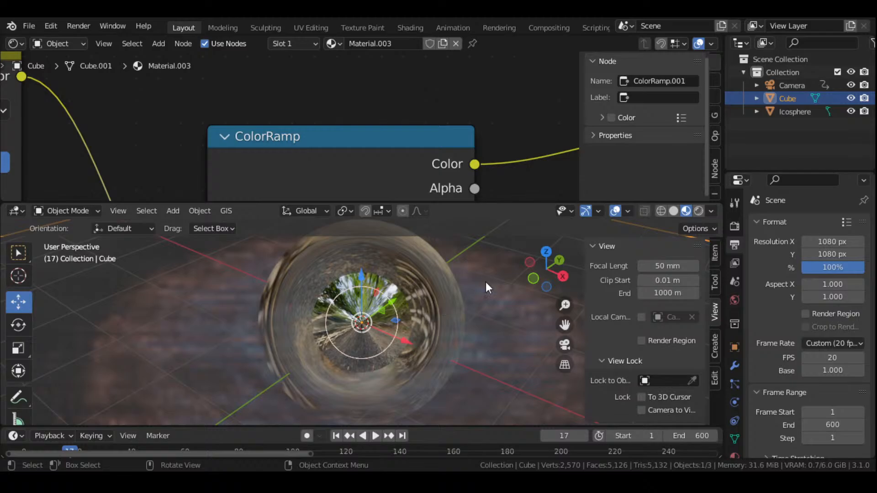
click(699, 210)
click(735, 226)
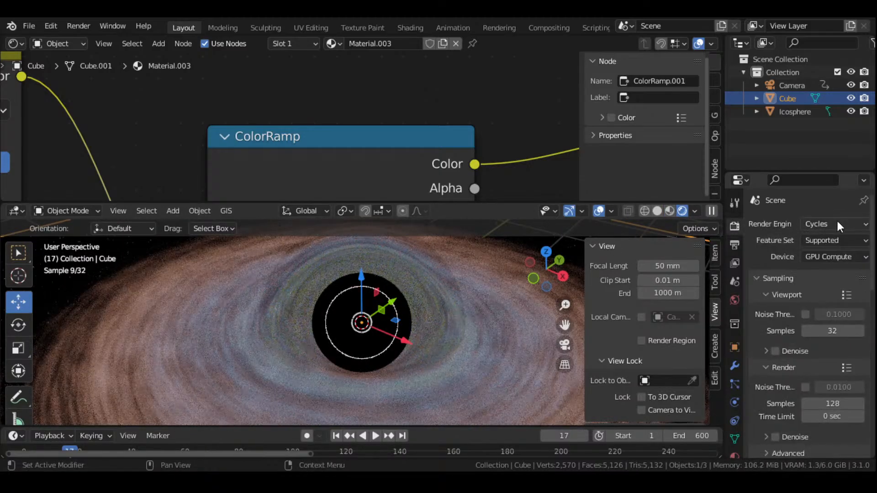
scroll(823, 323, down, 4)
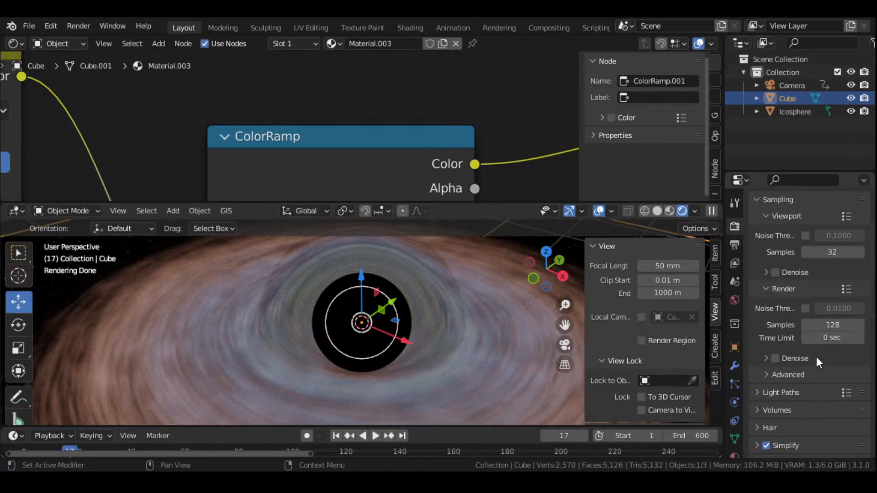
scroll(789, 327, up, 2)
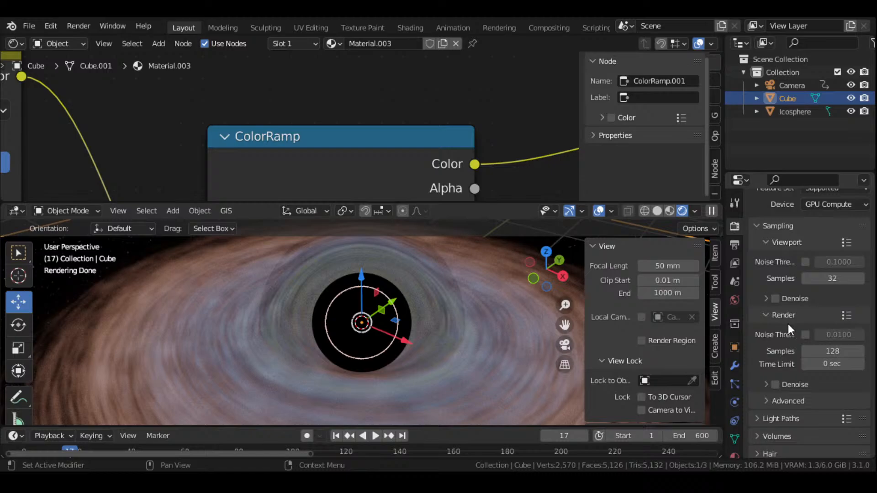
click(775, 298)
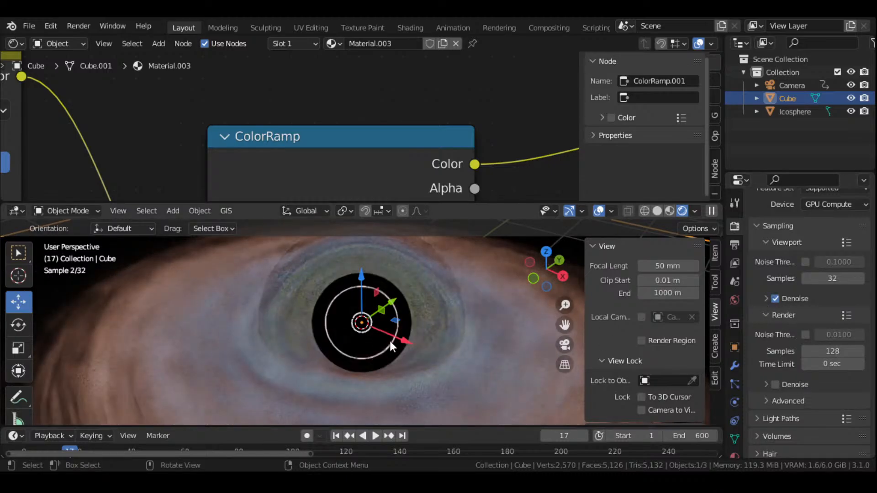
click(772, 298)
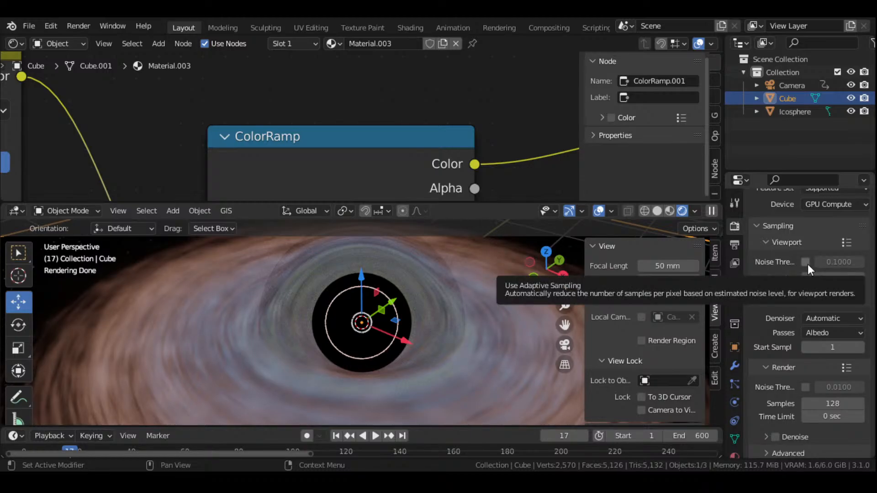
scroll(808, 264, up, 3)
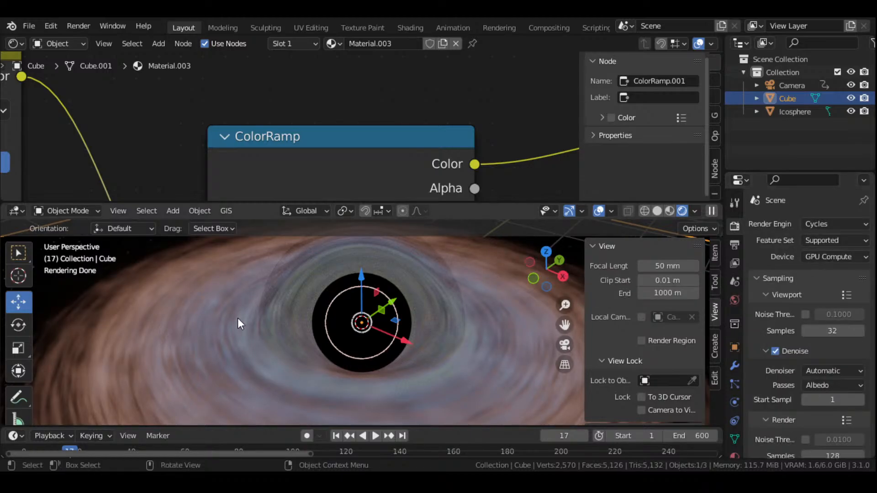
Inspect the rendered black hole from a low angle, then look through the scene camera and play the animation up to frame 562
scroll(252, 308, down, 4)
middle_drag(402, 328, 438, 295)
scroll(637, 343, down, 5)
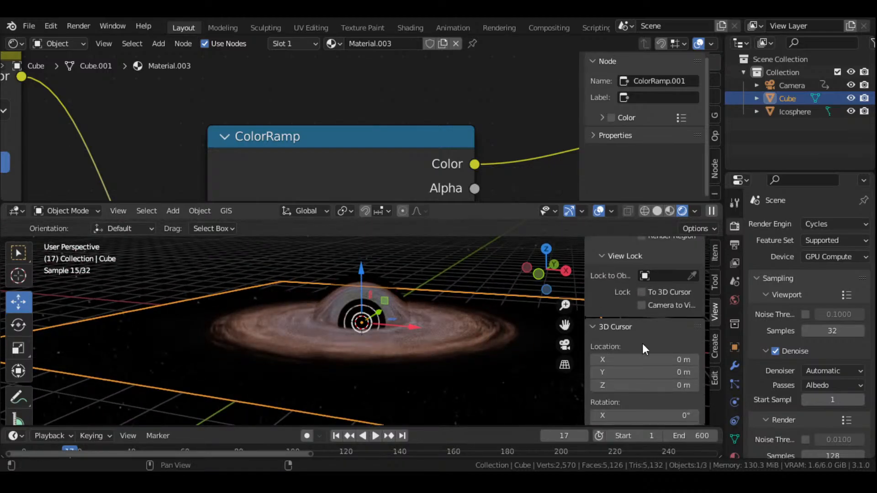
scroll(643, 343, up, 5)
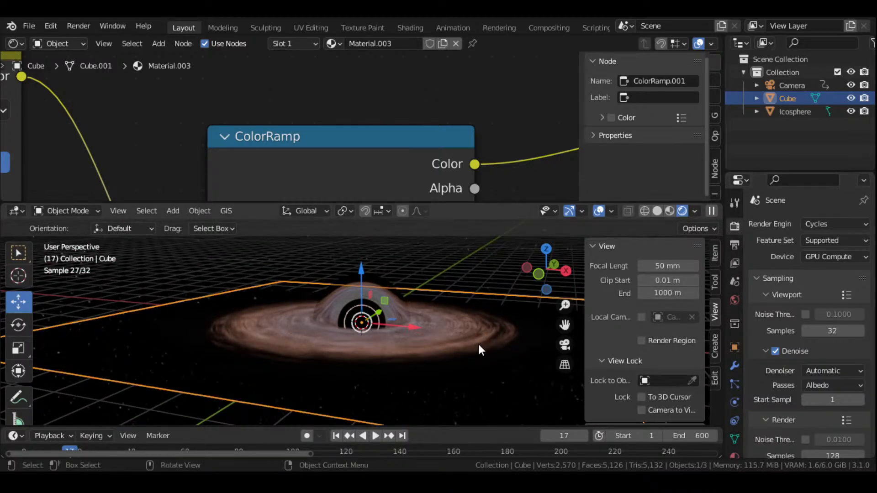
scroll(470, 347, up, 4)
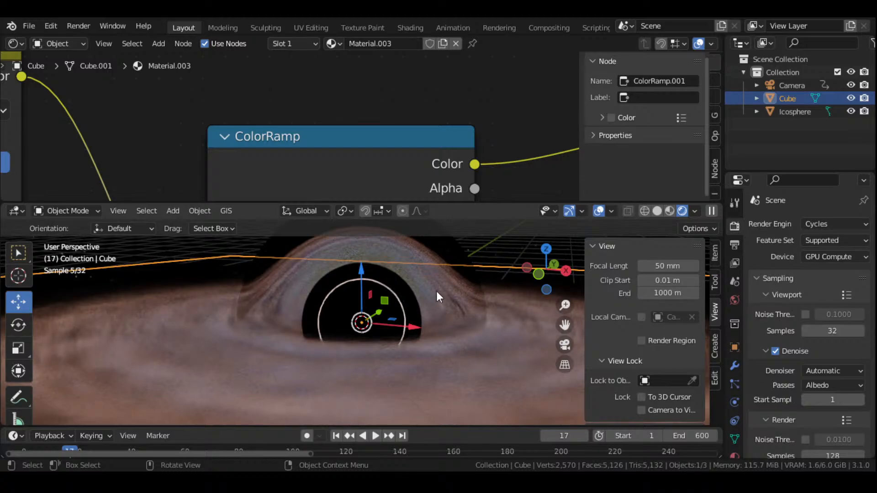
click(567, 344)
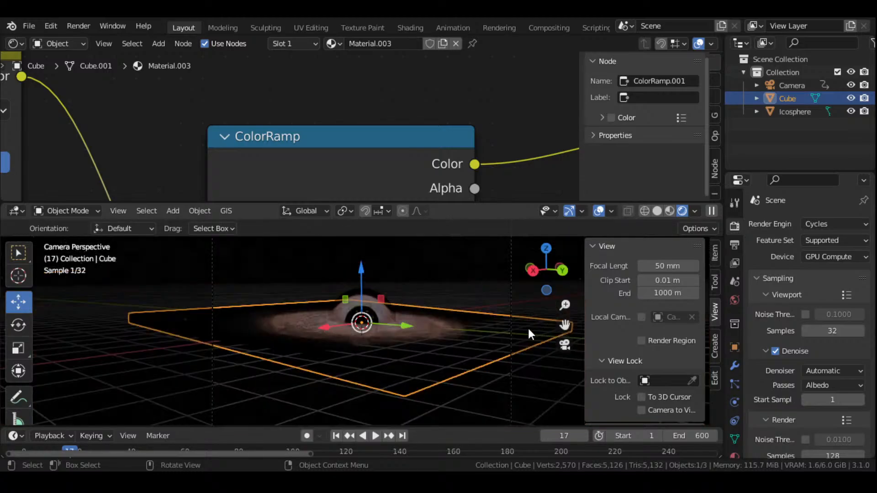
key(space)
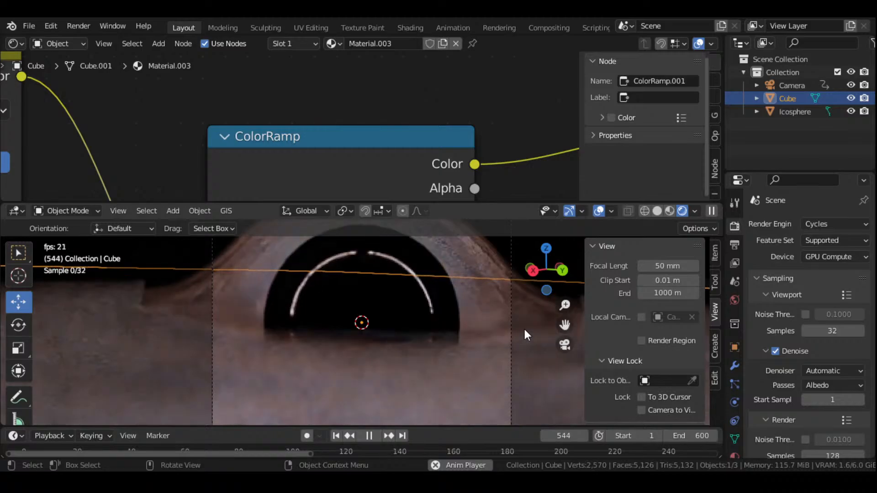
key(space)
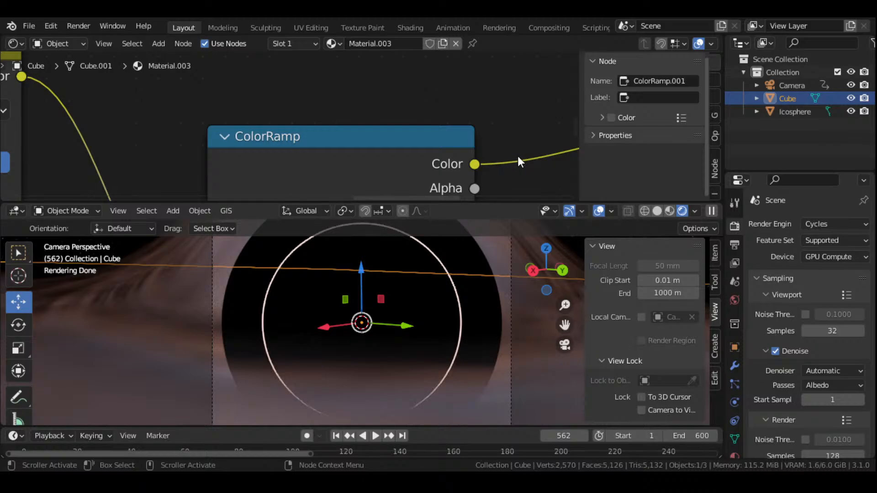
Select the icosphere, examine its refraction and emission shader nodes and material properties, and leave the camera view
click(169, 306)
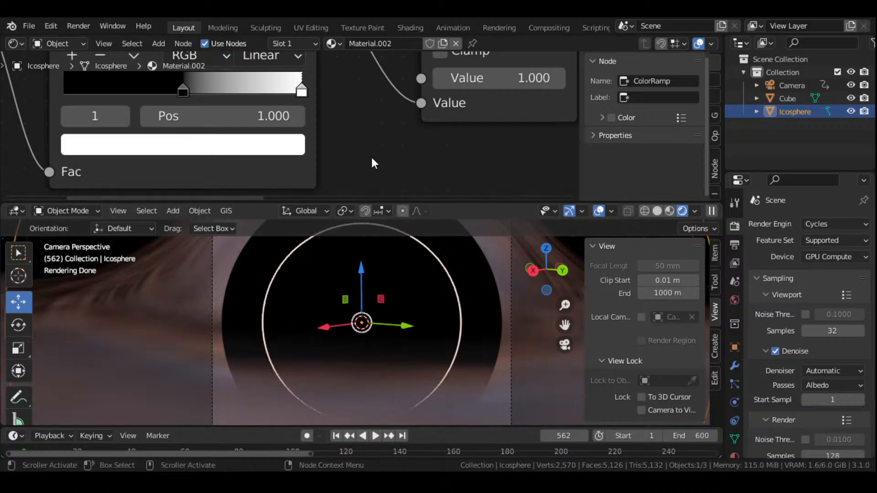
scroll(371, 157, down, 6)
middle_drag(333, 123, 368, 54)
middle_drag(394, 114, 307, 97)
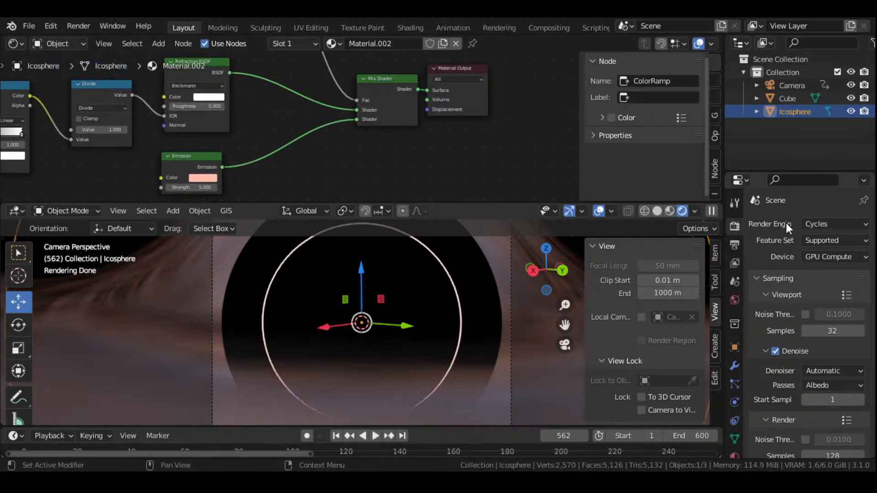
click(736, 454)
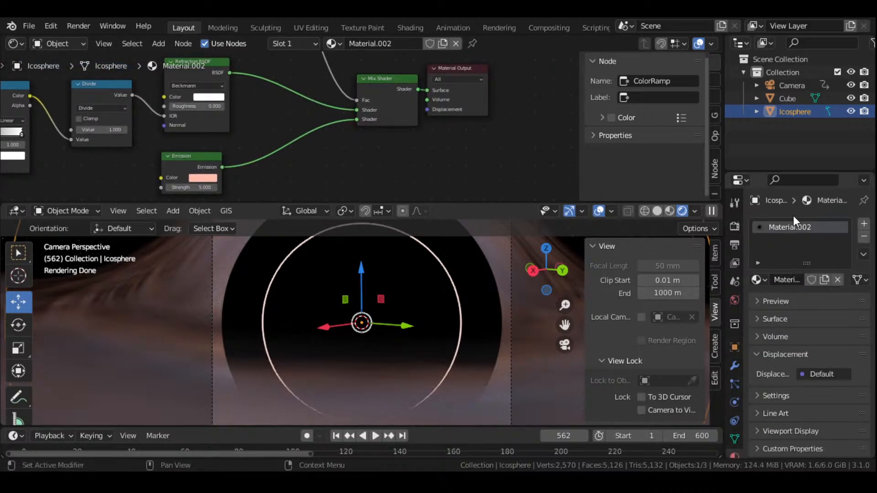
middle_drag(470, 330, 457, 312)
scroll(457, 311, down, 6)
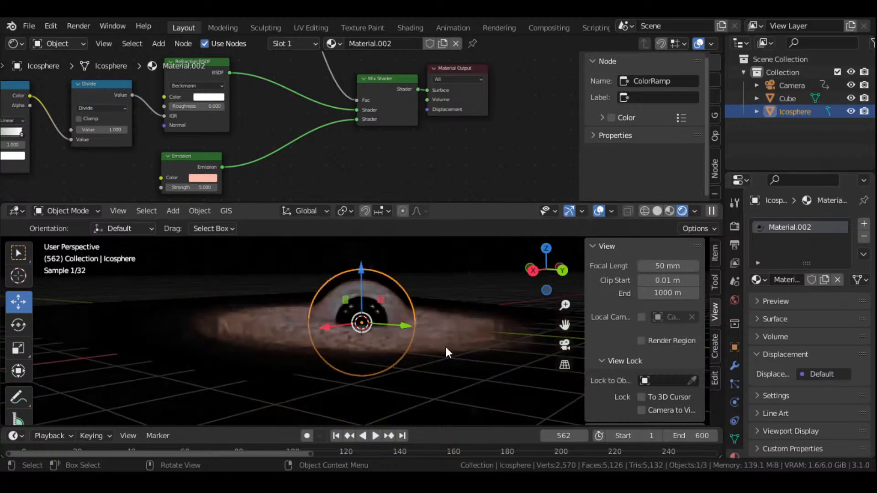
Select the disk's cube and examine the volume nodes of its material
click(457, 344)
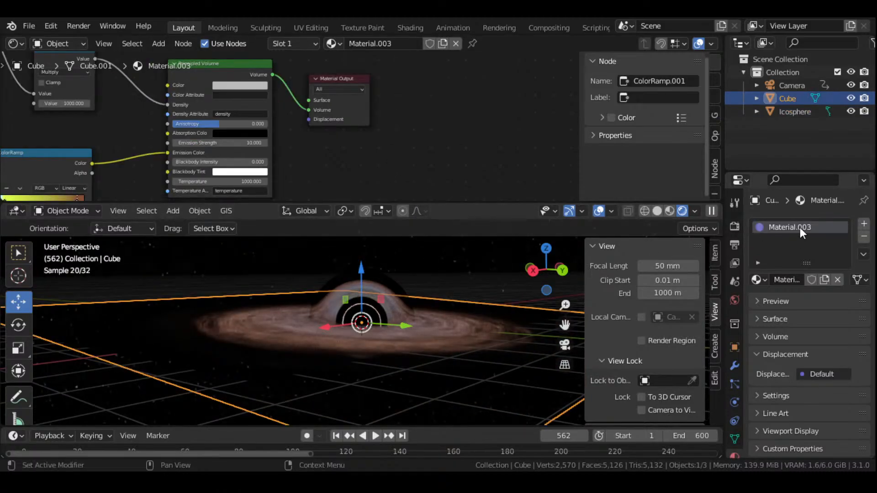
scroll(273, 120, down, 6)
middle_drag(203, 117, 334, 145)
Select the icosphere again and enlarge the Shader Editor area to show its complete node tree
click(400, 307)
scroll(429, 108, down, 3)
drag(437, 202, 434, 220)
scroll(371, 137, up, 1)
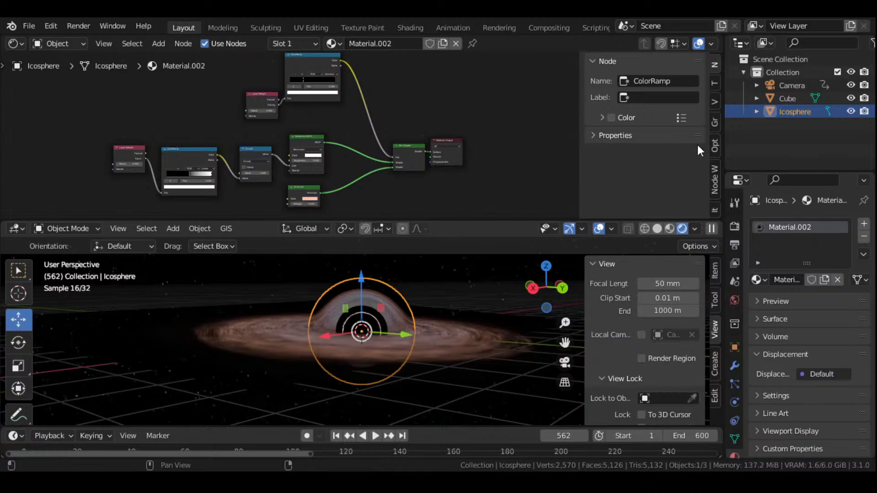
Select the disk's cube and examine the full node tree of Material.003, including its central gradient and ColorRamp chain
click(502, 363)
scroll(282, 106, down, 4)
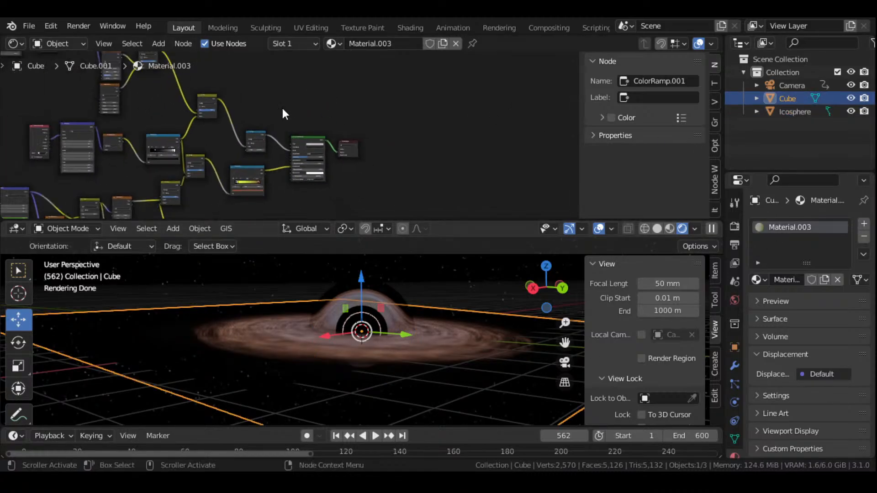
middle_drag(283, 113, 370, 116)
scroll(365, 120, down, 2)
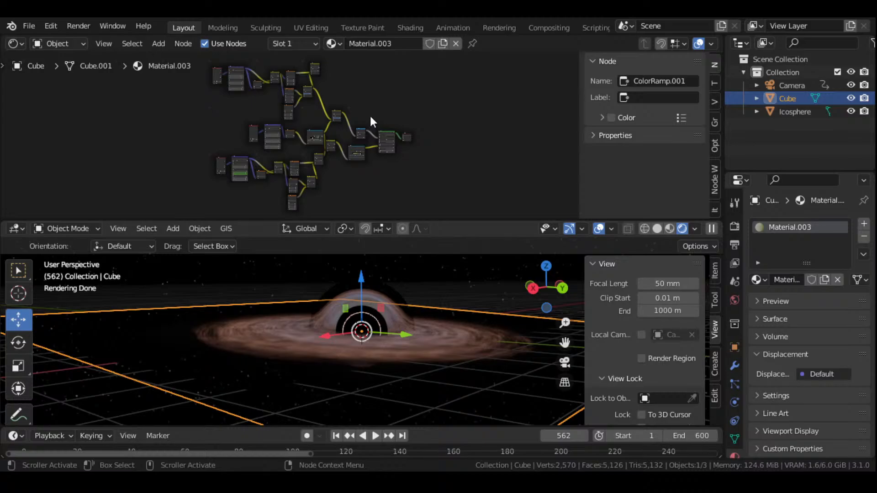
scroll(370, 133, up, 5)
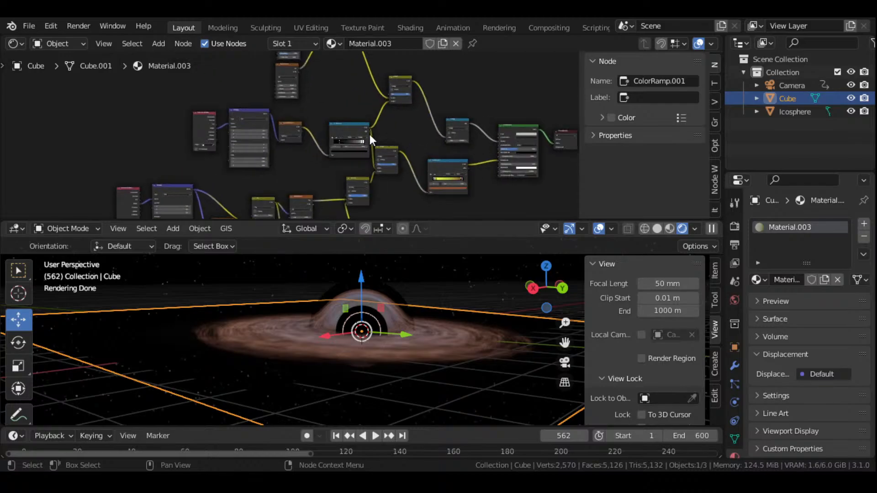
scroll(370, 135, up, 4)
Get a close view of the disk from a higher angle and turn off viewport denoising
scroll(423, 368, up, 4)
middle_drag(432, 332, 432, 371)
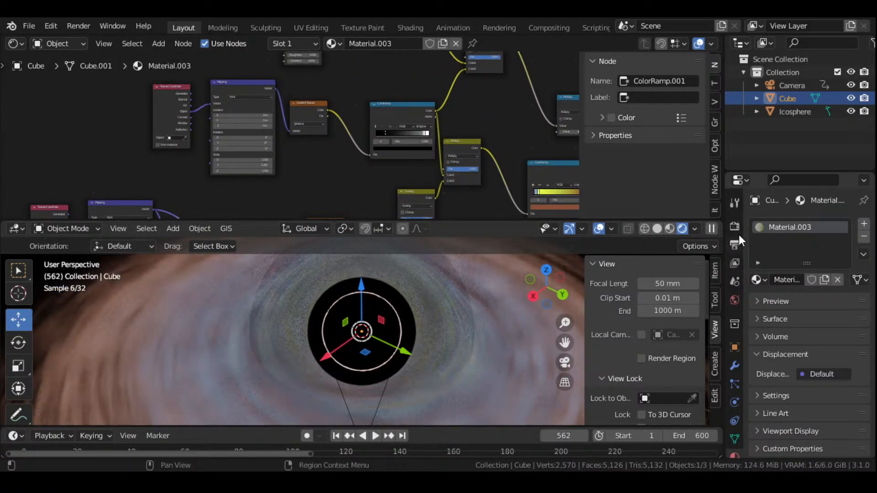
click(735, 228)
click(775, 351)
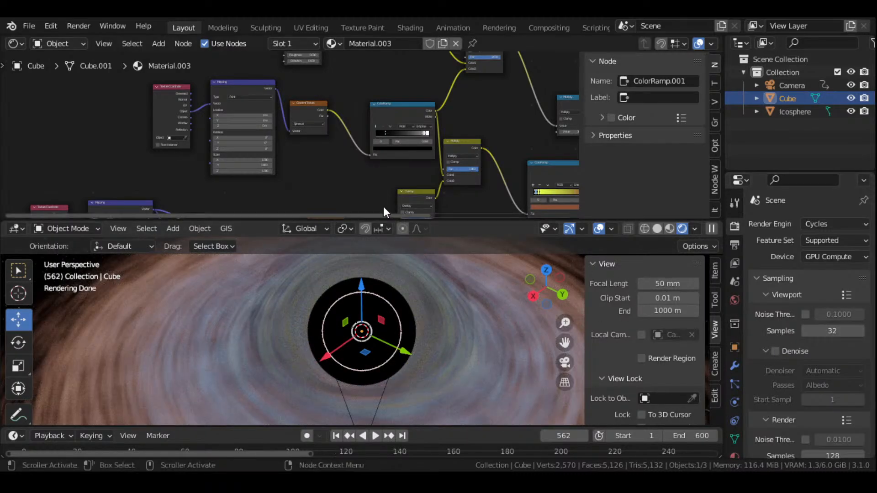
Try a Detail of 15 on the noise texture with scale 76.2, and try raising the Detail of the noise texture below it
middle_drag(321, 144, 366, 167)
scroll(382, 134, up, 1)
scroll(366, 167, up, 5)
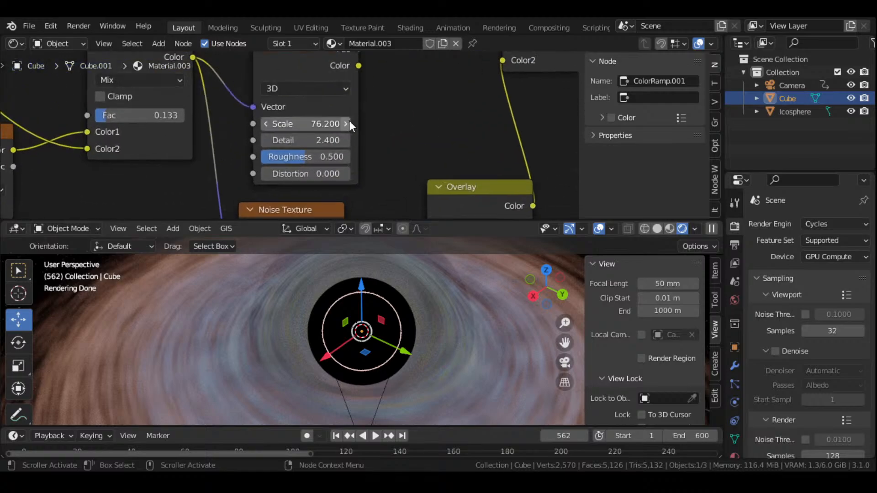
drag(320, 142, 375, 142)
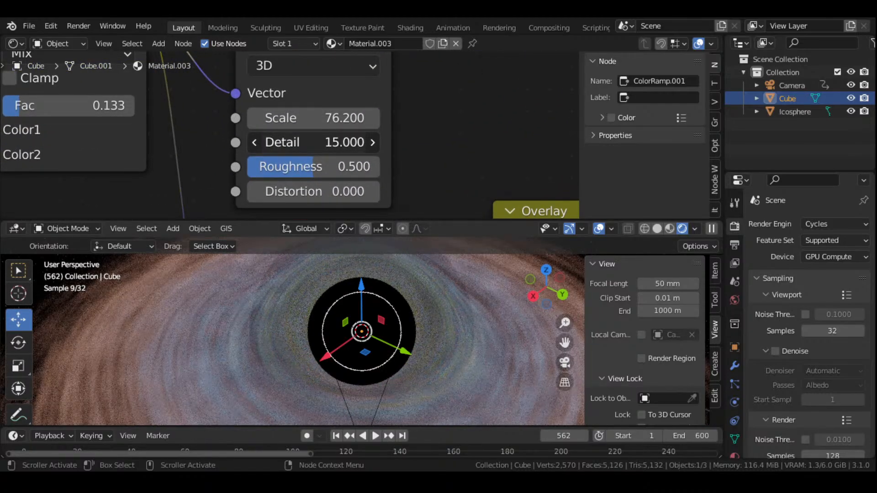
key(Escape)
middle_drag(427, 146, 413, 62)
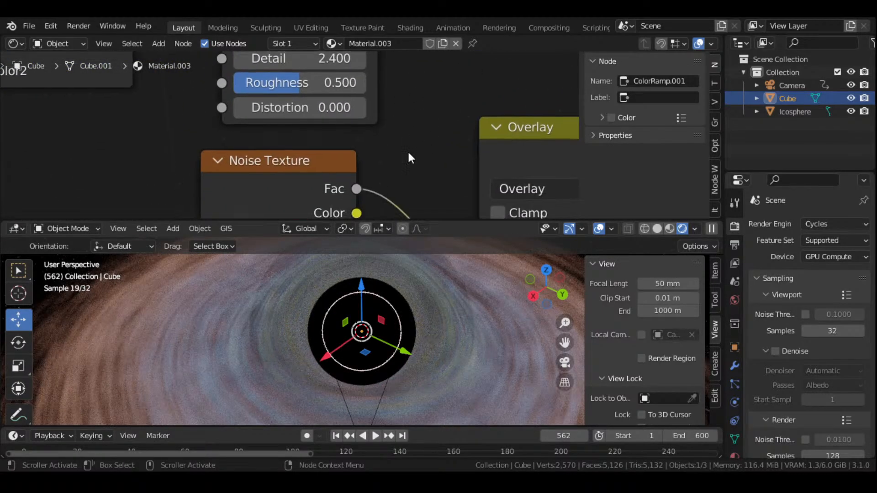
middle_drag(406, 165, 402, 116)
scroll(410, 120, down, 1)
drag(284, 163, 345, 164)
key(Escape)
Set the Detail to 15 on the three noise textures with scales 65, 12.7 and 76.2 in the lower node chain
middle_drag(454, 169, 459, 95)
drag(286, 123, 311, 127)
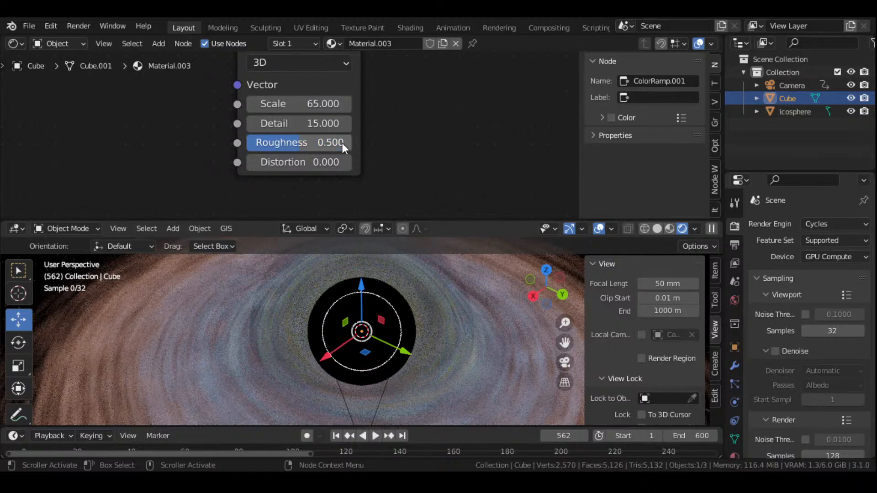
click(315, 125)
key(Return)
middle_drag(403, 128, 422, 209)
middle_drag(418, 100, 400, 153)
drag(299, 108, 322, 108)
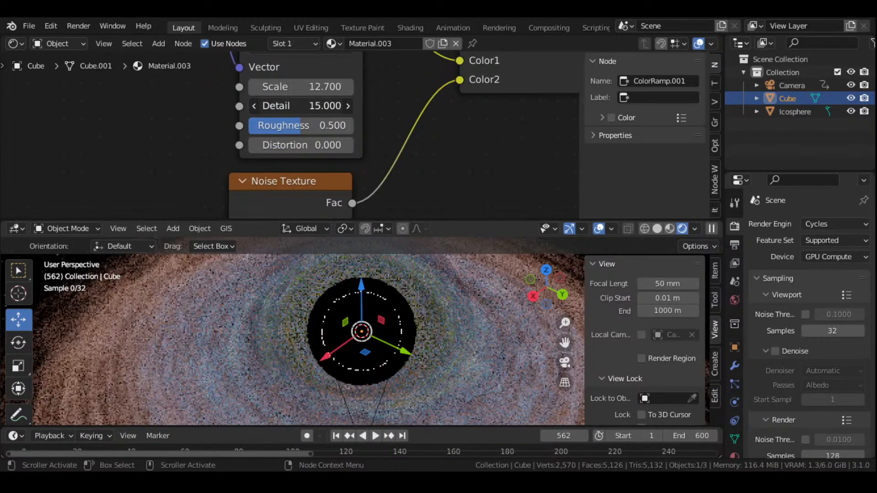
scroll(299, 110, down, 3)
middle_drag(314, 72, 326, 207)
drag(302, 81, 329, 81)
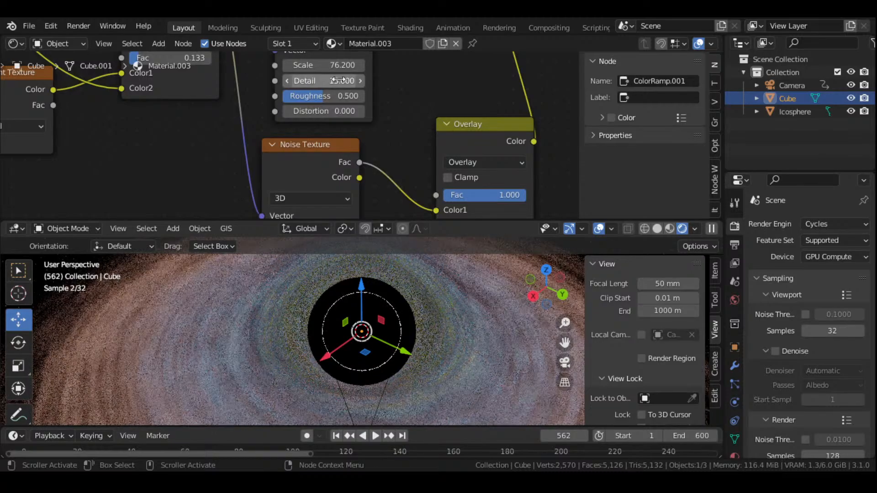
Set the Detail to 15 and the Roughness to 1 on the noise texture with scale 31.5 in the upper node chain
scroll(402, 82, down, 3)
middle_drag(396, 76, 392, 211)
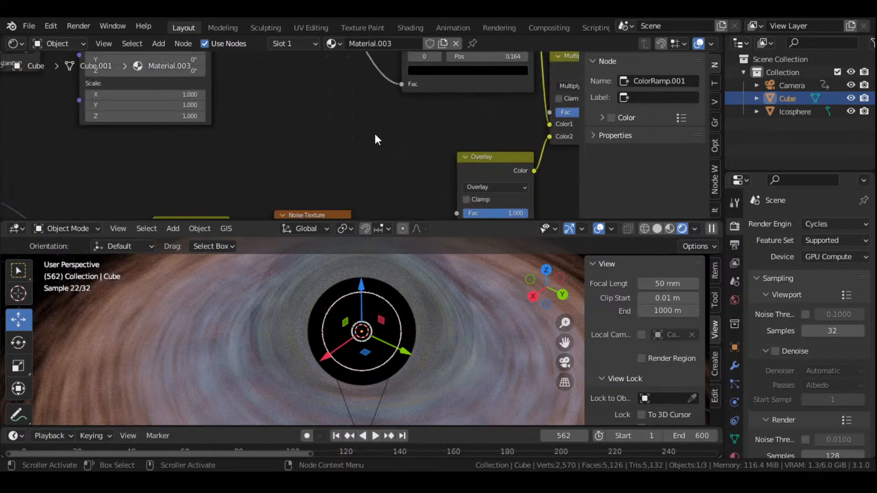
middle_drag(308, 154, 456, 153)
scroll(457, 154, down, 3)
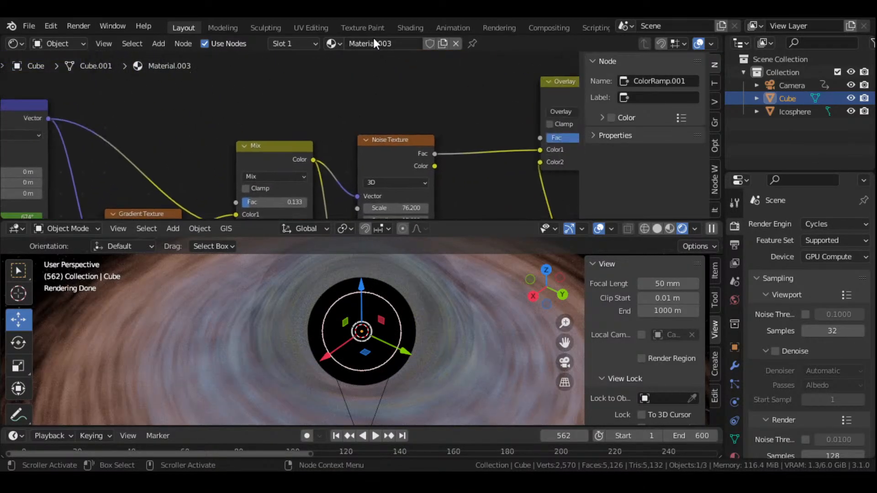
middle_drag(382, 103, 392, 218)
scroll(391, 165, up, 6)
scroll(392, 171, up, 2)
middle_drag(352, 164, 374, 144)
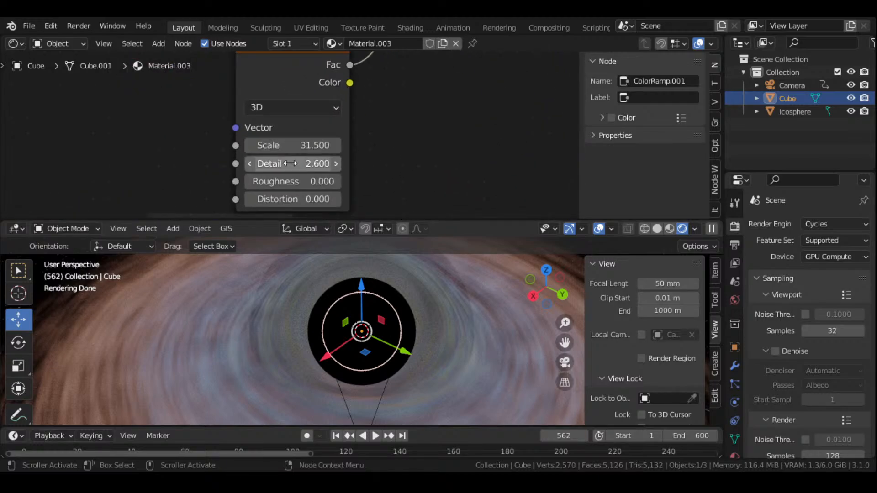
drag(290, 163, 357, 164)
drag(296, 181, 384, 182)
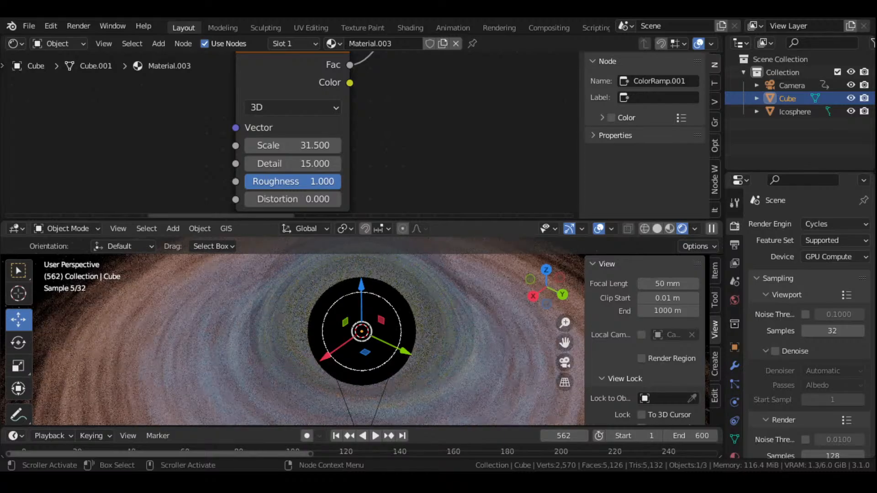
scroll(384, 109, down, 3)
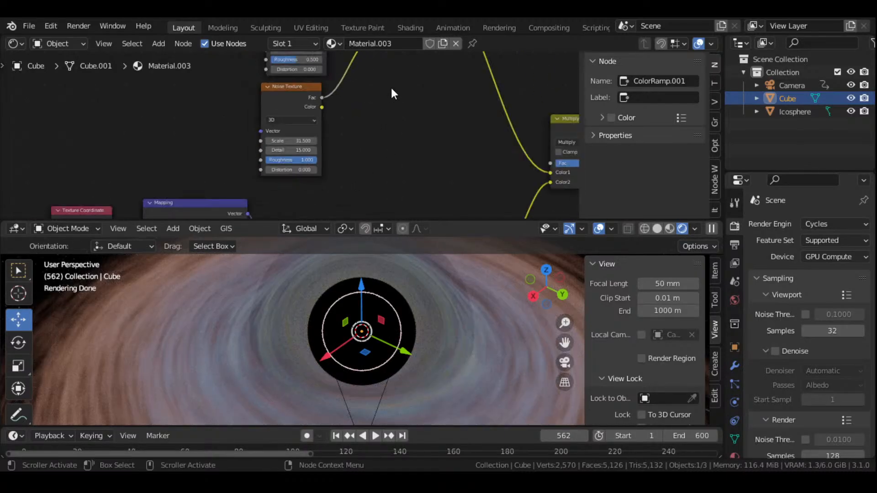
Set the Detail to 15 and the Roughness to 0.475 on the noise texture with scale 67.7
scroll(366, 164, up, 5)
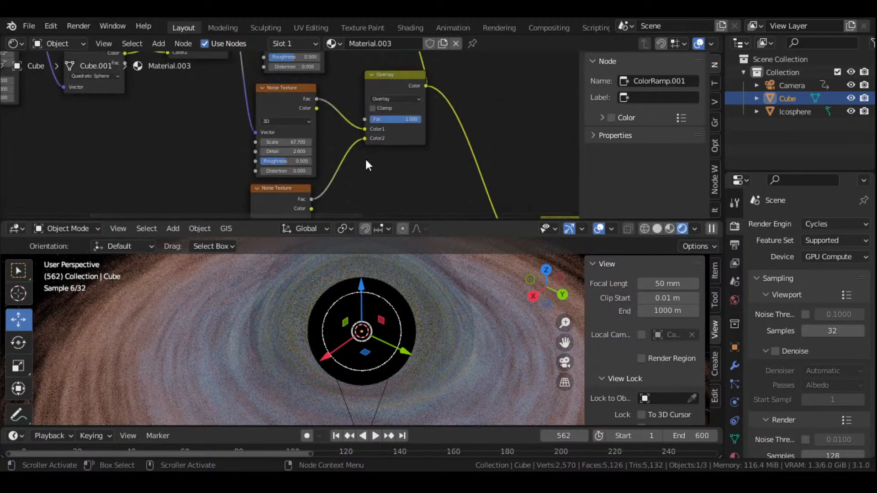
middle_drag(364, 171, 364, 112)
scroll(364, 112, up, 2)
drag(358, 109, 409, 109)
mouse_move(279, 137)
mouse_down()
mouse_move(326, 137)
mouse_move(274, 137)
mouse_up()
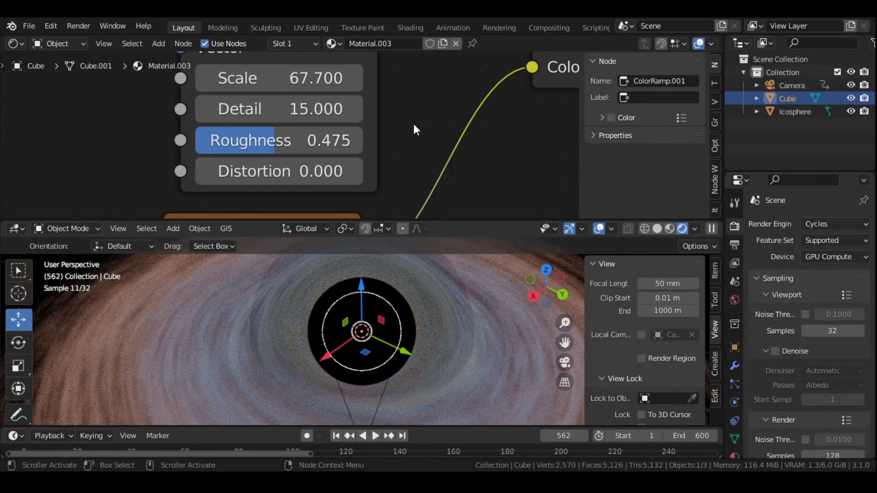
Set the Detail to 15 and the Roughness to 0.792 on the noise texture with scale 63.8
scroll(412, 123, down, 4)
middle_drag(413, 116, 397, 186)
scroll(380, 134, down, 4)
middle_drag(374, 105, 370, 182)
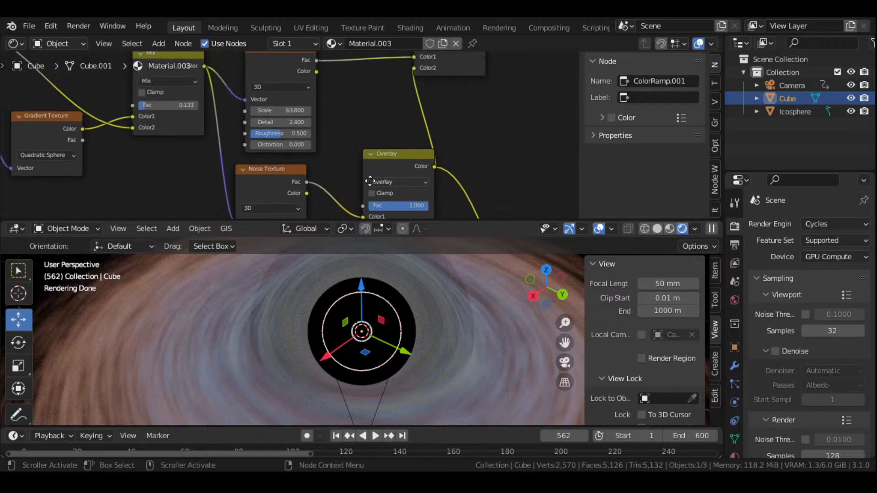
scroll(362, 133, up, 9)
drag(266, 102, 356, 103)
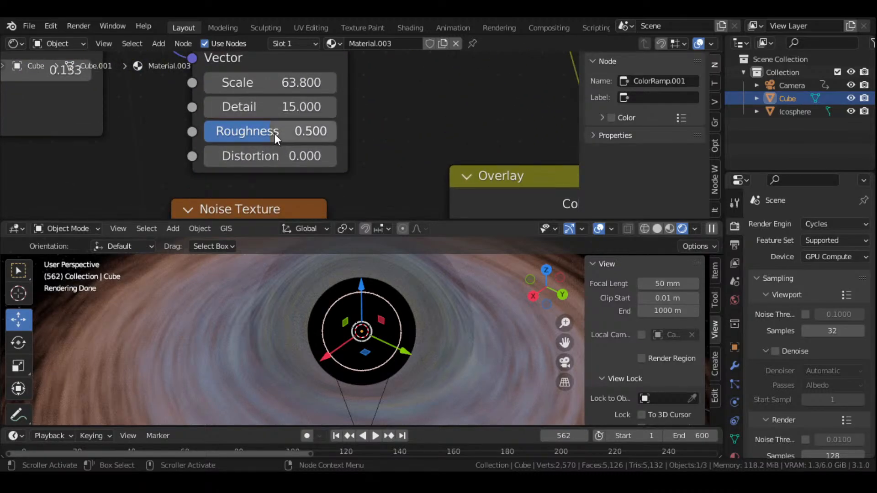
drag(275, 133, 314, 133)
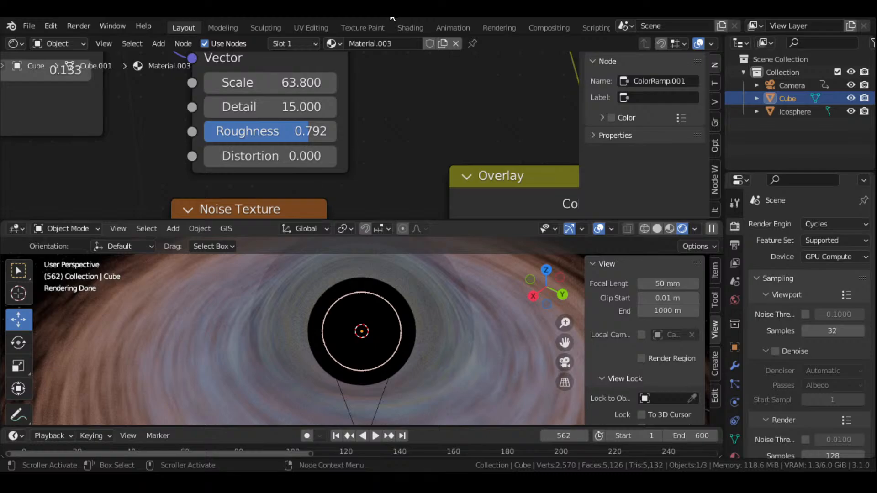
Try a different Fac on the Overlay node fed by the noise texture with scale 67.7
scroll(397, 90, down, 2)
middle_drag(396, 91, 384, 185)
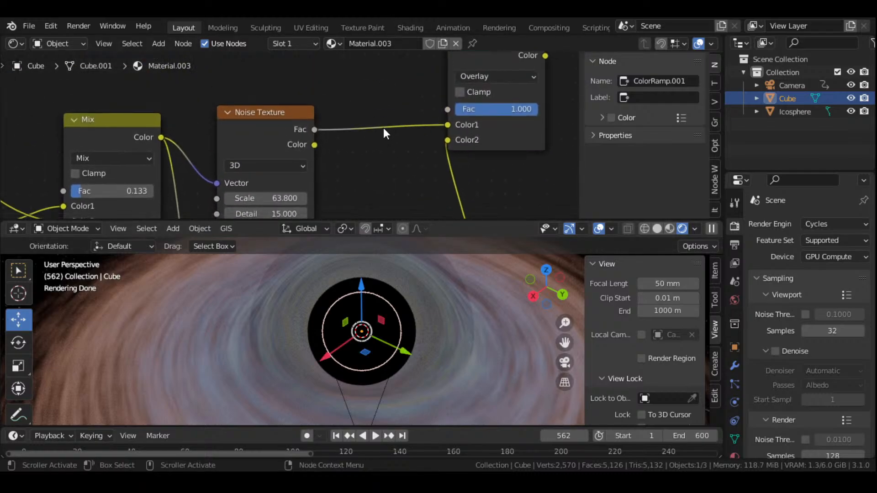
scroll(386, 133, down, 5)
middle_drag(422, 129, 378, 156)
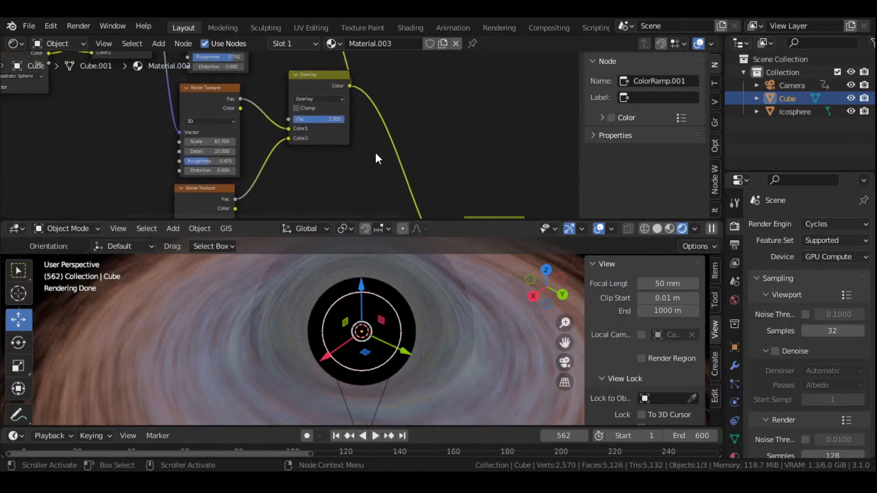
scroll(378, 157, up, 4)
mouse_move(405, 102)
mouse_down()
mouse_move(293, 102)
mouse_move(420, 102)
mouse_up()
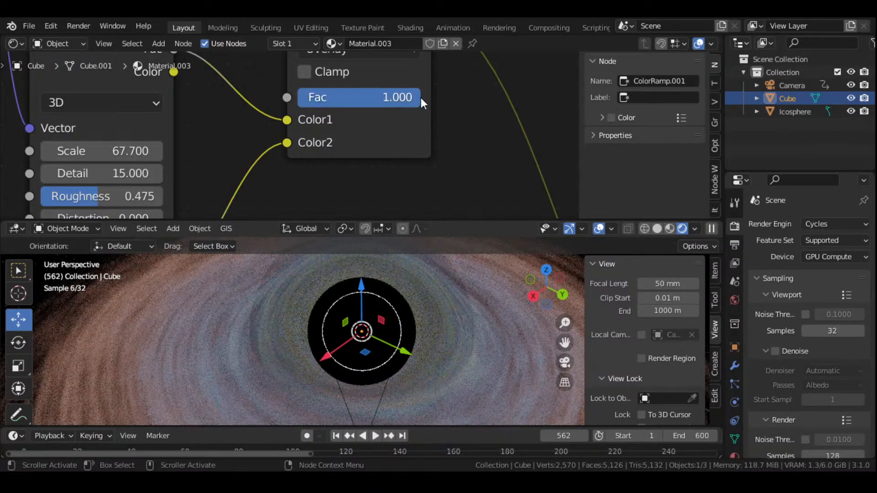
Deselect the cube and view the whole disk from above
scroll(467, 355, down, 6)
click(499, 271)
middle_drag(499, 272, 473, 344)
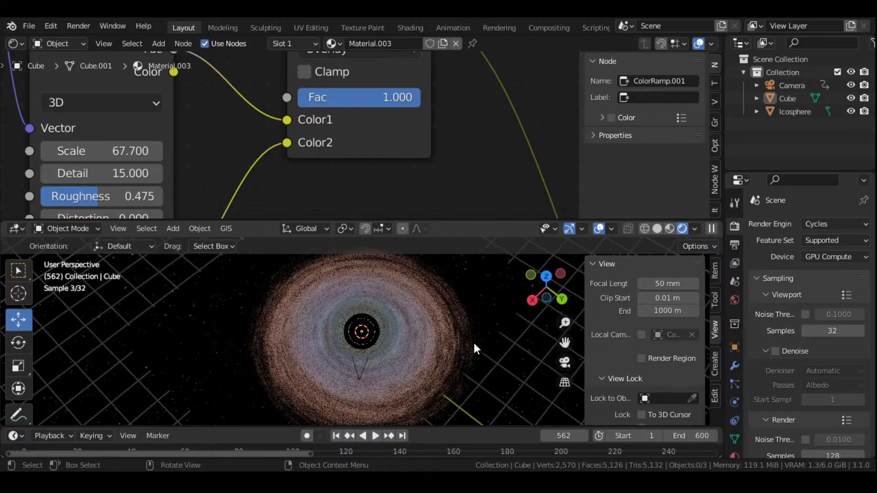
Try lowering the Fac of the Mix node that combines the quadratic sphere gradient with the mapping vector
middle_drag(177, 136, 426, 120)
scroll(284, 126, down, 6)
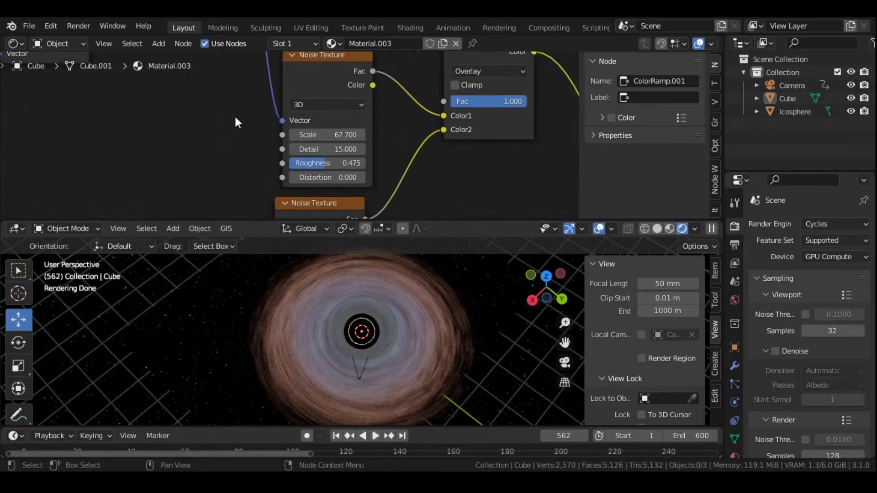
scroll(235, 115, down, 4)
middle_drag(234, 114, 406, 193)
middle_drag(344, 158, 464, 189)
scroll(282, 143, up, 6)
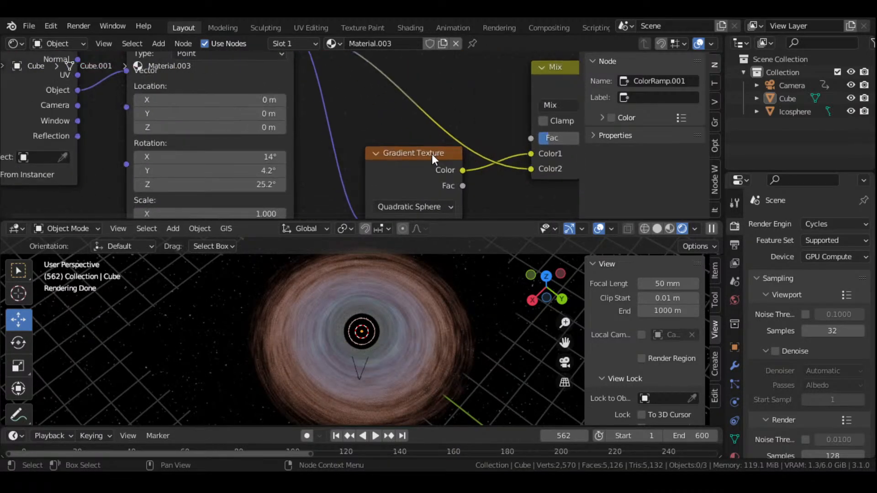
middle_drag(298, 111, 349, 143)
scroll(291, 134, down, 1)
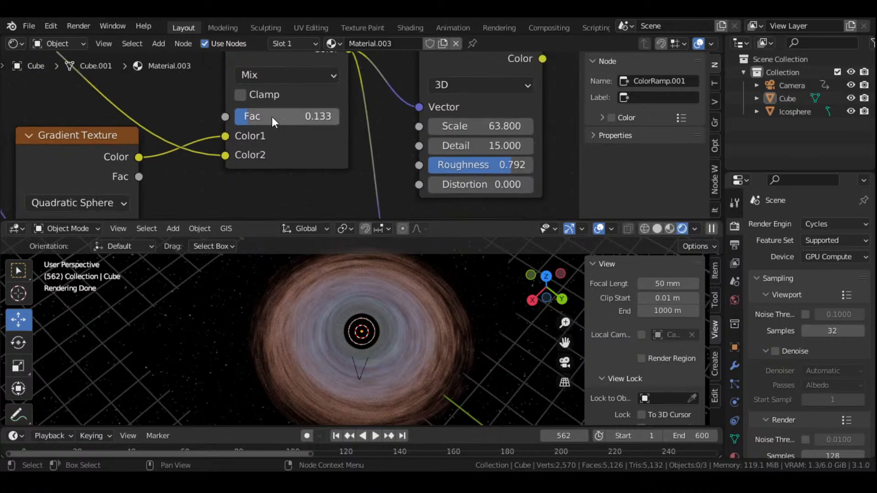
drag(272, 116, 234, 116)
scroll(233, 116, down, 3)
middle_drag(171, 122, 371, 132)
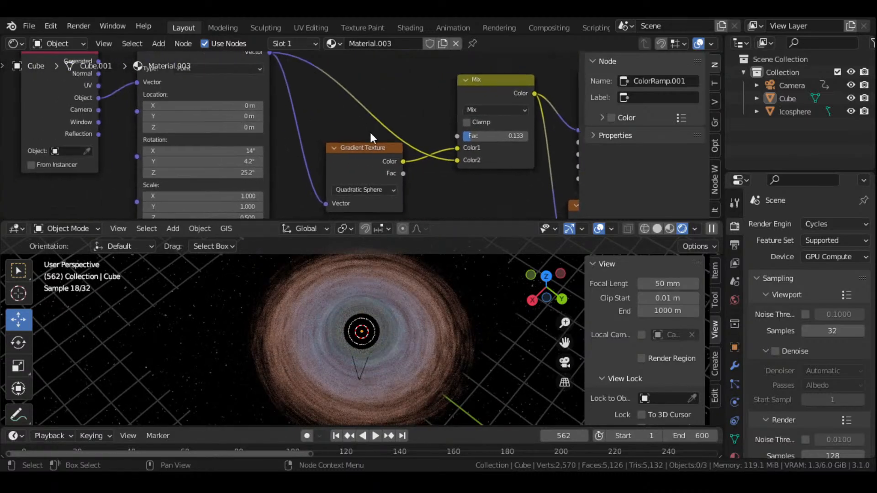
drag(469, 135, 450, 134)
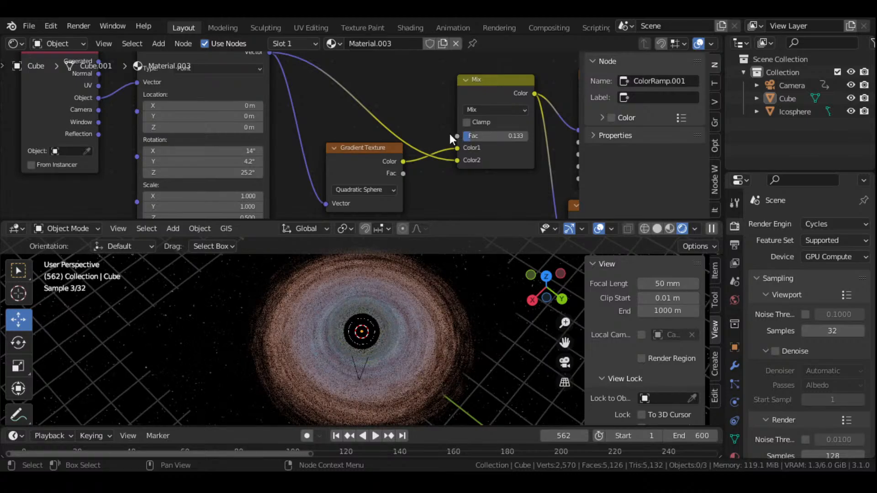
In the color ramp after the spherical gradient, set the middle stop's position to 0.714 and the black stop's position to 0
middle_drag(244, 109, 345, 42)
scroll(292, 138, down, 3)
middle_drag(444, 215, 451, 132)
scroll(450, 131, up, 4)
middle_drag(397, 132, 372, 102)
scroll(452, 146, up, 4)
middle_drag(452, 147, 398, 133)
drag(398, 124, 414, 138)
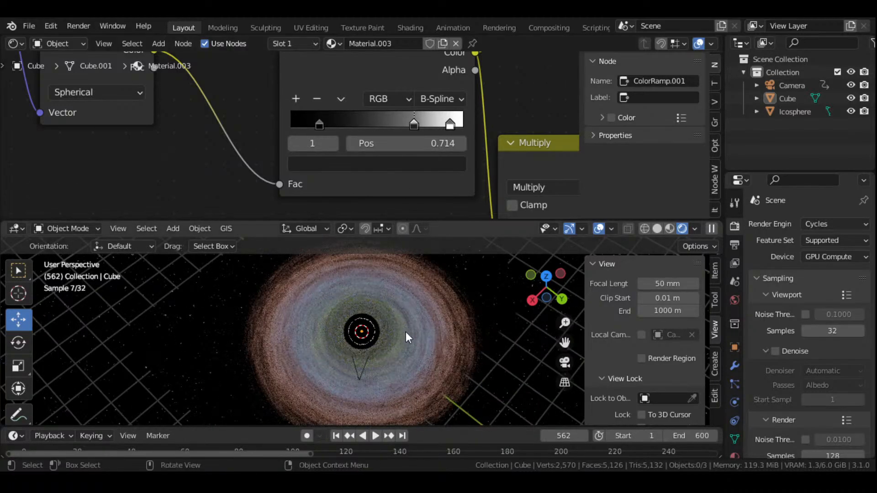
drag(319, 124, 254, 135)
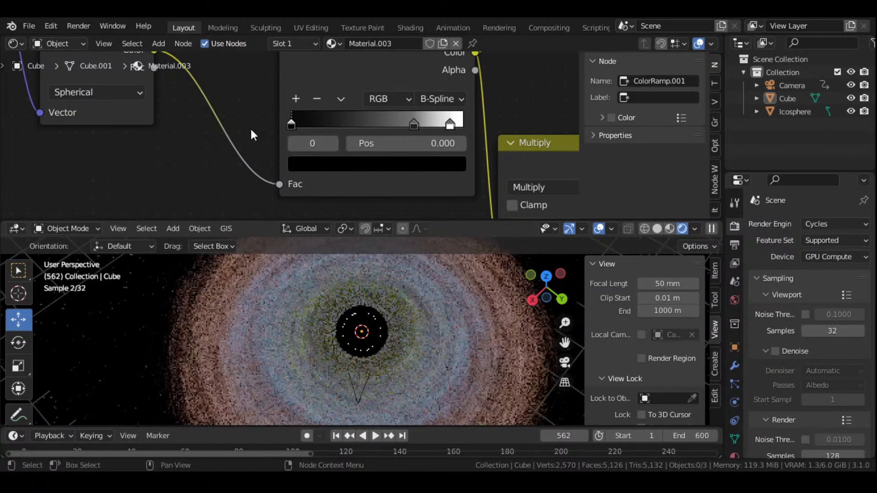
Examine the black hole and its disk from a low side angle, and get an overview of the whole node tree
middle_drag(318, 272, 427, 292)
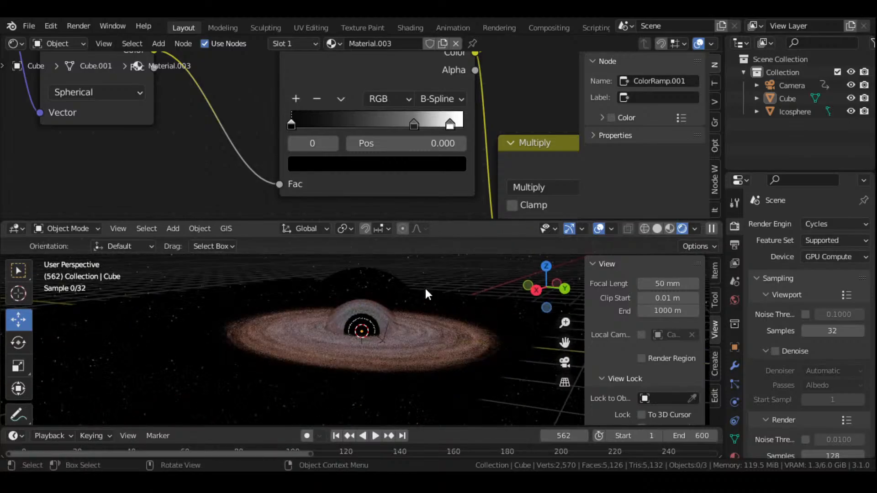
scroll(420, 293, up, 6)
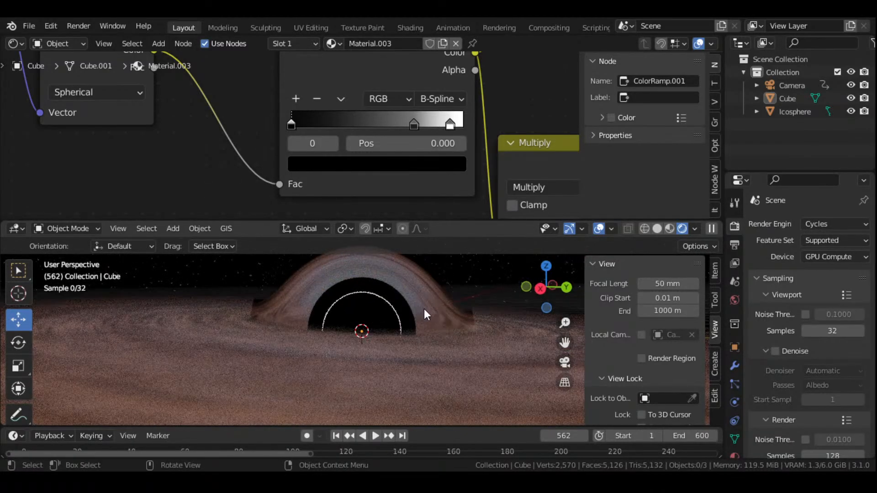
scroll(457, 293, down, 3)
middle_drag(457, 292, 446, 311)
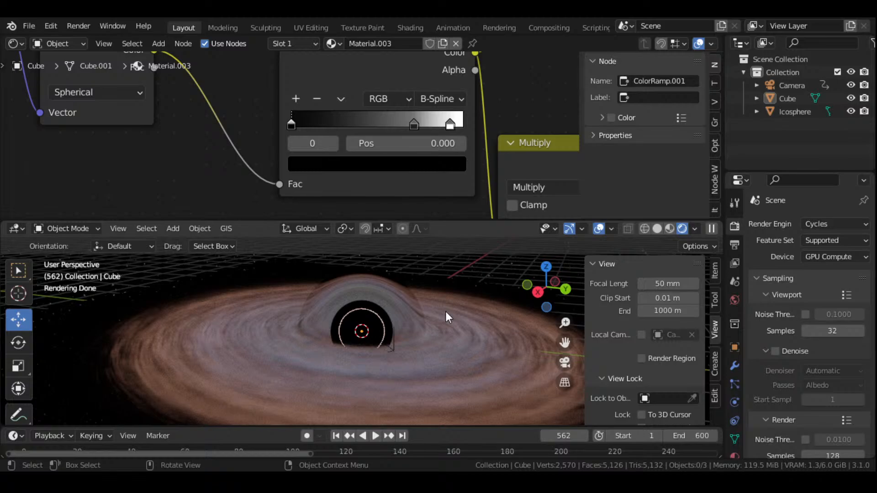
click(484, 279)
click(493, 272)
drag(565, 343, 532, 327)
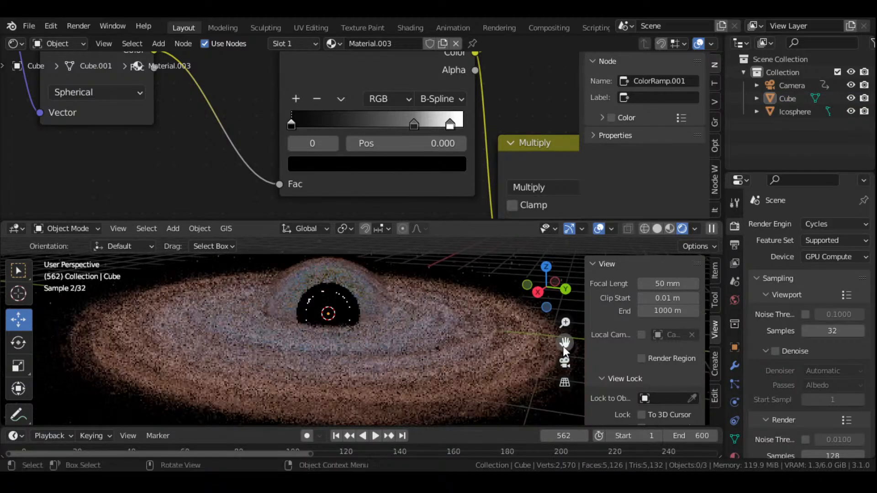
scroll(480, 177, down, 5)
scroll(450, 91, down, 2)
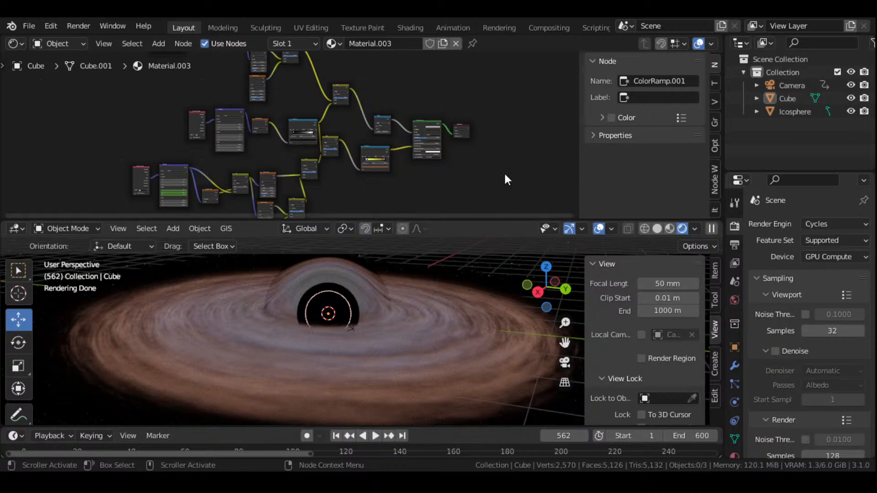
scroll(468, 164, down, 1)
scroll(468, 164, down, 1)
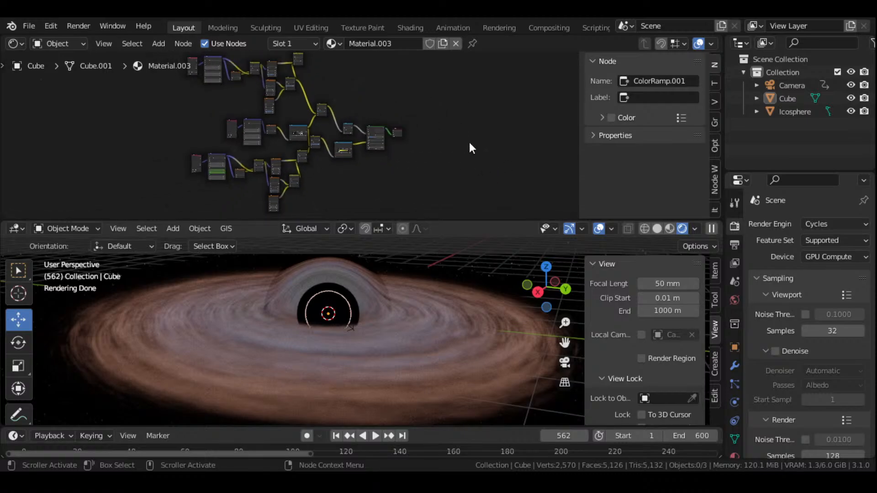
Start a new file, saving the changes to BlackHole.blend, and delete the default cube
click(29, 26)
mouse_move(54, 42)
click(182, 40)
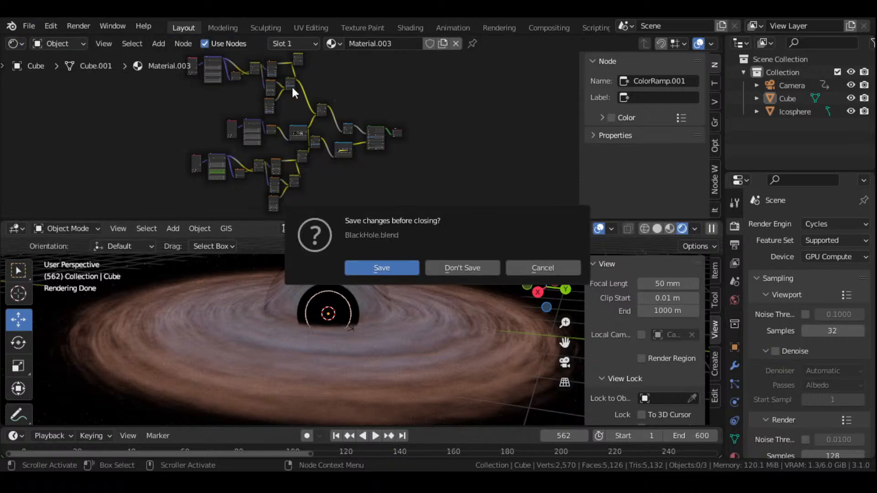
click(405, 269)
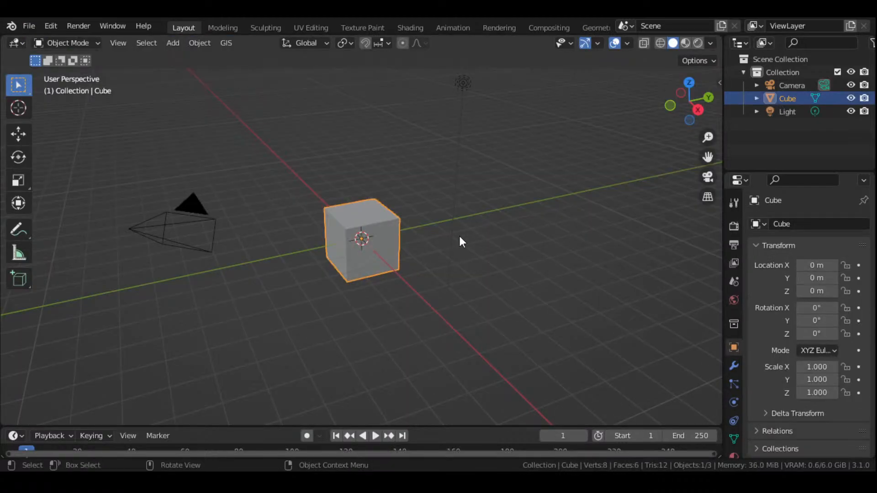
key(Delete)
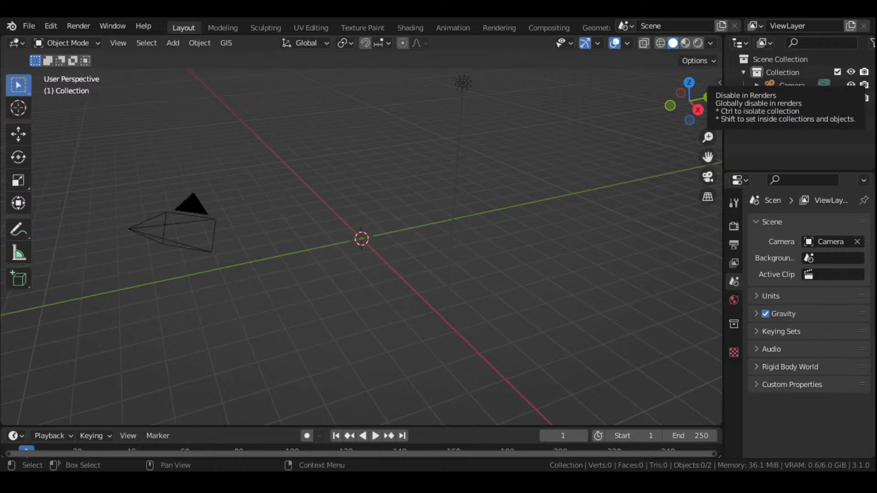
drag(876, 472, 876, 492)
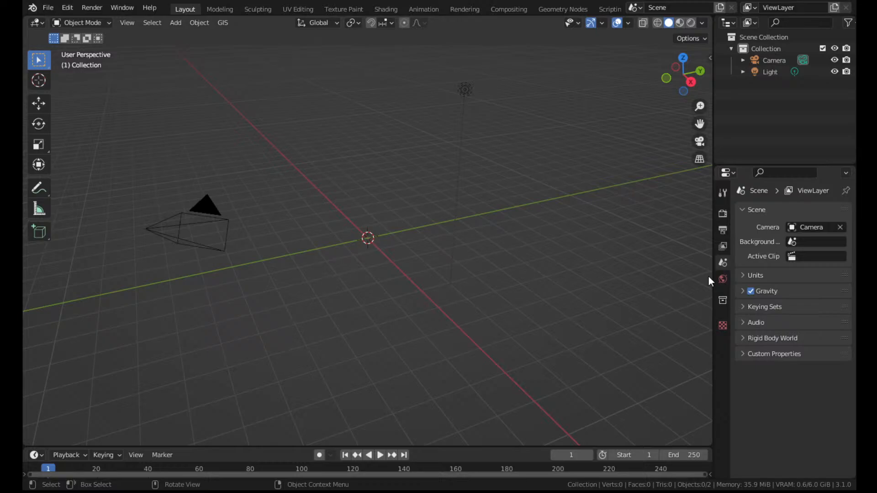
middle_drag(558, 211, 592, 213)
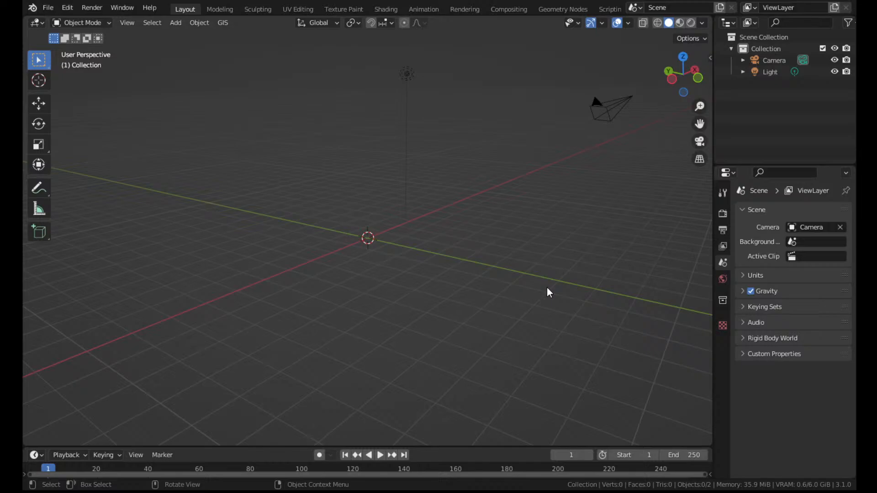
middle_drag(436, 216, 482, 207)
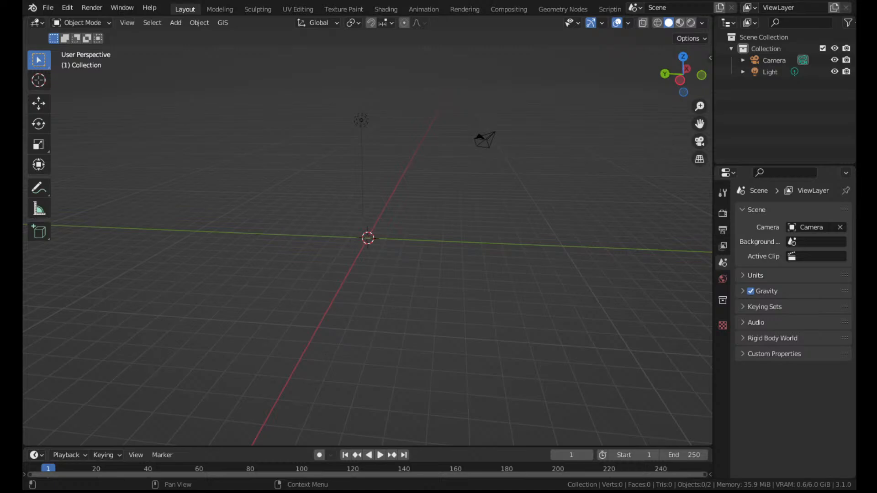
Add a cube at the origin and, in the right side view, stretch it along Y to a scale of about 2.215
click(176, 24)
mouse_move(196, 36)
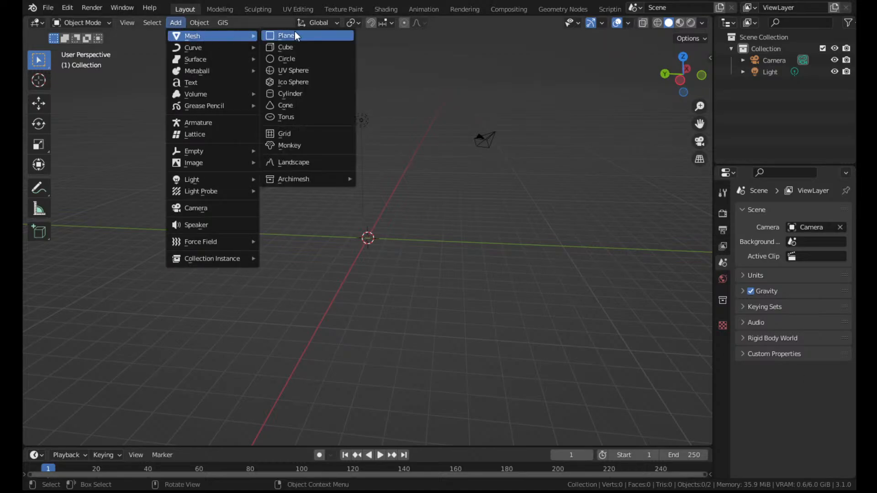
click(283, 46)
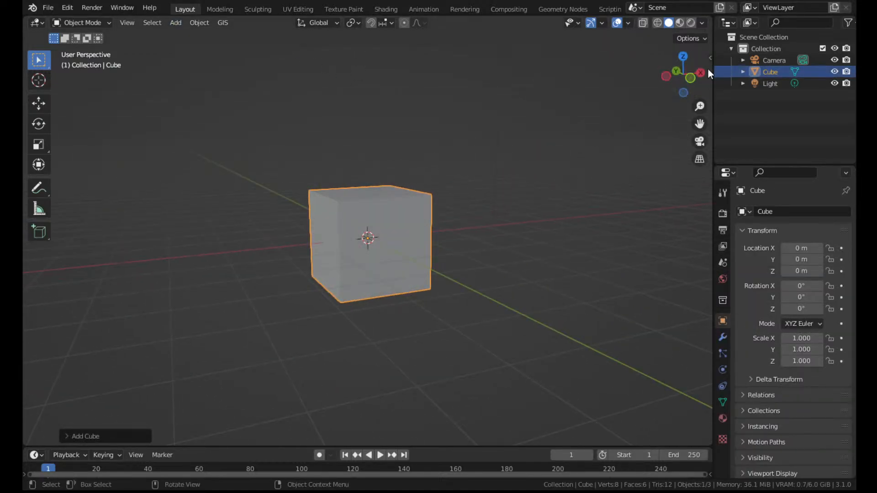
click(687, 68)
key(s)
key(y)
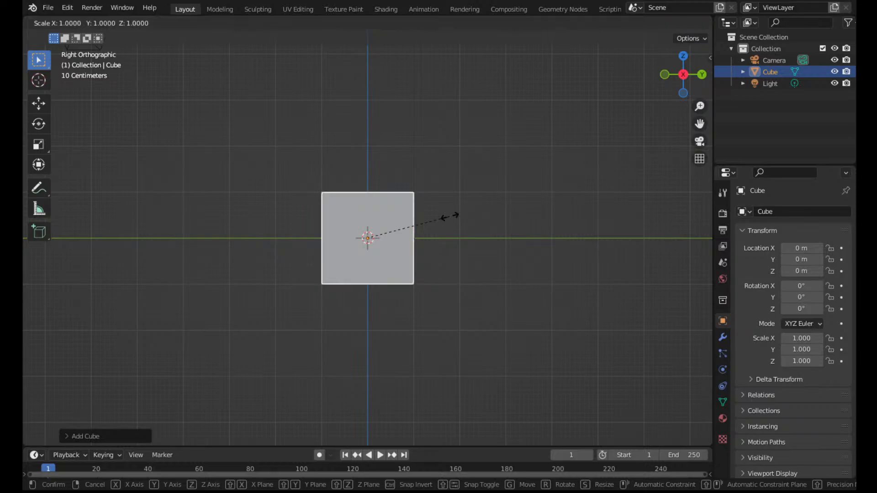
click(514, 225)
Duplicate the stretched box and move the copy straight down to about -1.186 m on Z
key(shift+d)
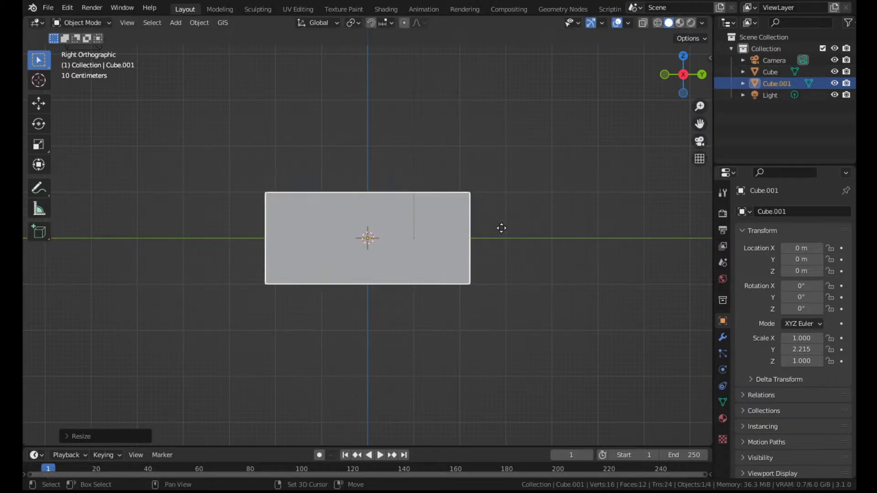
key(z)
click(492, 280)
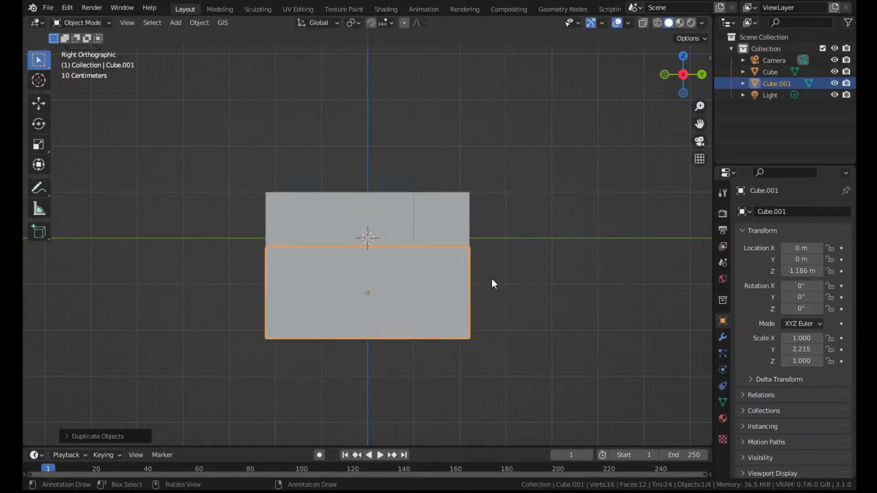
Narrow the lower box to a leg with scale about 0.106 on X and 0.236 on Y, and move it to about -1.956 m on Y
key(s)
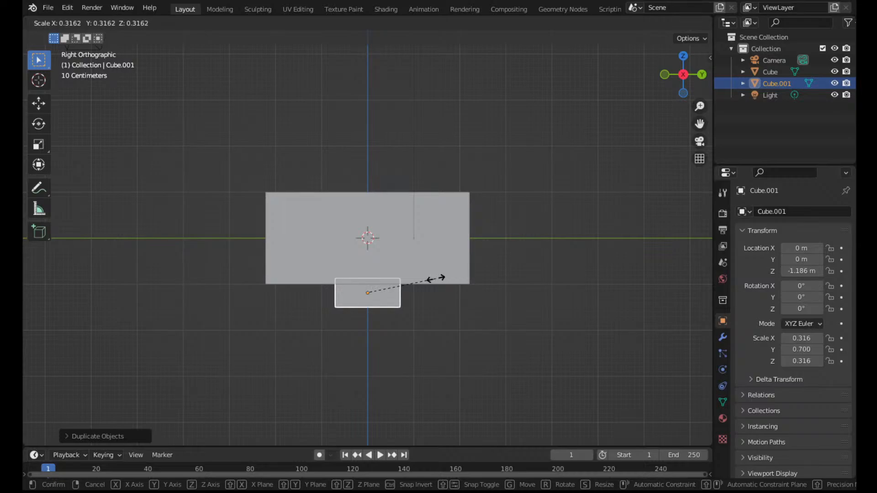
key(Escape)
key(s)
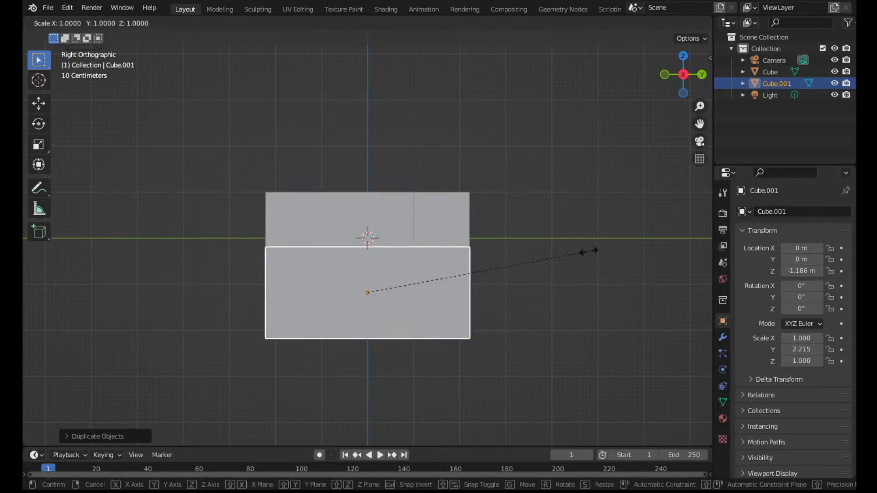
key(shift+z)
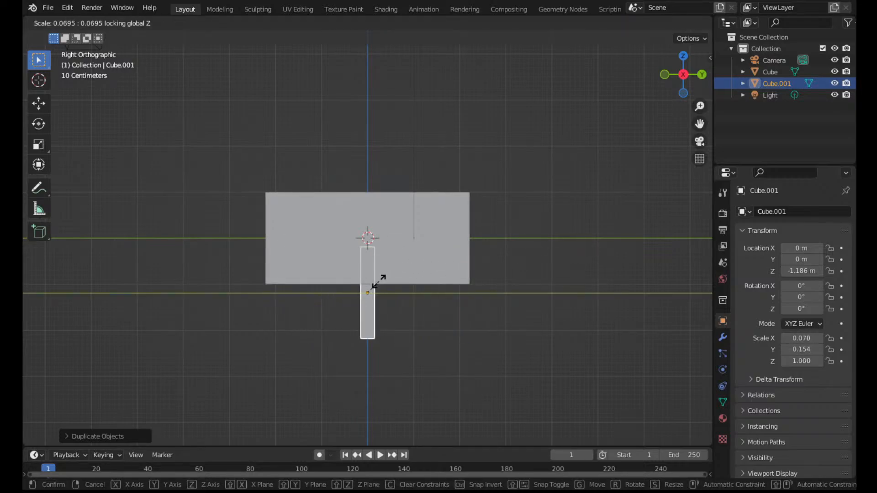
click(388, 280)
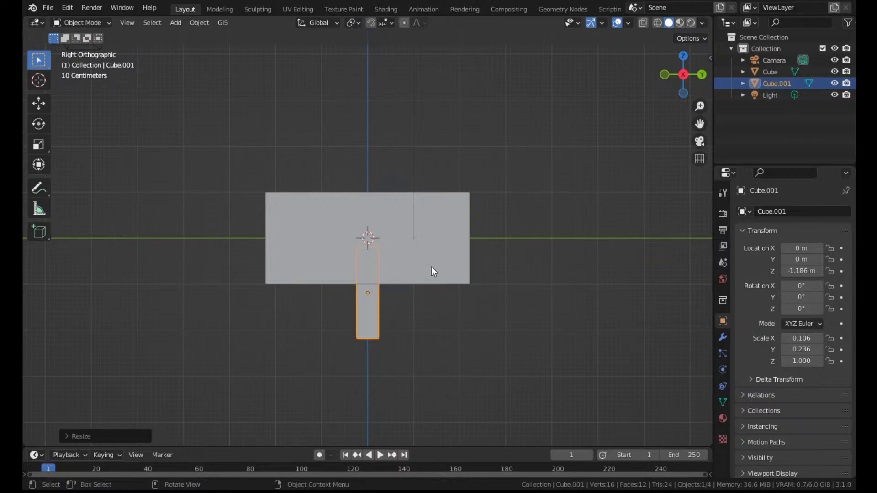
key(g)
key(y)
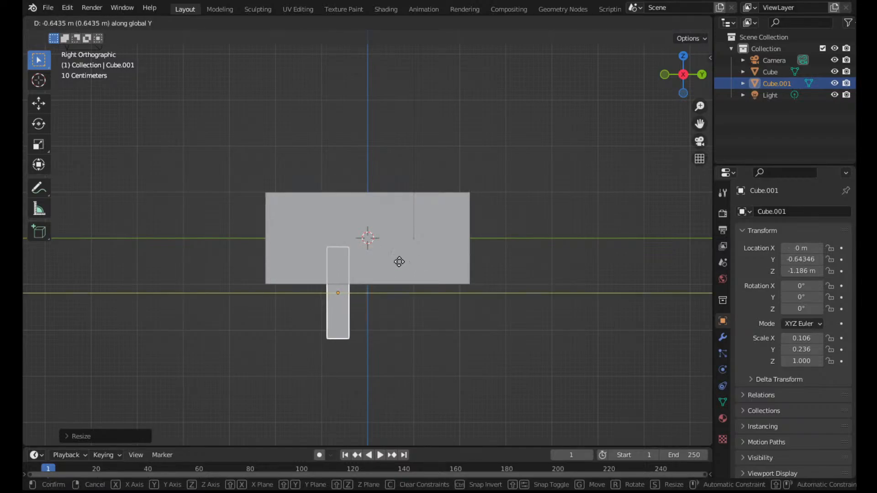
click(344, 274)
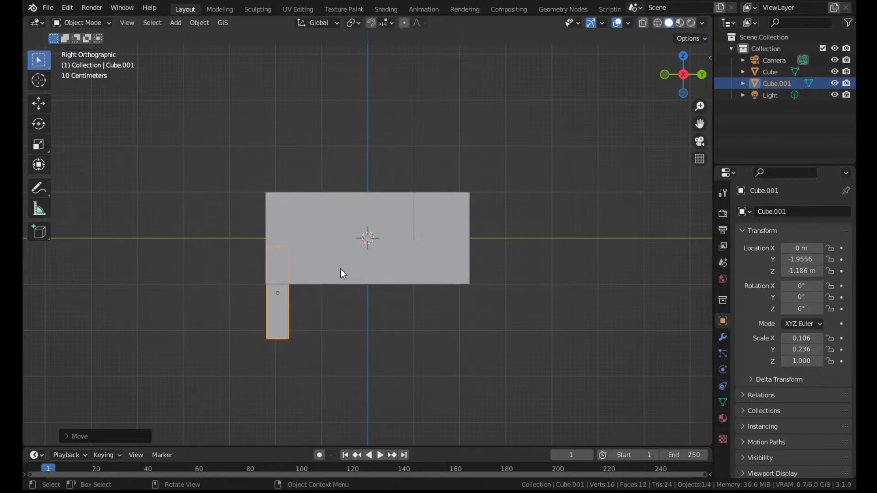
Make a linked duplicate of the leg along Y at about 1.943 m, under the opposite end of the body
key(shift+d)
key(y)
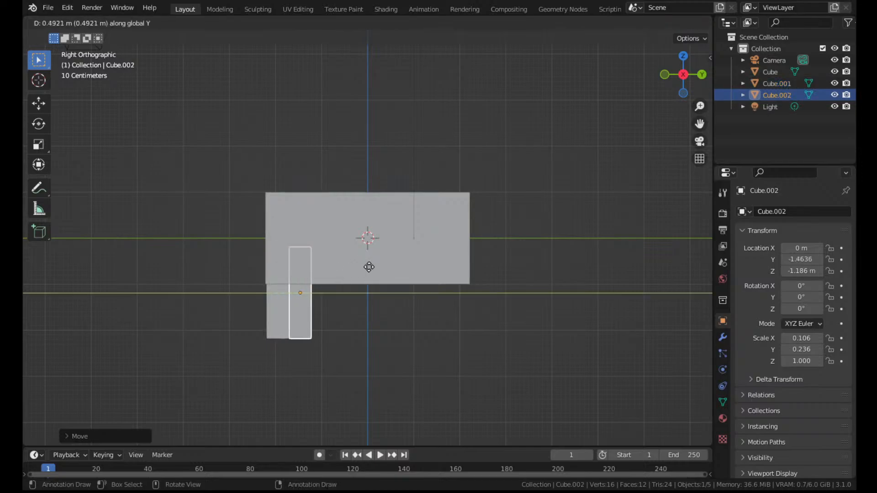
click(520, 262)
Select both legs and widen them along X to a scale of about 0.233
middle_drag(520, 263, 301, 321)
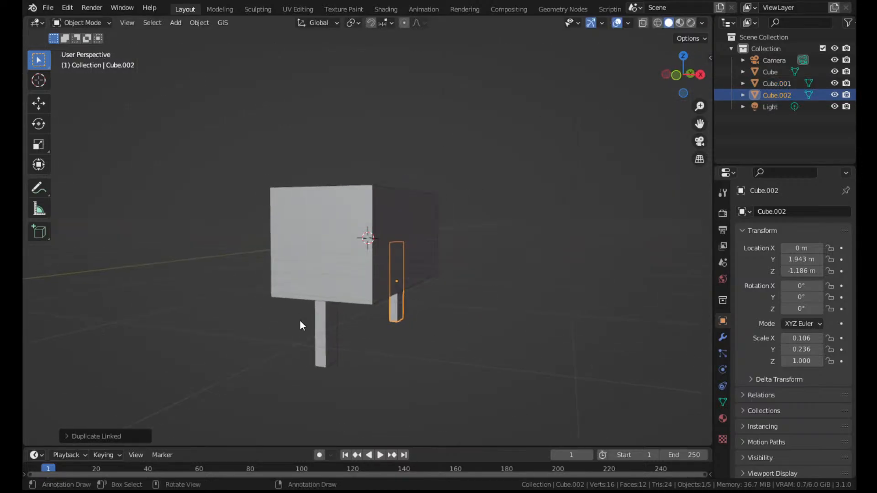
click(325, 322)
shift+click(393, 308)
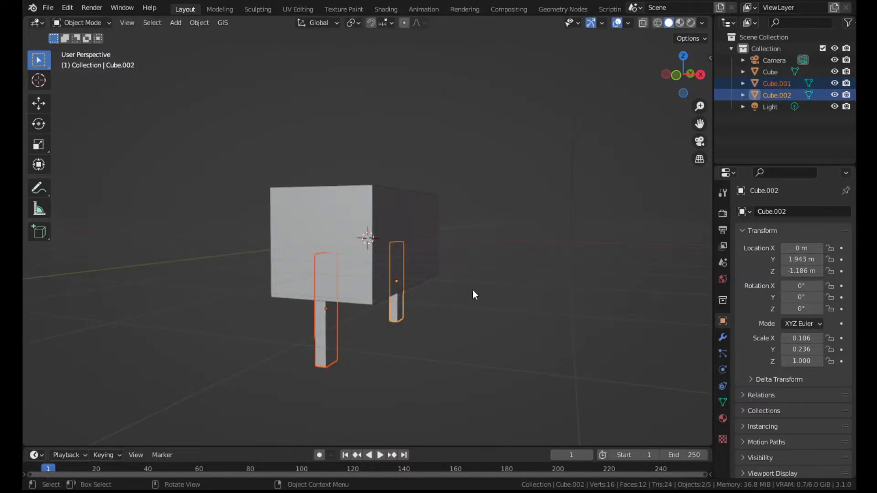
key(s)
key(x)
click(593, 288)
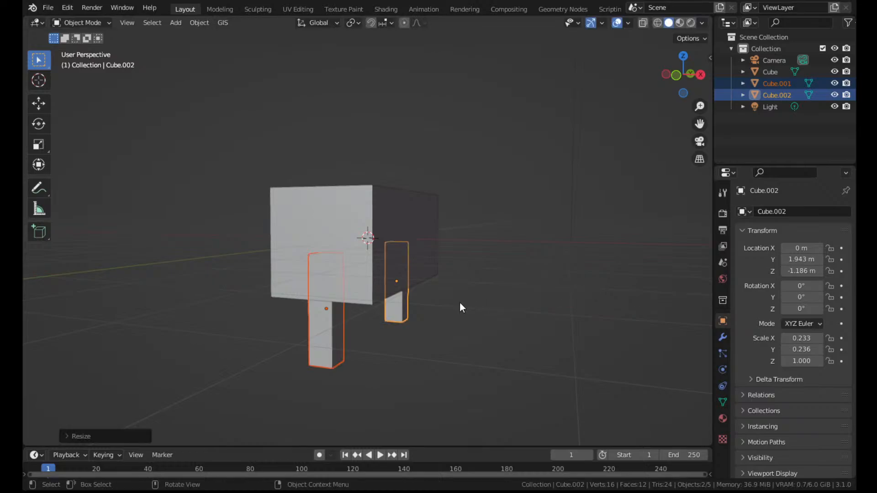
In the front view, move both legs along X to about -0.681 m, near the body's side edge
click(675, 75)
key(g)
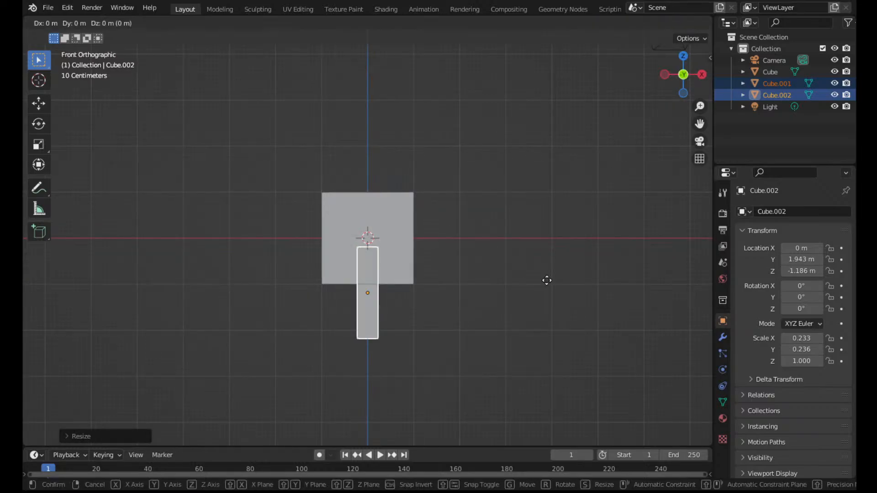
key(x)
click(516, 283)
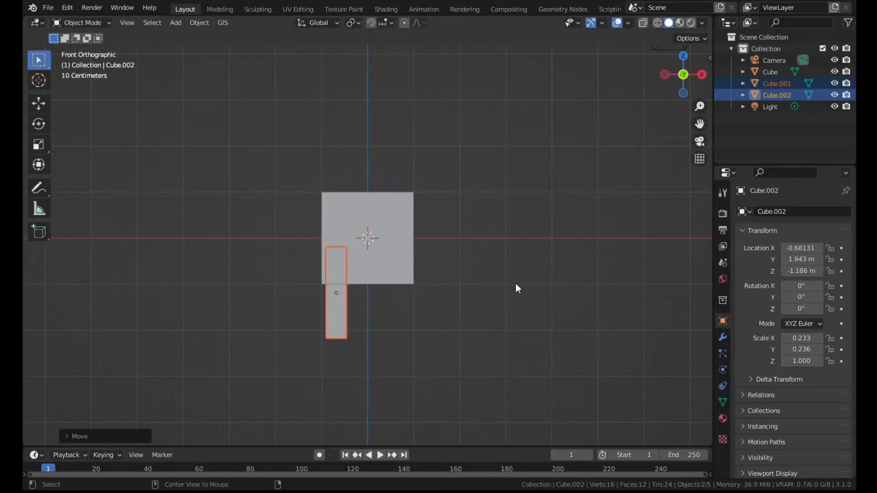
Make linked duplicates of both legs along X at about 0.707 m, under the body's other side
key(alt+d)
key(x)
click(579, 280)
middle_drag(580, 277, 419, 220)
Add a cube for the head and, in the right side view, move it to about -2.328 m on Y and 0.942 m on Z
click(176, 22)
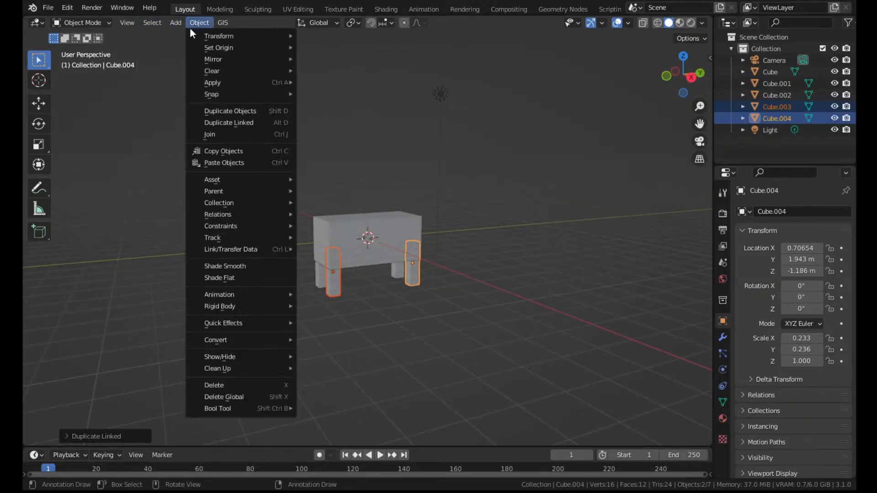
mouse_move(192, 36)
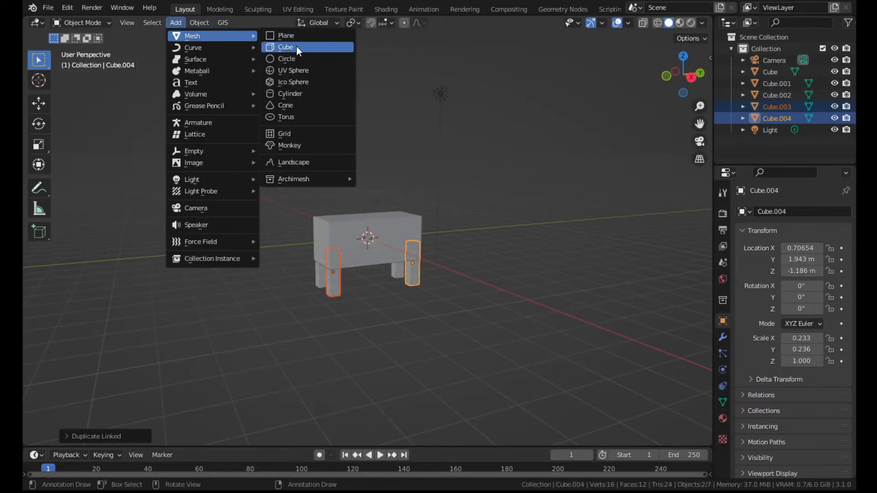
click(297, 46)
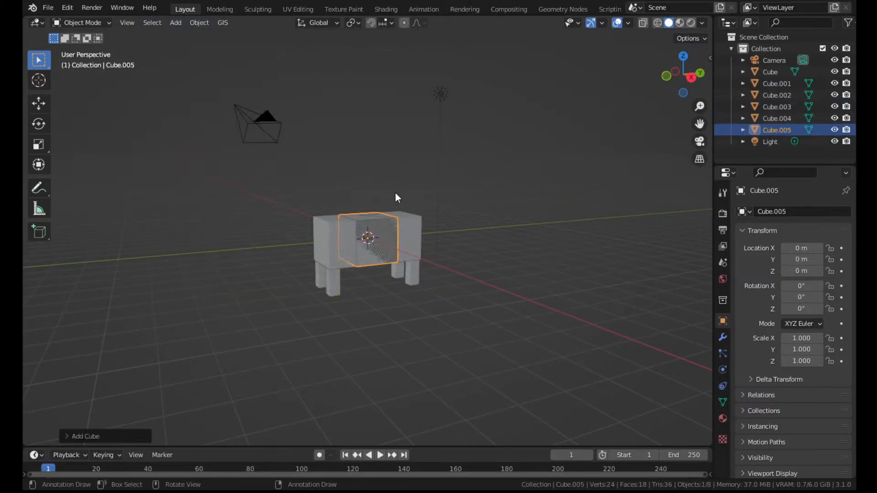
click(700, 73)
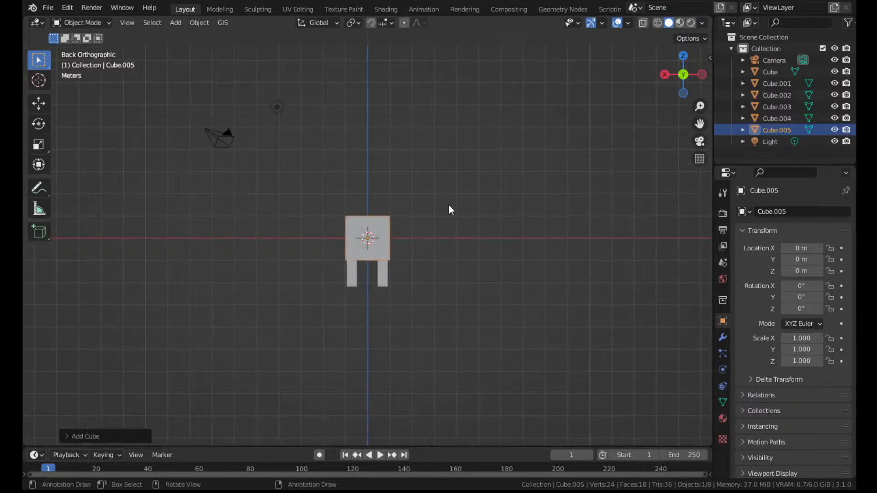
click(697, 74)
click(699, 74)
key(g)
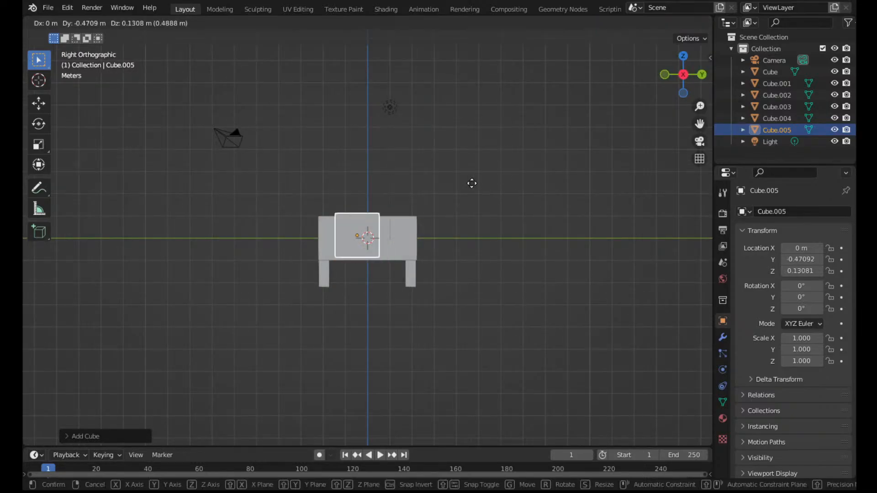
click(434, 171)
Scale the head cube down uniformly to about 0.728 and deselect it
key(s)
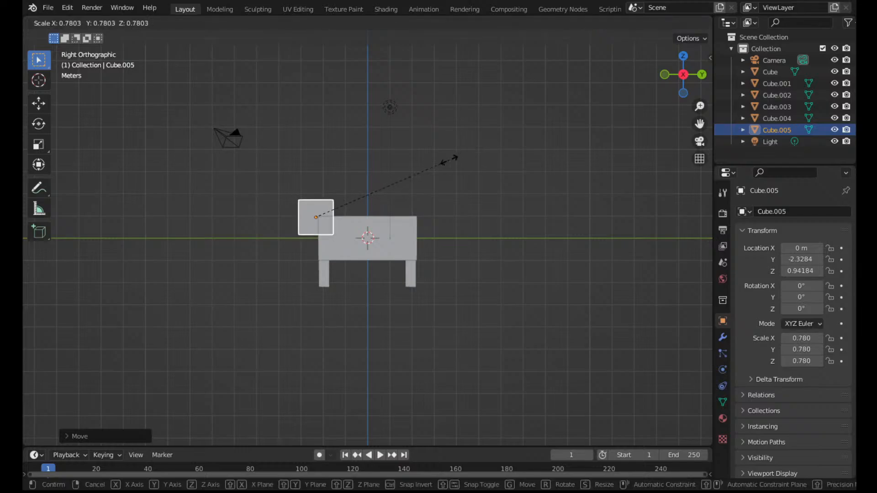
click(442, 162)
middle_drag(443, 161, 575, 282)
click(481, 173)
scroll(527, 241, up, 3)
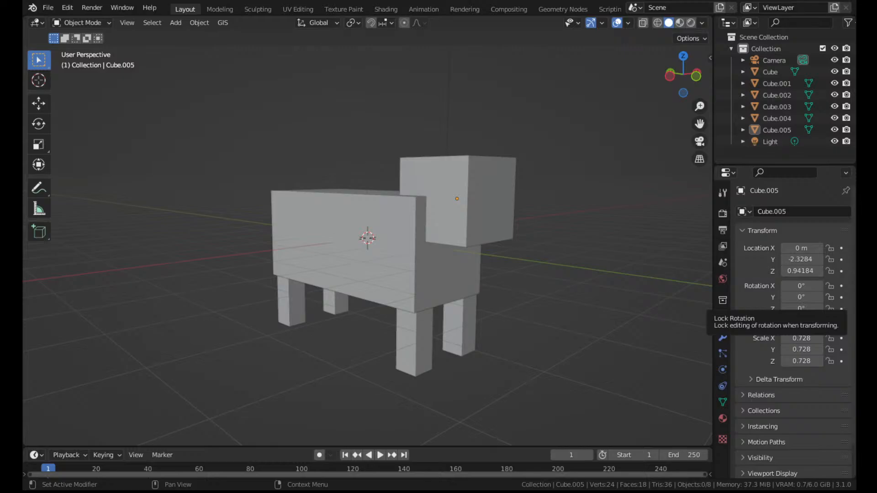
Add another cube for an ear and shrink it to a scale of about 0.088 on X and Y and 0.252 on Z
middle_drag(563, 212, 546, 193)
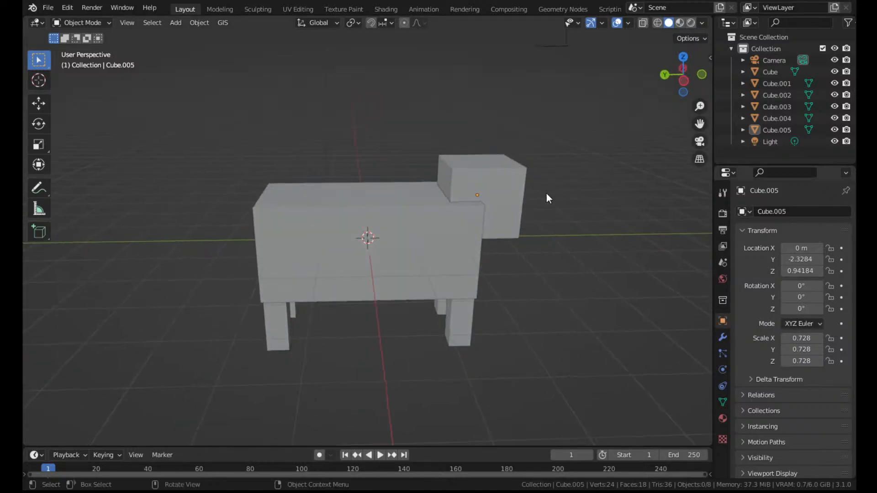
click(512, 179)
click(185, 21)
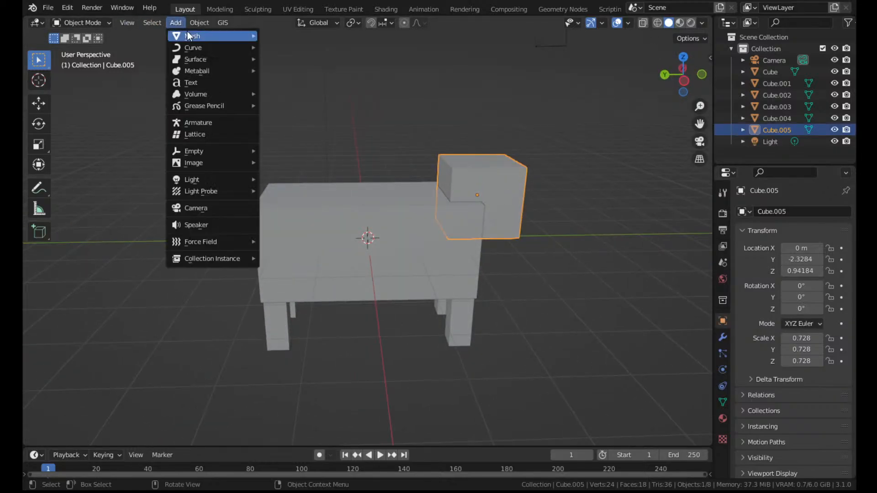
mouse_move(192, 34)
click(292, 41)
key(s)
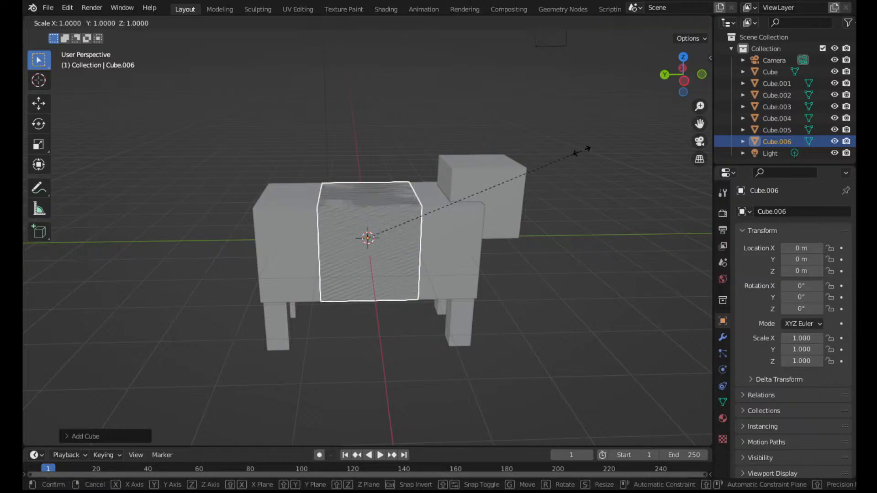
key(shift+z)
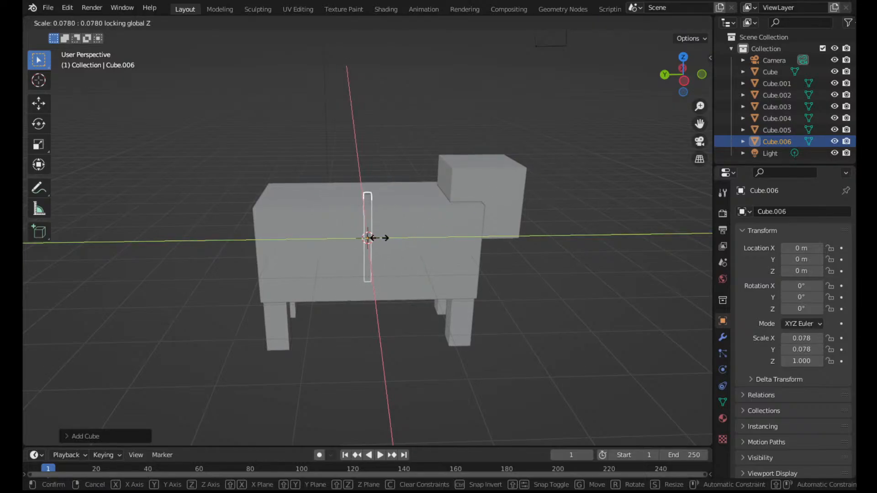
click(390, 238)
key(s)
key(z)
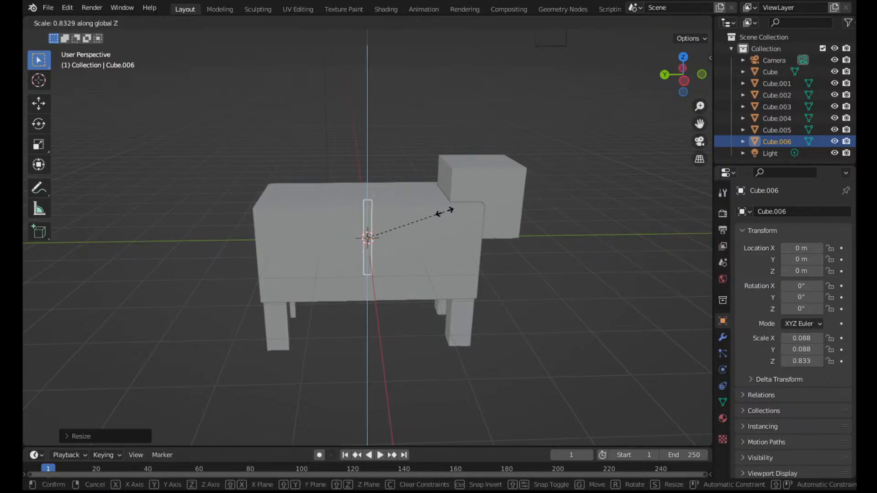
click(396, 227)
Place the small ear block on the head's upper corner, at about X -0.757 m, Y -2.7 m, Z 1.716 m
click(684, 82)
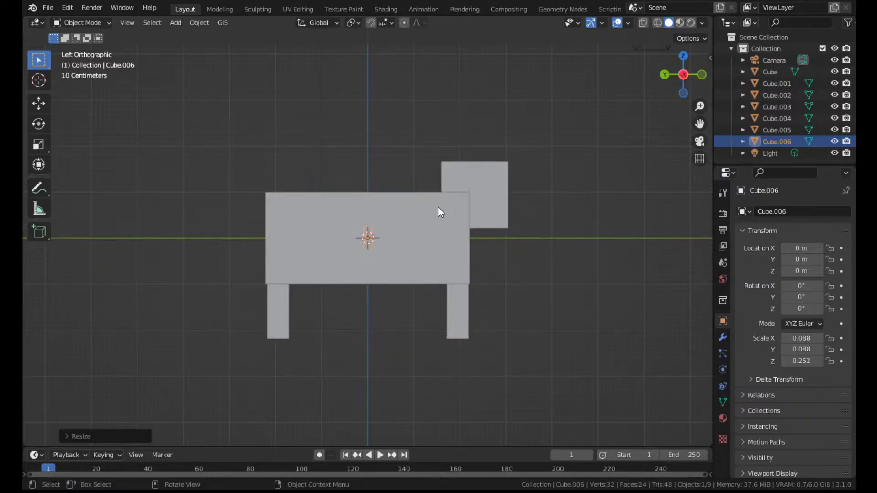
key(g)
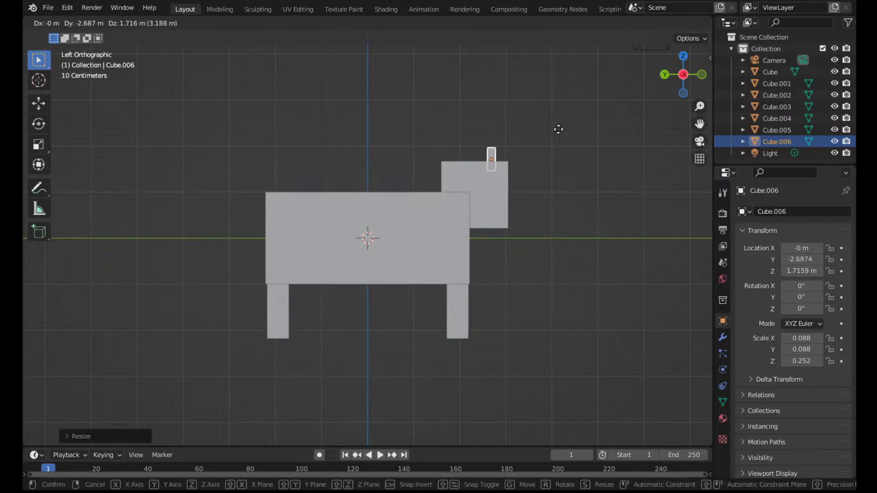
click(559, 133)
drag(703, 71, 683, 83)
click(683, 82)
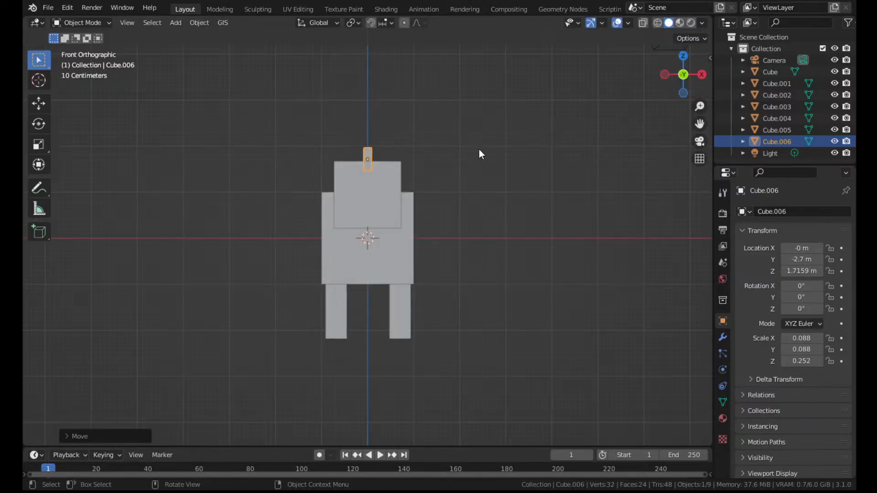
key(g)
key(x)
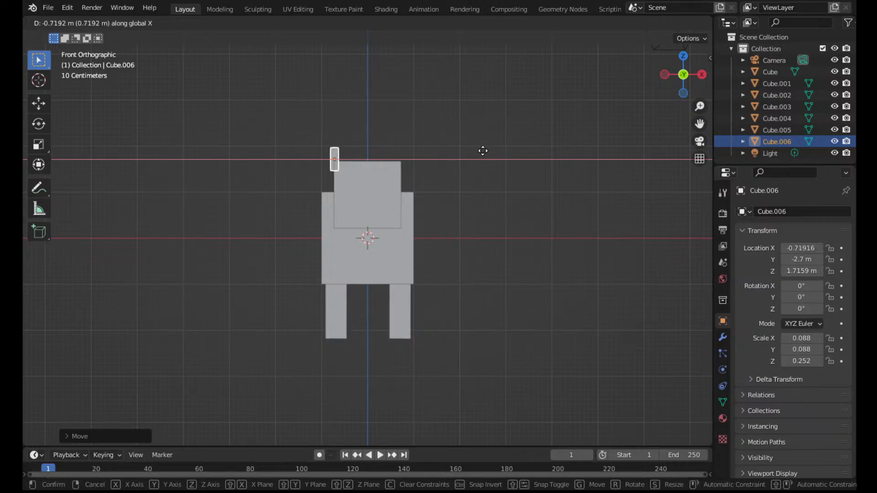
click(482, 150)
Duplicate the ear along X to about 0.719 m, on the opposite side of the head
key(shift+d)
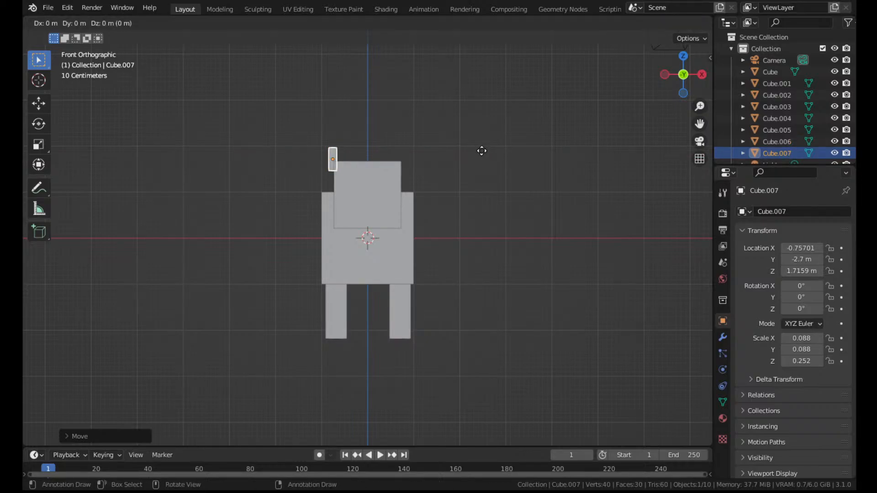
key(x)
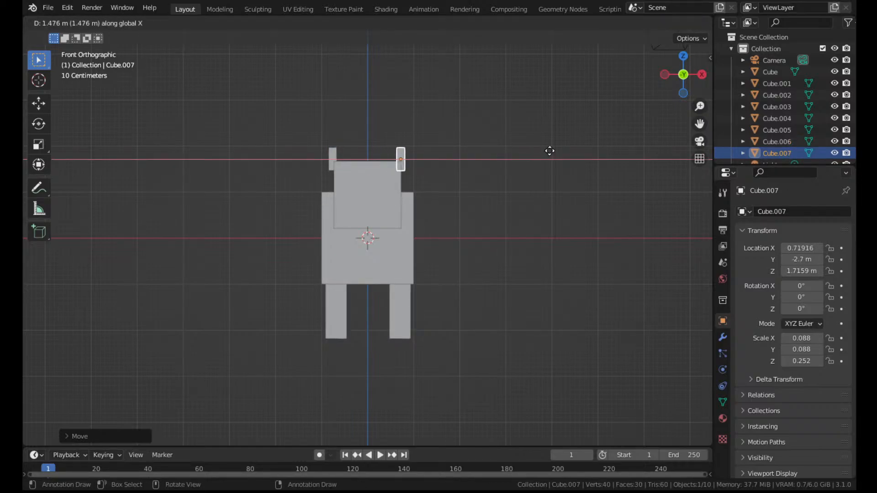
click(550, 151)
click(541, 151)
Inspect the blocky animal from several angles and select all of its body, leg, head and ear cubes
middle_drag(541, 151, 408, 194)
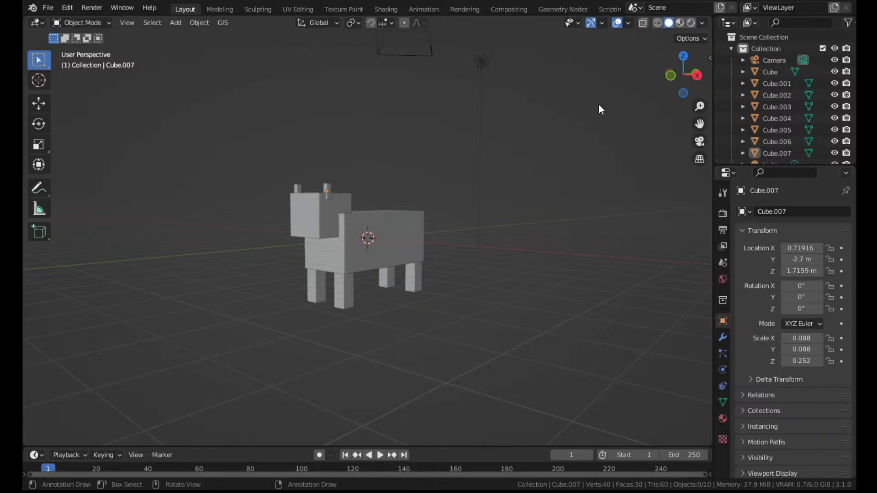
middle_drag(598, 103, 450, 188)
scroll(450, 188, up, 3)
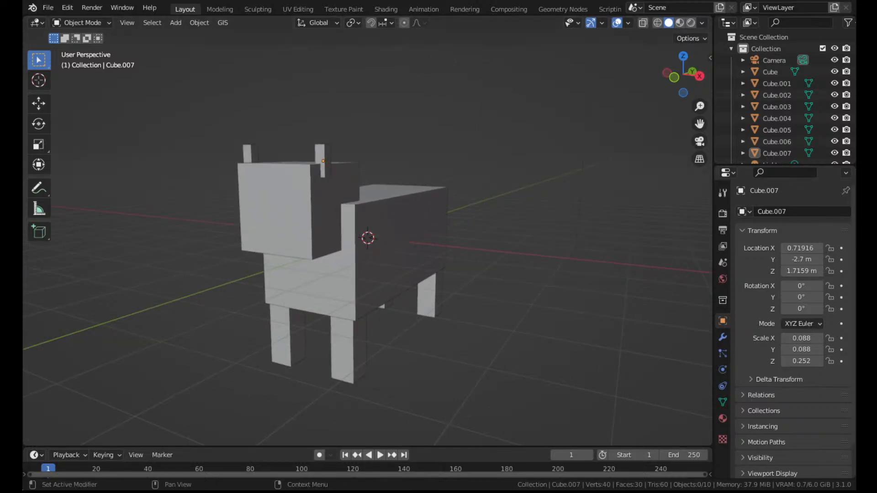
scroll(569, 294, down, 2)
middle_drag(570, 293, 490, 232)
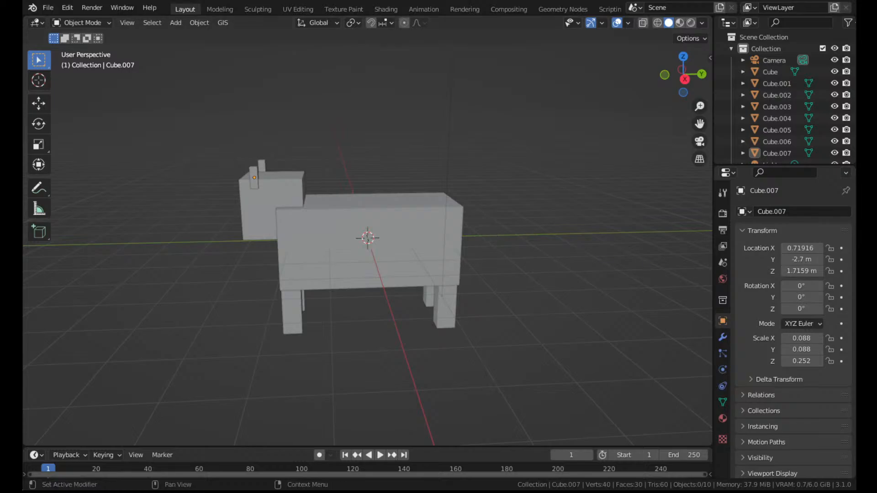
middle_drag(276, 192, 373, 184)
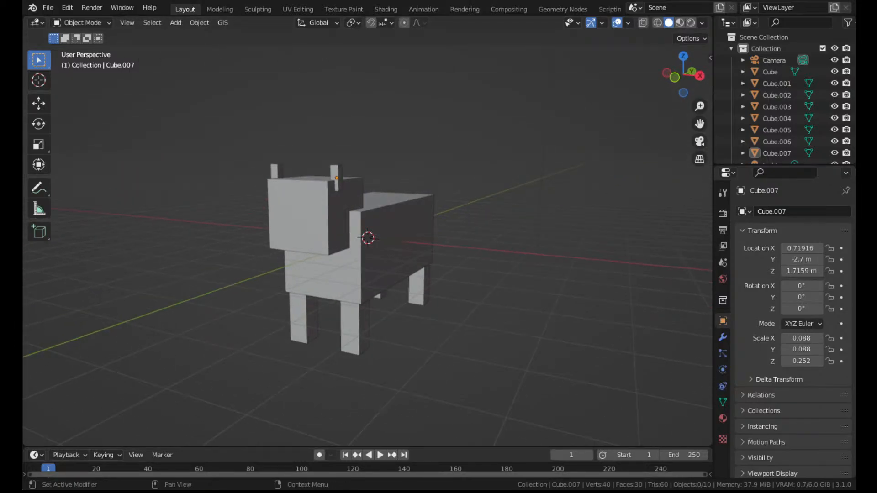
drag(221, 113, 459, 386)
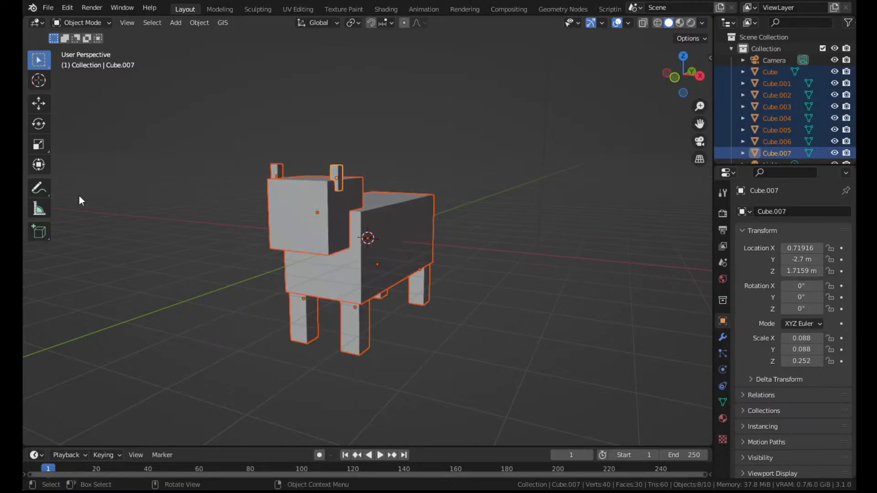
Join all selected animal cubes into one object and move it out of view along X to about -31.7 m
key(ctrl+j)
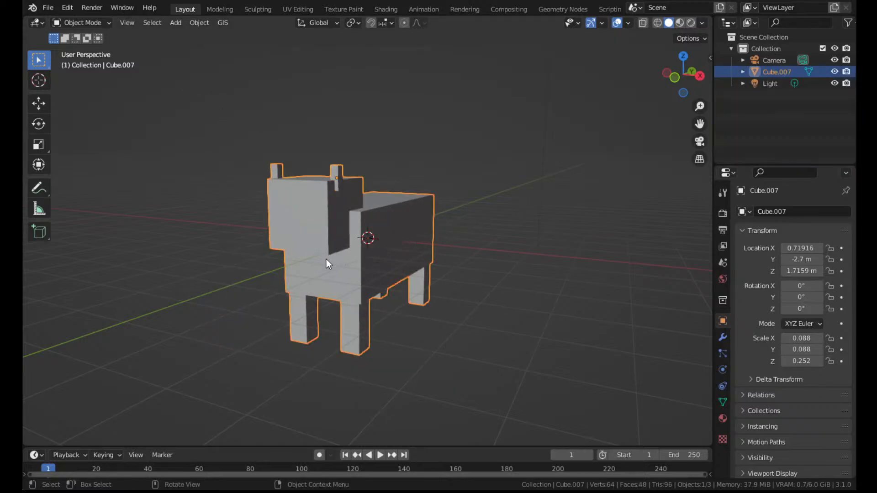
click(40, 104)
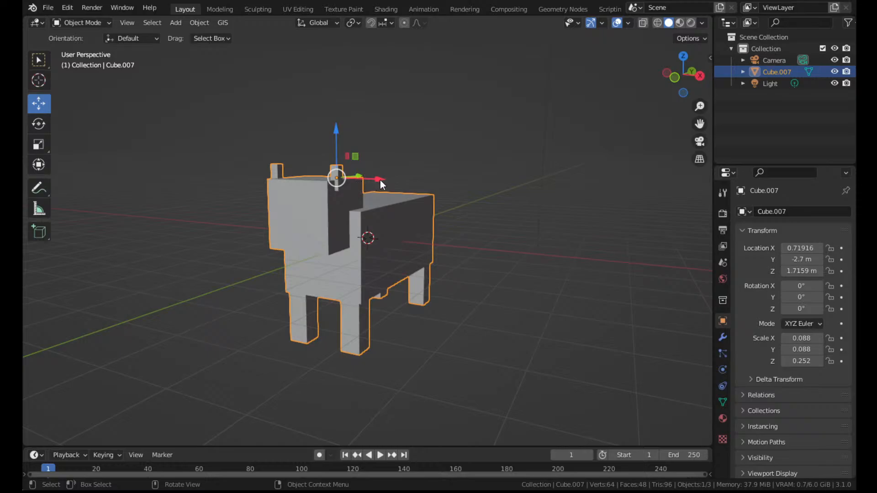
drag(380, 181, 450, 140)
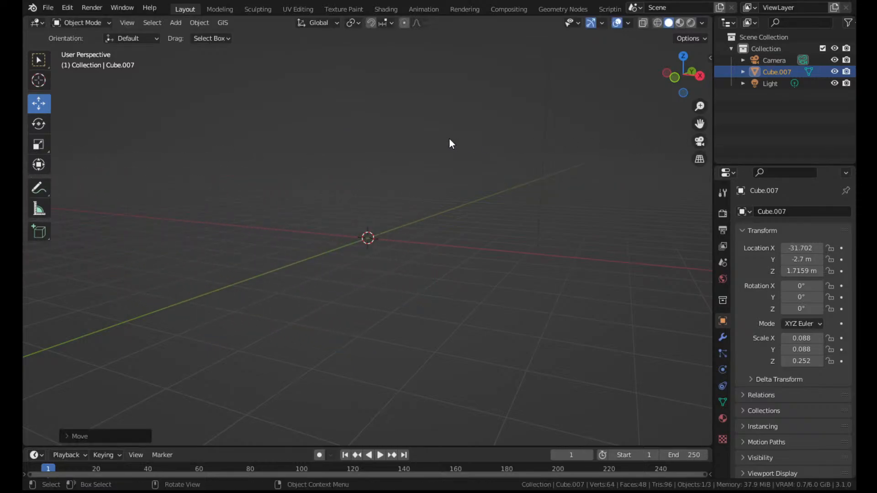
click(448, 138)
middle_drag(448, 138, 358, 157)
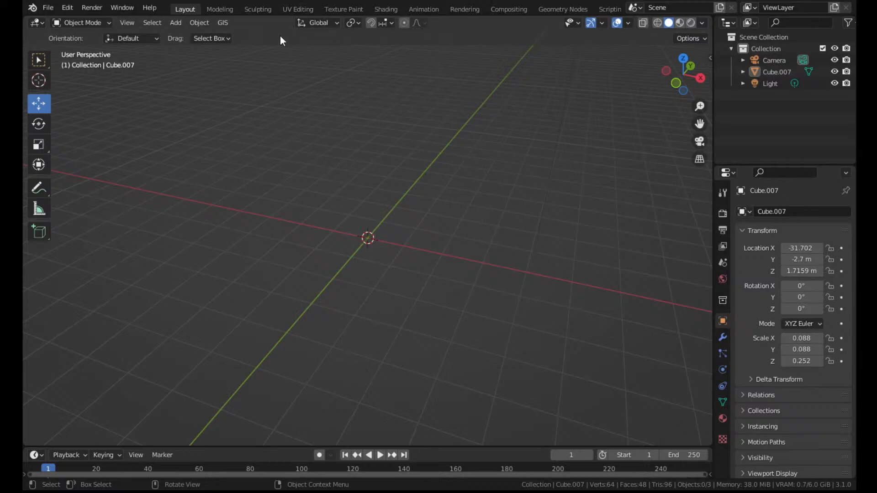
click(176, 22)
mouse_move(182, 33)
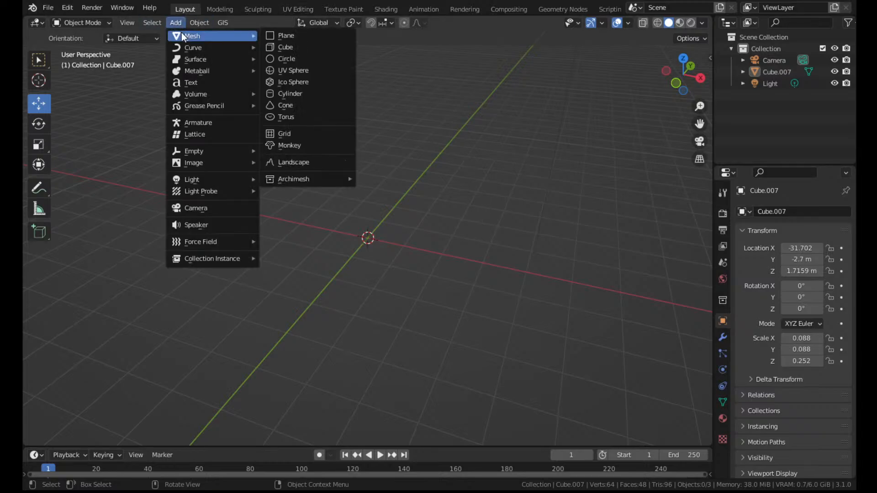
click(292, 93)
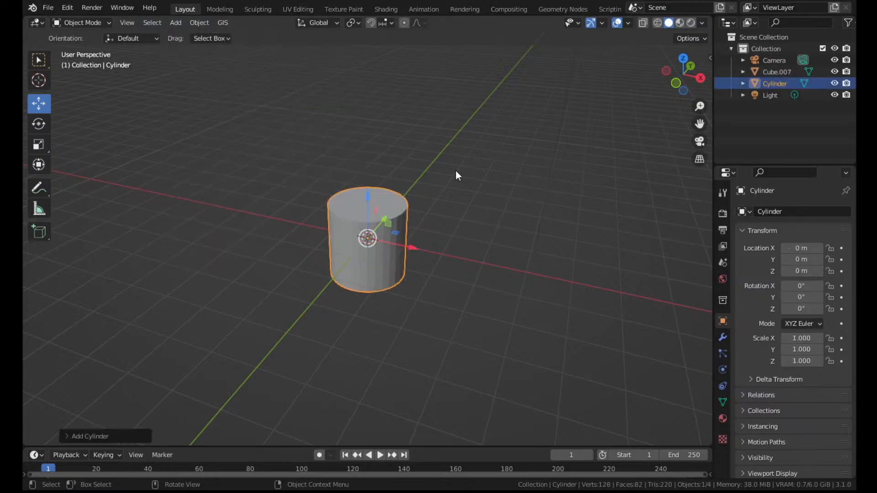
click(675, 83)
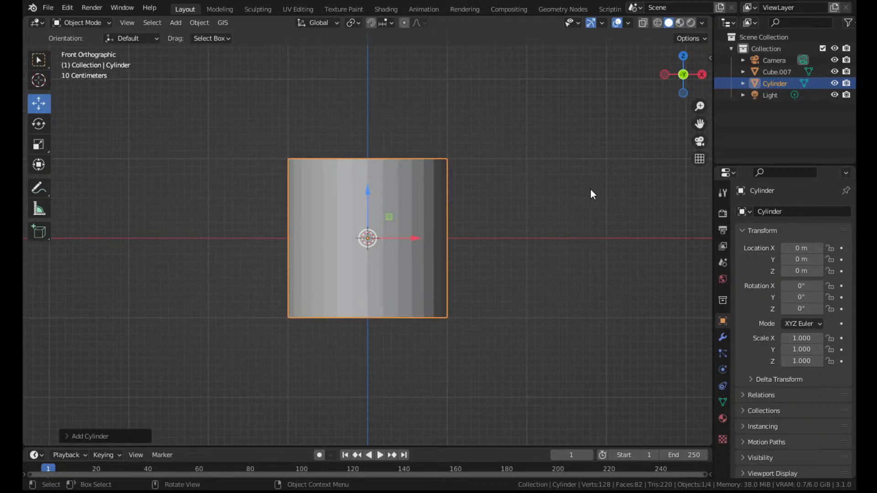
key(s)
key(Escape)
key(Delete)
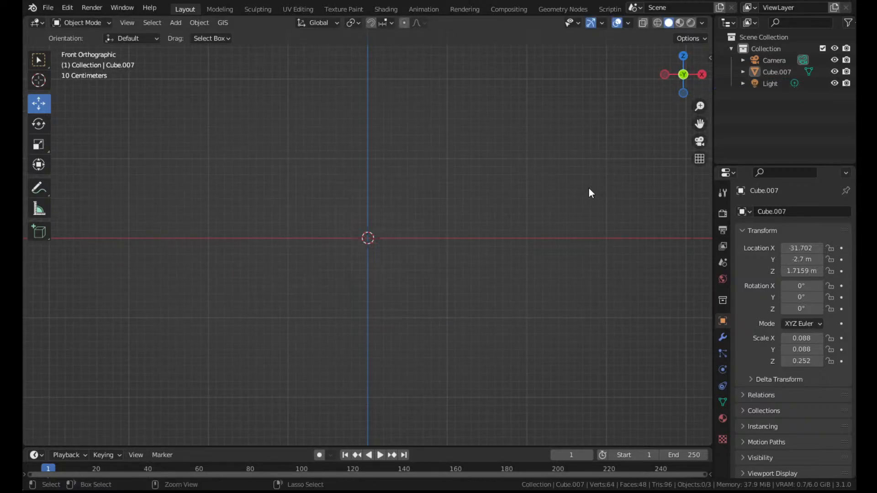
Add a cylinder at the scene origin and flatten its mesh along Z to about 0.6 of its height
click(176, 23)
mouse_move(210, 36)
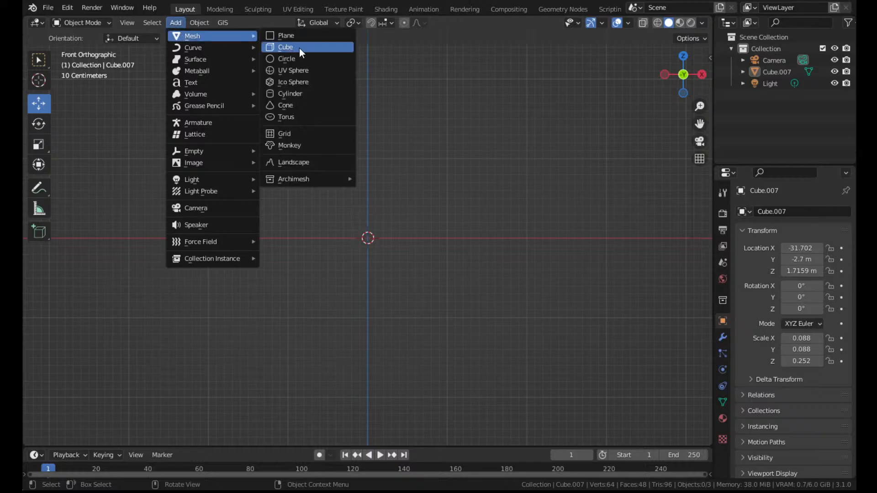
click(300, 94)
key(Tab)
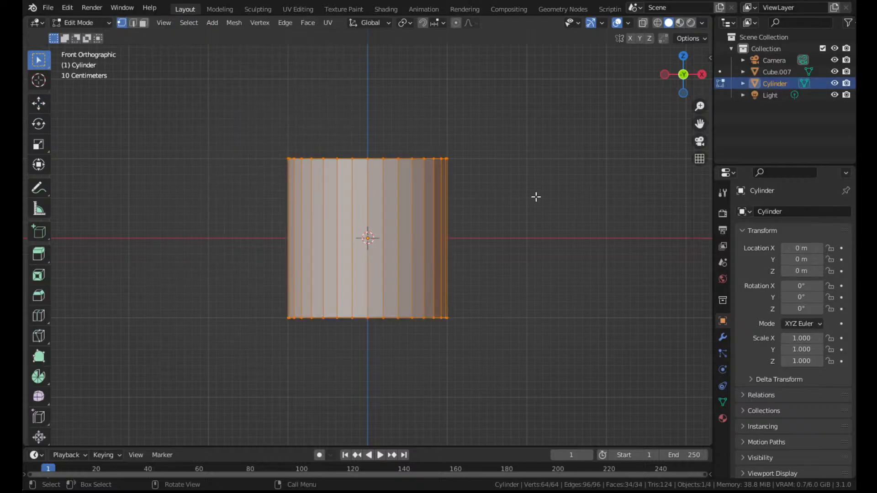
key(s)
key(z)
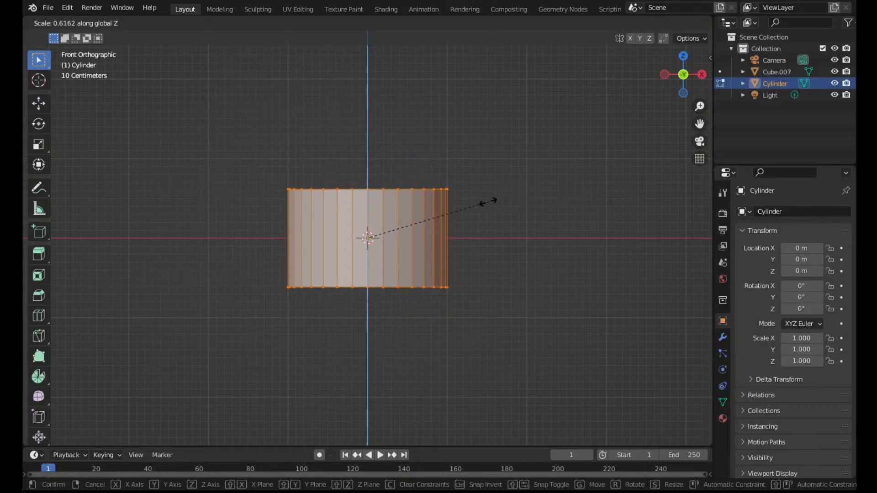
click(477, 204)
Bevel the edge of the cylinder's bottom face by about 0.095 m with 7 segments
middle_drag(499, 203, 553, 154)
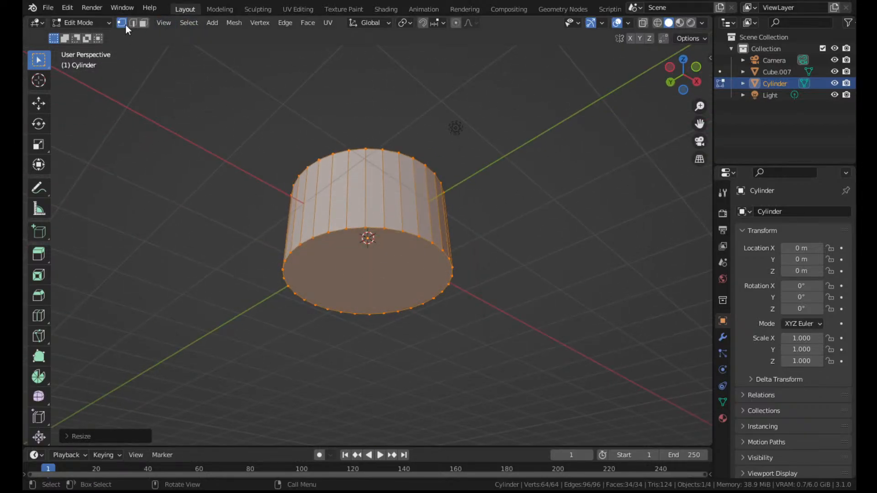
click(142, 23)
click(367, 279)
middle_drag(551, 147, 556, 202)
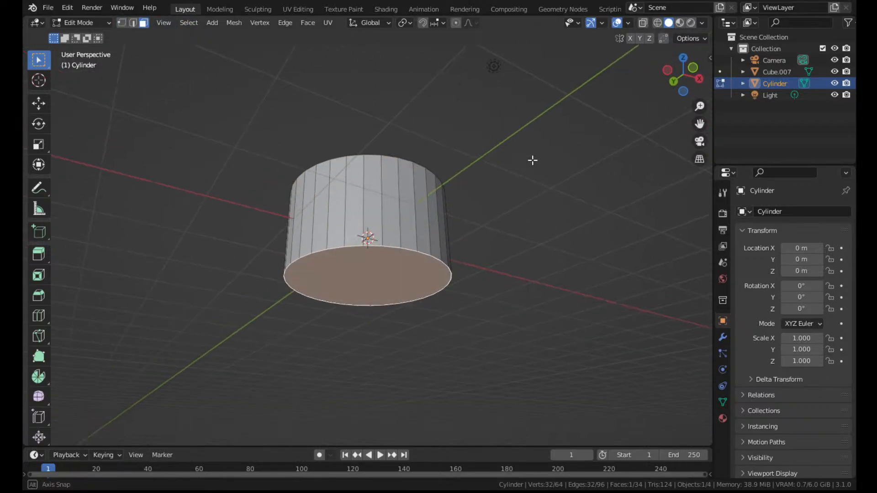
key(ctrl+b)
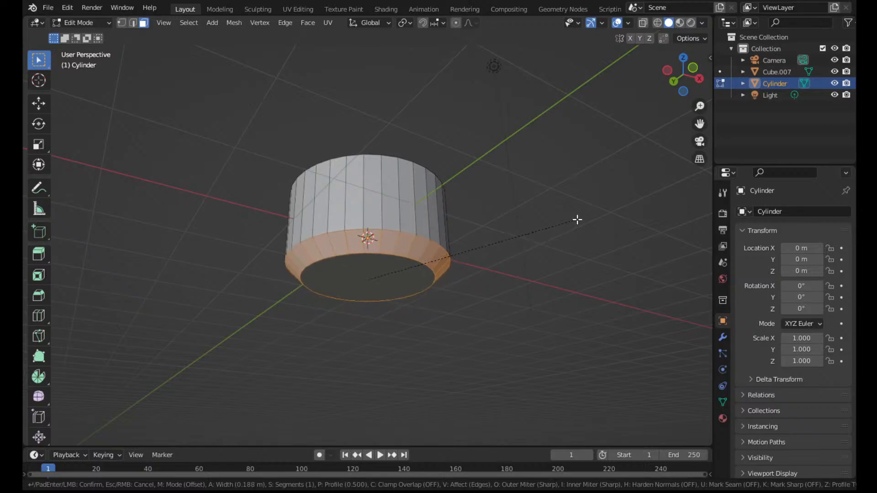
scroll(572, 220, up, 4)
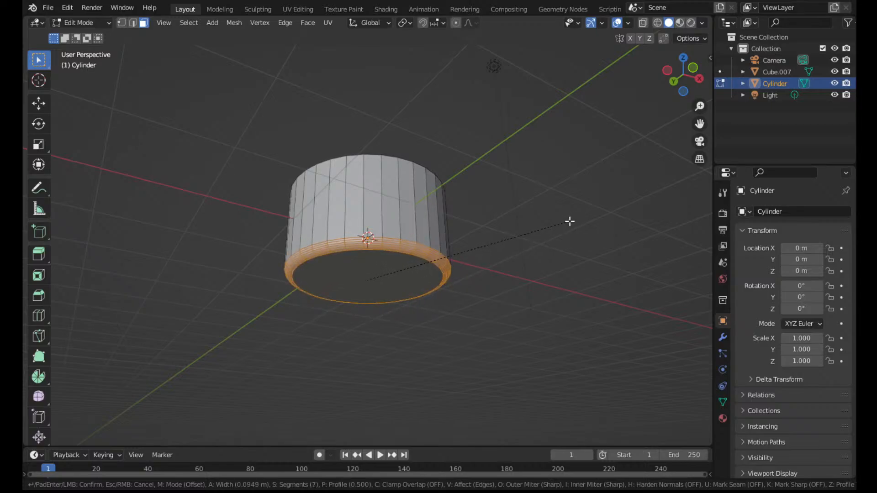
click(570, 222)
Shade the cylinder smooth and enable Auto Smooth at 30° for its normals
key(Tab)
mouse_move(570, 222)
middle_down()
mouse_move(591, 205)
mouse_move(551, 235)
mouse_move(638, 201)
mouse_move(579, 226)
middle_up()
right_click(421, 234)
click(421, 233)
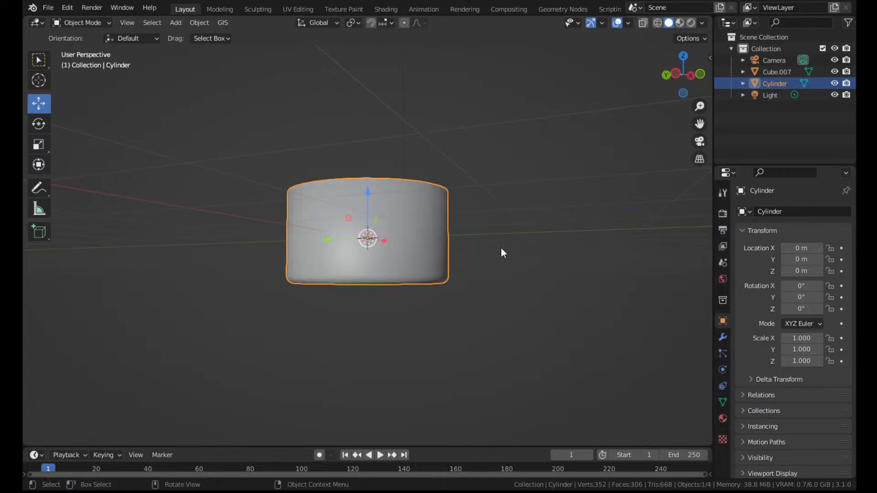
middle_drag(591, 260, 589, 315)
click(722, 402)
click(759, 436)
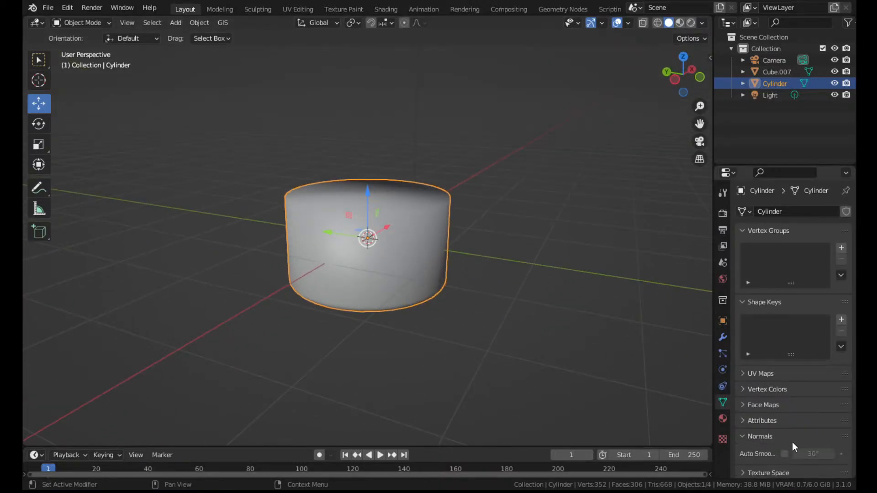
click(784, 454)
middle_drag(558, 262, 445, 244)
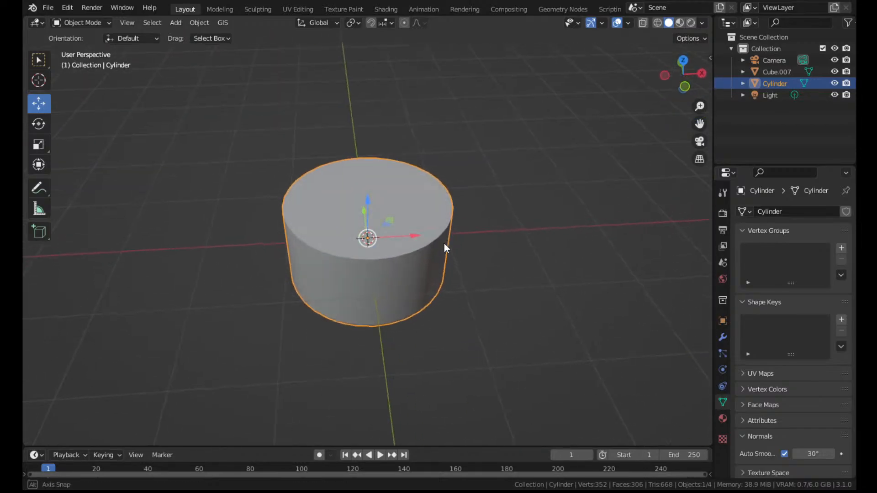
Inset the cylinder's top face slightly to leave a thin rim around it
key(Tab)
click(423, 198)
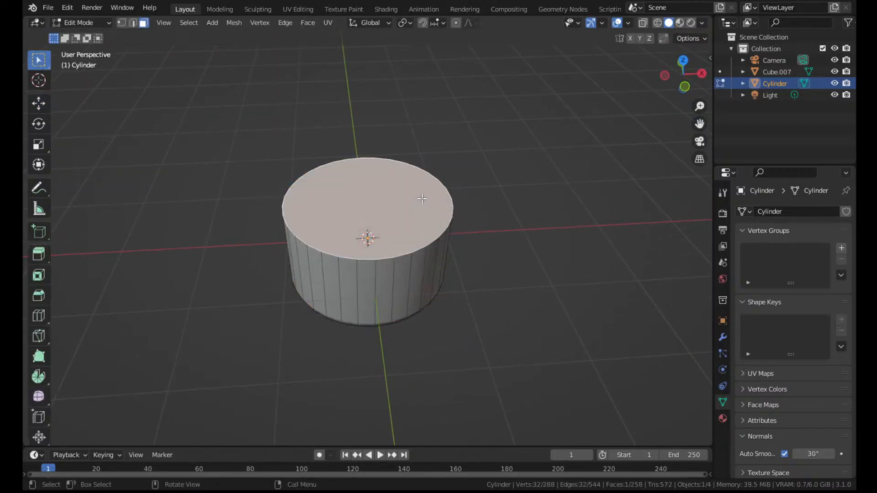
key(i)
click(586, 142)
middle_drag(586, 142, 547, 164)
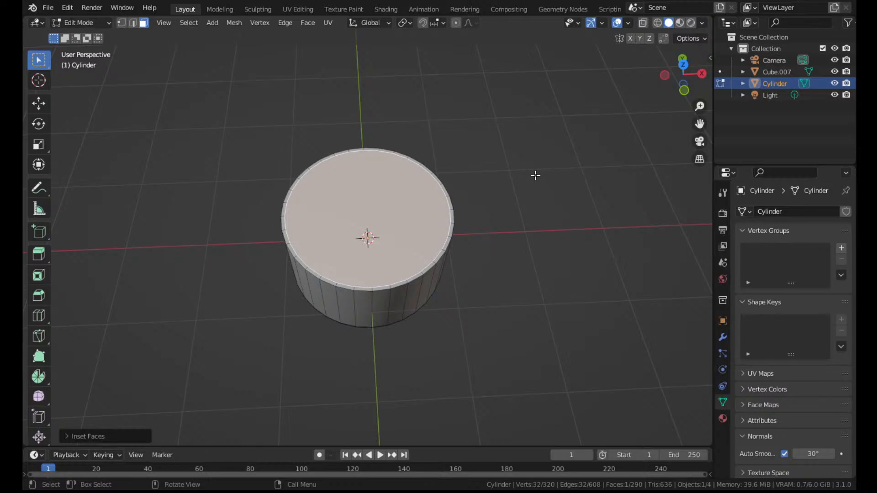
Try to hollow the cylinder by extruding the inset face down about 1.137 m and beveling its edge about 0.065 m with 7 segments
key(e)
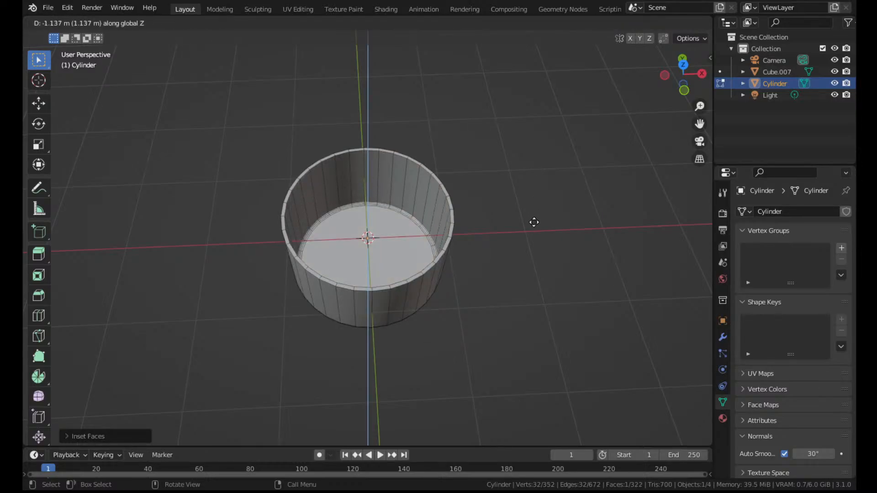
click(534, 222)
middle_drag(533, 221, 539, 174)
scroll(540, 174, up, 3)
key(ctrl+v)
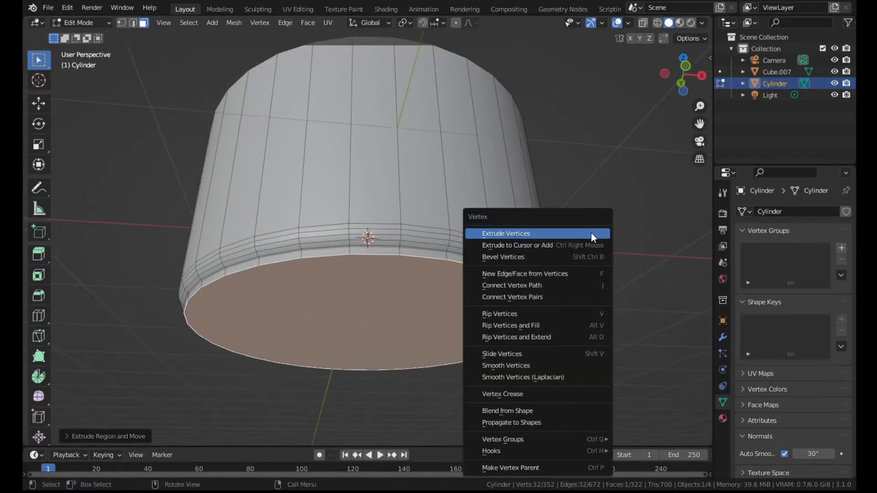
key(Escape)
key(ctrl+b)
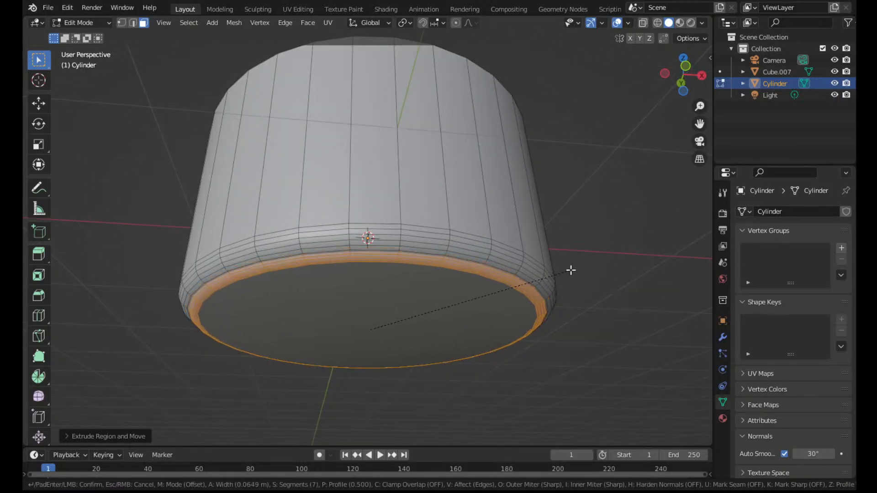
click(575, 269)
key(alt+a)
key(Tab)
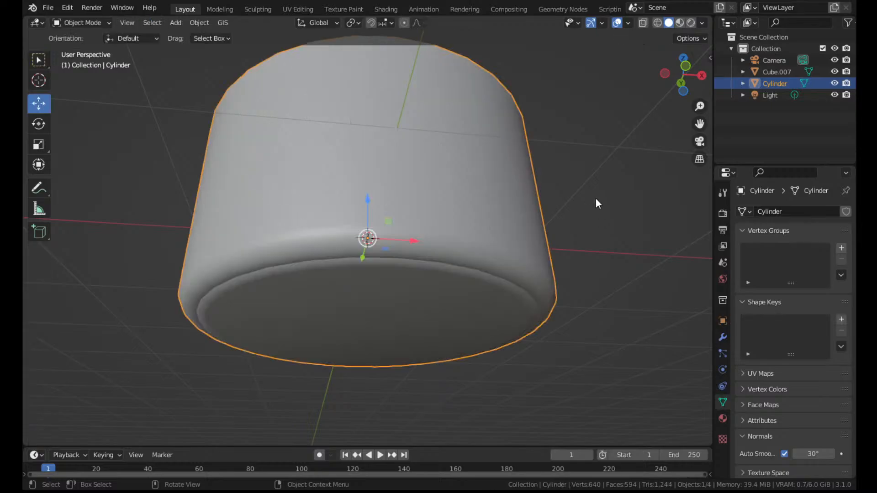
middle_drag(574, 158, 474, 241)
Try to move the extruded face on the cylinder's underside along Z
key(Tab)
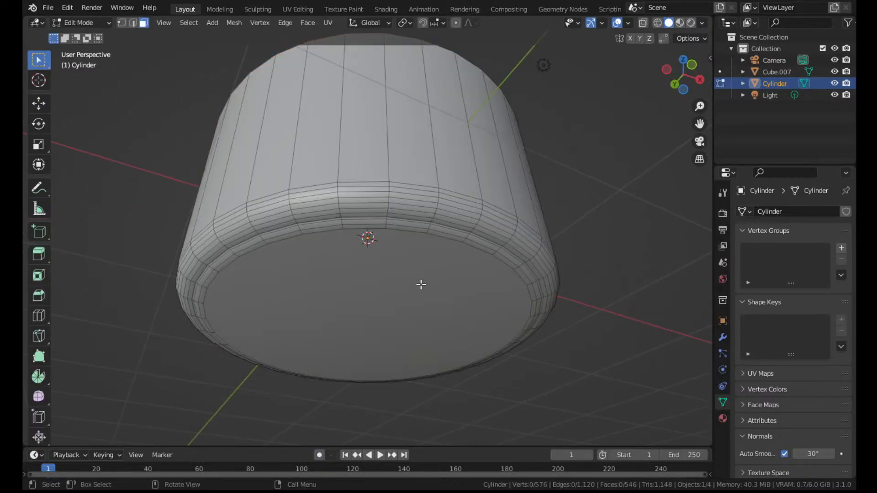
click(398, 289)
click(38, 104)
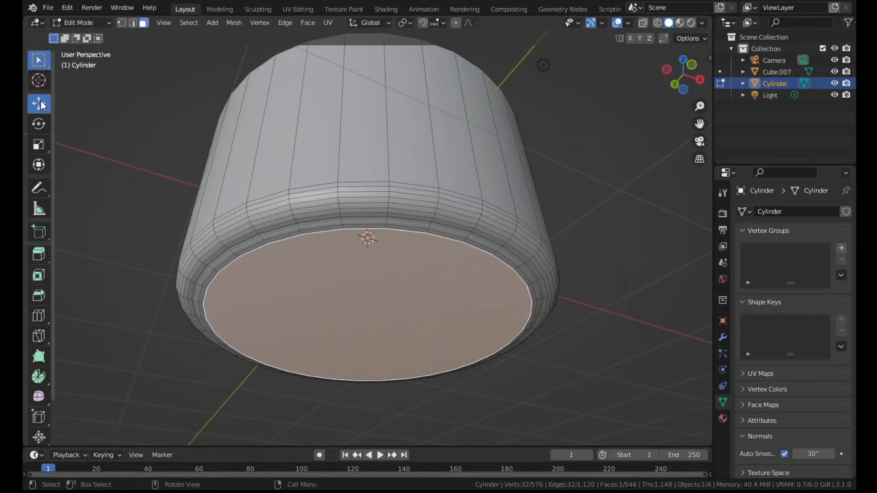
mouse_move(368, 285)
mouse_down()
mouse_move(372, 274)
mouse_move(375, 283)
mouse_up()
right_click(372, 275)
right_click(375, 283)
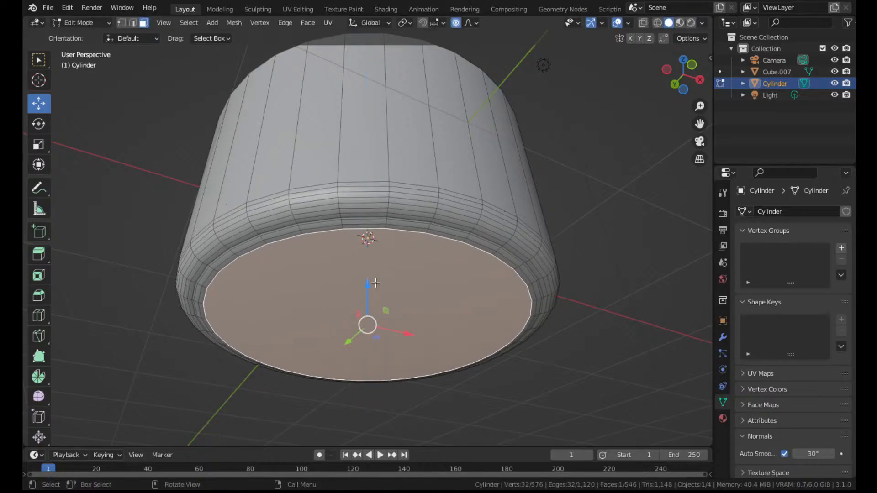
Undo the bevel and the downward extrusion, back to the inset top face
key(ctrl+z)
key(ctrl+z)
key(ctrl+z)
key(ctrl+z)
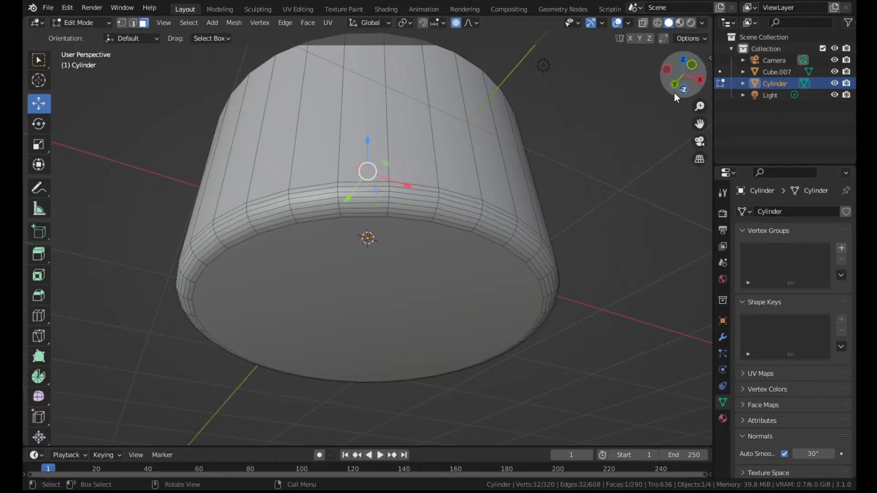
Extrude the inset top face straight down in front view to just above the cylinder's base, forming a hollow cup
drag(674, 93, 596, 204)
scroll(606, 196, down, 3)
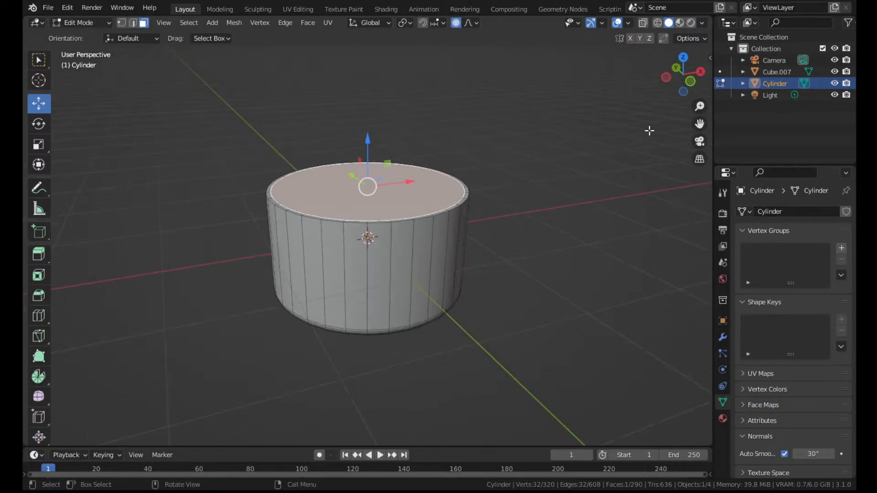
click(692, 80)
key(e)
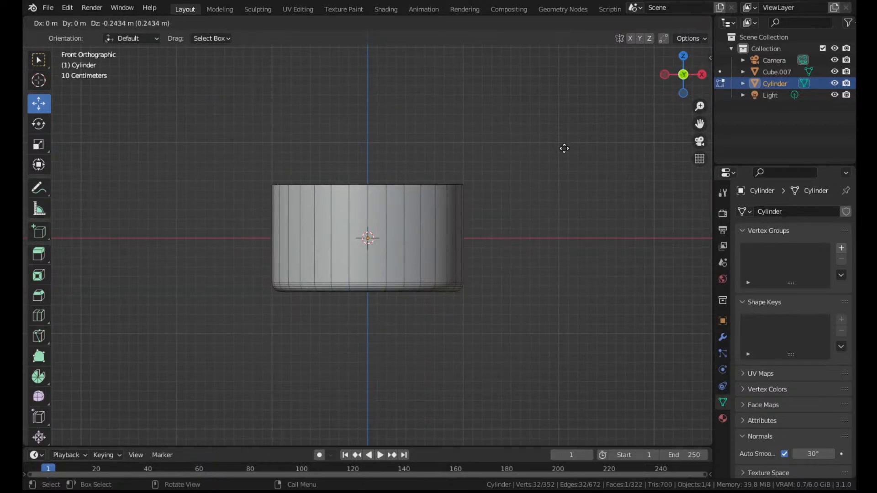
click(562, 218)
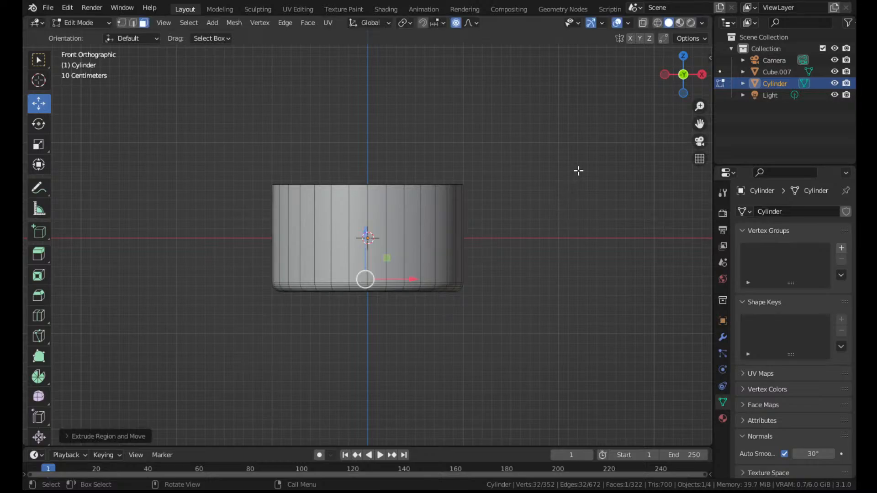
Bevel the edge of the cup's inner floor by about 0.09 m with 7 segments
middle_drag(578, 170, 565, 275)
scroll(599, 239, up, 5)
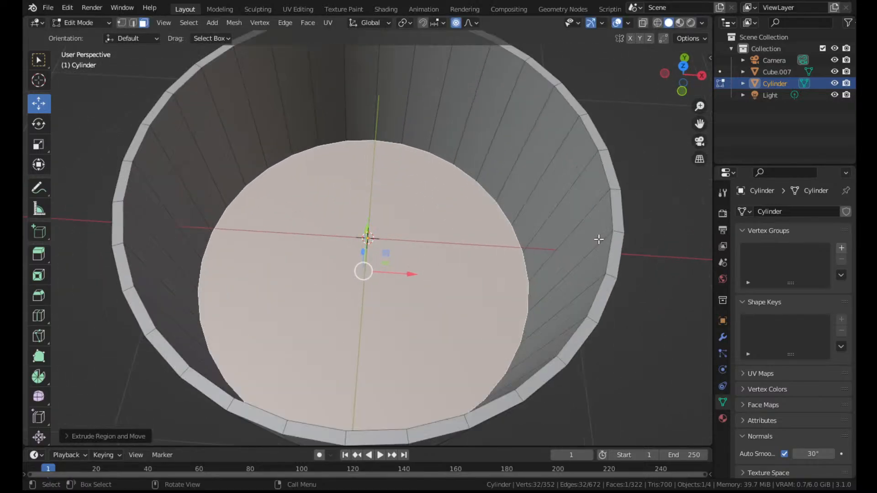
key(ctrl+b)
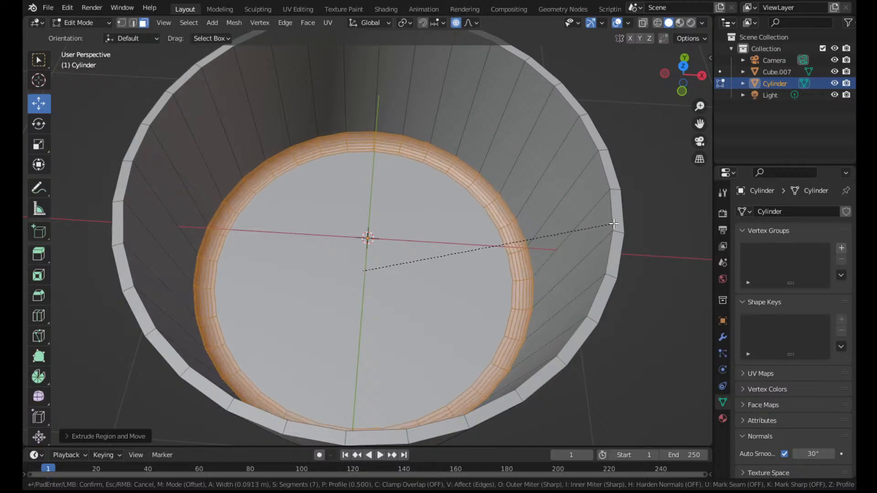
click(608, 229)
key(Tab)
scroll(529, 203, down, 6)
middle_drag(456, 219, 479, 200)
scroll(479, 198, up, 5)
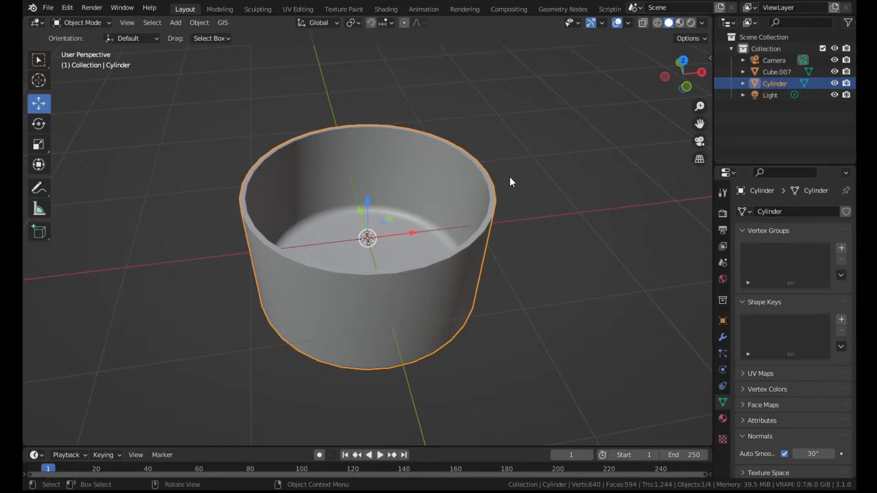
Add a torus with a 0.02 m minor radius and raise it along Z to the cup's rim
click(178, 23)
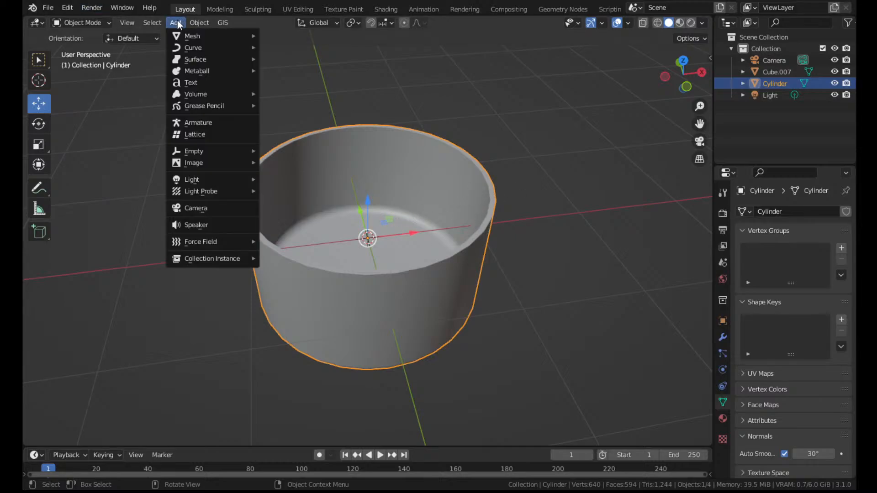
mouse_move(188, 37)
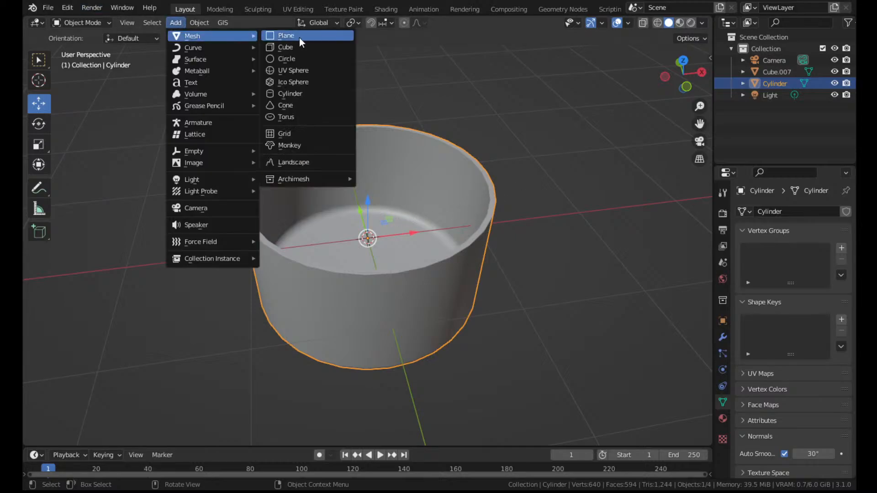
click(292, 118)
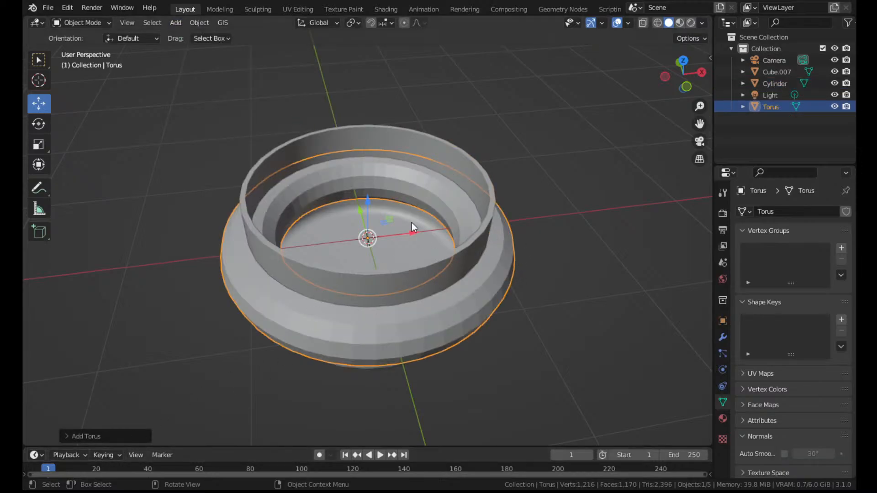
drag(371, 199, 385, 157)
click(76, 437)
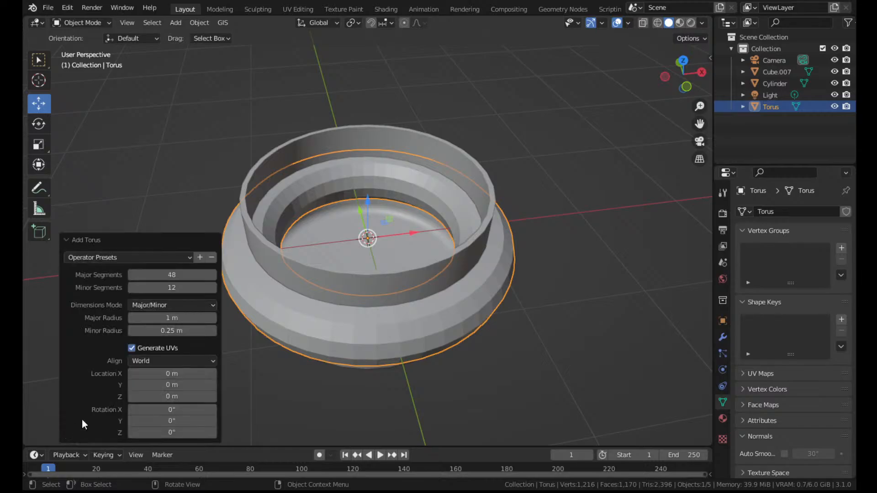
drag(173, 331, 151, 331)
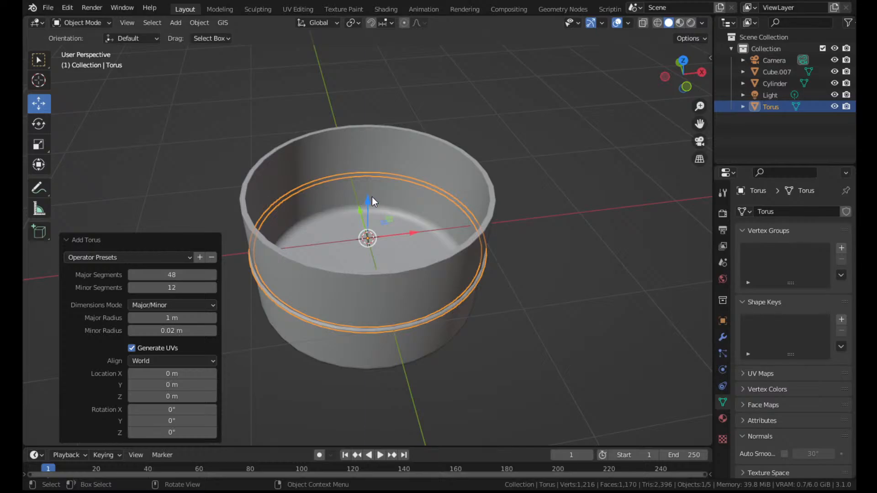
drag(374, 202, 378, 141)
click(524, 184)
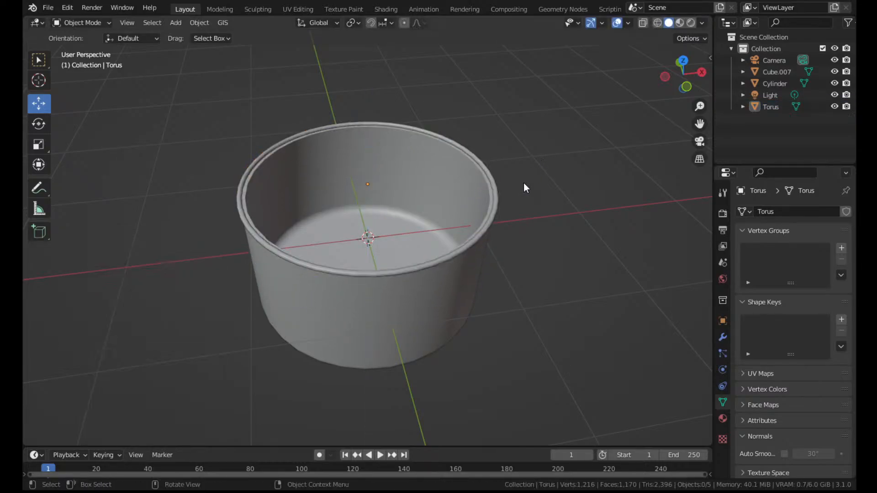
Scale the rim torus down slightly to fit the cup's top edge
middle_drag(524, 185, 572, 196)
scroll(544, 182, up, 5)
scroll(544, 183, down, 2)
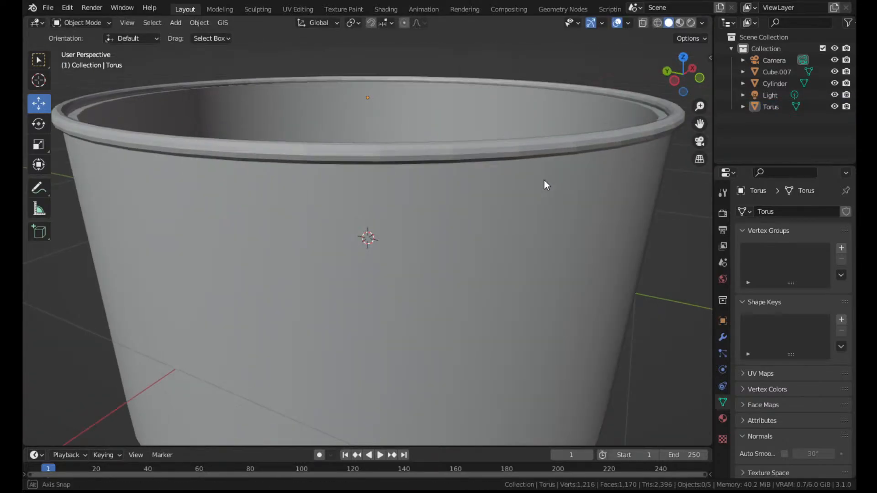
click(630, 142)
key(s)
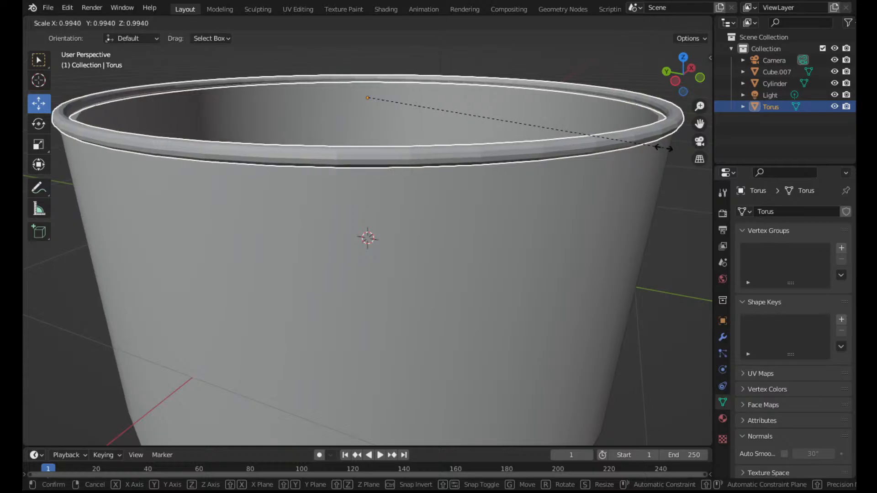
click(673, 180)
click(695, 218)
scroll(635, 171, down, 5)
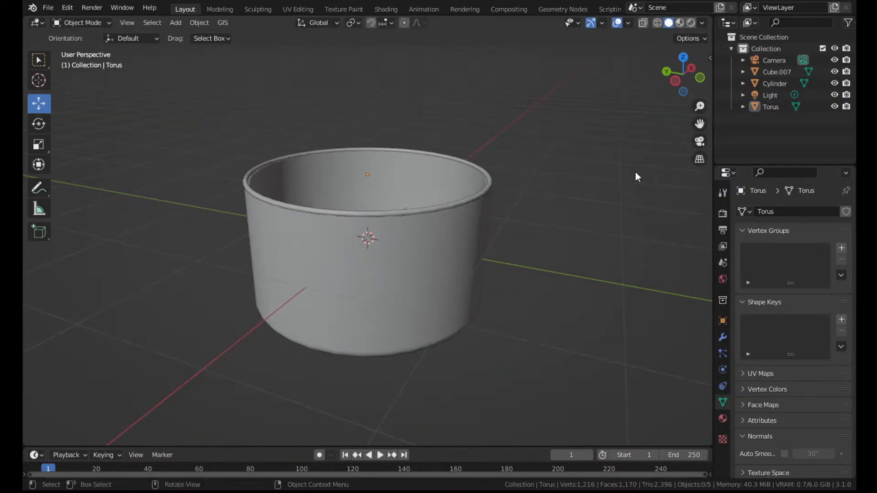
Inspect the torus from below and above, and fine-tune its overall scale against the cup's rim
middle_drag(635, 171, 526, 133)
scroll(414, 91, up, 3)
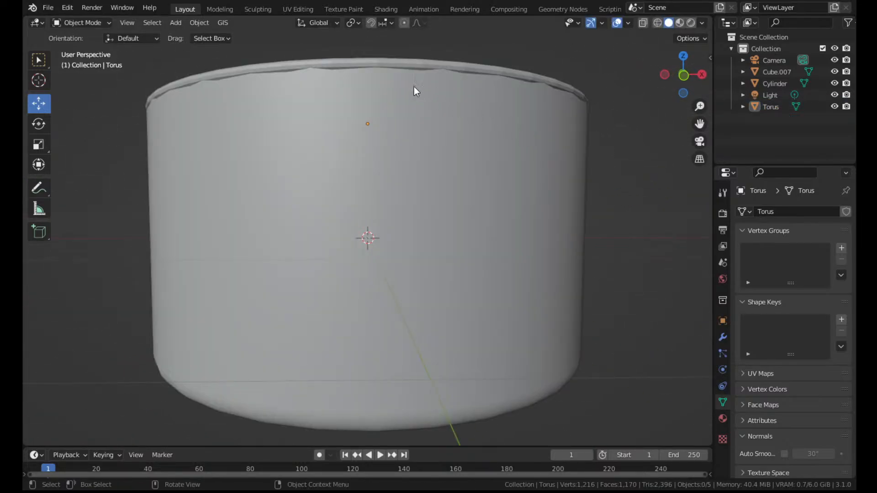
click(404, 70)
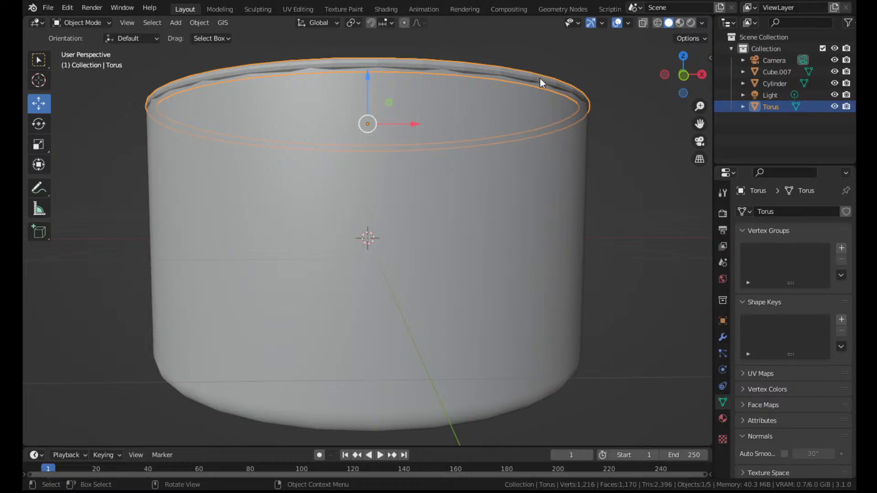
middle_drag(540, 78, 572, 137)
key(s)
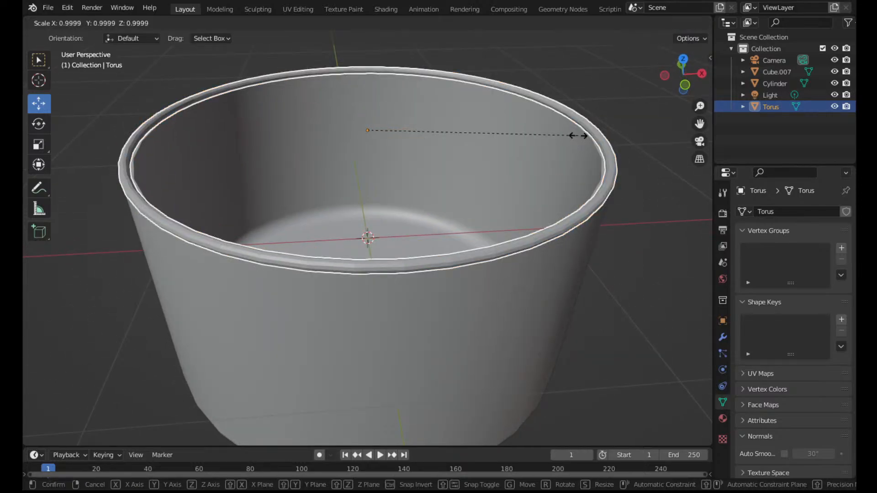
click(578, 135)
click(600, 100)
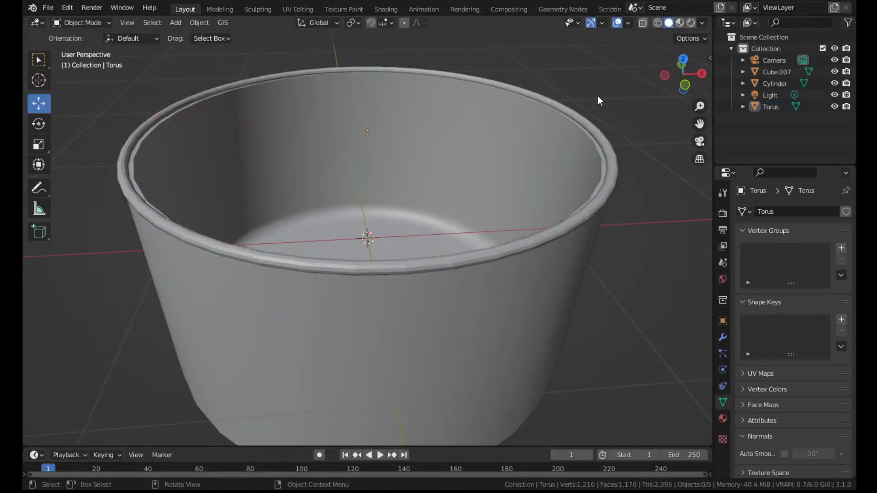
Adjust the scale of the torus's whole mesh in Edit Mode to match the cup's rim
click(605, 147)
key(Tab)
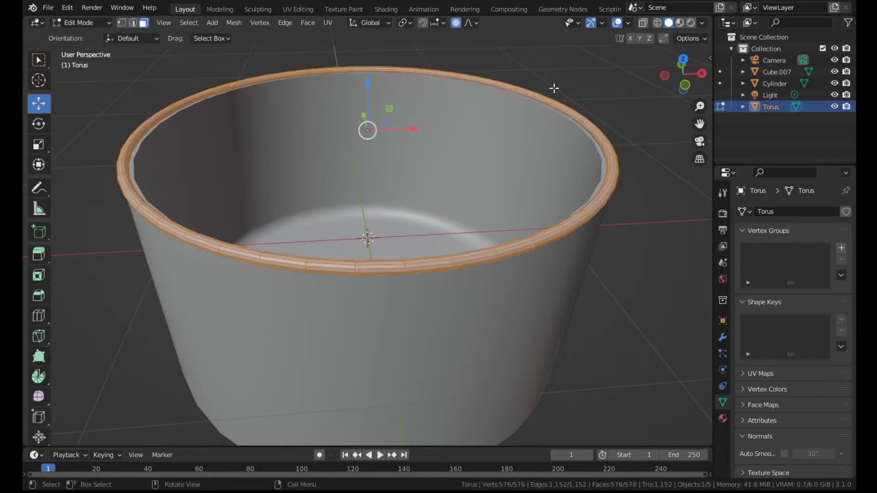
key(s)
click(608, 112)
key(Tab)
click(666, 128)
Join the rim torus to the cup and shade the combined object smooth
click(615, 172)
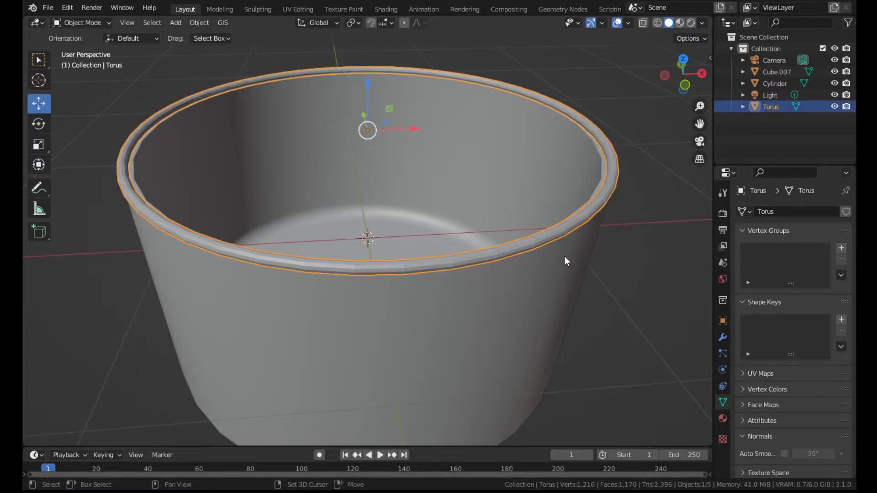
shift+click(564, 256)
key(ctrl+j)
click(620, 250)
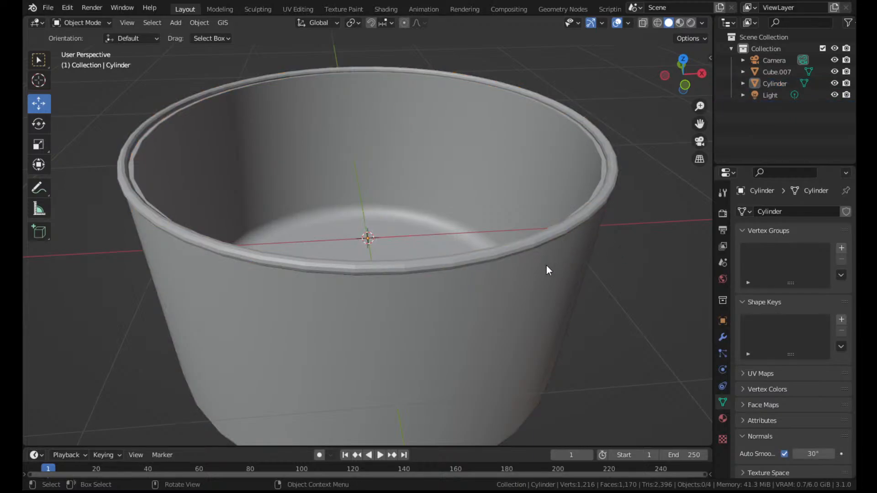
click(553, 266)
right_click(553, 266)
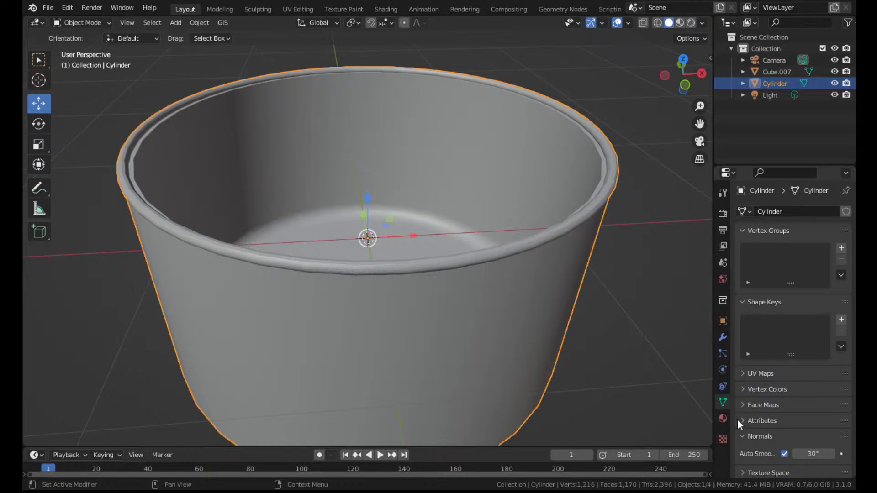
Add a Catmull-Clark Subdivision Surface modifier with viewport level 1 to the cup and apply it
click(721, 340)
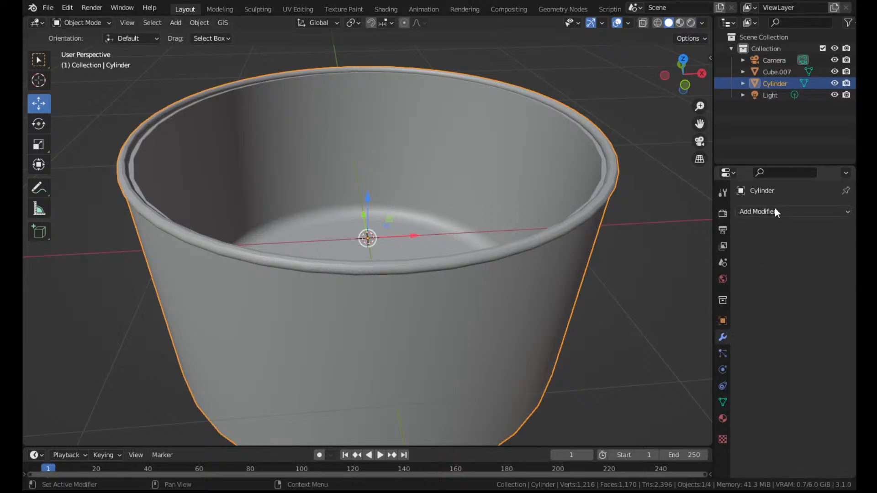
click(775, 211)
click(632, 419)
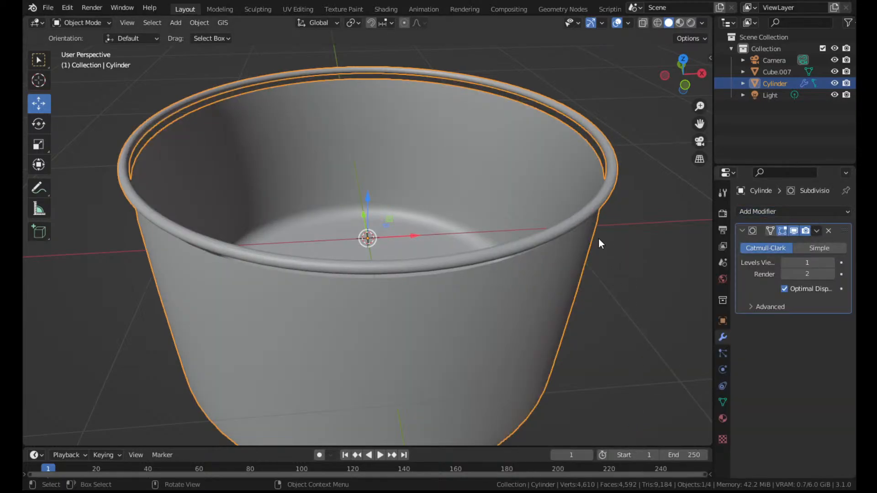
middle_drag(600, 239, 509, 262)
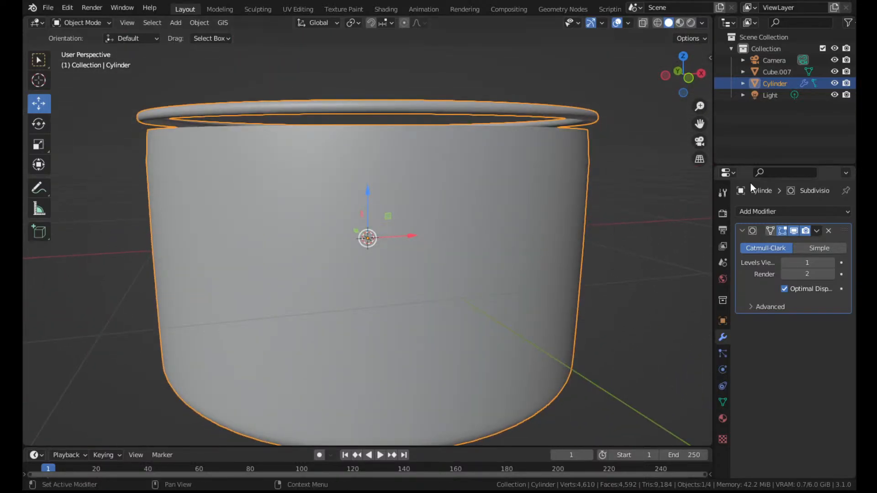
click(817, 231)
click(787, 247)
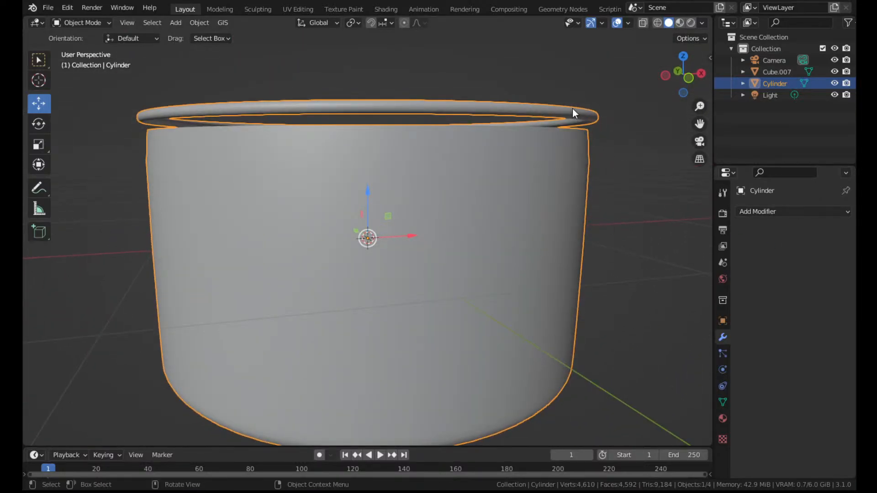
Turn off proportional editing and lower the rim ring about 0.06 m along Z onto the cup's top edge
key(Tab)
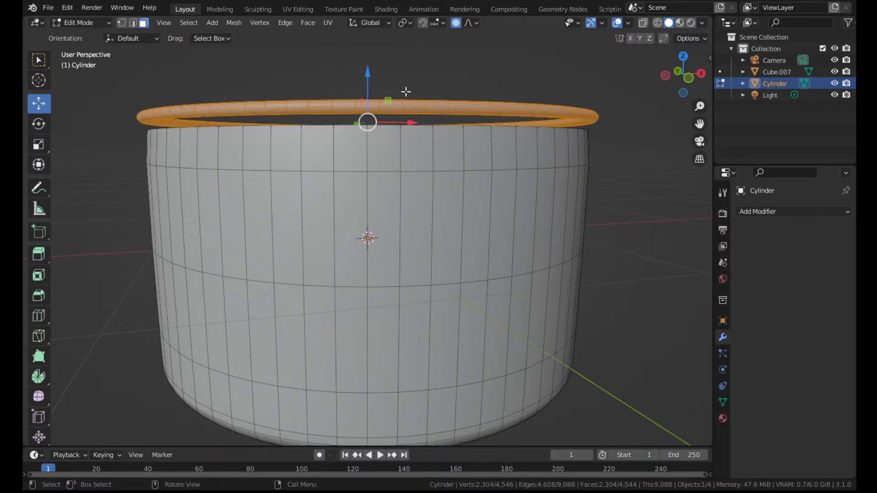
drag(369, 73, 370, 96)
key(ctrl+z)
click(457, 24)
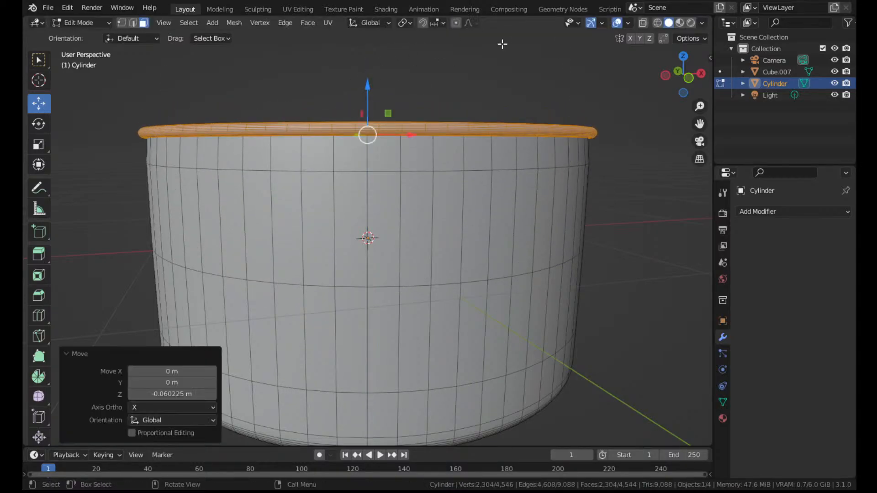
middle_drag(572, 61, 596, 78)
key(Tab)
click(530, 65)
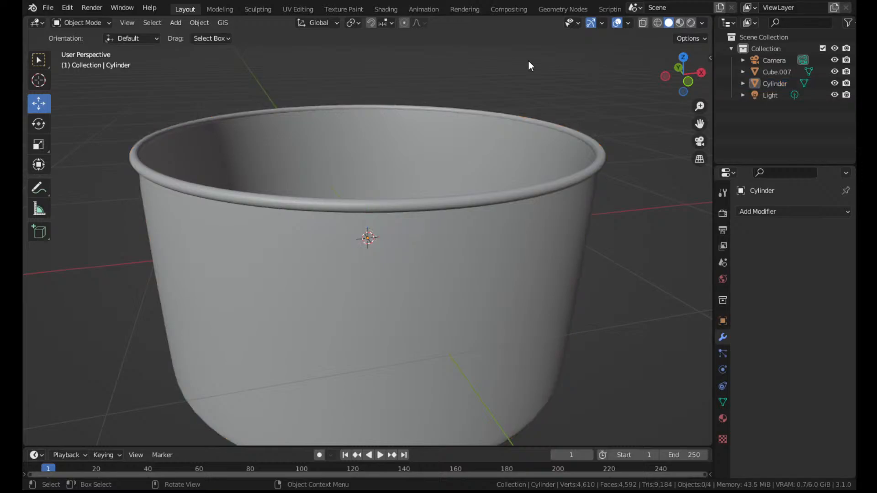
Add a 2 m cube and flatten it in front view to about 0.06 of its size along Y and Z
middle_drag(528, 60, 276, 80)
scroll(509, 129, down, 4)
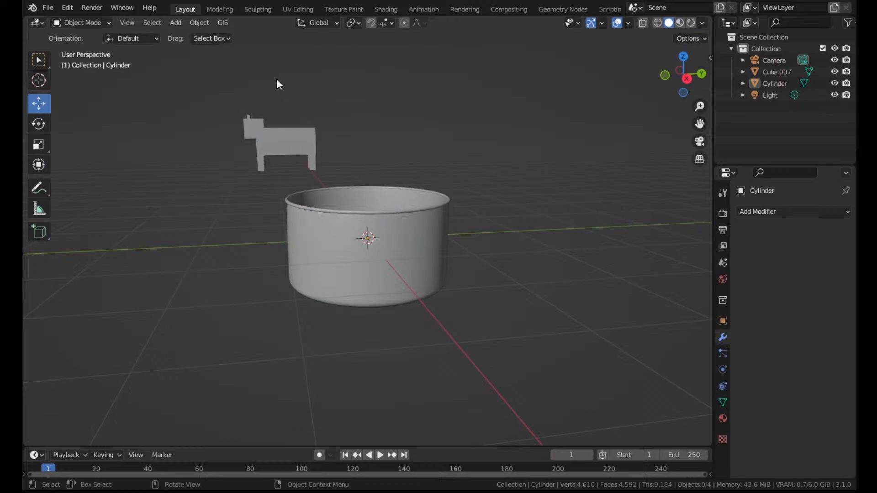
middle_drag(325, 117, 449, 145)
click(178, 23)
mouse_move(174, 21)
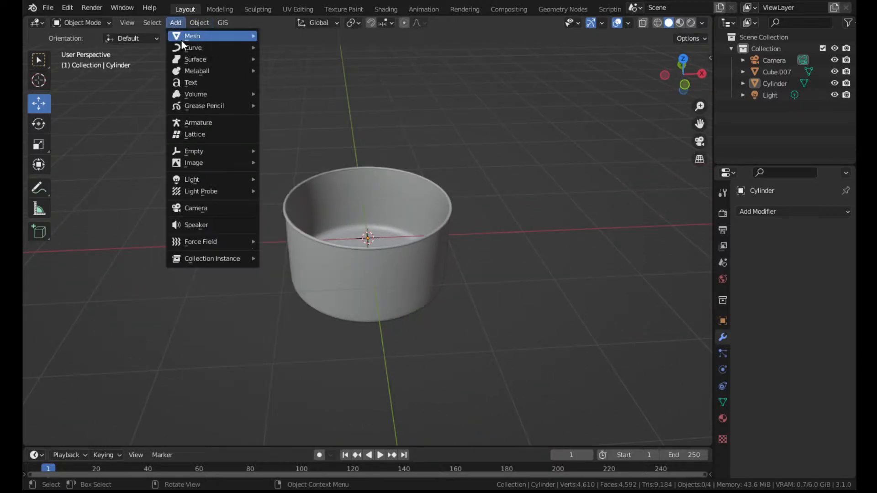
mouse_move(183, 37)
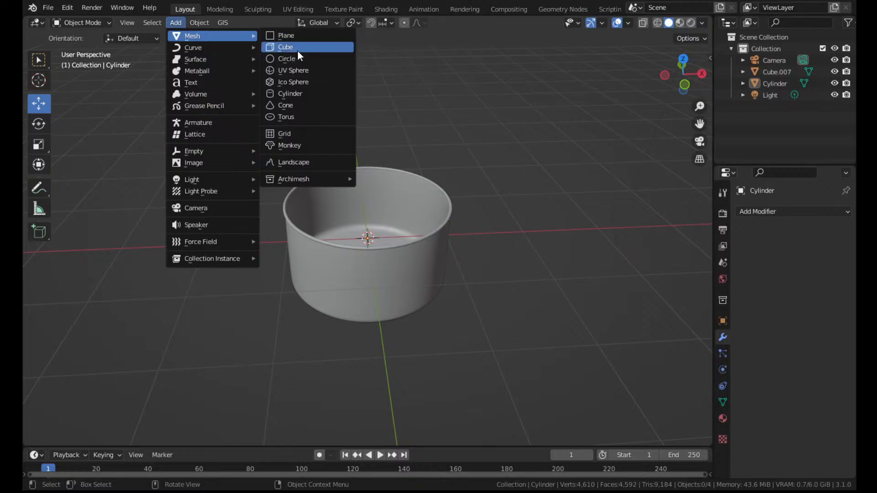
click(298, 50)
click(685, 85)
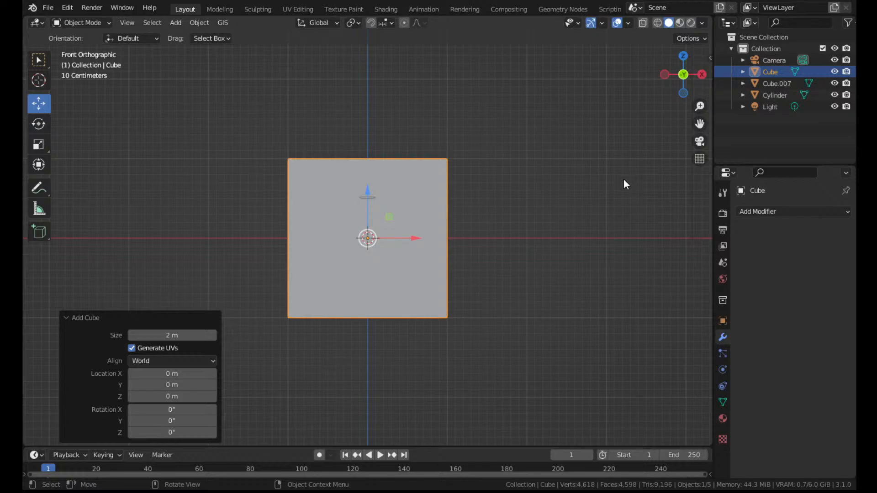
key(s)
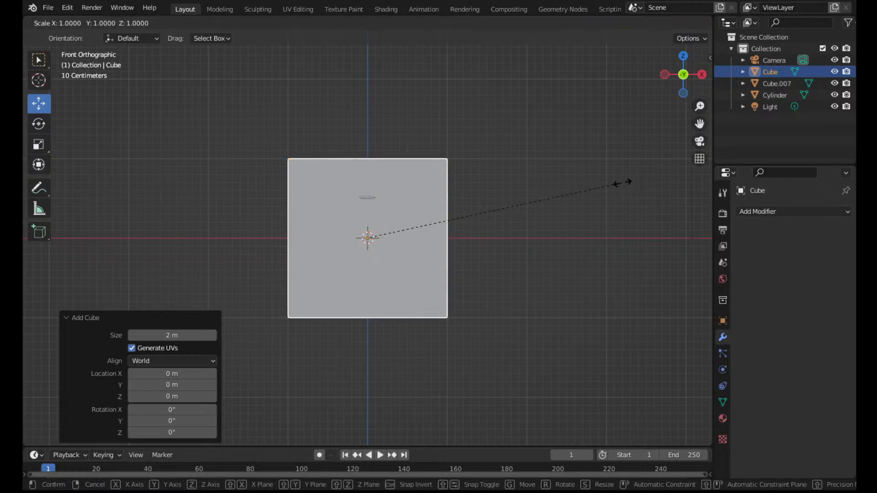
key(shift+y)
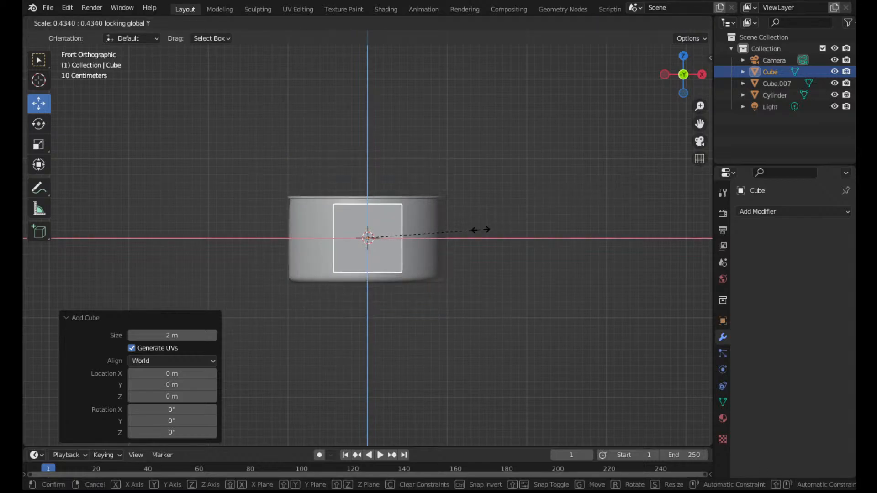
key(shift+x)
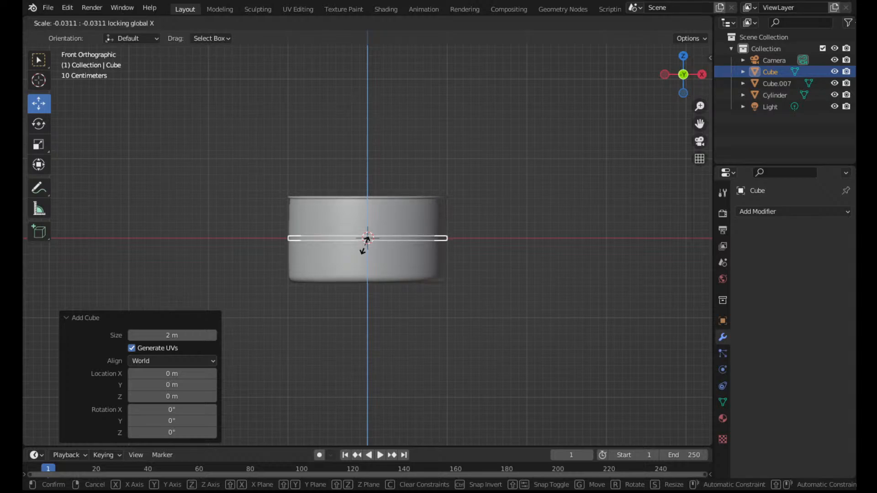
click(368, 255)
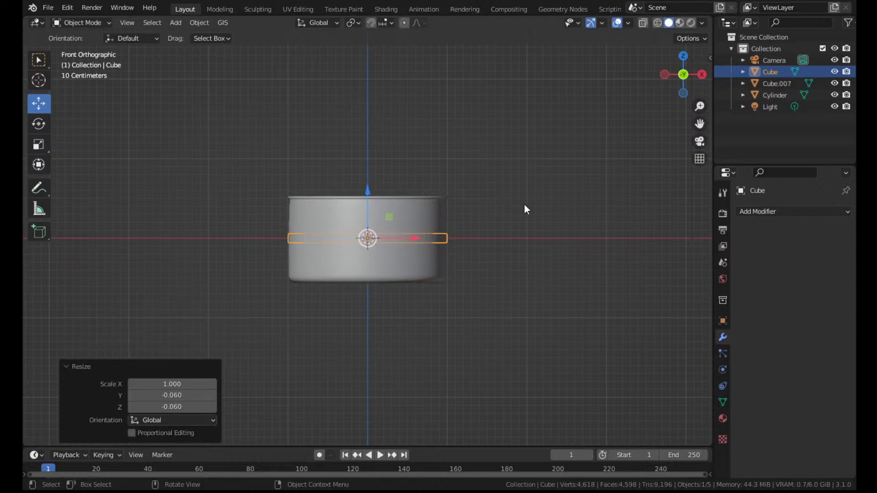
Shorten the flat bar along X to about 0.7 of its length
key(s)
key(x)
click(476, 211)
Move the bar about 1.59 m along X and 0.27 m up along Z, against the cup's side as a handle
key(g)
key(x)
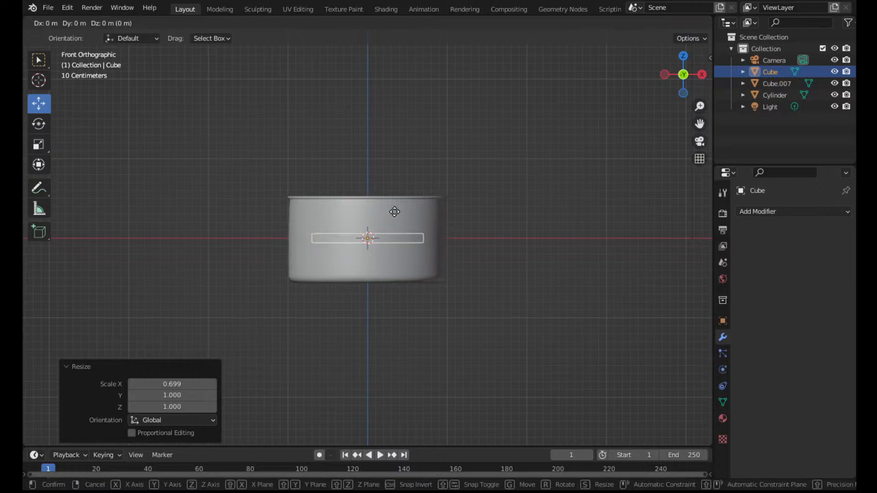
click(522, 208)
key(g)
key(z)
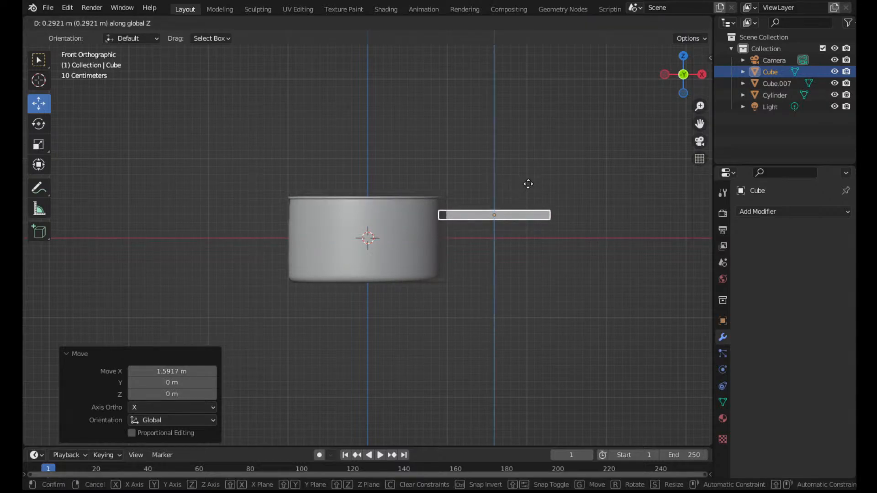
click(530, 189)
Isolate the handle bar in local view and add one loop cut slid to factor 0.463 toward its cup-side end
click(40, 124)
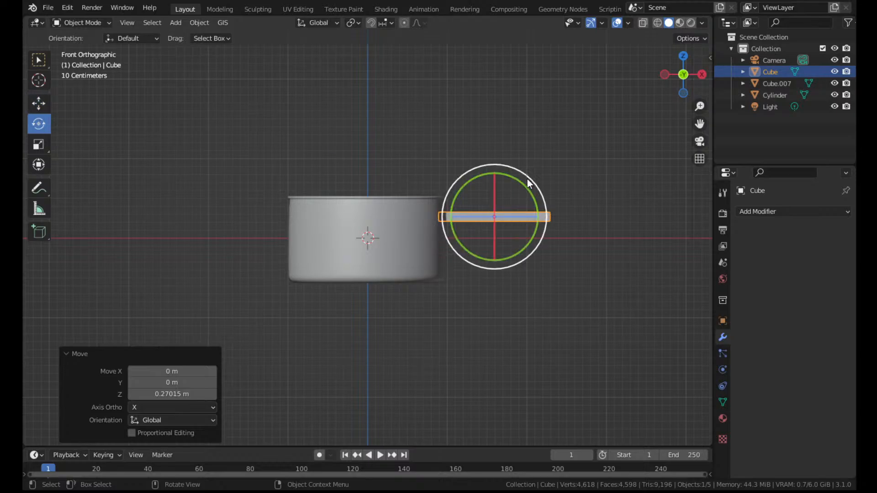
key(Tab)
scroll(602, 131, up, 3)
scroll(602, 131, up, 2)
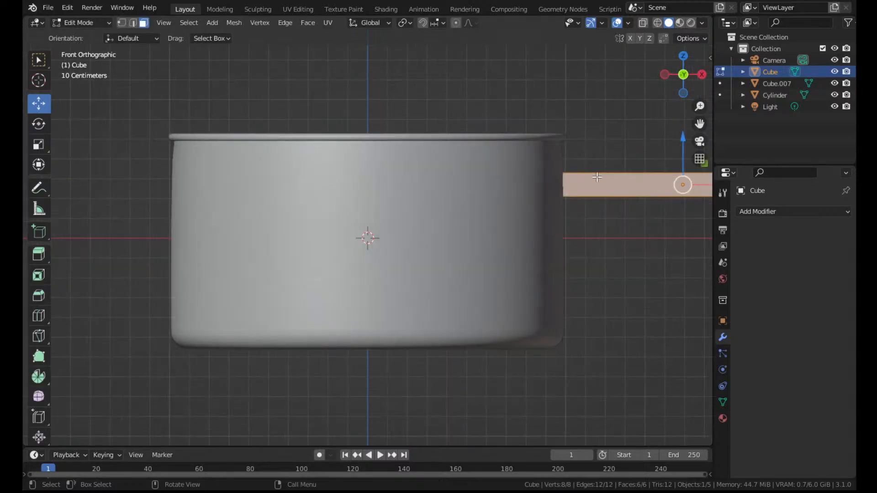
key(KP_Divide)
scroll(300, 216, up, 3)
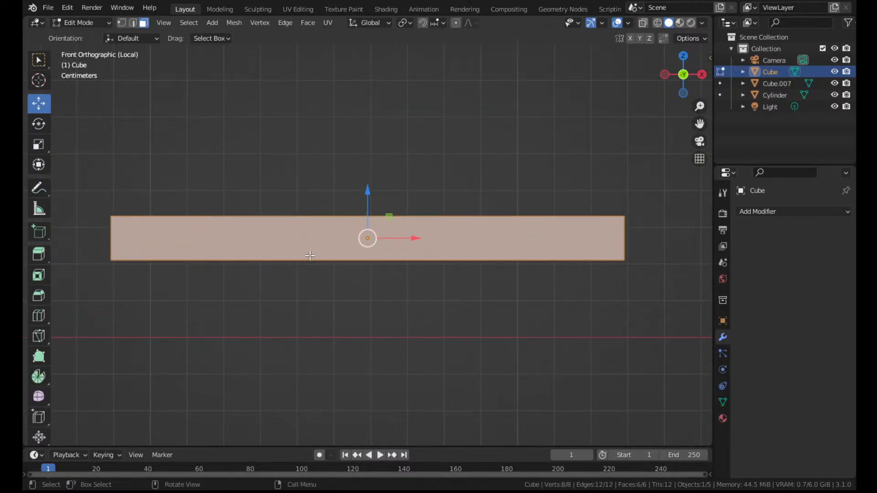
key(ctrl+r)
click(324, 227)
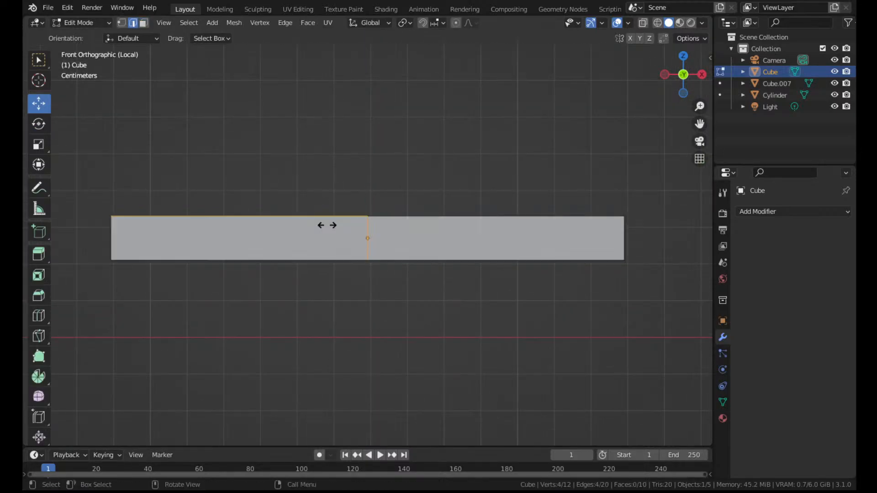
click(211, 226)
Extrude the bar's cup-side section in place and scale it to 0.683 along Y and Z, leaving X locked
click(144, 22)
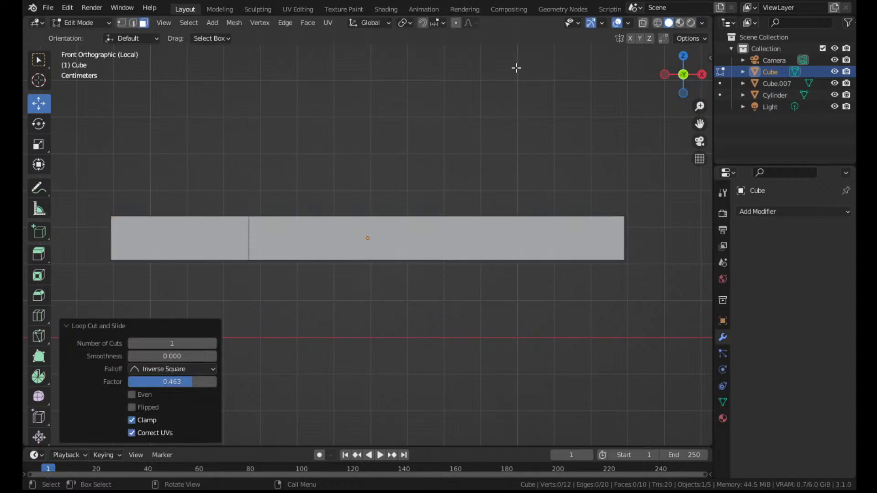
click(643, 23)
drag(104, 194, 231, 279)
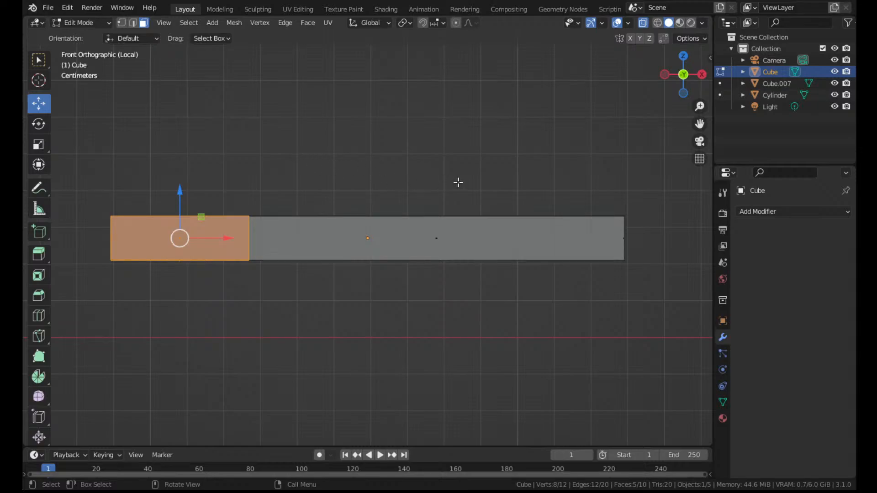
key(s)
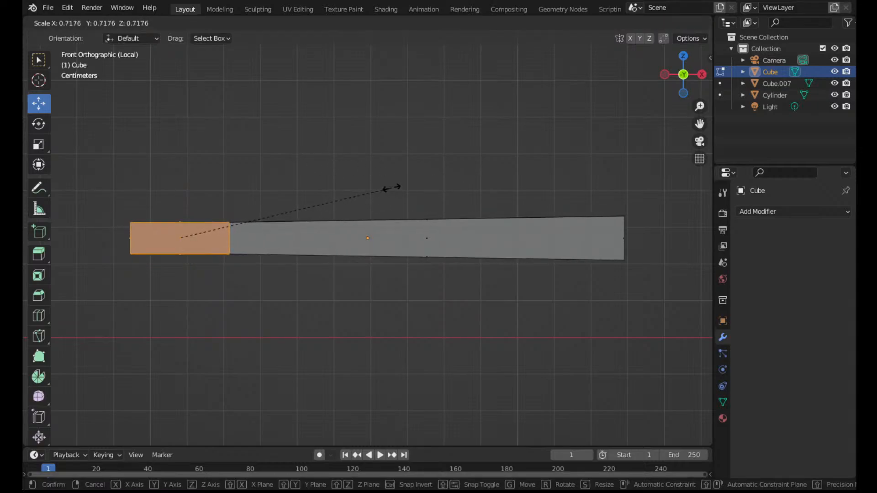
key(Escape)
key(e)
key(Escape)
key(s)
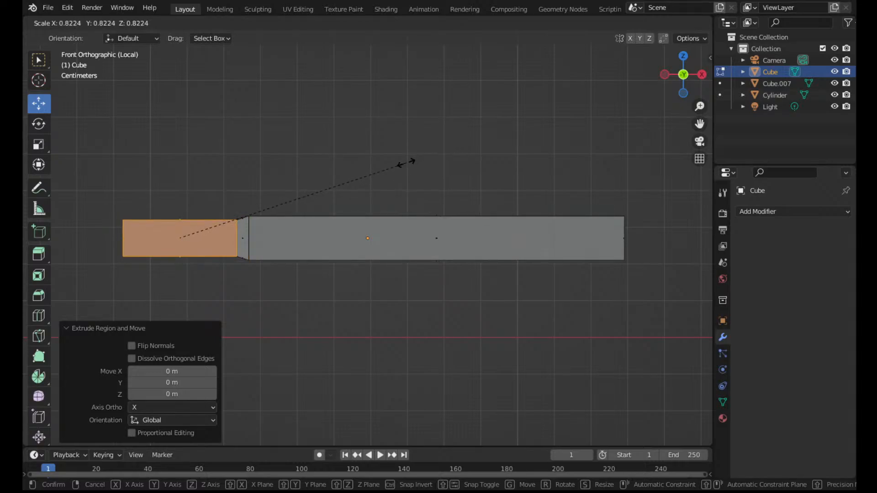
key(shift+x)
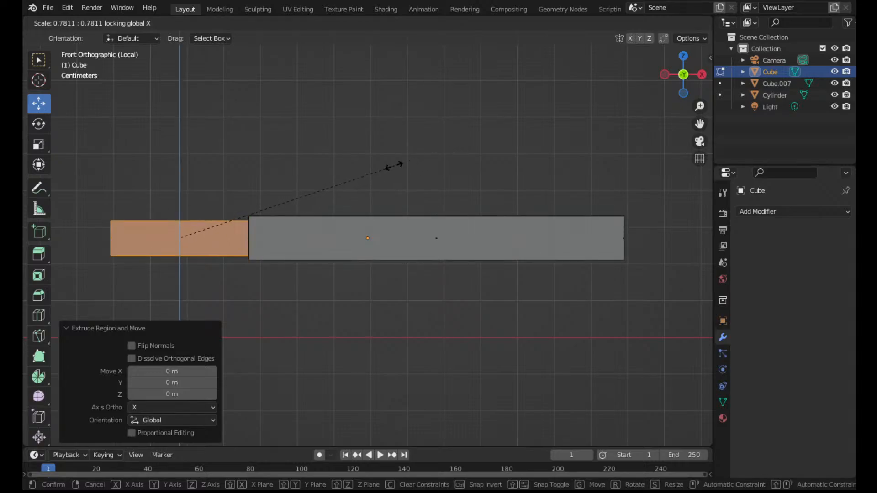
click(362, 176)
Turn off X-ray and widen the two opposite side faces of the narrowed section by 1.156 along Y
middle_drag(362, 175, 502, 183)
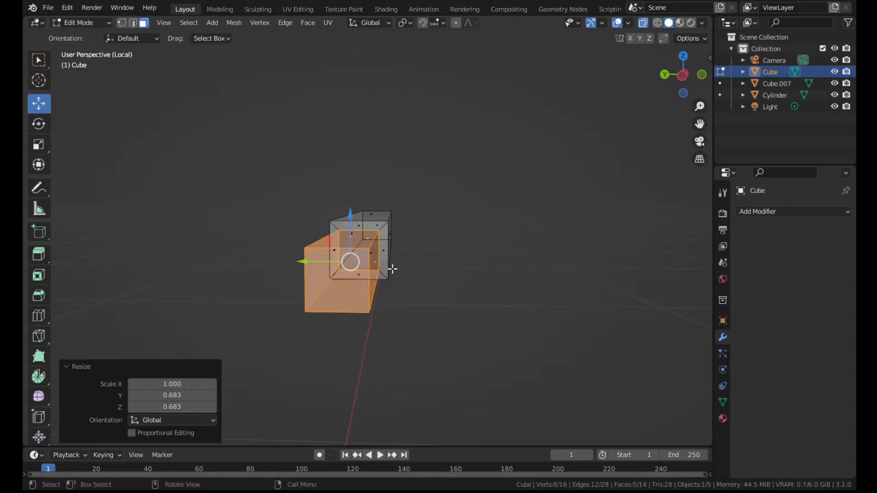
middle_drag(387, 269, 363, 265)
click(333, 262)
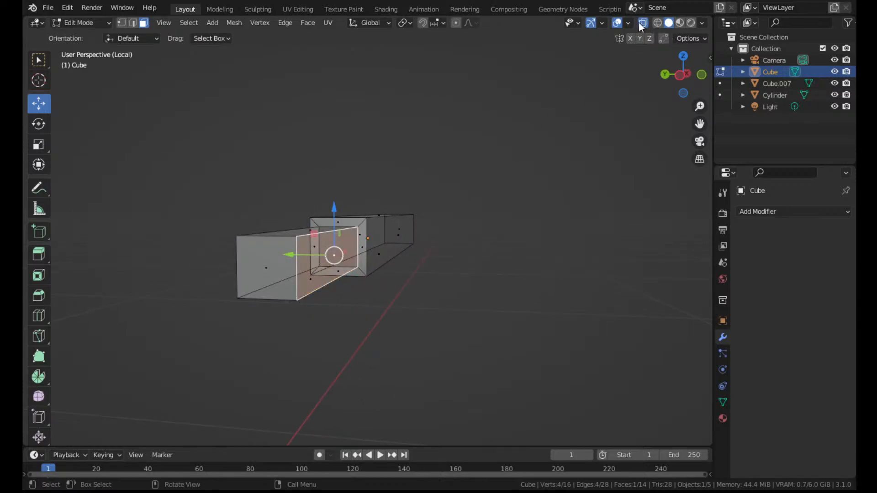
click(639, 23)
middle_drag(360, 208, 412, 216)
shift+click(452, 252)
middle_drag(551, 232, 515, 227)
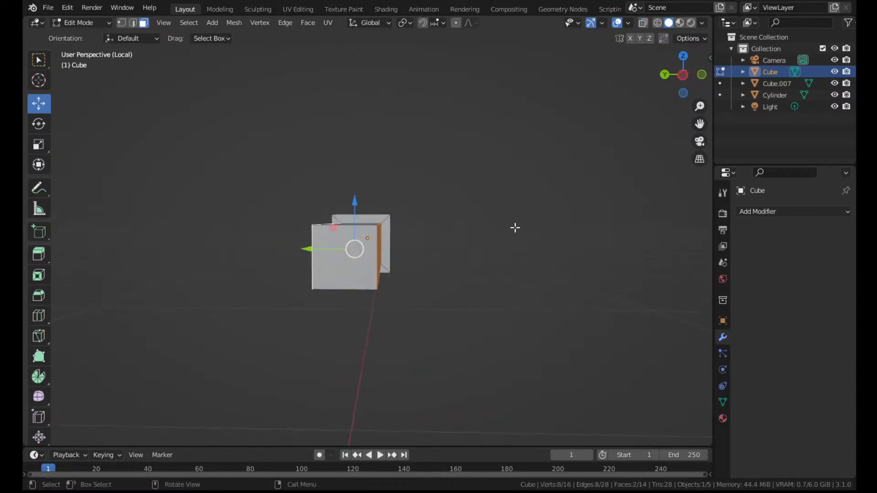
key(s)
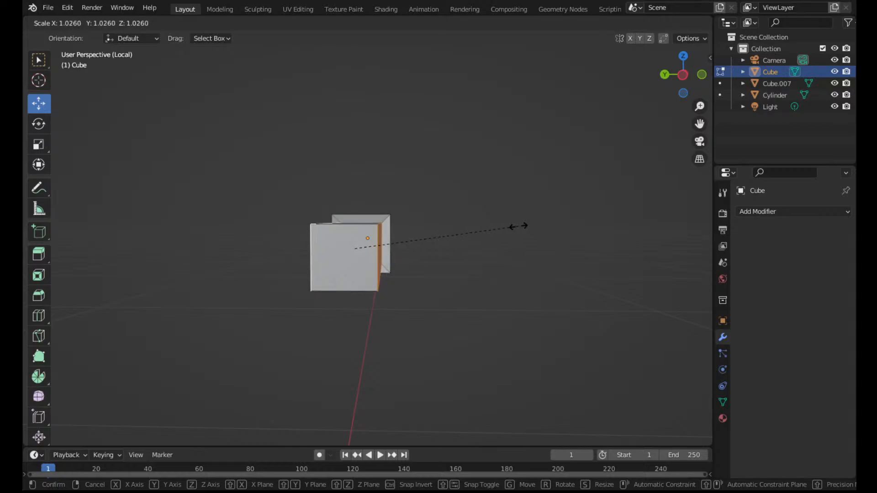
key(y)
click(493, 213)
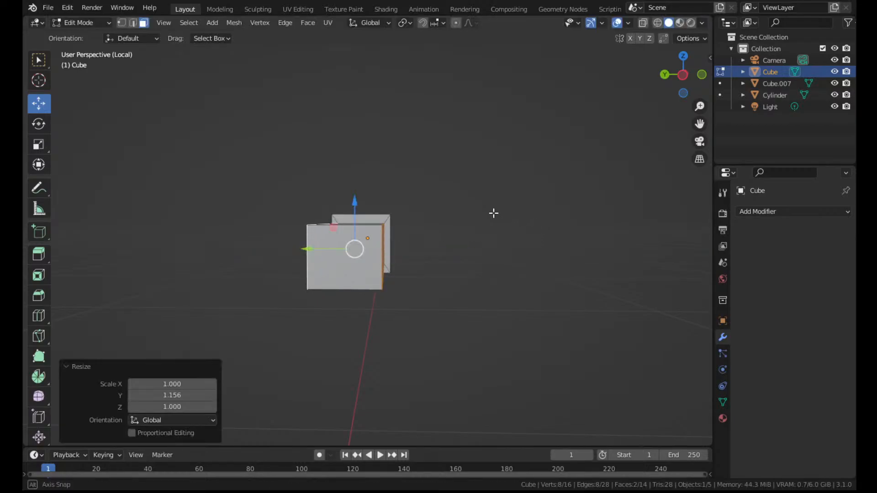
middle_drag(493, 212, 528, 217)
click(531, 225)
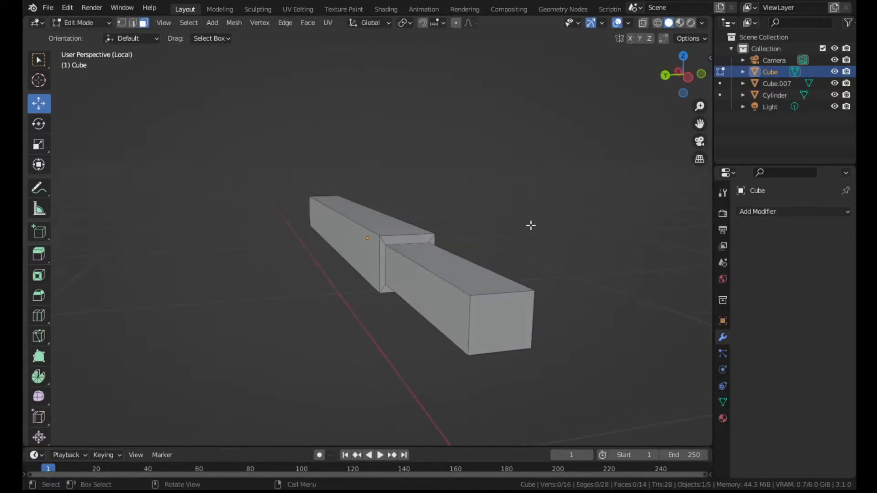
Bevel the two long bottom edges of the narrowed section about 0.716 m with one segment
click(450, 287)
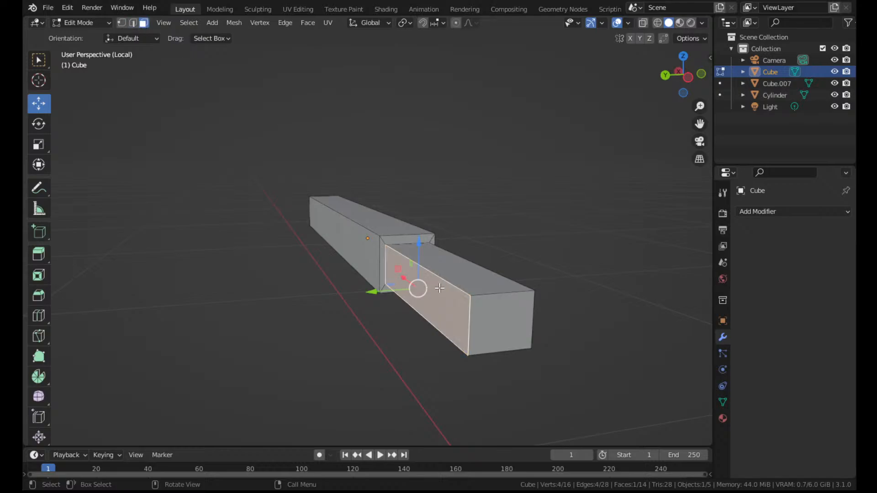
middle_drag(473, 279, 396, 222)
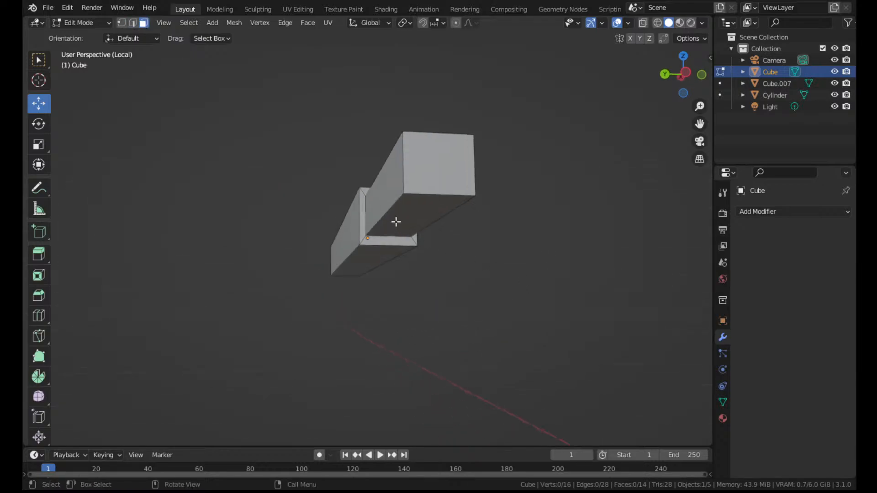
click(133, 22)
click(393, 207)
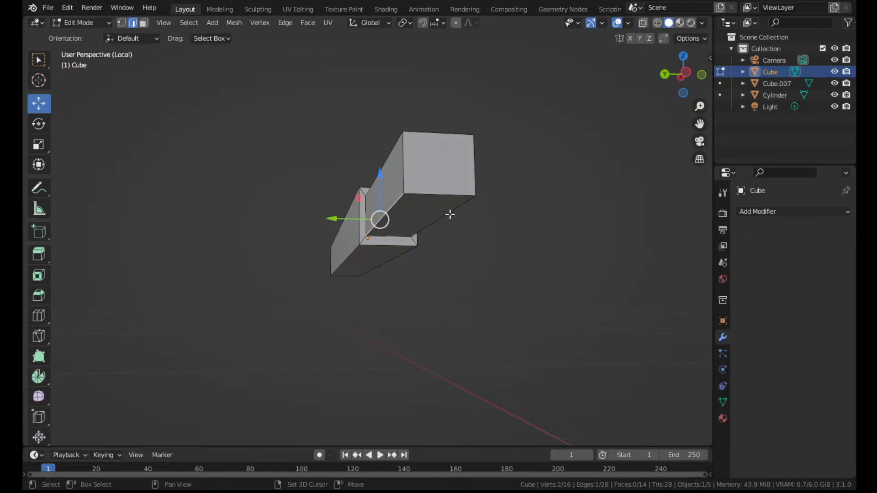
key(ctrl+b)
scroll(558, 201, up, 6)
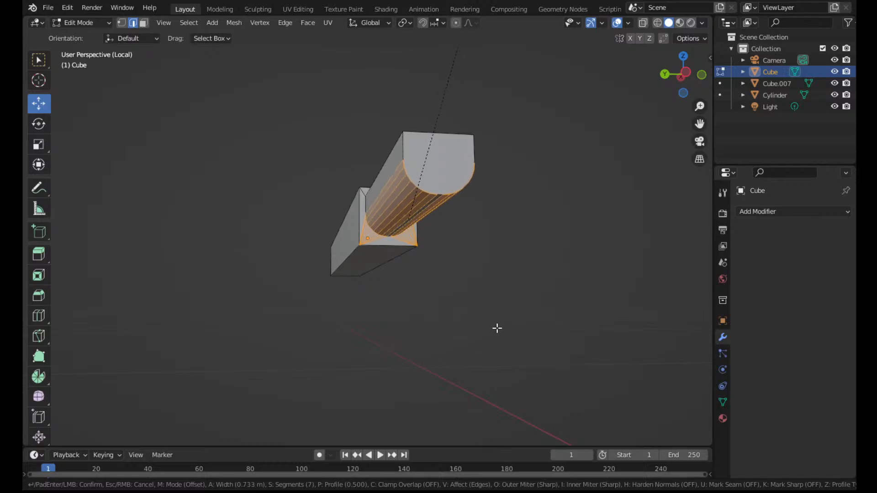
scroll(498, 328, down, 6)
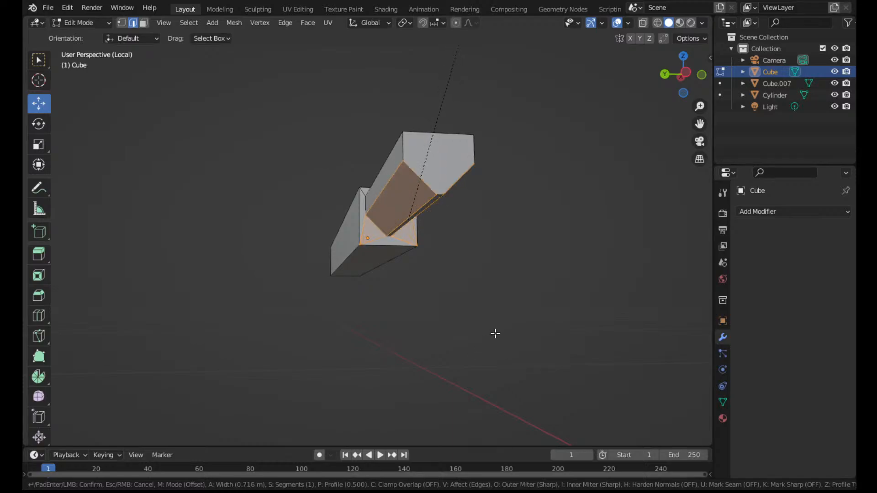
click(495, 334)
Bevel the two long top edges of the narrowed section about 0.269 m with one segment
middle_drag(518, 179, 443, 236)
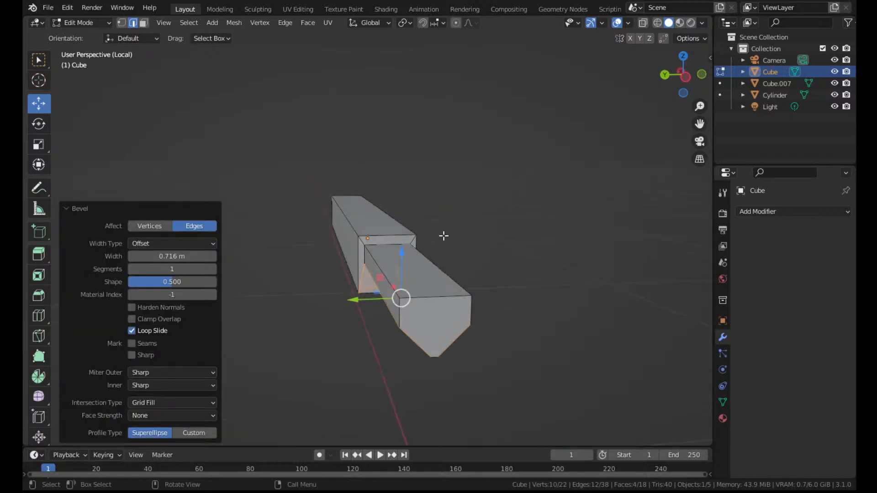
click(379, 263)
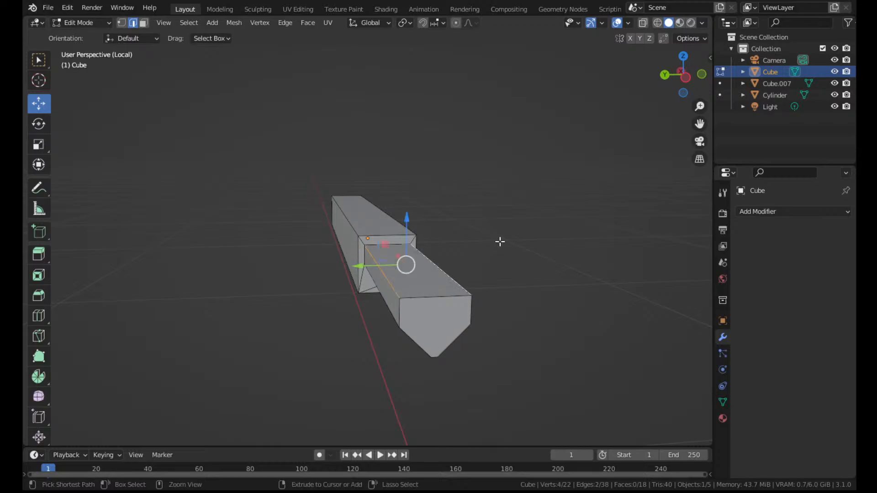
key(ctrl+b)
click(585, 186)
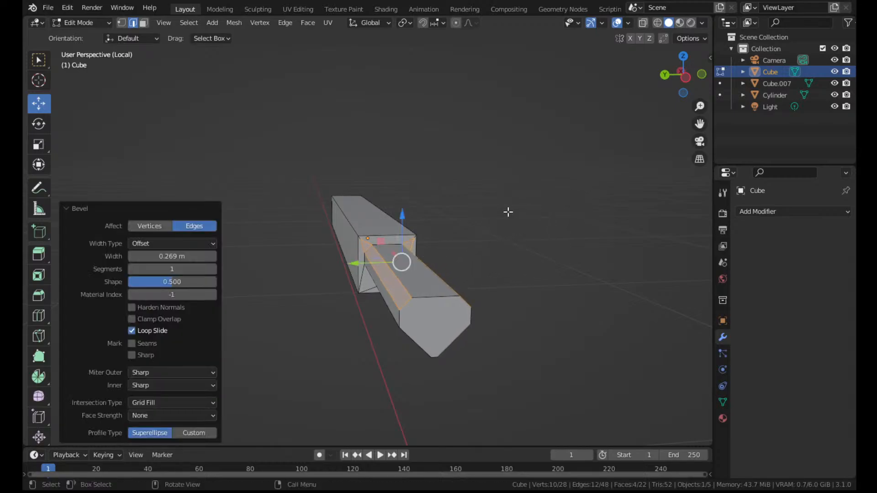
Bevel the four long edges of the section's two upper chamfers about 0.17 m with one segment
click(402, 282)
shift+click(386, 289)
middle_drag(465, 282, 445, 280)
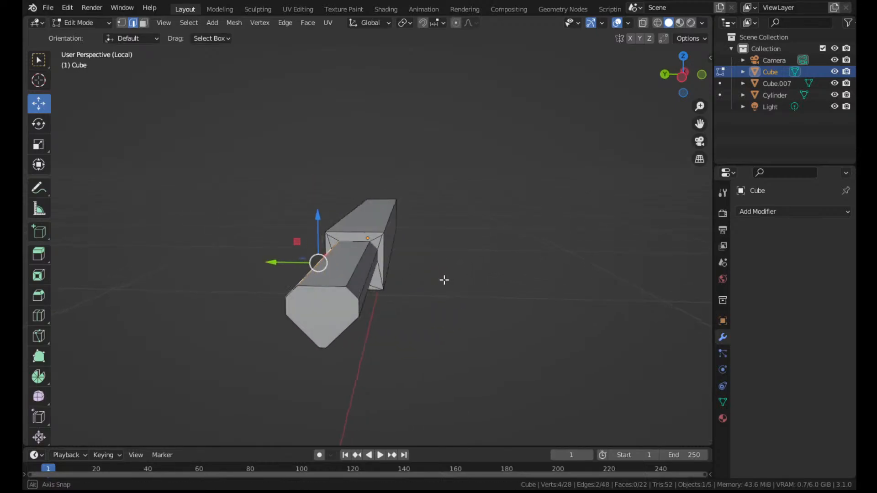
scroll(443, 280, up, 1)
shift+click(340, 283)
shift+click(363, 289)
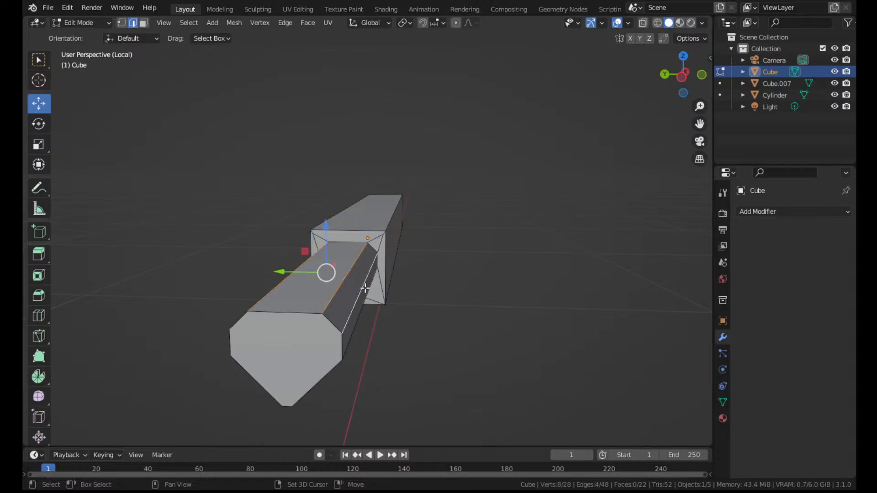
key(ctrl+b)
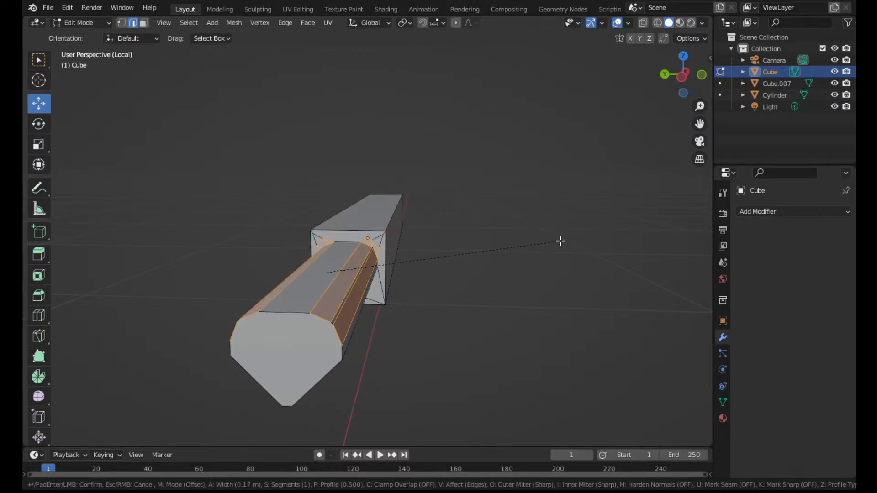
click(561, 241)
middle_drag(466, 292, 440, 236)
shift+click(431, 196)
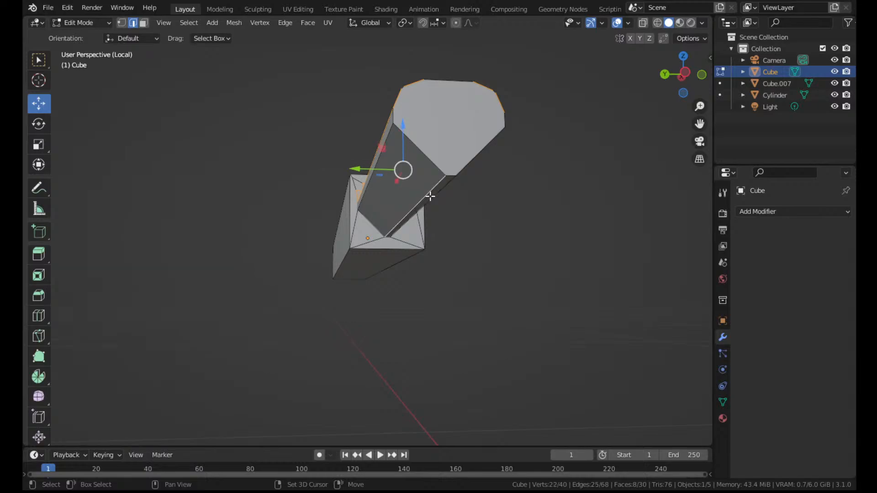
key(ctrl+b)
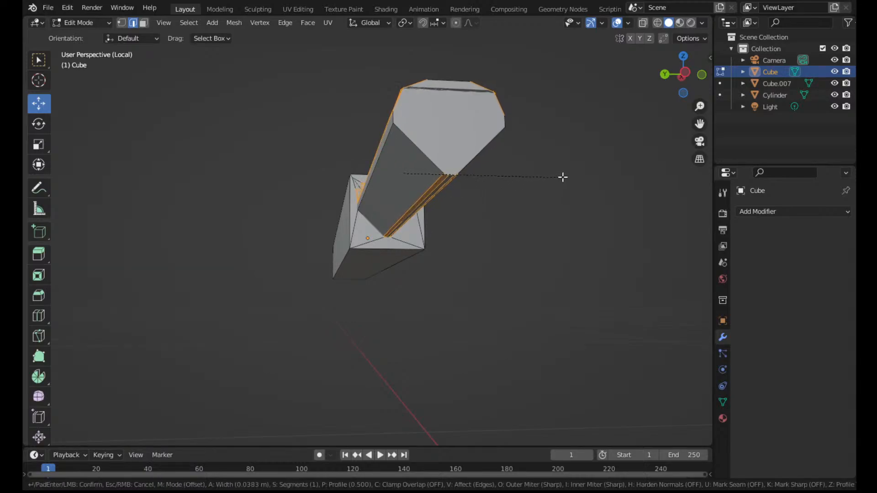
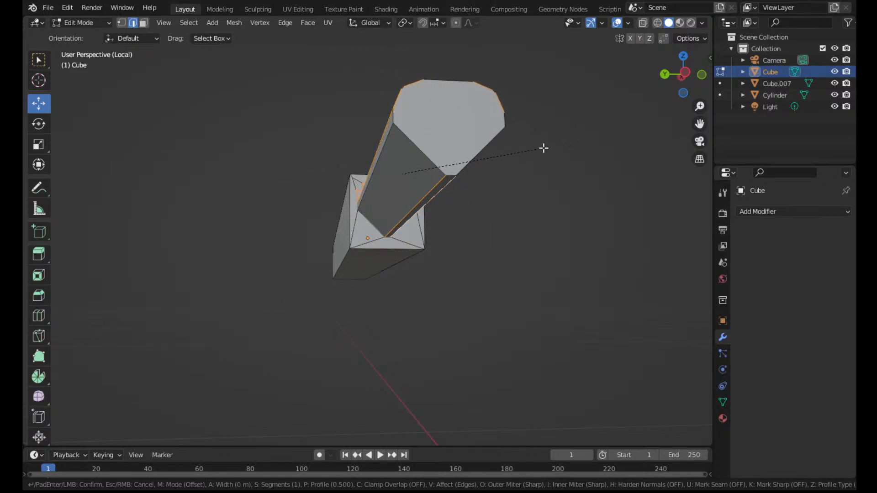
right_click(543, 148)
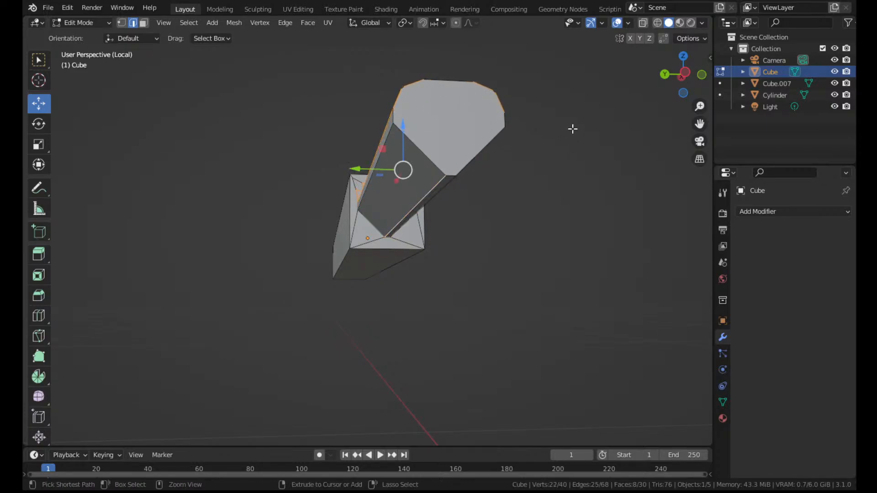
Bevel the two closely spaced bottom edges of the narrowed section about 0.06 m with five segments
scroll(499, 164, up, 2)
click(504, 151)
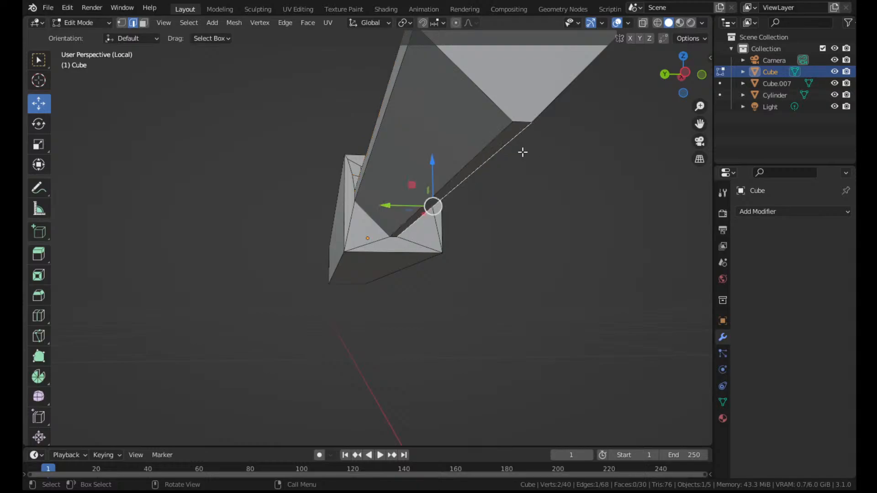
key(ctrl+b)
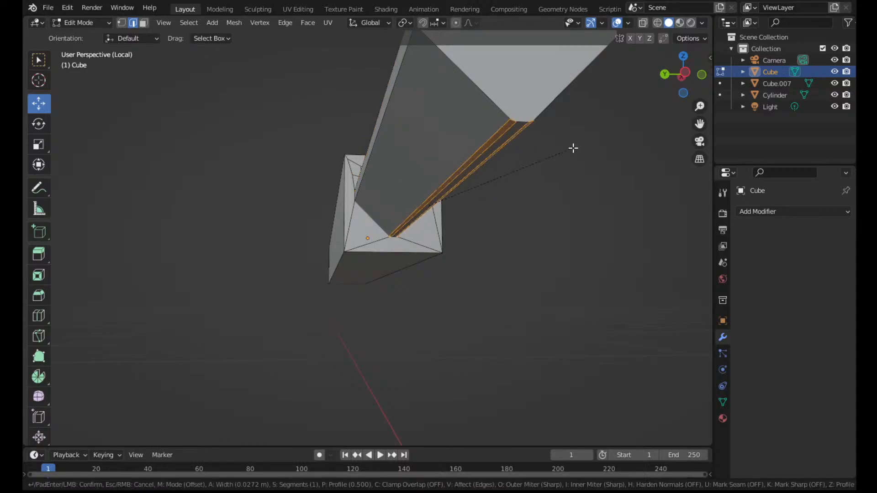
scroll(588, 141, up, 4)
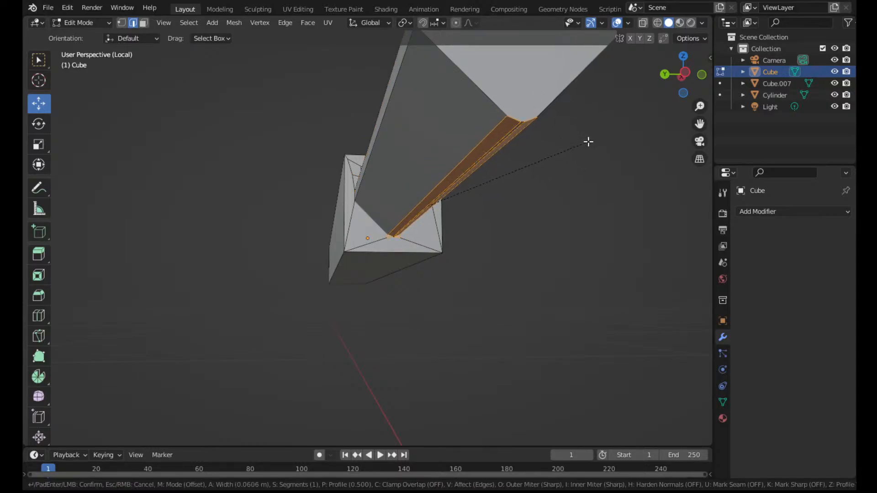
click(589, 142)
Bevel the lower side edges of the narrowed section about 0.109 m with five segments
click(577, 131)
middle_drag(575, 131, 562, 169)
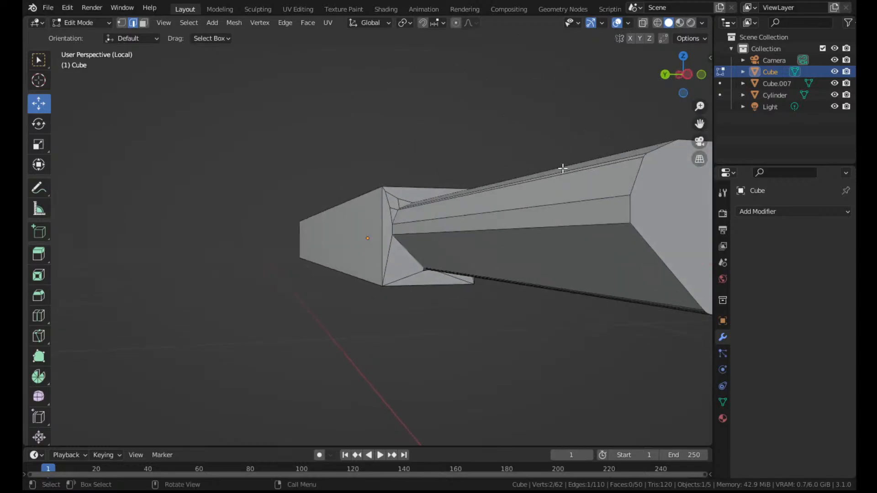
middle_drag(577, 222, 552, 223)
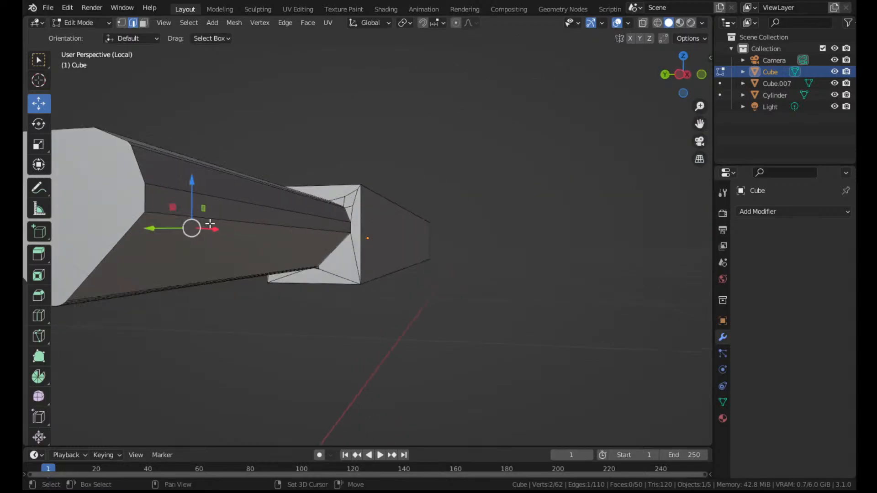
click(229, 220)
key(ctrl+b)
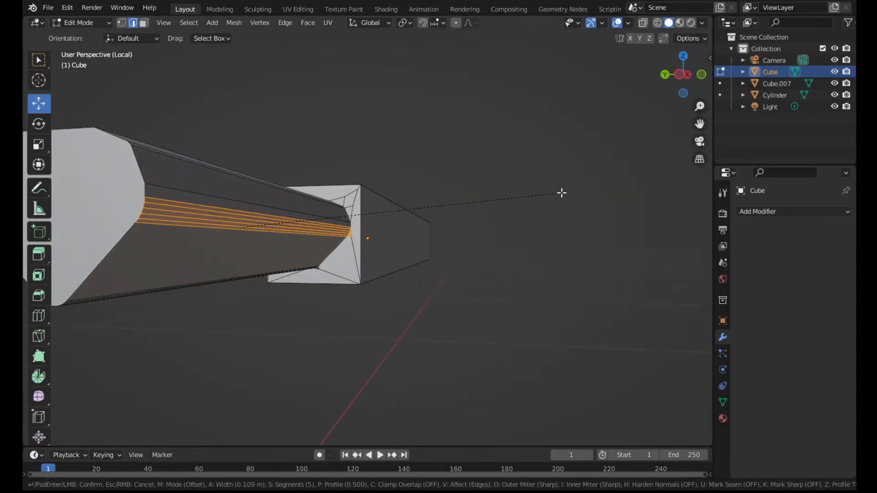
click(592, 190)
click(563, 190)
middle_drag(563, 190, 455, 150)
scroll(512, 185, down, 5)
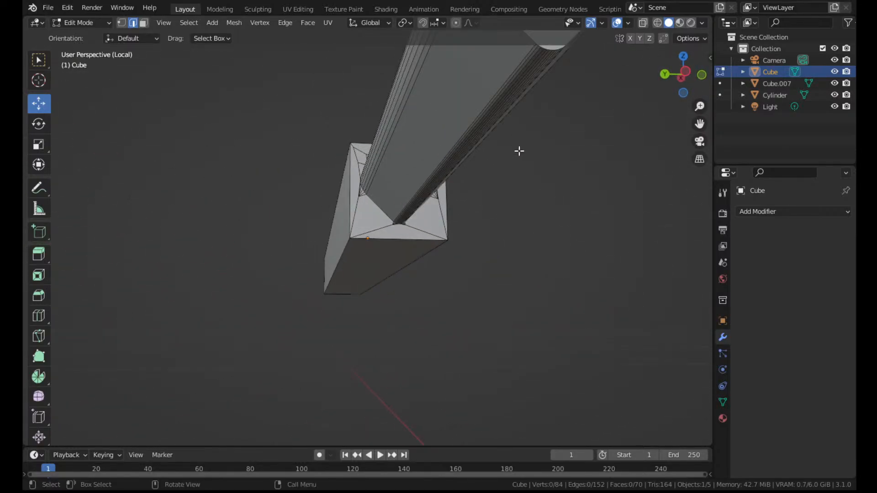
Undo the five-segment bevels on the narrowed section's lower side edges and closely spaced bottom edges
key(ctrl+z)
key(ctrl+shift+z)
key(ctrl+z)
key(ctrl+z)
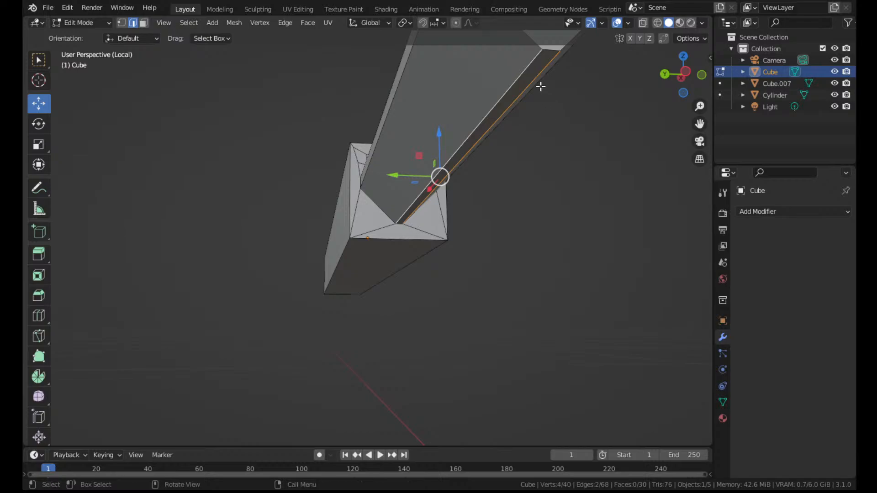
Widen the narrow bottom face of the handle section by scaling it along Y by about 4.897
click(144, 22)
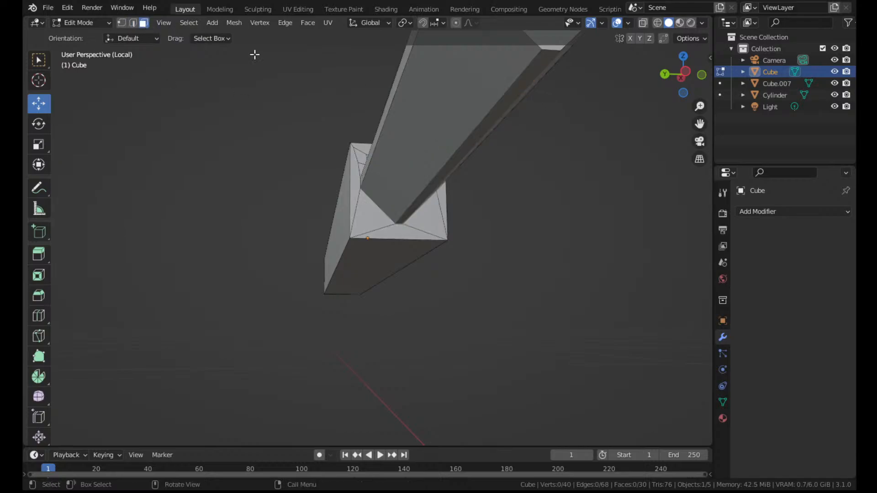
click(505, 102)
click(685, 72)
drag(359, 219, 376, 191)
click(472, 185)
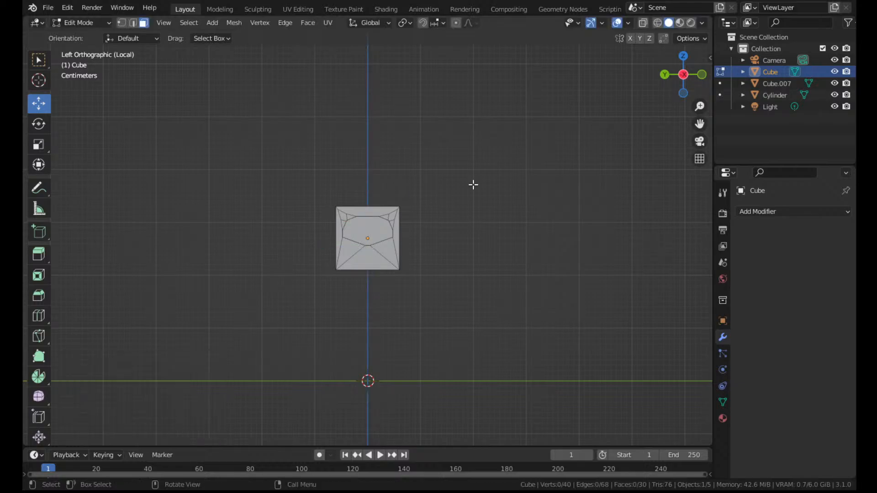
scroll(472, 197, up, 8)
middle_drag(470, 197, 468, 169)
scroll(463, 187, down, 6)
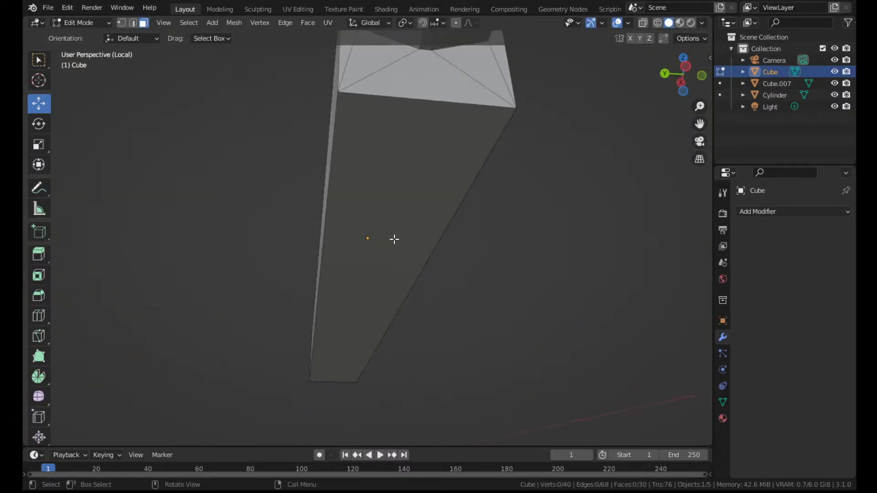
click(395, 240)
scroll(436, 150, down, 4)
click(403, 125)
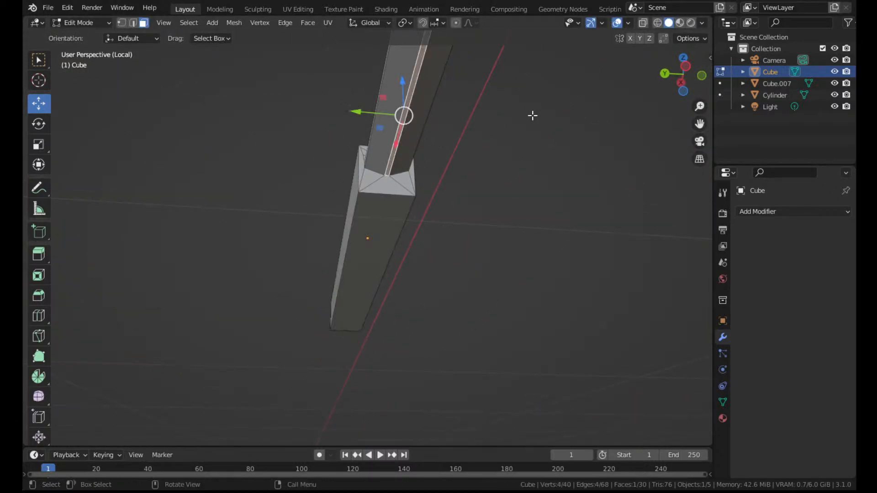
key(s)
key(y)
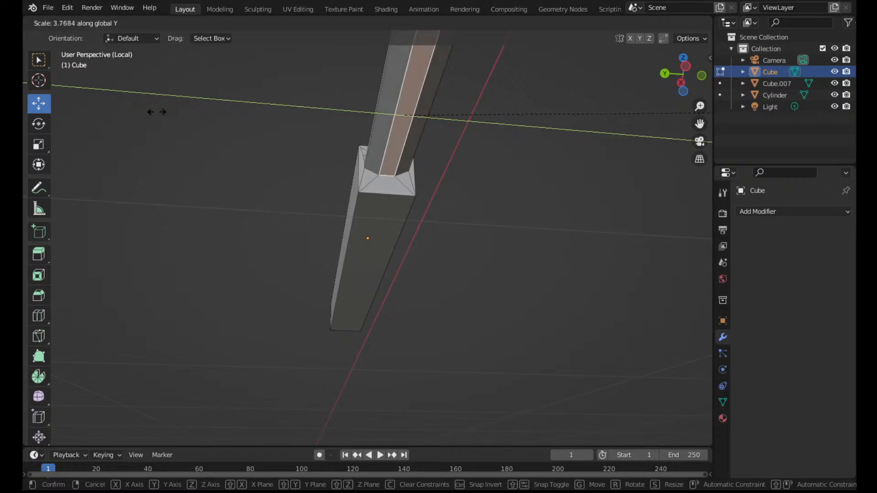
click(289, 119)
drag(700, 124, 625, 263)
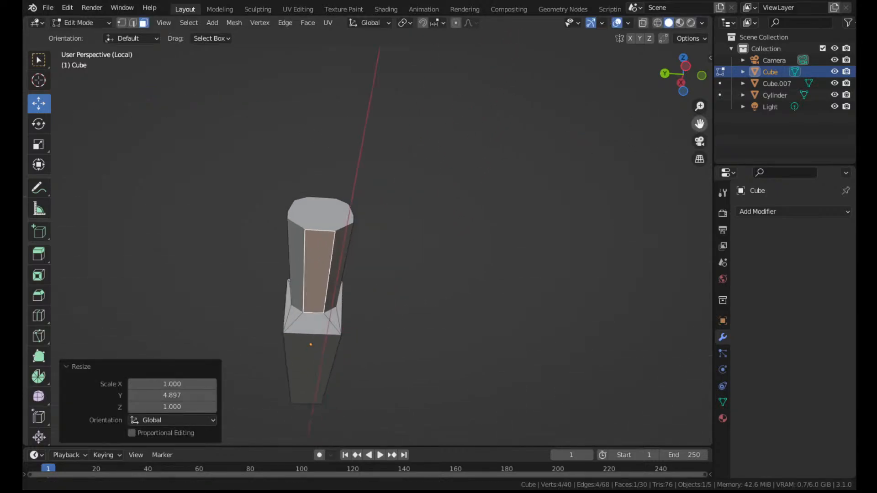
Bevel the four long lower edges of the handle section about 0.206 m with five segments
middle_drag(413, 201, 429, 221)
scroll(429, 221, up, 4)
middle_drag(402, 318, 401, 293)
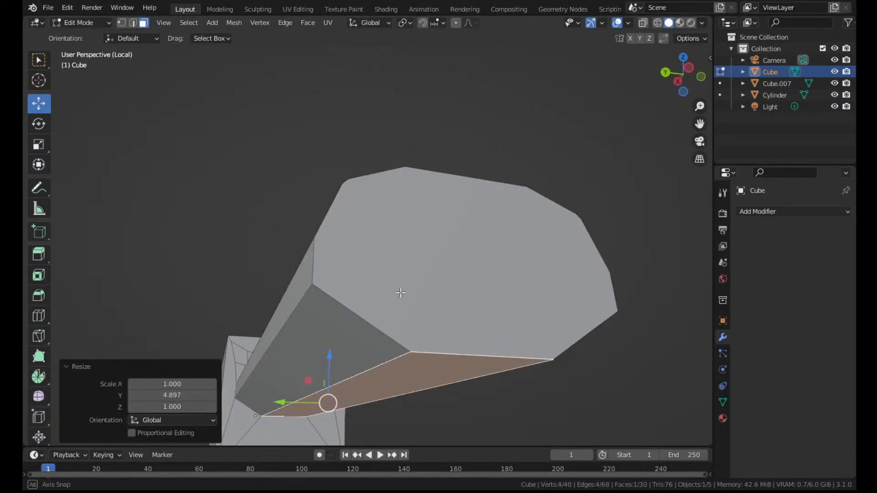
click(304, 299)
click(133, 22)
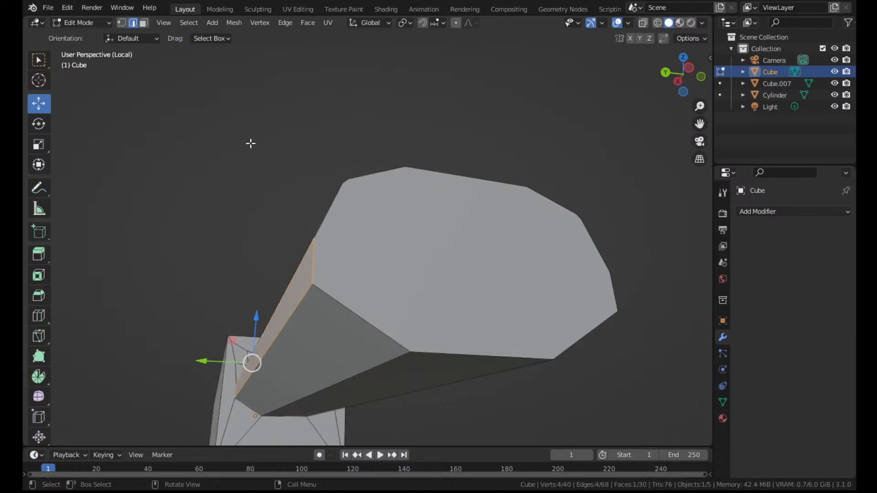
click(298, 301)
shift+click(390, 358)
middle_drag(391, 358, 313, 346)
shift+click(309, 345)
shift+click(374, 321)
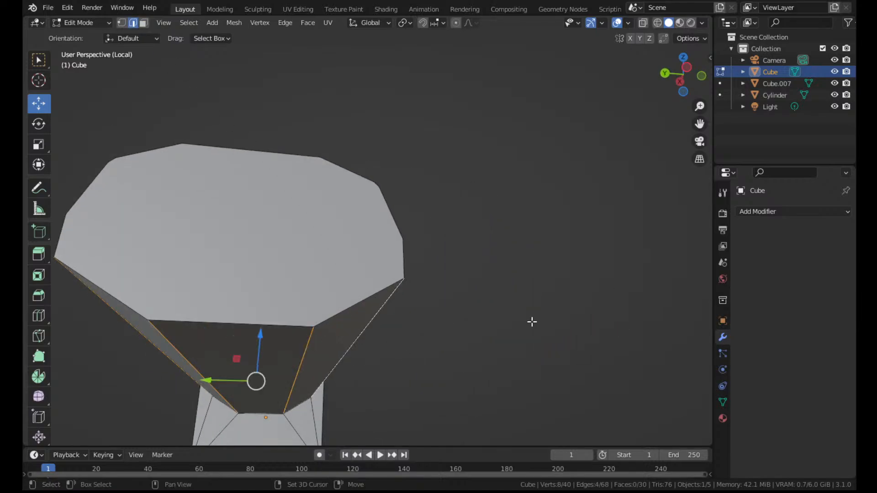
key(ctrl+b)
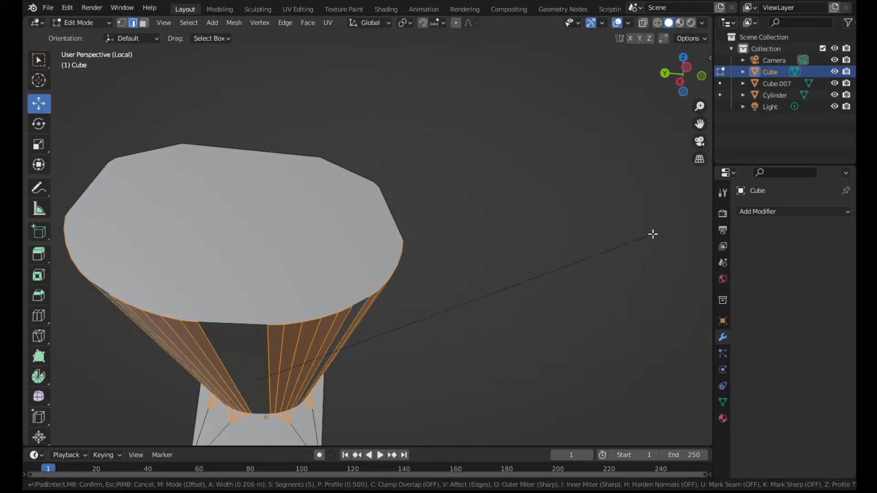
key(Escape)
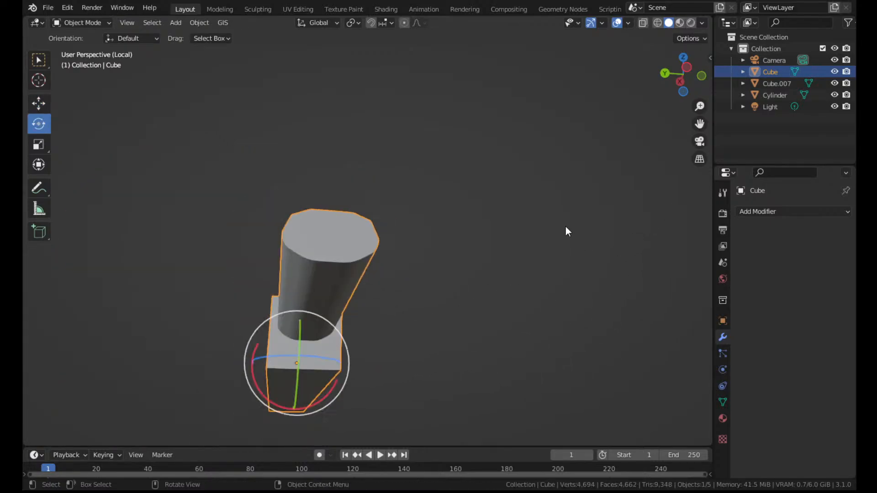
middle_drag(566, 231, 467, 292)
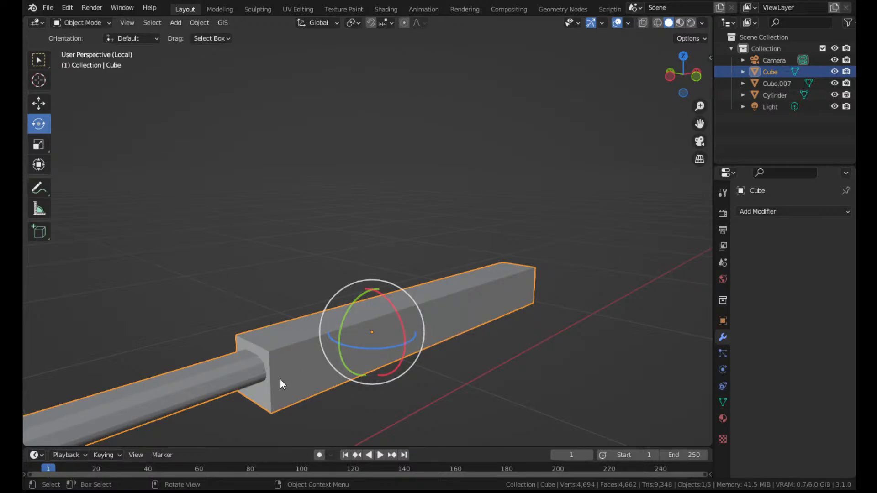
Bevel the four long edges of the large block with five segments, selecting them through the mesh with X-ray
key(Tab)
click(442, 296)
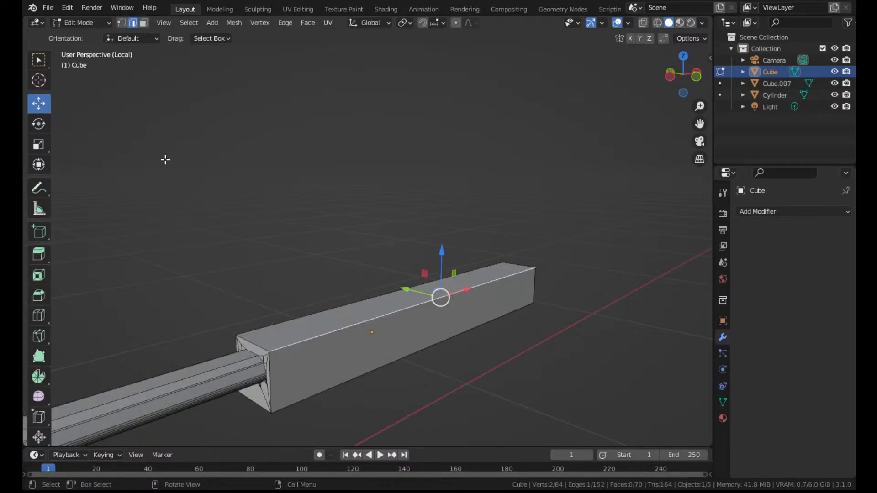
click(644, 24)
drag(343, 264, 431, 397)
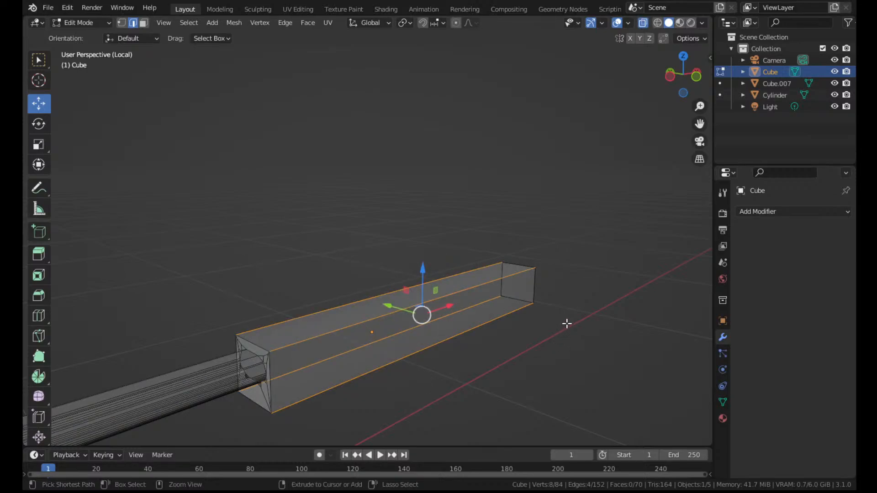
key(ctrl+b)
scroll(612, 310, up, 4)
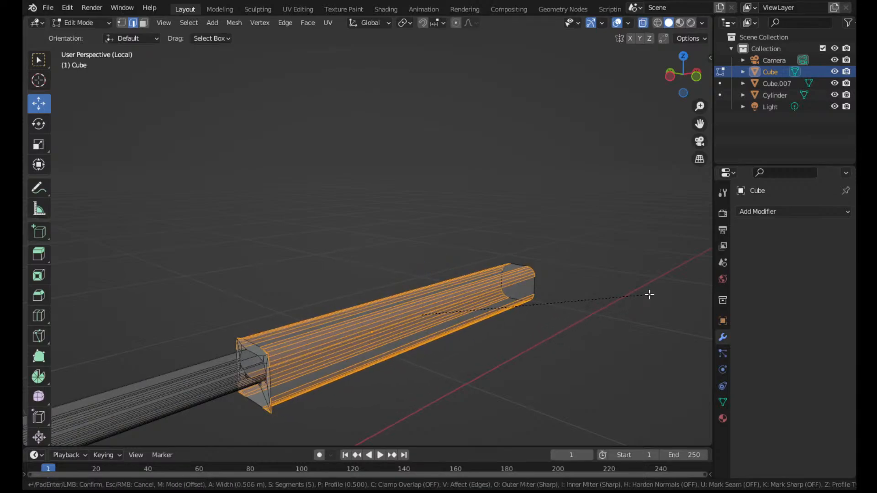
click(603, 304)
key(Tab)
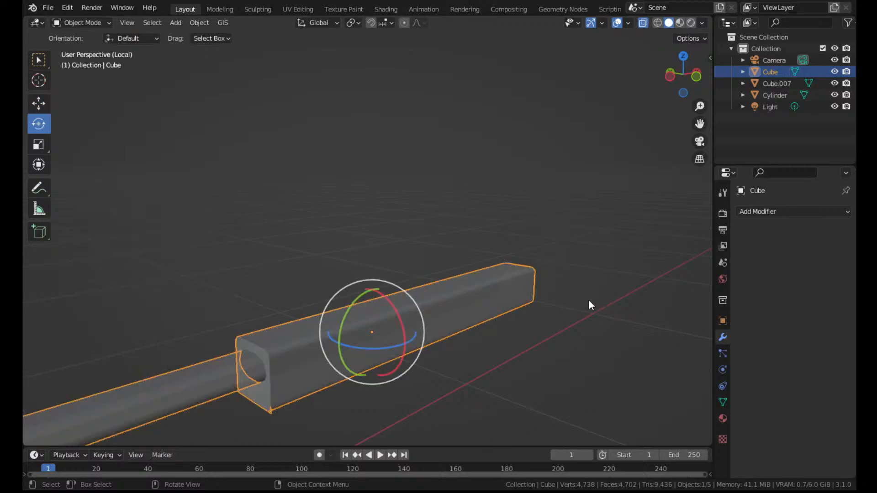
Inspect the rounded block from the other end and undo the bevel on its four long edges
click(589, 301)
middle_drag(550, 256, 660, 112)
drag(699, 131, 530, 78)
middle_drag(394, 299, 399, 251)
key(Tab)
key(Tab)
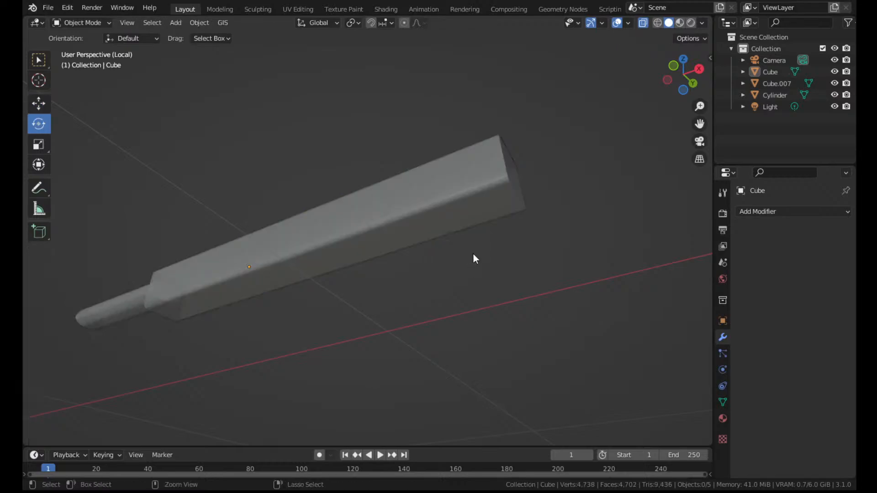
click(437, 250)
key(Tab)
key(ctrl+z)
key(ctrl+z)
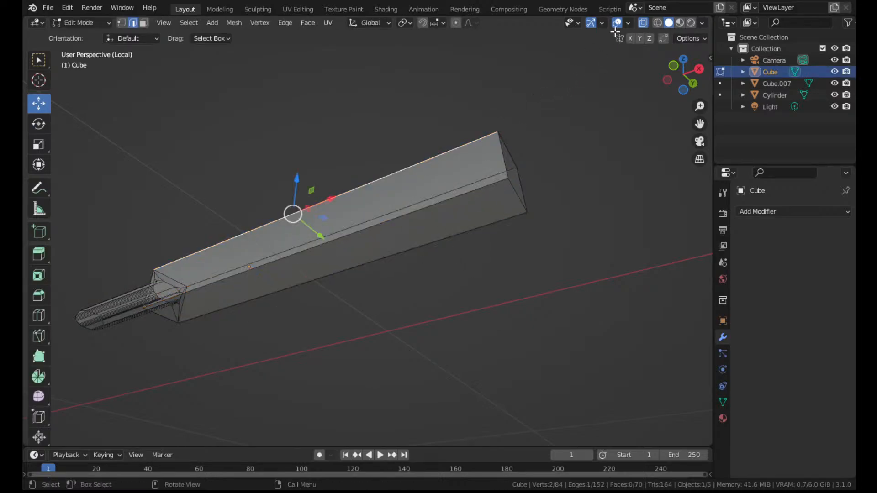
click(642, 22)
click(376, 245)
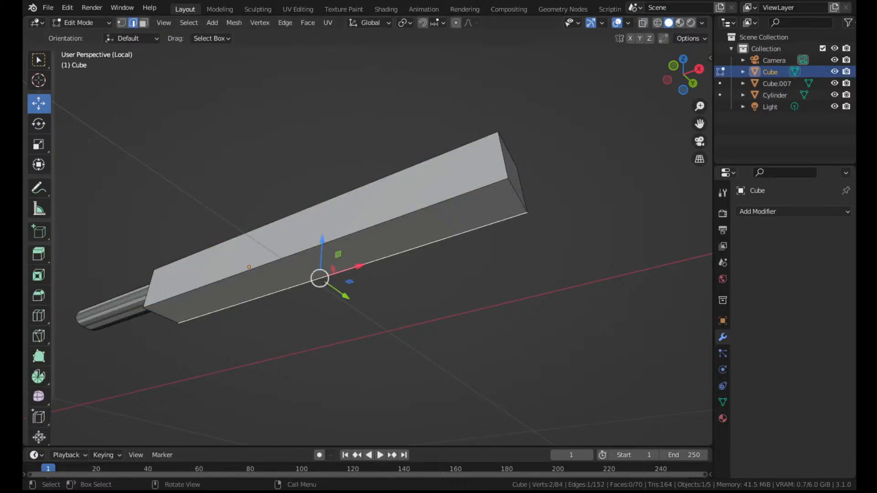
click(143, 23)
click(411, 234)
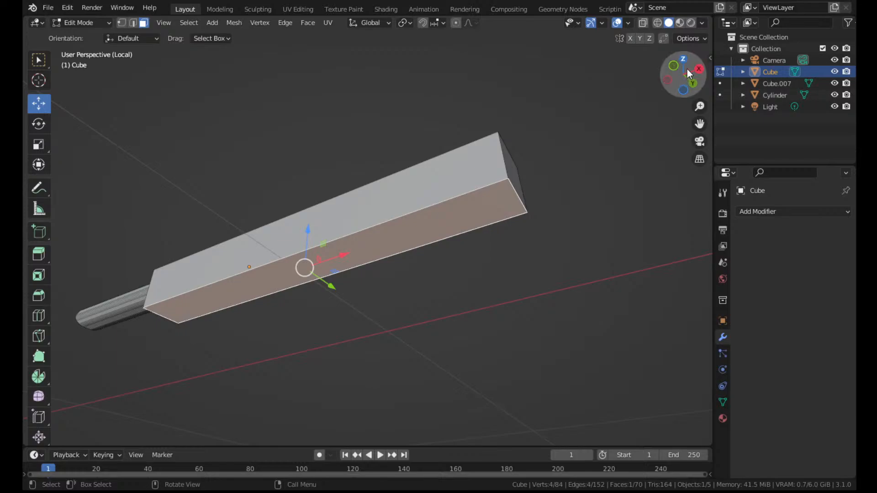
click(698, 69)
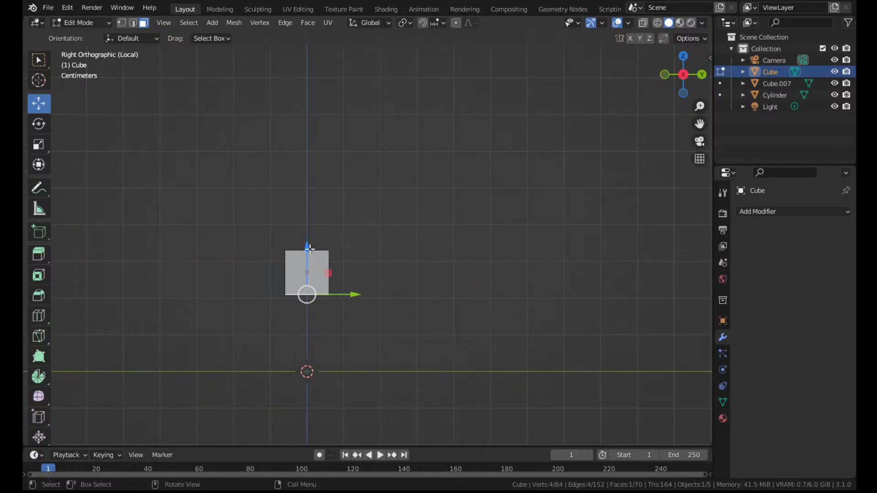
drag(309, 249, 321, 240)
right_click(320, 239)
middle_drag(350, 244, 556, 233)
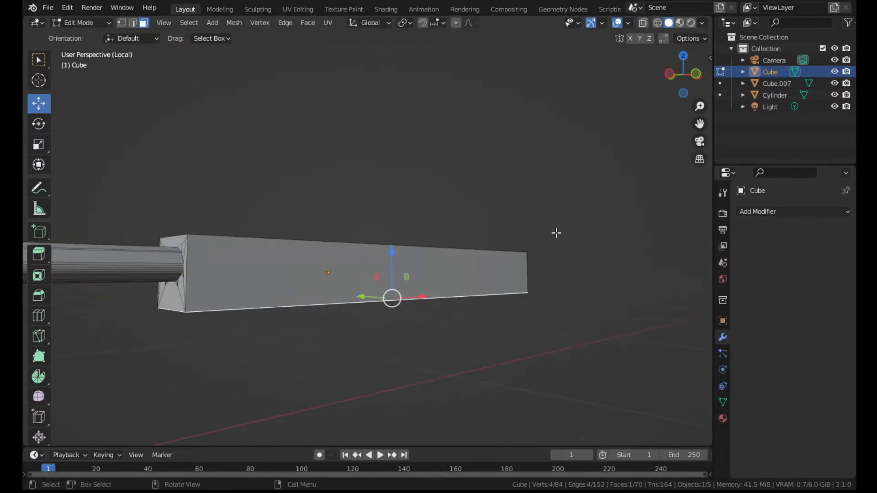
middle_drag(281, 290, 351, 251)
scroll(315, 258, up, 2)
scroll(476, 256, up, 4)
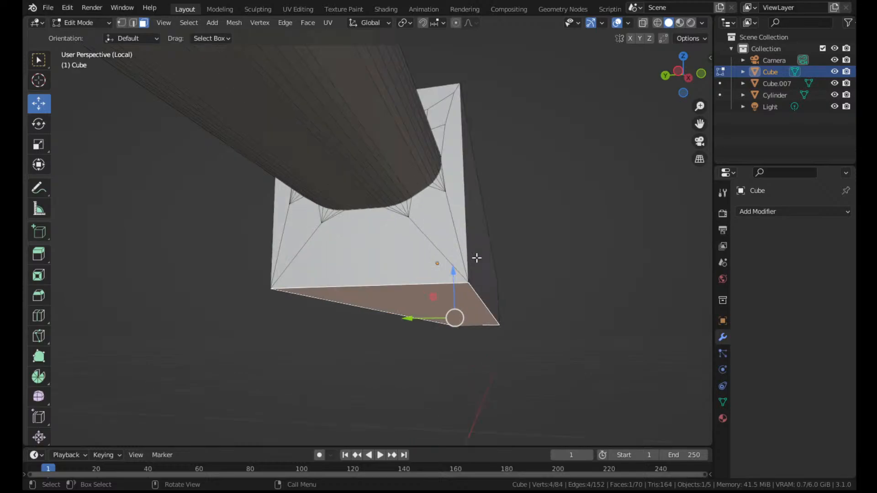
drag(472, 290, 490, 279)
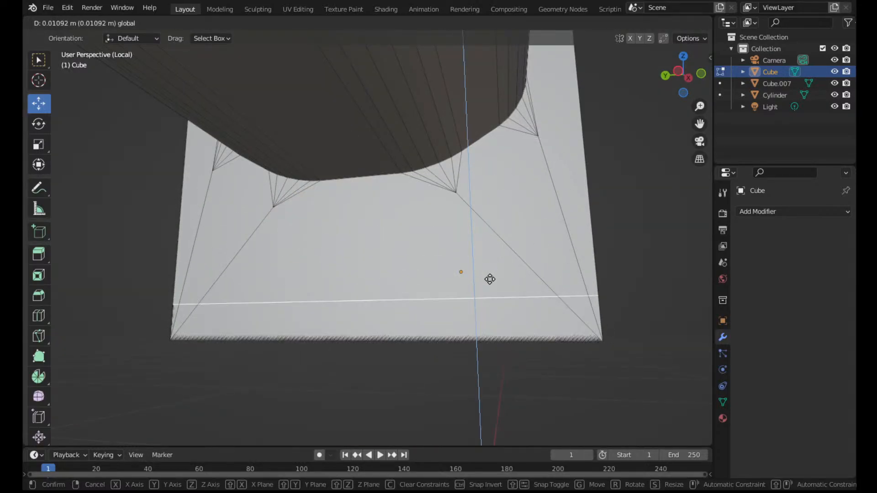
right_click(490, 279)
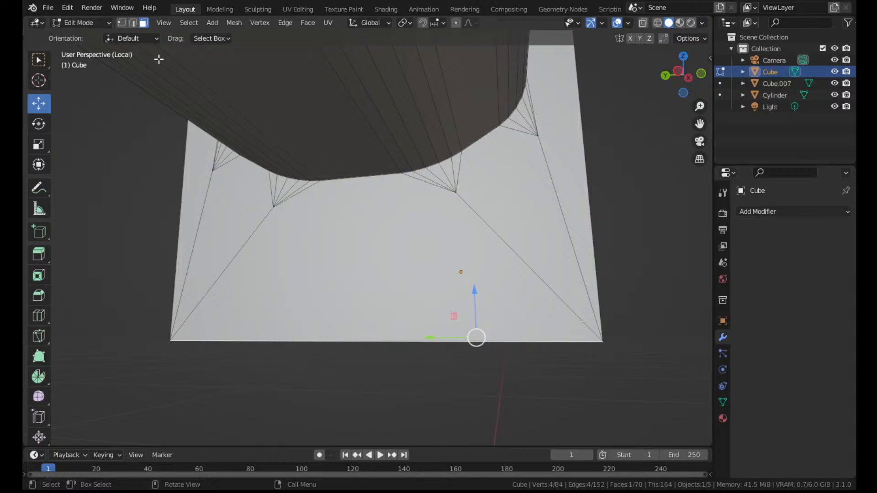
Try to raise the large block's bottom corner vertices along Z, selecting them in the left view without X-ray
click(122, 24)
click(678, 72)
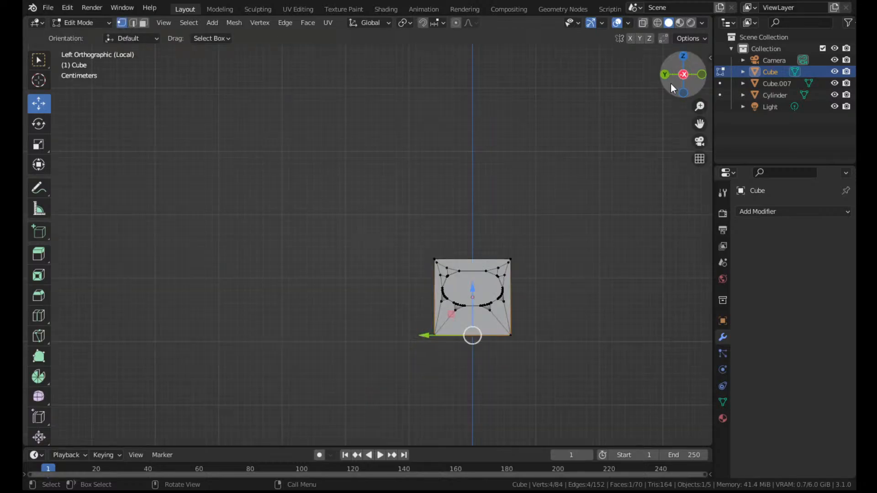
drag(405, 319, 586, 366)
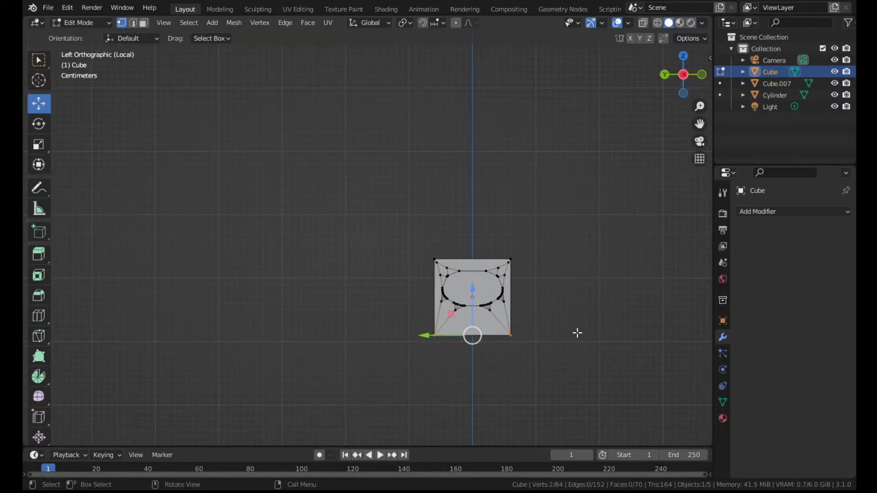
drag(402, 323, 515, 359)
key(g)
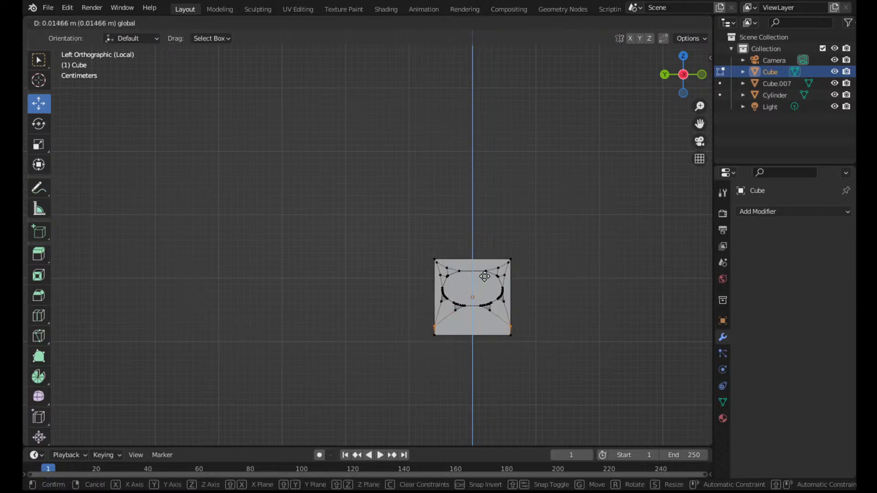
click(488, 270)
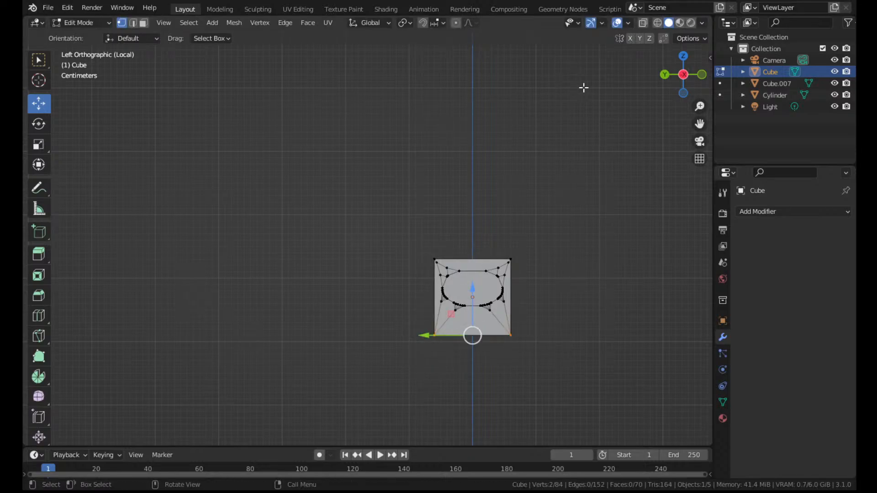
Raise the large block's bottom corner vertices about 0.026 m along Z, selecting them through the mesh with X-ray
click(642, 23)
drag(407, 330, 586, 359)
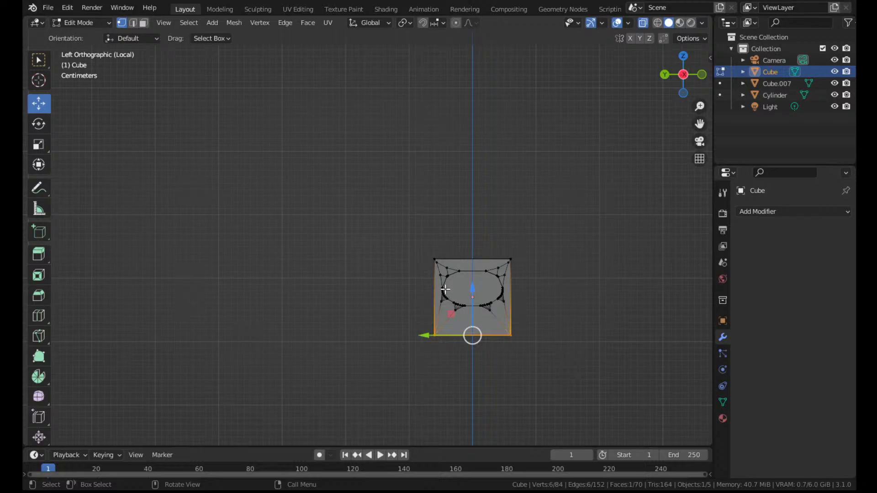
key(g)
click(544, 276)
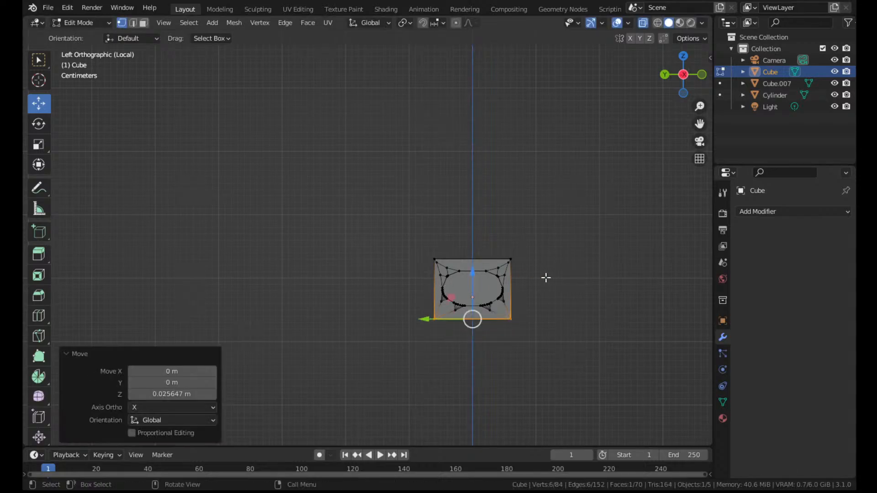
key(Tab)
Bevel the large block's four long edges about 0.239 m with five segments and turn X-ray off
middle_drag(574, 275, 535, 272)
key(Tab)
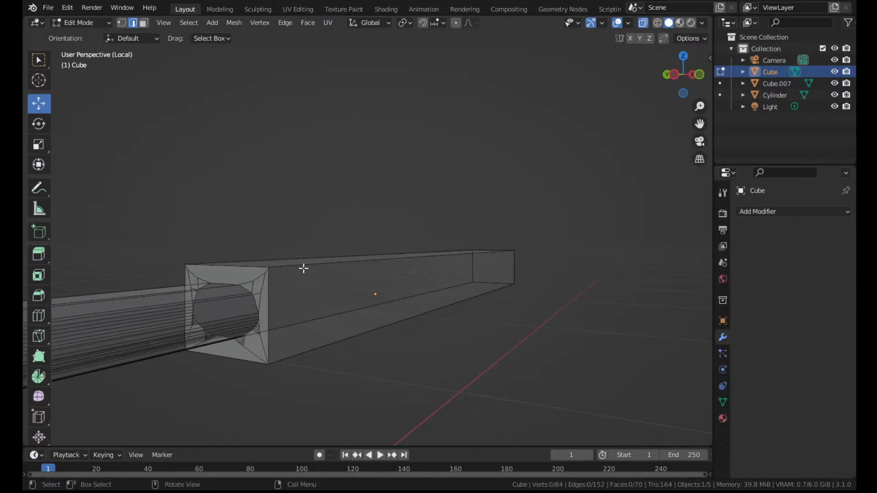
drag(334, 234, 401, 377)
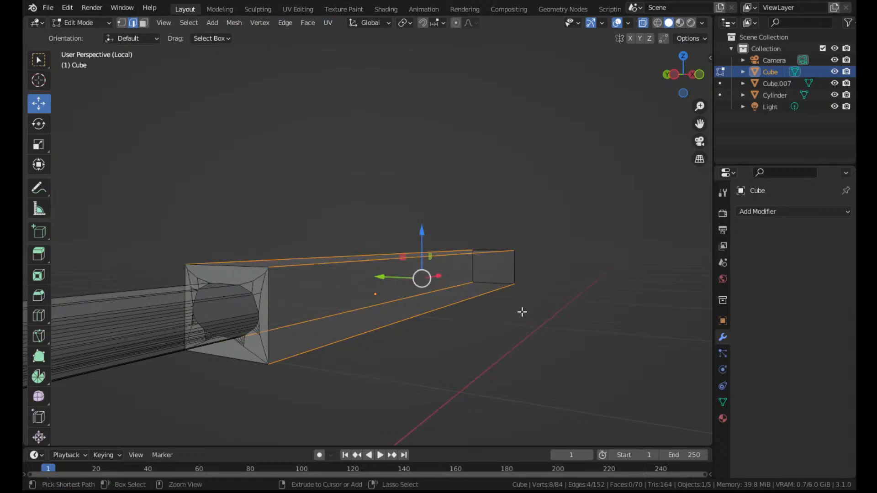
key(ctrl+b)
scroll(594, 316, up, 4)
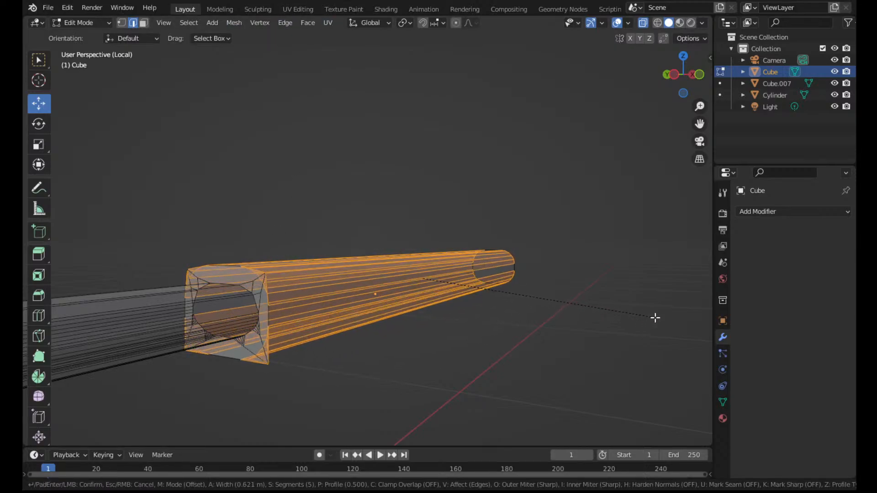
click(573, 324)
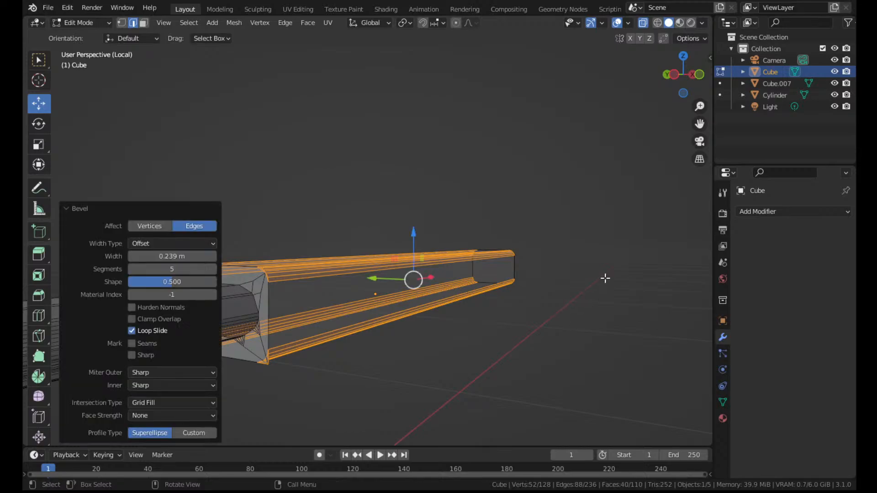
key(Tab)
click(645, 22)
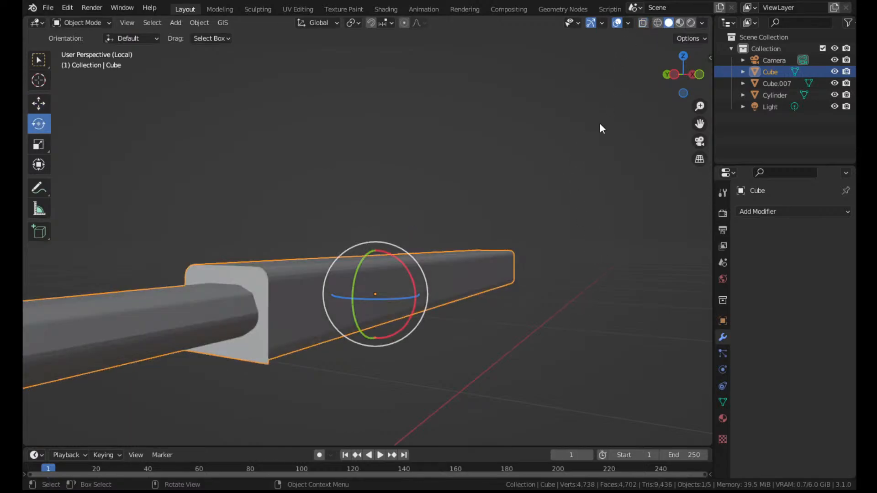
click(599, 125)
middle_drag(600, 126, 294, 254)
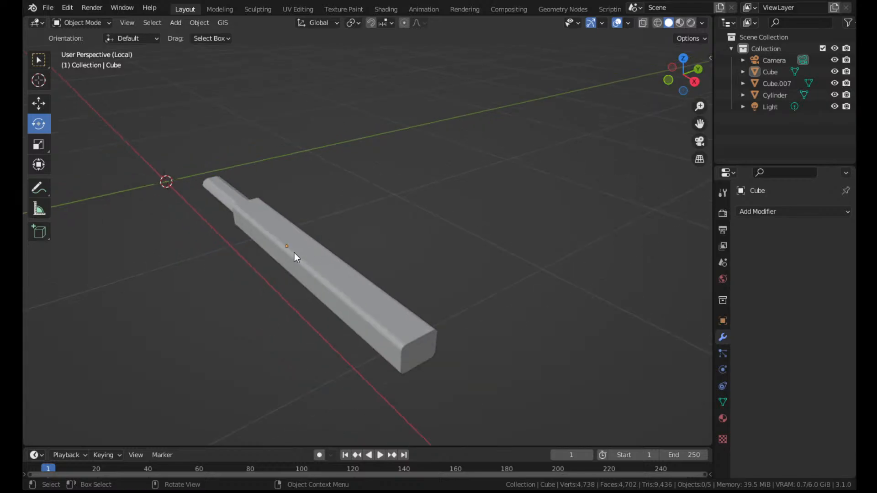
Leave local view, activate the Move tool and inspect where the handle's neck passes through the pot wall
click(295, 253)
key(KP_1)
click(572, 123)
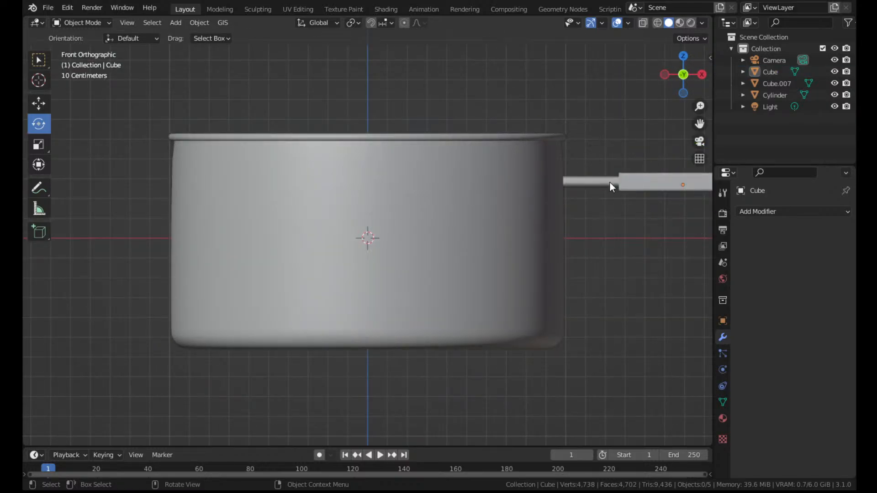
click(610, 182)
drag(700, 124, 509, 134)
click(38, 103)
click(508, 110)
middle_drag(508, 110, 419, 239)
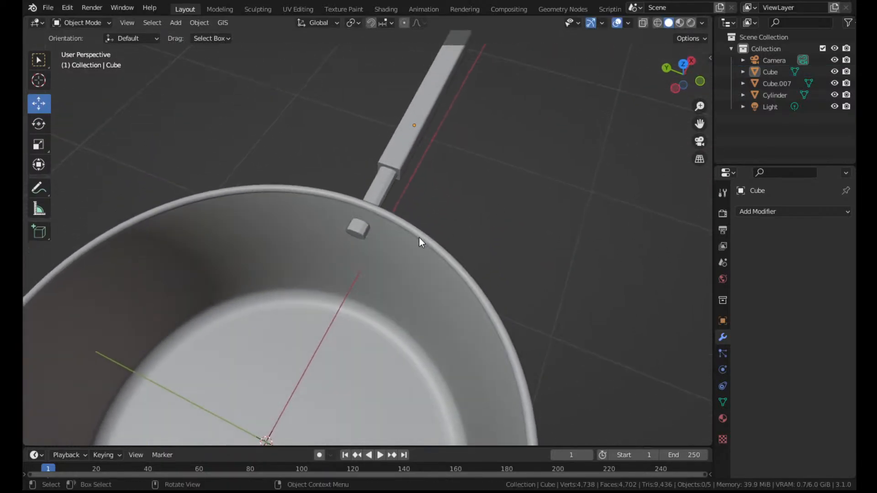
Add one loop cut around the handle's thin neck, slid toward the large block with a factor of about -0.433
click(393, 163)
key(Tab)
mouse_move(392, 164)
middle_down()
mouse_move(437, 159)
mouse_move(396, 162)
middle_up()
scroll(396, 162, up, 4)
key(ctrl+r)
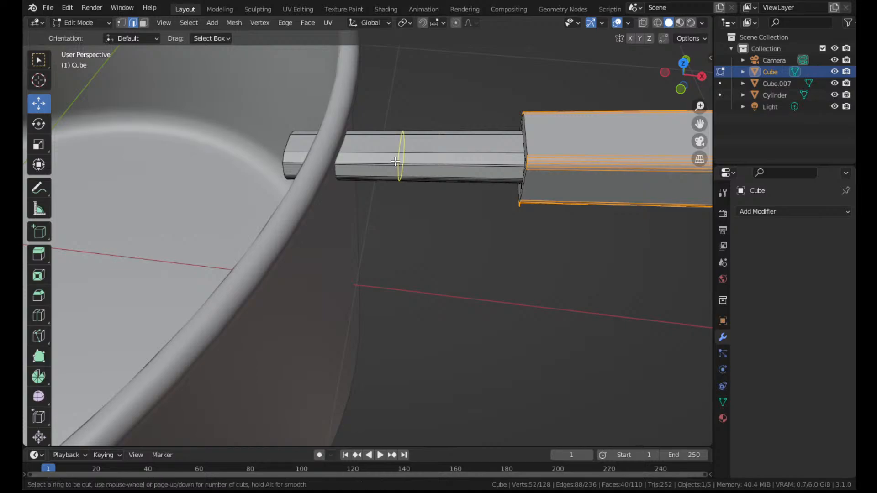
click(405, 159)
click(453, 161)
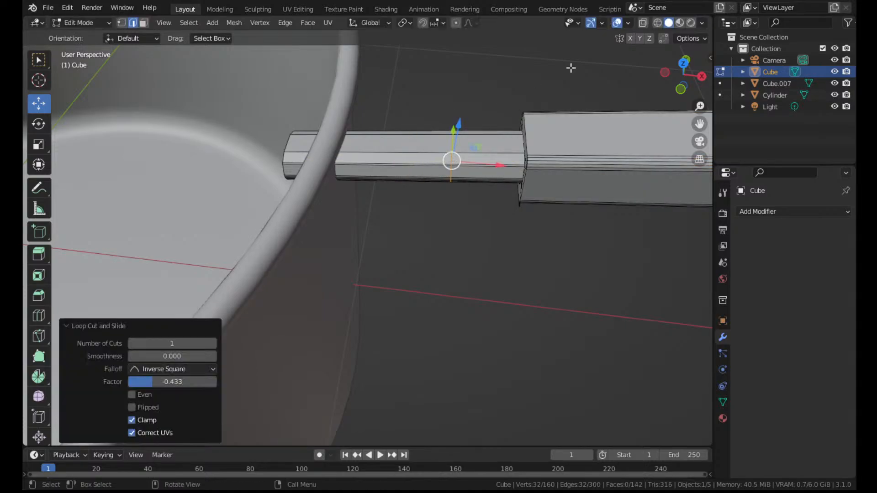
Delete the neck faces on the pot side of the loop cut, selecting them through the mesh with X-ray
click(643, 24)
click(145, 25)
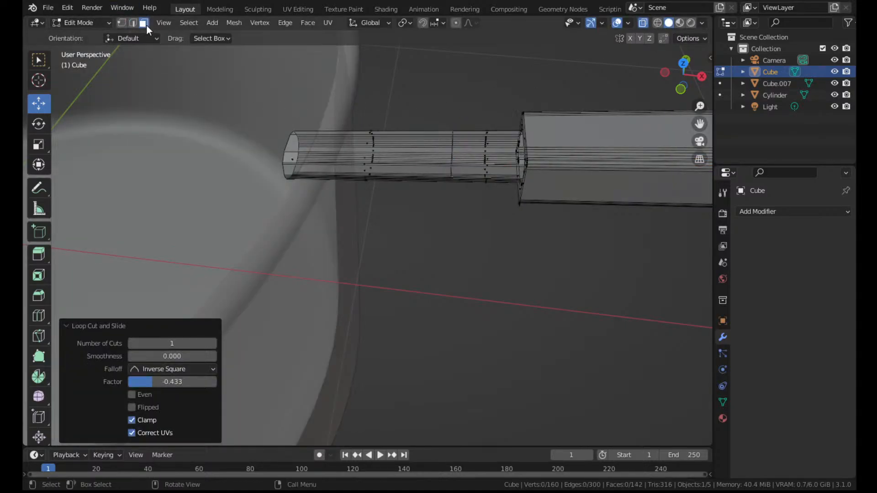
drag(245, 106, 439, 242)
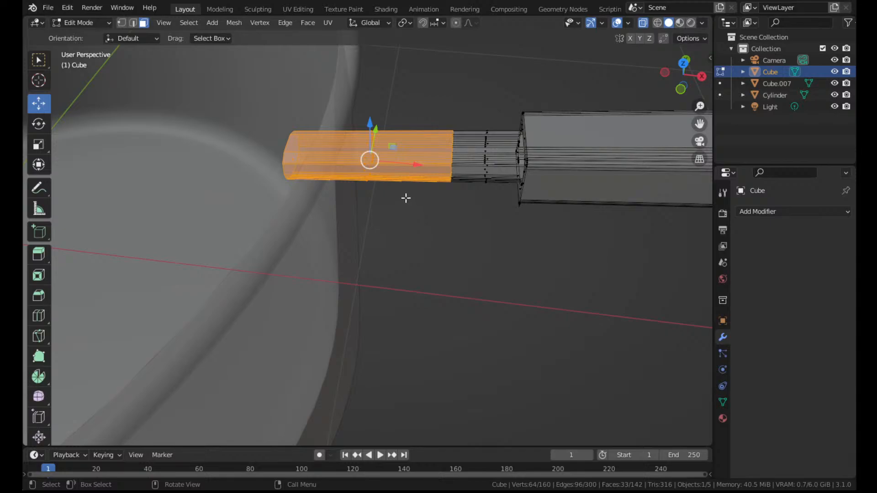
key(x)
click(346, 225)
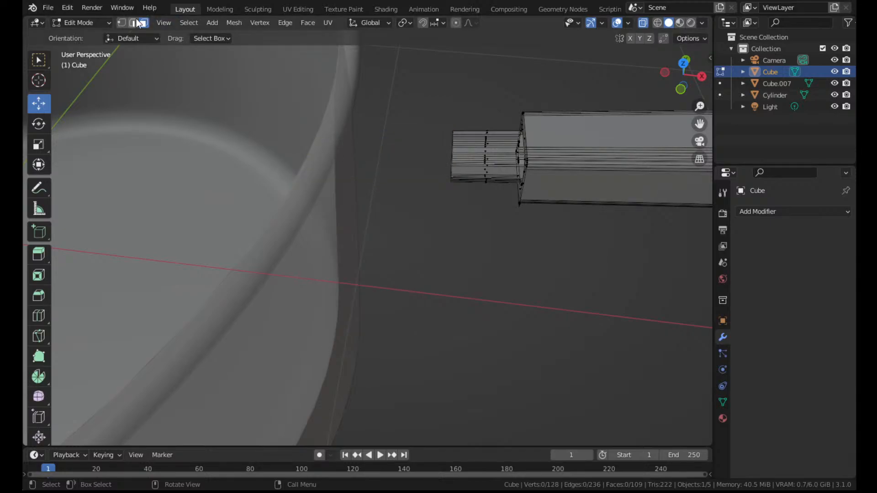
Fill the open end of the shortened neck with a face and turn X-ray off
drag(430, 105, 467, 230)
mouse_move(444, 125)
middle_down()
mouse_move(466, 123)
mouse_move(454, 114)
middle_up()
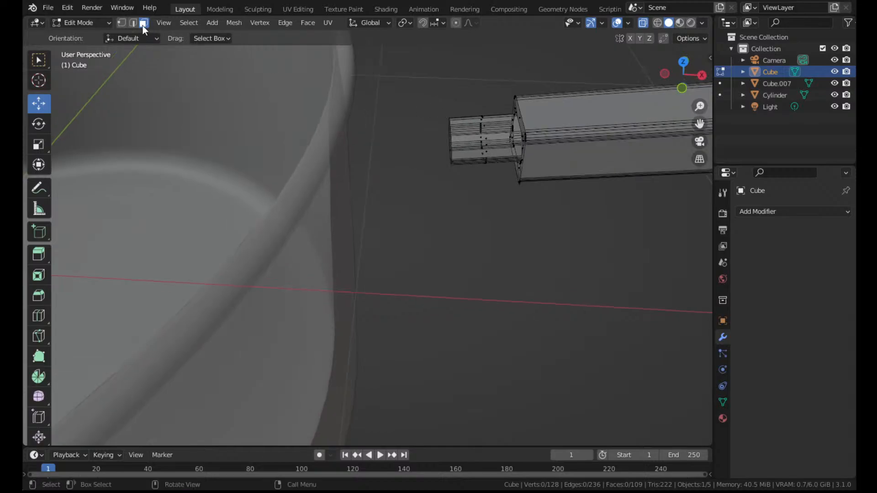
drag(433, 106, 477, 199)
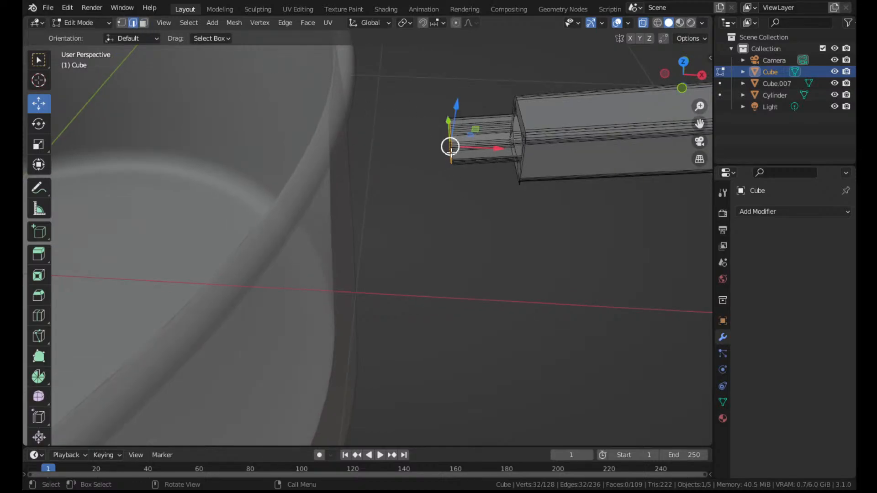
key(f)
middle_drag(437, 208, 517, 145)
click(484, 177)
click(644, 24)
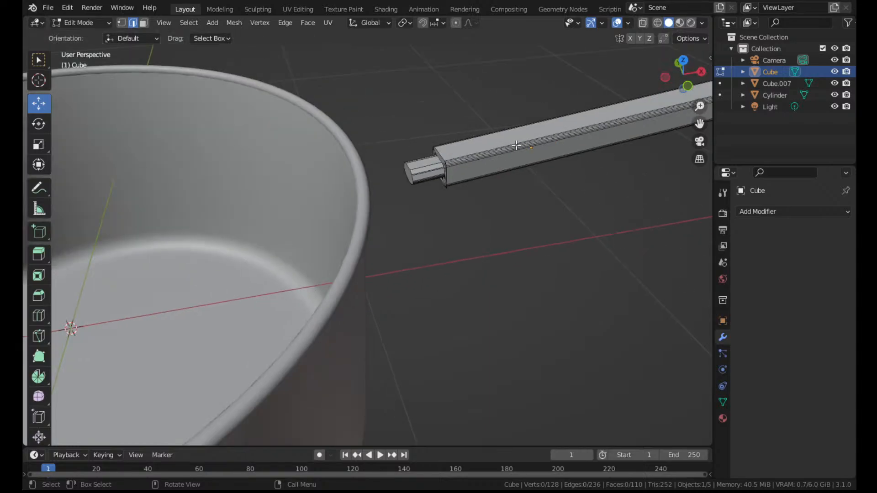
Move the handle's whole linked mesh along X until its neck meets the pot wall, and check the joint
key(l)
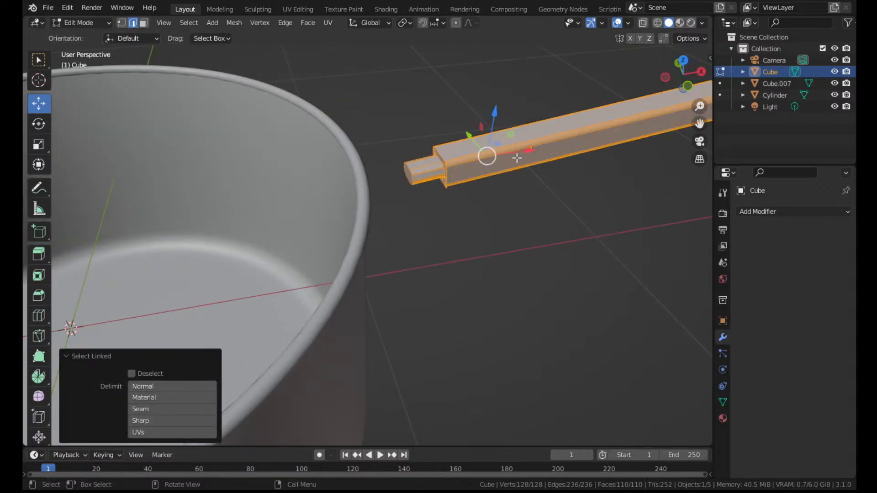
drag(517, 158, 472, 161)
key(Tab)
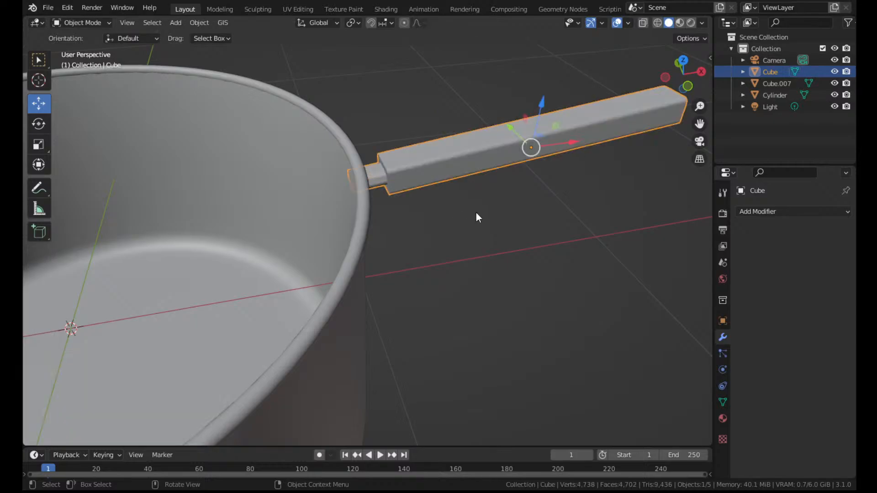
middle_drag(476, 213, 429, 175)
click(449, 225)
middle_drag(448, 226, 401, 188)
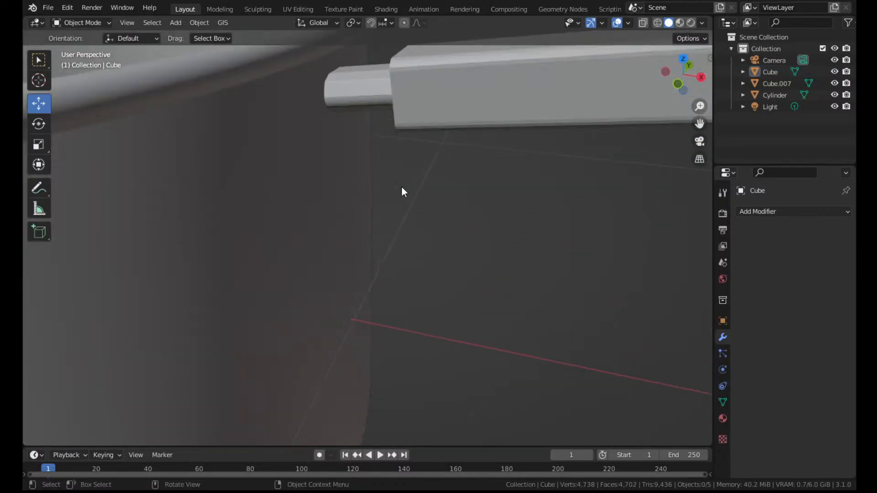
Add a loop cut around the handle's neck, slid slightly toward the pot
key(Tab)
key(ctrl+r)
click(356, 89)
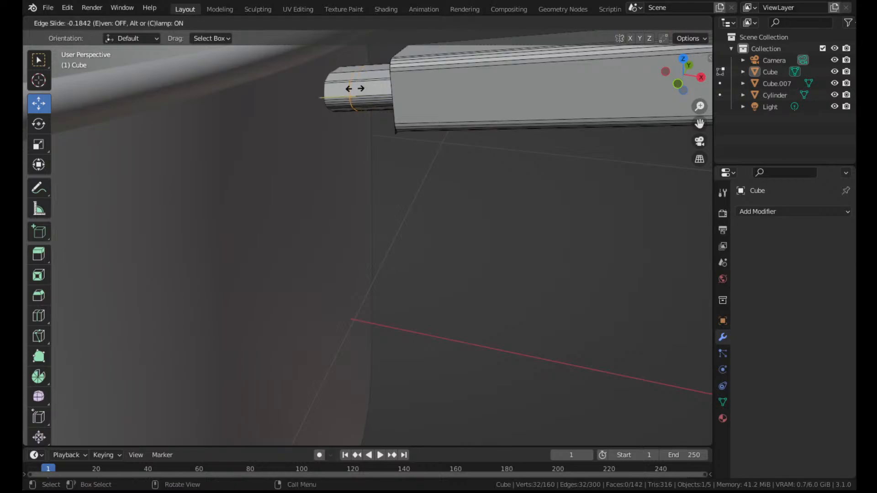
click(352, 90)
Scale the neck's end face up by about 2.128 to flare it against the pot wall
middle_drag(340, 130, 417, 128)
click(327, 96)
key(s)
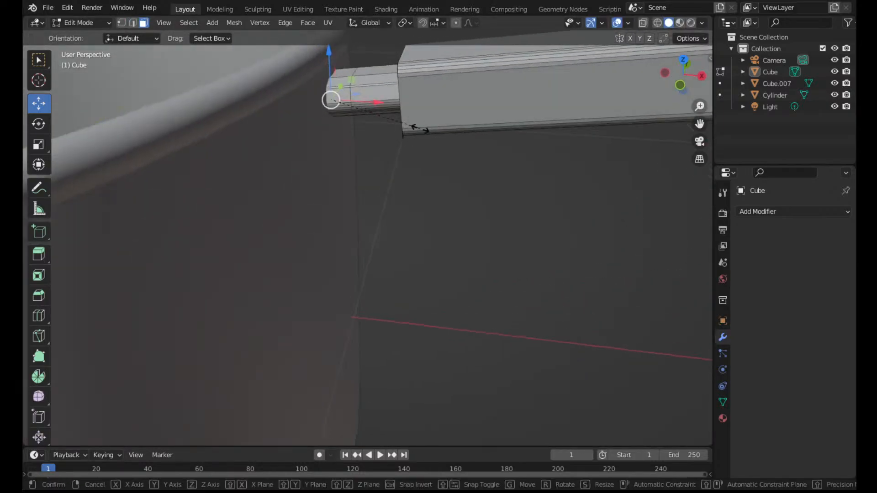
click(521, 118)
mouse_move(484, 135)
middle_down()
mouse_move(552, 141)
mouse_move(487, 133)
middle_up()
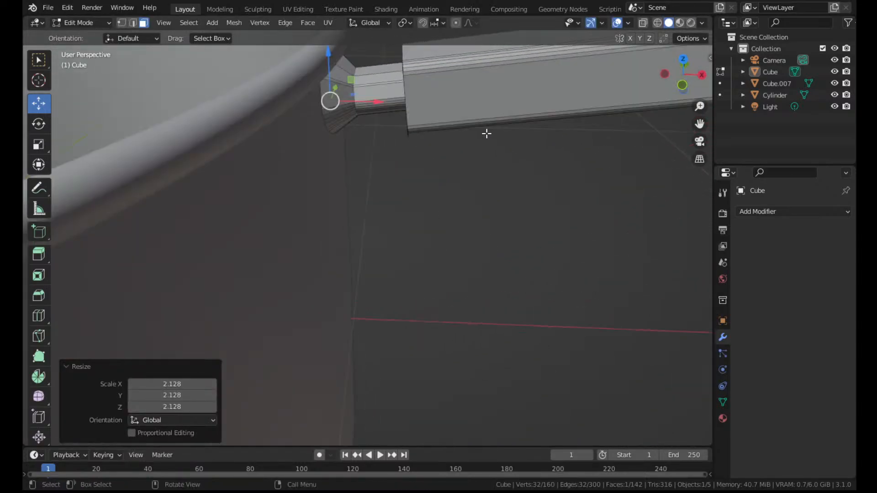
middle_drag(499, 164, 414, 109)
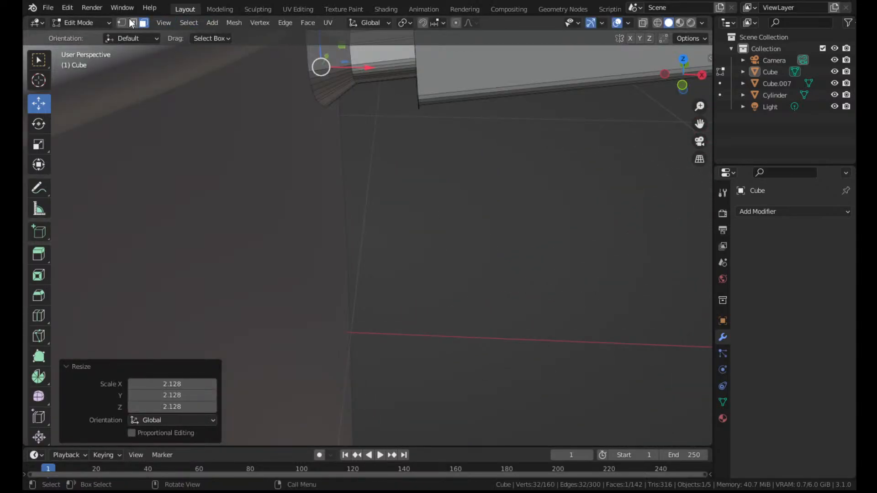
Bevel the edge loop at the base of the neck's flare with one segment, using X-ray to select it
click(645, 22)
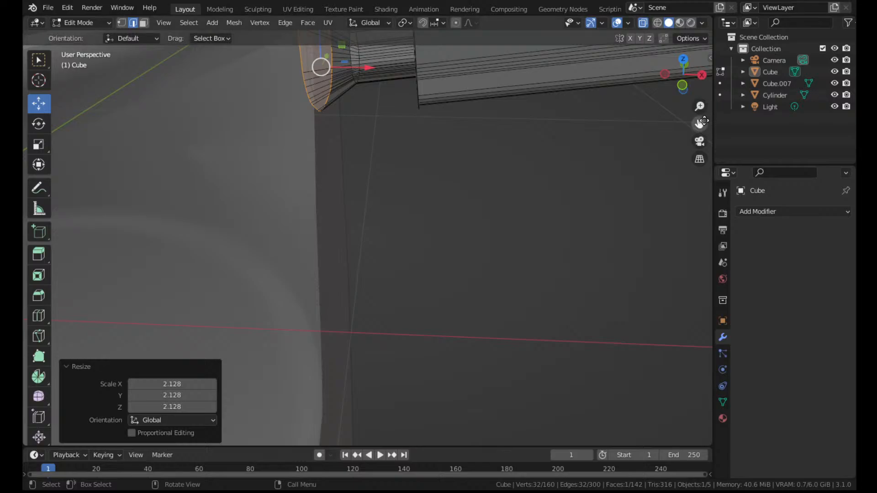
drag(704, 121, 713, 224)
middle_drag(438, 208, 451, 202)
drag(356, 123, 406, 213)
key(ctrl+b)
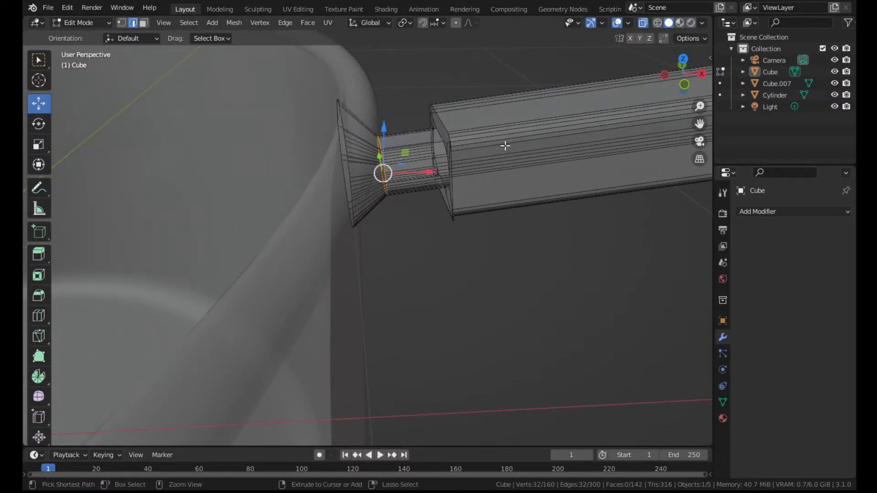
scroll(521, 132, up, 4)
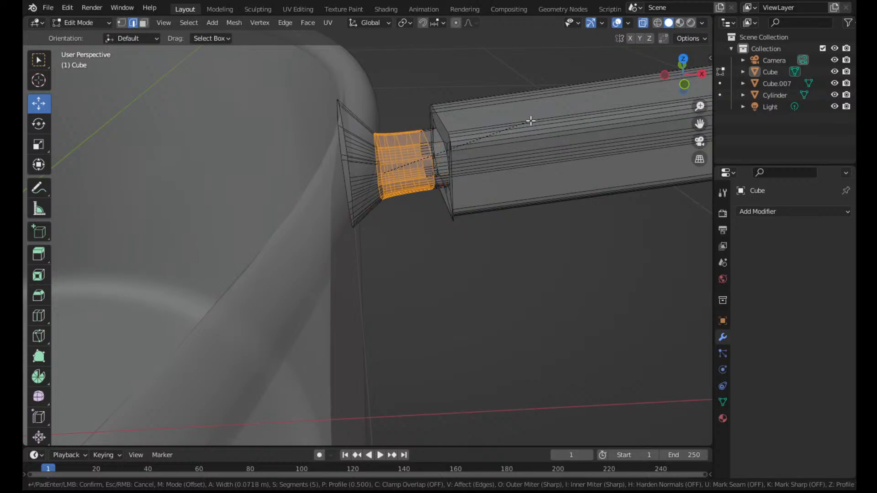
scroll(532, 121, down, 2)
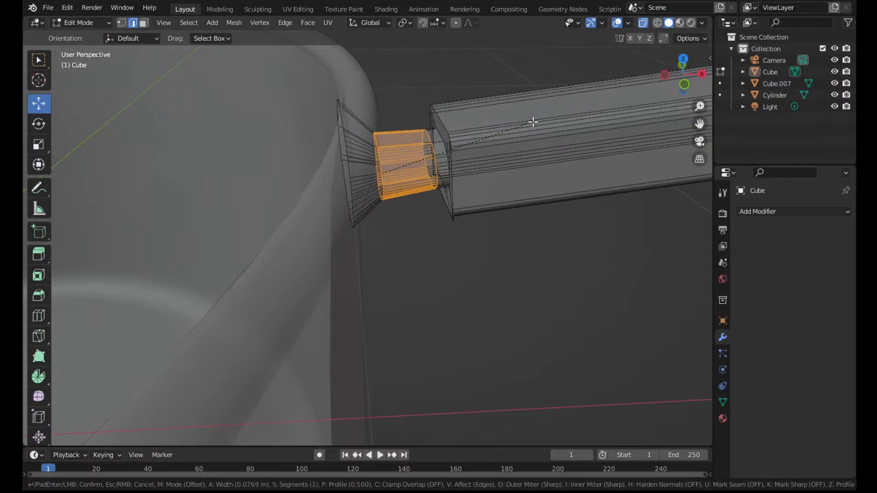
click(530, 122)
key(Tab)
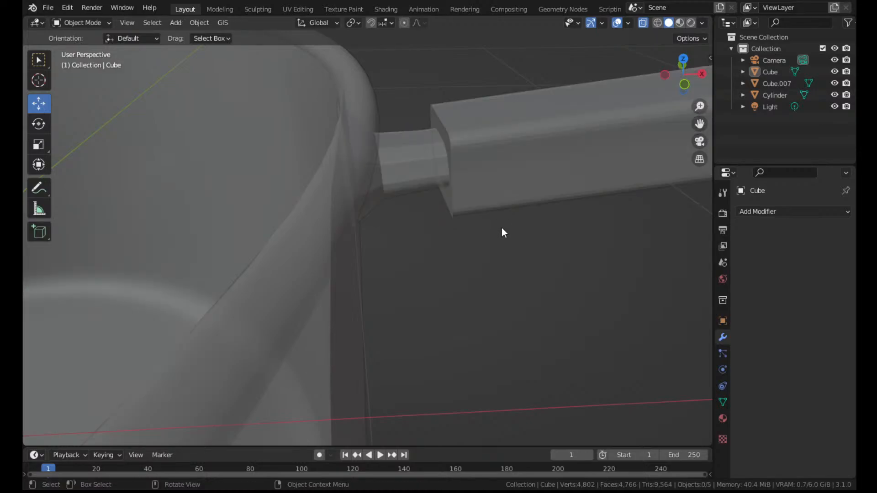
Bevel the edge loop nearest the flare about 0.05 m with one segment, turn X-ray off and select the handle
key(Tab)
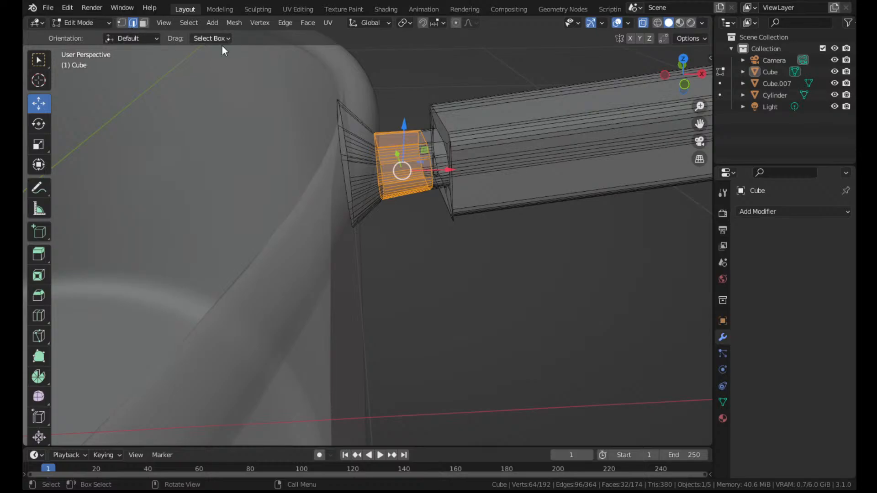
middle_drag(413, 170, 404, 167)
drag(360, 123, 398, 234)
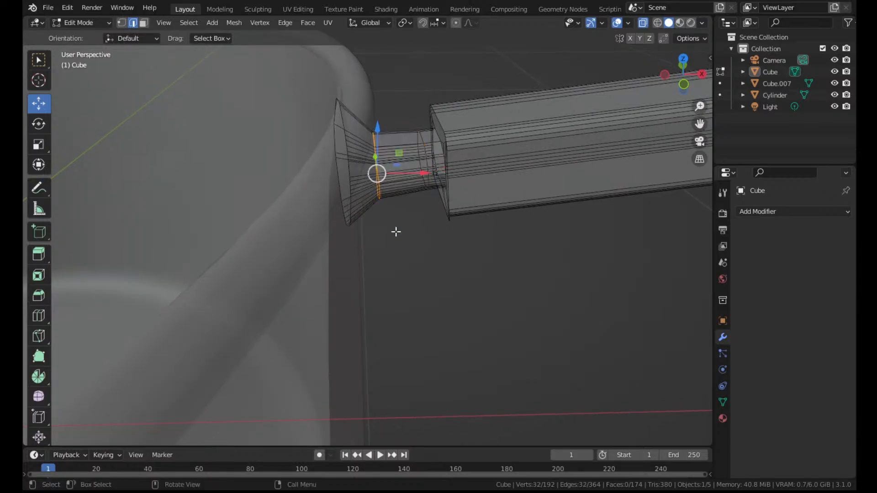
key(ctrl+b)
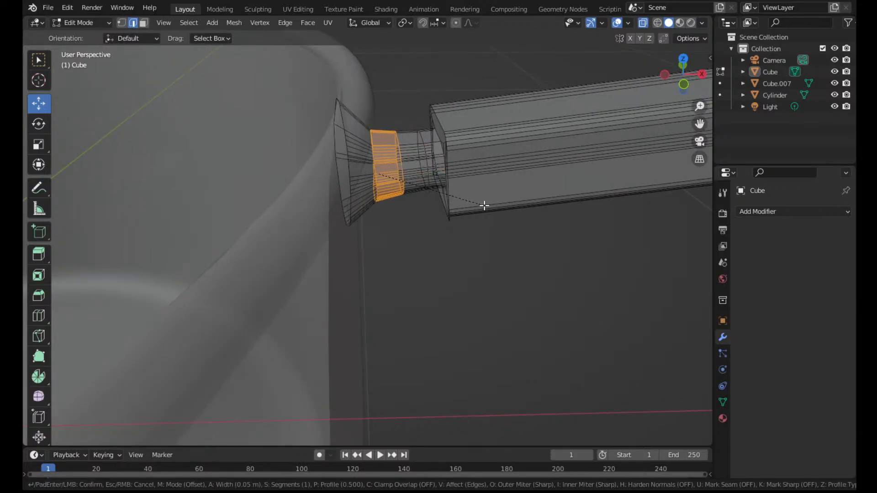
click(483, 201)
key(Tab)
middle_drag(509, 196, 479, 201)
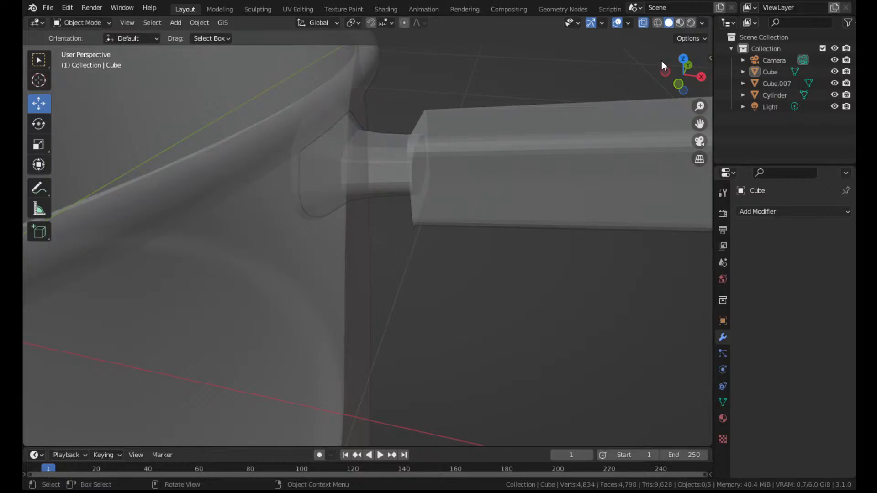
click(642, 27)
middle_drag(460, 144, 481, 145)
click(481, 145)
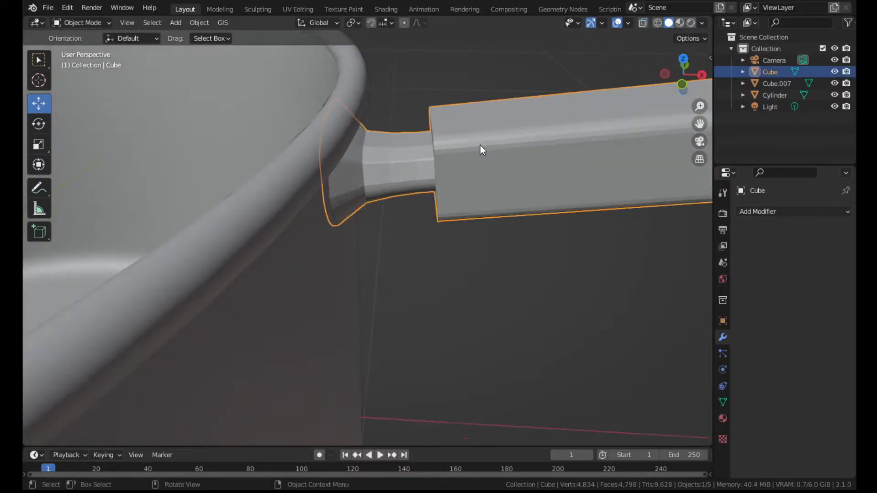
Shade the handle smooth and enable Auto Smooth at 30°
right_click(481, 145)
click(481, 145)
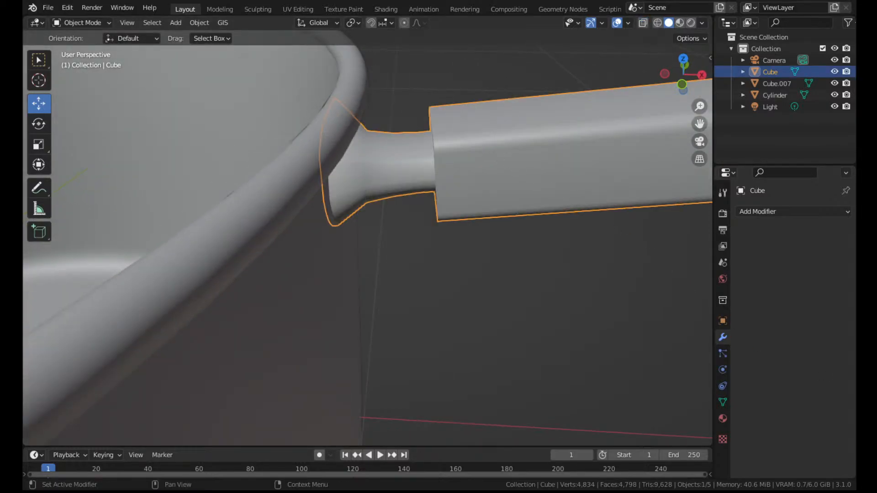
click(723, 402)
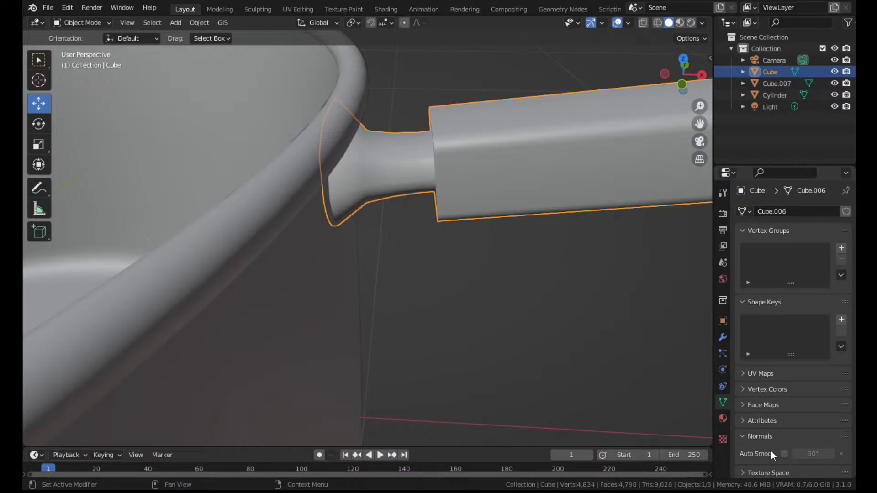
click(784, 454)
key(alt+a)
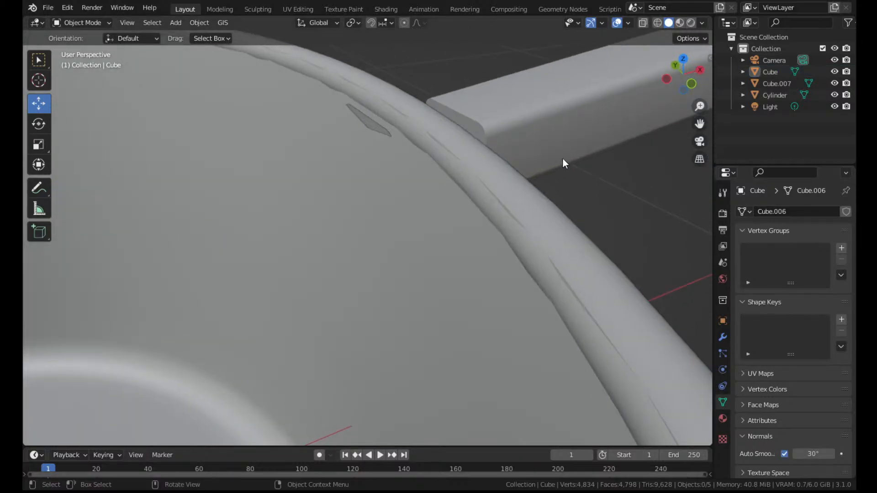
Rotate the handle slightly to adjust its tilt relative to the pot, and return to the Move tool
click(563, 163)
scroll(522, 157, down, 3)
click(38, 124)
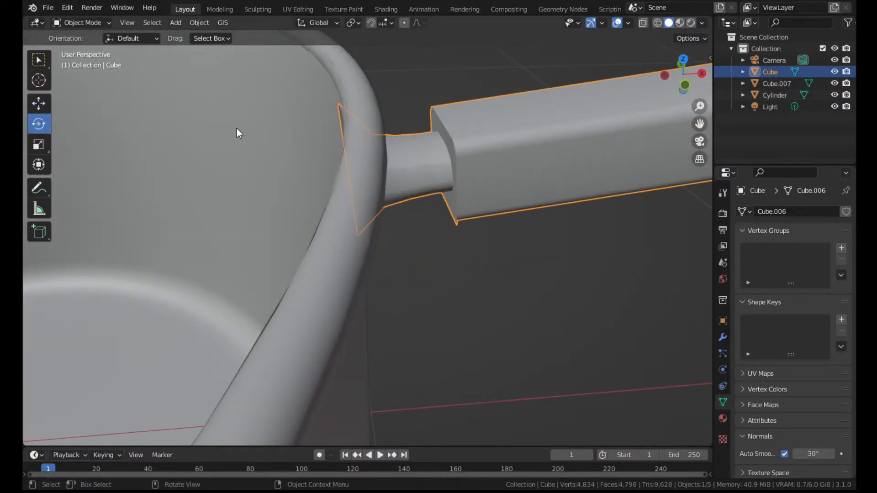
middle_drag(236, 128, 537, 134)
drag(549, 138, 585, 147)
click(39, 104)
click(445, 103)
mouse_move(445, 103)
middle_down()
mouse_move(483, 101)
mouse_move(382, 84)
mouse_move(349, 90)
mouse_move(407, 130)
mouse_move(437, 117)
middle_up()
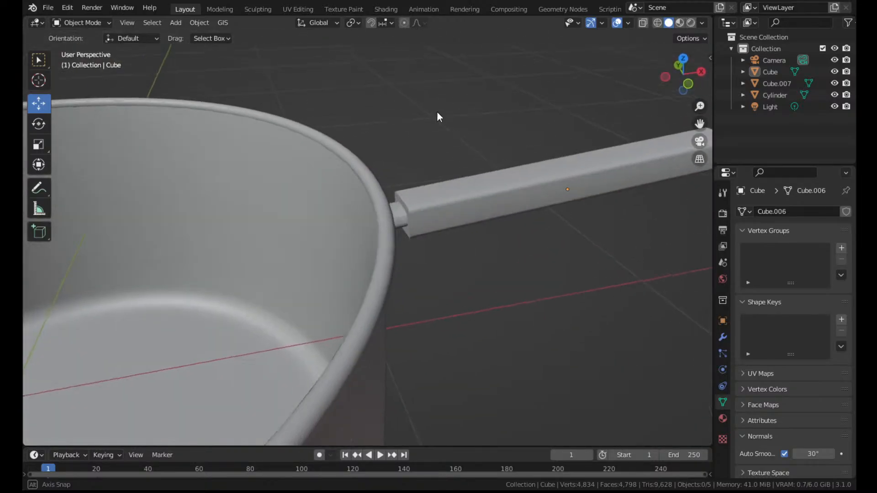
Try a Boolean of the handle on the pot with Bool Tool, set to Union with the Exact solver
click(444, 211)
shift+click(328, 307)
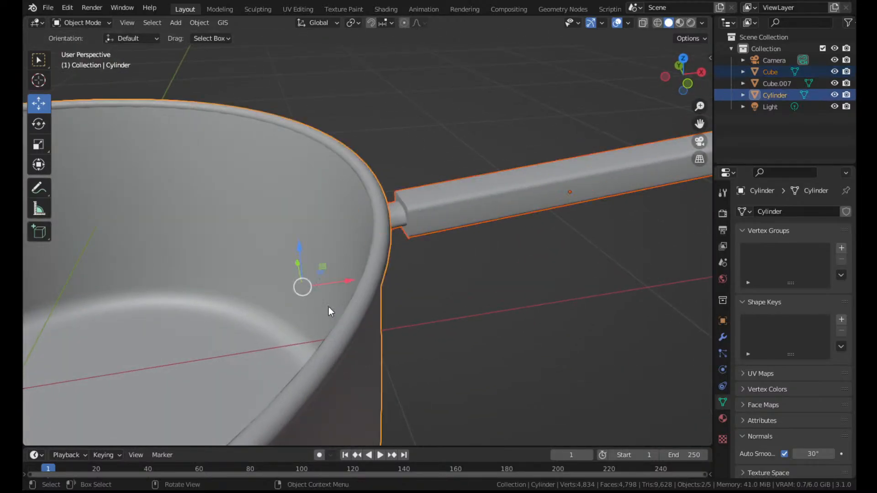
key(ctrl+KP_Subtract)
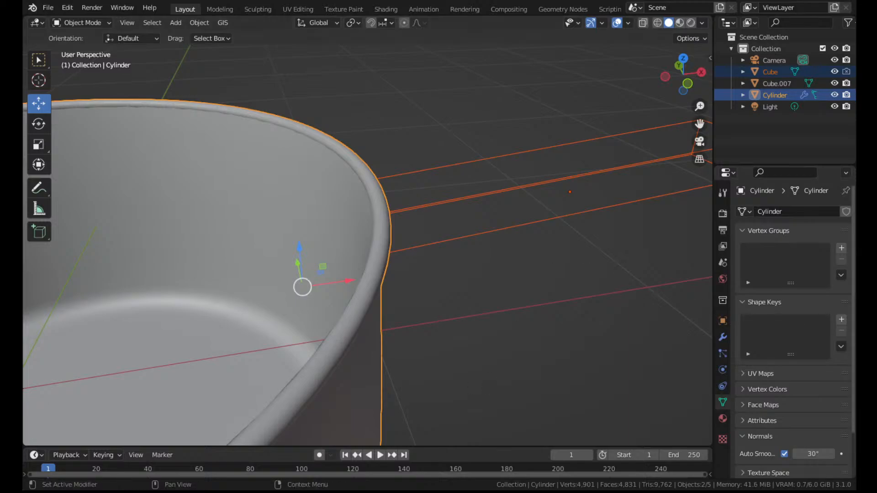
click(723, 337)
click(794, 248)
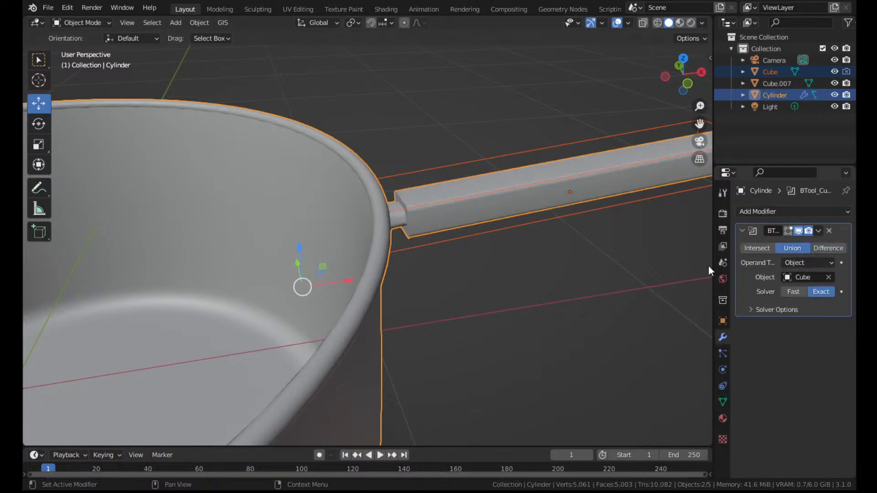
click(544, 295)
middle_drag(544, 294, 477, 269)
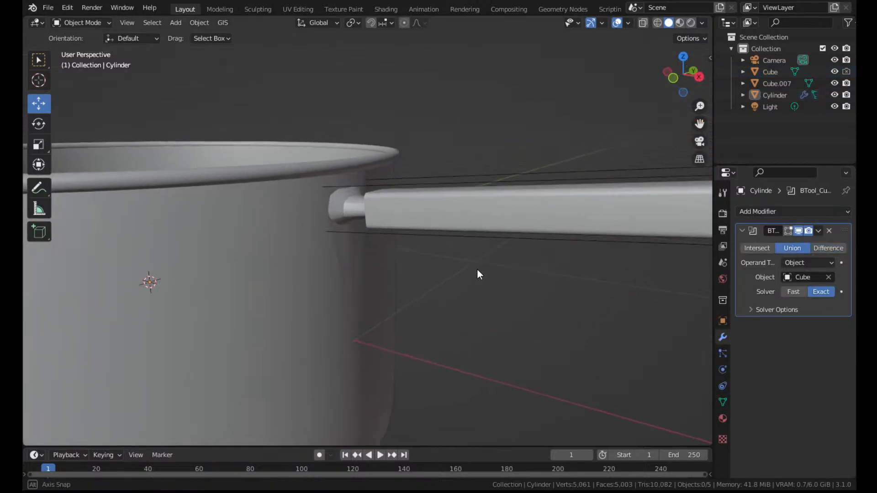
Apply the pot's Union modifier and delete the leftover handle object
click(820, 231)
click(777, 243)
click(402, 185)
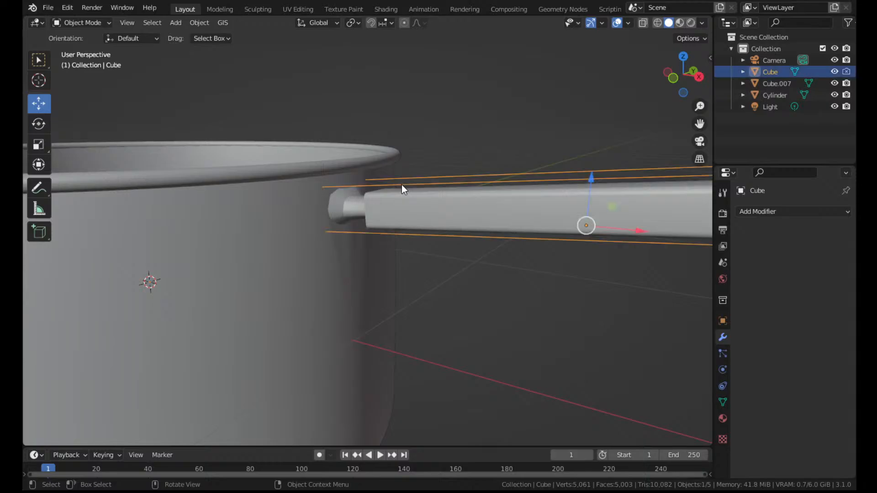
key(Delete)
In Edit Mode, select the merged pot's edges where the handle's flared neck meets the wall
click(248, 207)
key(Tab)
mouse_move(378, 208)
middle_down()
mouse_move(411, 227)
mouse_move(384, 197)
middle_up()
scroll(384, 197, up, 5)
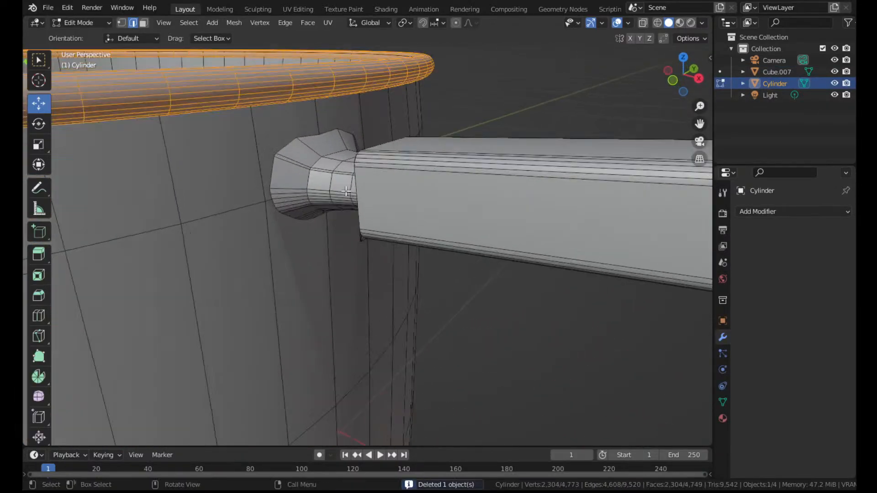
click(211, 133)
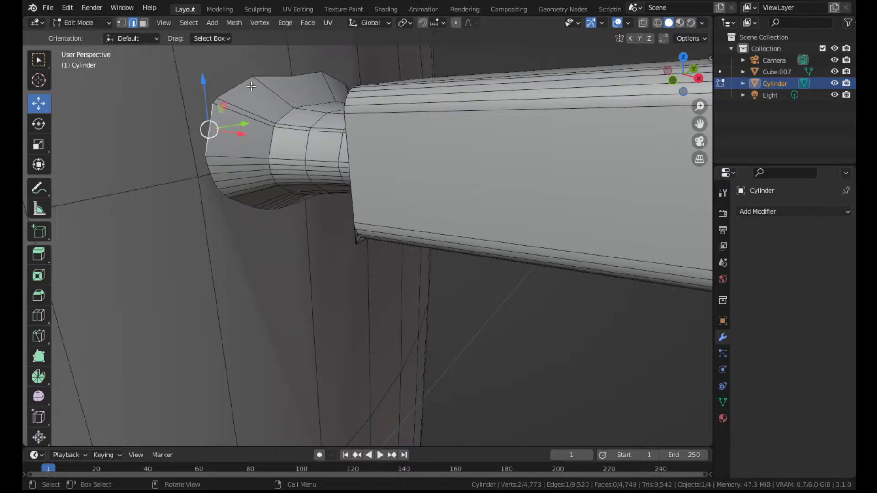
drag(699, 124, 494, 154)
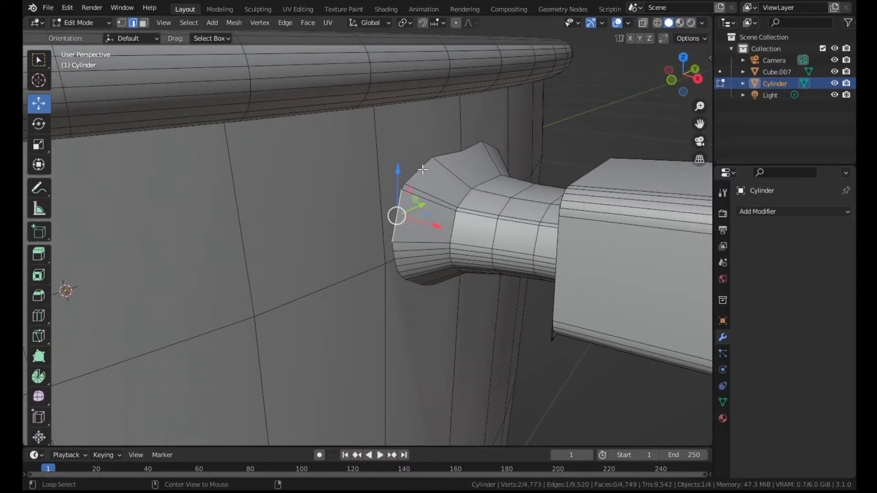
alt+click(457, 159)
alt+click(472, 145)
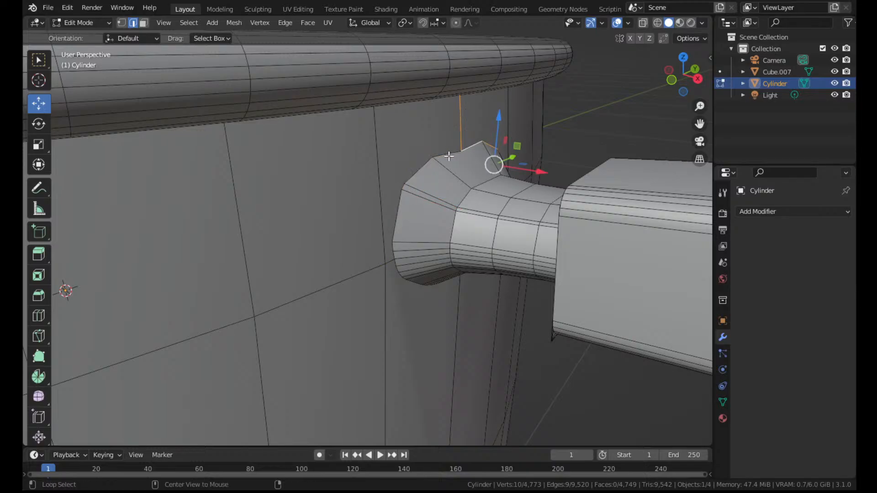
alt+shift+click(449, 152)
middle_drag(456, 204, 407, 215)
alt+shift+click(402, 217)
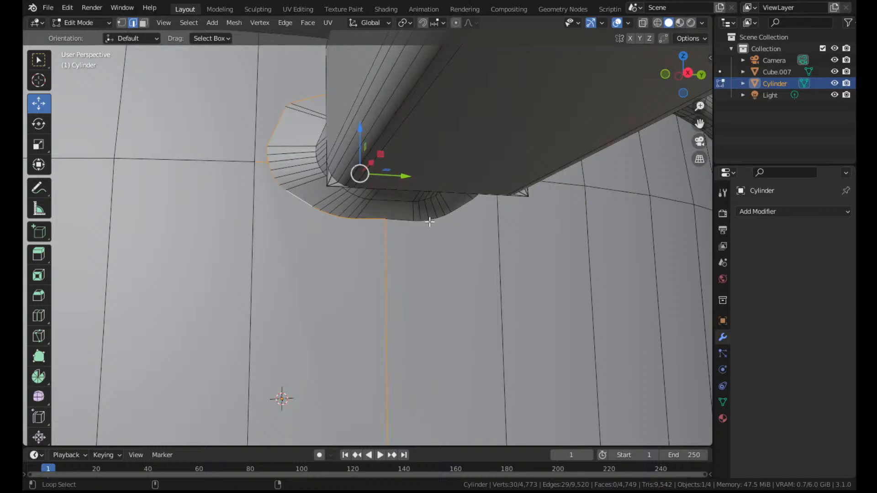
Remove the stray pot wall edges from the selection, keeping only the outline around the flare
ctrl+drag(337, 262, 408, 294)
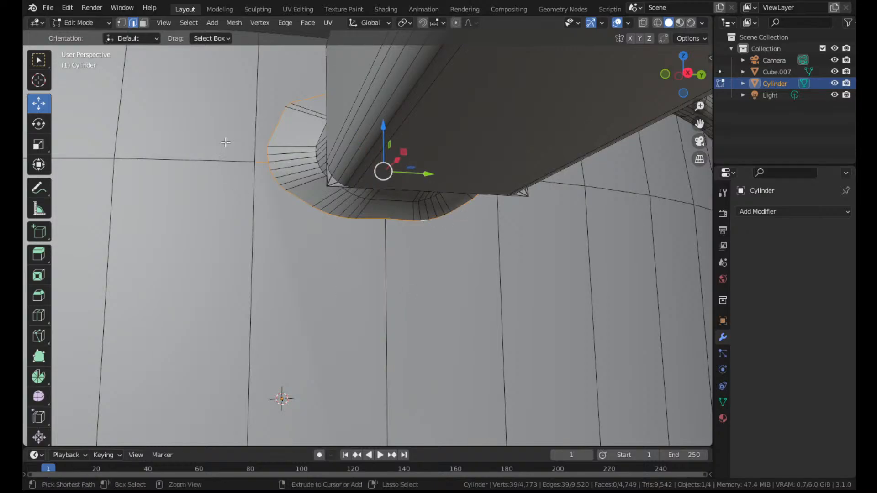
ctrl+drag(229, 143, 259, 179)
middle_drag(275, 185, 403, 206)
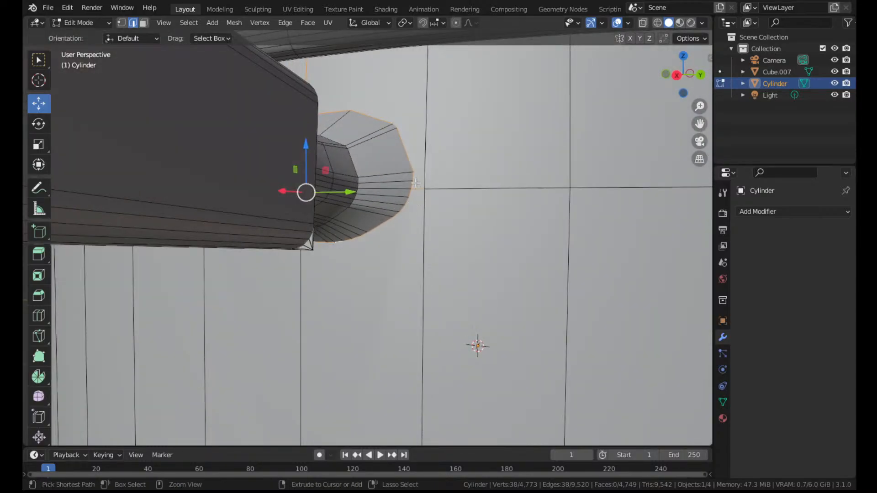
ctrl+drag(416, 183, 422, 195)
middle_drag(433, 171, 431, 187)
ctrl+drag(287, 88, 311, 112)
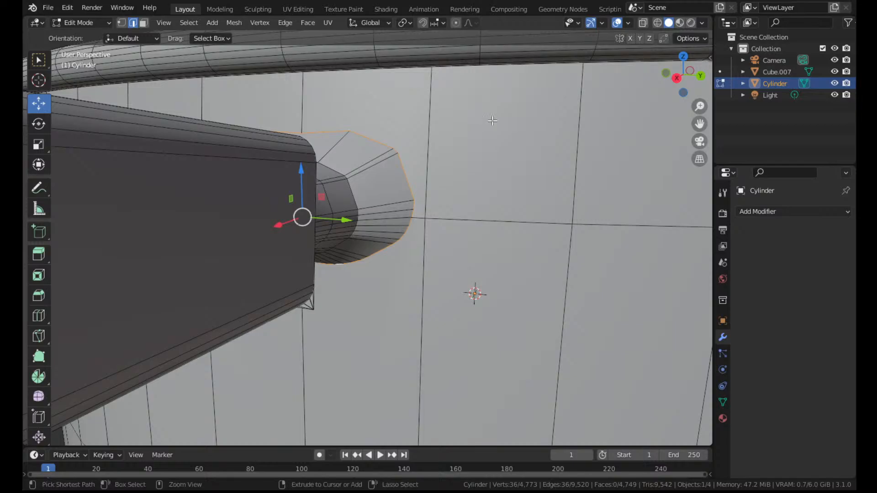
Try a one-segment bevel of about 0.01 m on the outline where the flare joins the pot
key(ctrl+b)
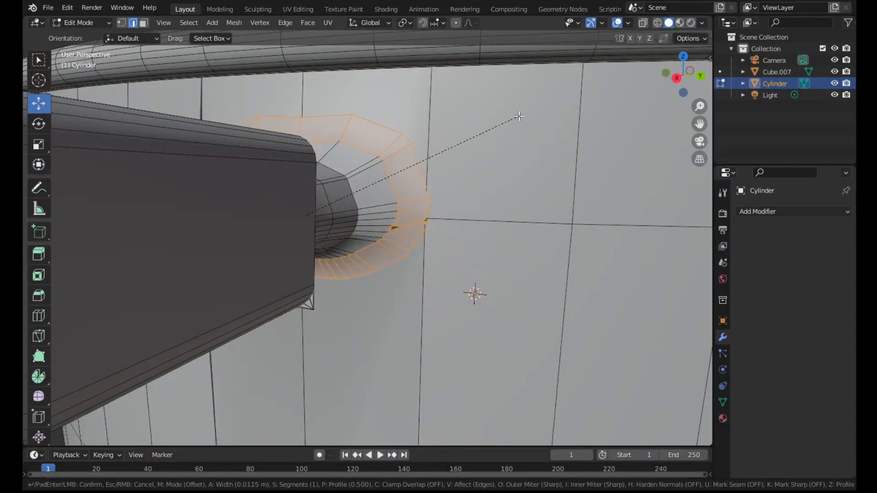
click(513, 117)
key(Tab)
scroll(511, 136, down, 2)
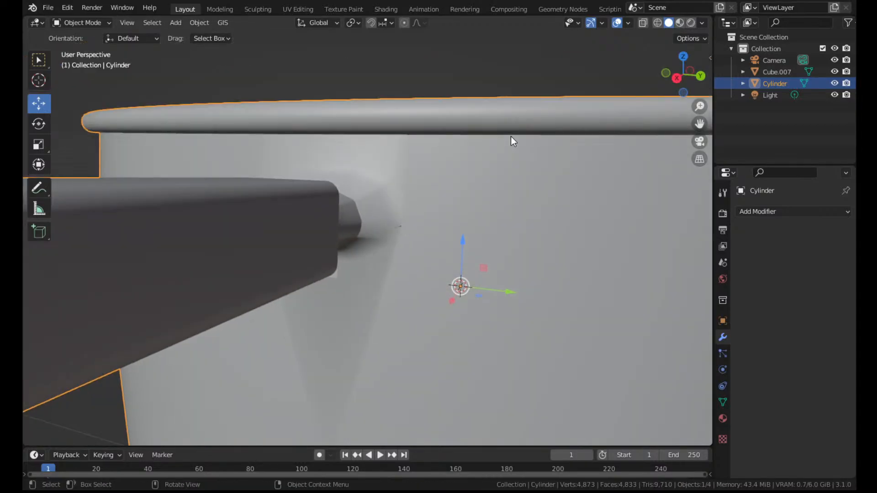
middle_drag(511, 136, 82, 169)
scroll(449, 201, up, 3)
Undo the bevel around the flare and return to Object Mode with nothing selected
key(ctrl+z)
key(ctrl+z)
key(Tab)
click(152, 173)
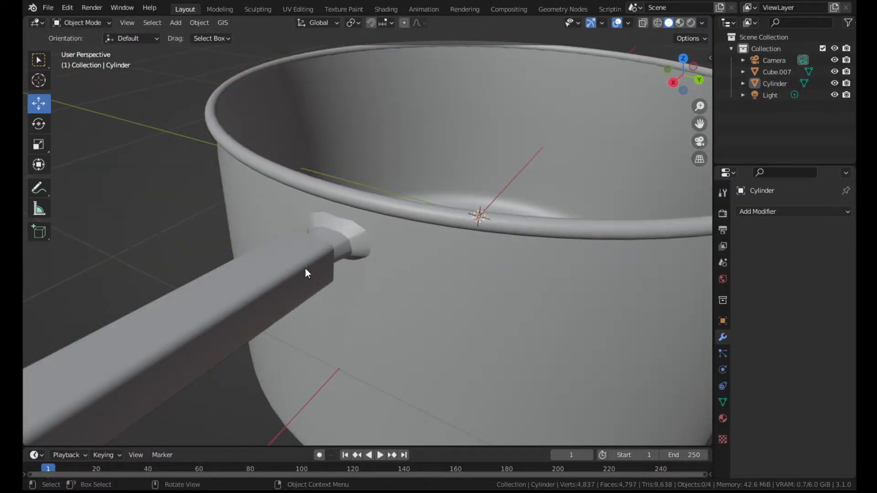
Try to select the handle's linked geometry within the merged pot mesh in Edit Mode
scroll(361, 281, down, 5)
mouse_move(361, 280)
middle_down()
mouse_move(333, 270)
mouse_move(519, 215)
mouse_move(425, 284)
mouse_move(437, 165)
middle_up()
click(431, 216)
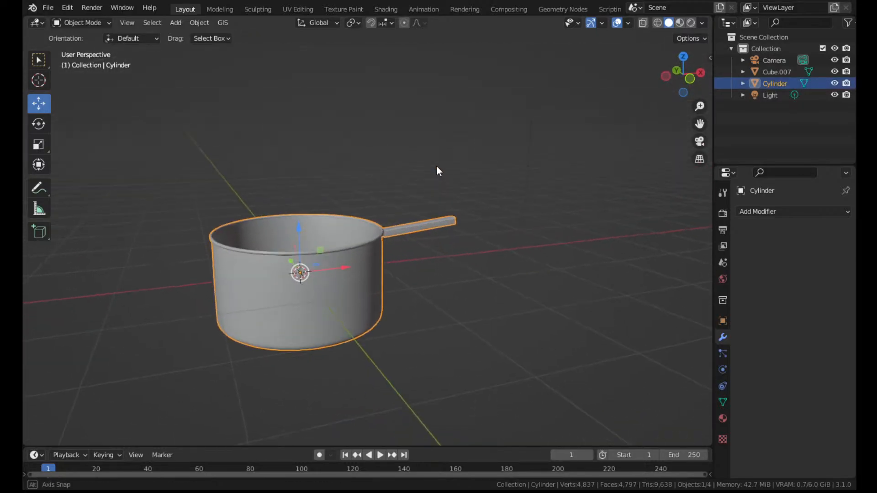
key(Tab)
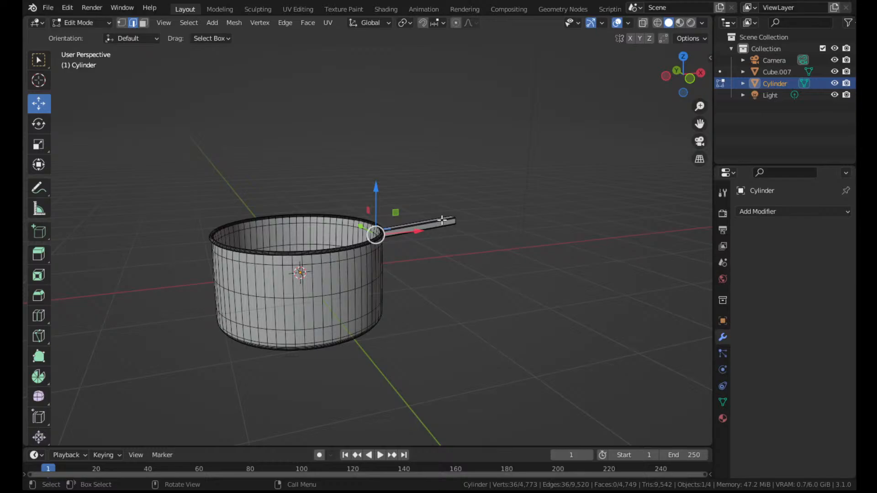
key(ctrl+l)
middle_drag(442, 220, 415, 269)
Undo the edge selections and the Boolean union, back to the separate handle object being selected
key(ctrl+z)
key(ctrl+z)
key(ctrl+z)
key(ctrl+z)
key(ctrl+z)
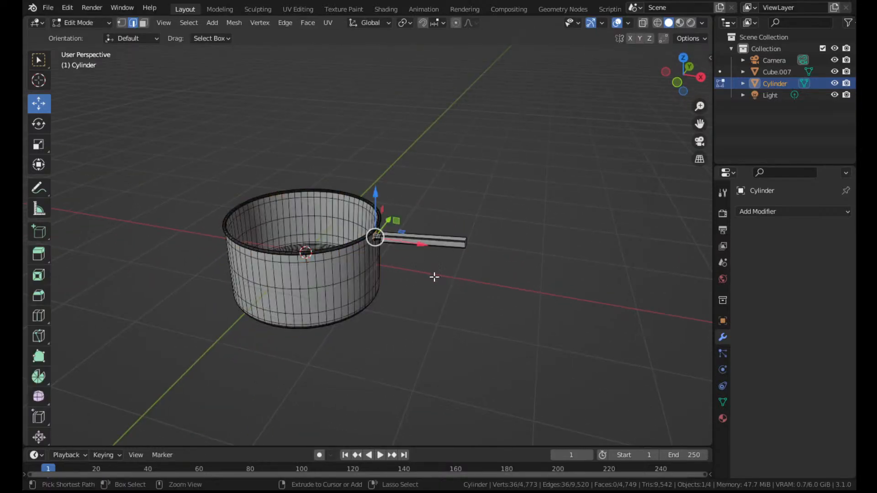
key(ctrl+z)
key(ctrl+z)
key(ctrl+z)
key(ctrl+z)
key(ctrl+z)
key(ctrl+z)
key(ctrl+z)
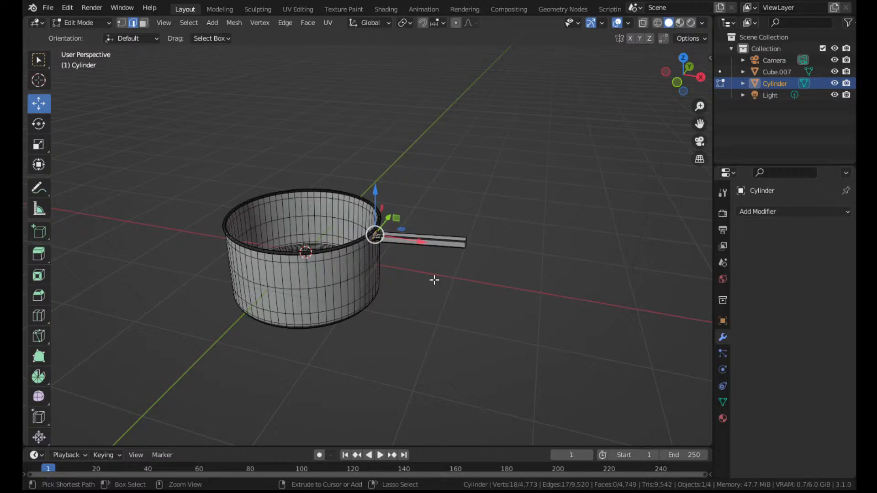
key(ctrl+z)
key(ctrl+z)
key(ctrl+z)
key(ctrl+z)
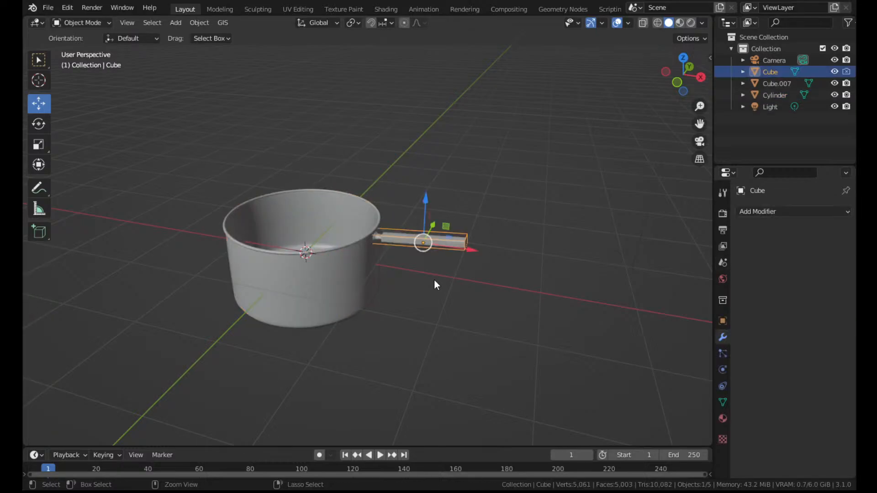
key(ctrl+z)
key(ctrl+z)
key(ctrl+z)
key(ctrl+z)
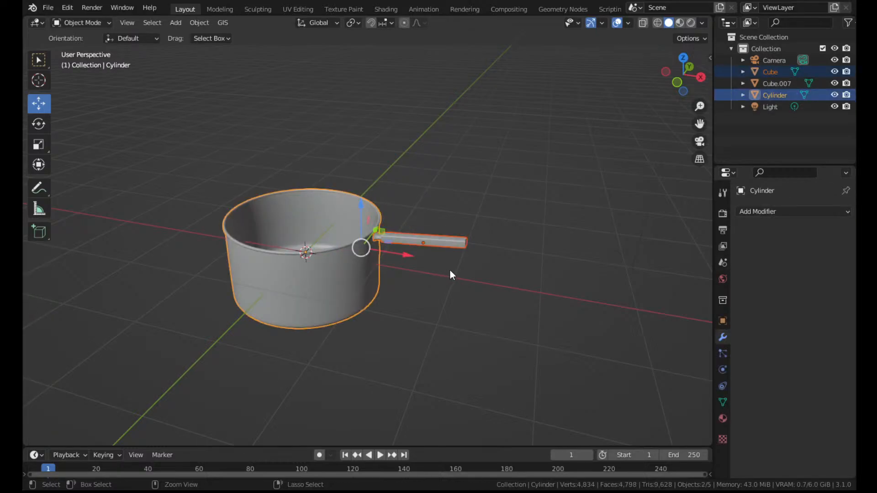
key(ctrl+z)
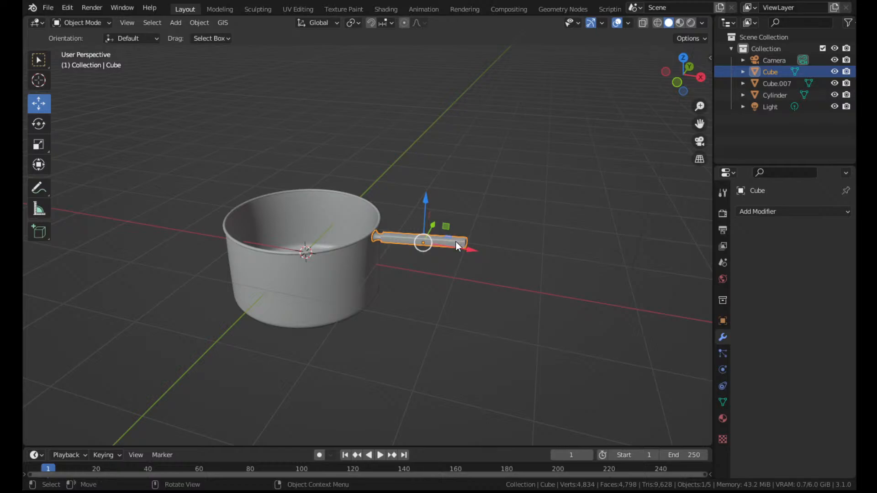
Scale the handle up by about 1.97 and move it outward along X, clear of the pot's interior
key(s)
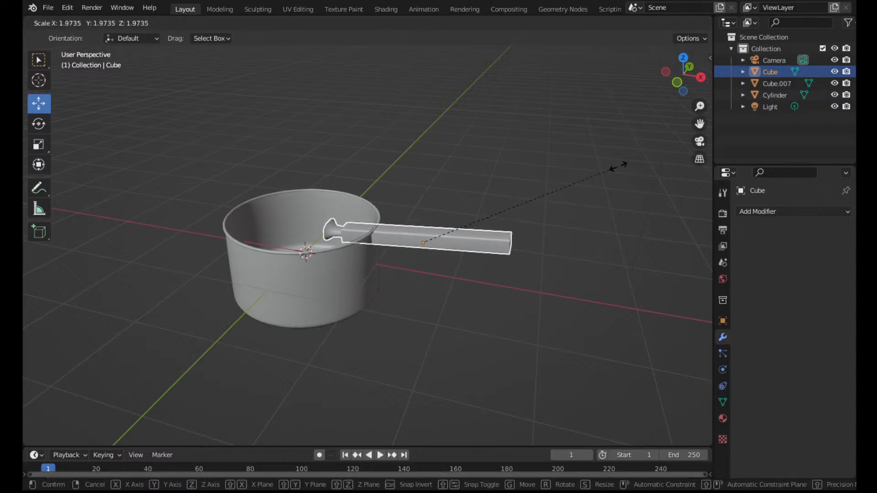
click(619, 167)
middle_drag(558, 192, 467, 227)
drag(467, 254, 525, 257)
click(550, 193)
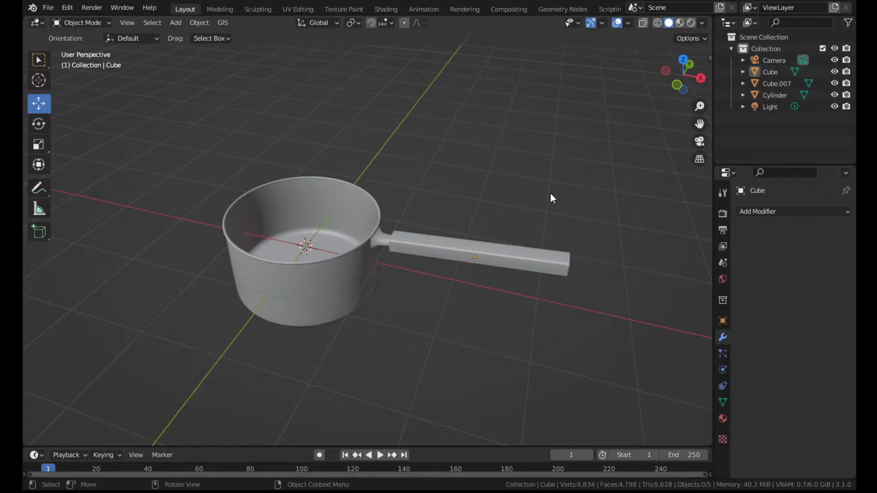
Lower the enlarged handle by about 0.04 m along Z, below the pot's rim
middle_drag(551, 193, 507, 155)
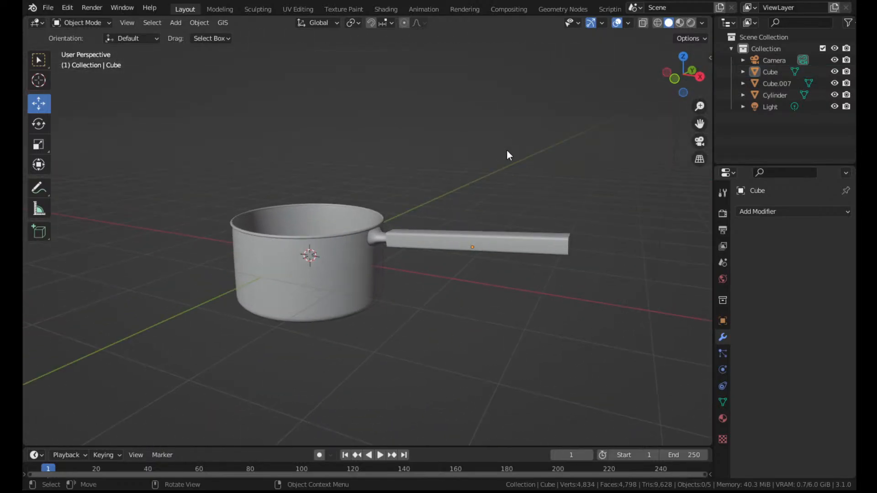
scroll(486, 196, up, 5)
click(481, 229)
middle_drag(482, 229, 531, 228)
scroll(604, 243, down, 3)
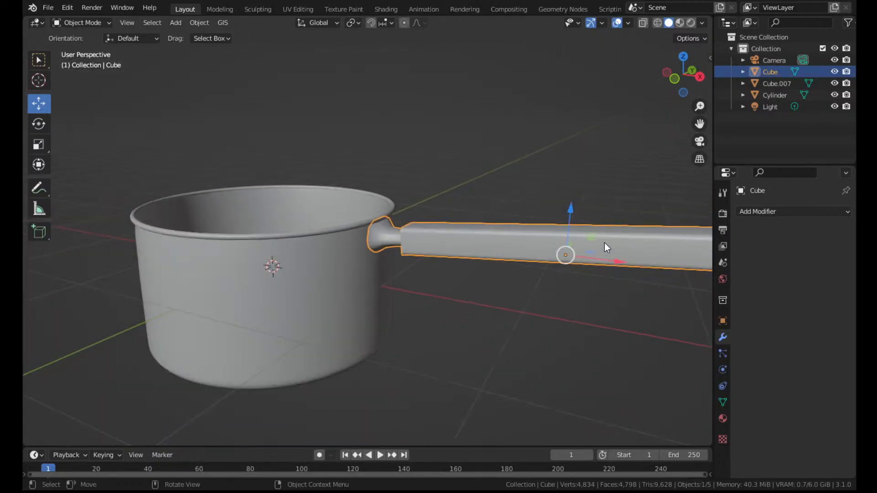
drag(571, 209, 527, 196)
middle_drag(526, 197, 539, 155)
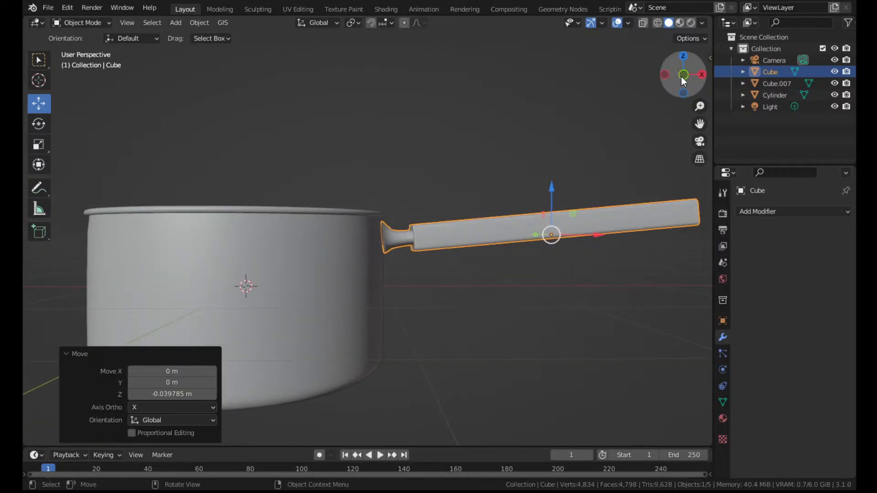
In the back orthographic view, nudge the handle along X so its flare sits against the pot wall
click(684, 75)
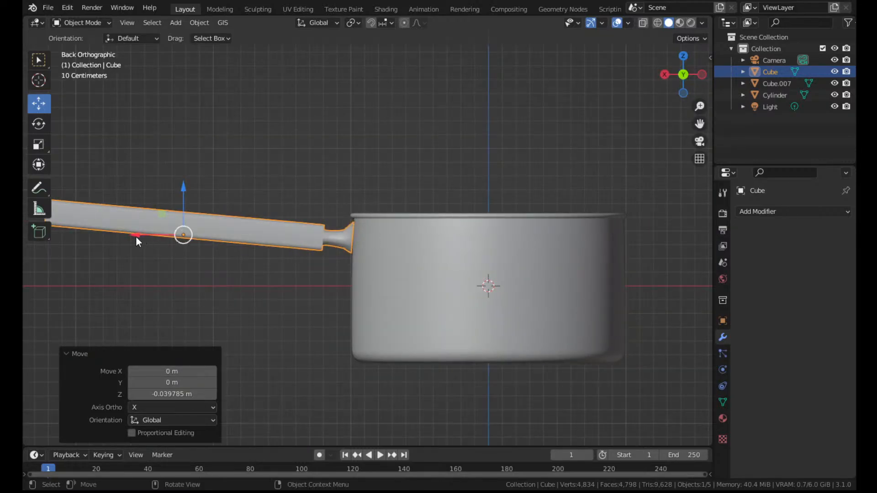
drag(136, 236, 141, 237)
click(276, 119)
scroll(421, 150, up, 4)
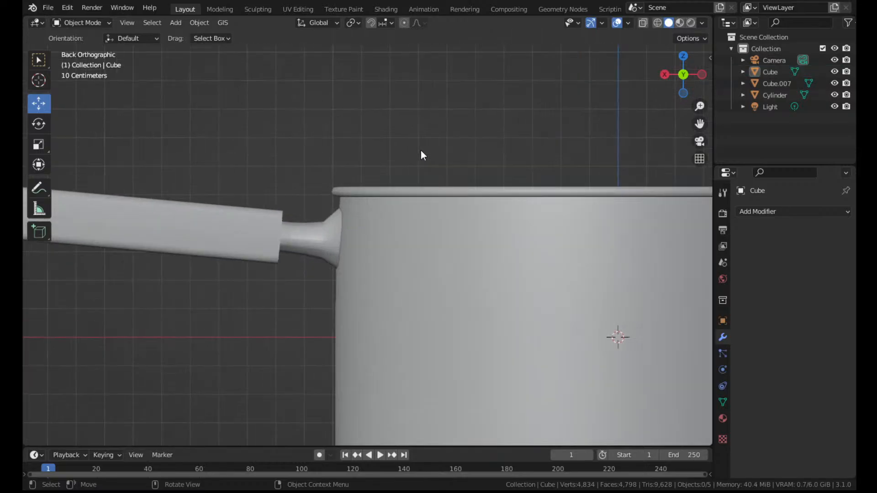
Nudge the selected handle slightly along X at the pot wall
middle_drag(421, 150, 237, 241)
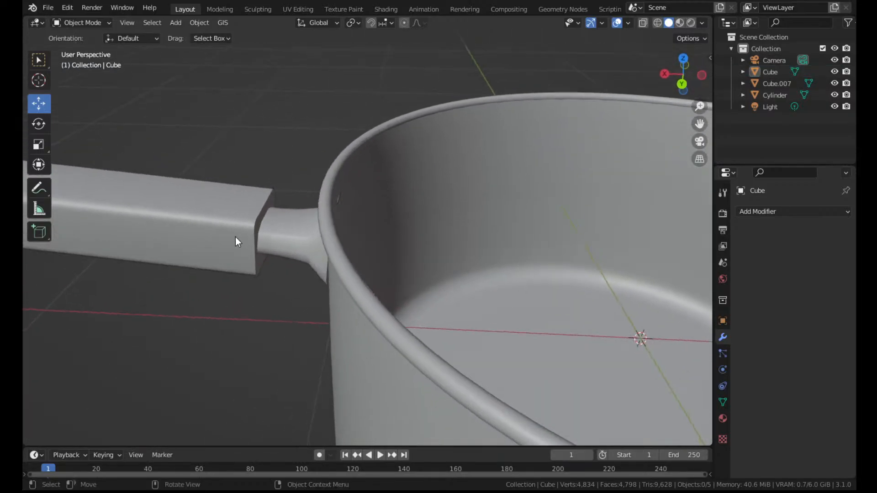
click(236, 237)
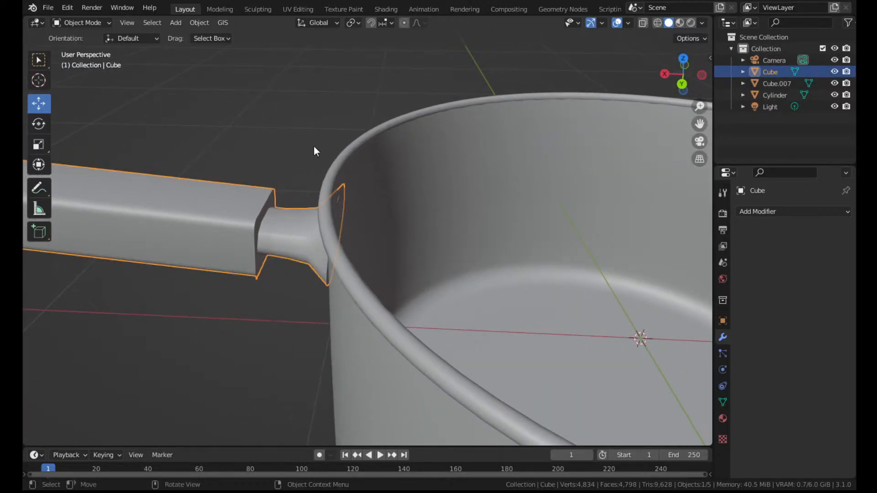
scroll(320, 154, down, 2)
key(g)
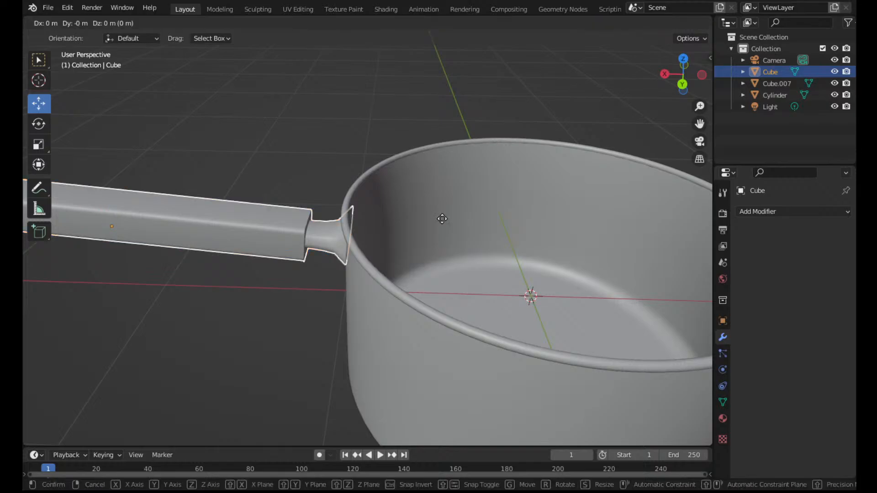
key(x)
click(440, 218)
click(375, 140)
Join the handle to the pot with a Boolean modifier set to Union and apply the modifier
middle_drag(388, 137, 356, 284)
click(350, 281)
shift+click(471, 281)
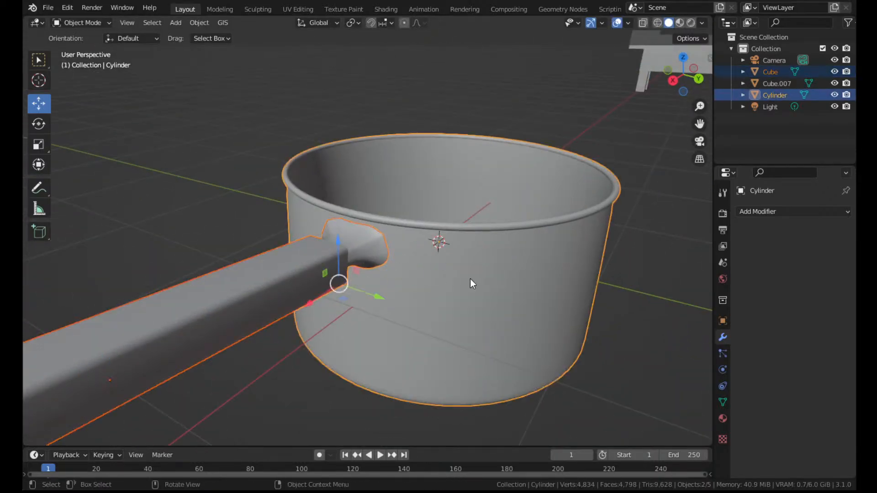
key(ctrl+KP_Subtract)
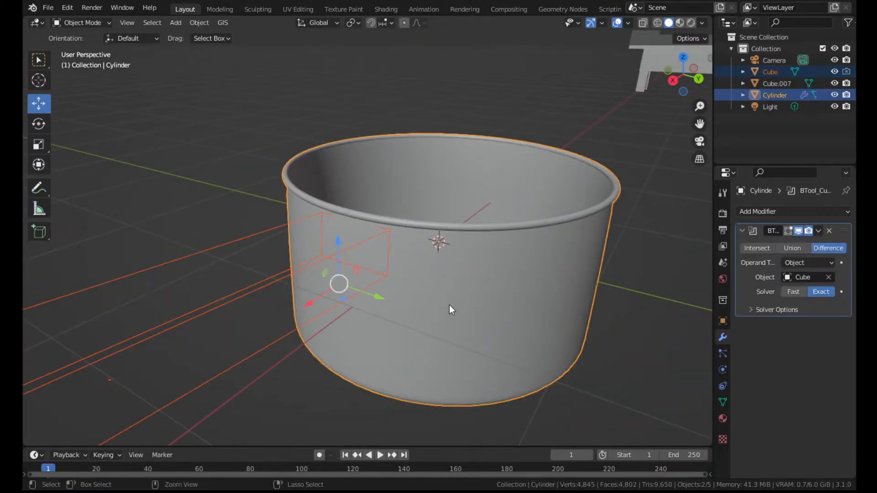
click(790, 248)
click(818, 230)
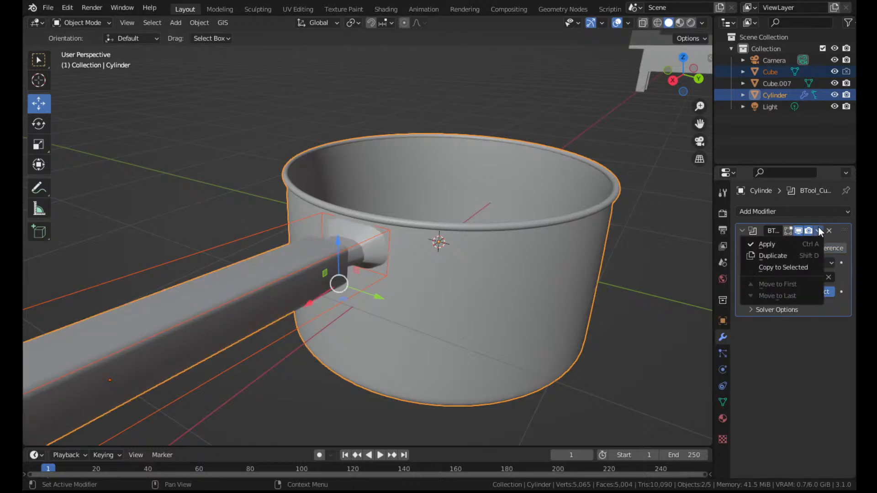
click(780, 245)
Delete the leftover handle object used as the Boolean operand
key(alt+a)
click(203, 246)
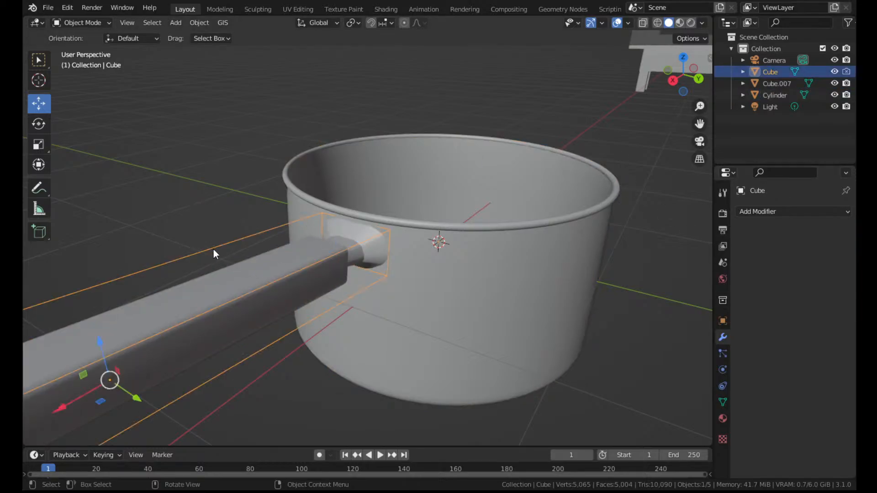
key(Delete)
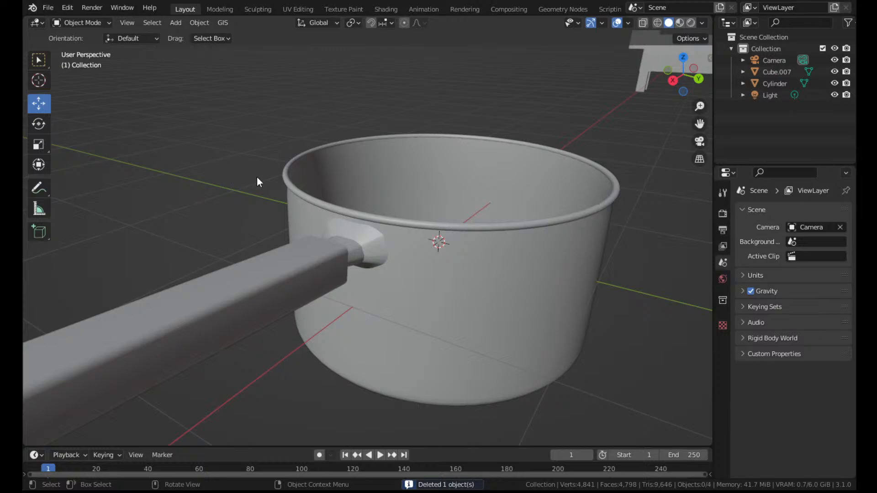
Add a cylinder mesh with 32 vertices, 1 m radius and 2 m depth at the pot's centre
middle_drag(256, 177, 416, 204)
scroll(385, 178, down, 4)
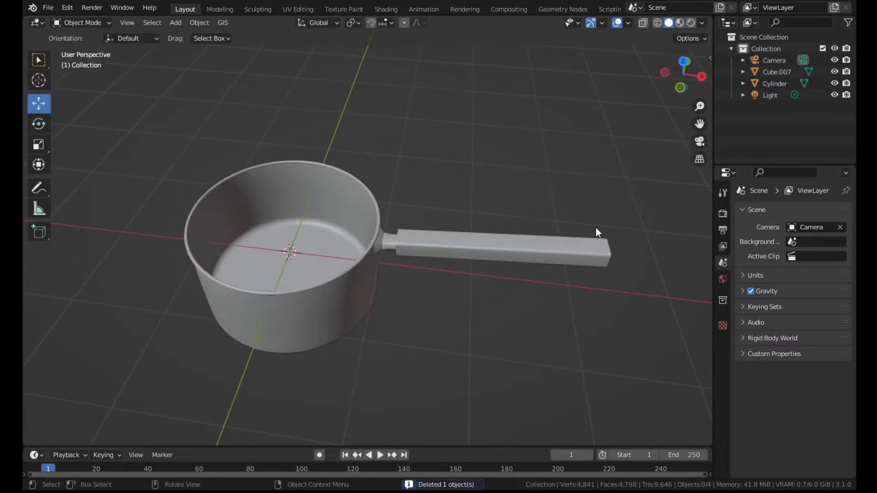
middle_drag(596, 228, 613, 262)
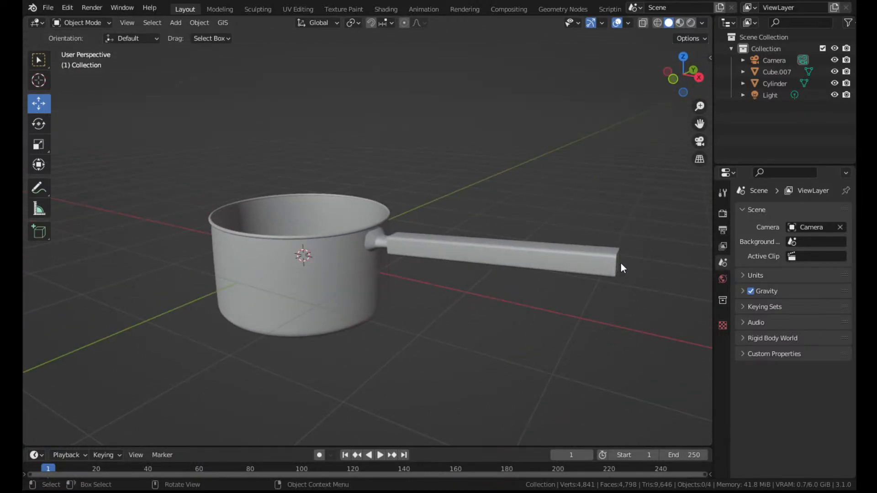
middle_drag(385, 266, 397, 208)
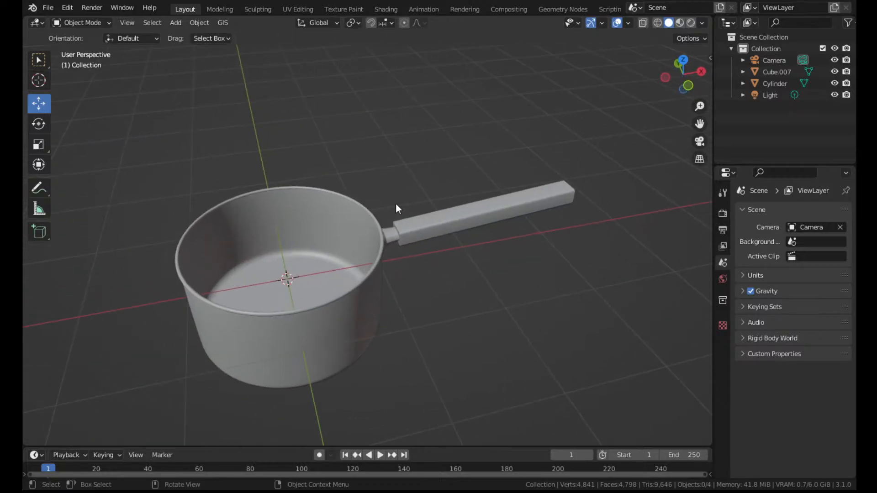
click(177, 24)
mouse_move(204, 39)
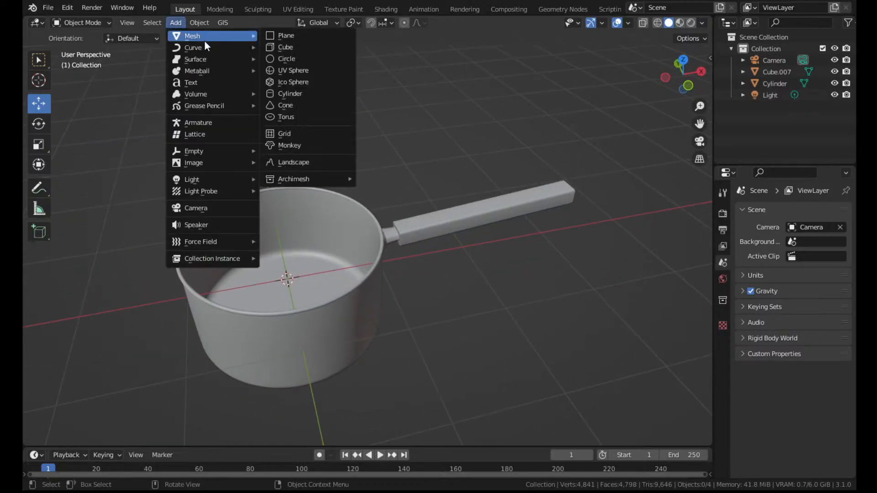
click(292, 94)
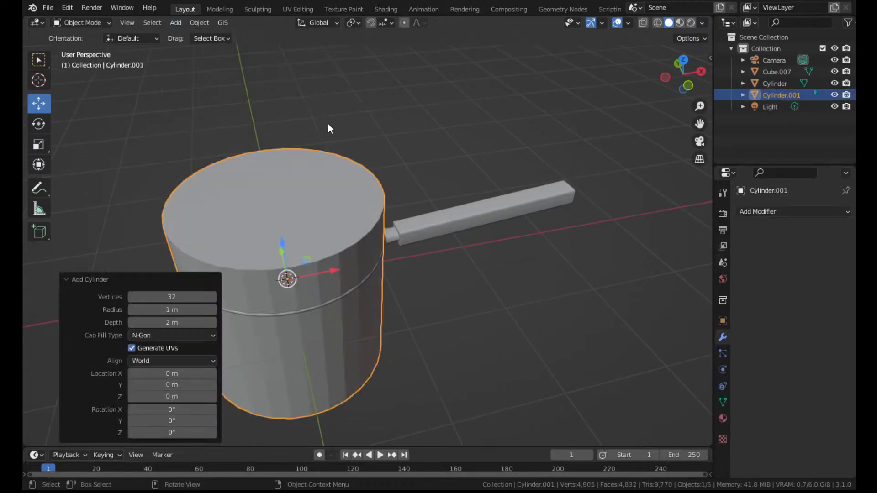
Delete the cylinder's side and bottom faces in Edit Mode, keeping only the top disc
key(Tab)
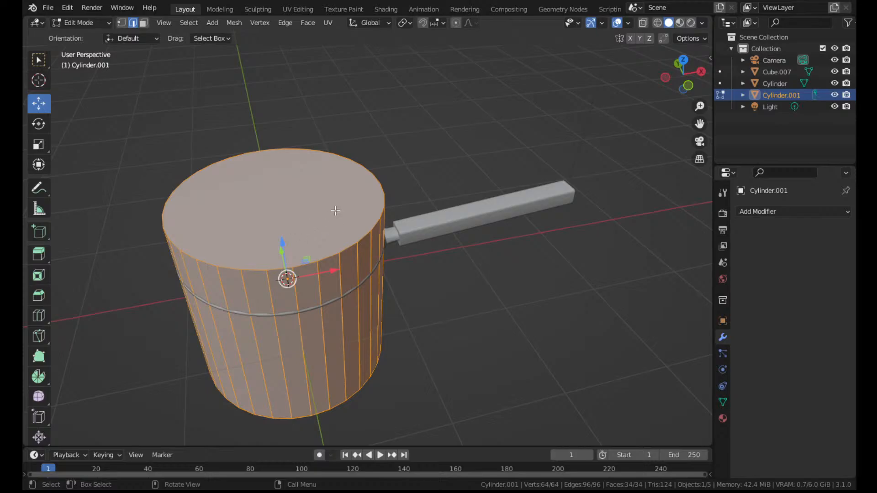
click(687, 85)
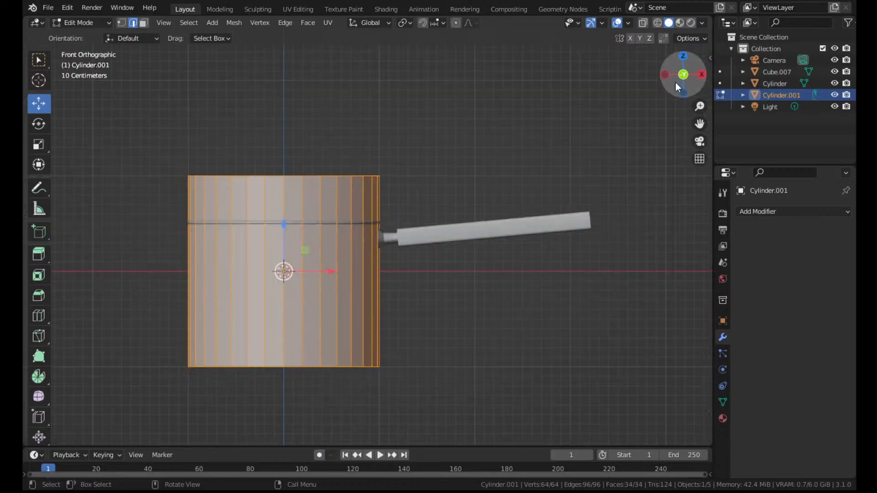
click(143, 23)
click(643, 23)
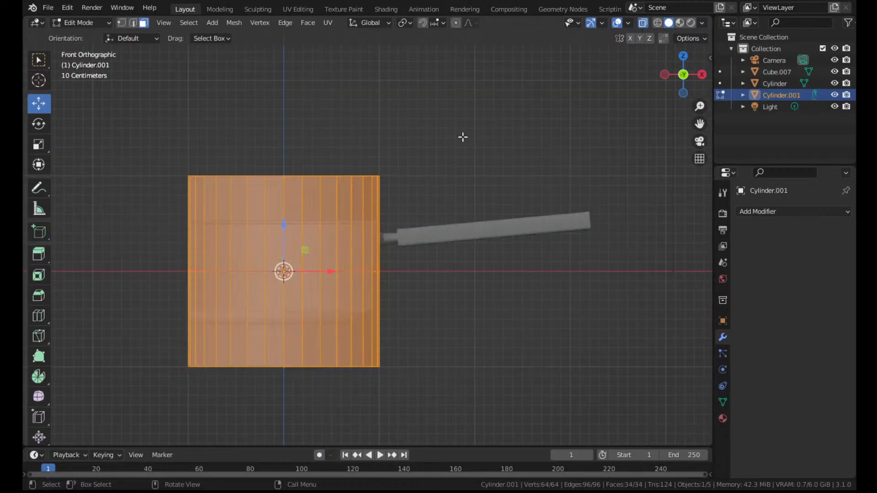
key(alt+a)
drag(94, 238, 478, 393)
key(x)
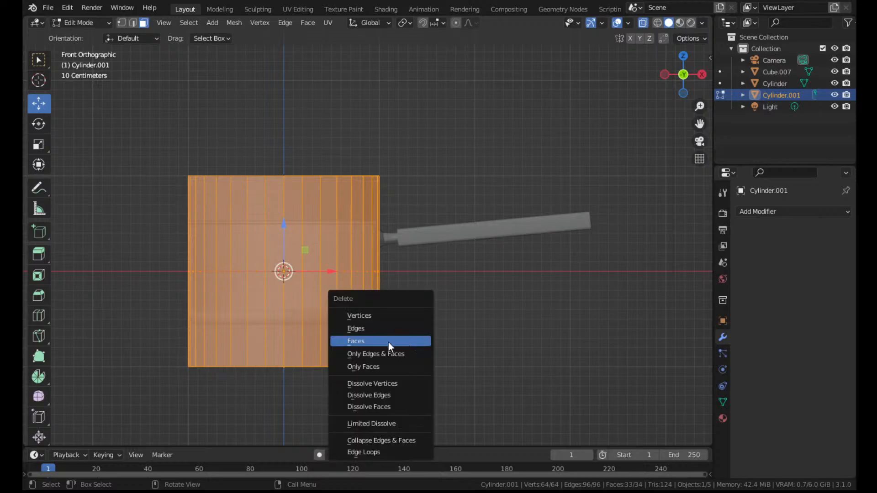
click(388, 341)
key(Tab)
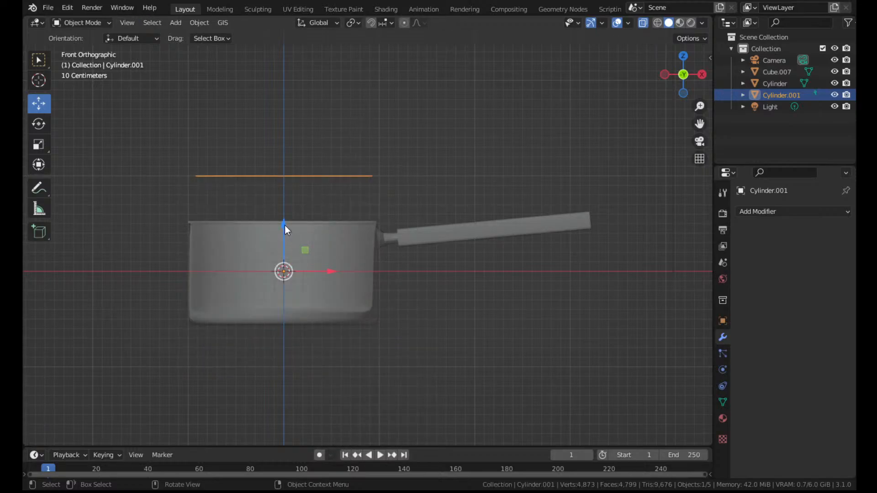
Lower the disc along Z to sit inside the pot below its rim, and switch the viewport to Material Preview shading
drag(284, 226, 284, 304)
key(Tab)
middle_drag(352, 189, 514, 141)
click(679, 23)
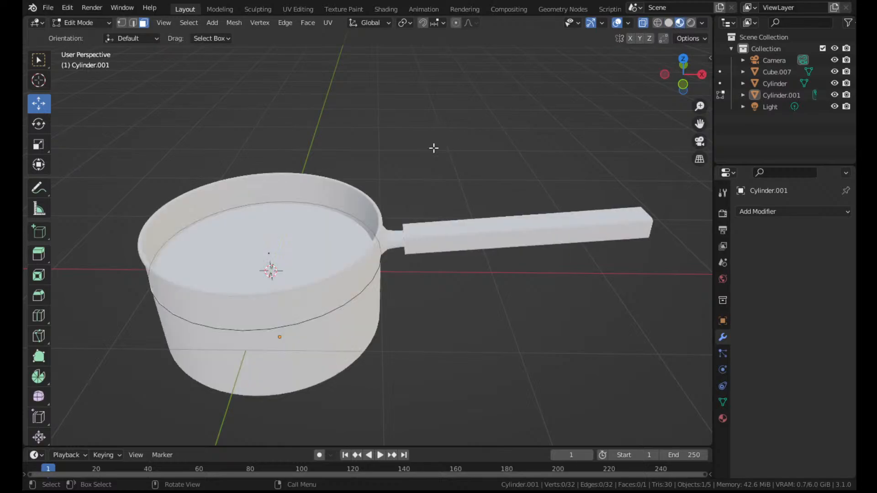
middle_drag(434, 147, 482, 142)
middle_drag(420, 215, 281, 264)
Scale the disc object down to 0.981 so its edge fits within the pot wall
key(a)
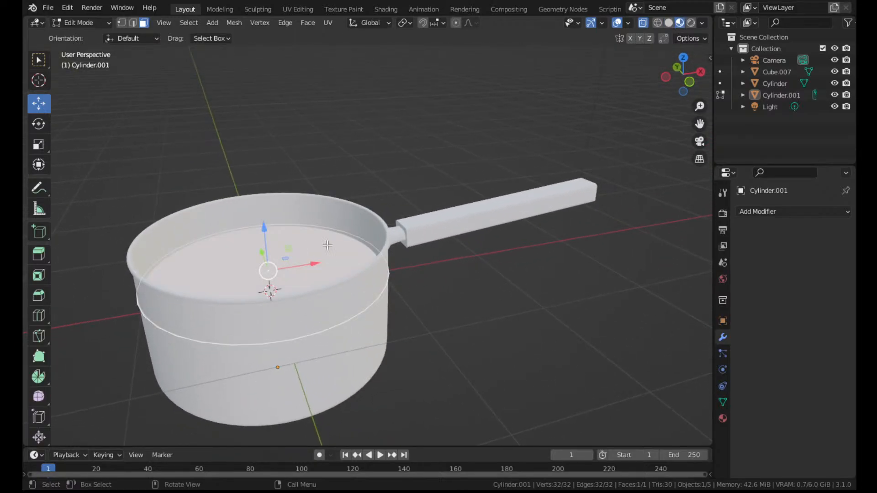
key(Tab)
click(351, 253)
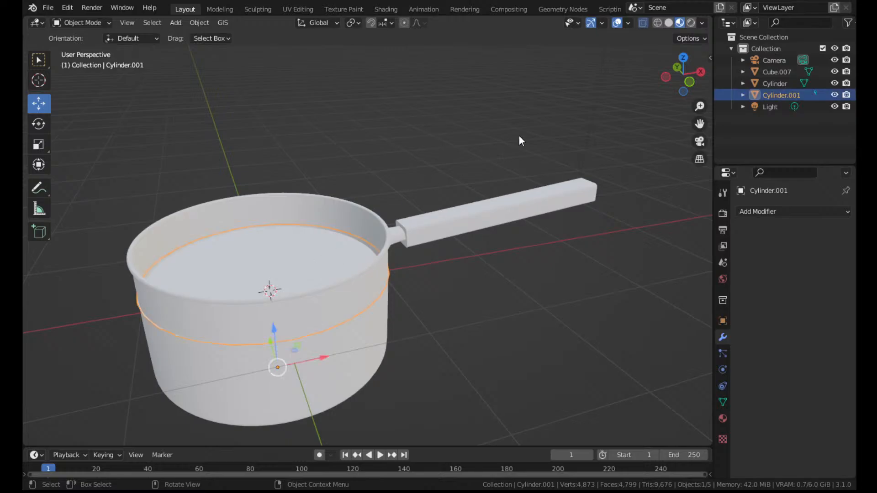
key(s)
click(511, 136)
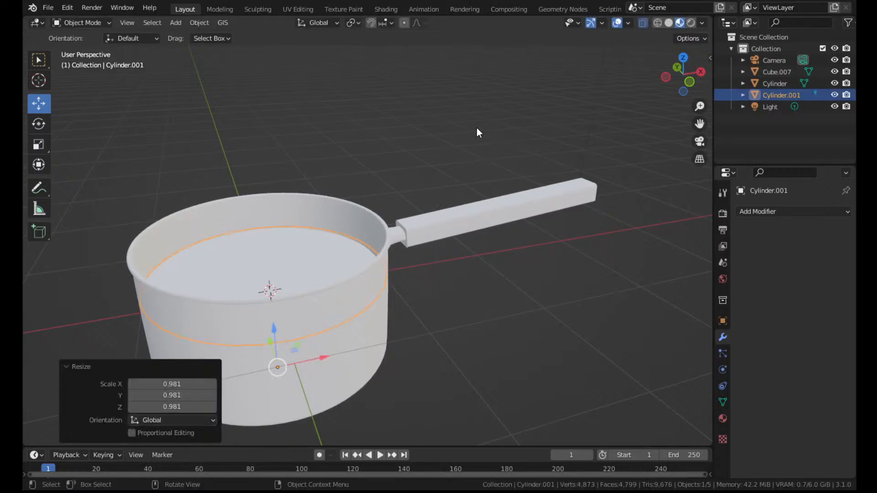
click(437, 133)
middle_drag(437, 133, 447, 175)
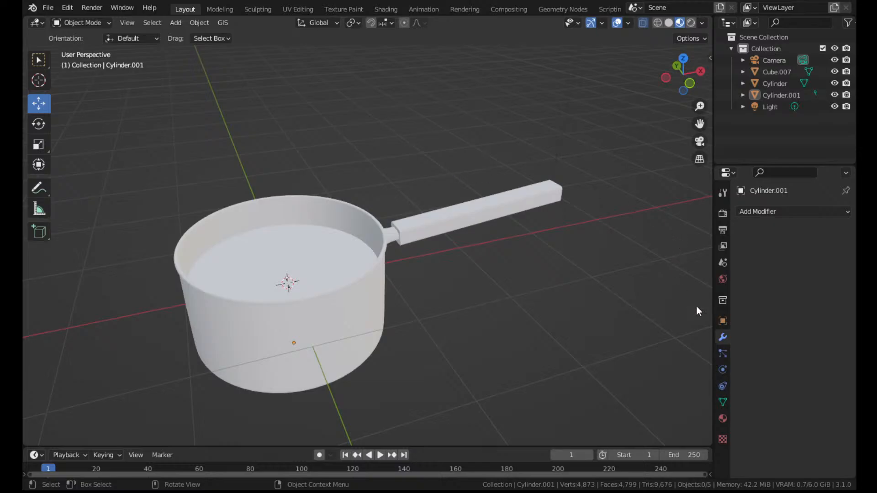
Create a new material on the disc object and name it Black Plastic
click(774, 212)
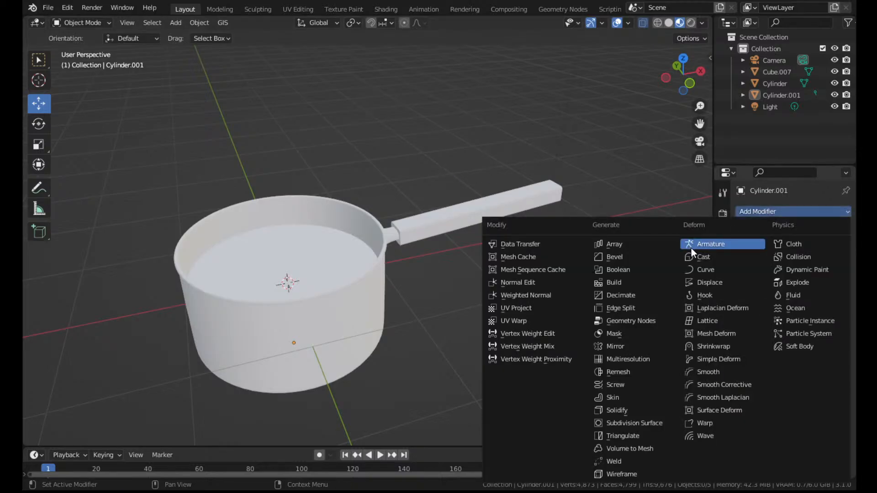
click(723, 419)
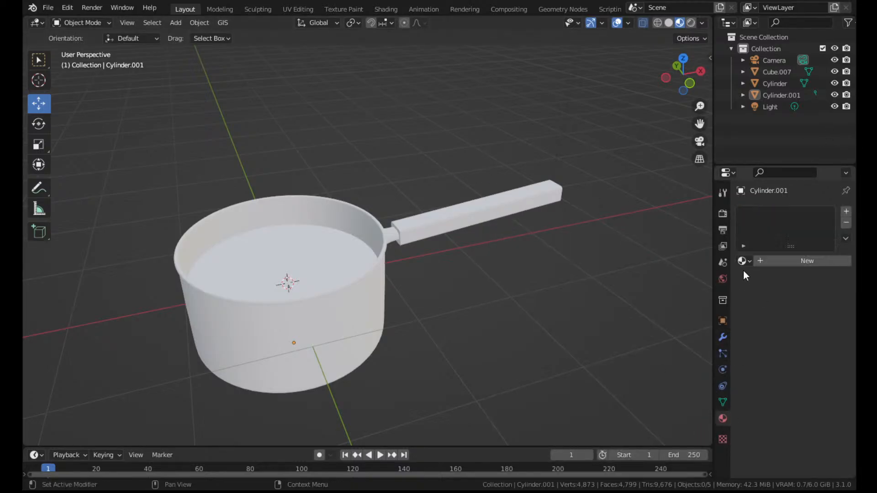
click(766, 259)
double_click(763, 216)
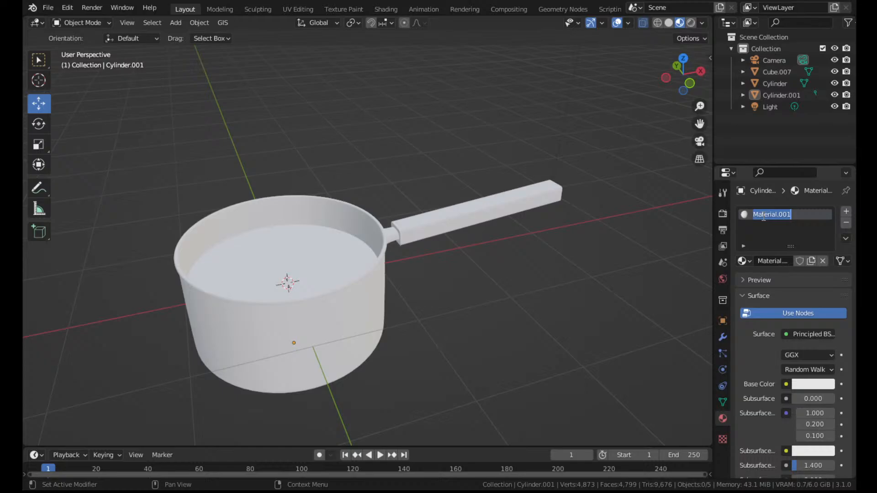
text(Bla)
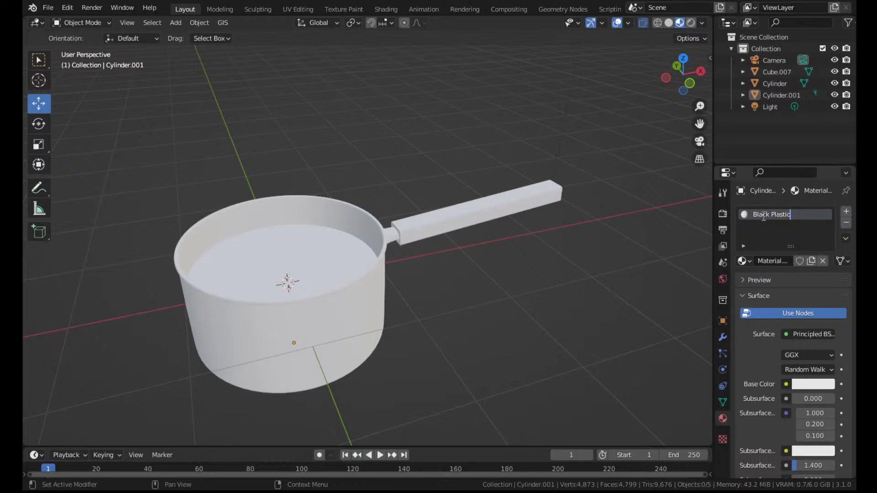
text(ck Plastic)
key(Return)
Add a second material slot with a new material named Steel, leaving no extra empty slot
click(847, 212)
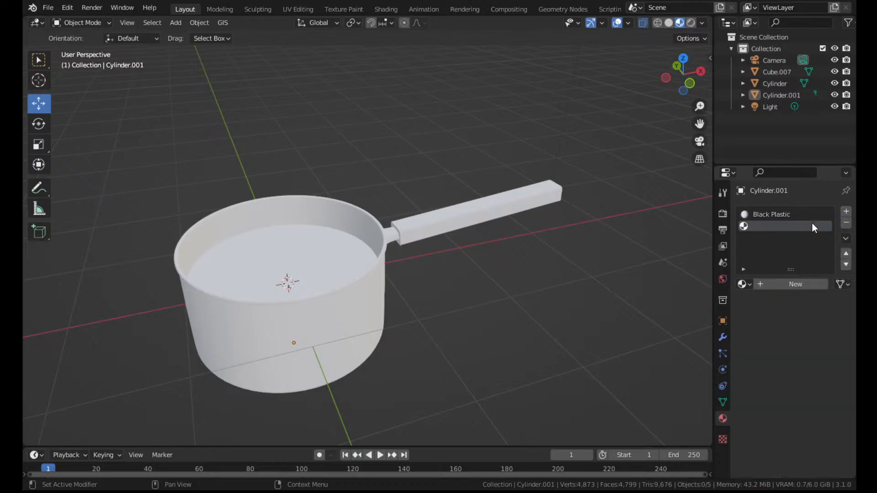
click(767, 284)
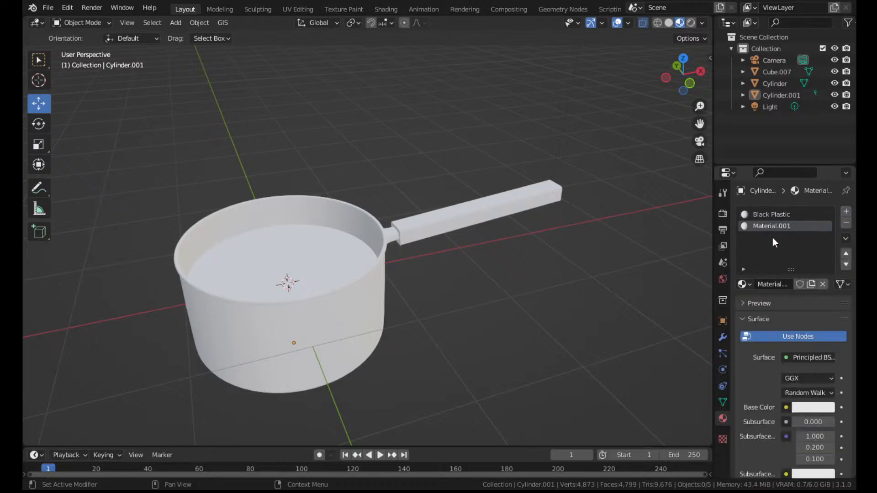
text(Steel)
key(Return)
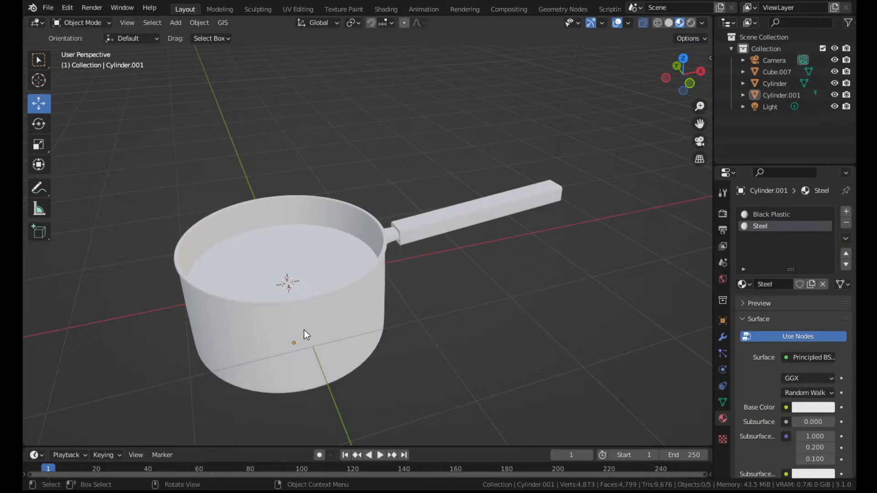
click(846, 212)
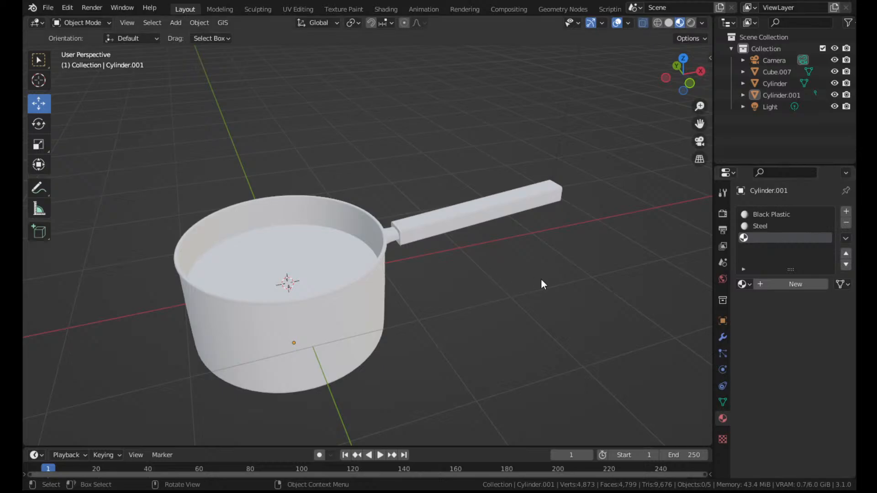
click(846, 223)
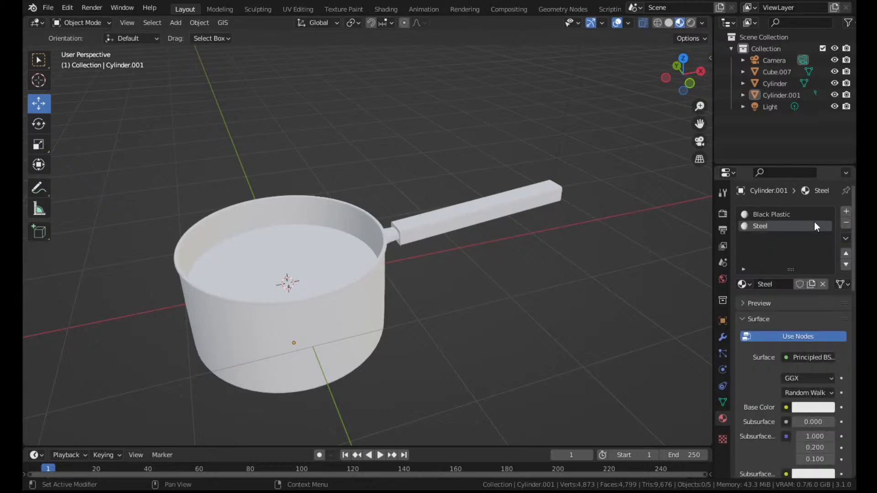
Select all linked faces of the pot and handle mesh in Edit Mode
click(336, 315)
key(Tab)
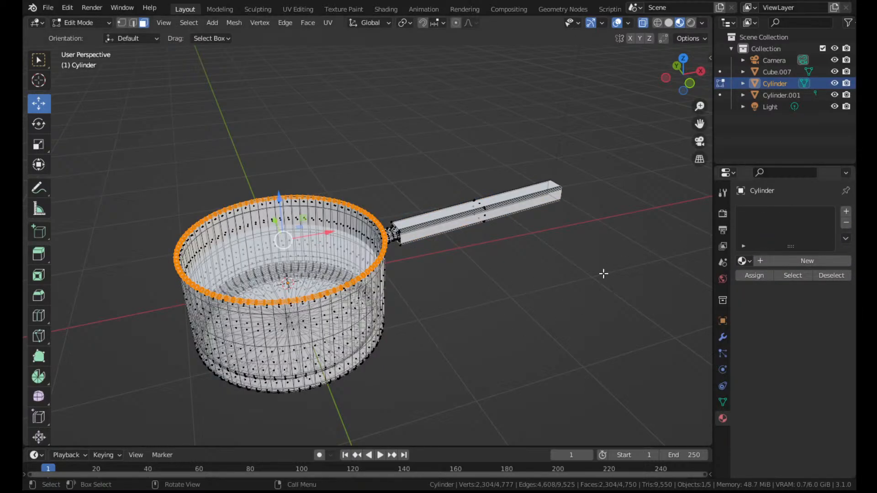
key(Tab)
click(742, 260)
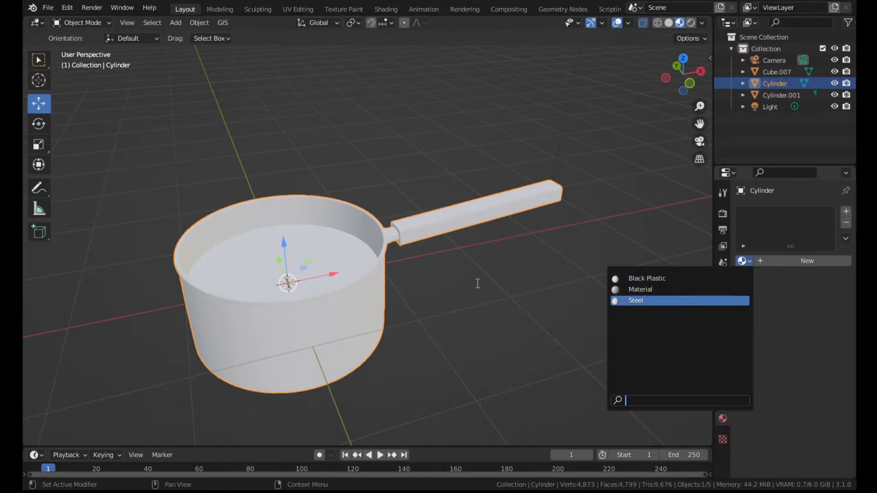
key(Tab)
key(ctrl+l)
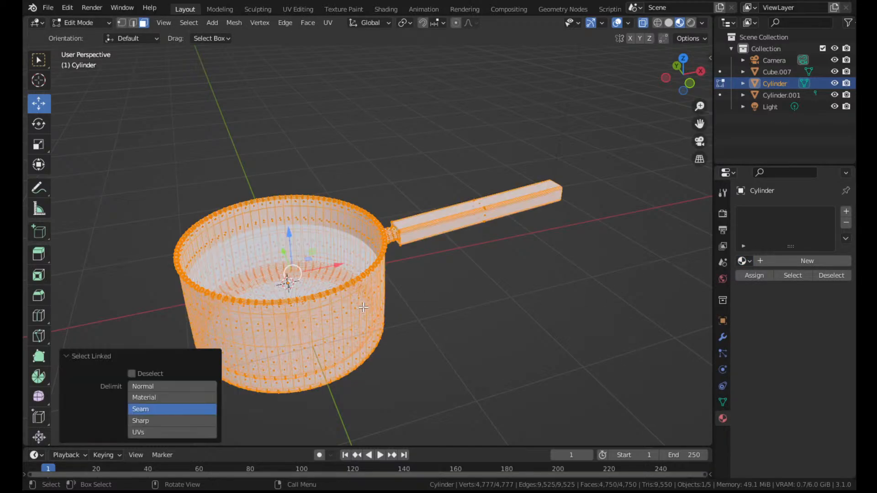
Remove the handle grip's faces from the selection, keeping the pot body and neck selected
middle_drag(503, 247, 483, 216)
scroll(491, 221, up, 2)
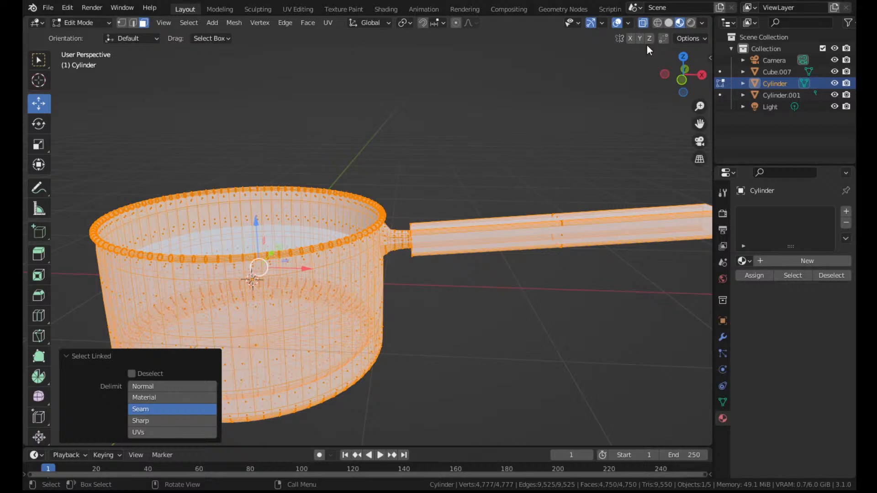
scroll(575, 117, down, 2)
ctrl+drag(474, 201, 789, 333)
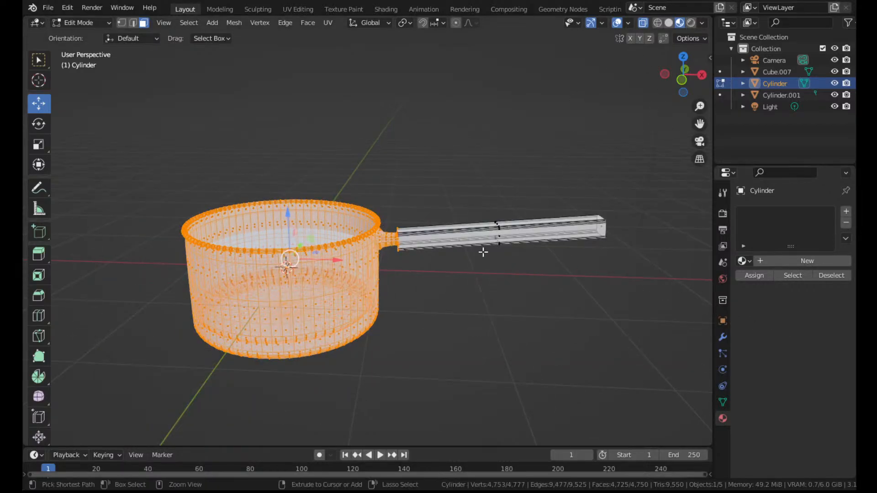
Examine the selection boundary between the handle's neck and grip up close in the front orthographic view
scroll(460, 234, up, 4)
middle_drag(487, 216, 547, 182)
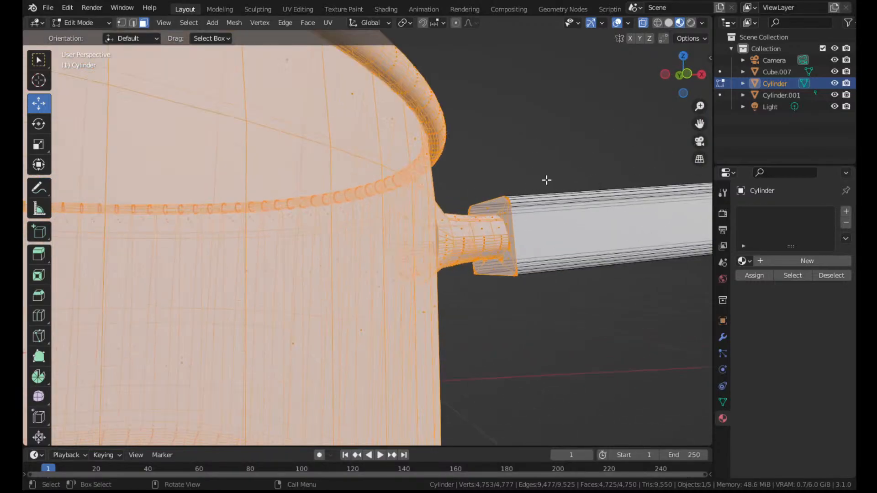
click(689, 70)
drag(699, 125, 560, 150)
scroll(406, 233, up, 5)
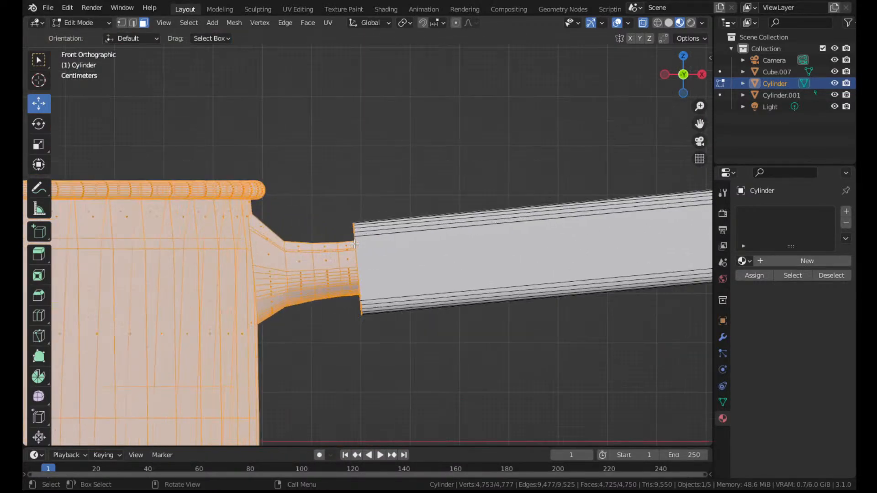
drag(699, 124, 765, 18)
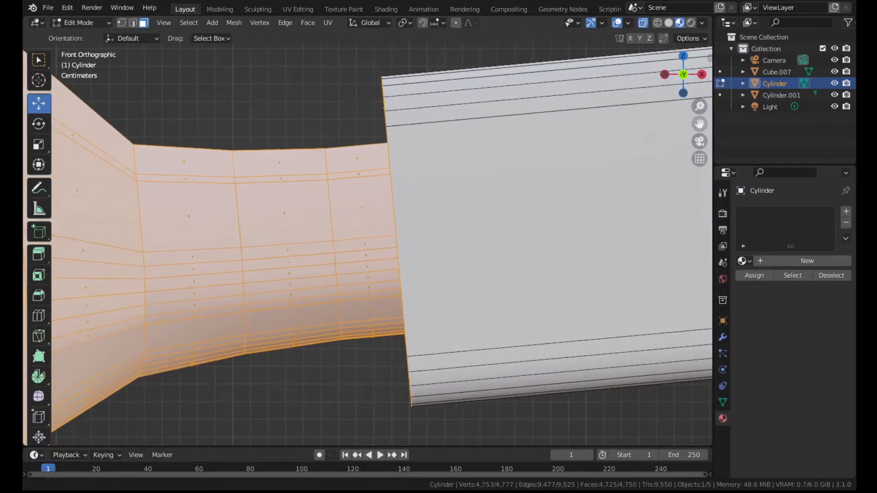
Deselect the remaining end faces of the handle so only the pot and its connecting neck stay selected
ctrl+drag(379, 74, 424, 145)
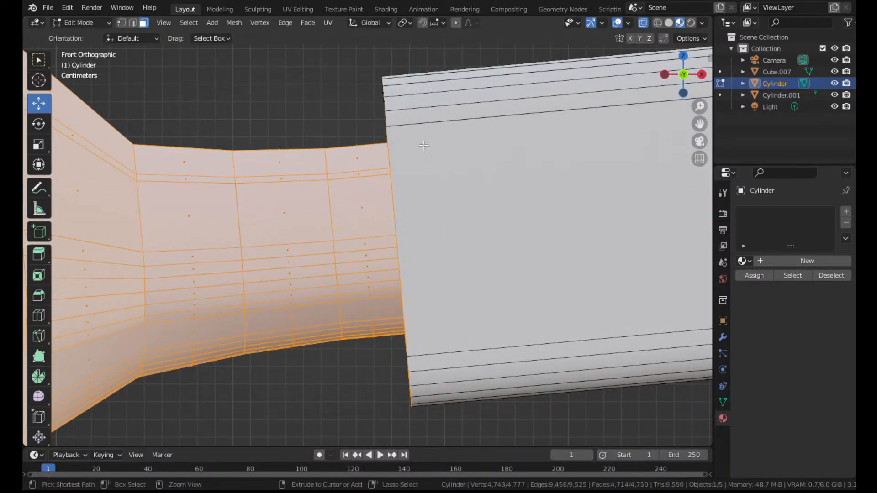
drag(38, 60, 94, 113)
key(c)
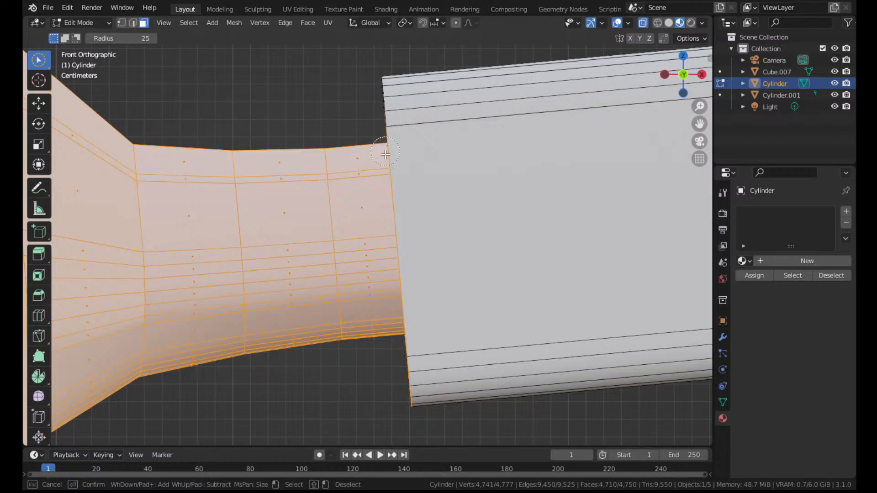
middle_drag(394, 230, 415, 417)
key(Escape)
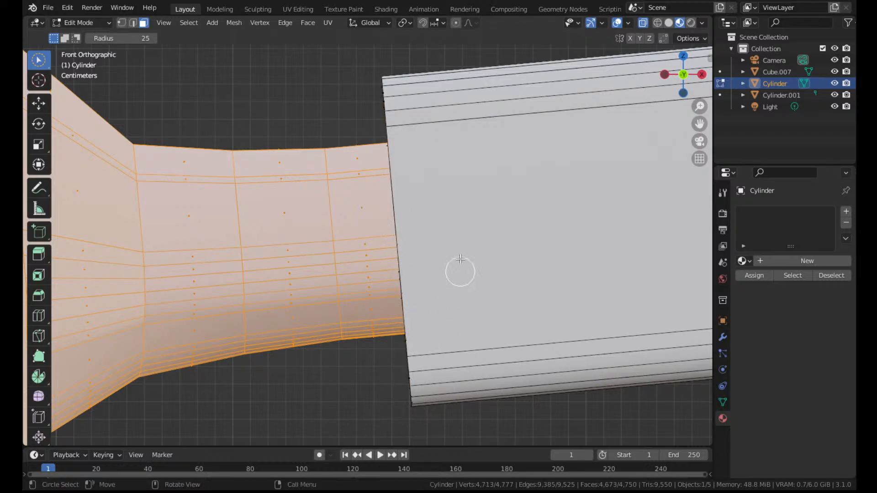
middle_drag(507, 161, 514, 210)
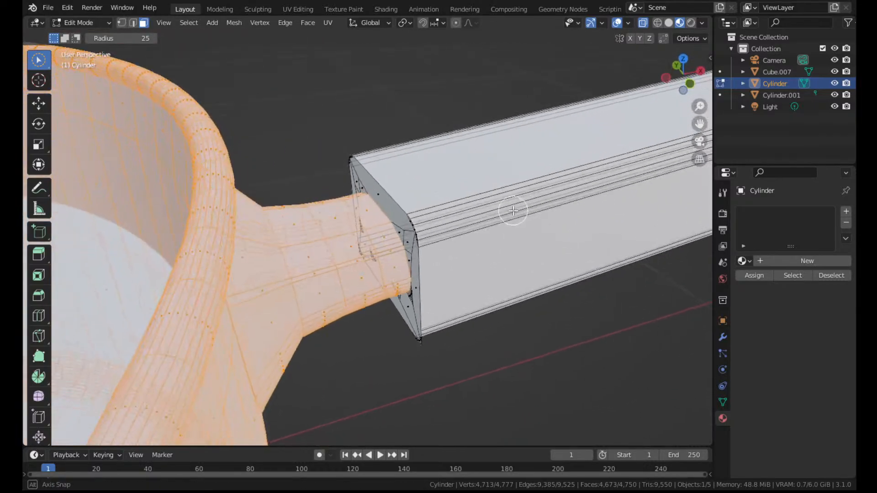
Add the existing Steel material to the saucepan, plus a second material slot using Black Plastic
click(749, 262)
click(648, 301)
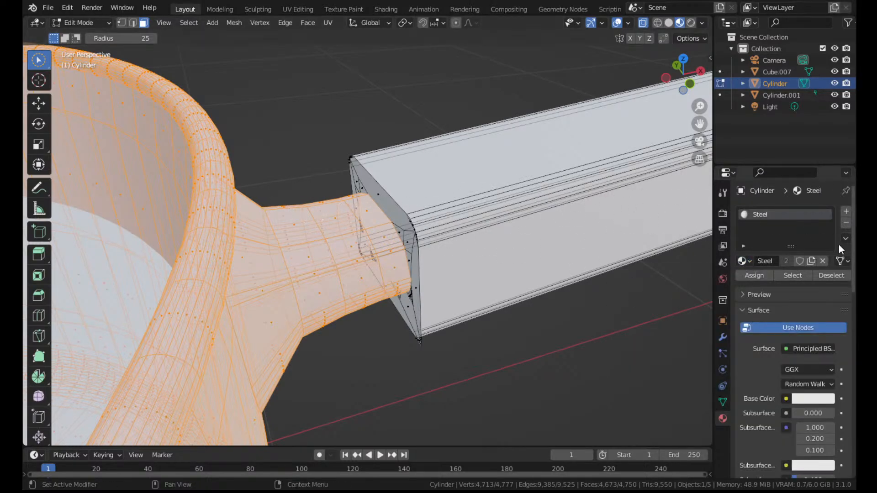
click(847, 212)
click(743, 285)
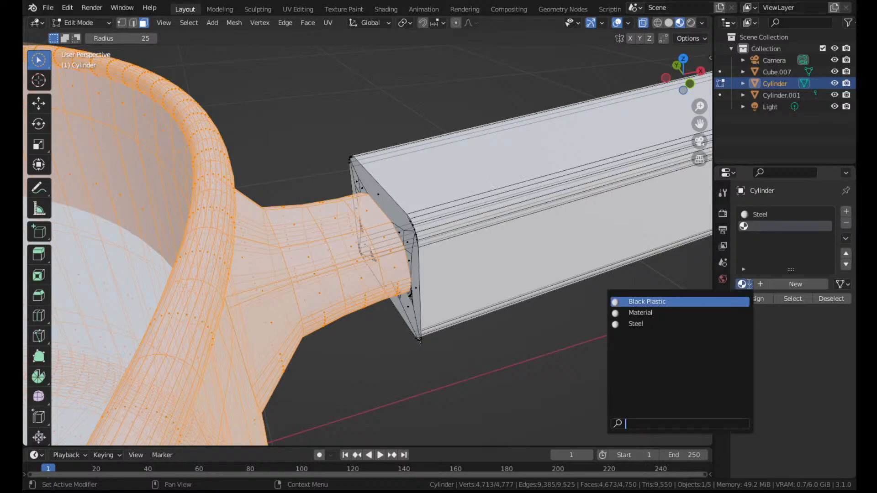
click(664, 302)
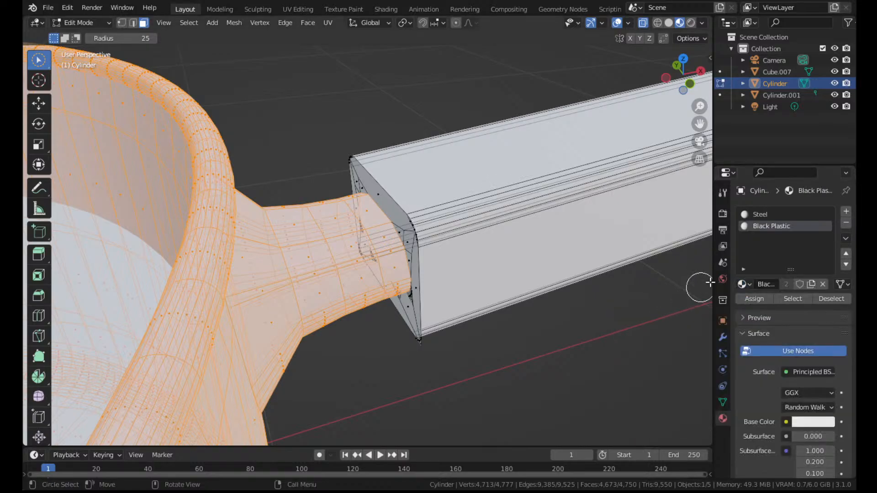
Swap the saucepan's materials so the first slot uses Black Plastic and the second slot uses Steel
click(750, 214)
click(744, 283)
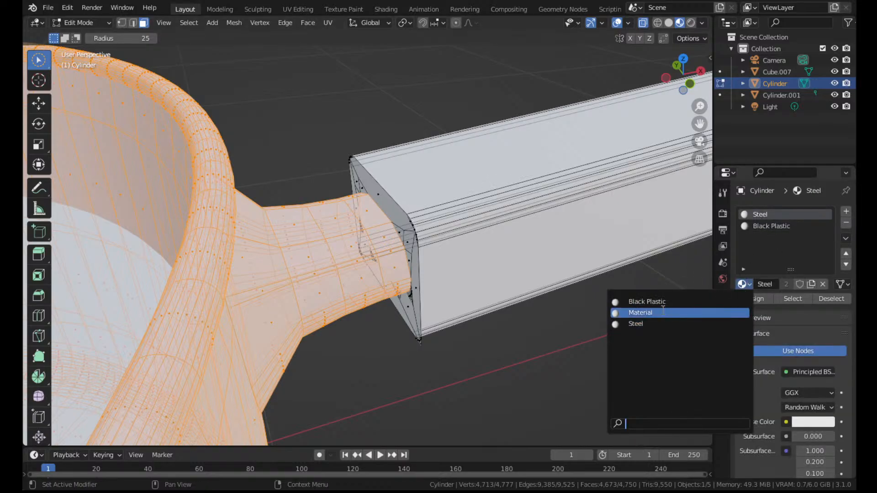
click(649, 301)
click(758, 226)
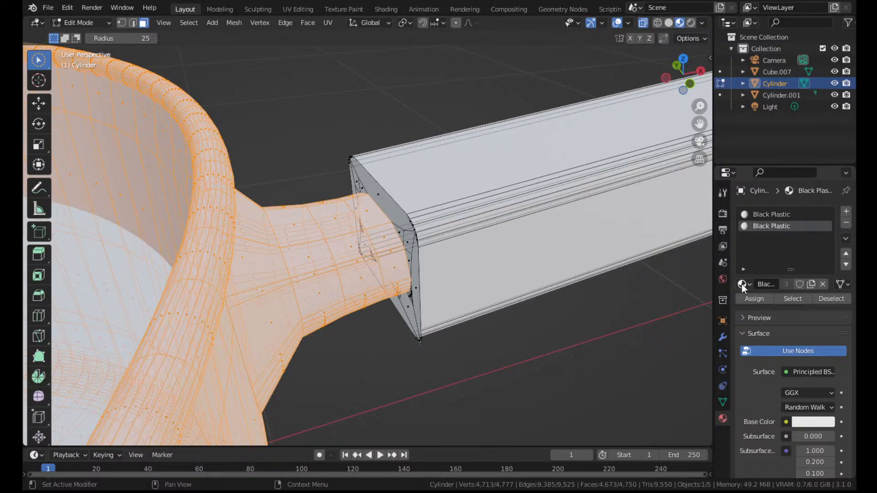
click(742, 284)
click(644, 325)
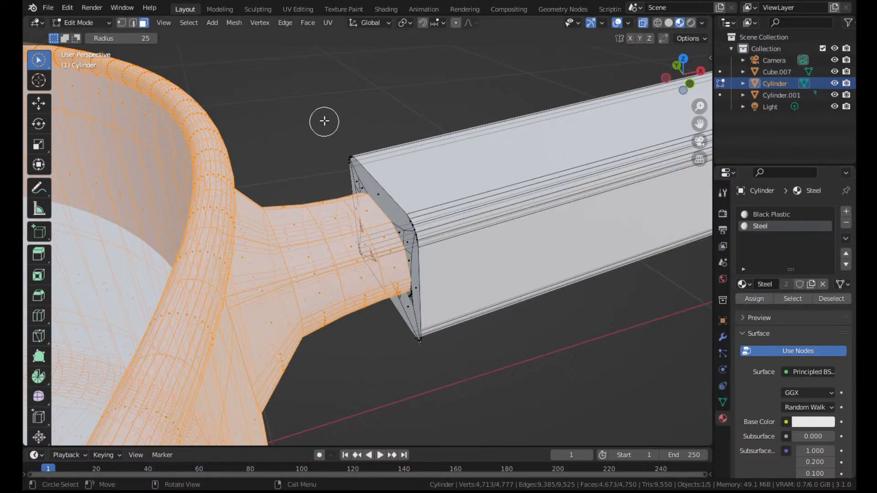
Darken the Black Plastic material's base color to near black
click(772, 214)
click(803, 420)
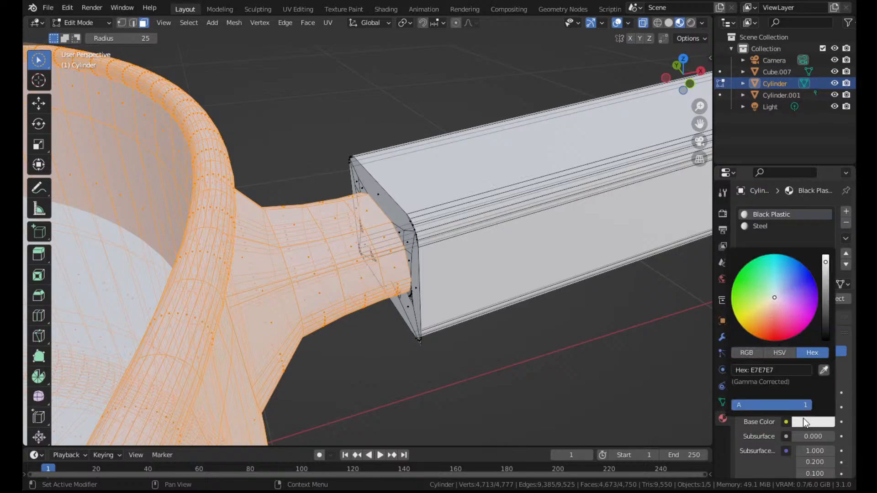
drag(826, 302, 825, 326)
Assign the Steel material to the selected pot and neck faces, and return to Object Mode
scroll(466, 230, down, 6)
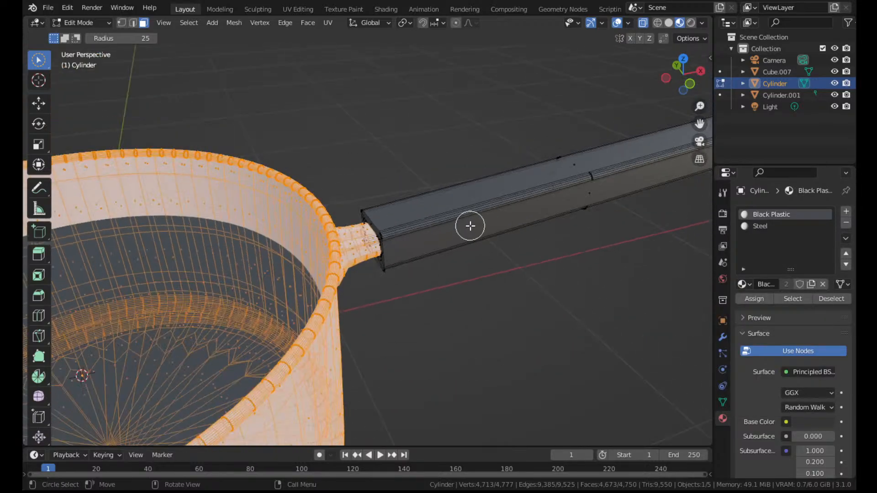
scroll(471, 226, down, 5)
middle_drag(470, 233, 523, 223)
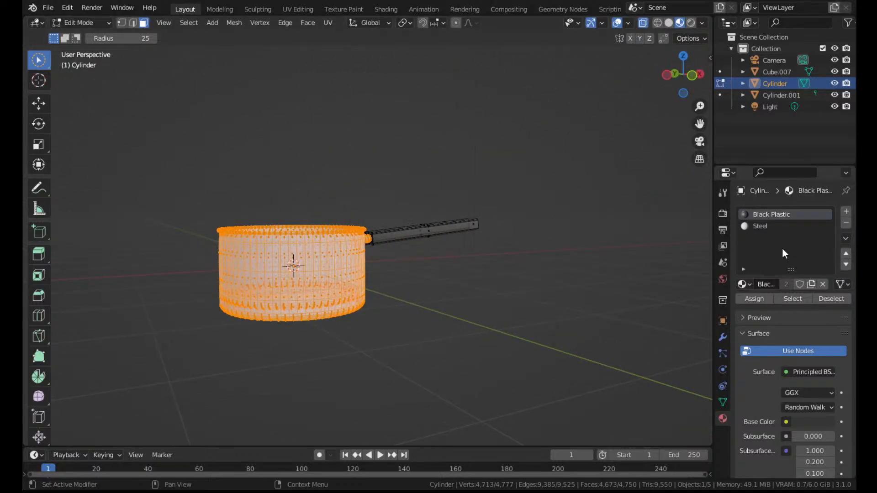
click(763, 227)
key(Tab)
mouse_move(509, 274)
middle_down()
mouse_move(505, 327)
mouse_move(505, 280)
middle_up()
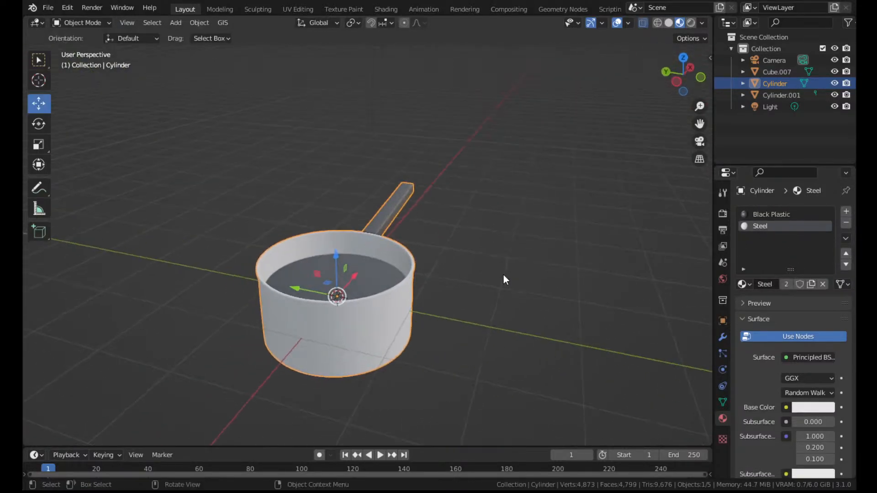
Remove the Black Plastic and Steel material slots from the water surface inside the pot
scroll(505, 279, up, 4)
click(373, 316)
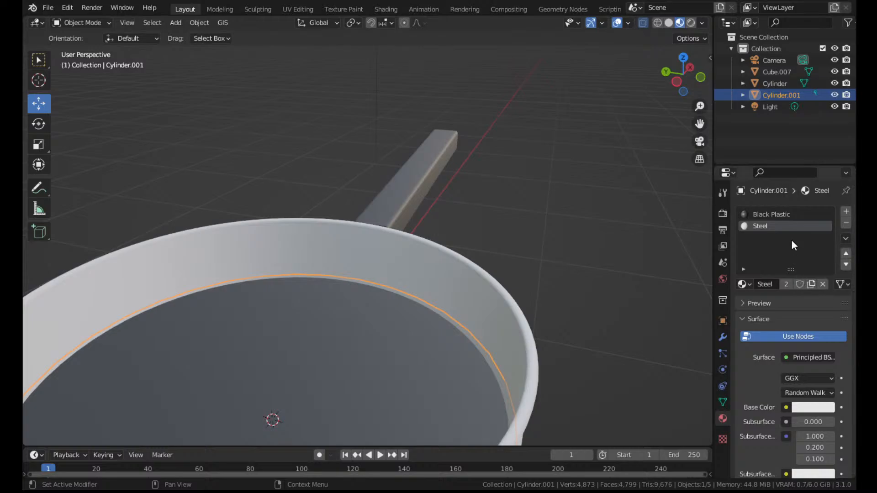
click(795, 215)
click(846, 223)
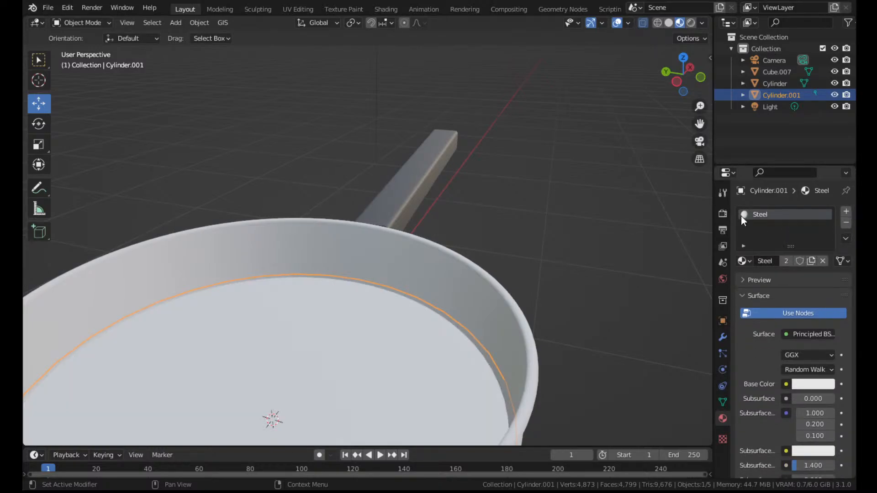
click(847, 223)
Create a new material for the water surface and name it Water
click(769, 262)
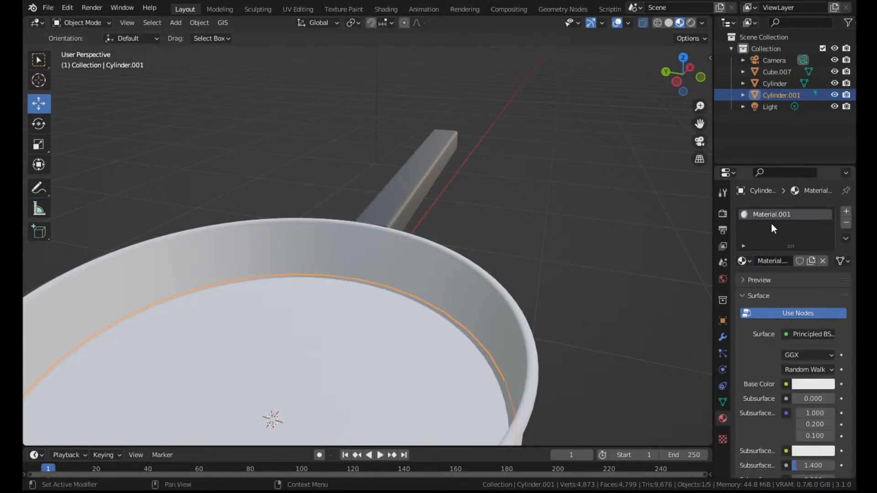
double_click(780, 218)
text(Water)
key(Return)
click(553, 227)
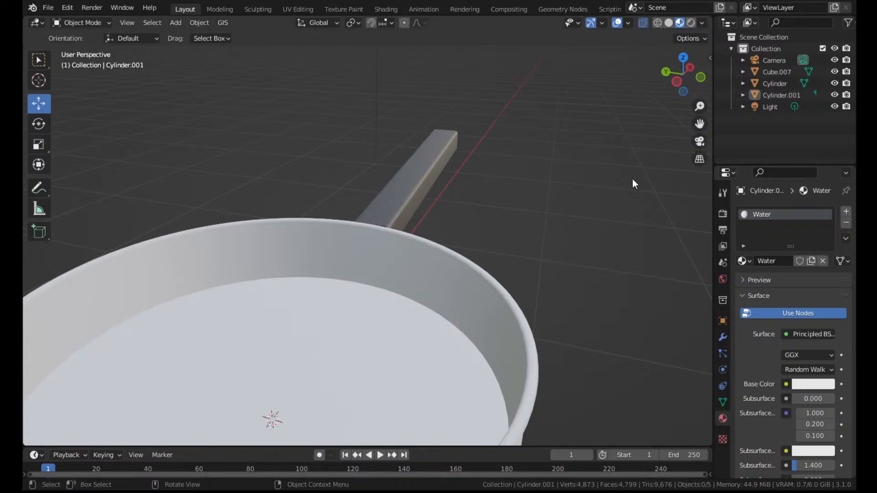
Set the saucepan's Steel material to Metallic 1.000 and Roughness 0.167
middle_drag(633, 183, 616, 142)
drag(700, 123, 751, 68)
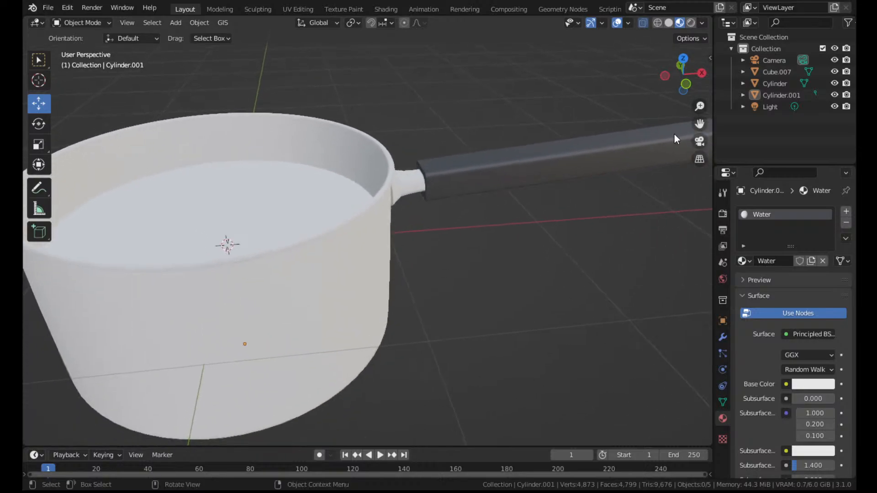
middle_drag(562, 167, 494, 176)
click(277, 194)
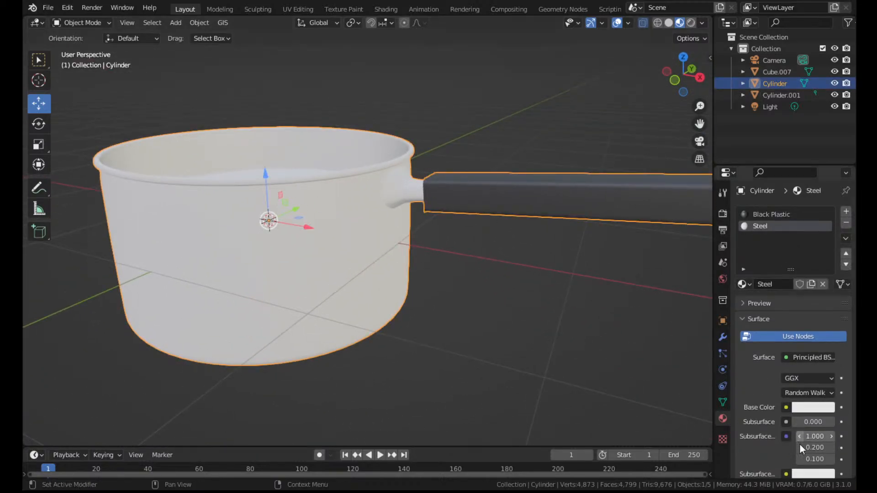
scroll(806, 420, down, 5)
drag(798, 399, 834, 400)
middle_drag(421, 239, 547, 261)
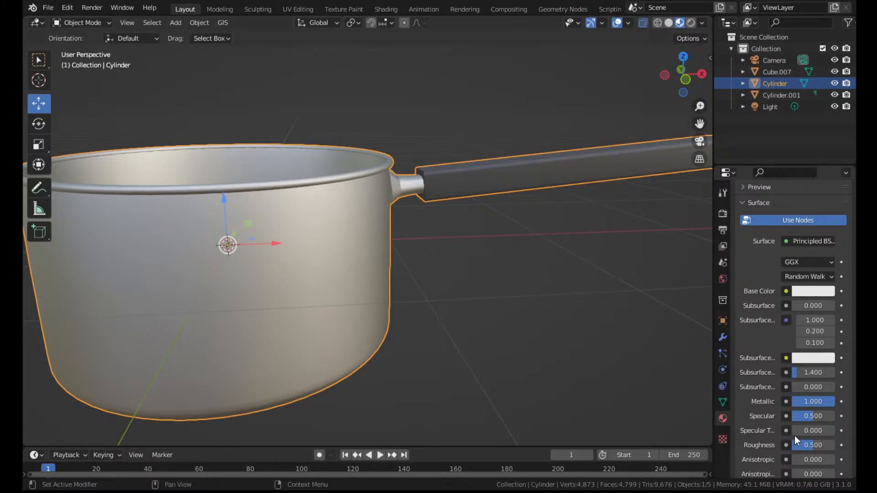
drag(814, 445, 799, 445)
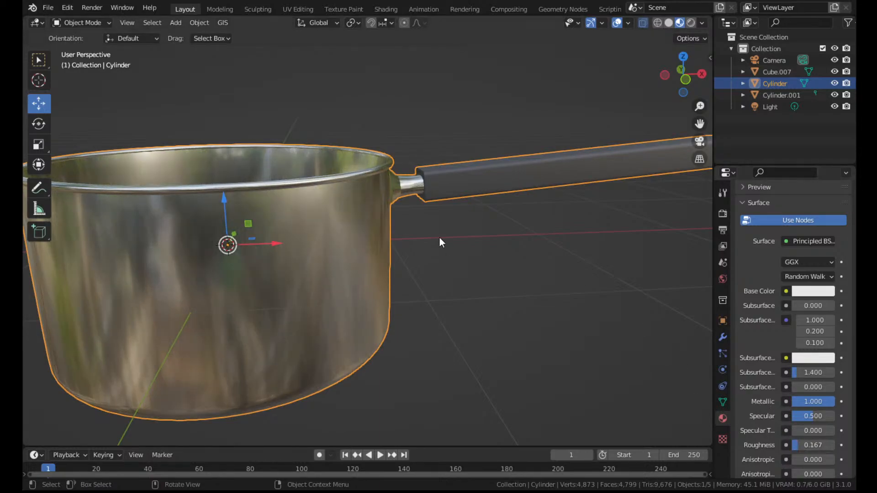
click(439, 238)
Set the Water material's Transmission to 1.000 and its Roughness to 0.000
scroll(435, 219, down, 2)
middle_drag(436, 213, 471, 244)
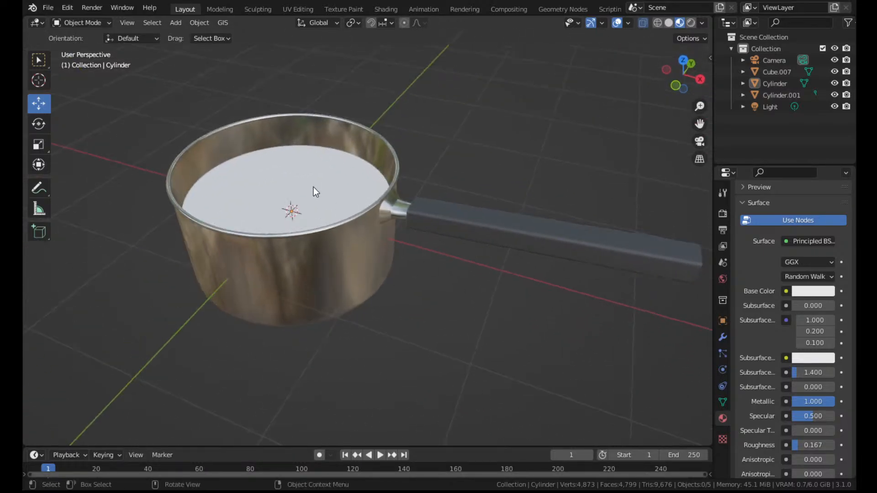
click(314, 187)
scroll(796, 418, down, 5)
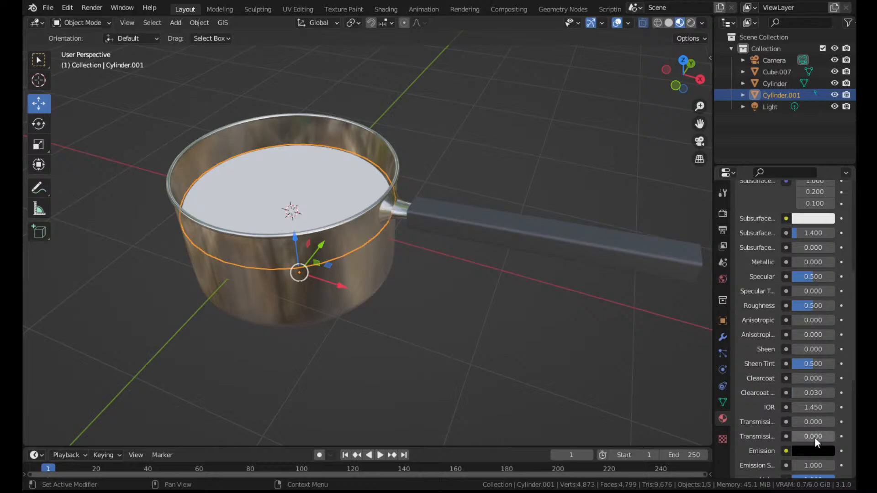
drag(802, 423, 836, 423)
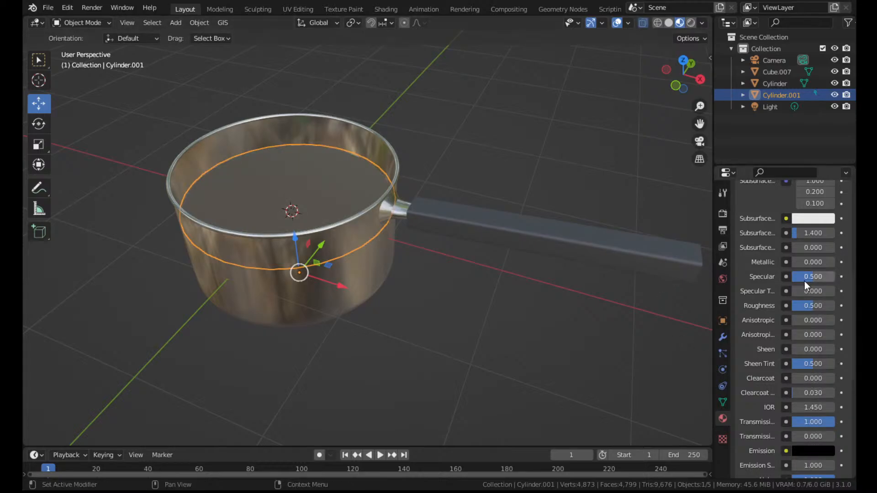
drag(812, 305, 792, 305)
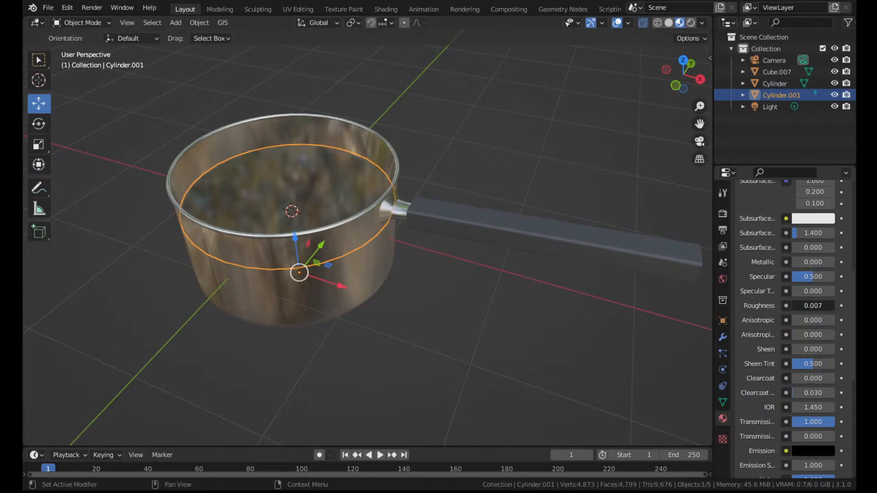
Switch the 3D viewport to rendered shading and view the saucepan from another angle
click(691, 23)
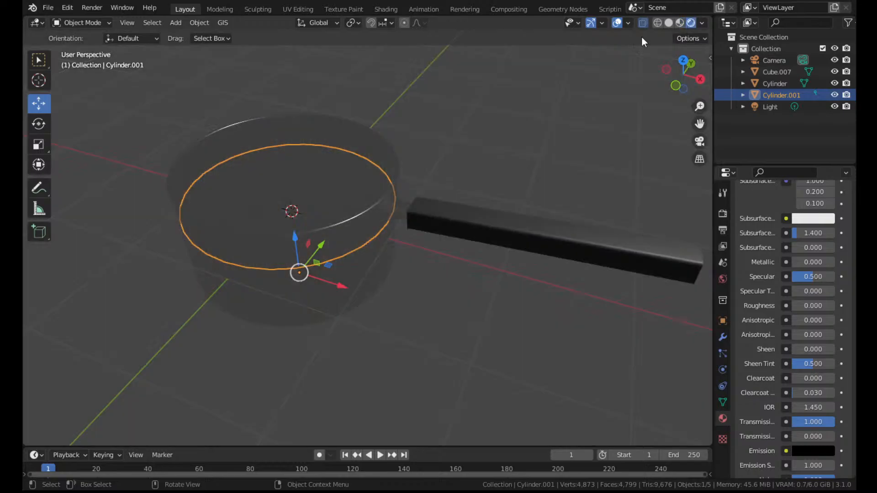
click(485, 109)
mouse_move(485, 109)
middle_down()
mouse_move(494, 121)
mouse_move(588, 97)
middle_up()
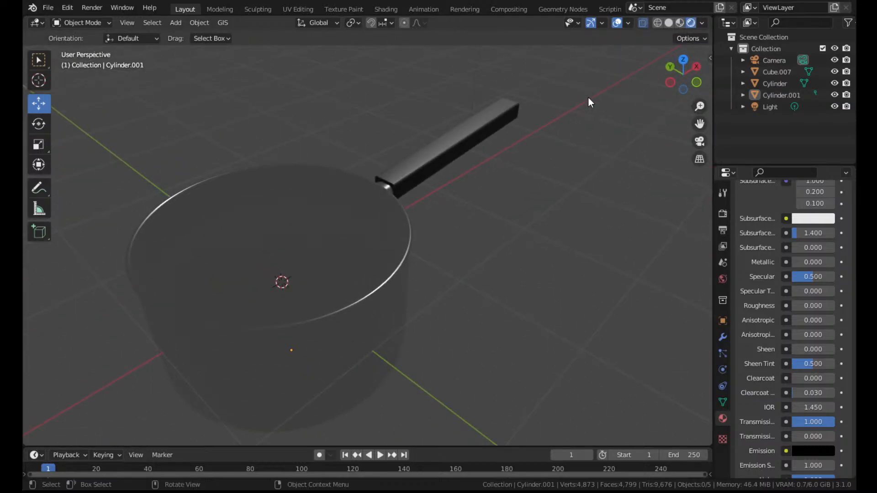
Change the render engine to Cycles and set the render device to GPU Compute
click(722, 214)
click(802, 211)
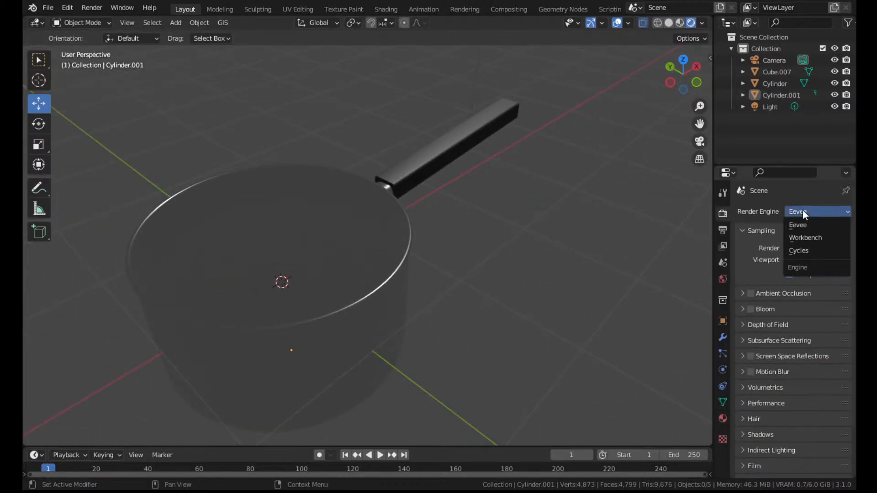
click(809, 252)
click(807, 241)
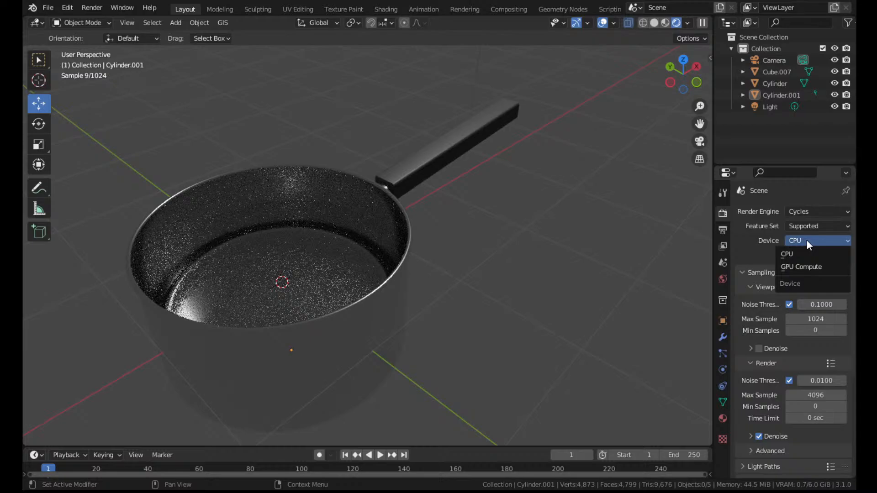
click(810, 266)
Give the Water material a pale blue-cyan base color
click(244, 241)
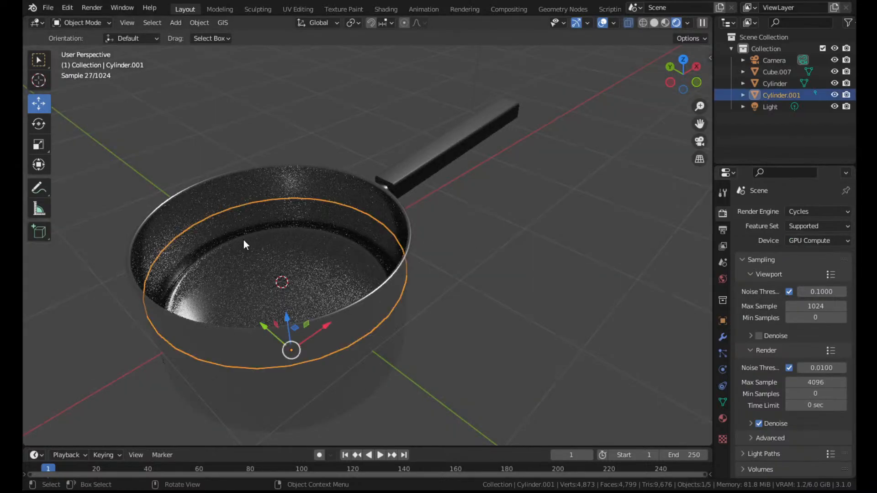
click(723, 419)
click(805, 362)
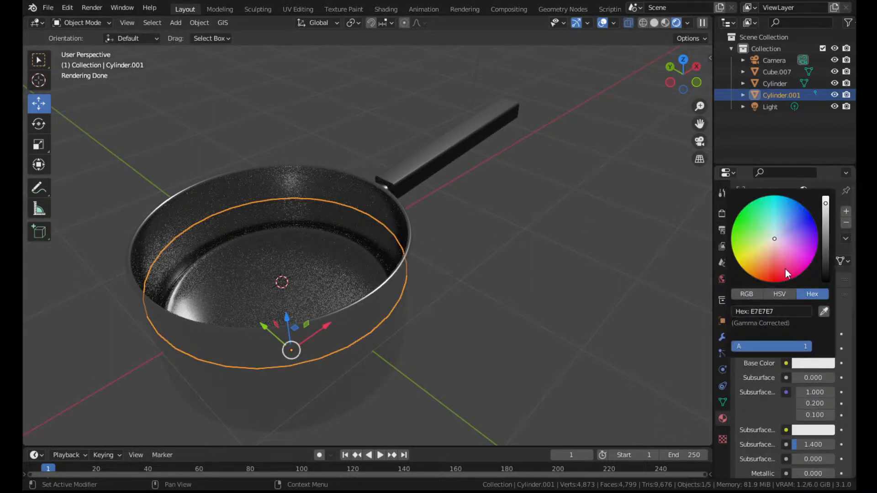
click(777, 233)
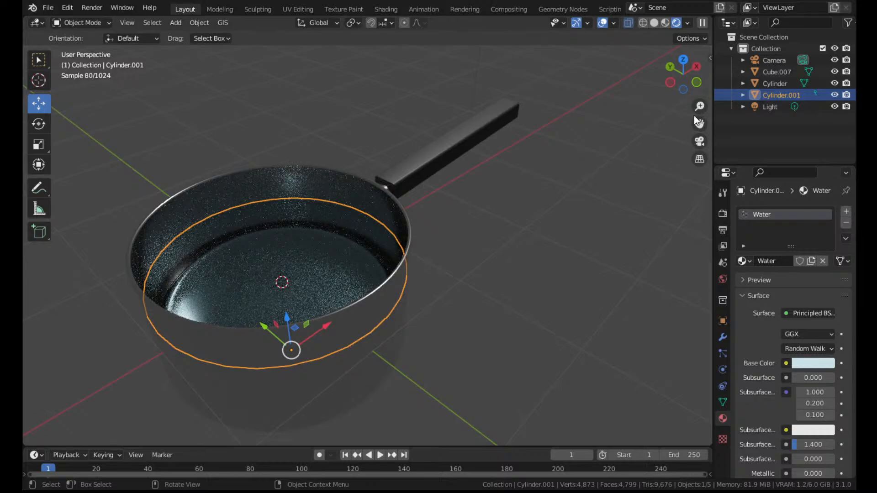
Examine the rendered water and steel pot up close and from several angles
drag(696, 120, 819, 144)
scroll(593, 185, up, 5)
middle_drag(592, 184, 553, 166)
scroll(565, 158, down, 6)
click(619, 271)
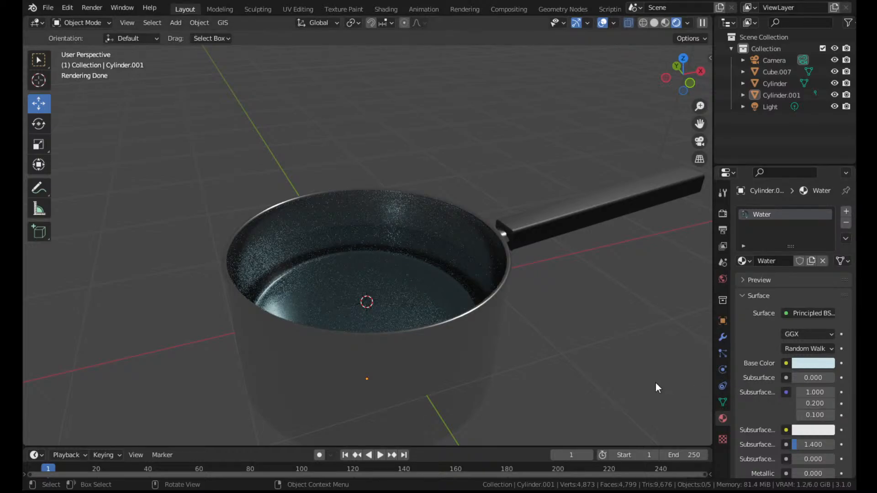
middle_drag(549, 279, 510, 273)
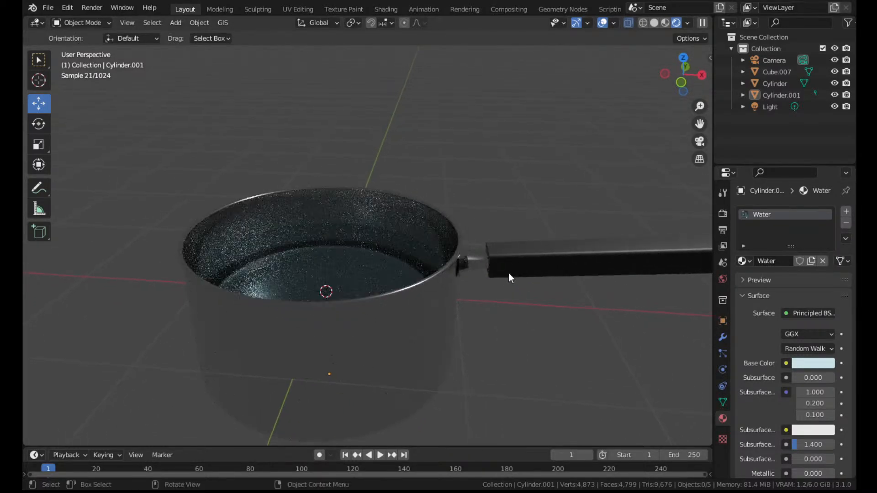
Set the Water material's base color to the yellow hex value FFFE85
click(805, 361)
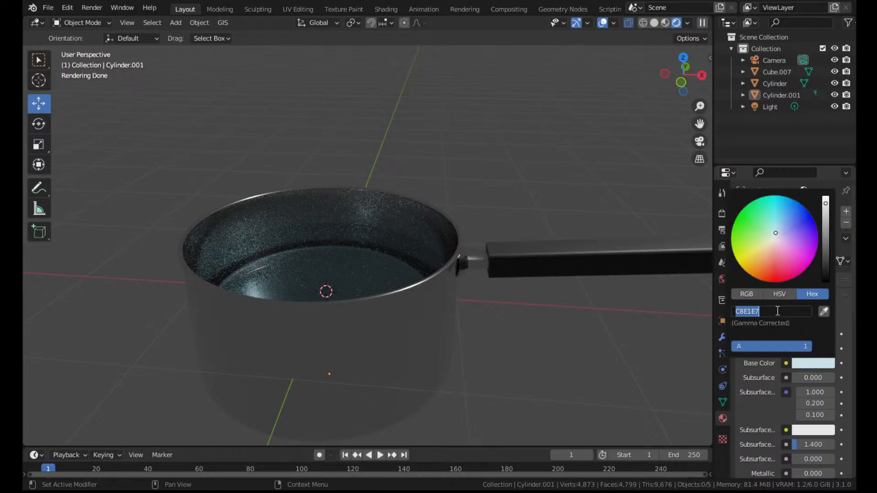
text(FFFE)
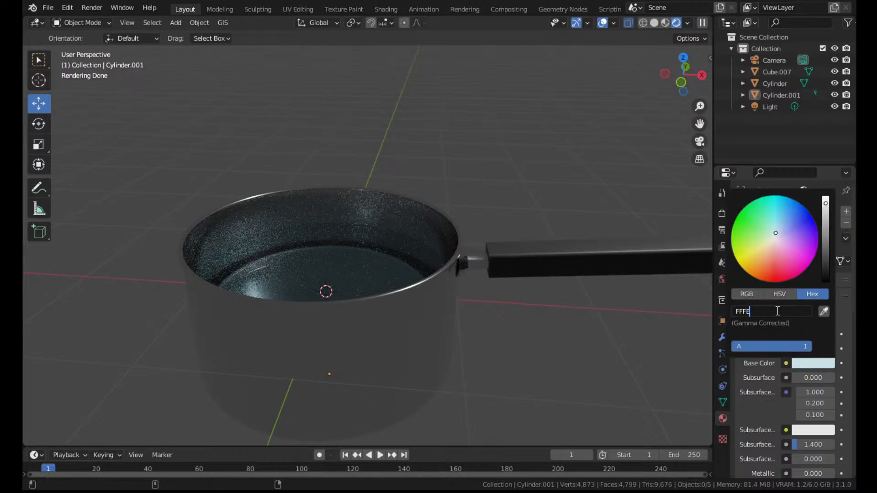
text(8)
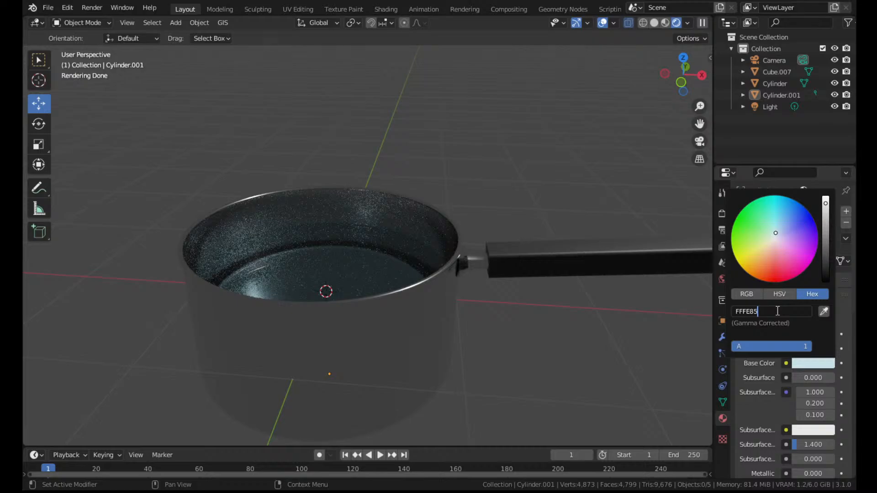
text(5)
key(Return)
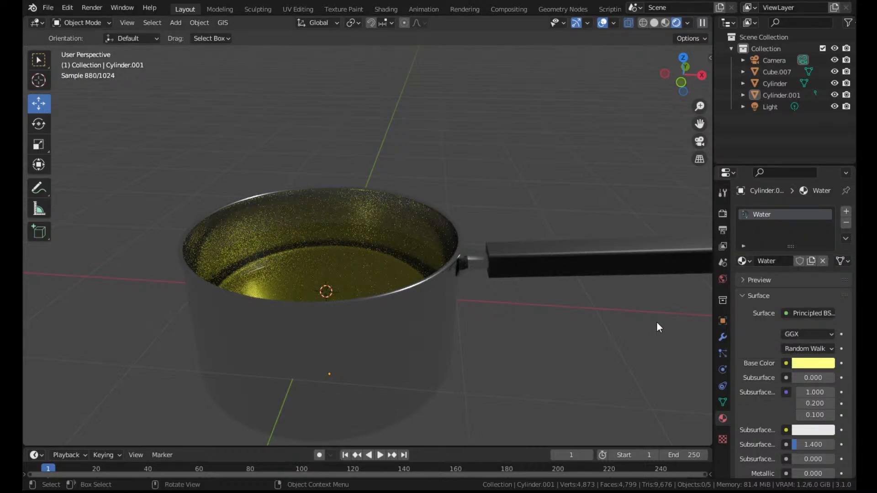
Change the Water material's base color to a very pale blue and inspect the pot's interior from another angle
click(824, 363)
click(814, 359)
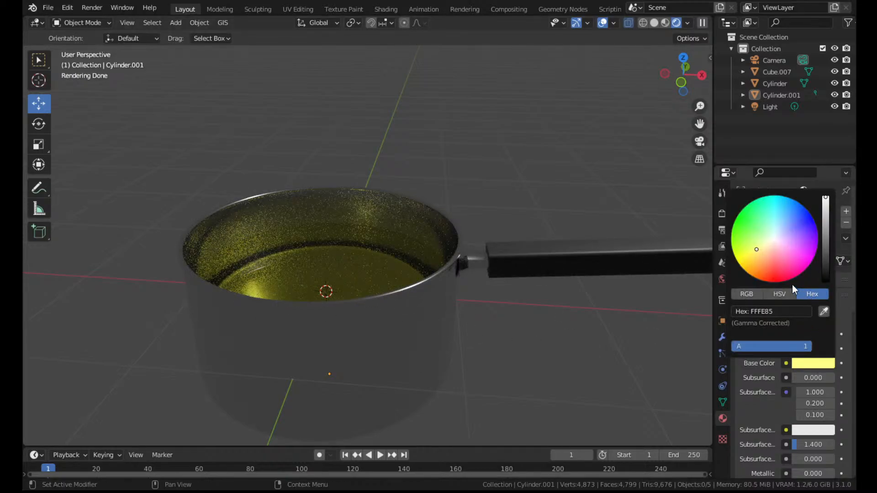
drag(776, 223, 778, 236)
scroll(490, 190, down, 5)
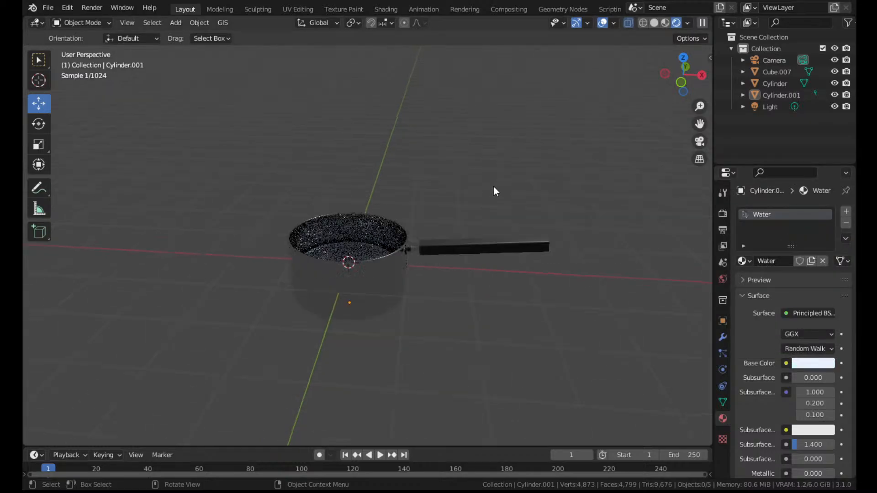
middle_drag(494, 187, 502, 218)
scroll(456, 256, up, 5)
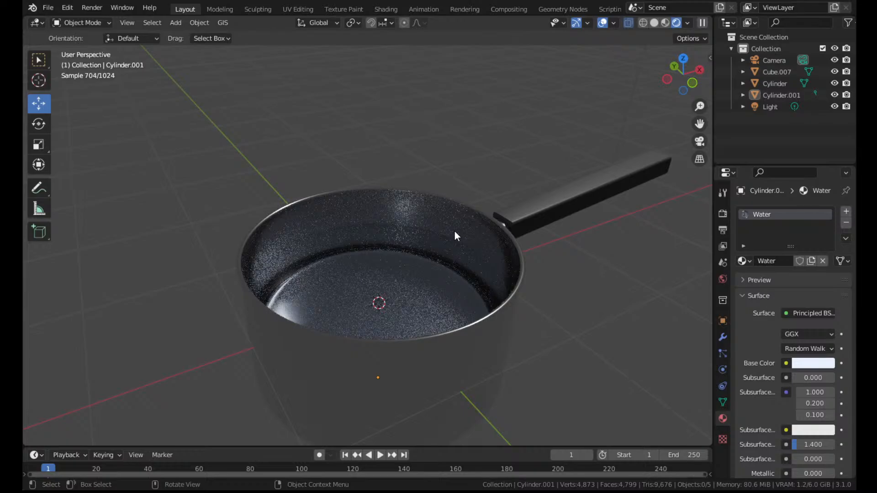
Select the water object and set its material's IOR to 1.333
click(374, 257)
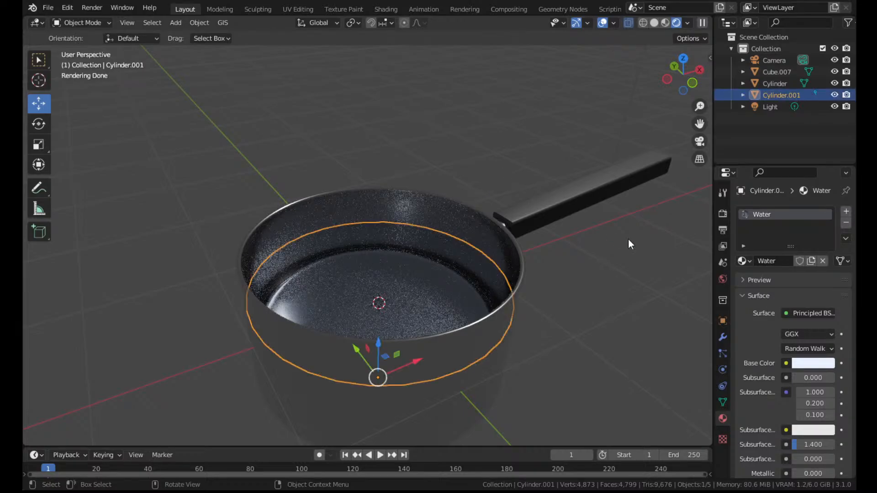
scroll(788, 397, down, 6)
mouse_move(813, 400)
mouse_down()
mouse_move(856, 400)
mouse_move(815, 401)
mouse_up()
scroll(795, 361, down, 6)
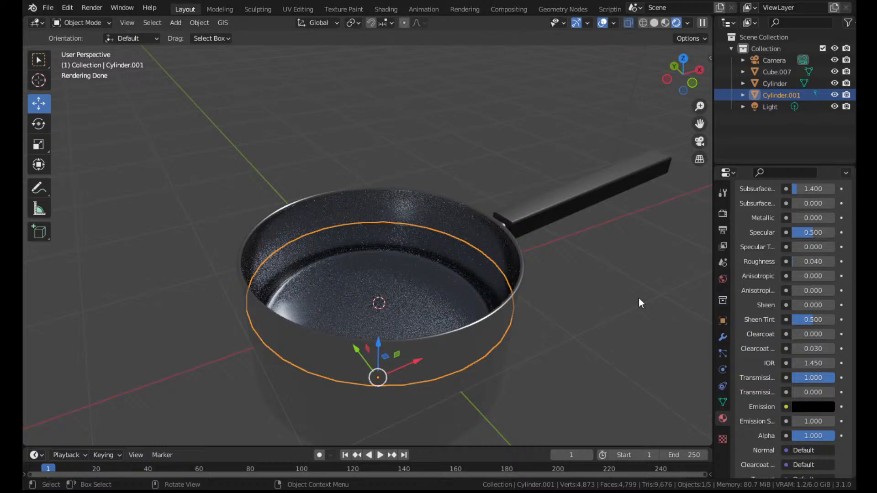
click(814, 364)
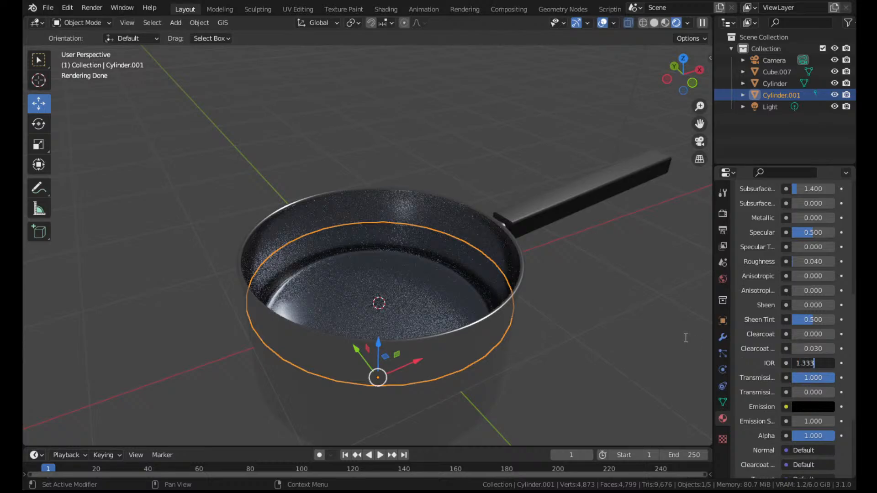
key(Return)
Try an IOR of 1.133 on the Water material, compare the refraction up close, and restore 1.333
middle_drag(551, 234, 530, 274)
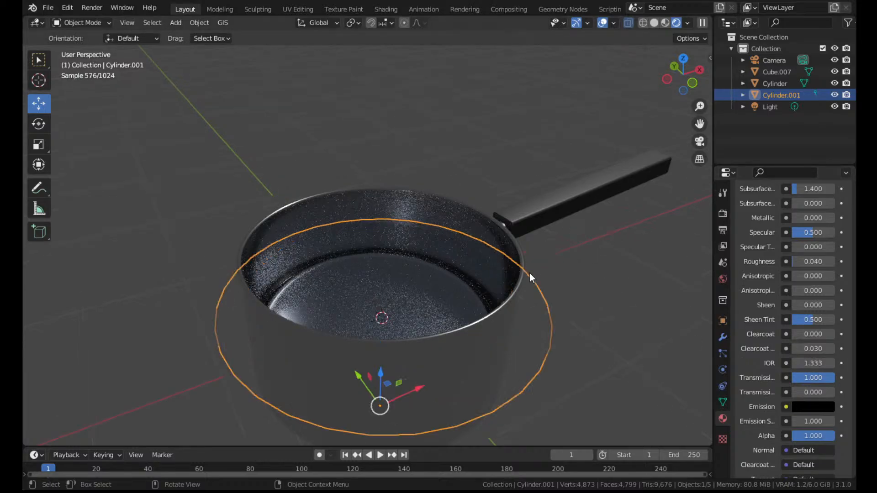
scroll(530, 273, up, 3)
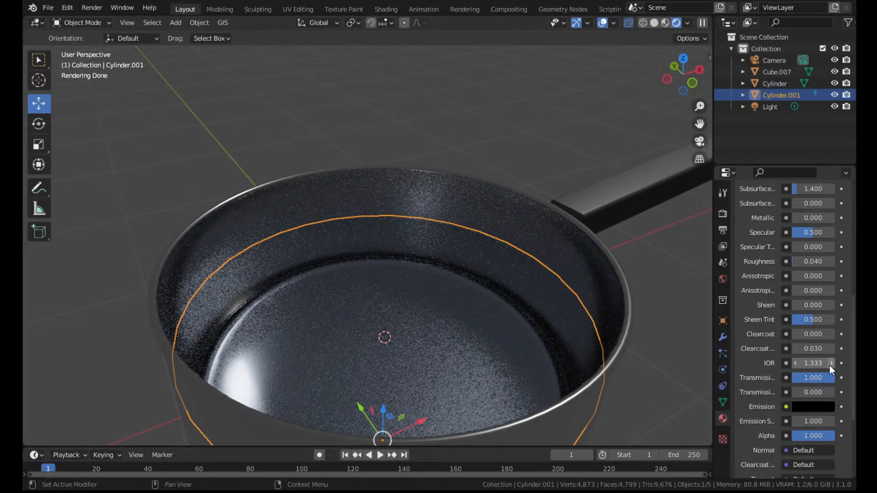
mouse_move(809, 364)
mouse_down()
mouse_move(843, 363)
mouse_move(802, 363)
mouse_move(812, 363)
mouse_up()
click(812, 363)
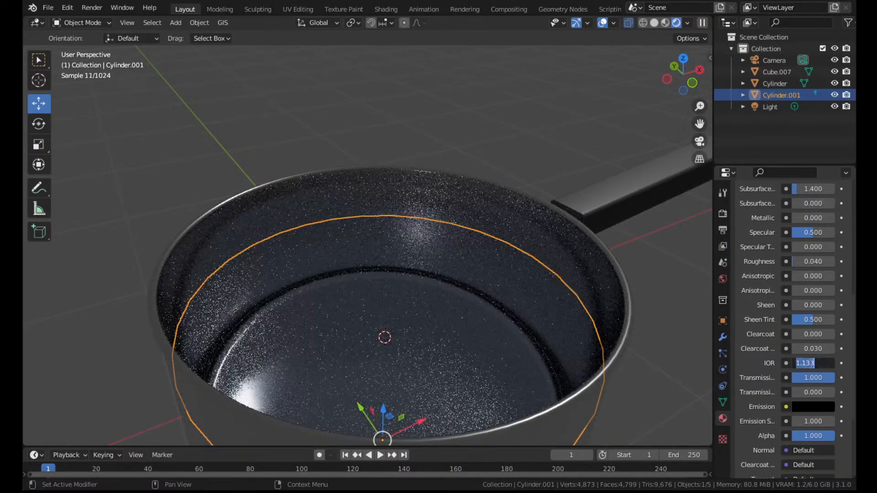
text(1.333)
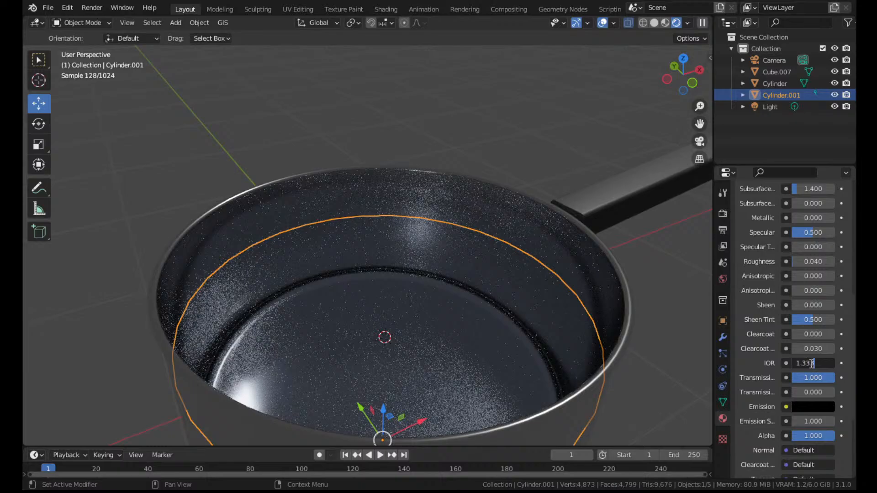
key(Return)
Minimize OBS to reveal Chrome and look through the "water lettuce png" image results for a plant seen from above
click(487, 80)
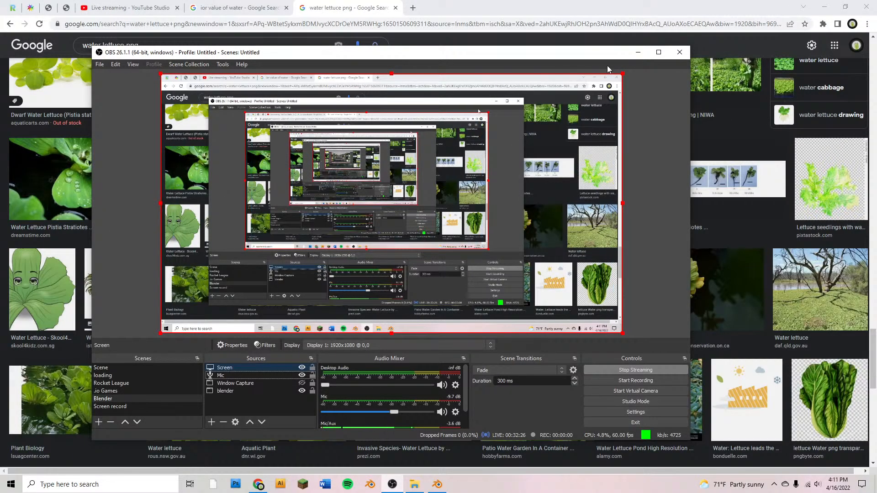
click(639, 52)
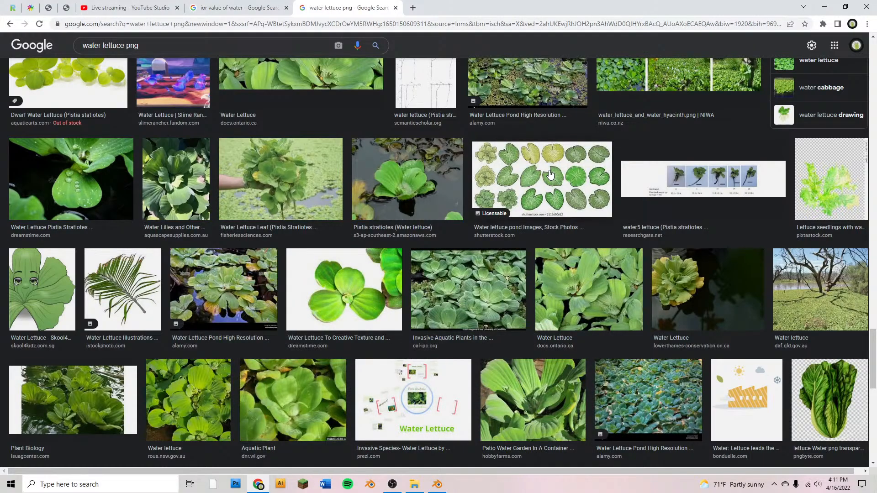
scroll(548, 176, down, 2)
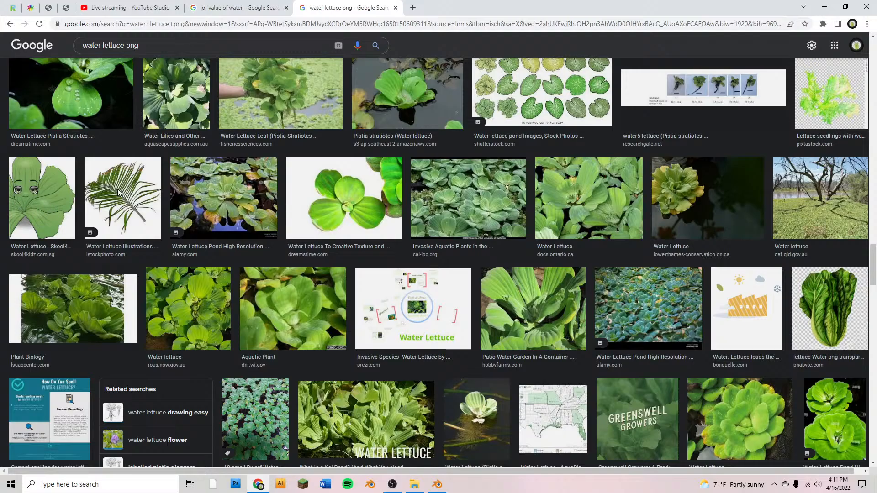
scroll(482, 212, down, 4)
scroll(482, 213, down, 3)
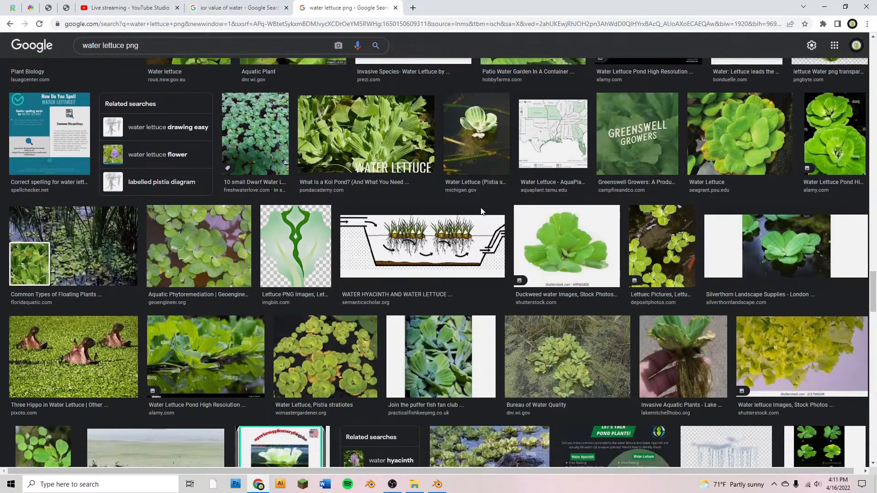
scroll(482, 211, down, 3)
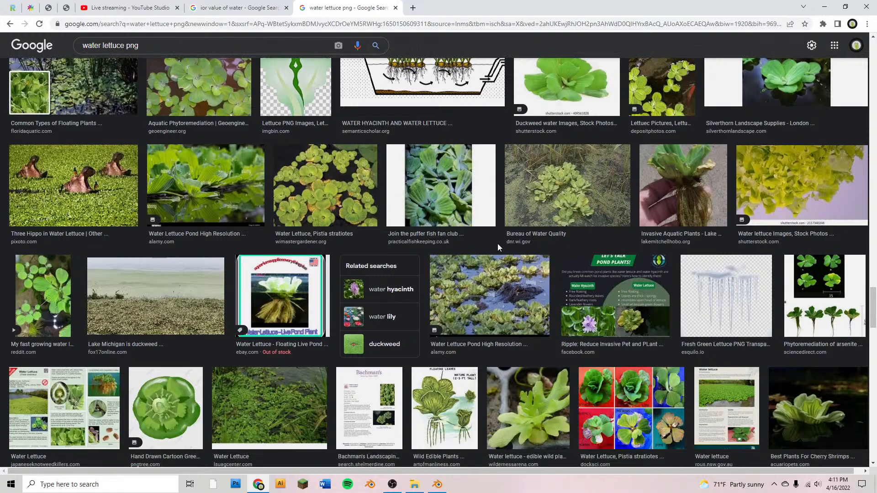
scroll(496, 243, down, 3)
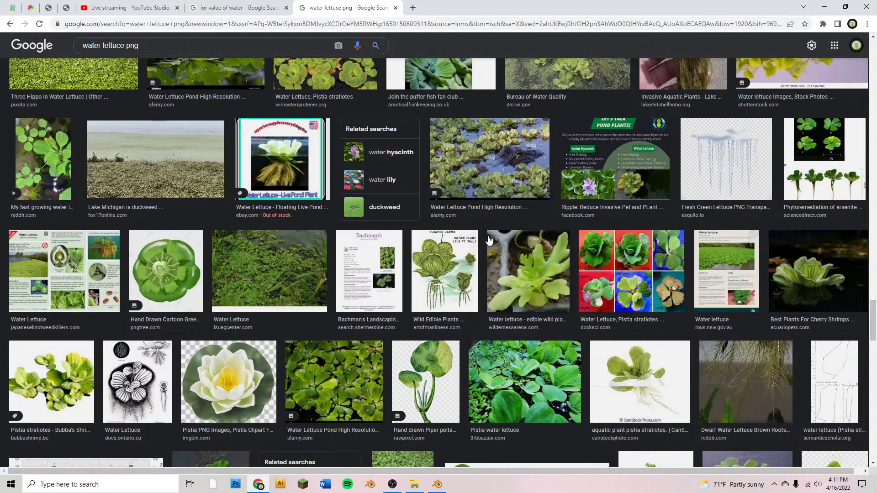
scroll(490, 239, down, 2)
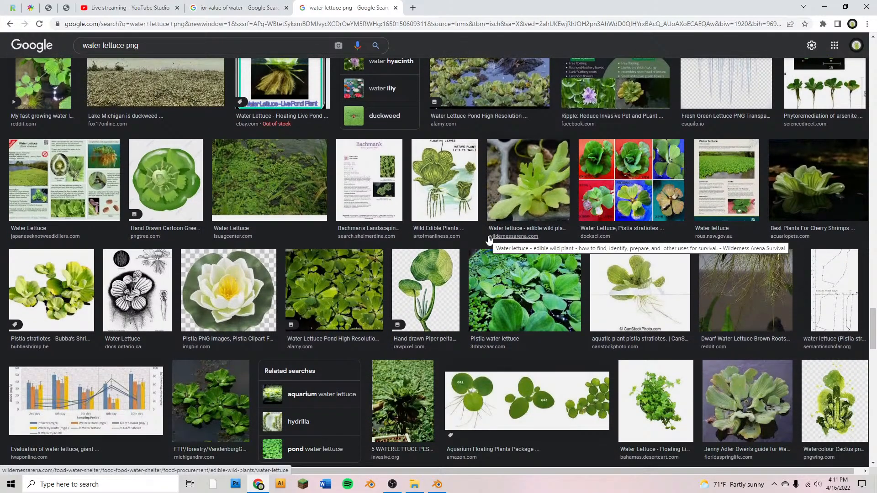
scroll(493, 237, down, 2)
scroll(496, 236, down, 1)
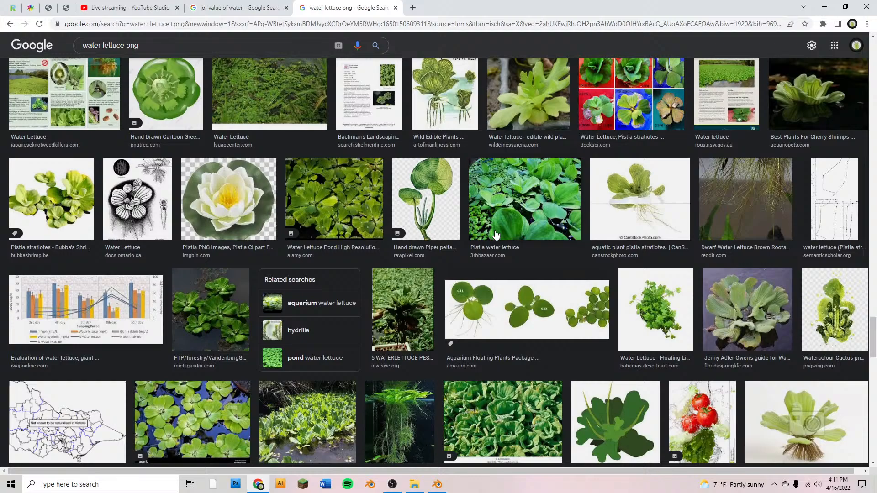
scroll(497, 235, down, 4)
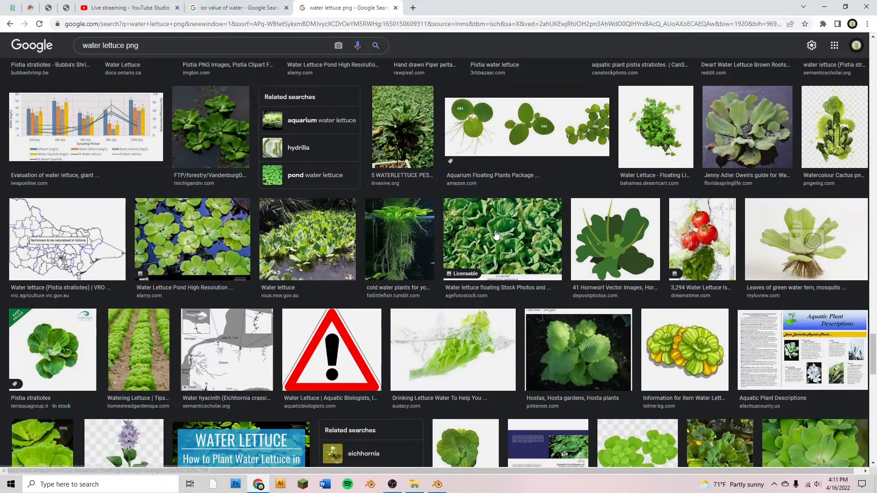
scroll(496, 235, down, 3)
scroll(496, 235, down, 1)
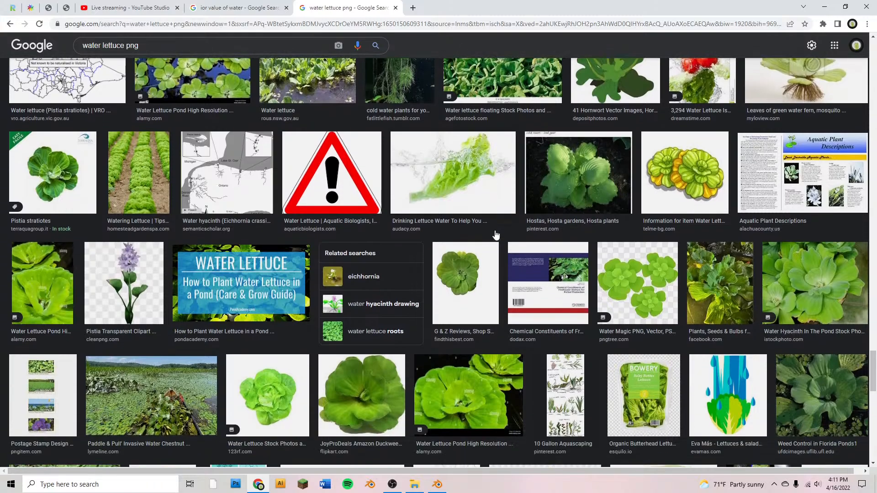
Preview the G & Z Reviews water lettuce image and the JoyProDeals Amazon Duckweed image from Flipkart
click(466, 268)
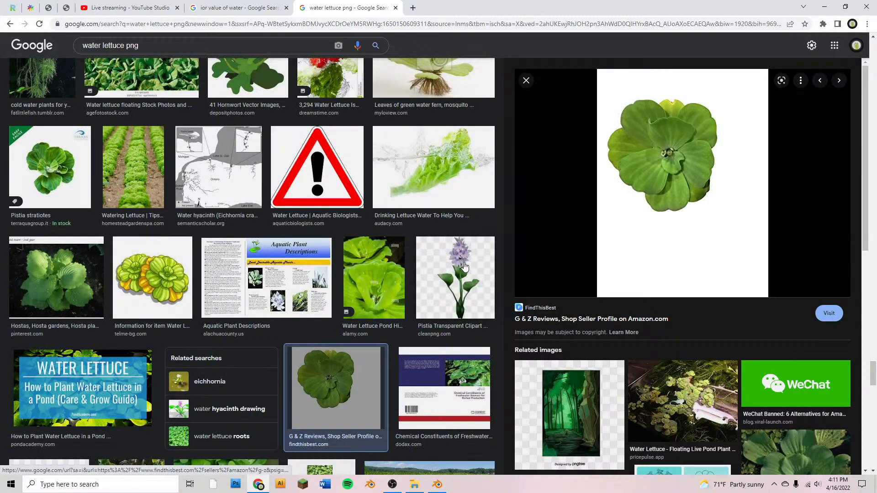
scroll(331, 294, down, 5)
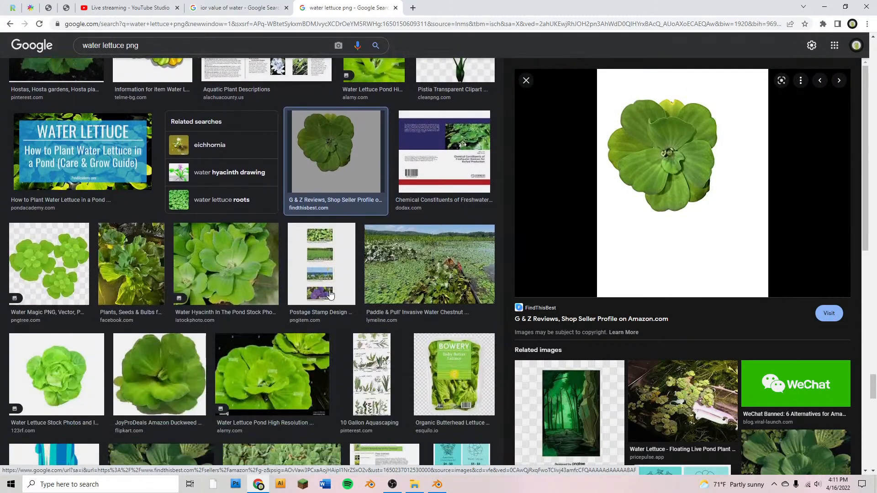
scroll(330, 295, down, 1)
click(166, 332)
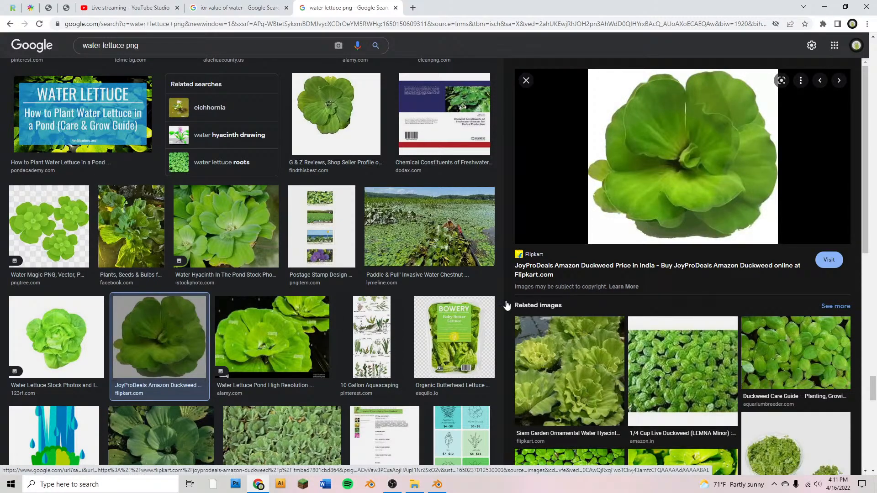
Look through further "water lettuce png" image results for a plant photographed from above
scroll(287, 272, down, 4)
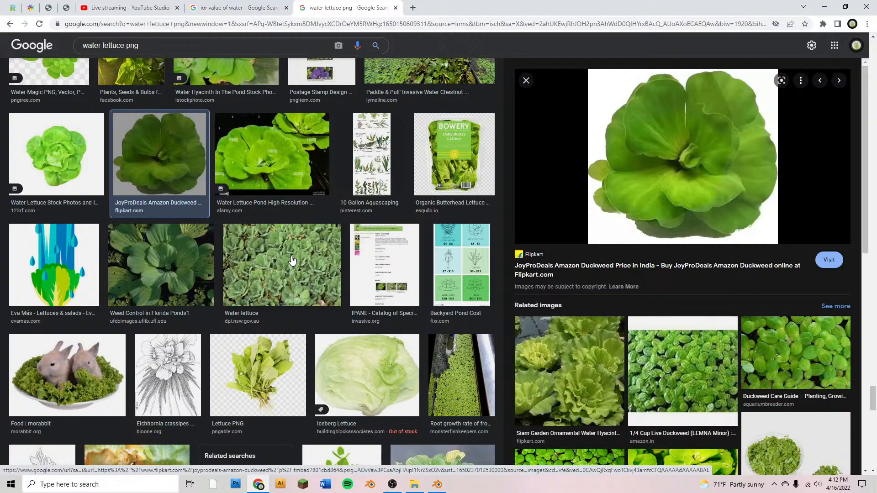
scroll(302, 267, down, 2)
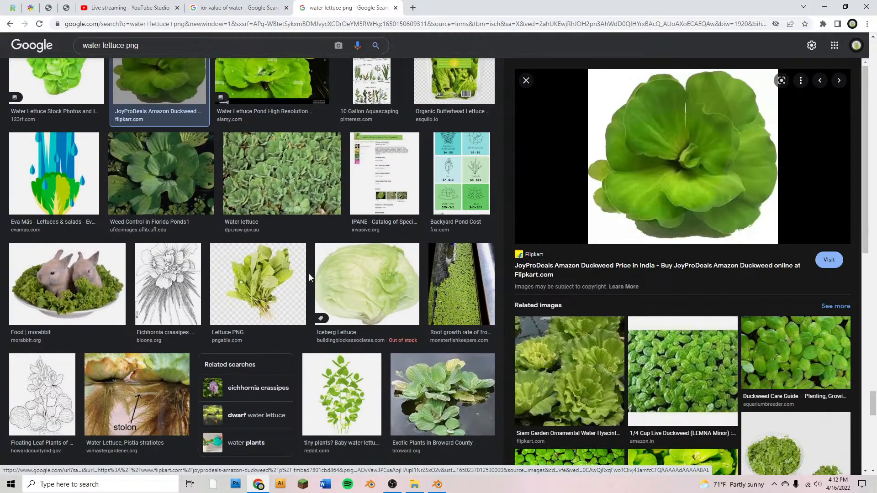
scroll(309, 273, down, 3)
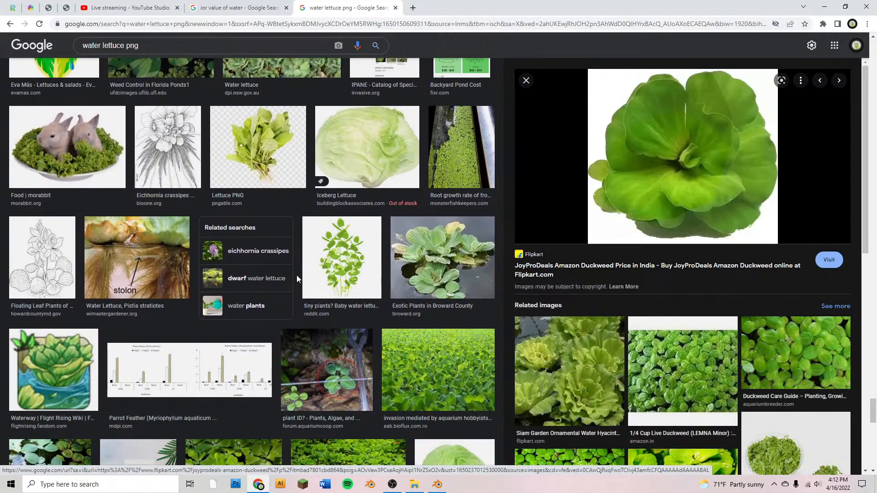
scroll(295, 276, down, 4)
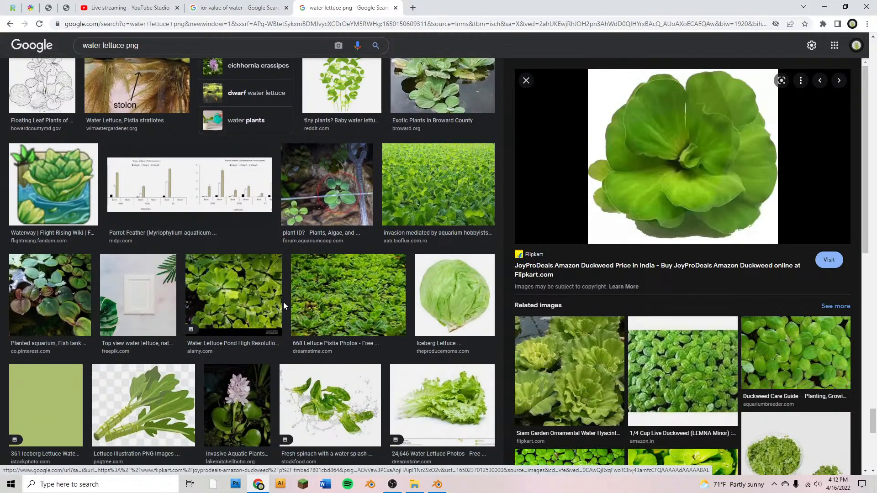
scroll(283, 303, down, 3)
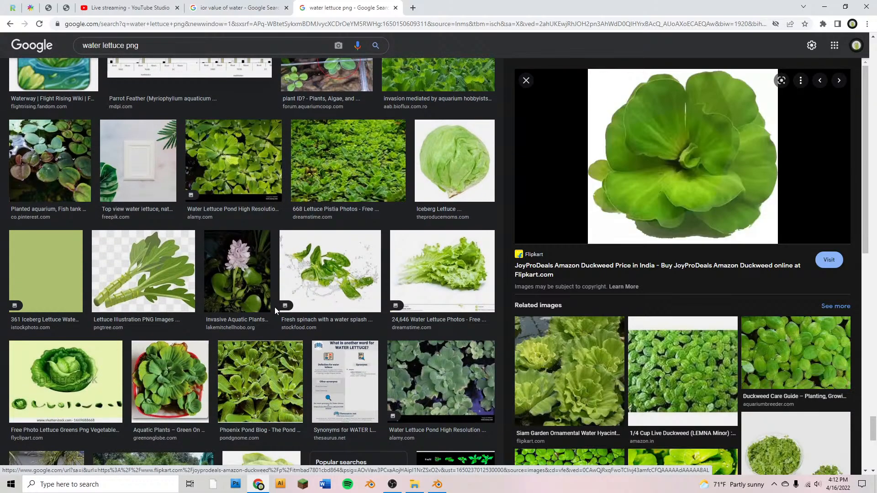
scroll(274, 310, down, 3)
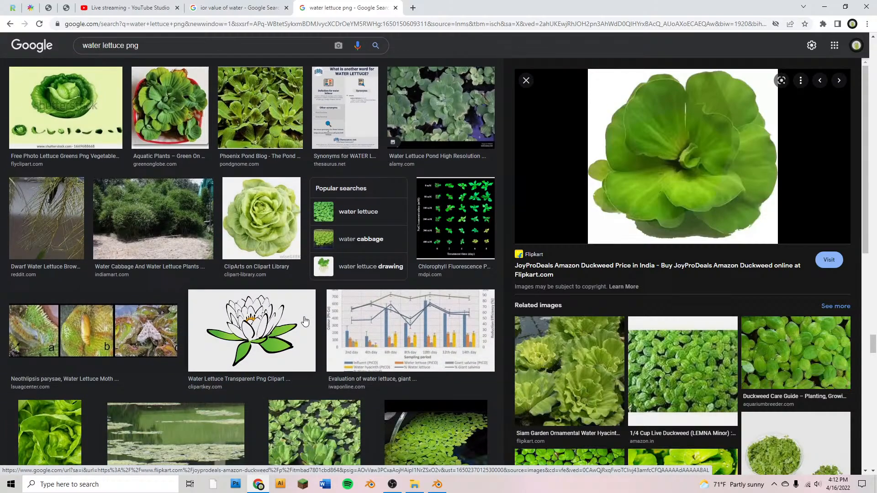
scroll(320, 316, down, 7)
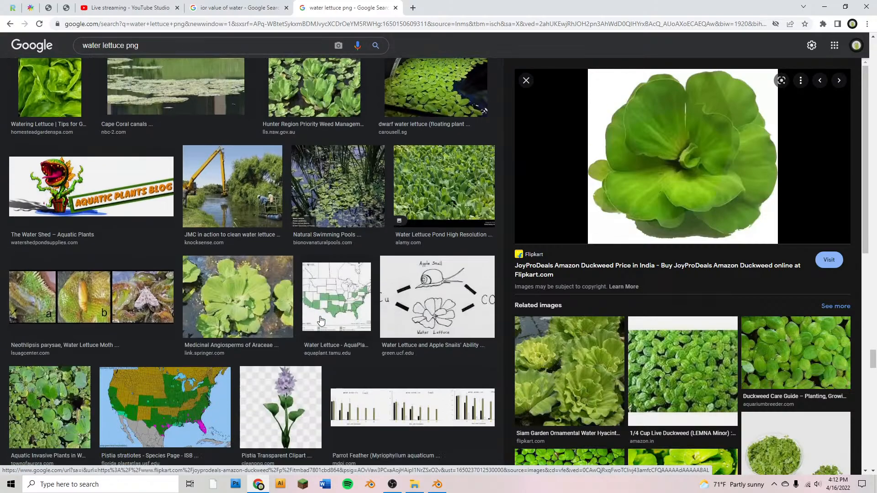
scroll(322, 322, down, 7)
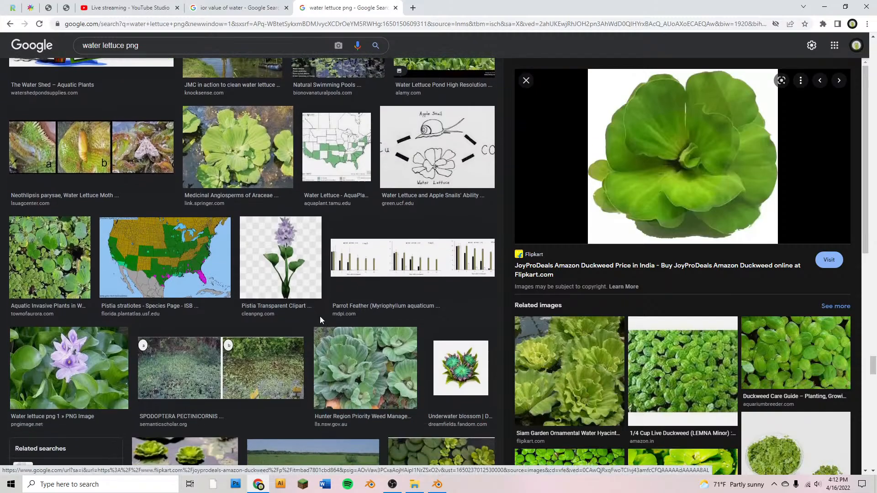
scroll(322, 322, down, 10)
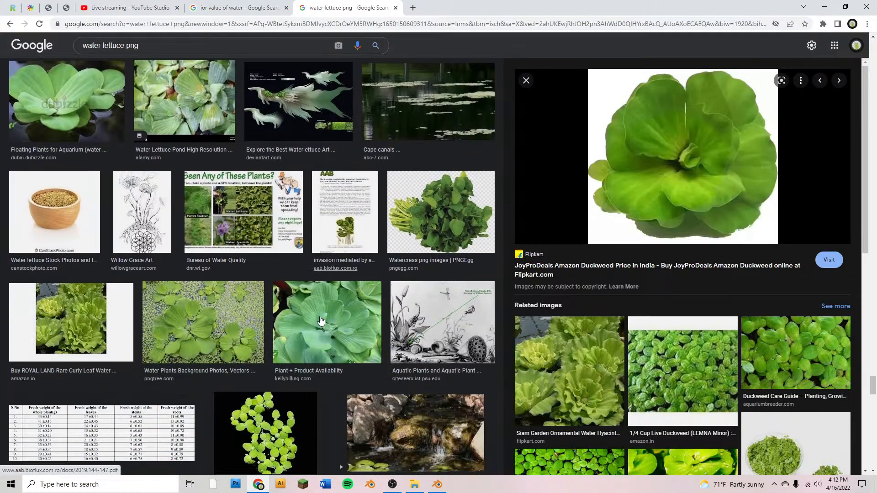
scroll(321, 321, down, 10)
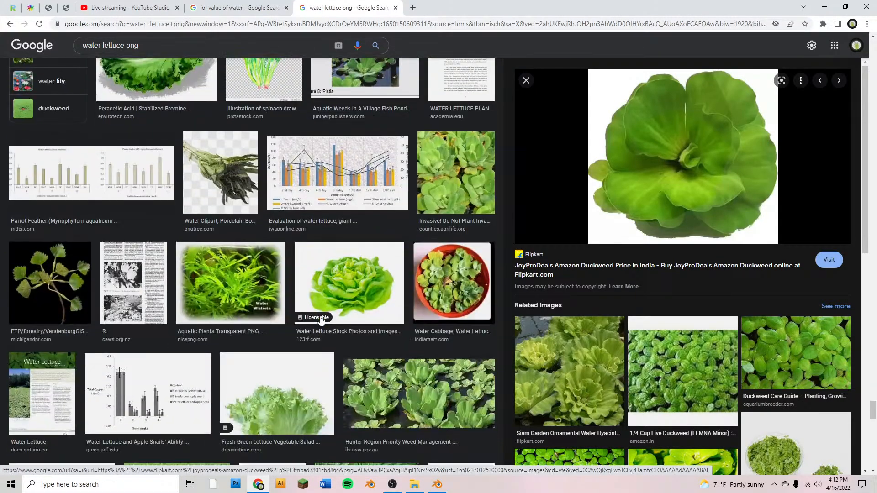
scroll(321, 321, down, 3)
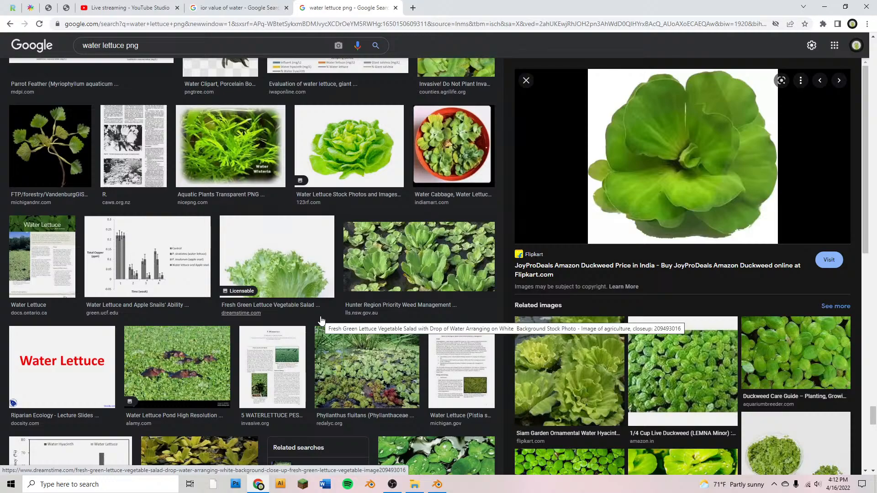
scroll(403, 304, down, 7)
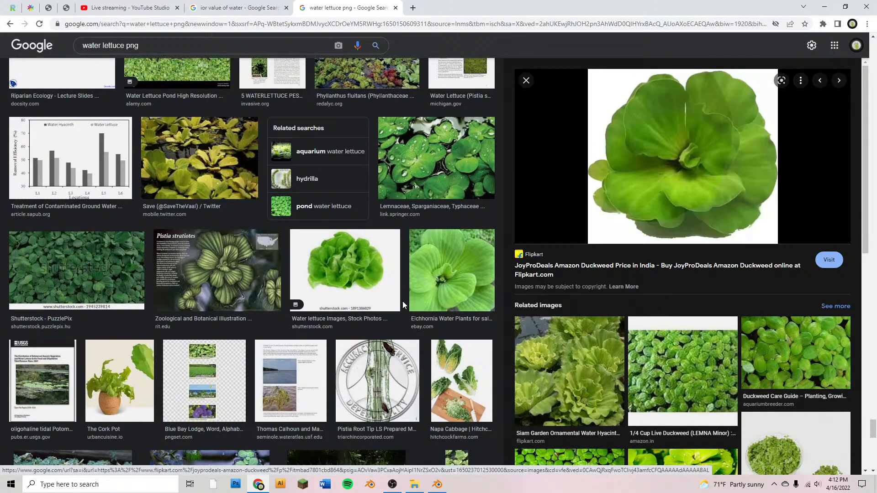
Preview the eBay Eichhornia Water Plants image, its related Amazon water lettuce, and the non-invasive vasculature mining leaf image
click(450, 292)
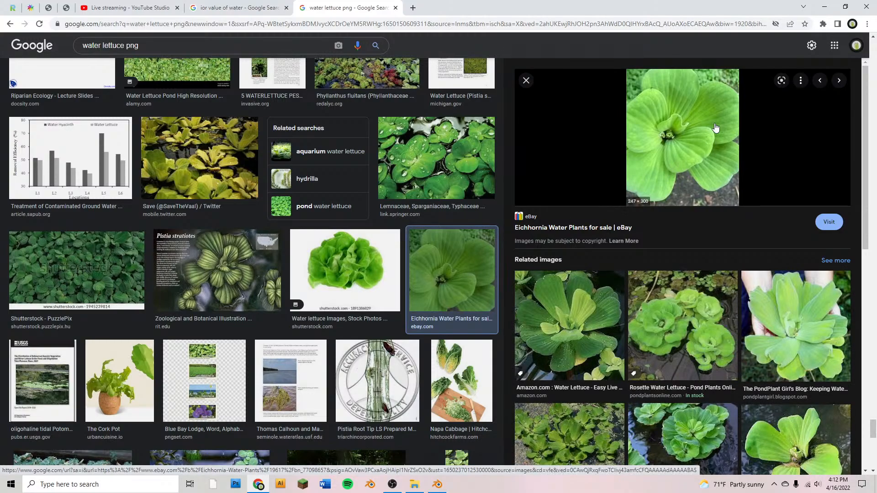
click(569, 319)
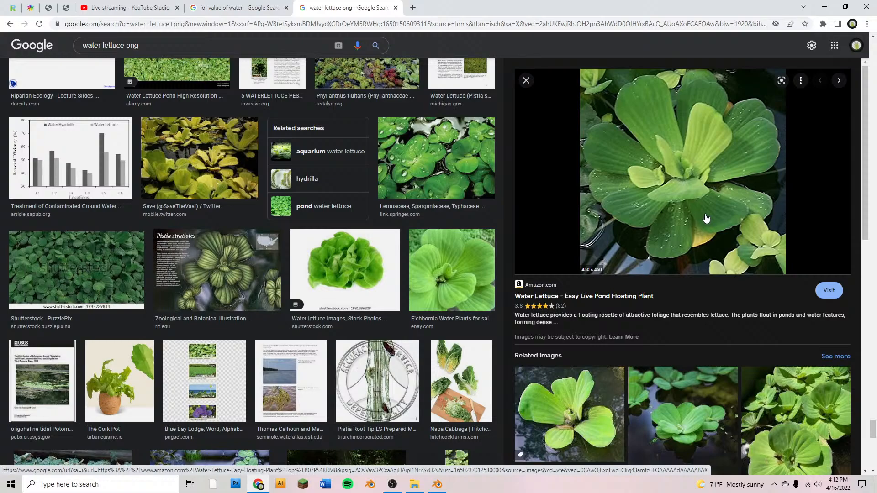
scroll(351, 269, down, 5)
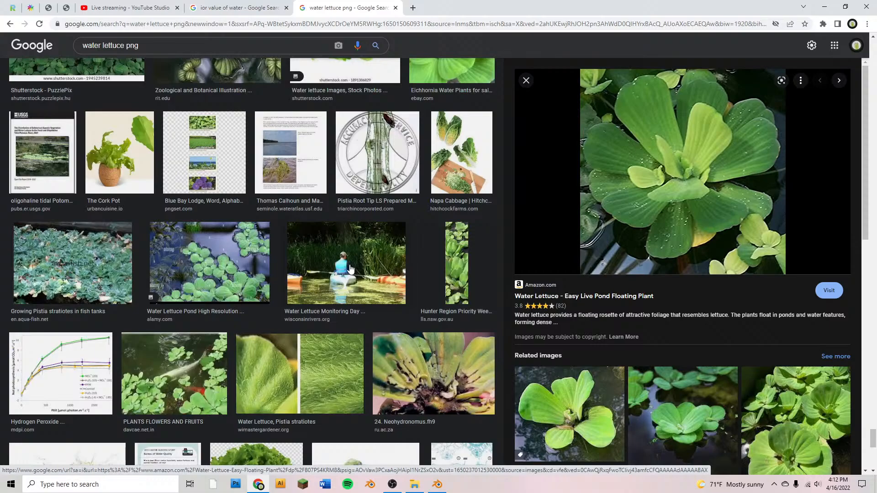
scroll(351, 270, down, 5)
scroll(351, 269, down, 5)
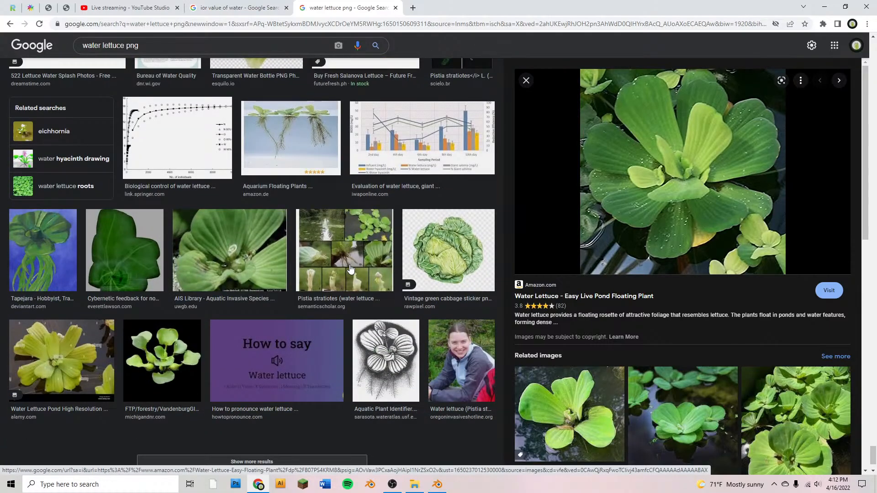
click(145, 256)
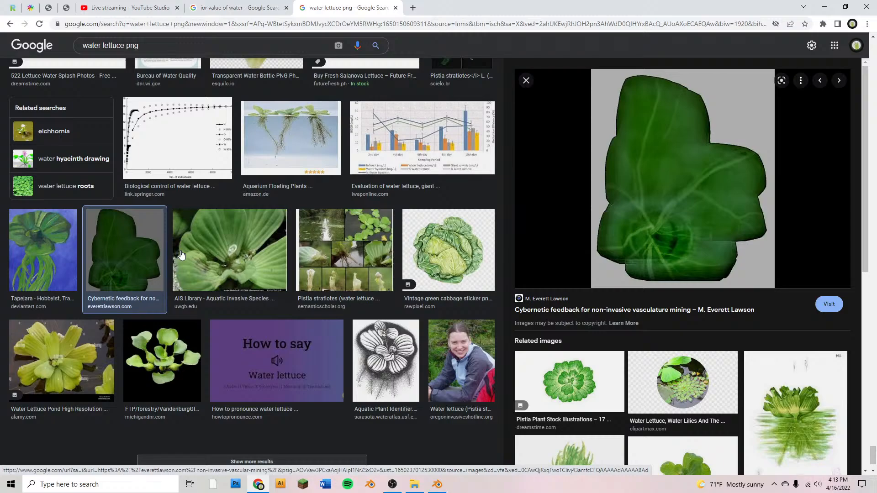
Preview the related Rosette Water Lettuce image from Aquatic Arts and the Water Lettuce image from LiveAquaria, including its related images
scroll(687, 321, down, 4)
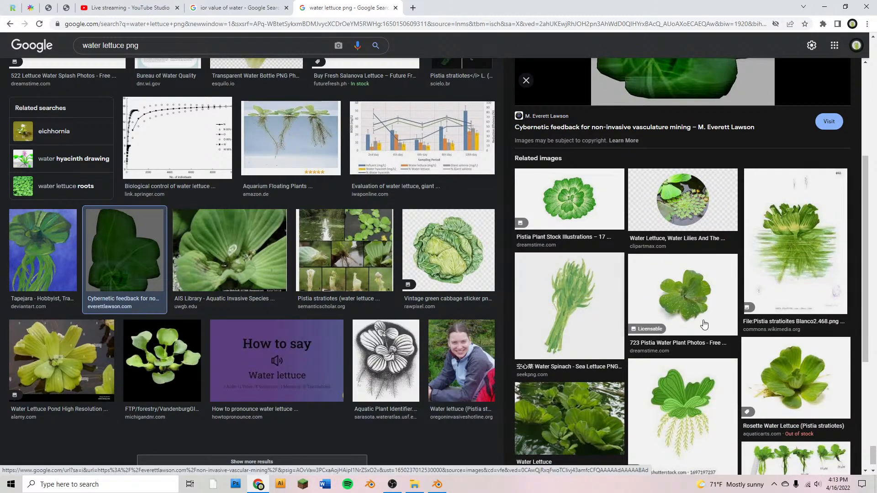
click(789, 368)
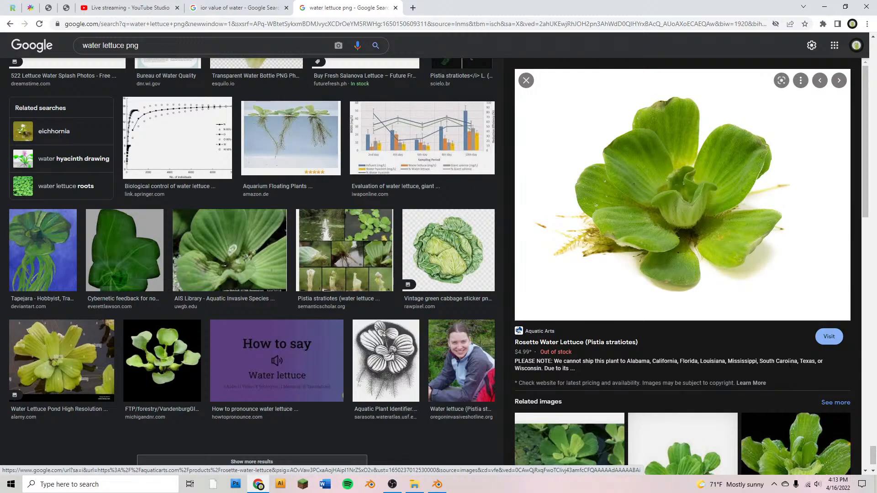
scroll(776, 364, down, 3)
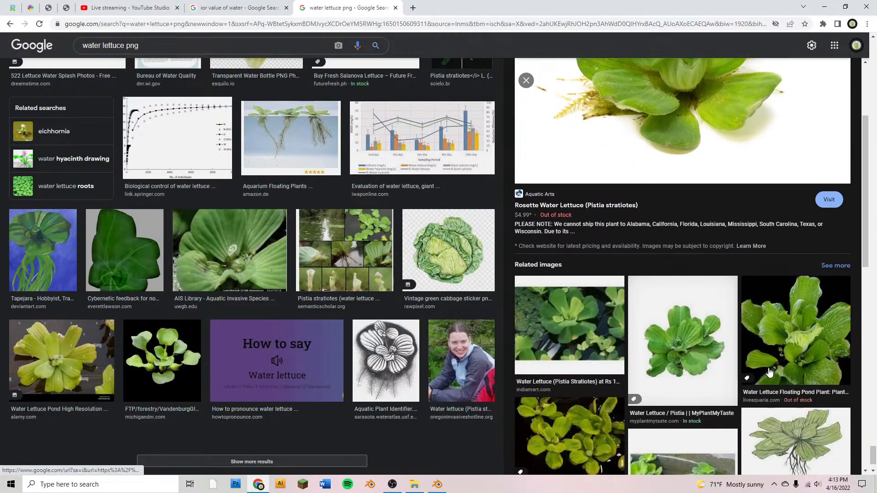
click(786, 365)
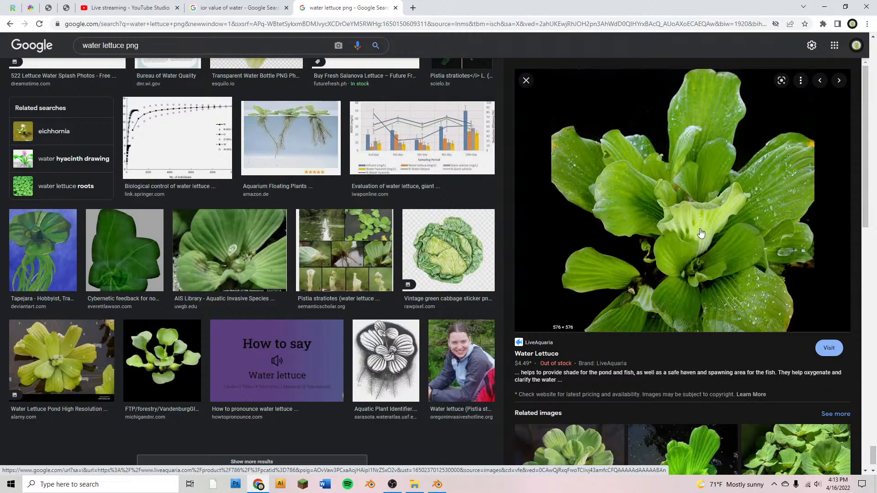
scroll(701, 233, down, 8)
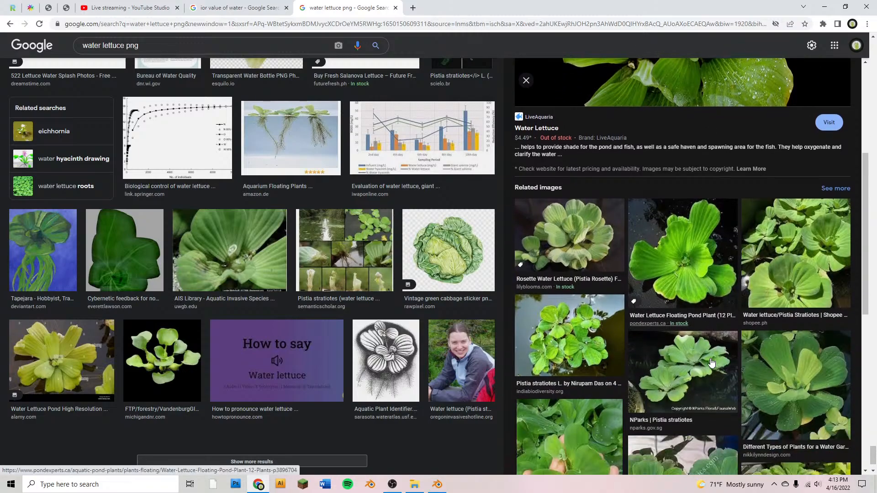
scroll(711, 363, down, 5)
scroll(711, 364, up, 15)
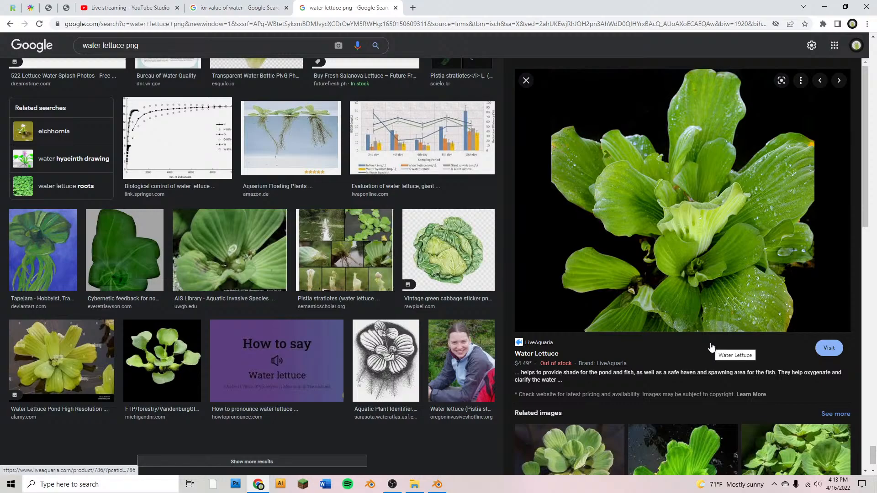
Preview the michigandnr.com floating plant image on black and check its source page, returning to the image results
scroll(135, 283, down, 2)
click(160, 292)
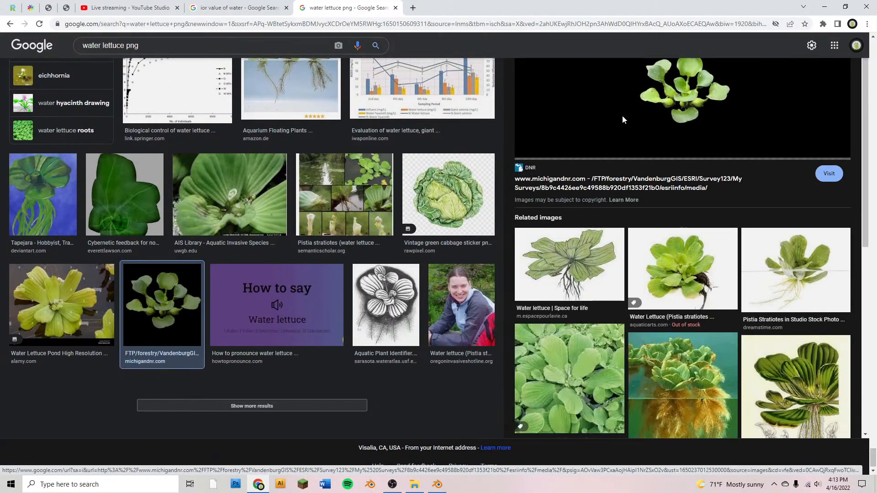
scroll(640, 133, up, 2)
click(673, 153)
right_click(685, 165)
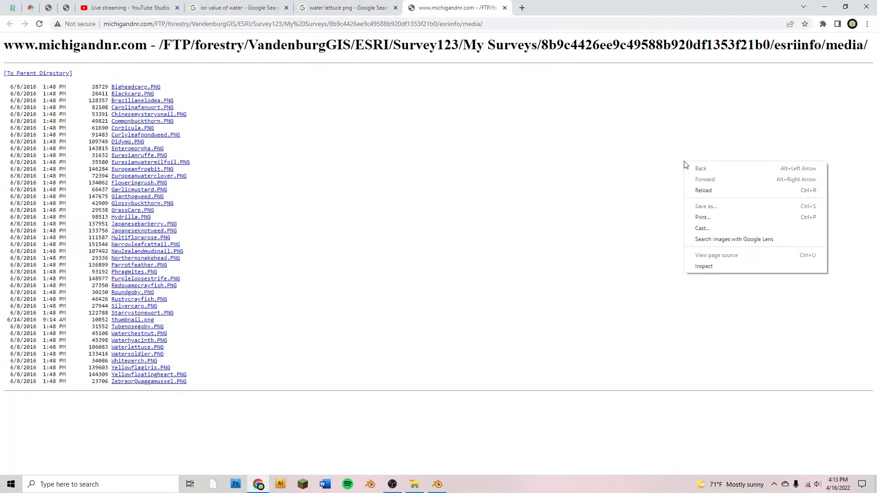
click(503, 8)
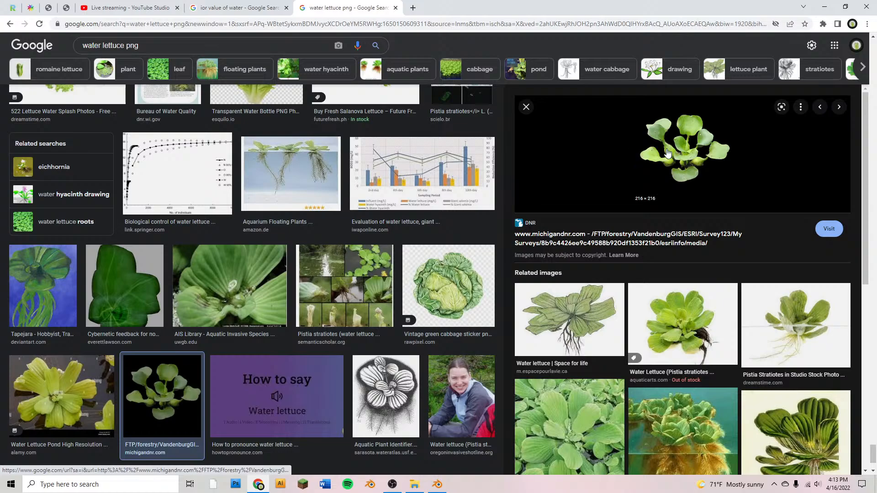
right_click(684, 153)
click(720, 249)
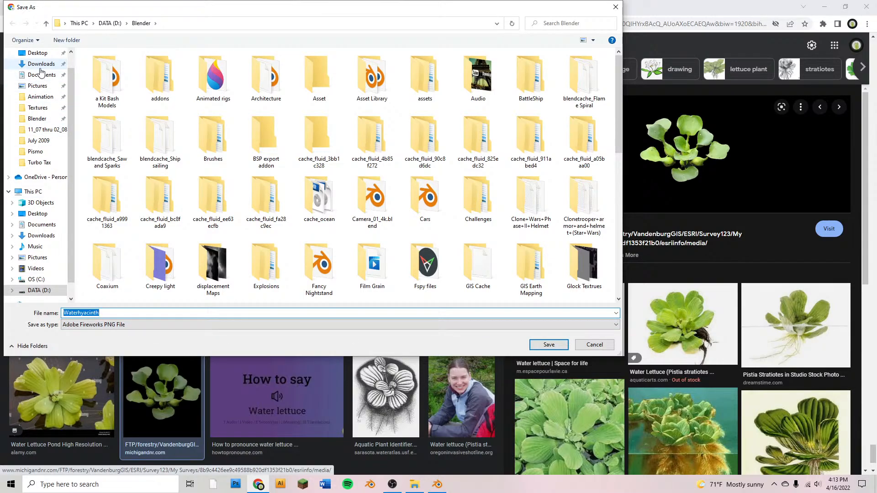
click(616, 8)
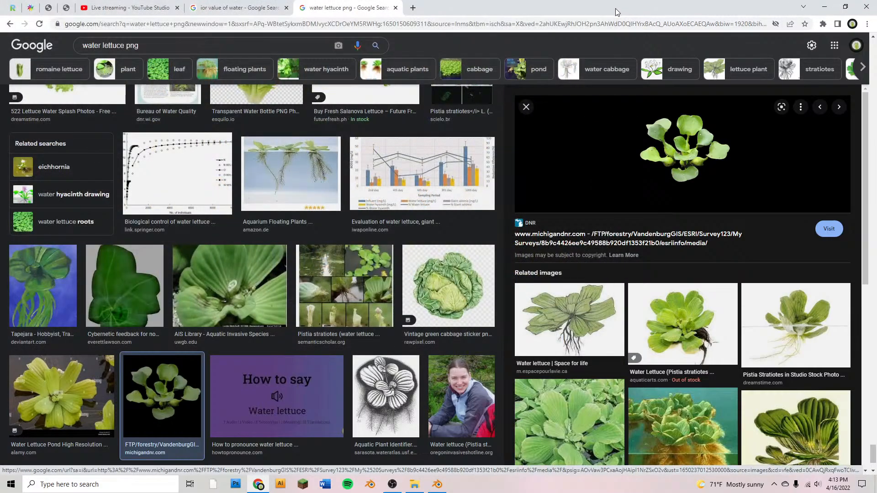
Switch to OBS and hide the Screen source in the Blender scene
click(391, 485)
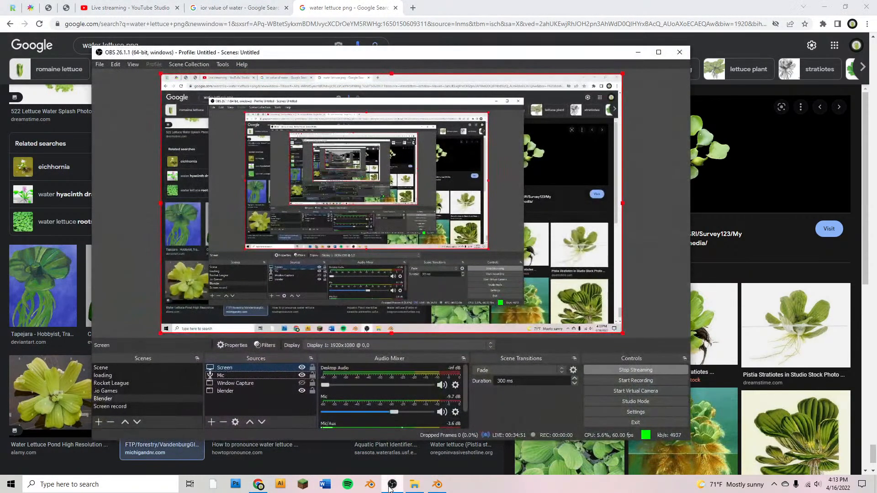
click(302, 368)
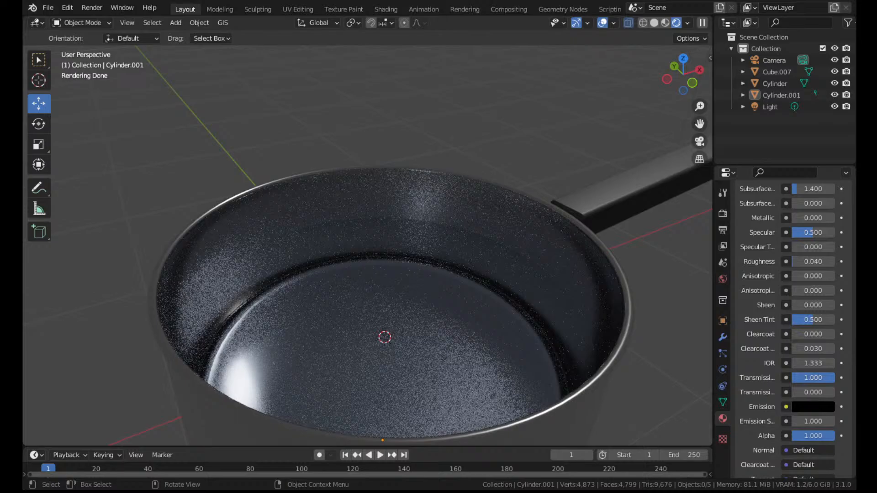
Switch to Blender, view the saucepan from the side, and open the scene's Cycles render settings
scroll(413, 269, down, 3)
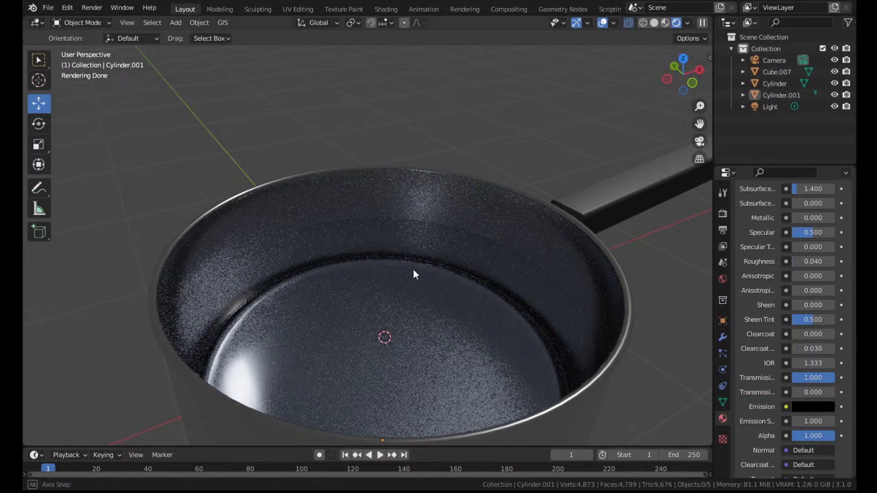
middle_drag(413, 269, 527, 194)
click(723, 213)
scroll(766, 209, up, 6)
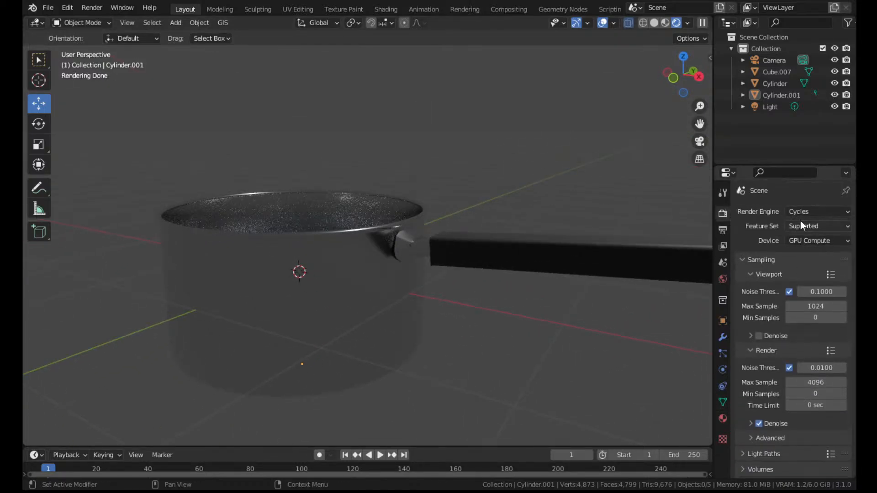
Add a 2 m plane mesh at the world origin
scroll(511, 182, down, 10)
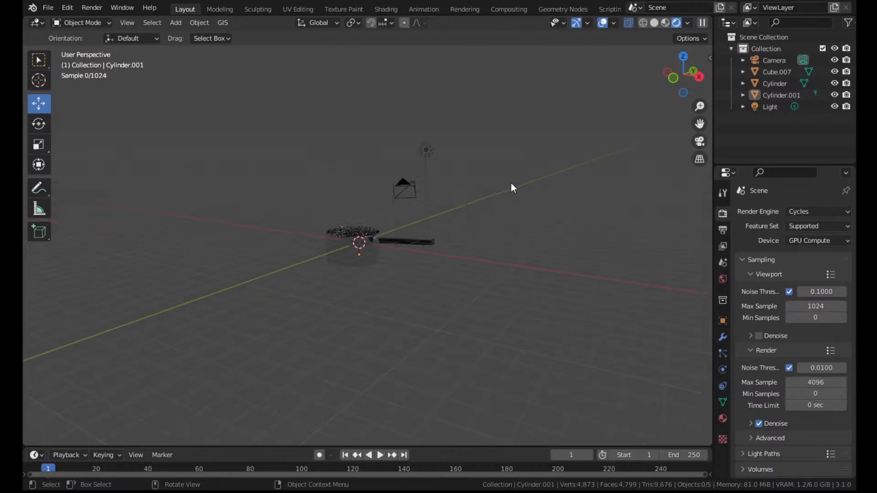
click(175, 23)
mouse_move(190, 36)
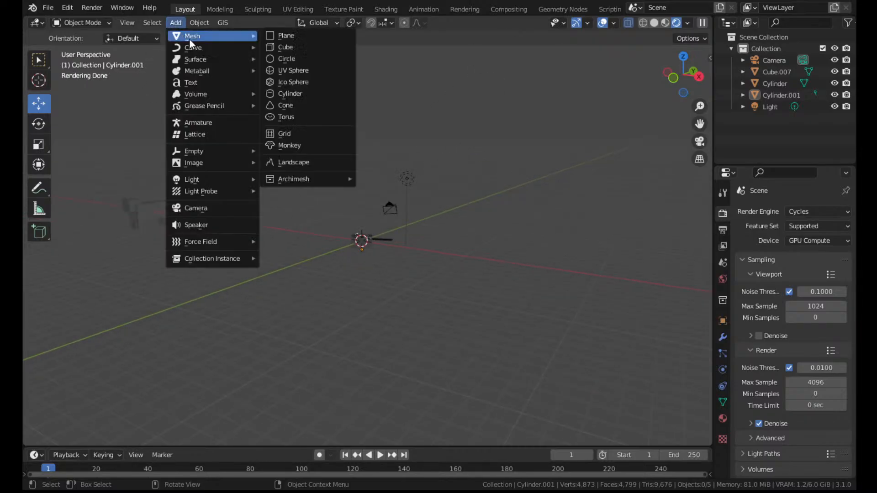
click(299, 41)
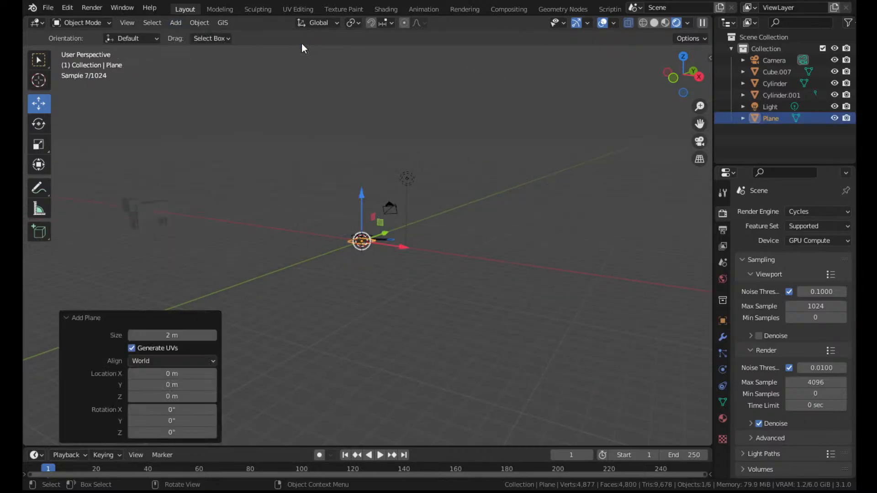
Move the plane down about 0.61 m beneath the saucepan and scale it up by about 10.64 to form a floor
click(675, 75)
scroll(425, 160, up, 8)
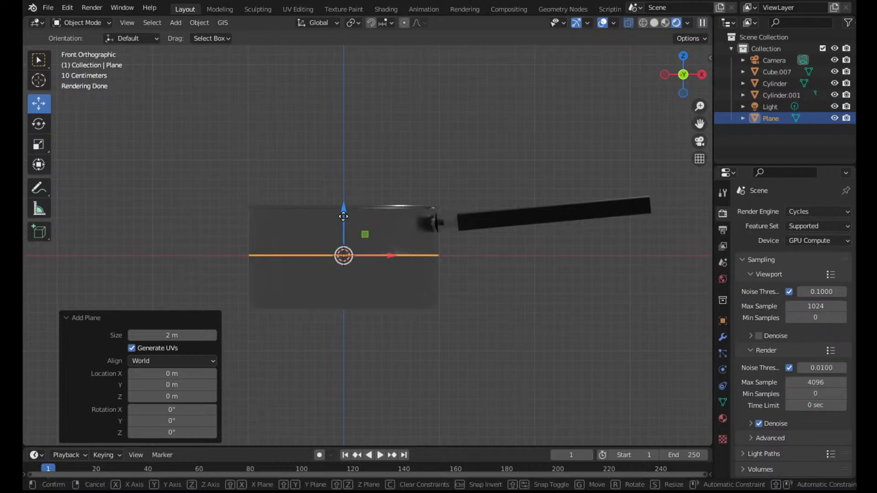
drag(344, 210, 343, 270)
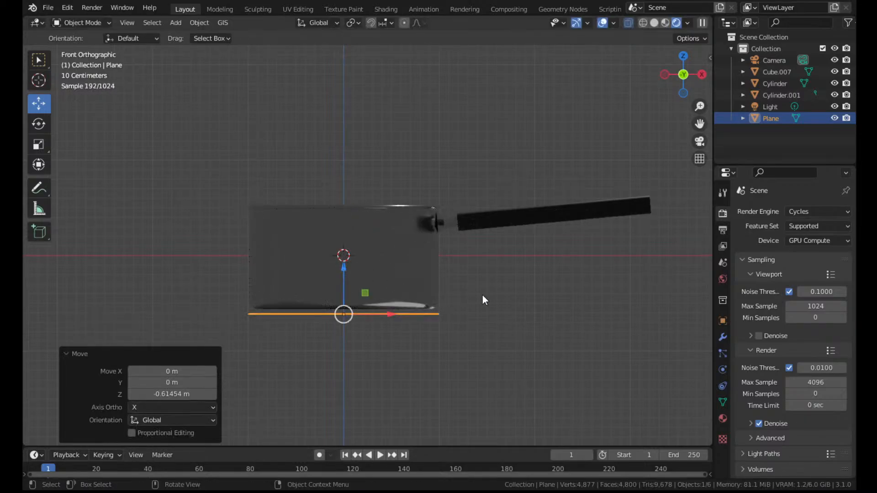
key(s)
click(503, 150)
middle_drag(503, 150, 425, 145)
scroll(493, 147, down, 5)
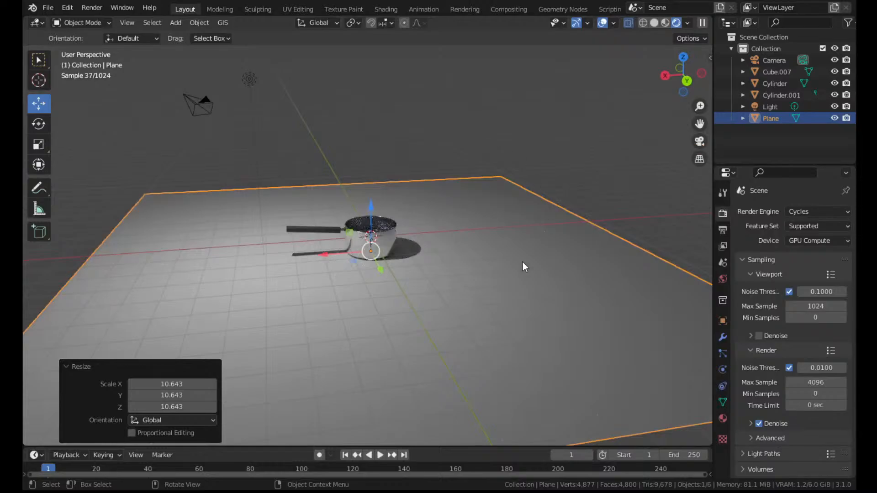
Extrude the floor plane's two adjoining outer edges about 11.5 m upward along Z to form backdrop walls
key(Tab)
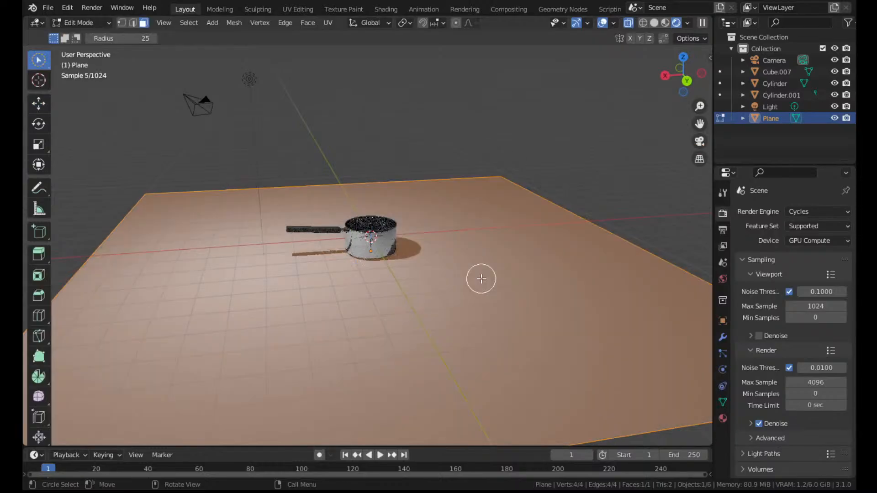
click(133, 23)
drag(482, 182, 525, 195)
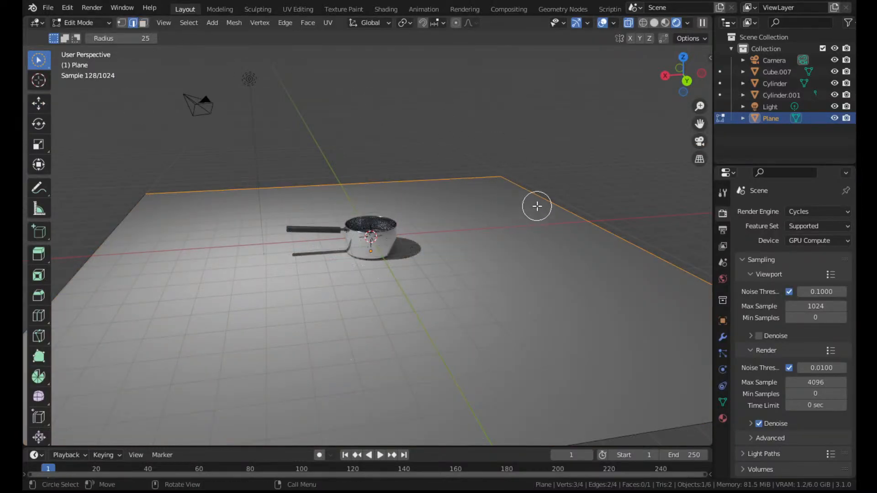
key(e)
key(z)
click(565, 337)
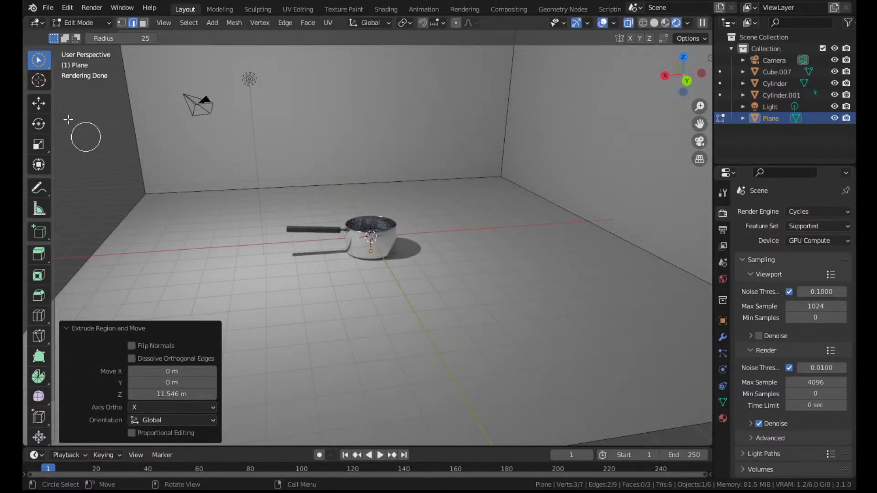
Bevel the two edges between floor and walls by 0.25 m with 14 segments, and shade the backdrop smooth
drag(43, 68, 125, 89)
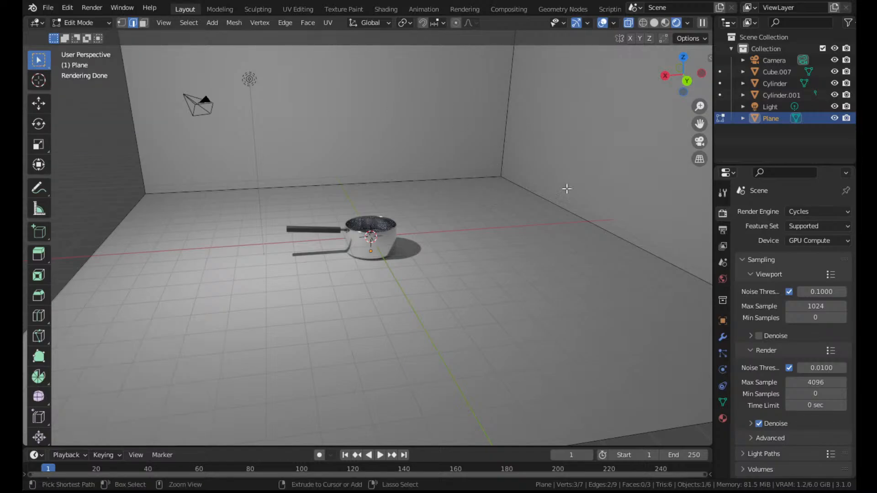
drag(437, 168, 476, 206)
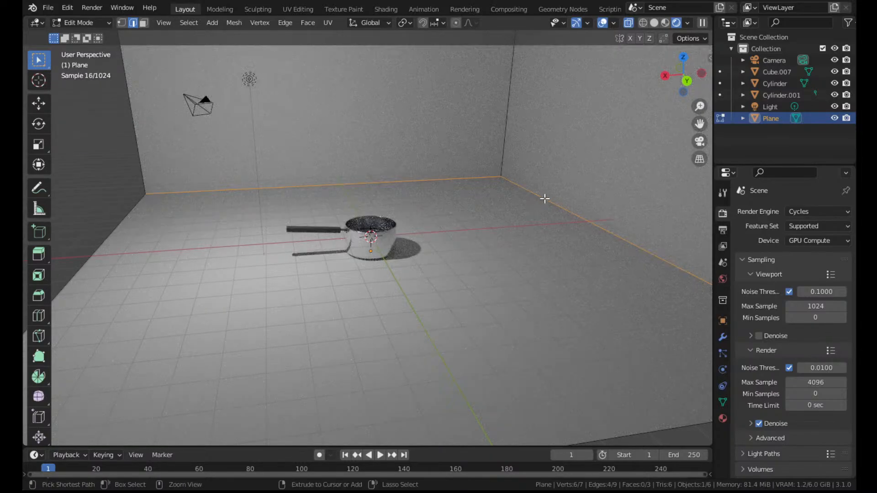
key(ctrl+b)
click(636, 182)
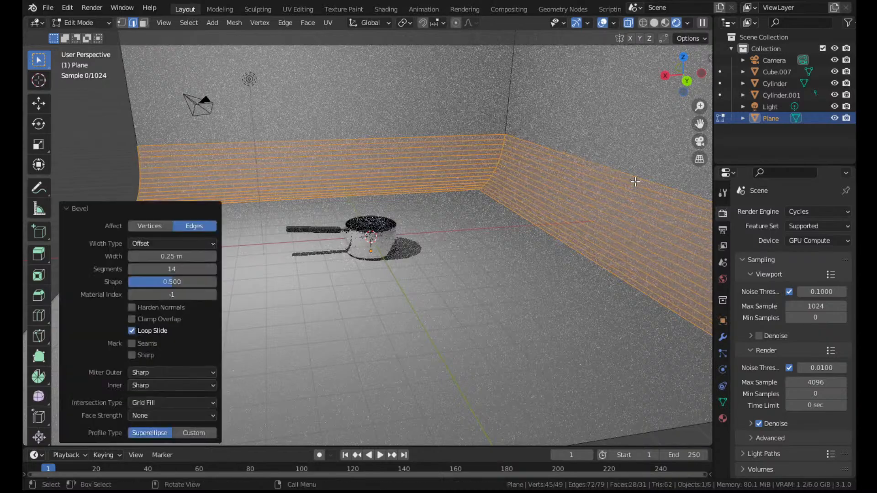
key(Tab)
middle_drag(636, 181, 542, 215)
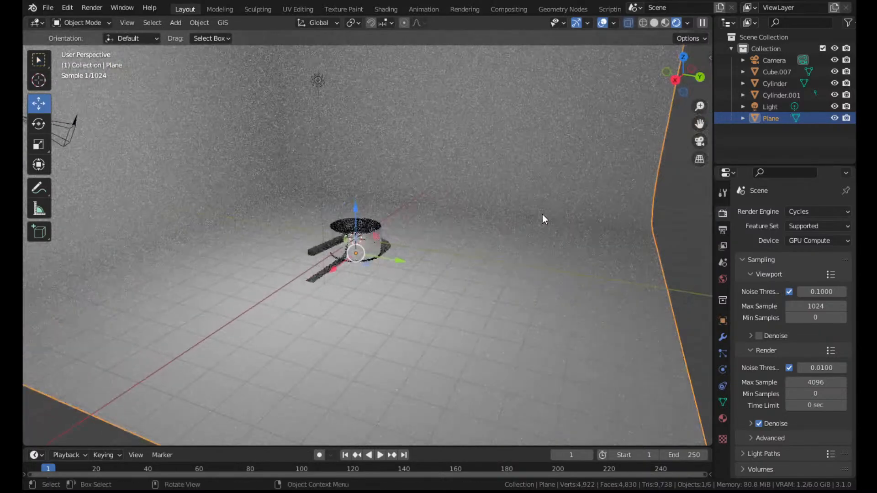
right_click(517, 204)
click(433, 208)
Set the roughness of the saucepan's steel material to 0.313
mouse_move(397, 206)
middle_down()
mouse_move(421, 191)
mouse_move(397, 196)
middle_up()
scroll(427, 190, up, 4)
click(376, 246)
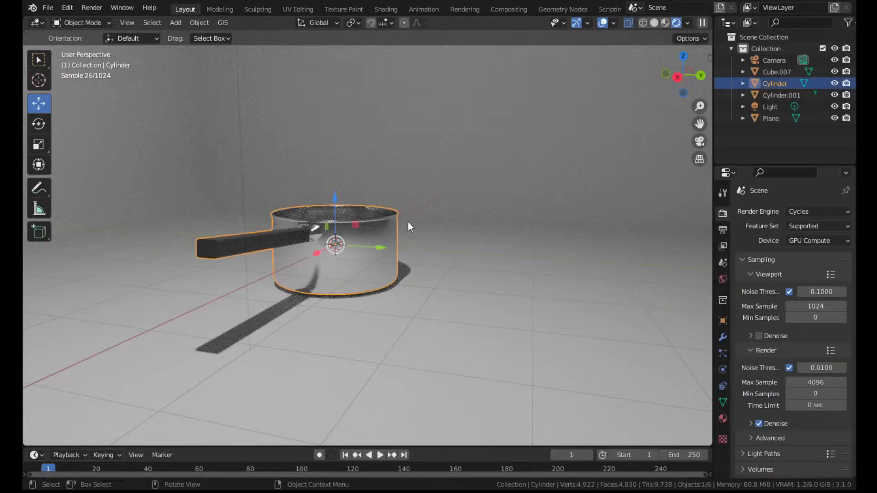
scroll(434, 226, up, 4)
mouse_move(501, 212)
middle_down()
mouse_move(415, 209)
mouse_move(517, 209)
mouse_move(507, 208)
middle_up()
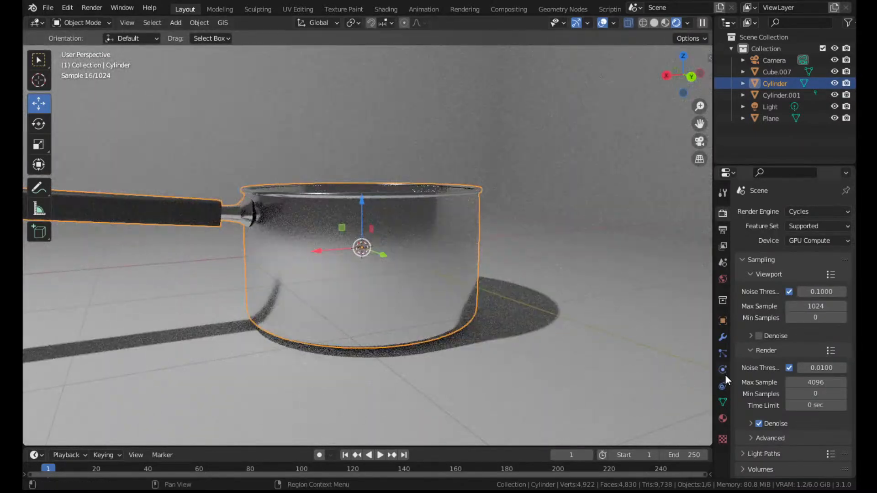
click(723, 418)
scroll(780, 338, down, 7)
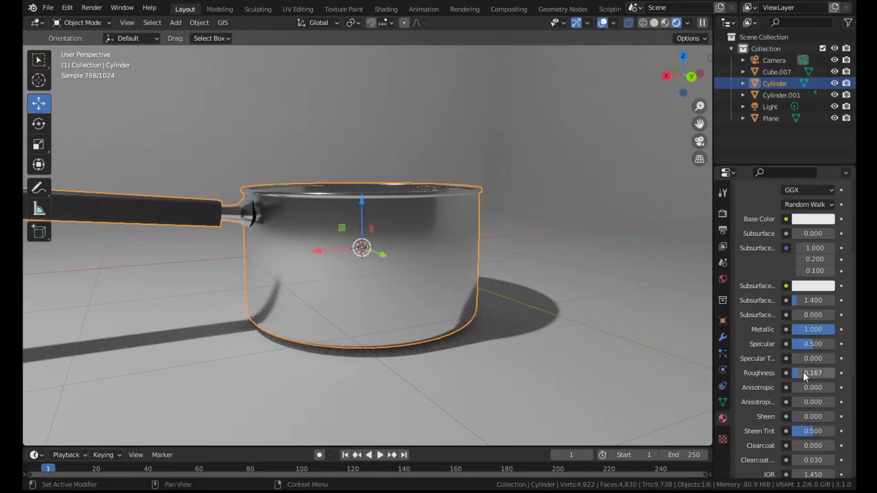
mouse_move(803, 375)
mouse_down()
mouse_move(815, 374)
mouse_move(792, 371)
mouse_up()
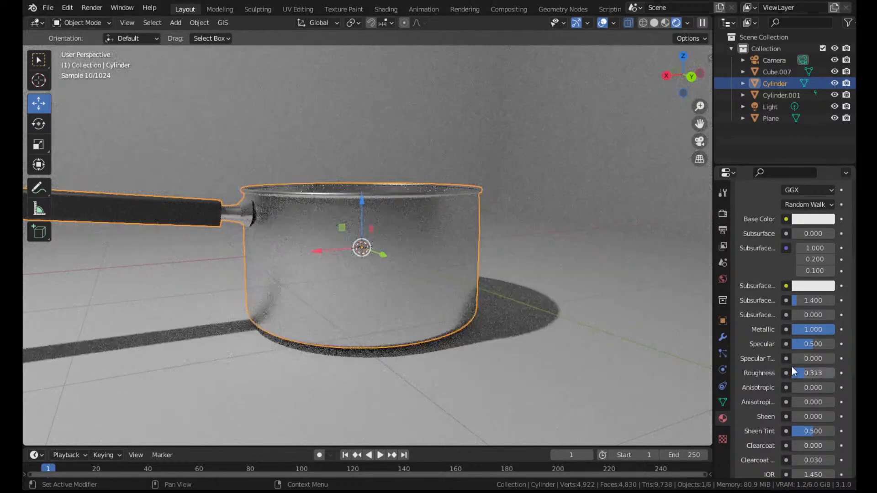
Examine the rendered backdrop, the saucepan's steel finish and the joint between its body and handle
scroll(534, 255, down, 10)
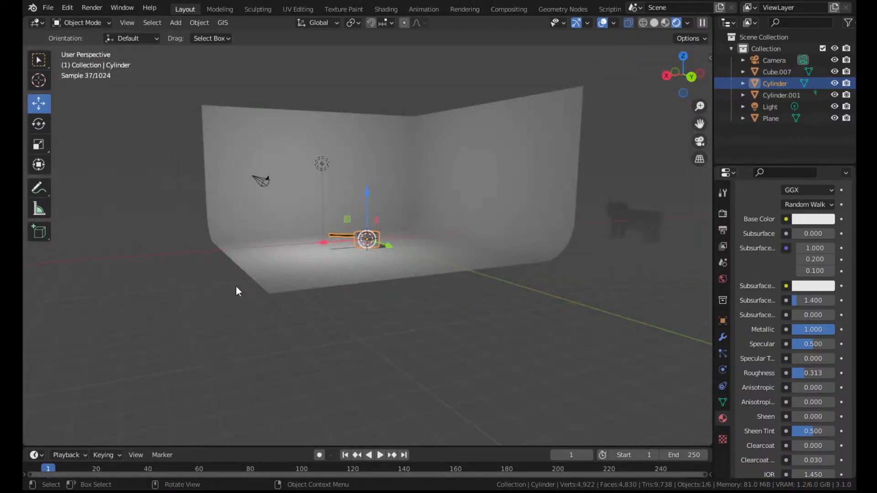
click(236, 290)
scroll(446, 257, up, 4)
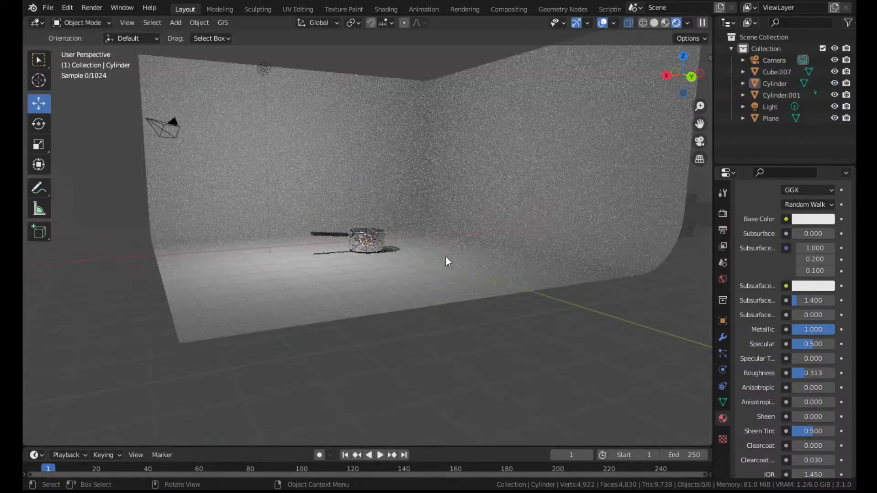
scroll(446, 257, up, 6)
scroll(387, 246, up, 1)
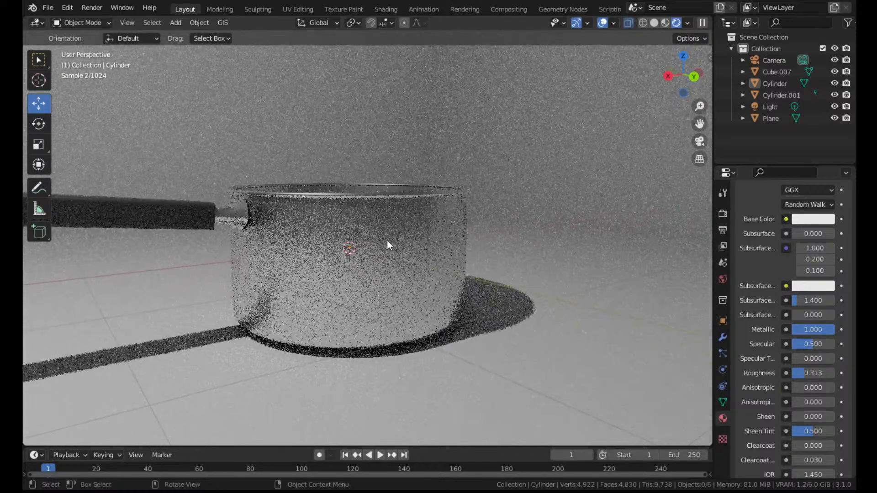
middle_drag(388, 245, 466, 222)
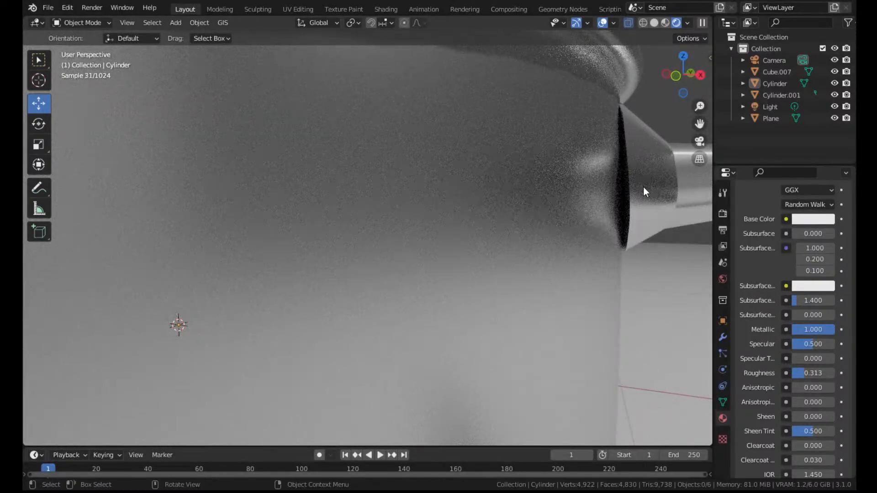
middle_drag(645, 188, 631, 216)
scroll(598, 199, down, 6)
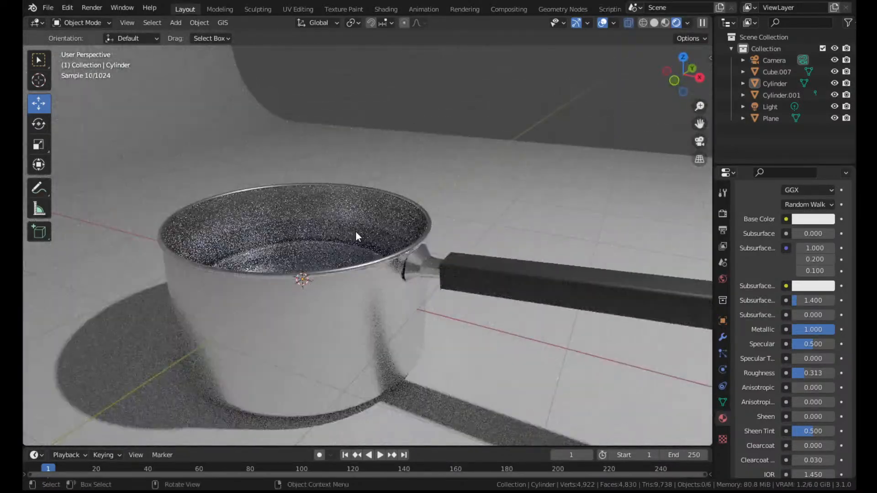
Lift the water cylinder vertically out of the saucepan so that it sits above the rim
click(341, 235)
drag(305, 322, 357, 174)
click(535, 95)
middle_drag(508, 135, 490, 190)
middle_drag(474, 229, 464, 199)
Lower the raised water cylinder back down into the saucepan and deselect it
click(401, 188)
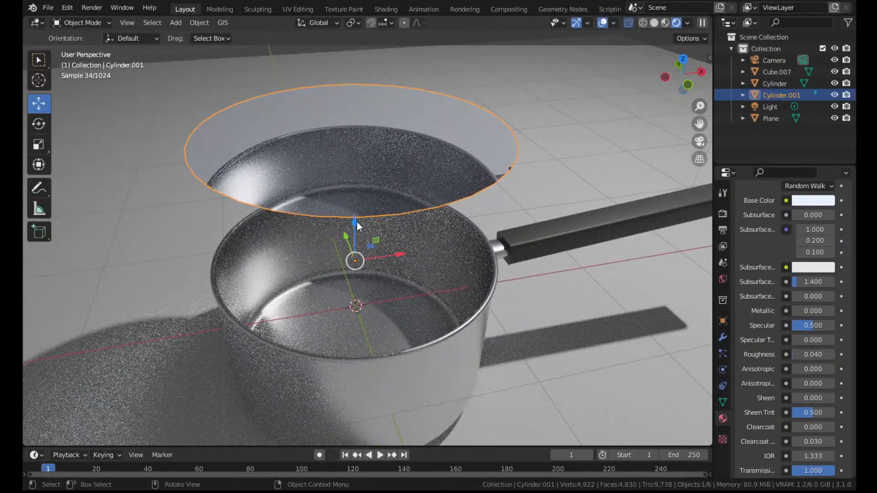
drag(356, 223, 347, 329)
scroll(475, 149, down, 4)
middle_drag(475, 149, 456, 138)
click(415, 99)
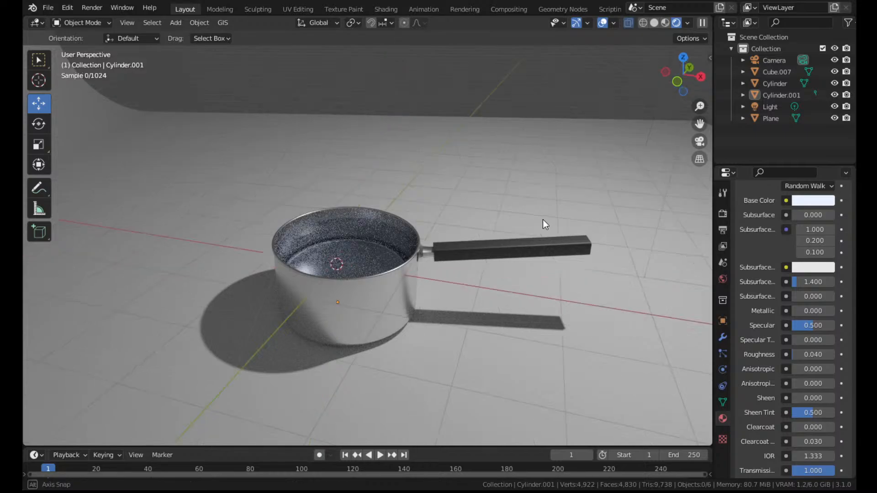
middle_drag(543, 221, 347, 254)
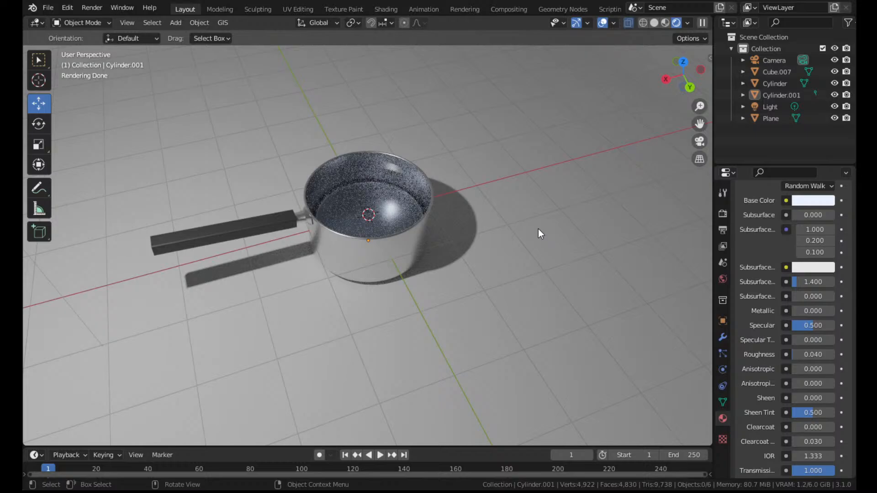
click(518, 119)
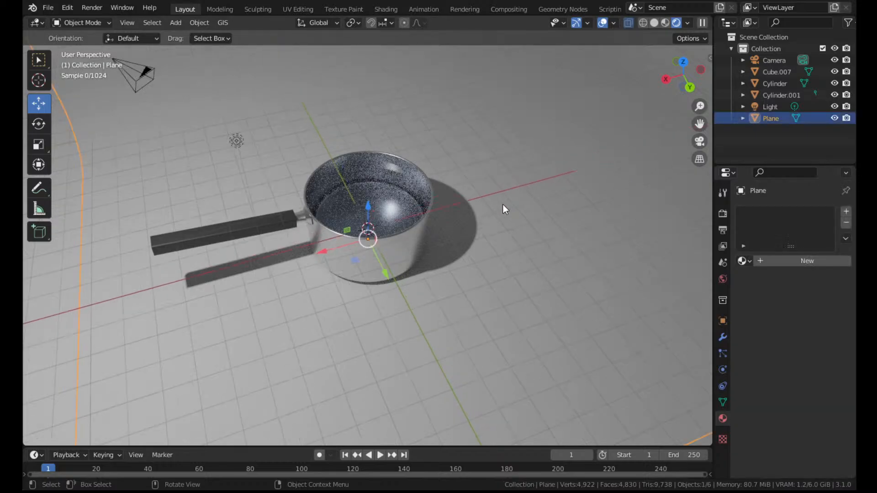
scroll(503, 205, down, 6)
click(97, 233)
scroll(483, 222, up, 7)
middle_drag(482, 222, 431, 199)
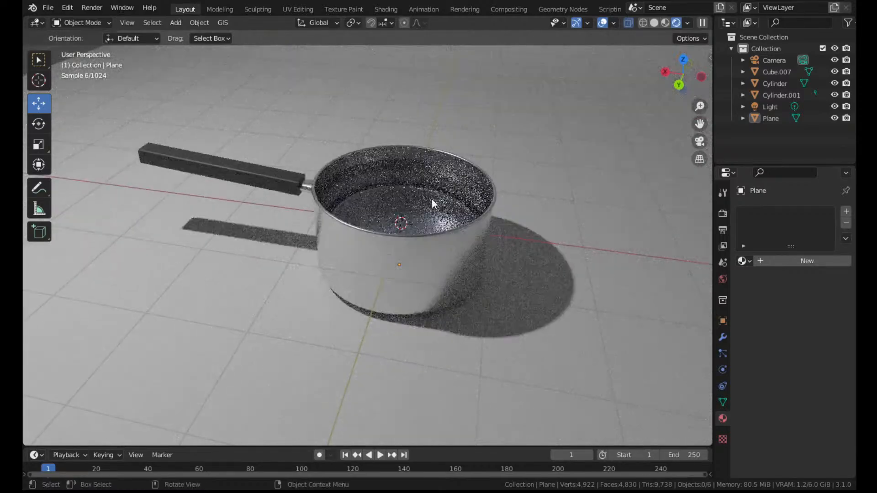
Rename the animal-shaped object Cube.007 as Cow
click(782, 70)
scroll(477, 172, down, 8)
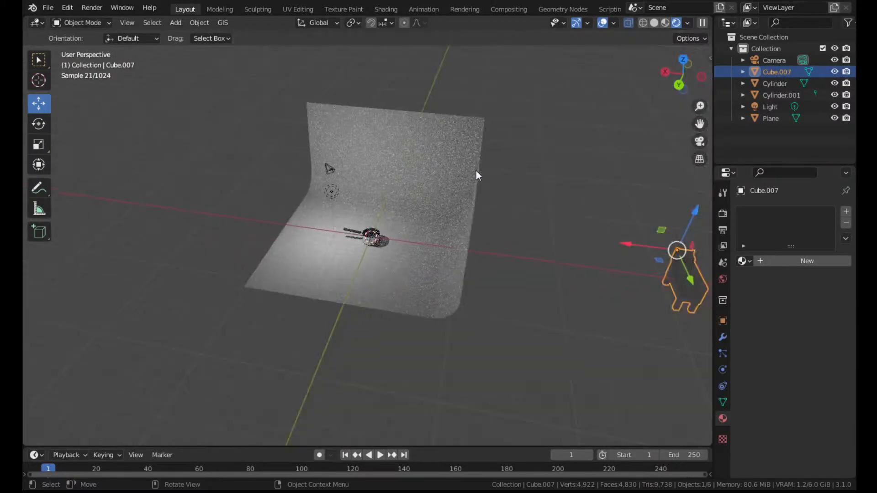
double_click(781, 72)
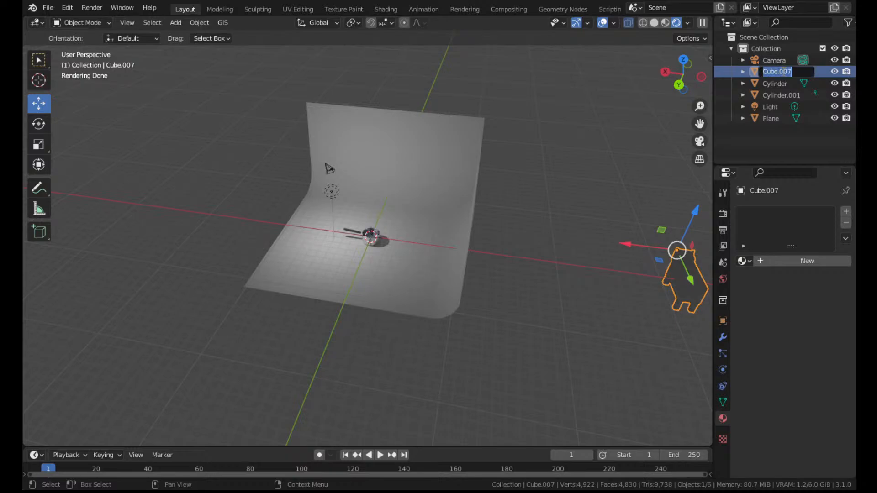
text(Cow)
key(Return)
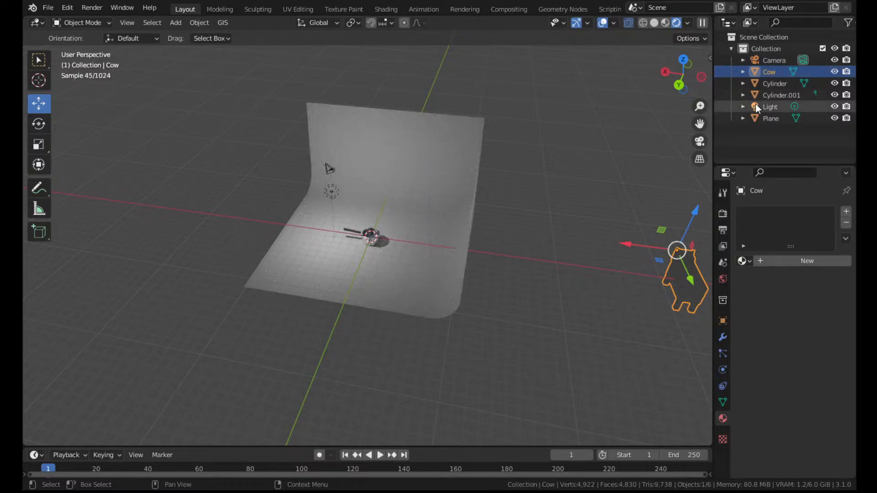
Rename the saucepan object Cylinder as Pot
click(776, 82)
double_click(777, 81)
text(Pot)
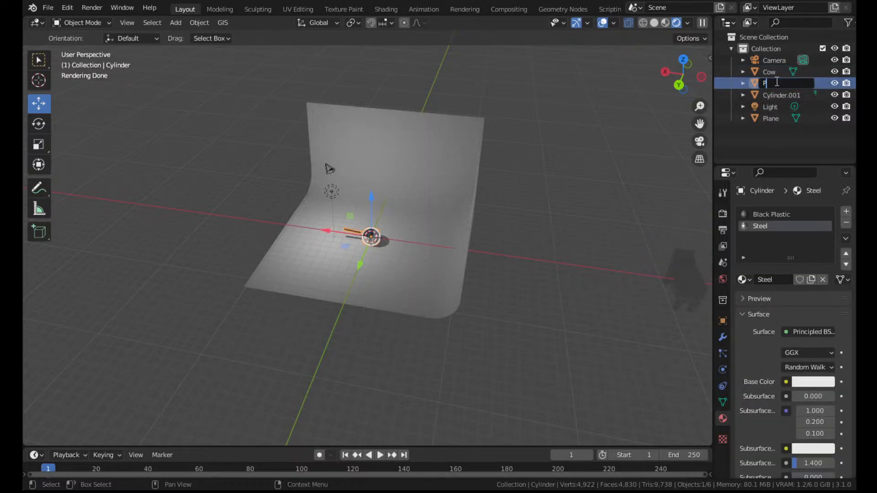
key(Return)
Rename the object Cylinder.001 inside the saucepan as Water
click(776, 82)
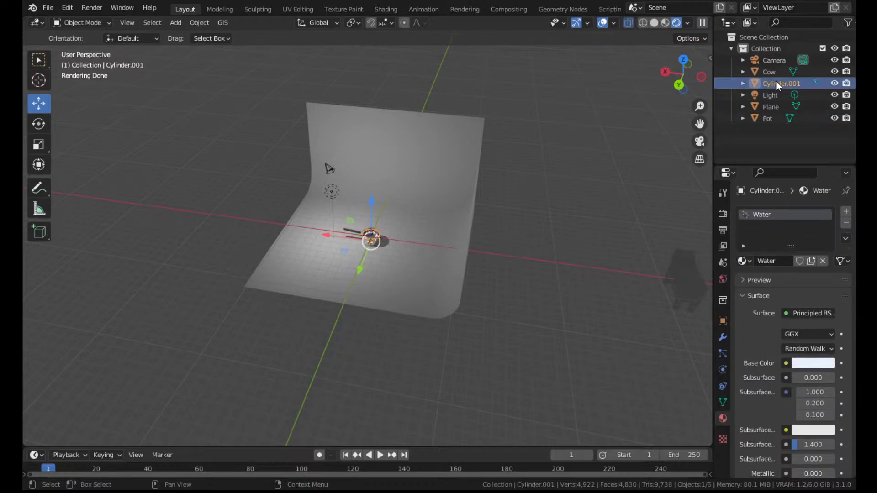
key(KP_Decimal)
scroll(442, 184, up, 6)
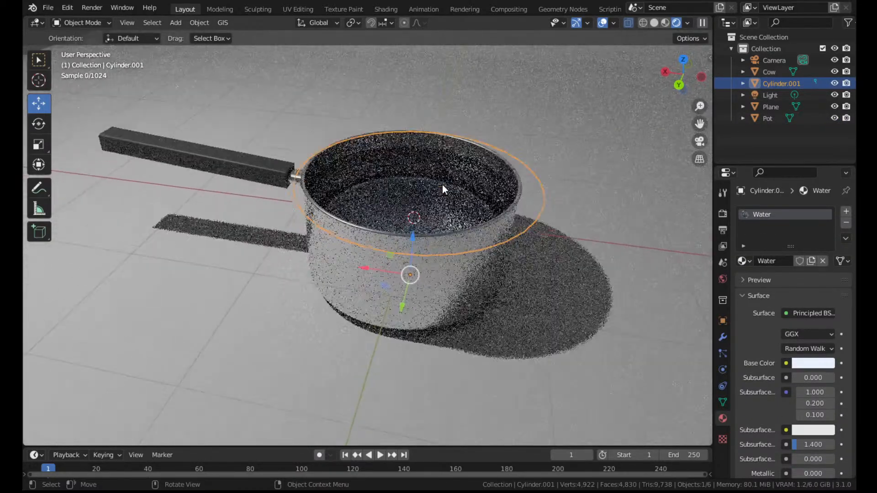
double_click(777, 83)
text(Water)
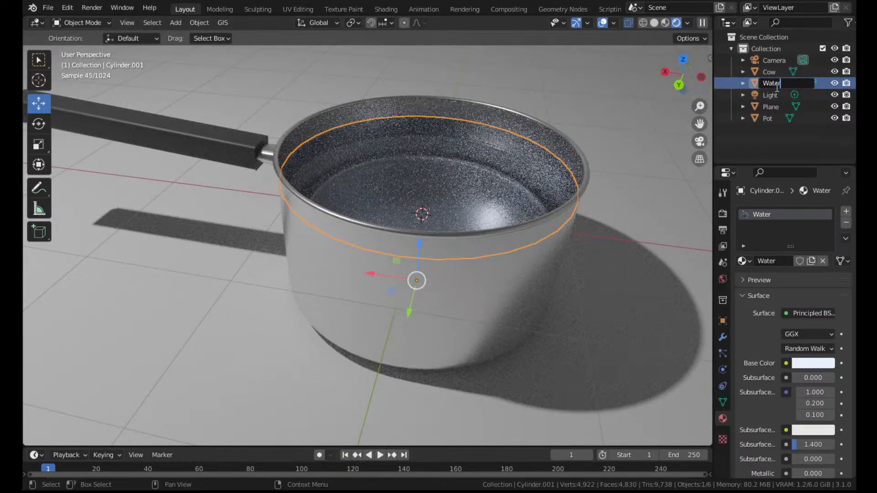
key(Return)
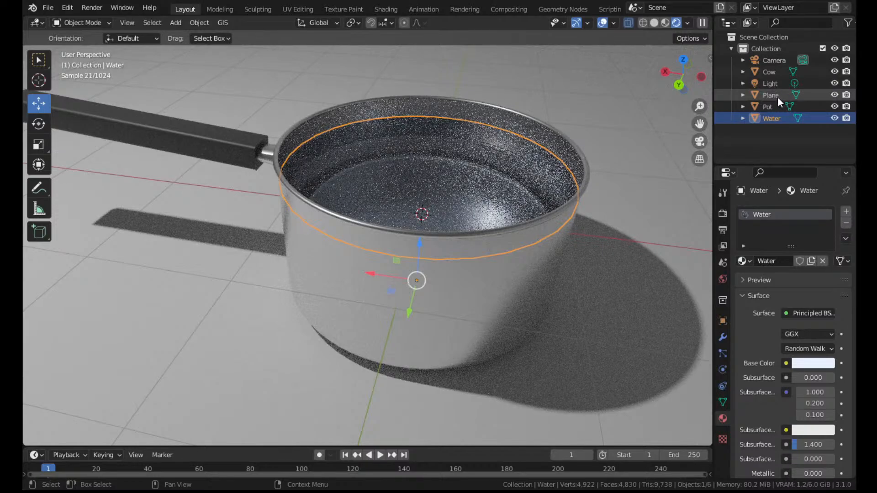
Rename the backdrop plane as Studio and widen the program window slightly
click(777, 95)
double_click(778, 96)
text(Stu)
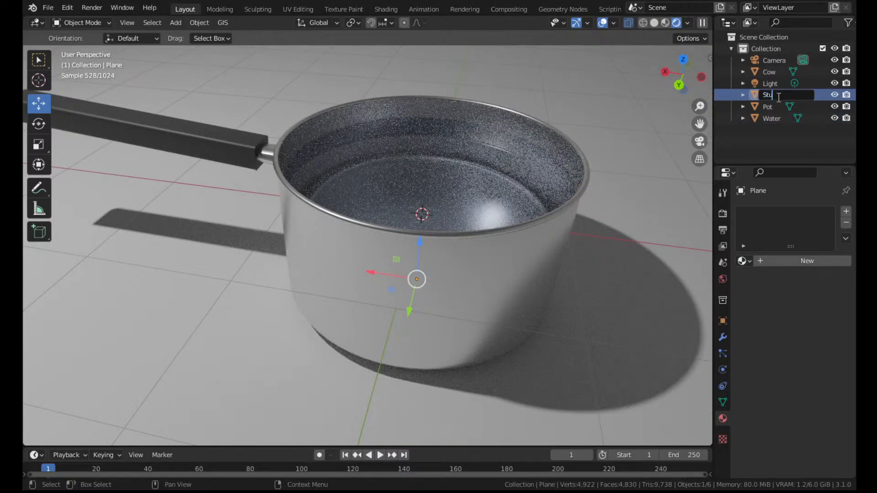
text(dio)
key(Return)
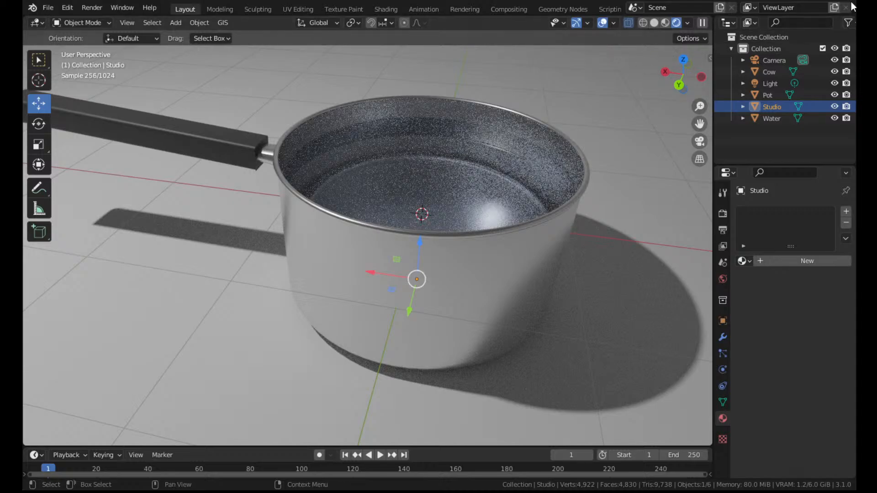
drag(854, 7, 859, 8)
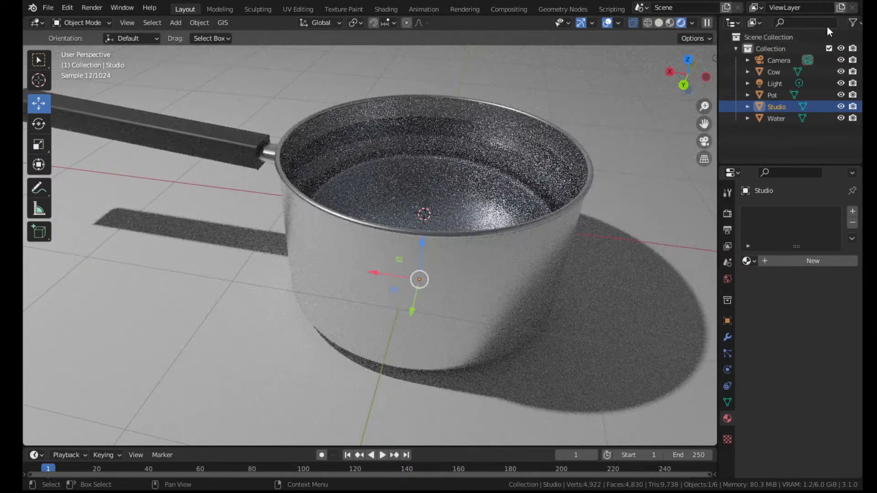
Show the selectability toggles in the scene list and make the Studio backdrop unselectable
click(853, 22)
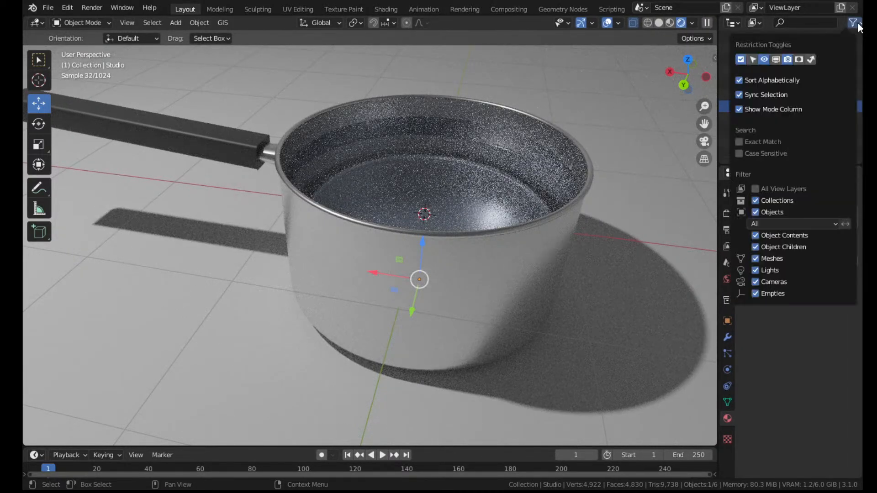
click(753, 60)
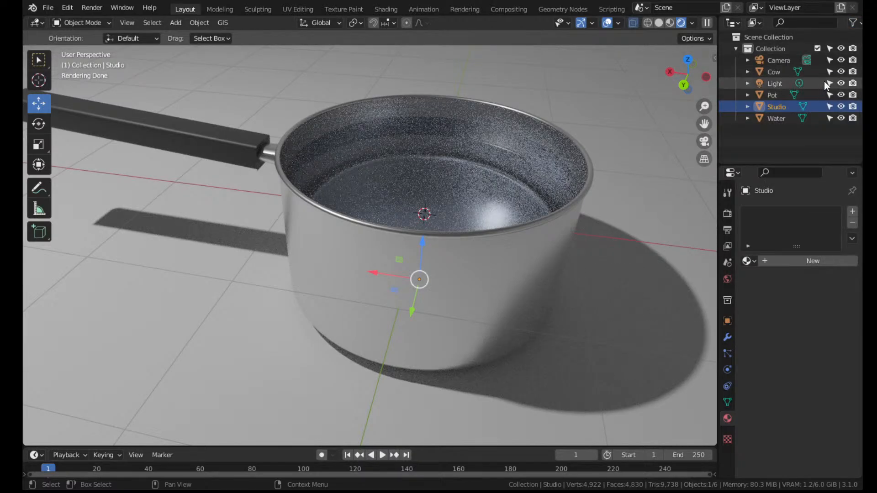
click(831, 106)
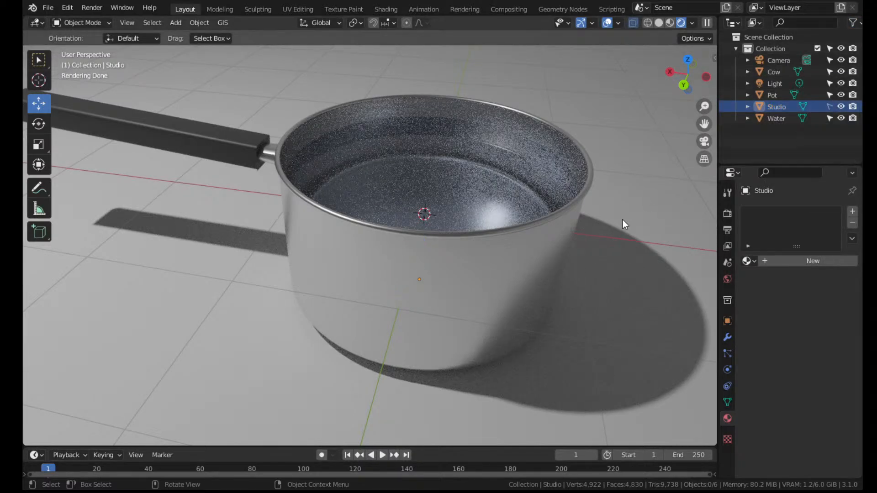
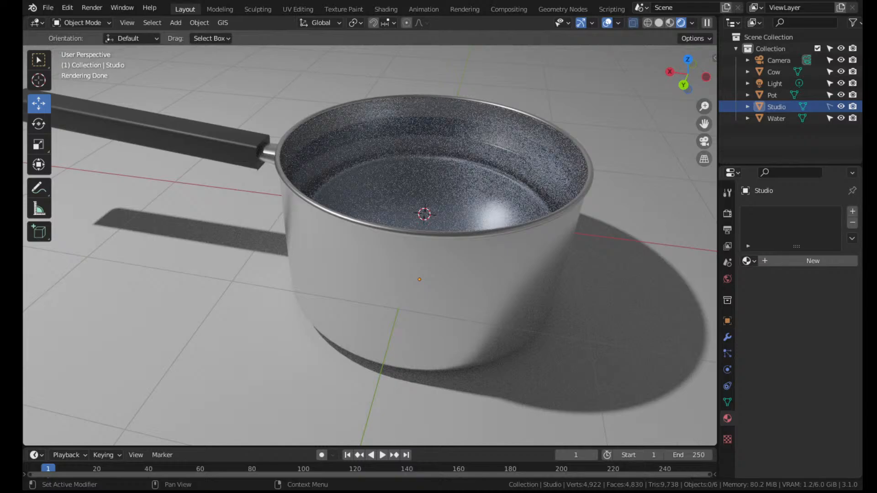
Join the Water object into the Pot object so the two form a single object
scroll(399, 196, down, 5)
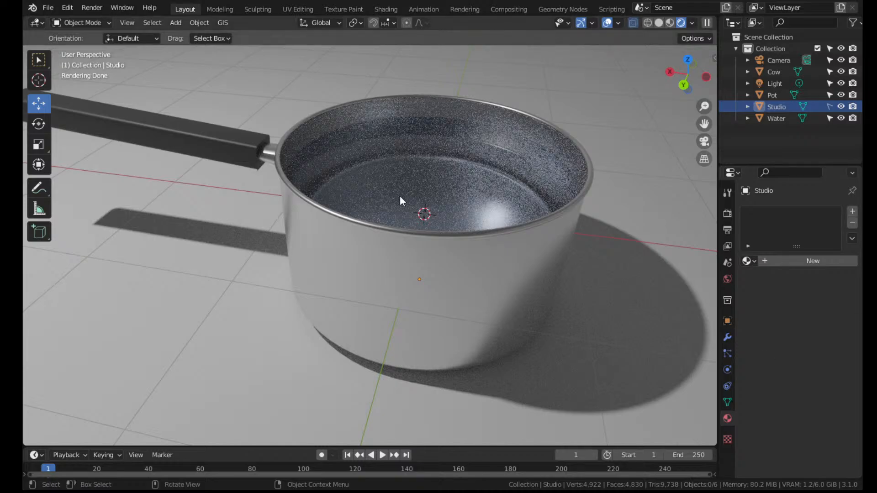
middle_drag(406, 180, 459, 161)
middle_drag(427, 197, 390, 192)
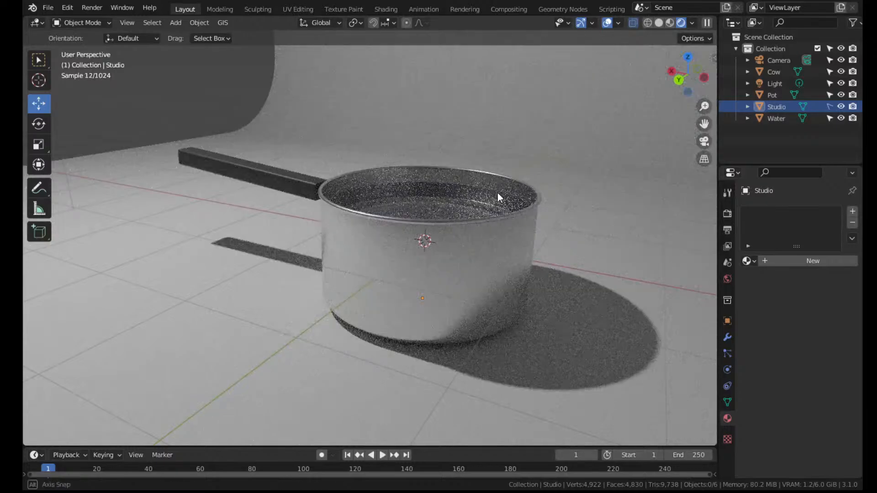
middle_drag(497, 193, 400, 227)
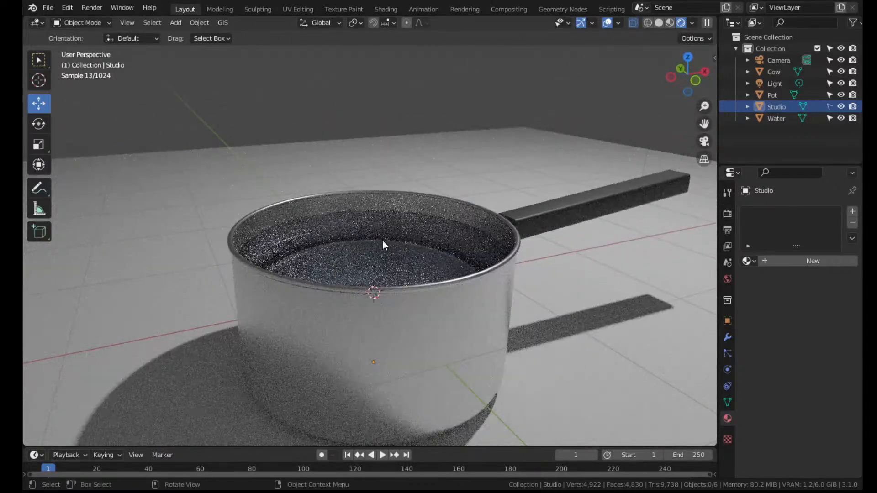
click(383, 240)
shift+click(434, 330)
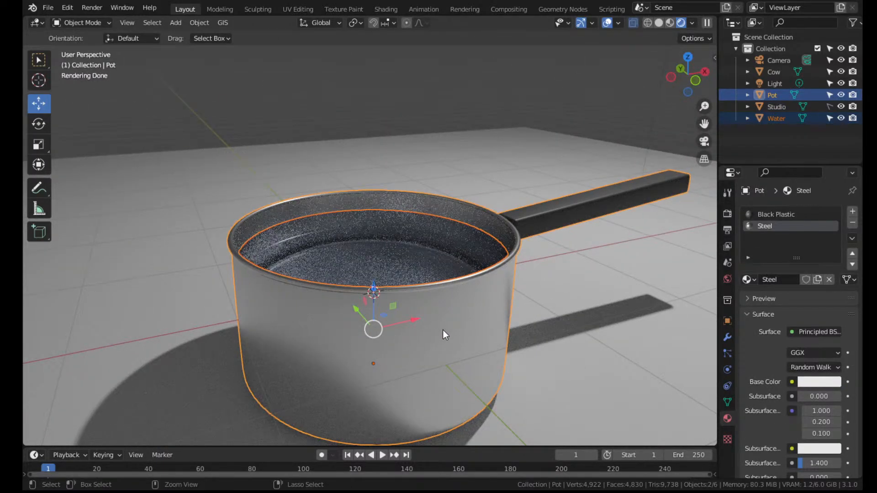
key(ctrl+j)
click(470, 108)
middle_drag(470, 108, 574, 188)
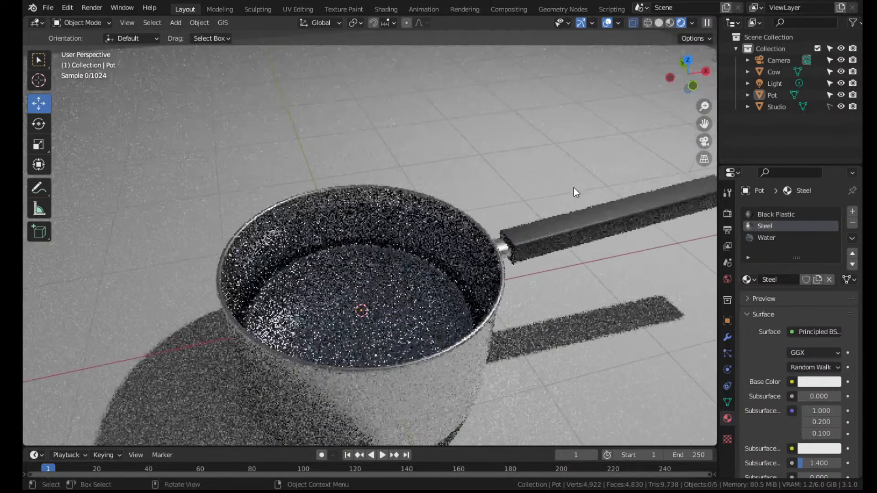
Raise the joined pot about 0.89 m along the Z axis above the studio floor
click(456, 257)
middle_drag(457, 257, 312, 234)
drag(312, 233, 351, 107)
scroll(431, 135, down, 7)
middle_drag(431, 134, 292, 183)
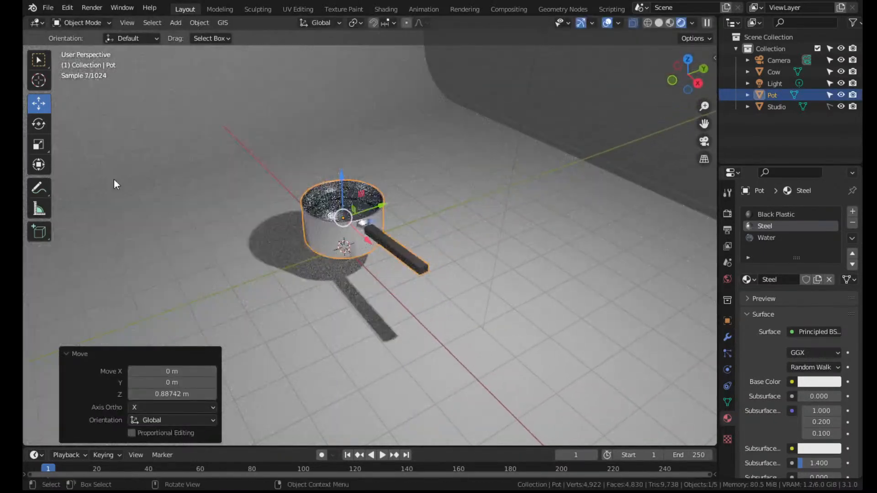
Try rotating the raised pot onto its side to test that the water turns with it
click(38, 124)
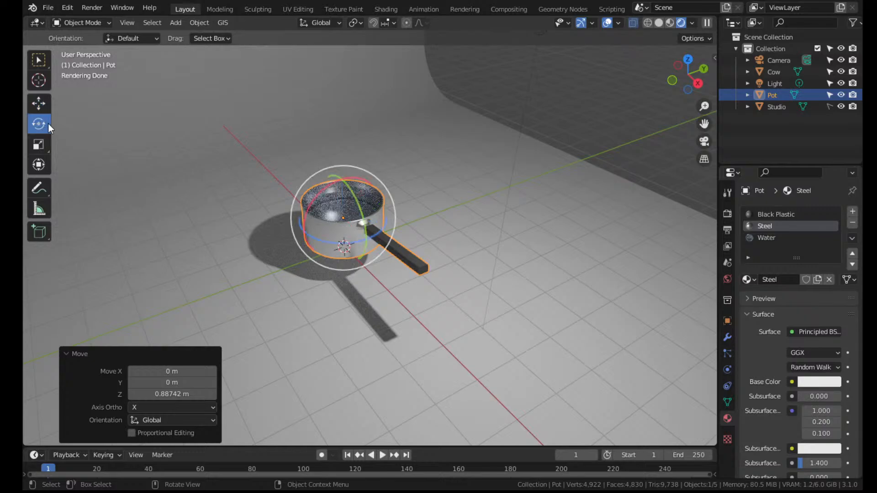
drag(329, 187, 475, 170)
mouse_move(475, 170)
middle_down()
mouse_move(359, 156)
mouse_move(311, 135)
mouse_move(464, 161)
middle_up()
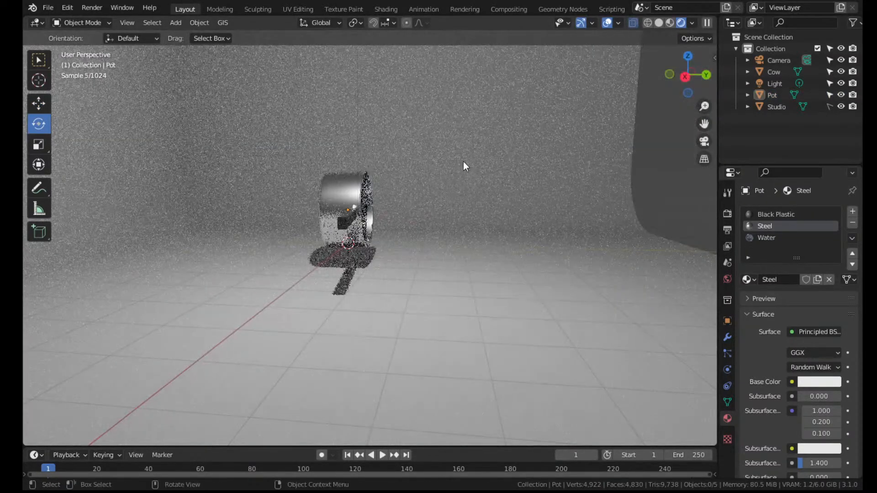
scroll(466, 161, up, 8)
scroll(437, 171, down, 8)
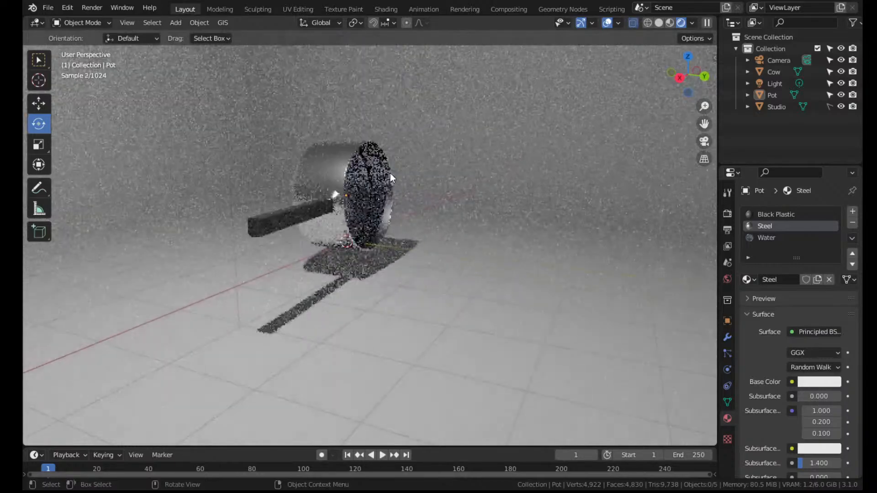
click(359, 176)
drag(383, 185, 308, 81)
Undo the test rotations of the pot and deselect it
key(ctrl+z)
key(ctrl+z)
key(ctrl+z)
key(ctrl+z)
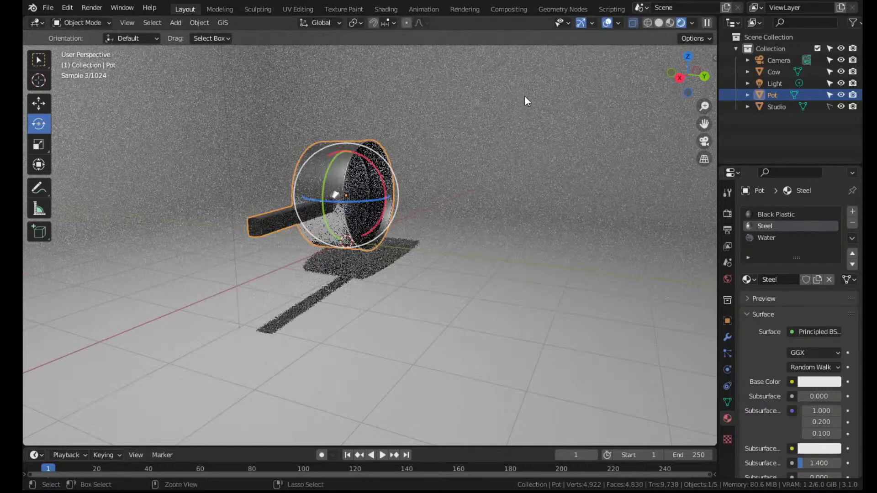
scroll(468, 214, down, 6)
scroll(467, 215, down, 5)
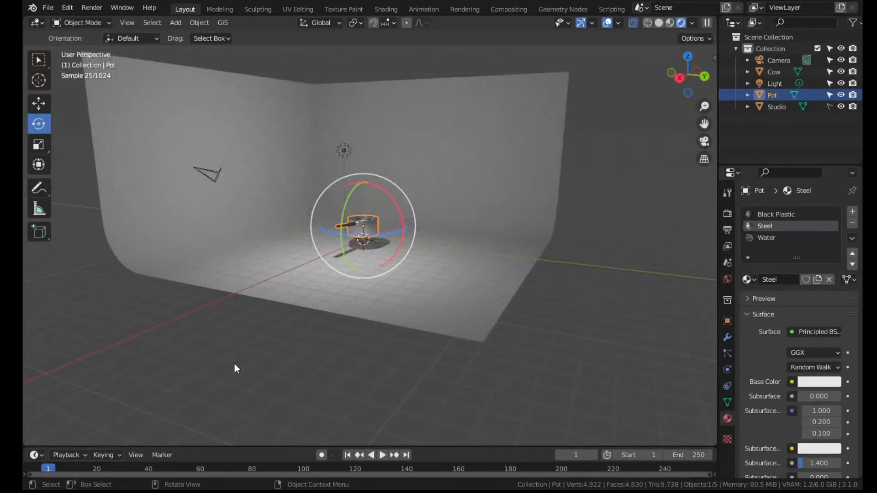
click(234, 363)
Enable Auto Smooth for the pot mesh's normals, toggling it to compare the shading inside the pan
scroll(482, 174, up, 5)
scroll(483, 175, up, 2)
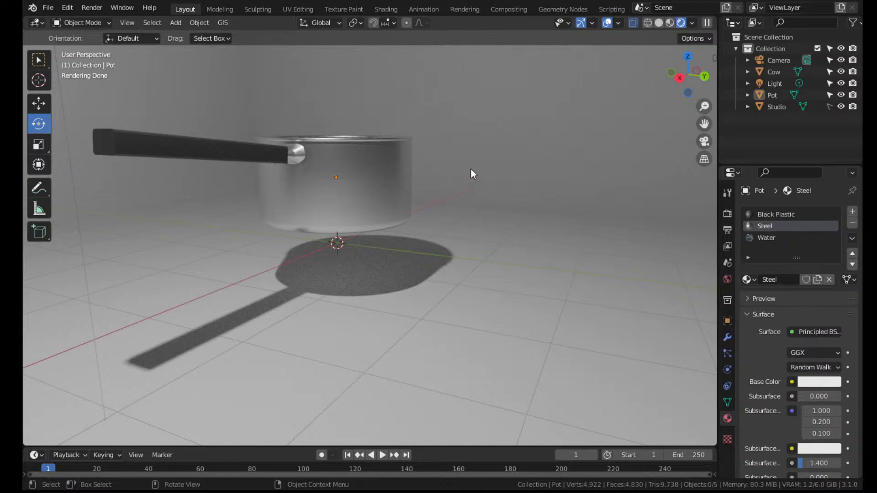
middle_drag(471, 174, 429, 186)
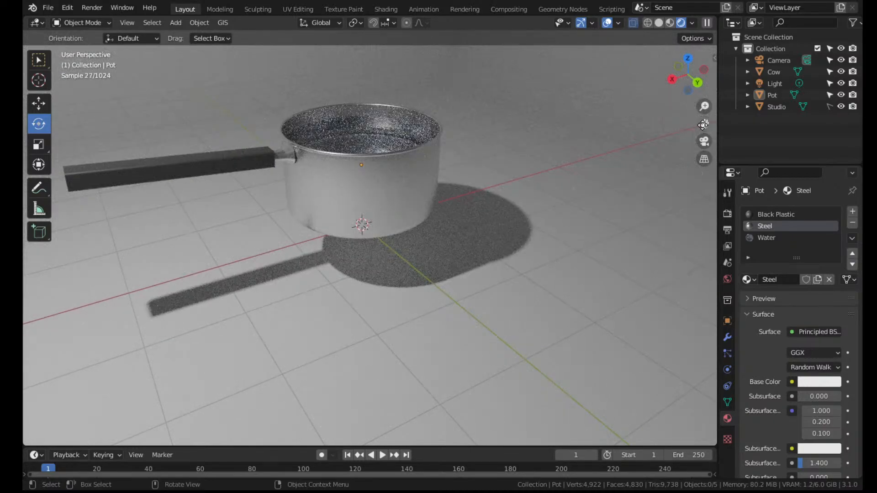
drag(703, 124, 778, 184)
mouse_move(575, 132)
middle_down()
mouse_move(530, 134)
mouse_move(555, 150)
mouse_move(571, 119)
middle_up()
scroll(517, 203, up, 4)
middle_drag(518, 203, 459, 254)
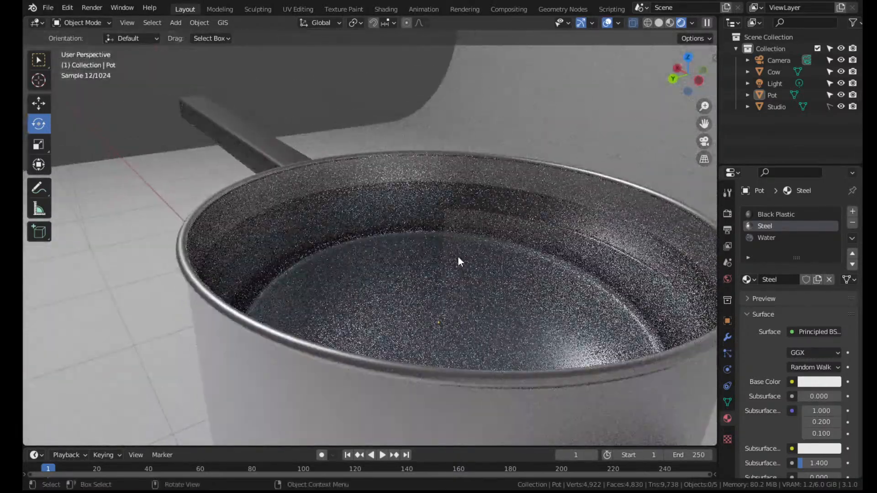
click(458, 258)
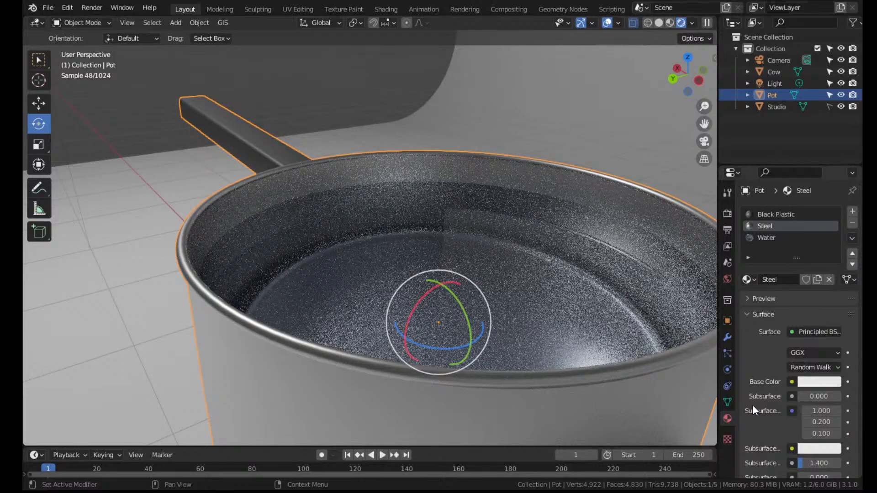
click(728, 402)
click(791, 430)
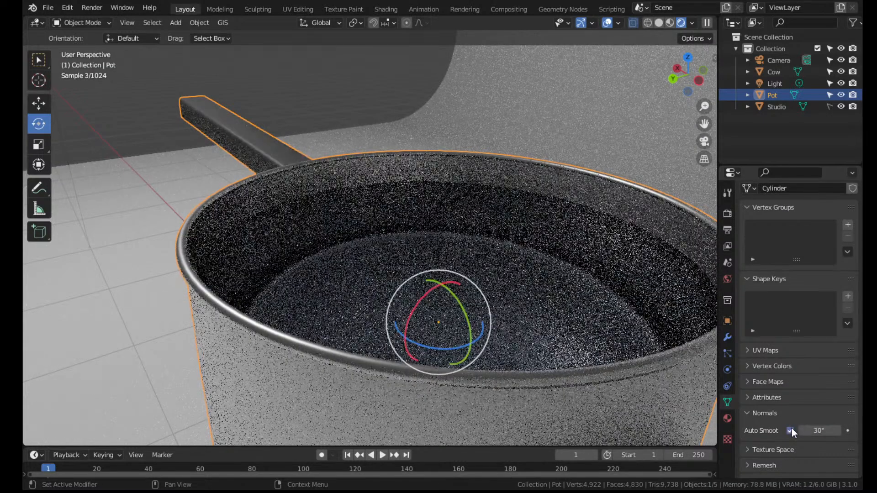
click(790, 429)
click(790, 429)
click(340, 86)
Lower the pot along the Z axis in the back view until its base rests on the studio floor
scroll(506, 236, down, 6)
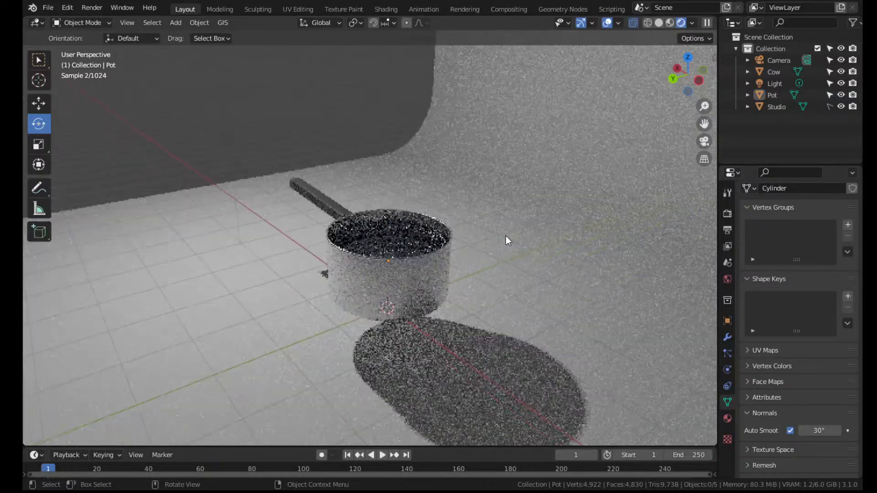
middle_drag(506, 236, 616, 237)
click(435, 246)
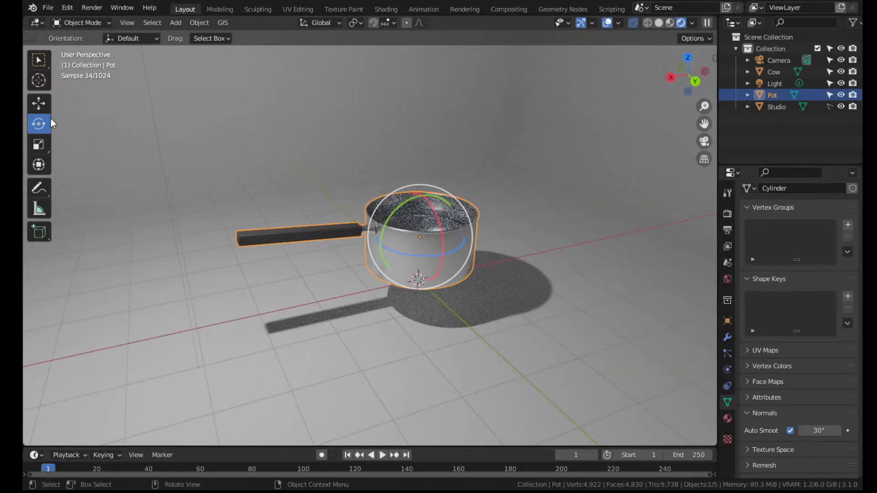
click(40, 102)
click(695, 82)
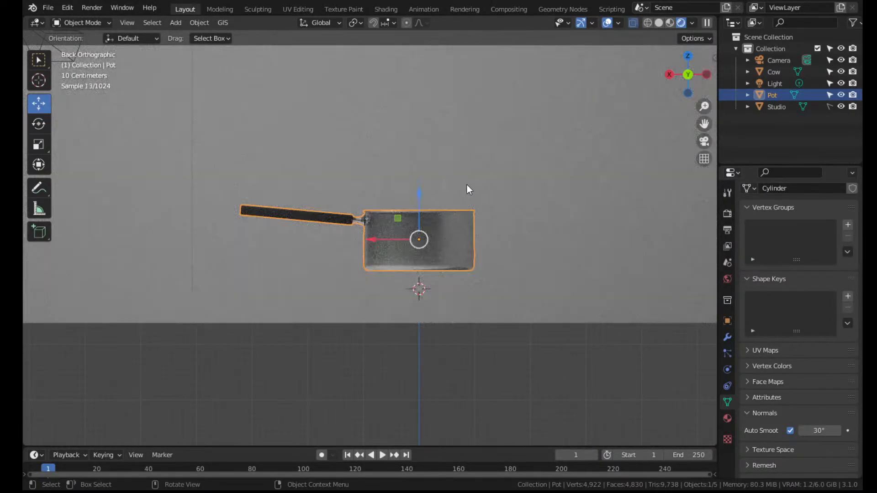
scroll(467, 185, up, 4)
drag(475, 192, 464, 307)
click(483, 213)
scroll(424, 197, down, 2)
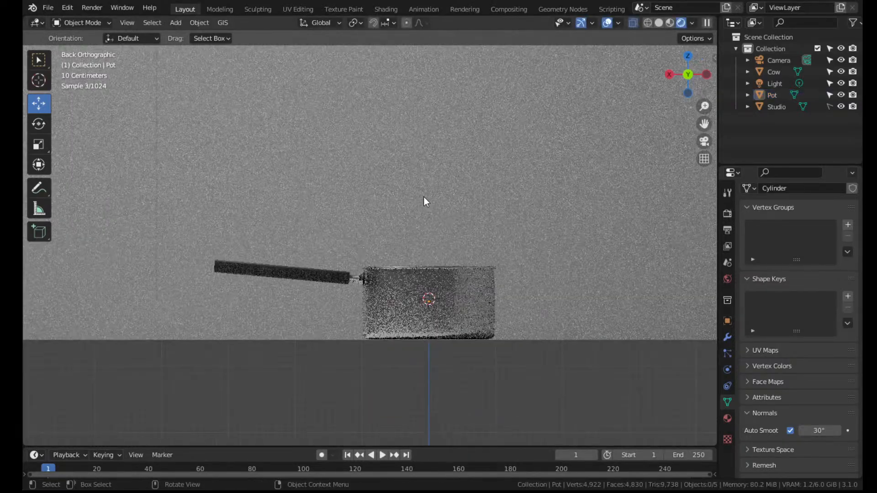
Reduce the height of the program window slightly
middle_drag(424, 196, 536, 188)
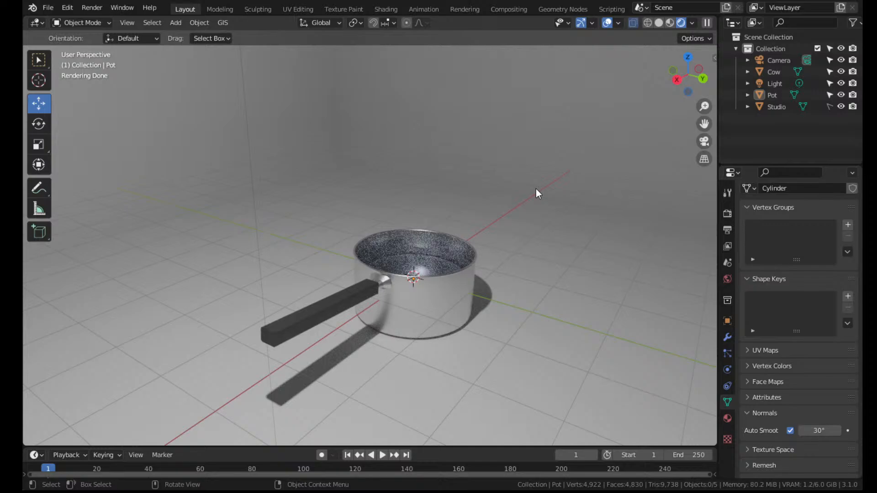
mouse_move(476, 1)
mouse_down()
mouse_move(475, 269)
mouse_move(475, 15)
mouse_up()
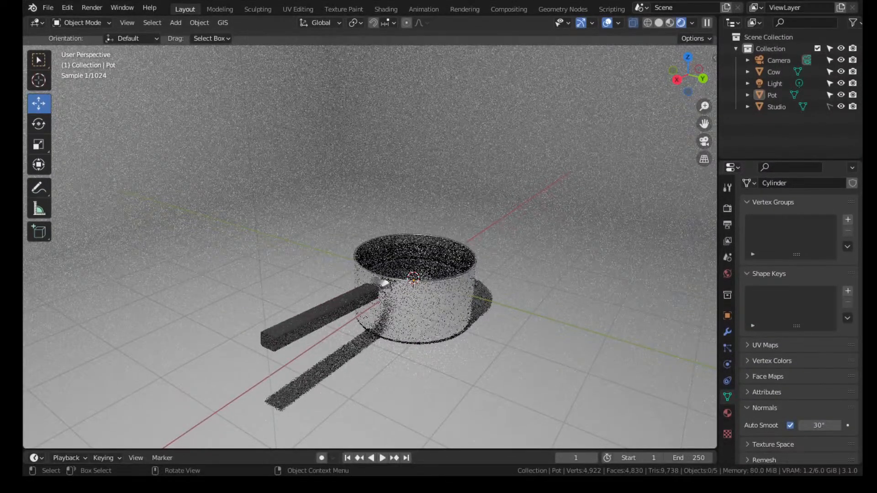
drag(444, 476, 443, 465)
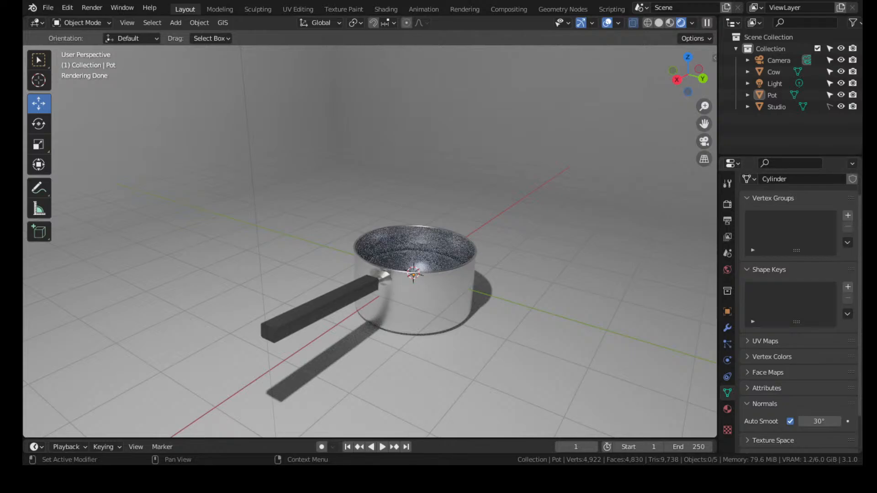
Move the Cow about 30.08 m along X into the studio and adjust its height so it stands on the floor behind the pot
scroll(584, 259, down, 10)
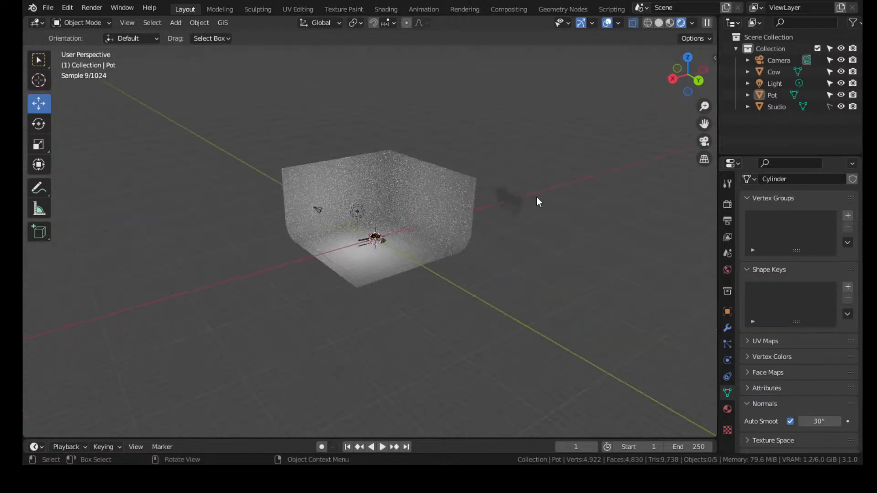
click(508, 200)
click(698, 80)
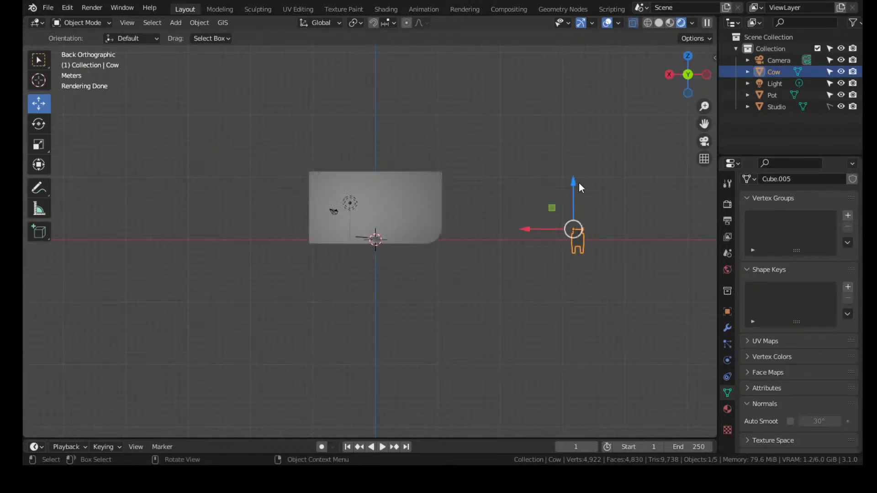
drag(579, 188, 579, 175)
drag(545, 215, 356, 218)
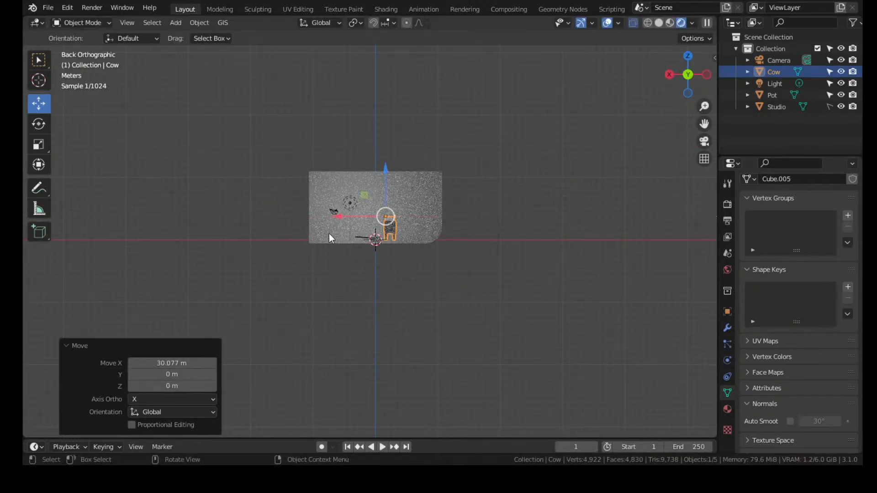
scroll(448, 202, up, 10)
middle_drag(450, 203, 478, 242)
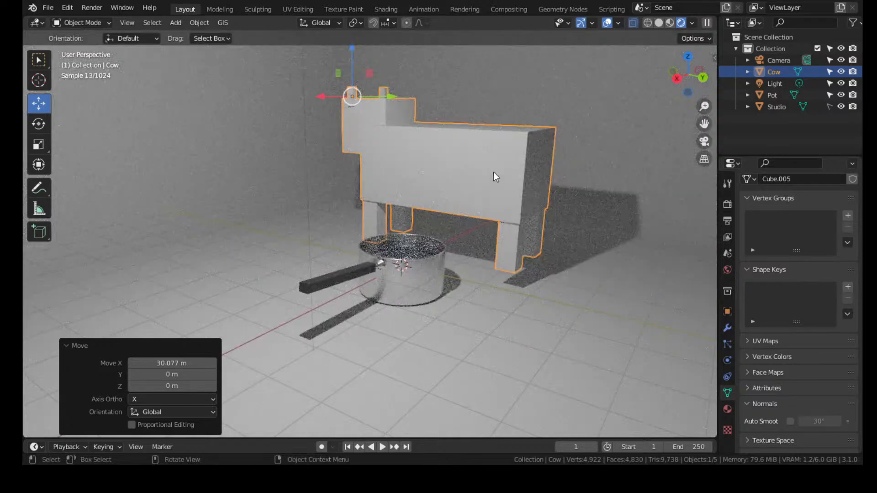
drag(350, 50, 387, 77)
middle_drag(386, 78, 442, 152)
Raise the pot about 3.25 m along Z beside the cow and rotate it about 73° around the Z axis
click(425, 245)
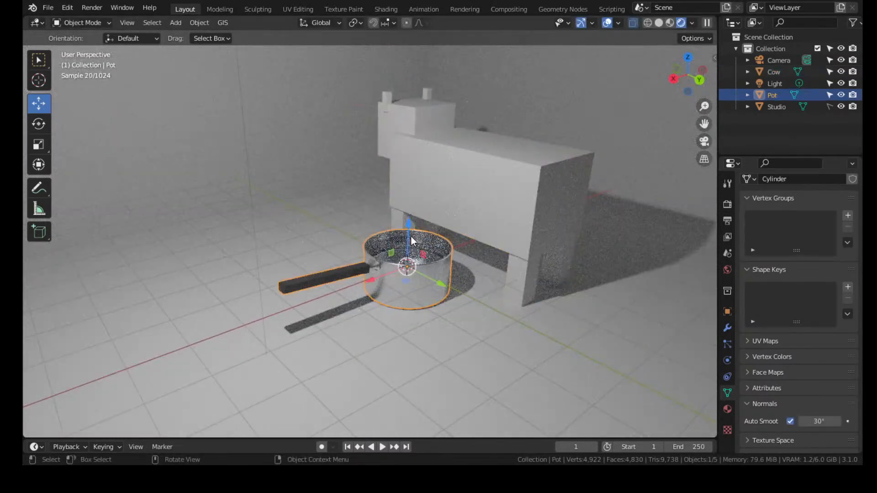
drag(408, 225, 432, 83)
middle_drag(295, 157, 358, 160)
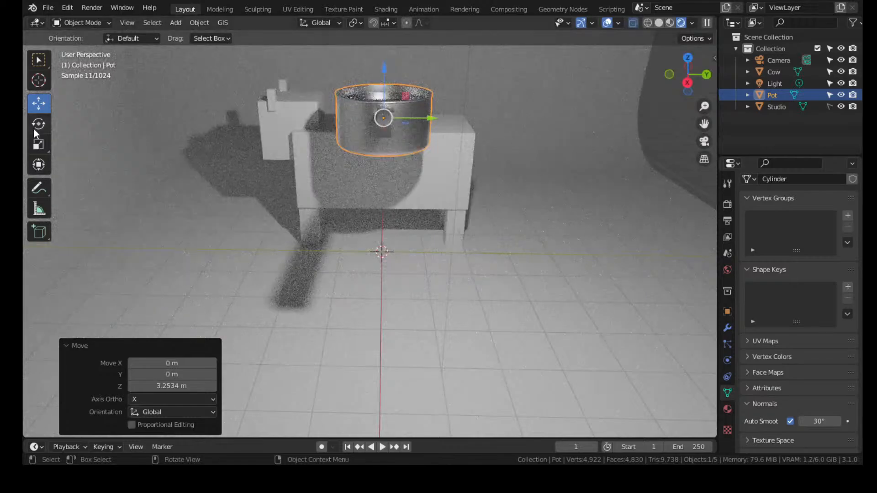
click(38, 129)
click(688, 57)
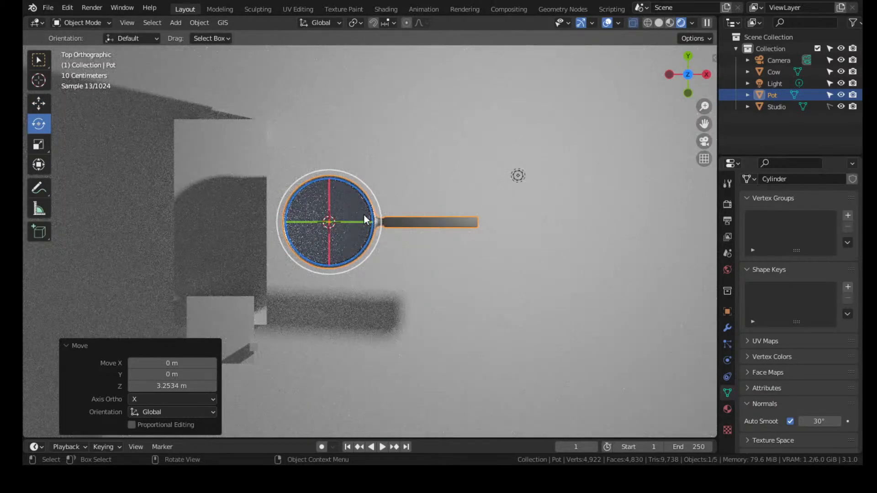
drag(365, 220, 321, 162)
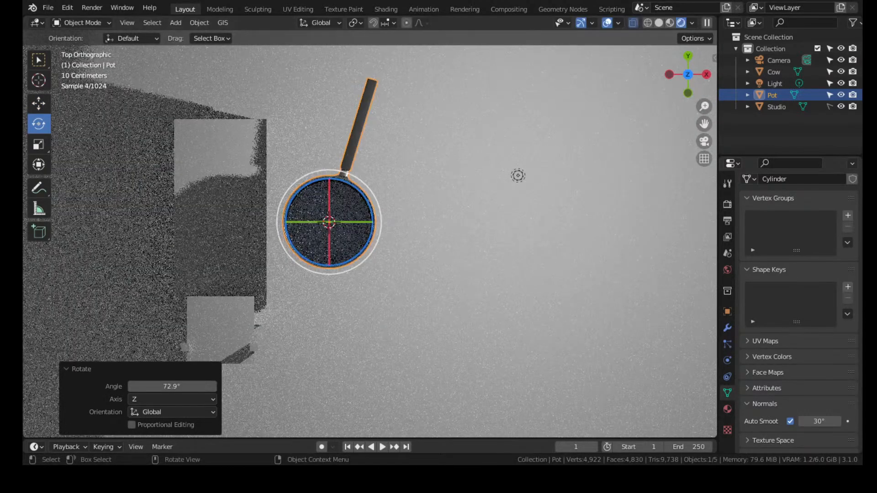
Move the pot along the X axis over the cow's back and lower it about 0.10 m along Z
click(39, 103)
drag(366, 228, 252, 228)
middle_drag(293, 141, 341, 100)
drag(335, 71, 331, 132)
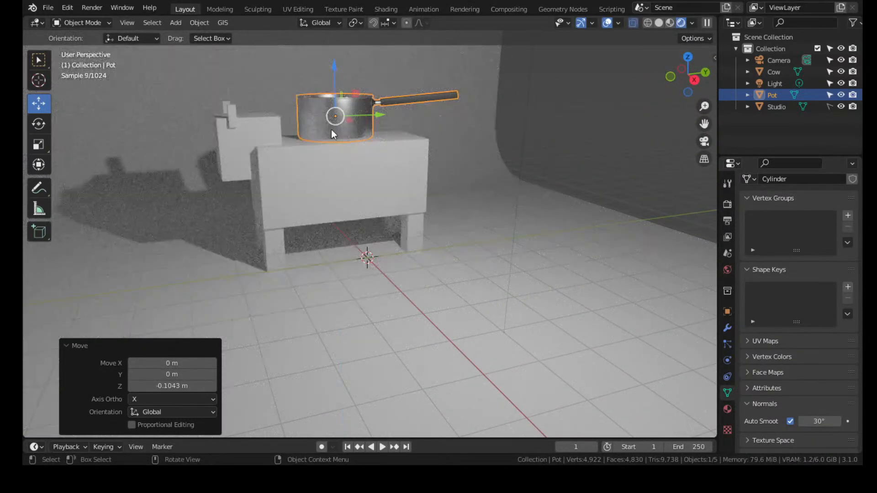
Parent the Cow to the Pot using the Object parent option
click(309, 185)
shift+click(305, 134)
key(ctrl+p)
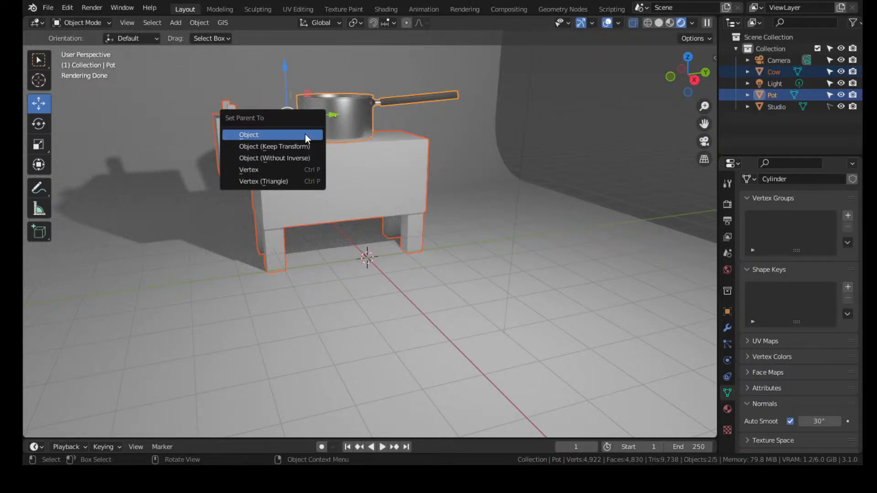
click(305, 134)
click(325, 182)
scroll(451, 157, down, 2)
middle_drag(451, 157, 391, 145)
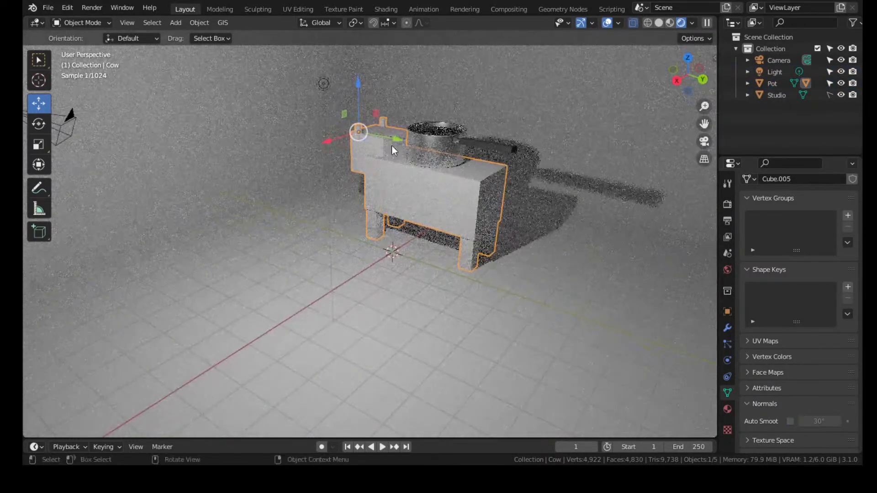
drag(330, 139, 264, 161)
right_click(264, 161)
Move the Pot about 6.25 m along X and rotate it about 94.4° around the Z axis
click(412, 150)
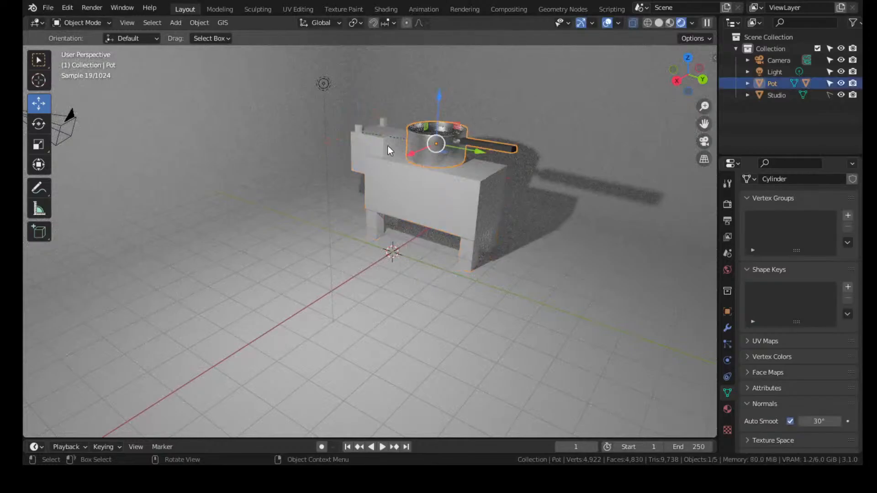
drag(413, 152, 331, 284)
click(40, 125)
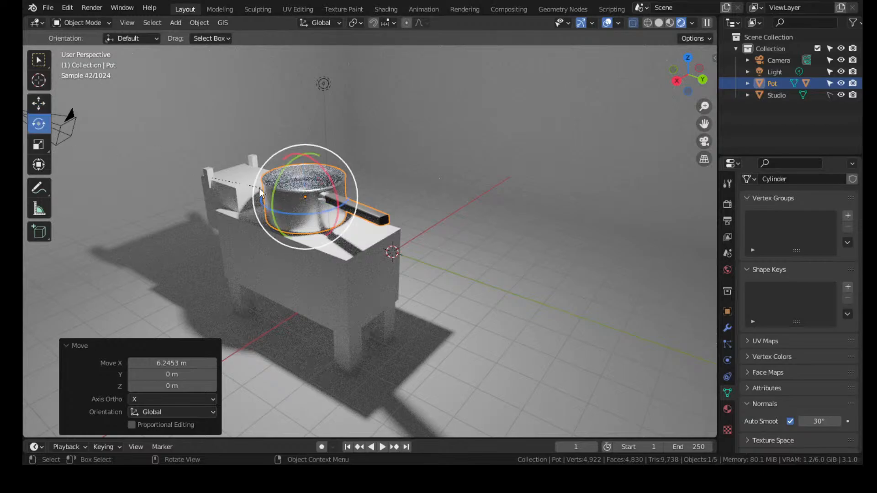
drag(286, 213, 374, 234)
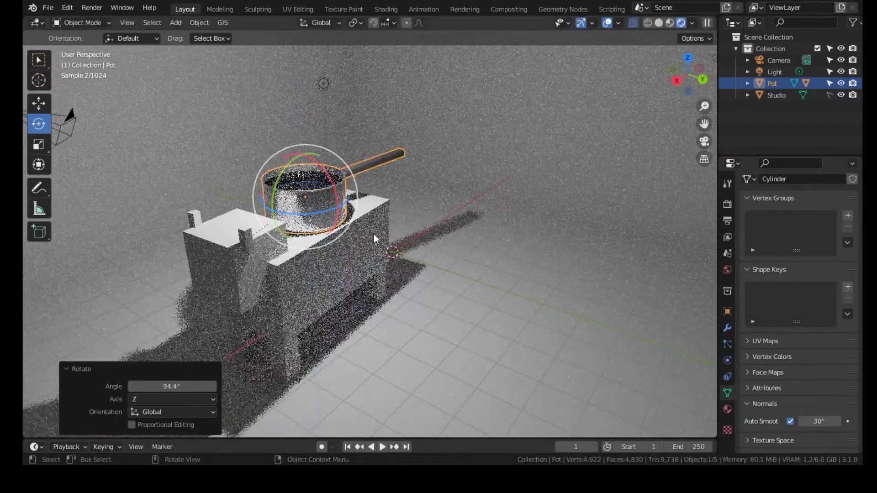
Select the Cow and split the viewport into two stacked areas, with a Shader Editor in the upper one
click(312, 280)
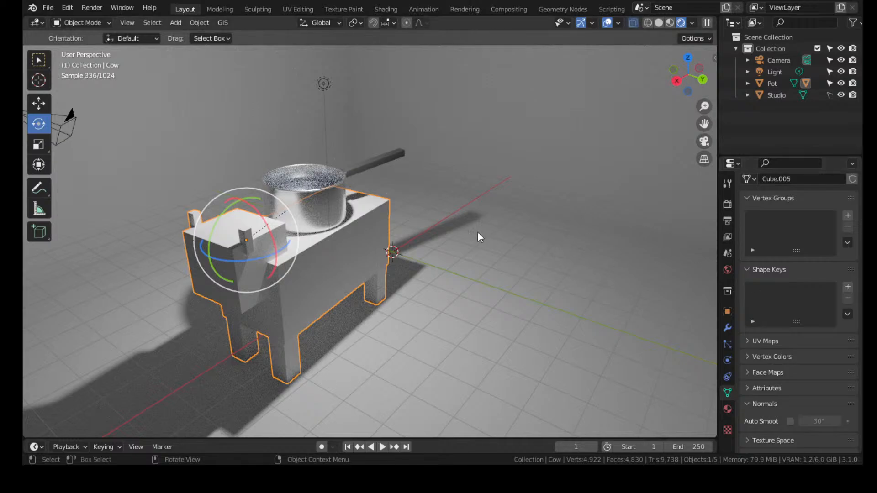
middle_drag(478, 232, 577, 227)
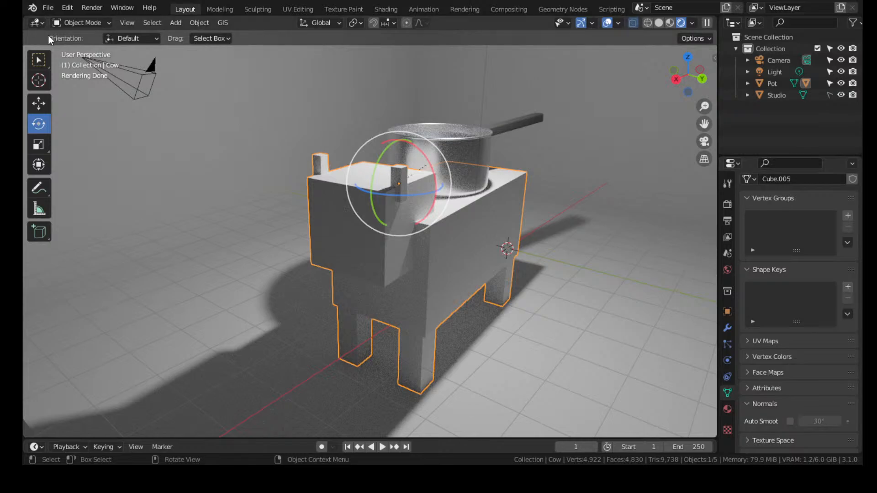
drag(25, 19, 88, 174)
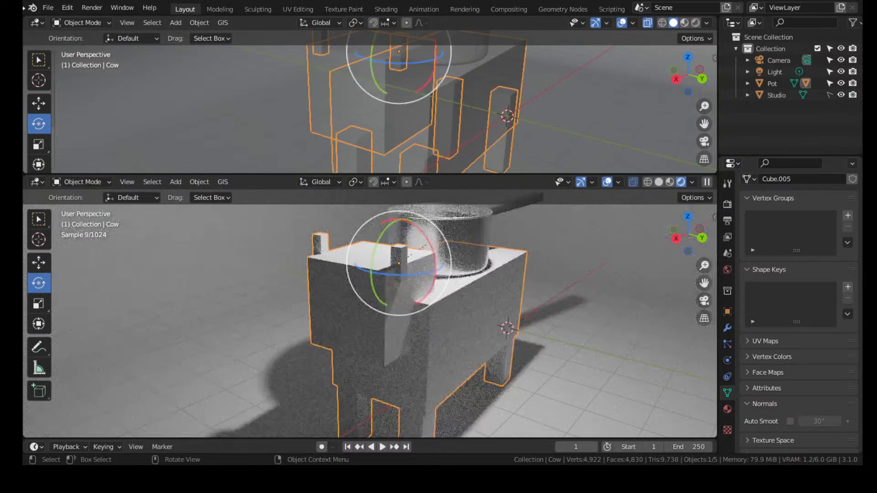
click(37, 22)
click(87, 132)
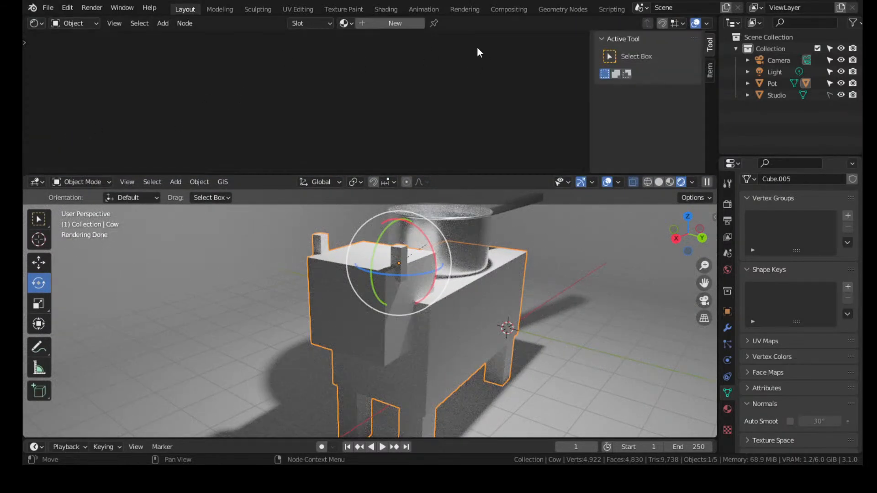
Create a new Cow material with Texture Coordinate, Mapping and Image Texture nodes, and load Cow.png as its base color image
click(390, 23)
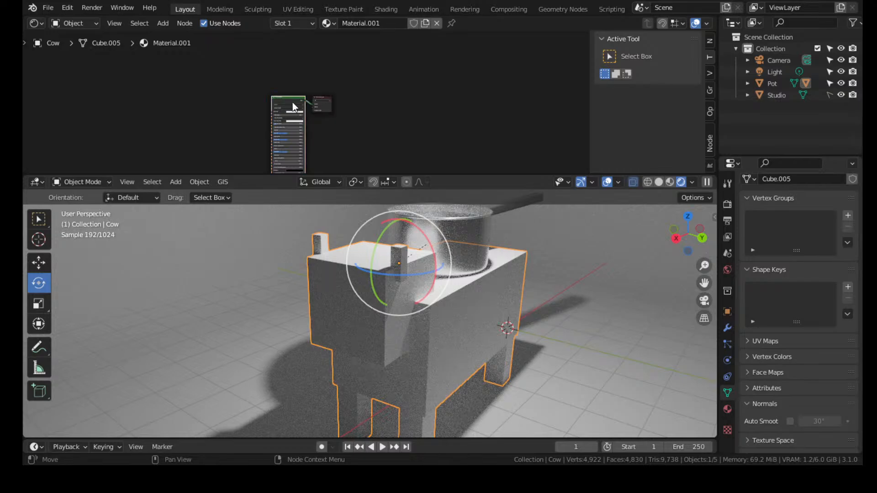
key(ctrl+t)
middle_drag(407, 86, 638, 32)
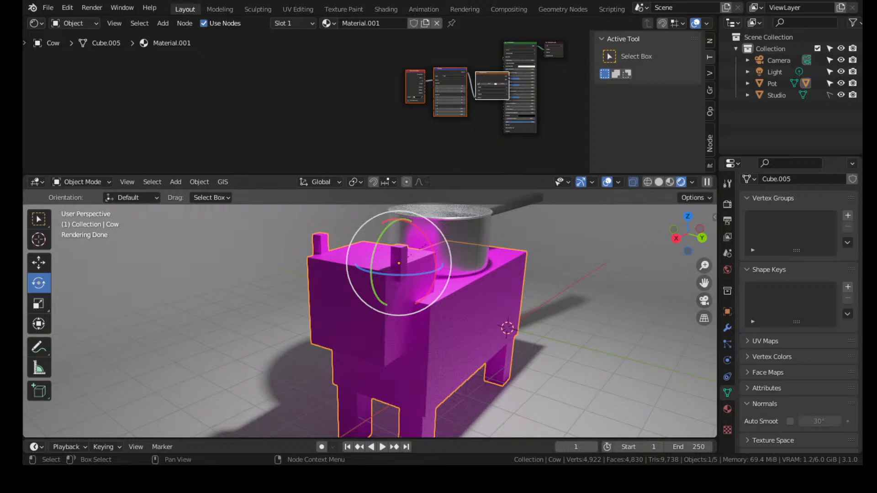
scroll(411, 97, up, 4)
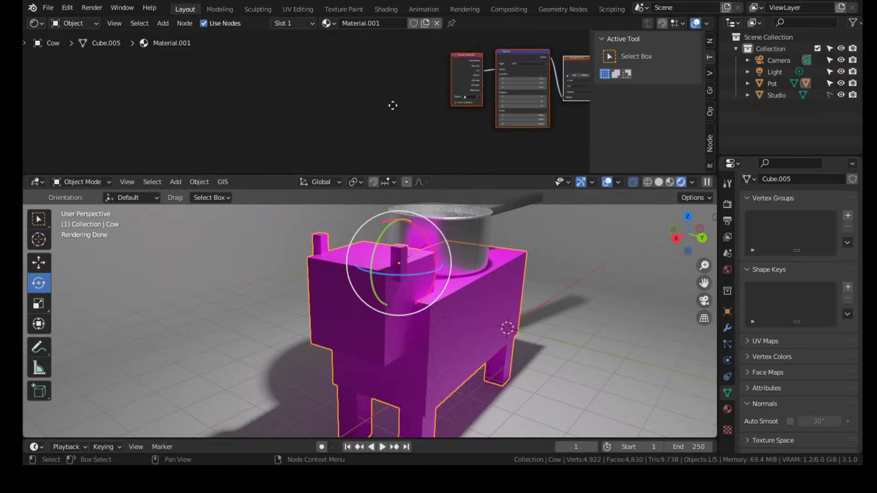
key(g)
click(462, 80)
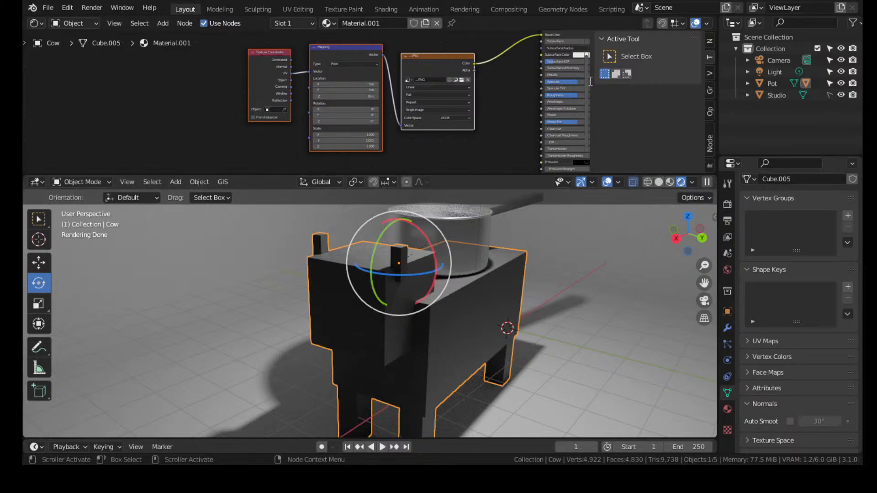
double_click(327, 166)
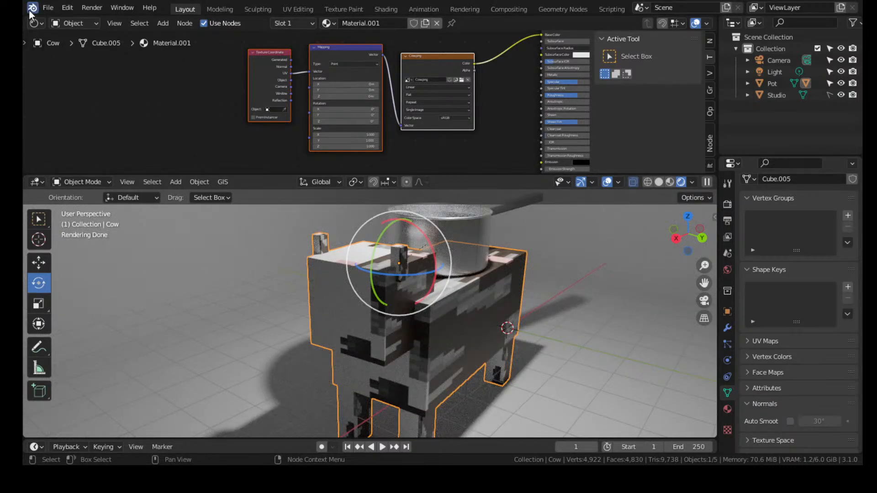
Split the Shader Editor area side by side and turn the new area into a UV Editor
drag(27, 18, 413, 28)
click(37, 23)
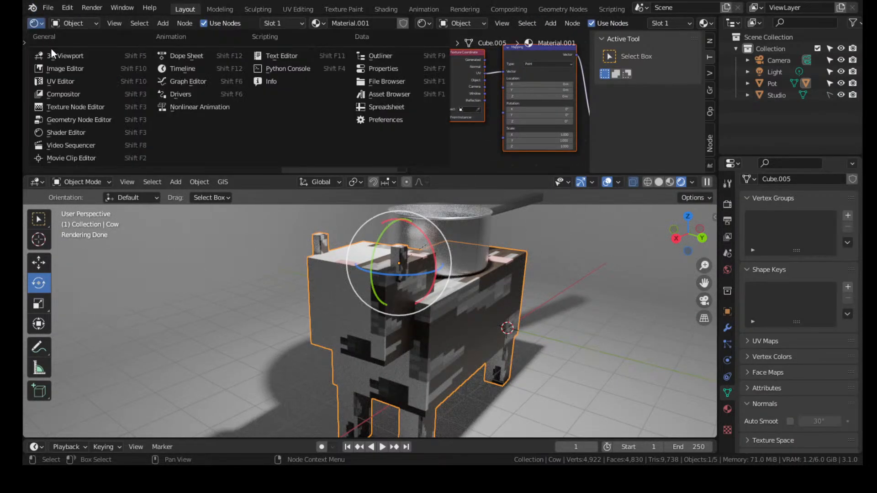
click(58, 81)
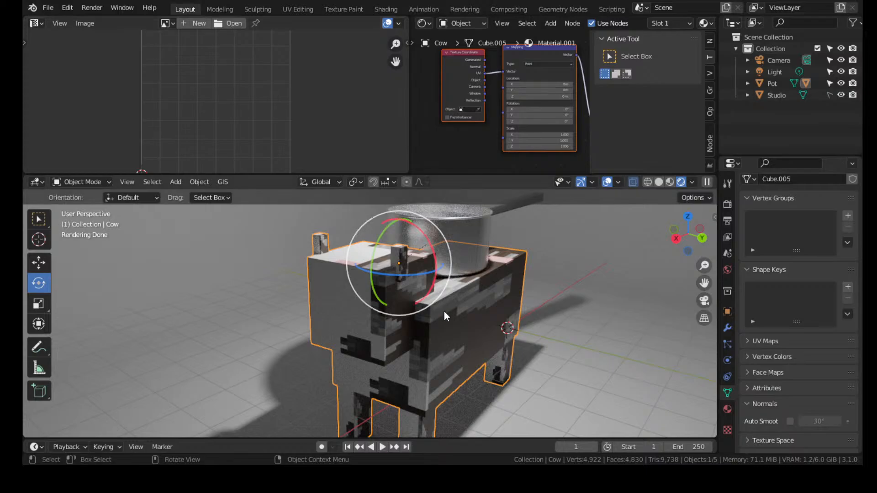
Unwrap the whole cow mesh in Edit Mode using Cube Projection
key(Tab)
key(u)
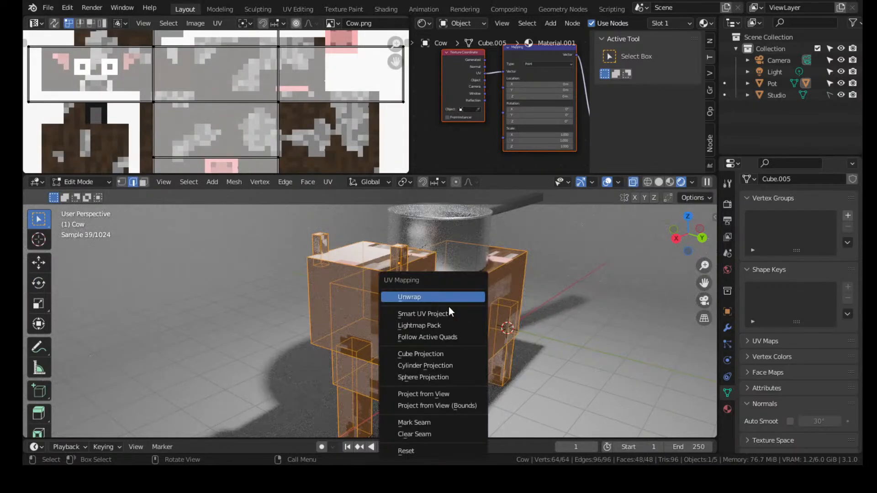
click(425, 353)
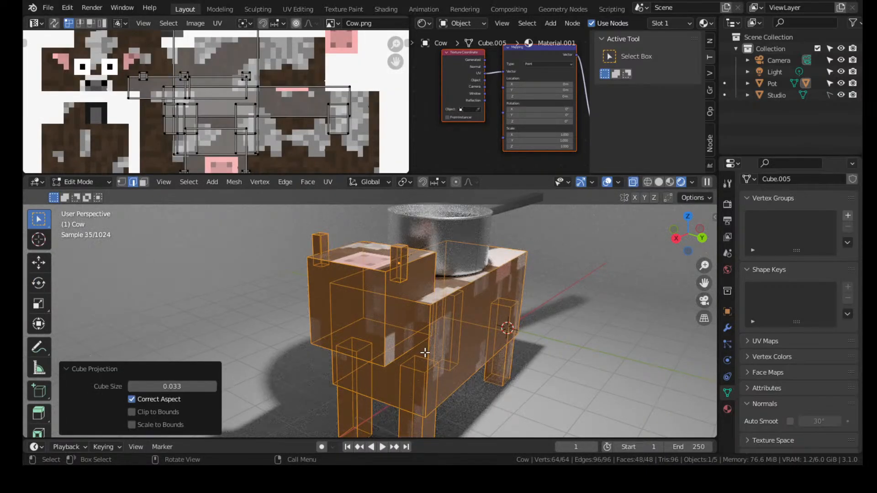
Turn off X-ray, switch to face selection and select the front face of the cow's head
click(359, 300)
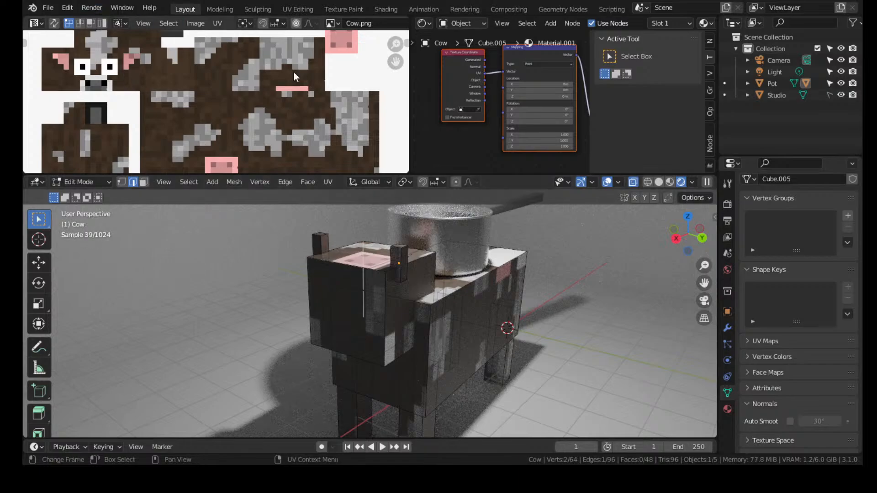
click(634, 183)
click(350, 294)
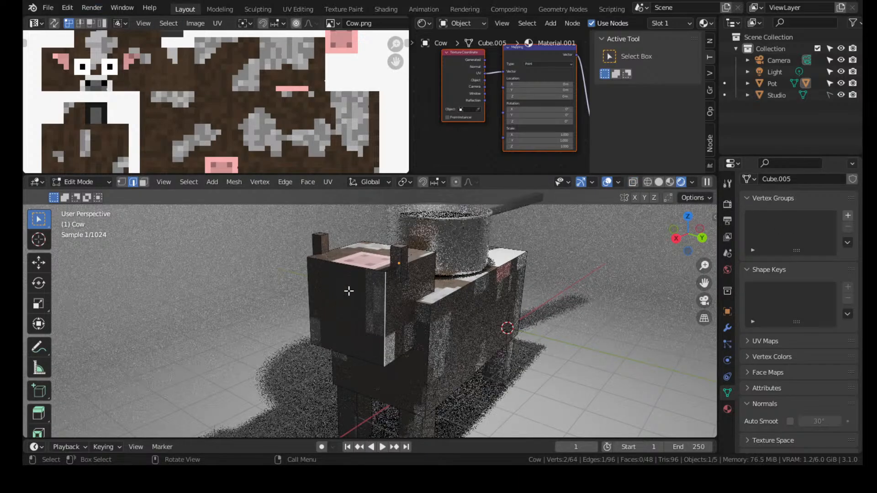
scroll(229, 82, down, 6)
scroll(219, 87, up, 2)
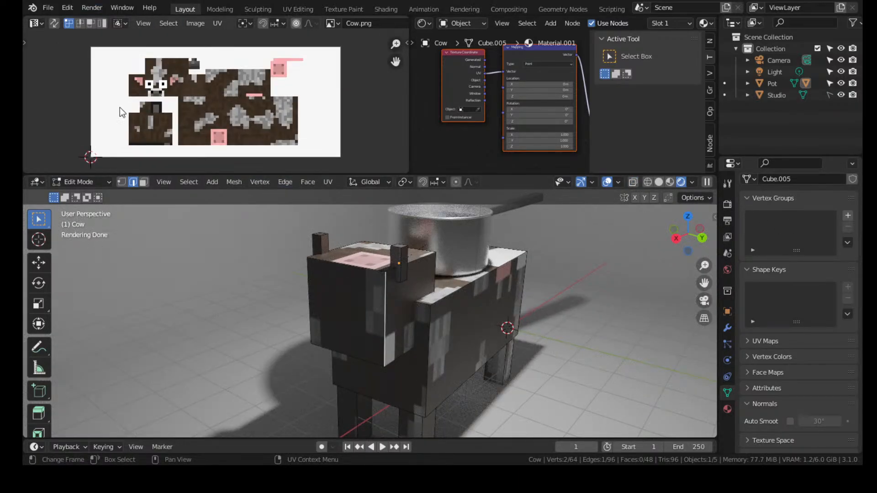
click(143, 182)
click(344, 282)
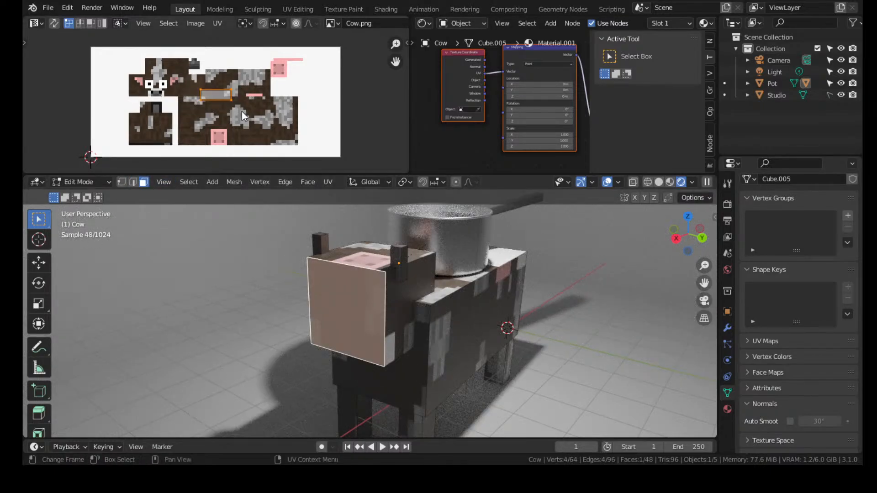
Try remapping the head's front face with Cube Projection and Unwrap
key(u)
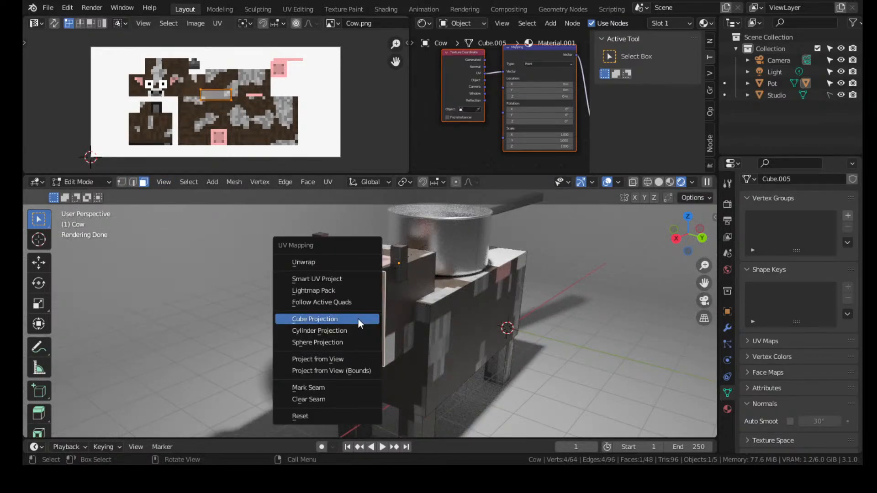
click(358, 319)
key(u)
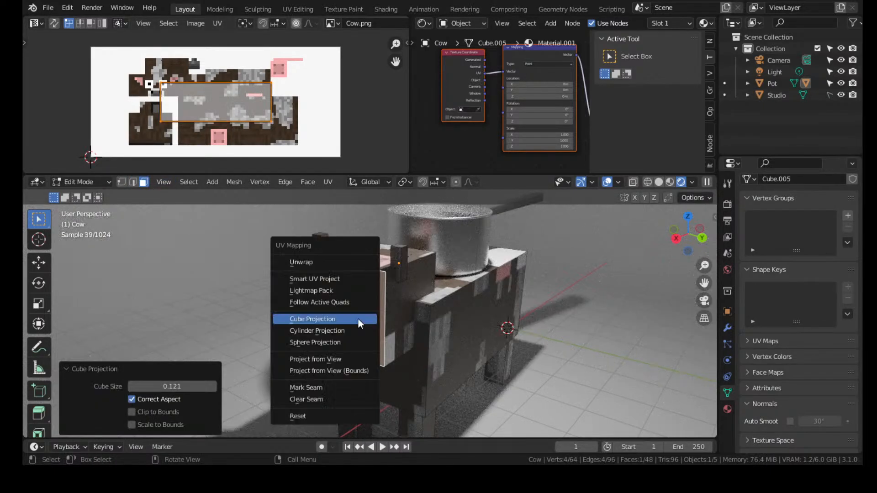
click(319, 263)
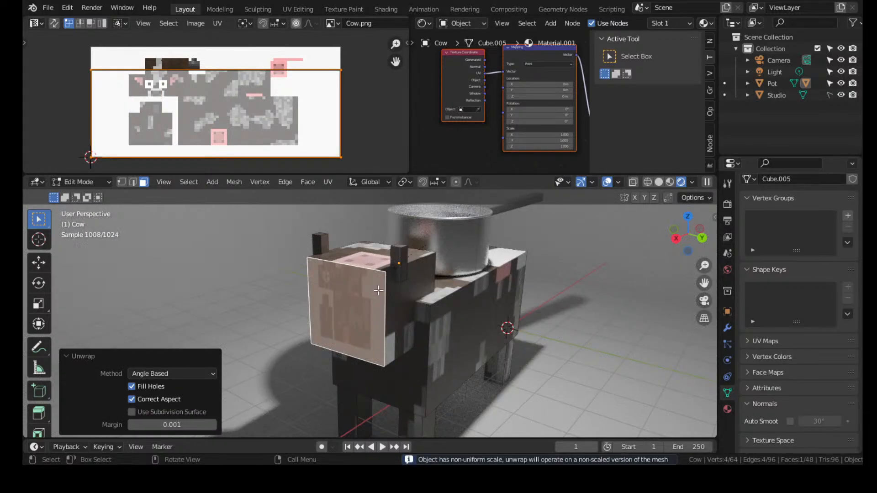
Return to Object Mode and apply the Cow's scale
key(Tab)
key(F3)
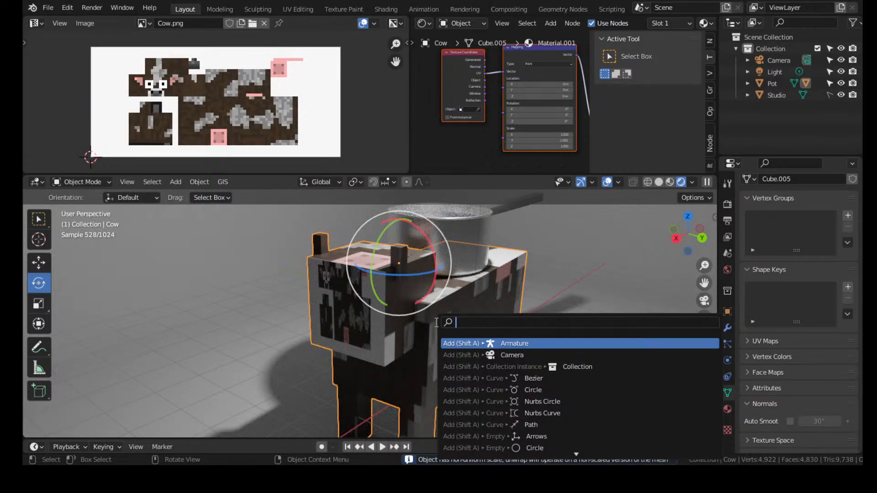
text(apply)
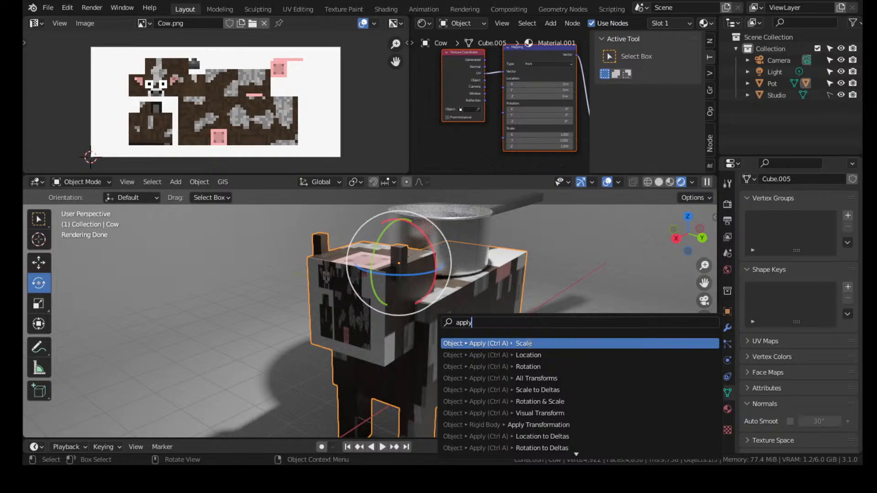
key(Return)
Remap the head's front face with Cube Projection and shrink its UV island to roughly the size of the textured face
key(Tab)
key(u)
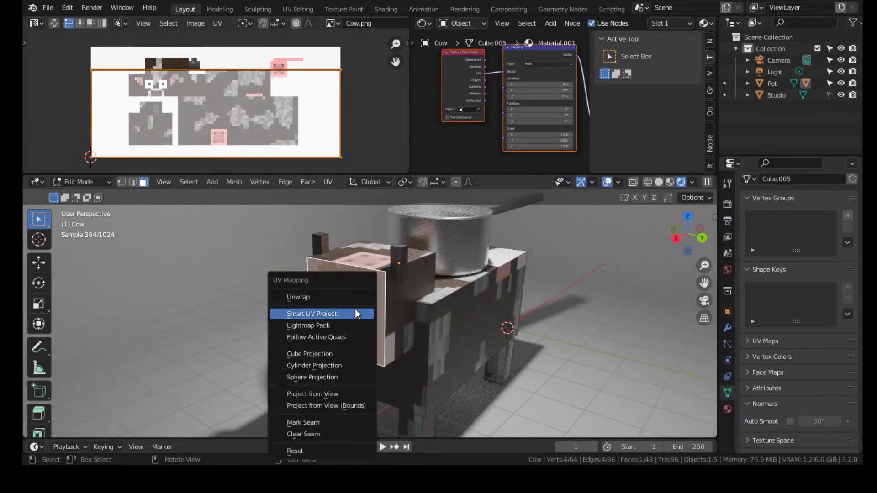
click(332, 352)
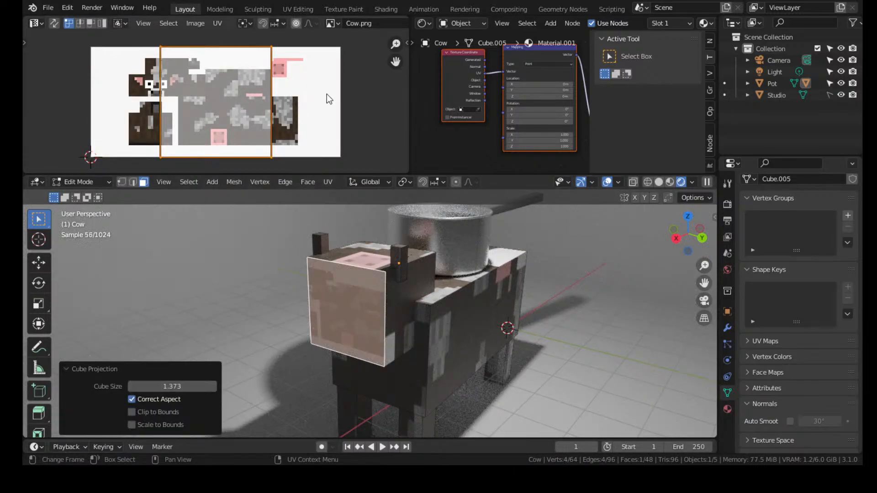
key(s)
click(250, 87)
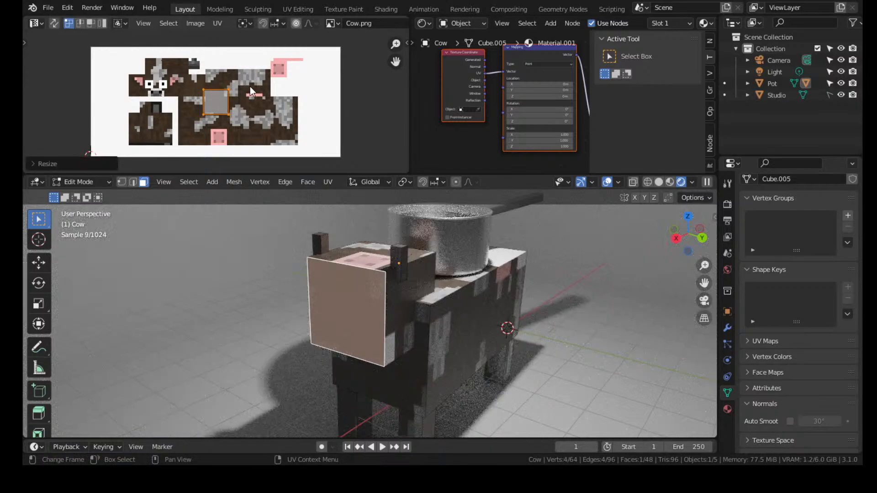
Move the head front's UV island onto the cow's face in Cow.png and shrink it to match the face's outline
scroll(250, 87, up, 4)
scroll(302, 98, down, 1)
key(g)
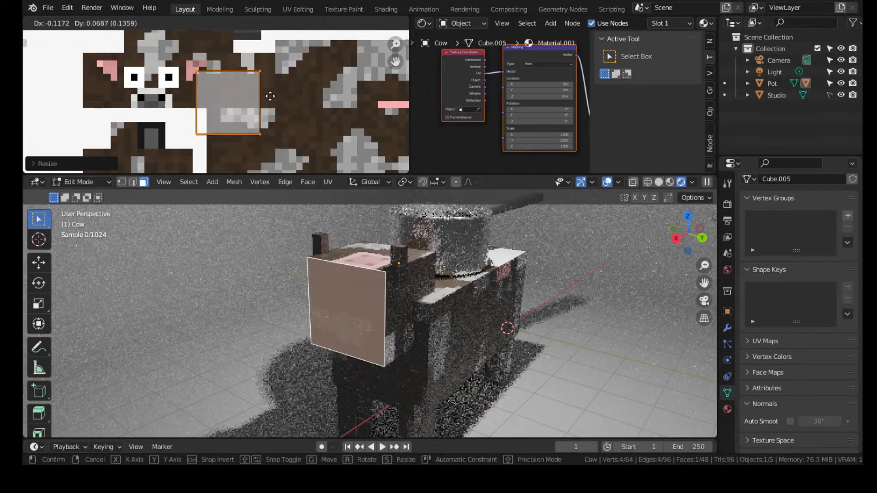
click(199, 74)
key(s)
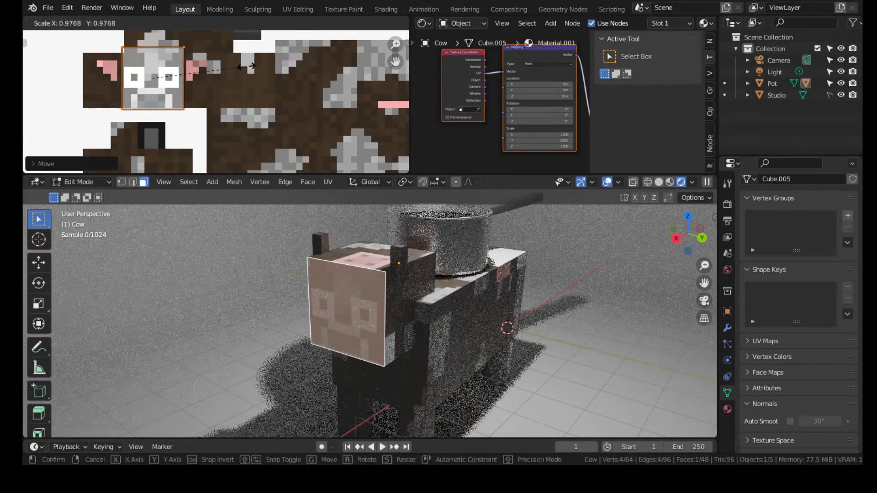
click(236, 69)
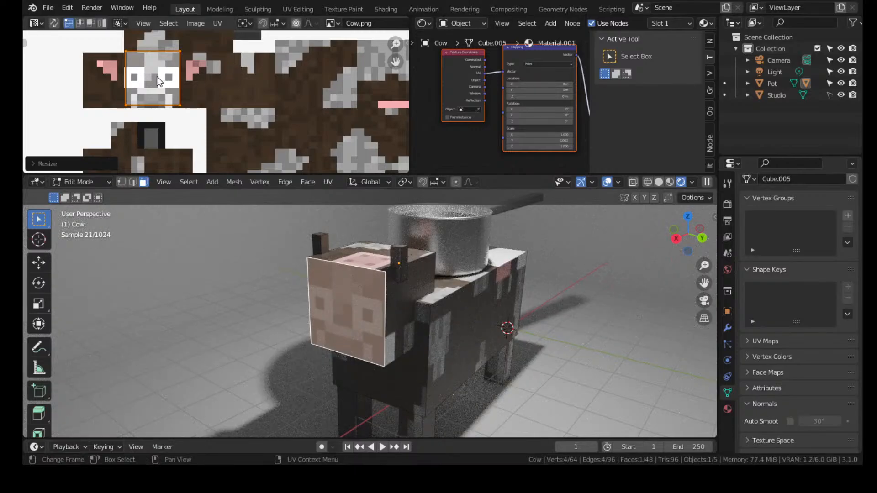
key(g)
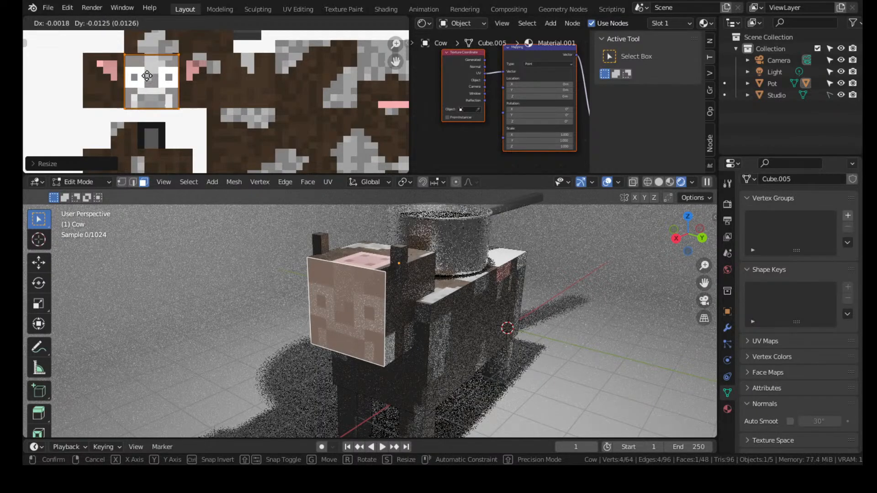
drag(147, 74, 147, 76)
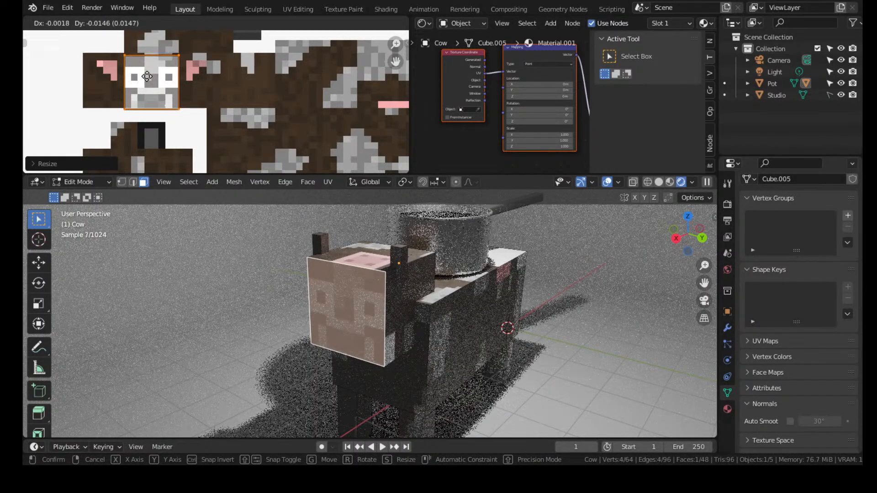
click(147, 77)
Reselect the head's front face and nudge its UV island vertically to line up with the textured face
click(576, 311)
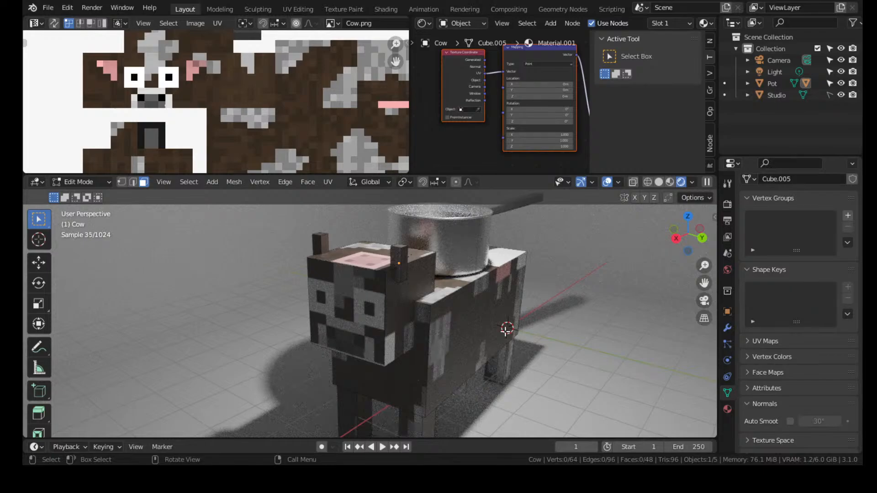
middle_drag(506, 331, 522, 317)
scroll(484, 304, up, 2)
click(447, 265)
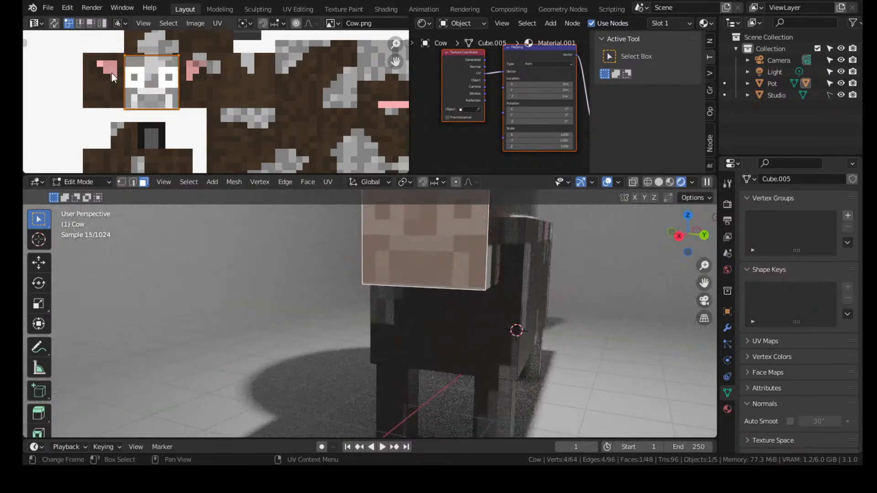
key(g)
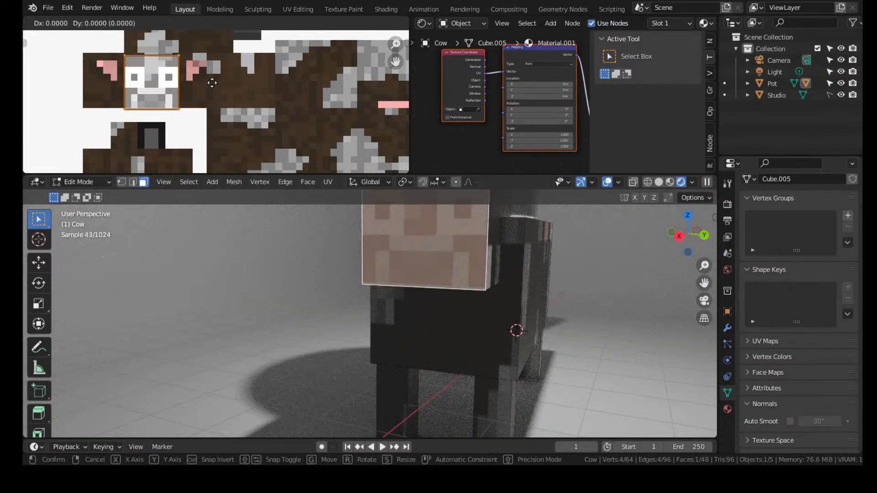
key(x)
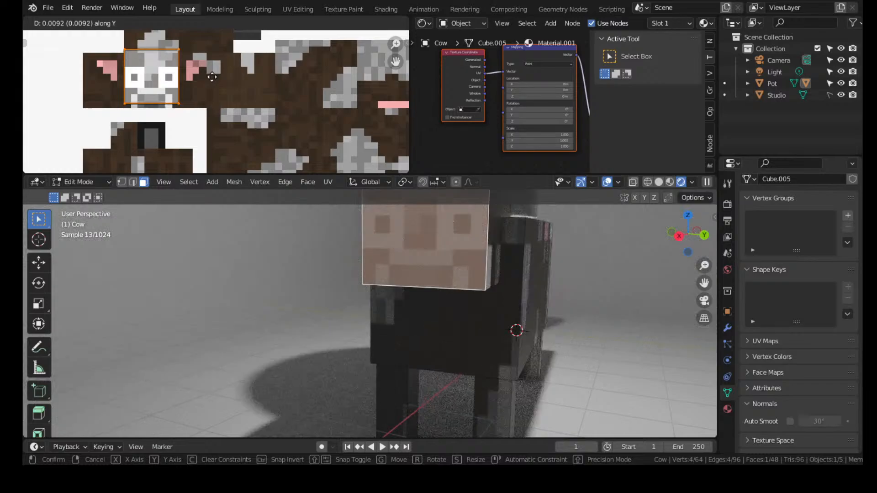
key(y)
click(211, 82)
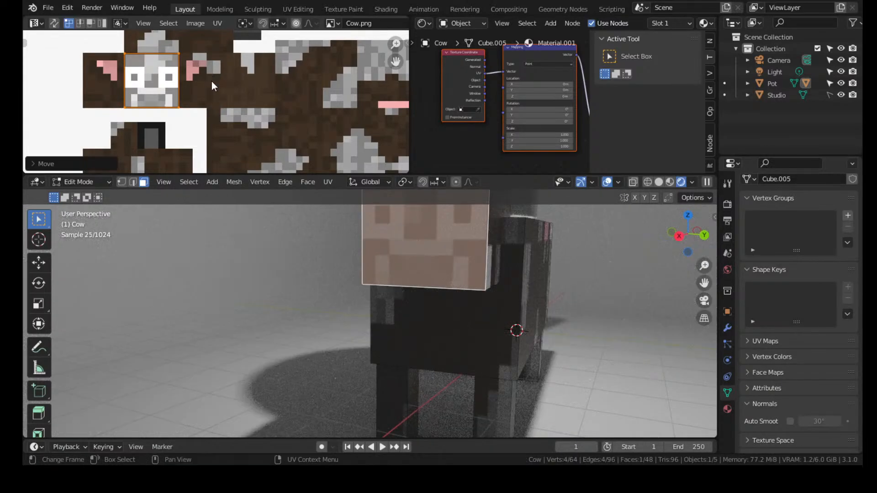
Select every face of the cow except the head's front and remap them with Cube Projection
scroll(406, 297, down, 5)
middle_drag(405, 297, 365, 272)
click(393, 289)
key(a)
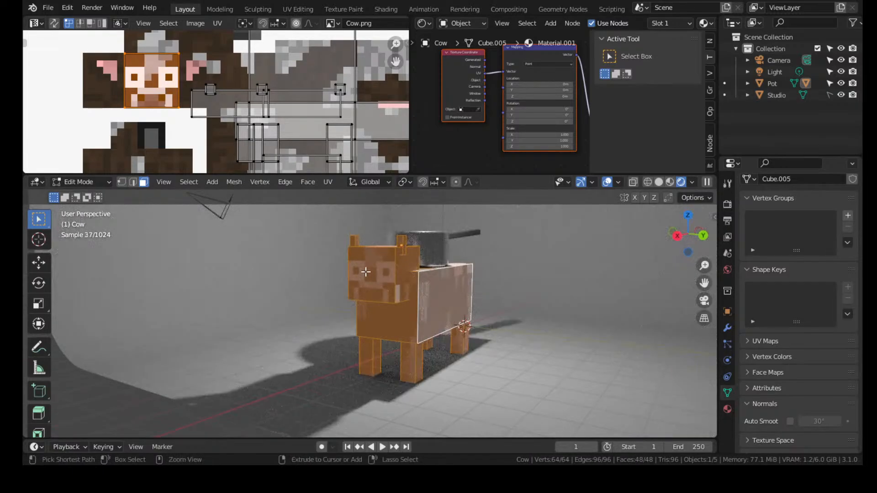
shift+click(365, 272)
key(u)
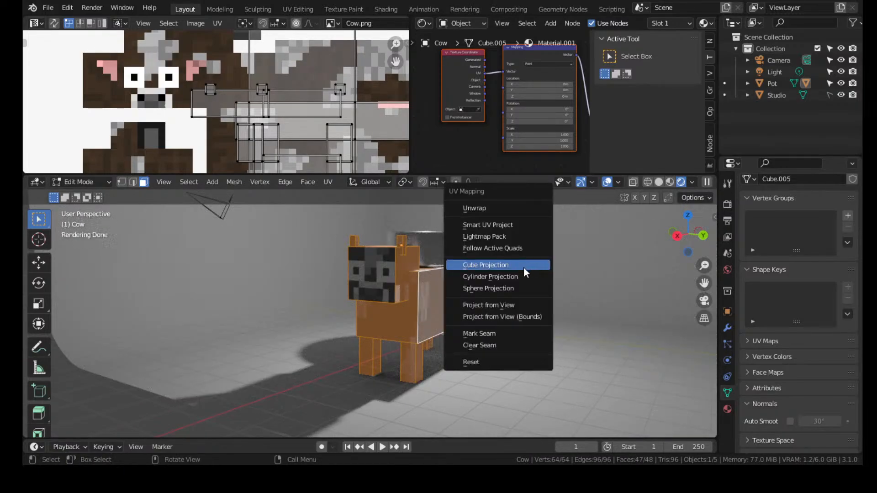
click(524, 266)
middle_drag(531, 263, 493, 272)
scroll(491, 270, up, 5)
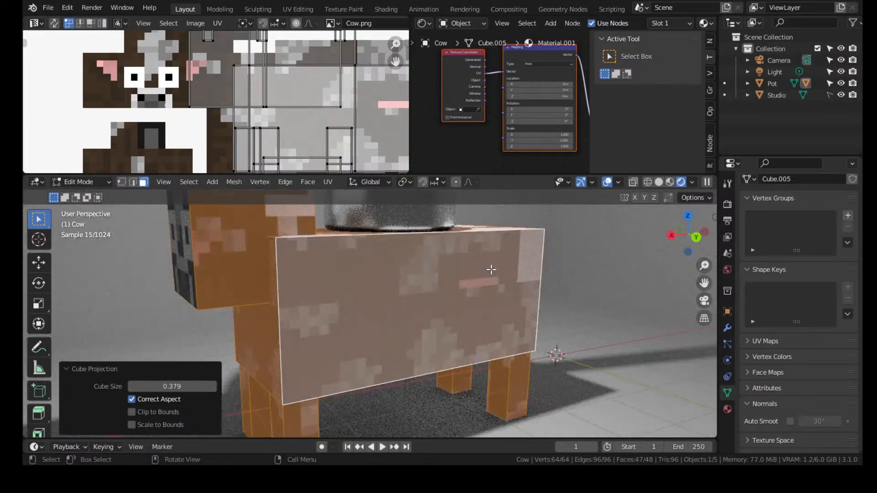
Try Unwrap on the selected faces and return them to Cube Projection
key(u)
click(441, 241)
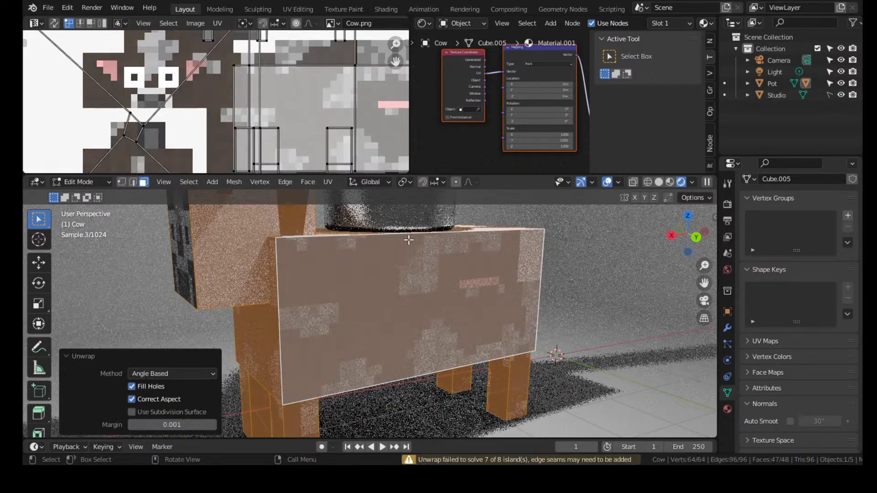
key(u)
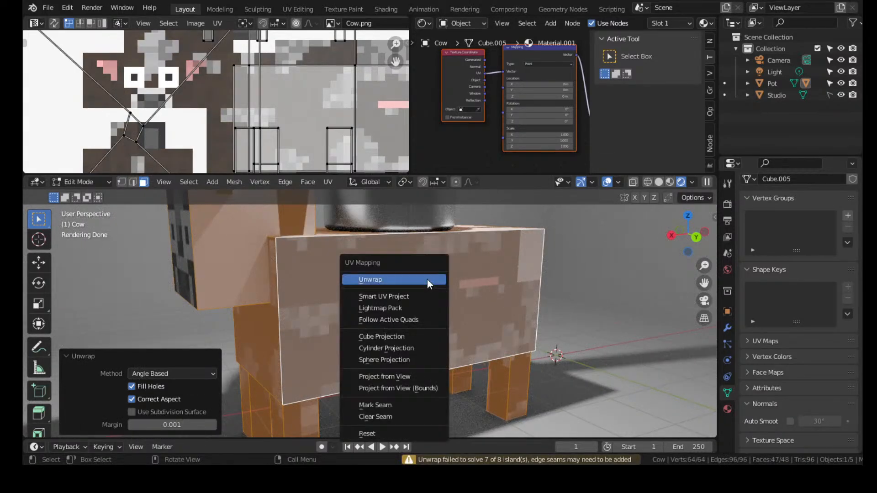
click(398, 336)
middle_drag(394, 295, 360, 288)
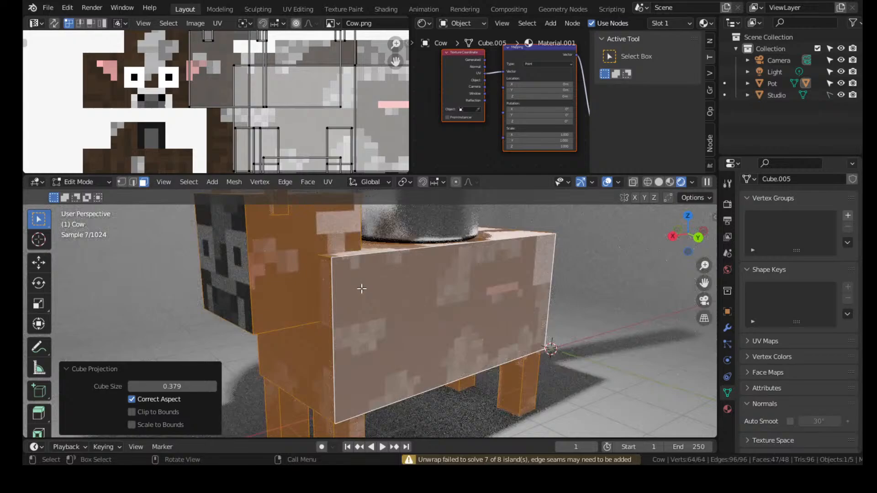
Shrink the UV island of the head's +Y side face and place it over the pink ear patch beside the textured face
click(290, 270)
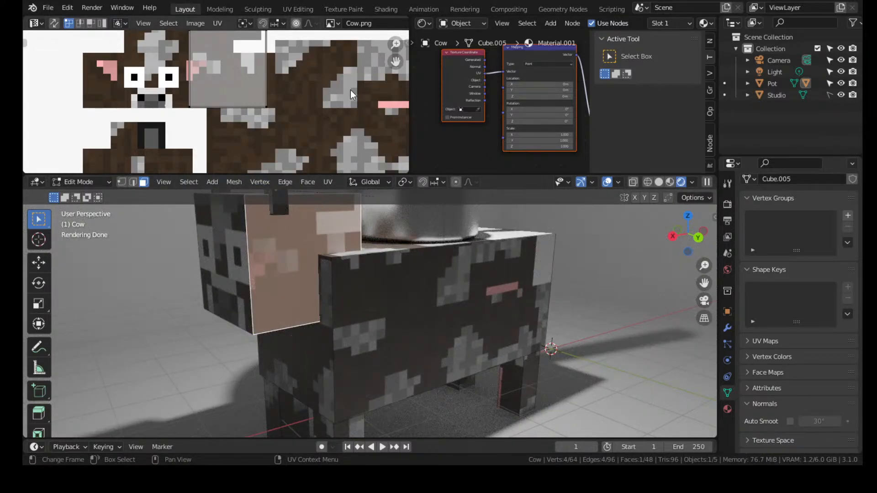
key(a)
key(s)
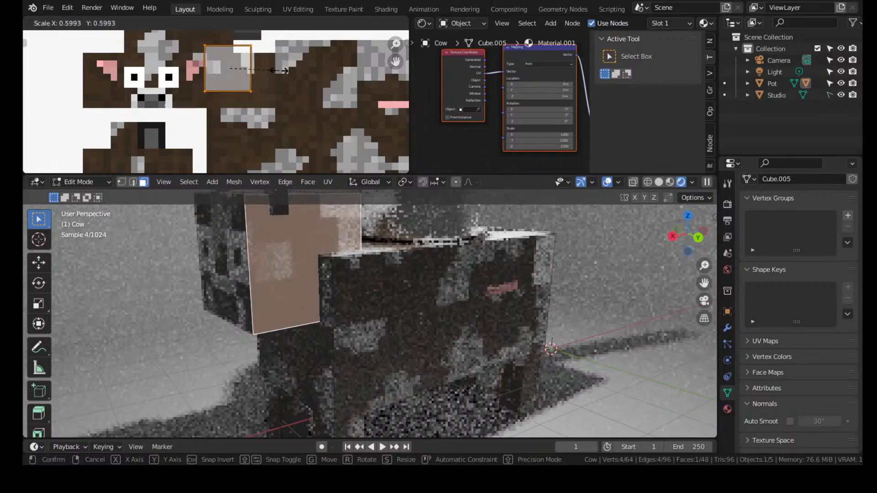
click(246, 67)
key(g)
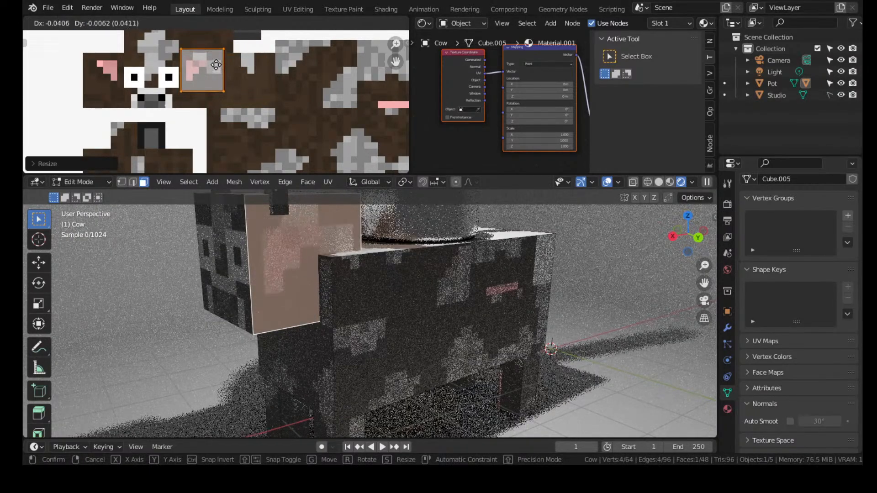
click(216, 63)
middle_drag(255, 83, 285, 85)
Shrink the UV island of the head's opposite side face and place it on the same pink ear patch
middle_drag(275, 294, 355, 293)
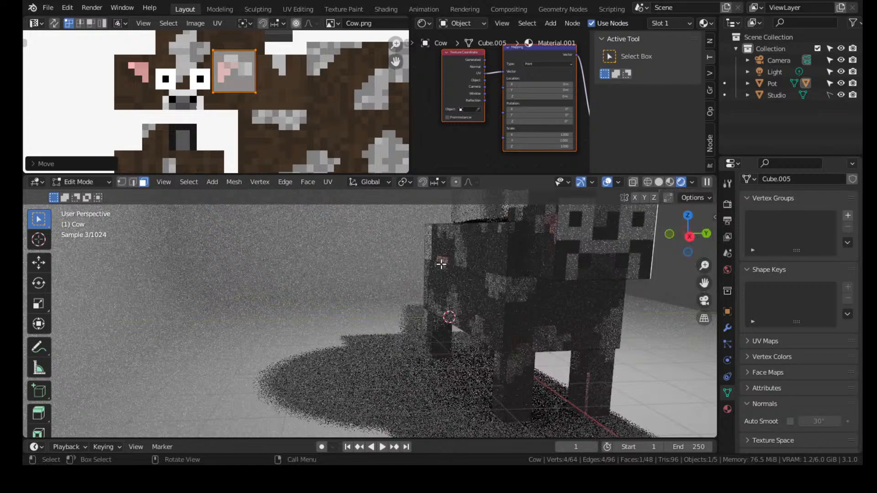
click(527, 246)
key(a)
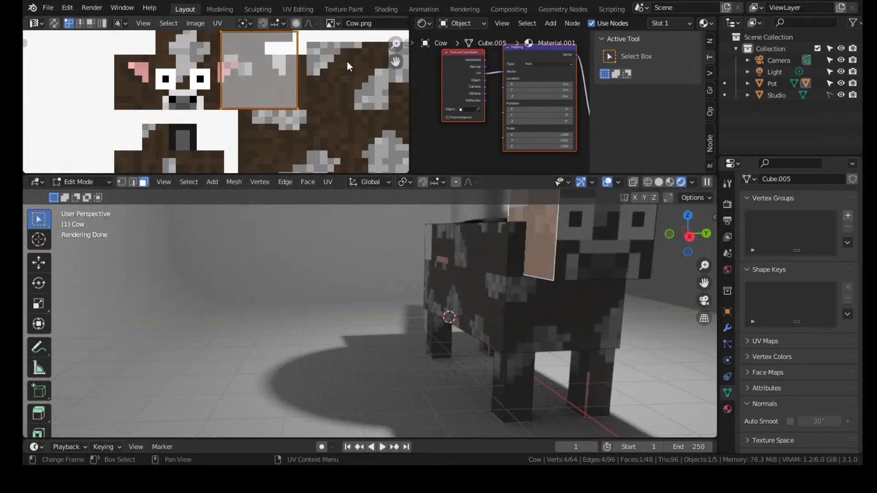
key(s)
click(305, 72)
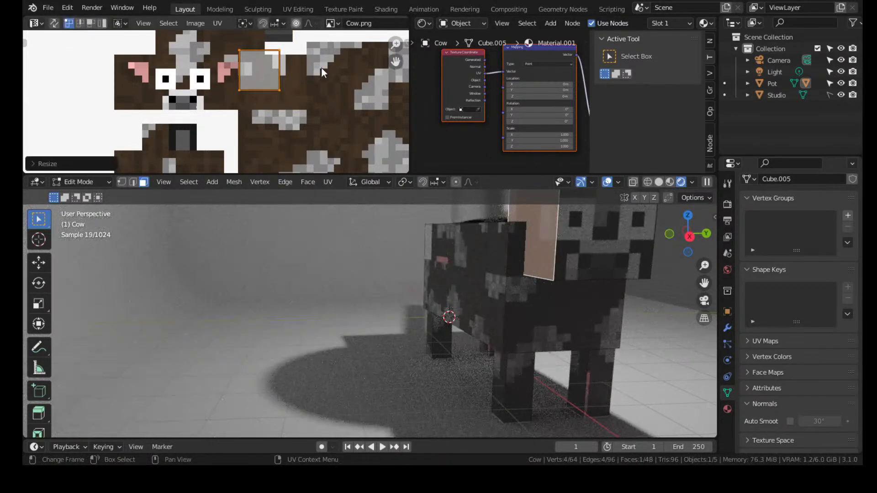
key(g)
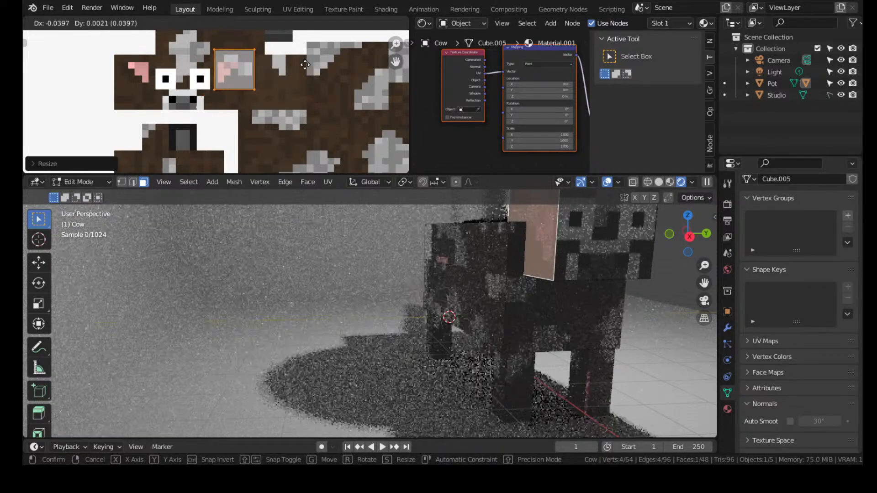
click(305, 71)
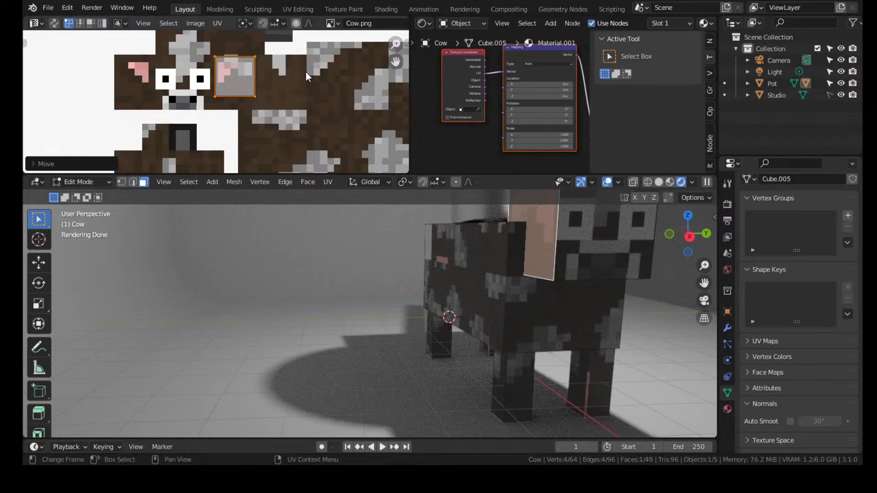
Select the head's top face and move its UV island onto the grey forehead patch above the textured face
middle_drag(503, 274, 311, 338)
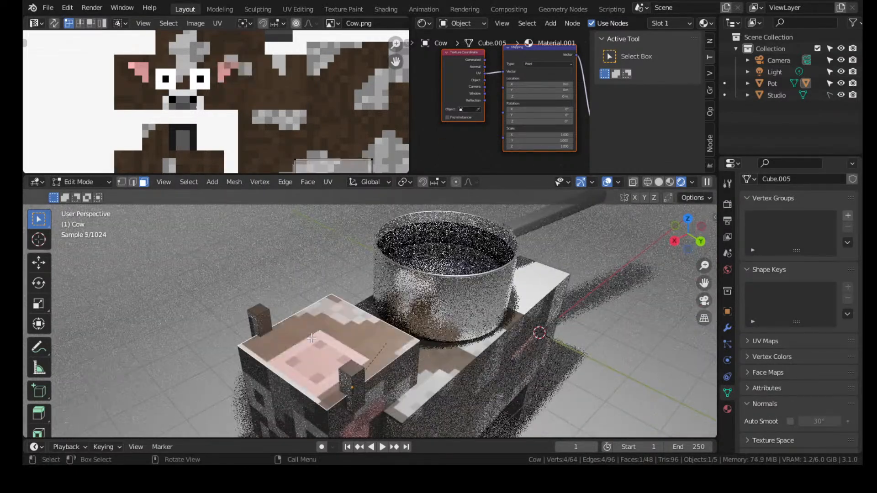
scroll(299, 93, down, 4)
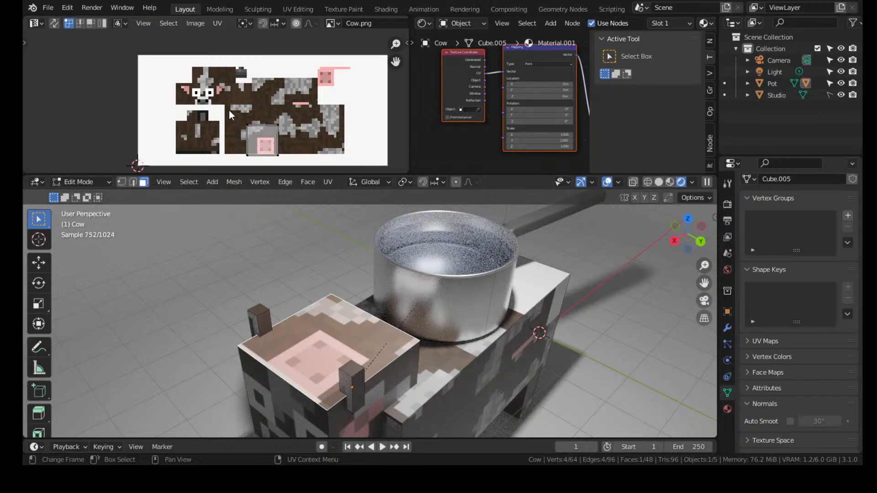
drag(229, 111, 290, 158)
key(g)
click(247, 78)
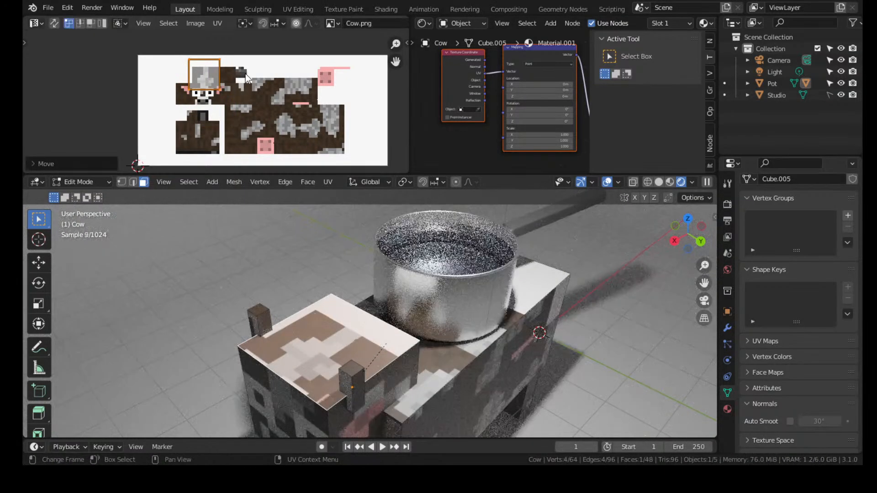
Scale the head top's UV island to about half size and nudge it vertically to fit the forehead patch
key(s)
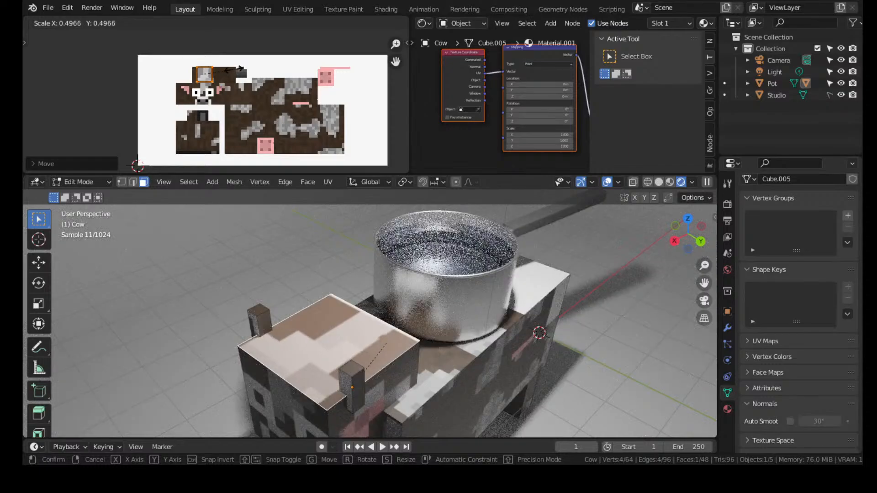
click(234, 70)
key(g)
key(x)
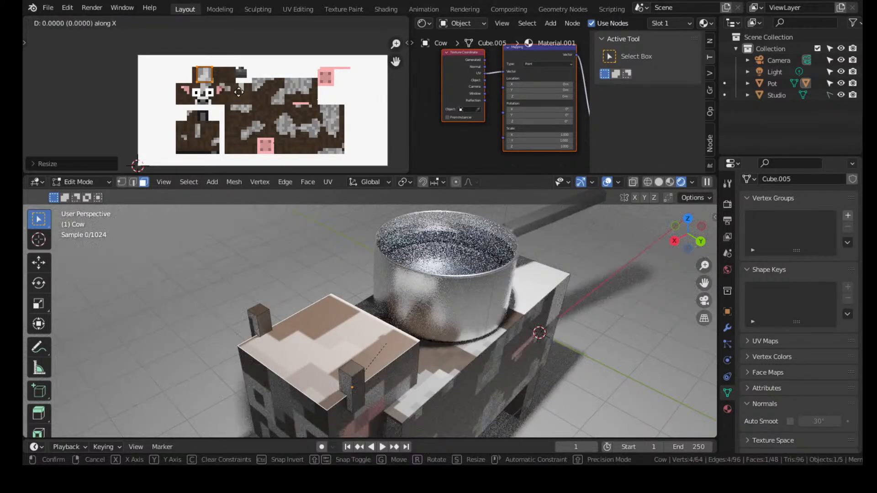
key(y)
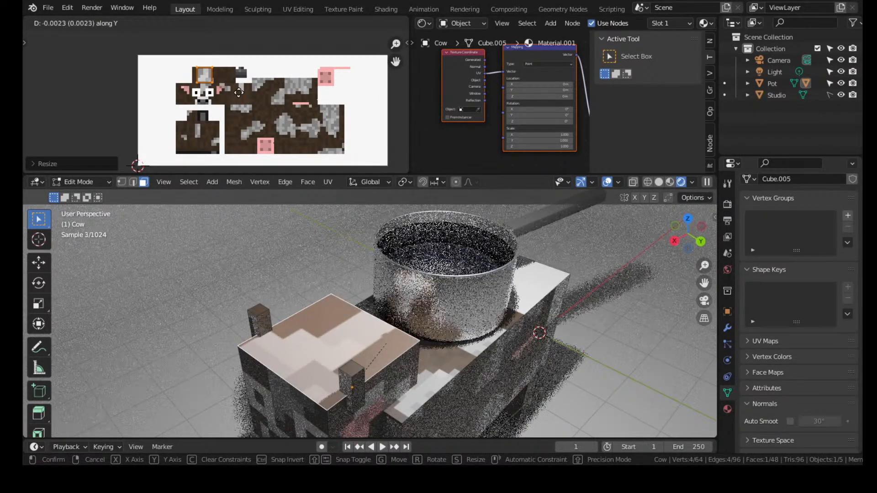
click(239, 93)
Select the top face of the cow's body, shrink its UV island and rotate it to lie horizontally
scroll(430, 303, down, 1)
middle_drag(430, 304, 406, 288)
click(459, 275)
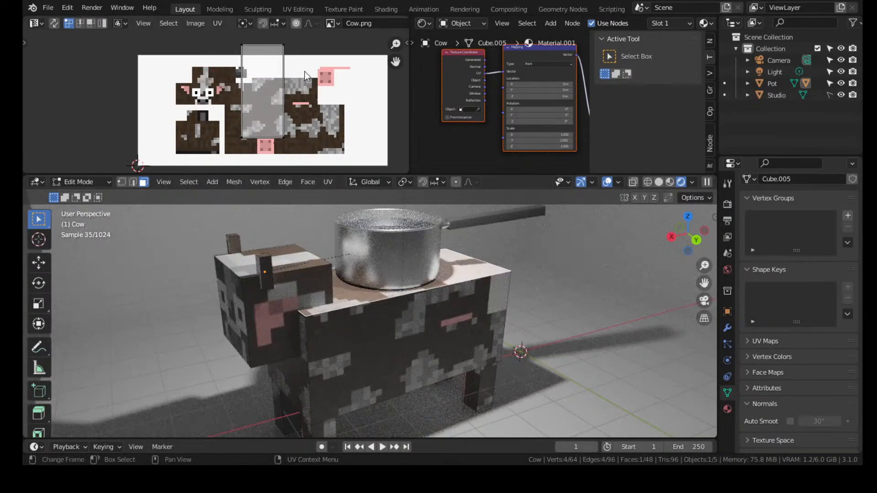
key(s)
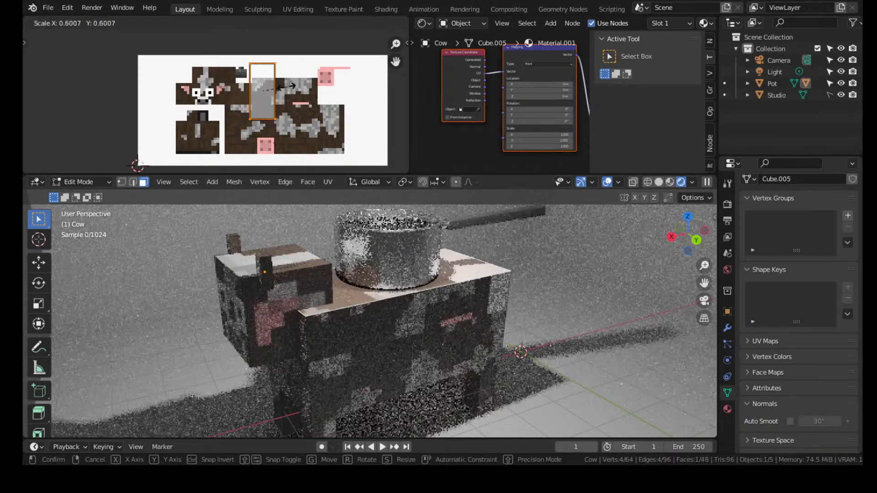
click(316, 67)
key(r)
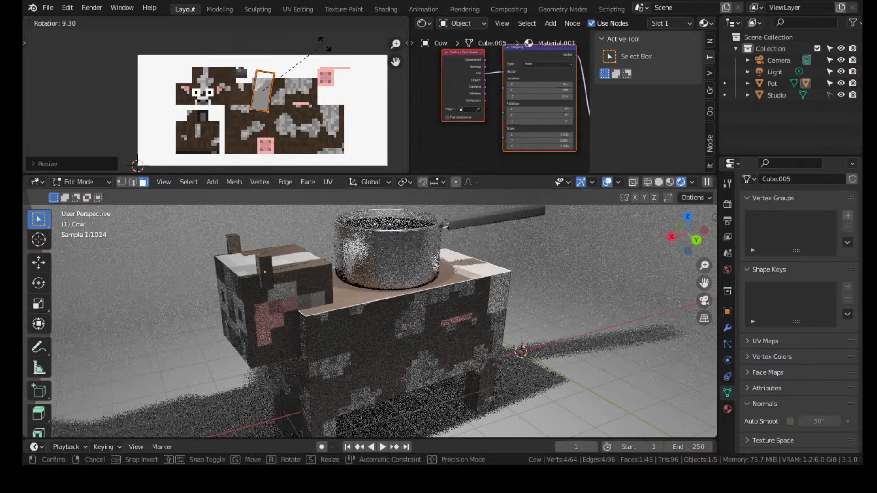
click(323, 139)
Move the body top's UV island onto the grey-spotted area of the texture and enlarge it to cover that area
key(g)
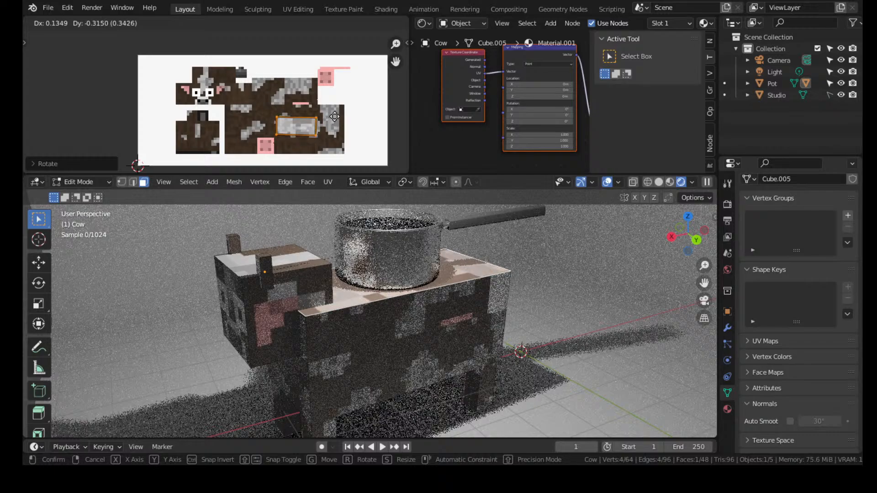
click(335, 117)
key(s)
click(347, 111)
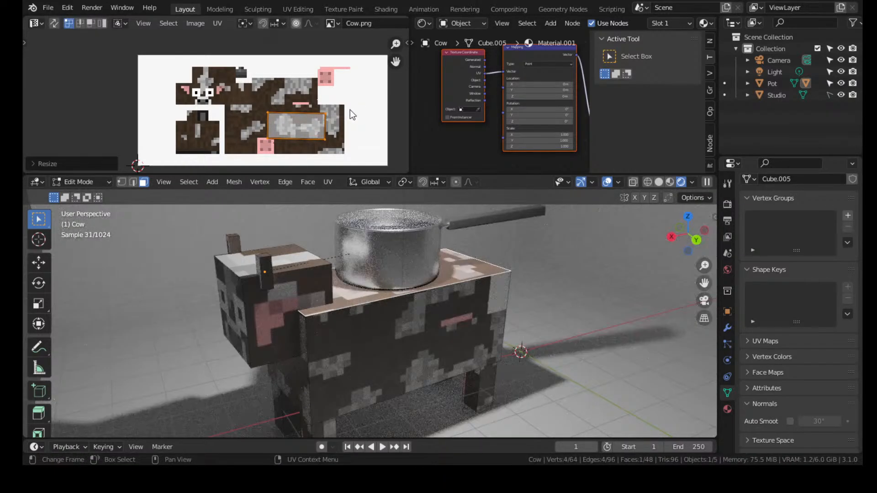
Nudge the body top's UV island to fit the grey-spotted area of the texture and deselect the face
key(g)
click(343, 106)
click(571, 273)
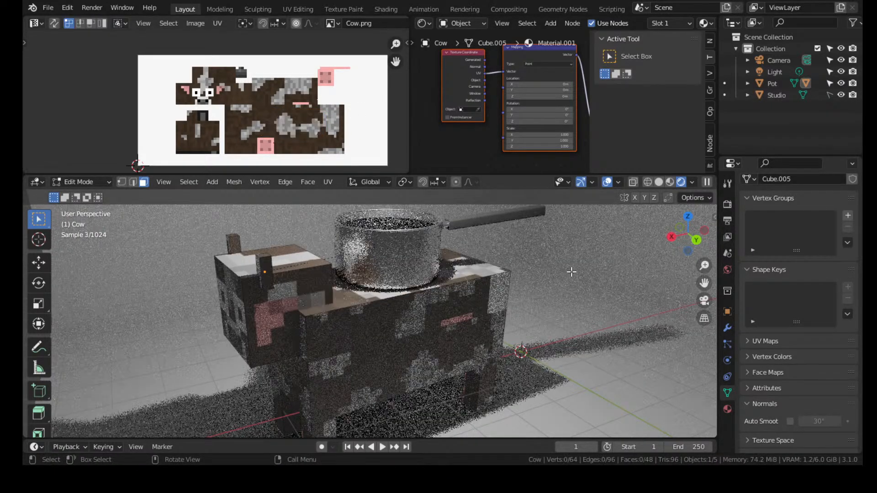
Examine the textured head and body from several angles with the cow deselected in Object Mode, and check the texture image up close
middle_drag(572, 272, 484, 277)
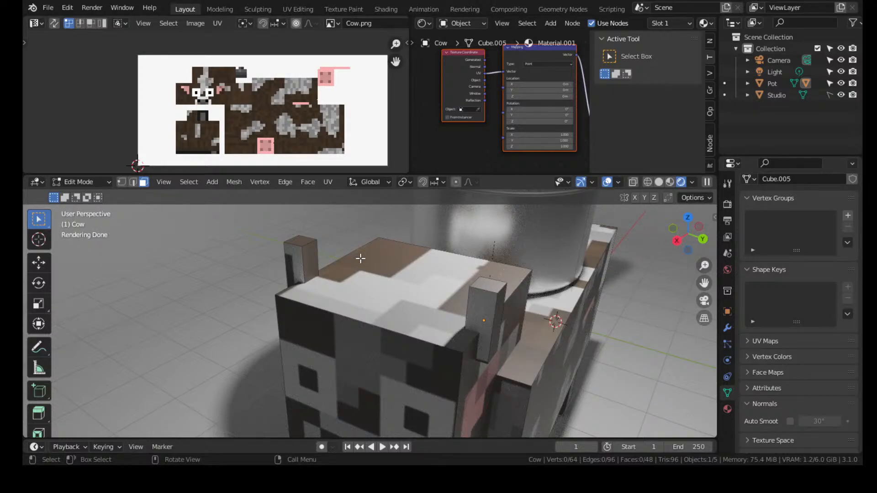
scroll(243, 97, up, 6)
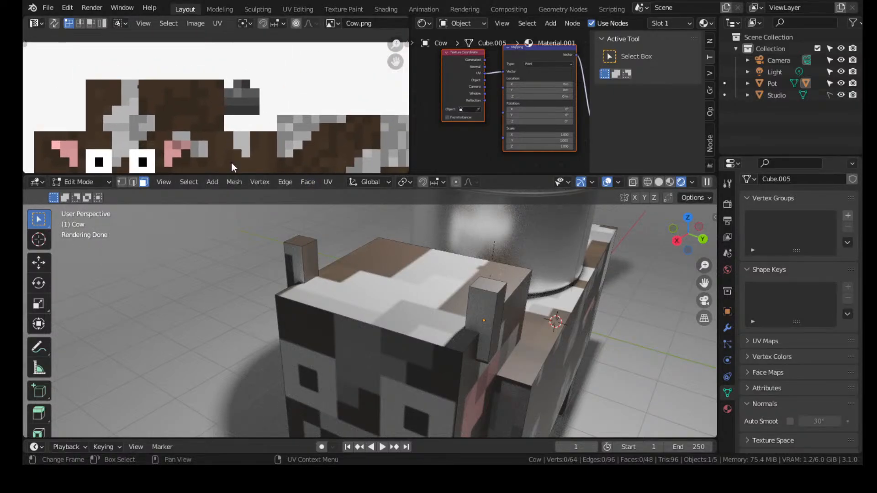
scroll(324, 111, down, 5)
scroll(391, 317, down, 6)
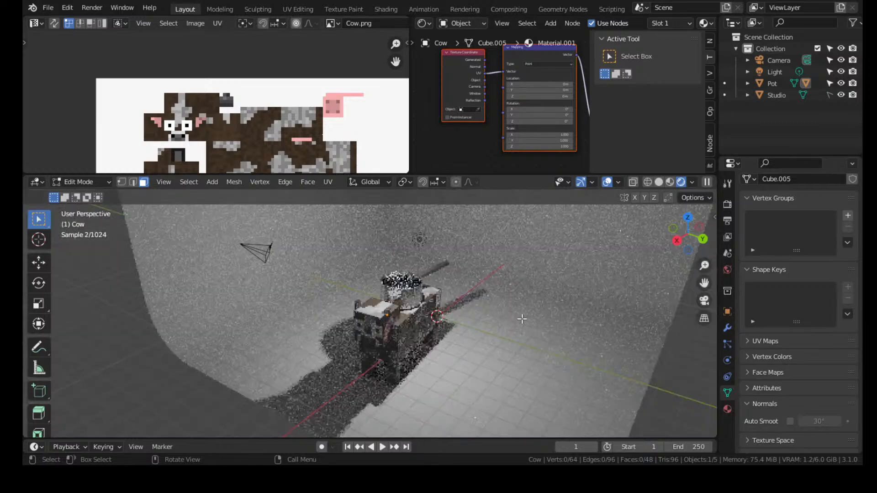
key(Tab)
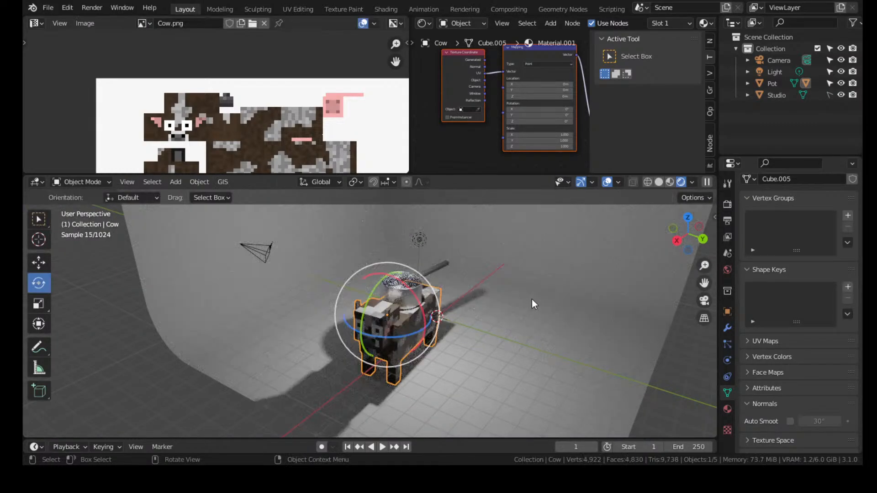
middle_drag(532, 300, 450, 285)
click(180, 340)
middle_drag(292, 295, 349, 299)
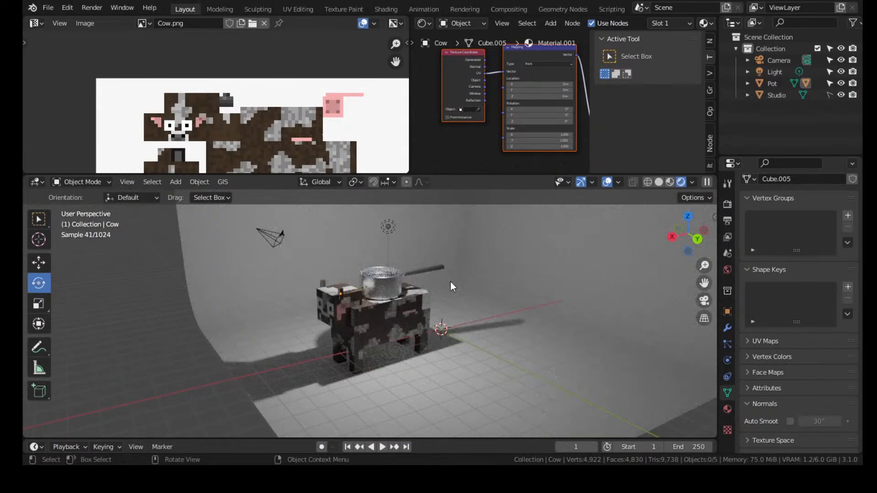
scroll(449, 281, up, 4)
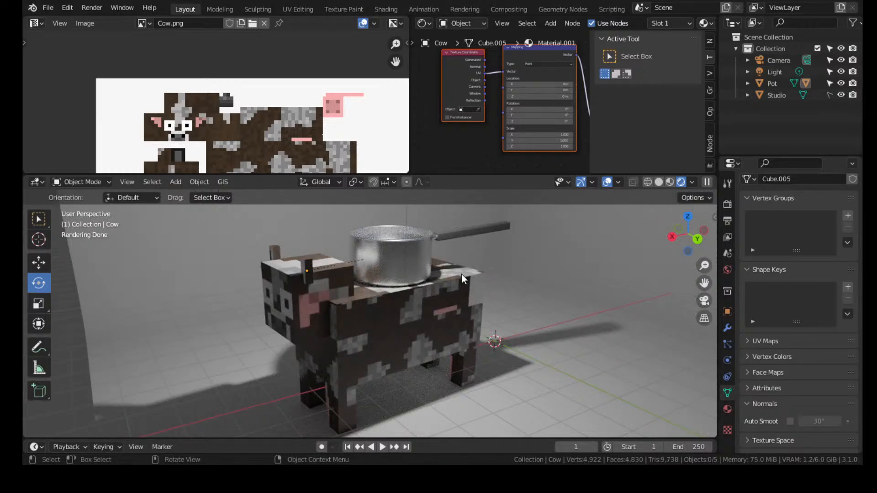
middle_drag(450, 303, 474, 305)
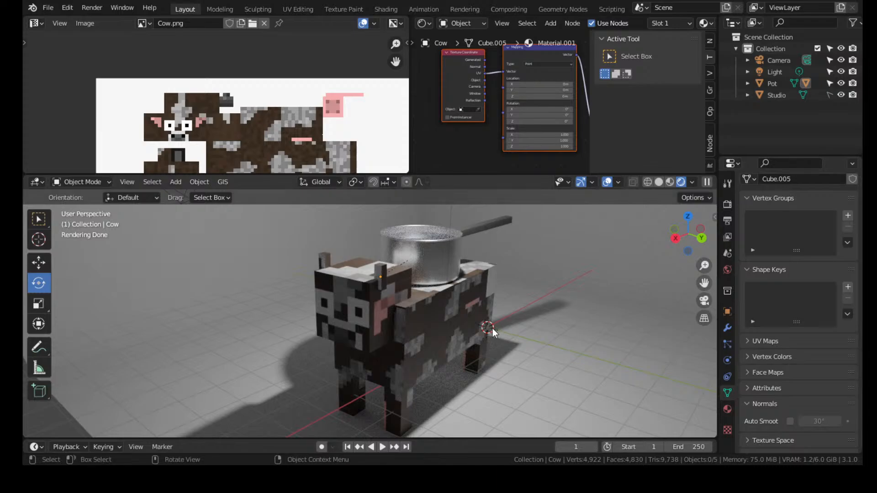
Select the long side face of the cow's body in Edit Mode and shrink its UV island
key(Tab)
key(3)
click(443, 332)
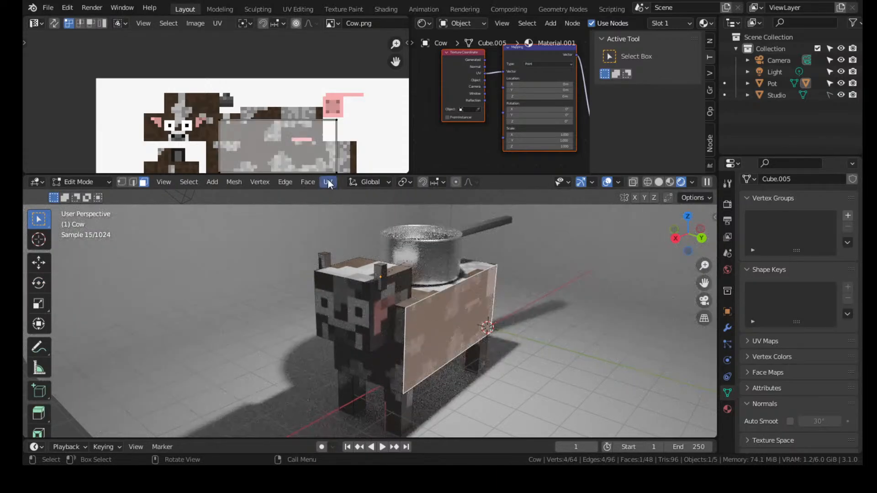
scroll(327, 133, down, 1)
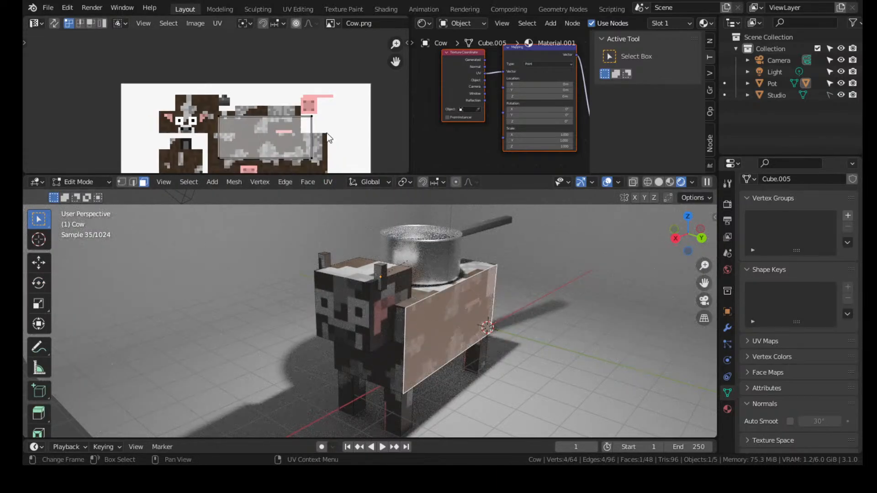
key(a)
key(s)
click(289, 126)
Move and enlarge the side face's UV island to cover the spotted brown area just above the pink udder square
key(g)
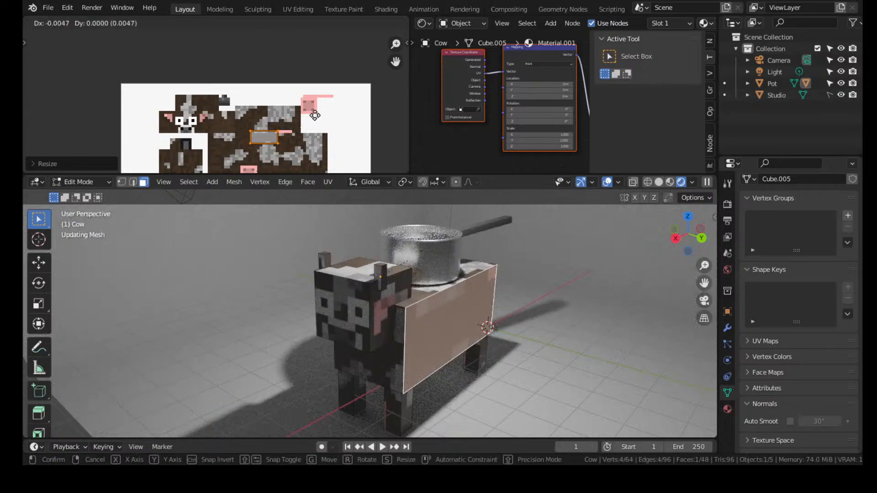
key(s)
click(347, 120)
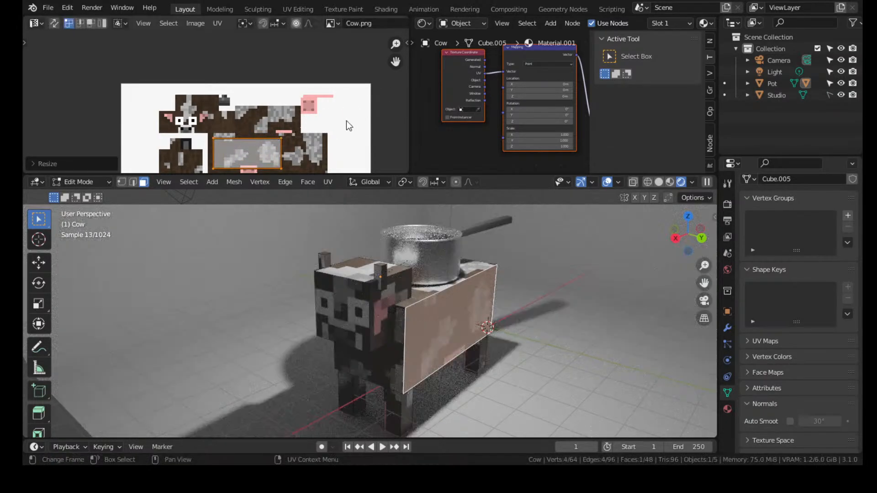
key(g)
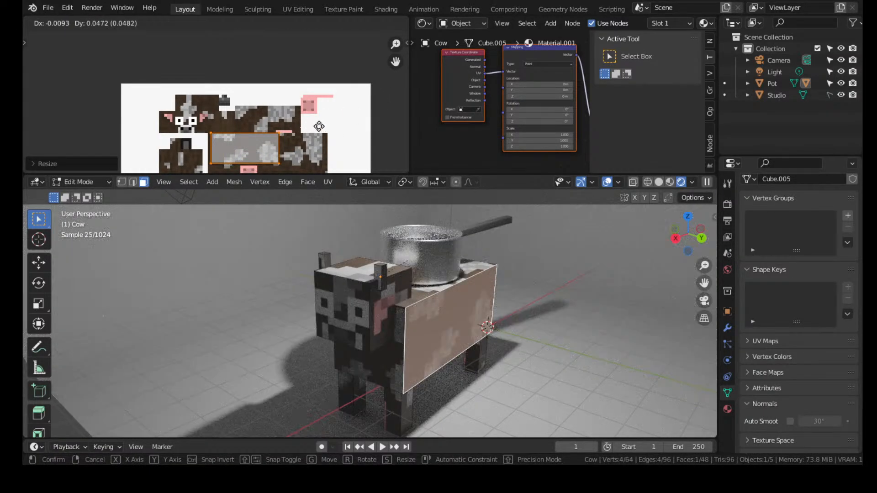
click(318, 126)
Select the underside face of the cow's body, shrink its UV island and rotate it 90 degrees
middle_drag(552, 281, 462, 247)
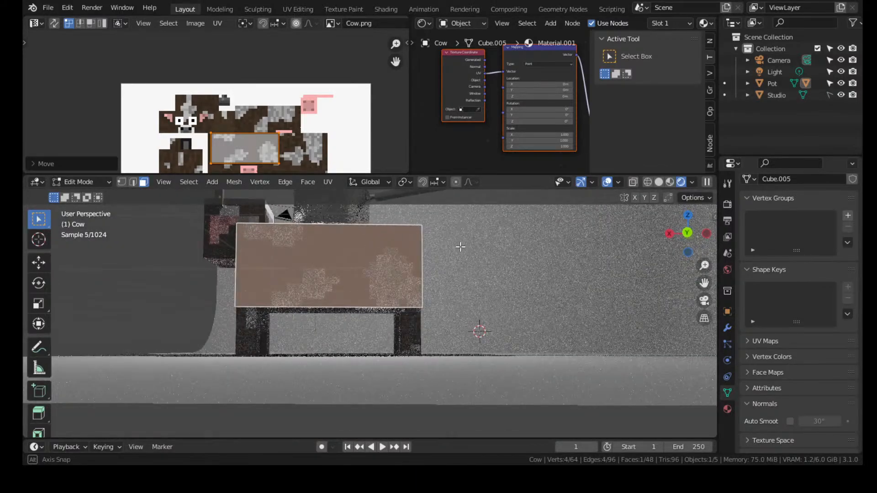
click(367, 310)
scroll(276, 110, down, 2)
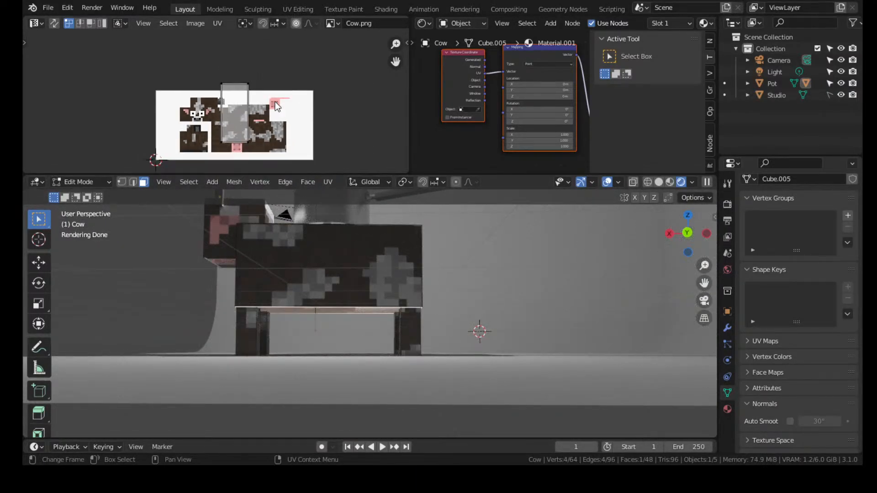
key(a)
key(s)
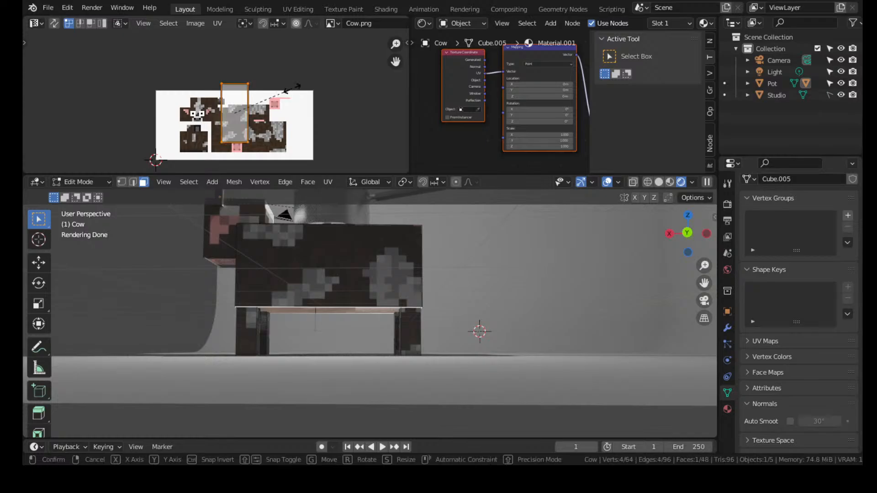
click(266, 97)
text(r90)
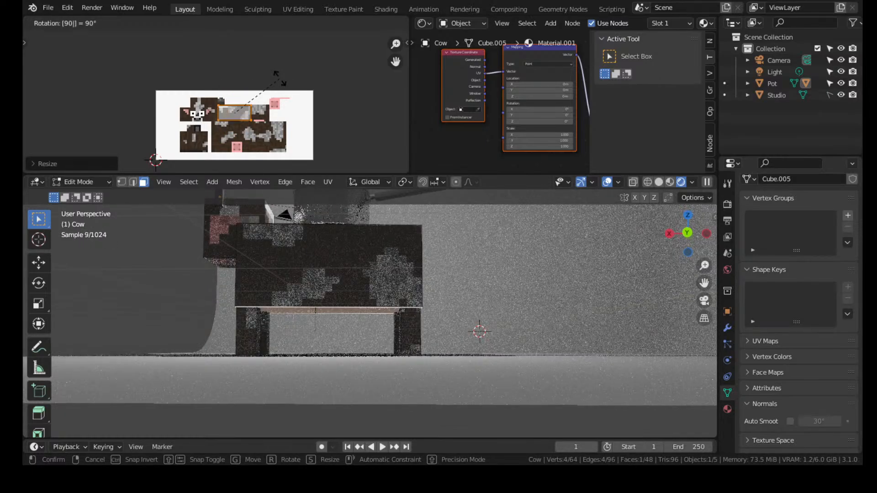
key(Return)
Move the belly's UV island onto the pink udder square and align its lower edge with the texture's brown edge
key(g)
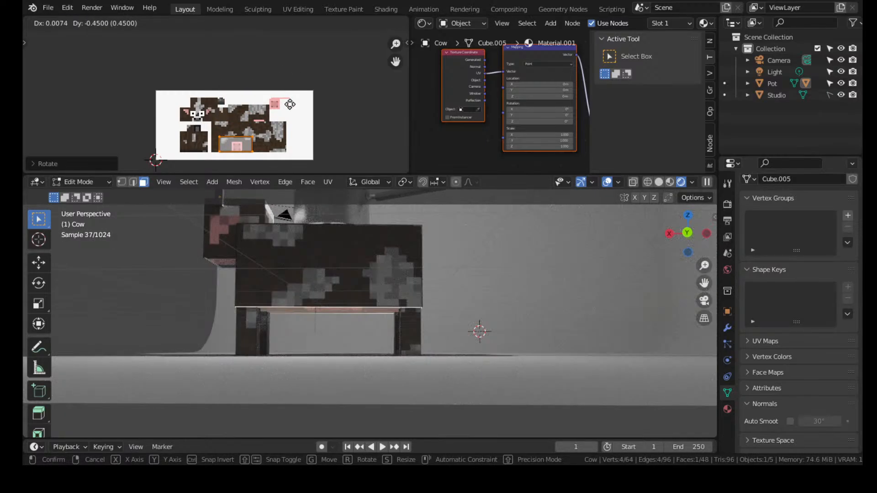
click(293, 111)
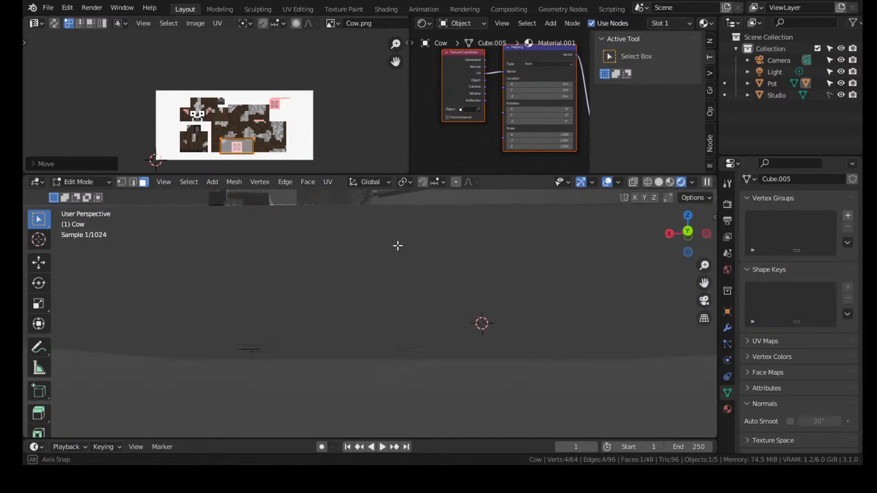
scroll(400, 256, up, 5)
middle_drag(401, 257, 404, 251)
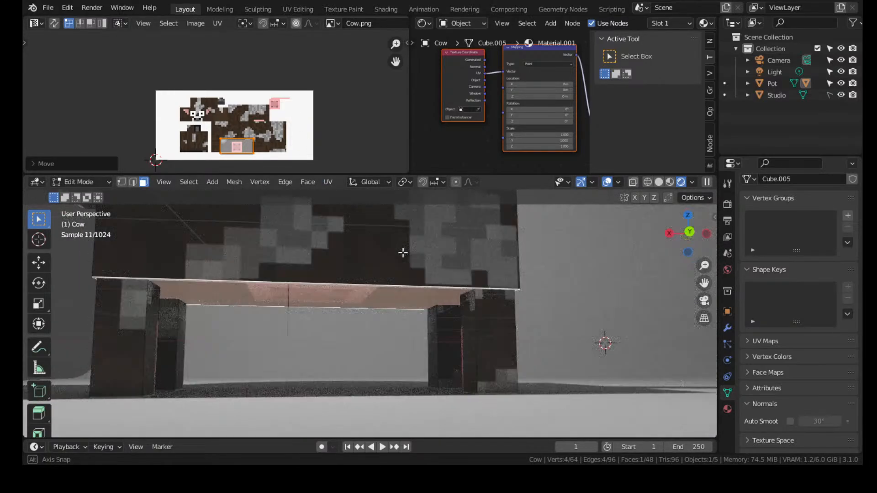
scroll(287, 100, up, 6)
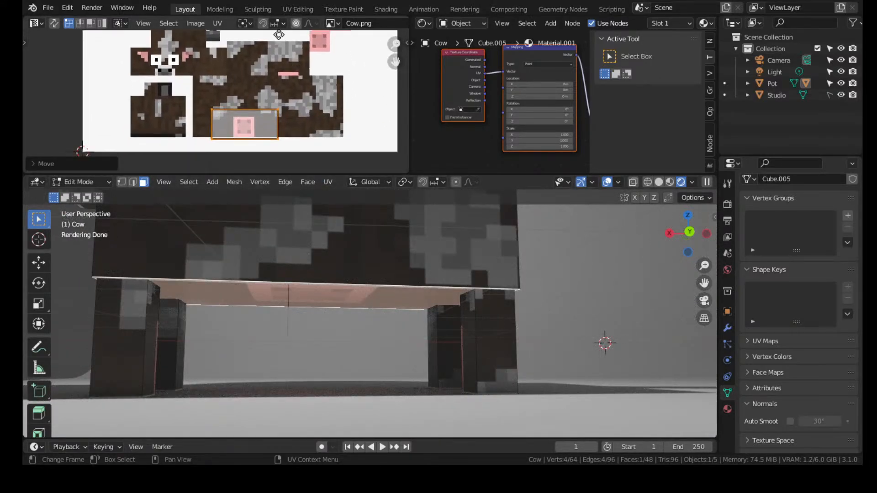
scroll(288, 94, up, 3)
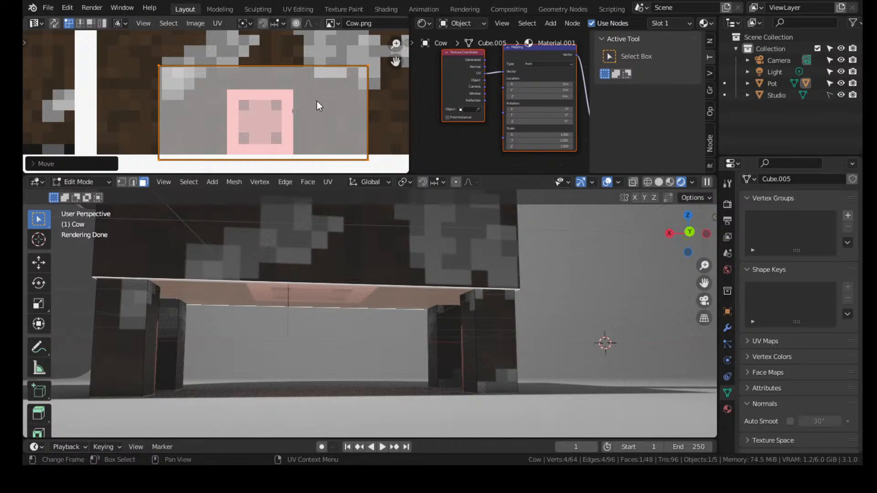
scroll(308, 95, down, 5)
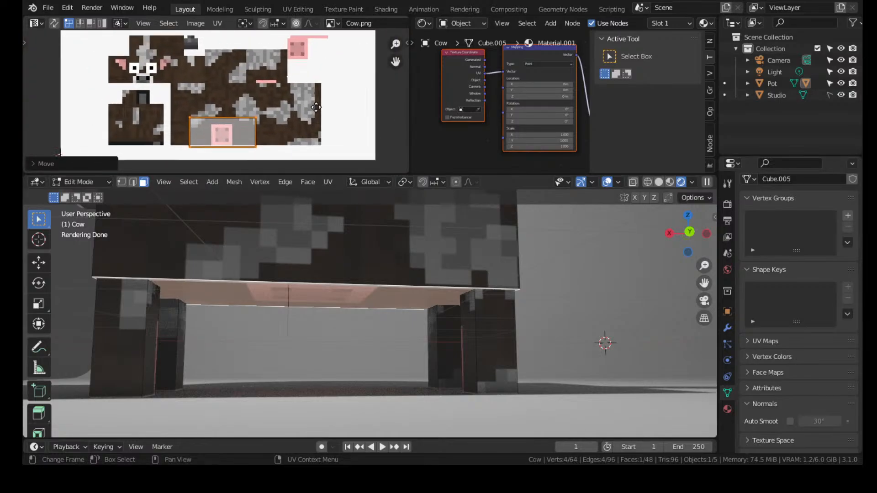
key(g)
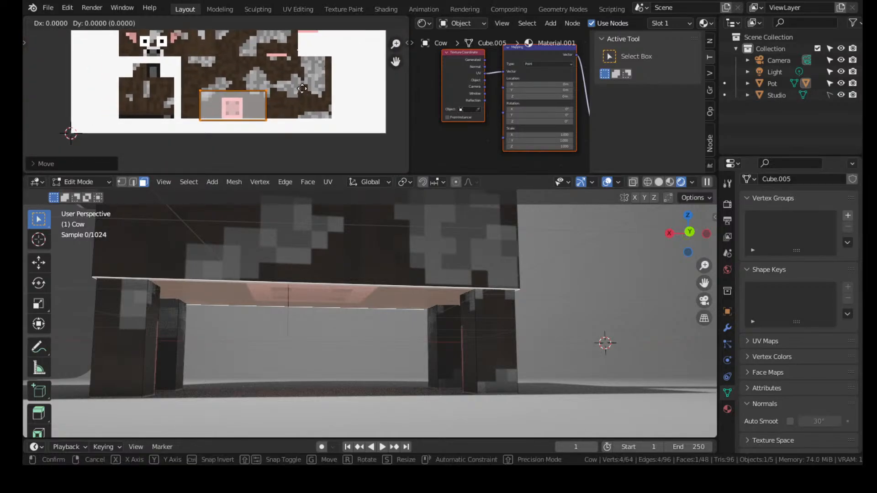
click(302, 87)
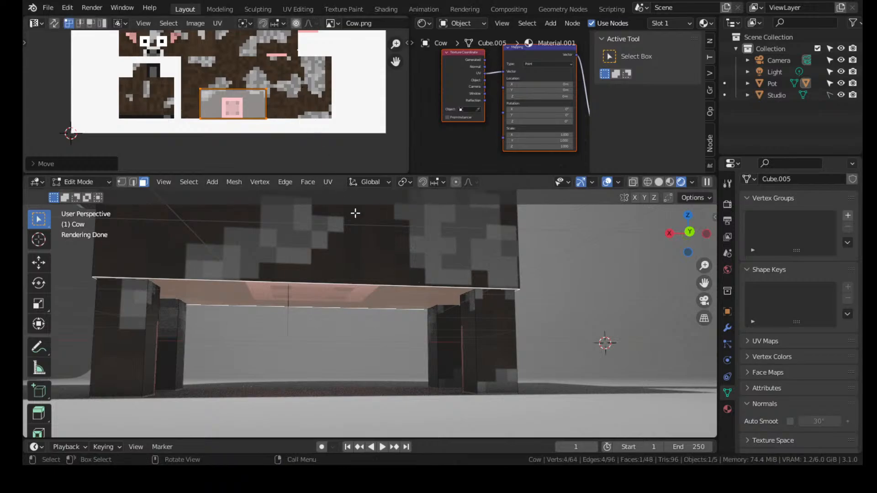
Select the opposite side face of the body, scale its UV island to about two thirds and move it onto the spotted brown area
scroll(468, 277, down, 6)
middle_drag(477, 273, 285, 343)
click(339, 279)
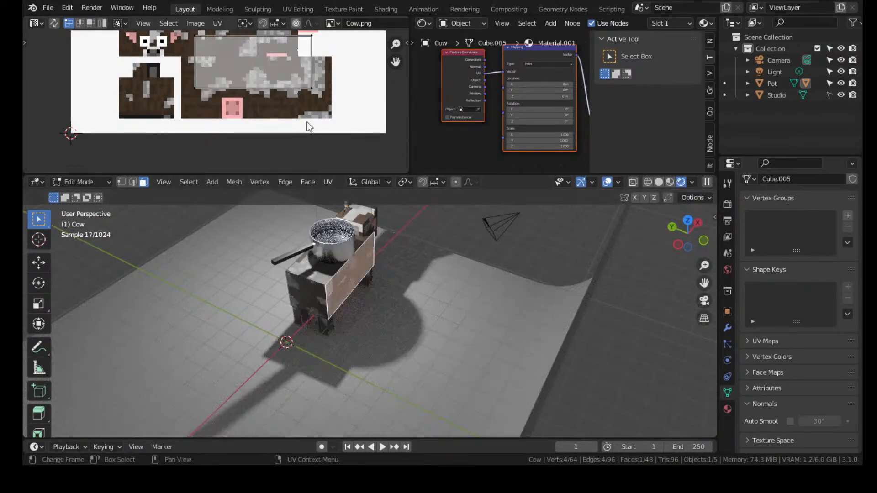
key(a)
key(s)
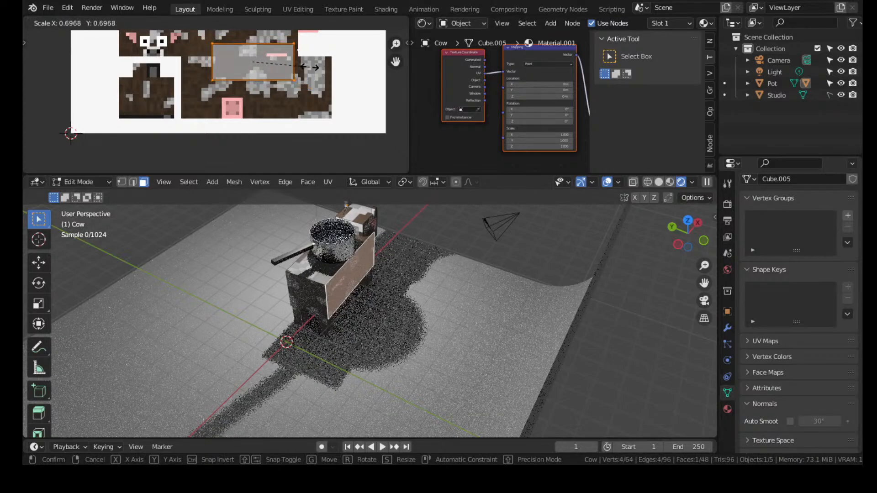
click(315, 63)
key(g)
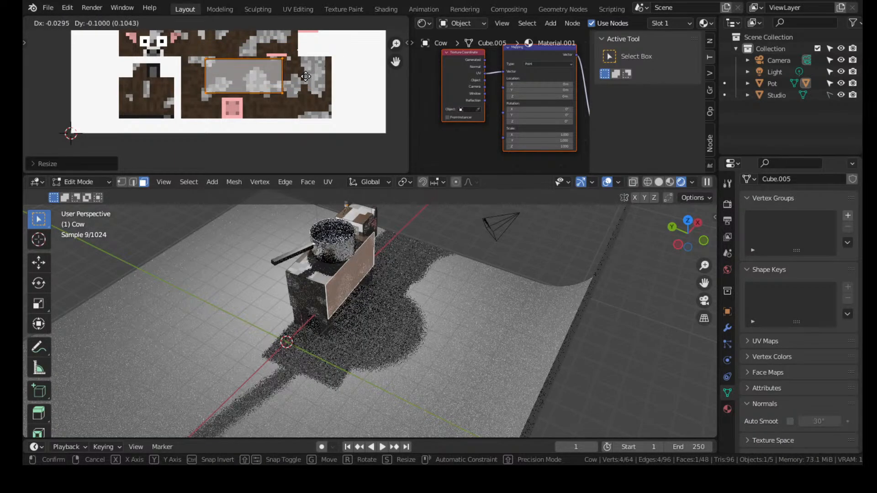
click(306, 76)
Deselect the face and examine the textured cow from the front, side and above
scroll(371, 298, down, 4)
click(253, 269)
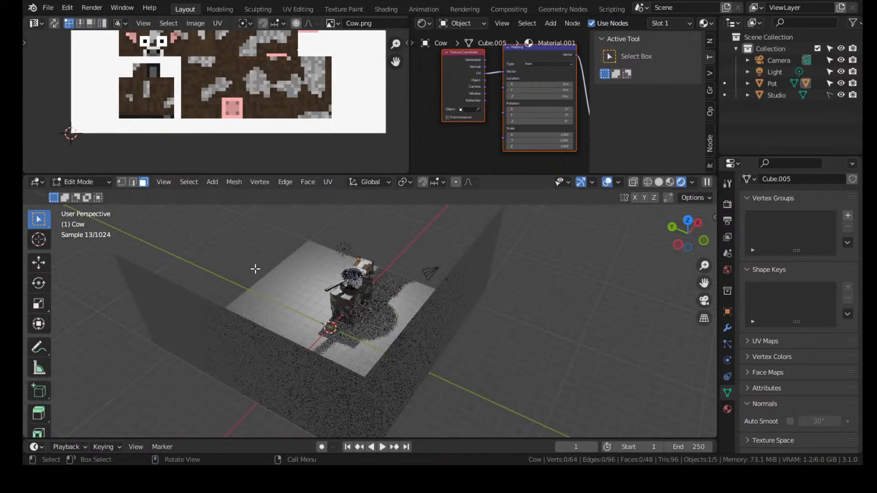
middle_drag(254, 268, 343, 263)
scroll(332, 322, up, 7)
middle_drag(332, 322, 424, 280)
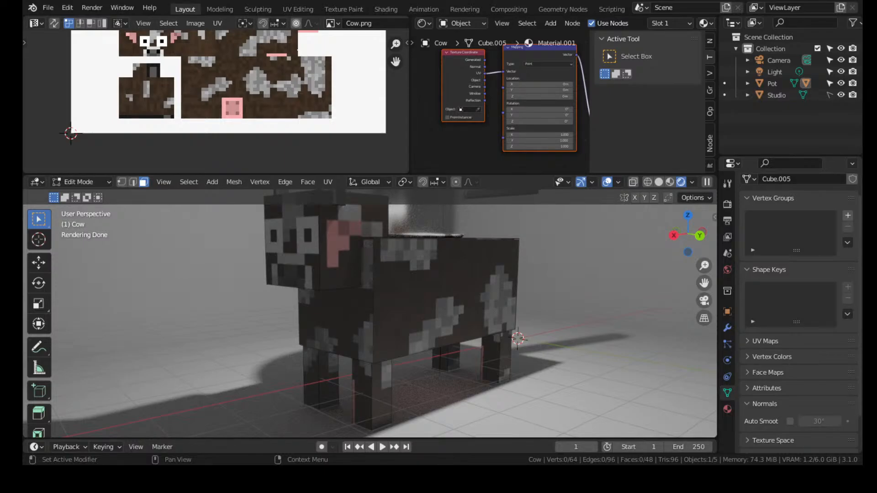
scroll(532, 330, down, 4)
middle_drag(549, 317, 461, 344)
scroll(453, 350, up, 4)
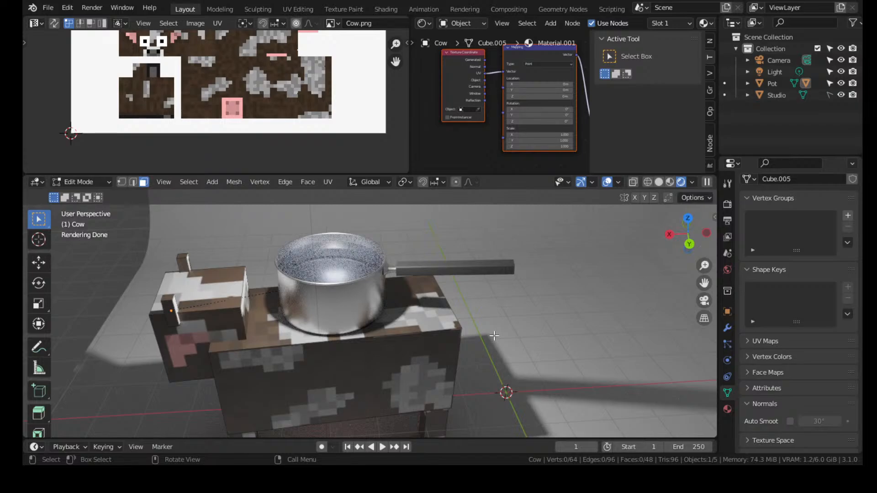
middle_drag(503, 263, 469, 315)
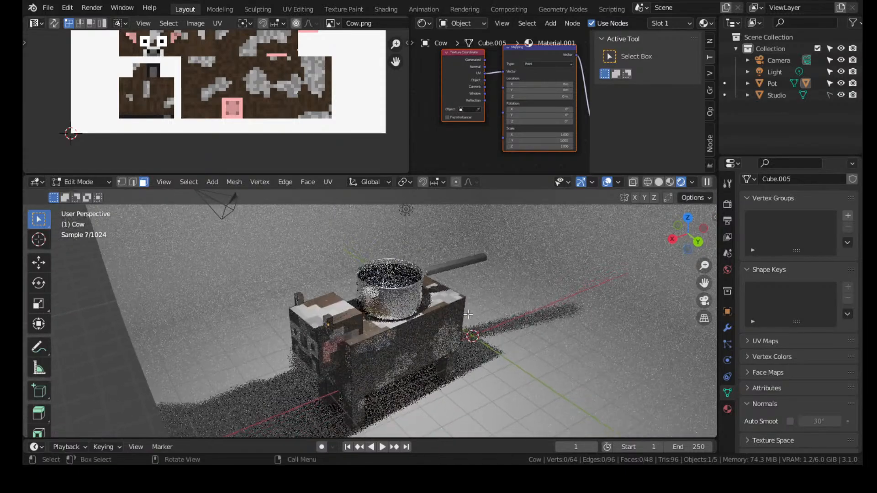
Check the cow in Material Preview shading and return to Rendered shading
click(669, 182)
mouse_move(548, 247)
middle_down()
mouse_move(540, 238)
mouse_move(535, 274)
mouse_move(532, 256)
mouse_move(513, 273)
mouse_move(576, 261)
middle_up()
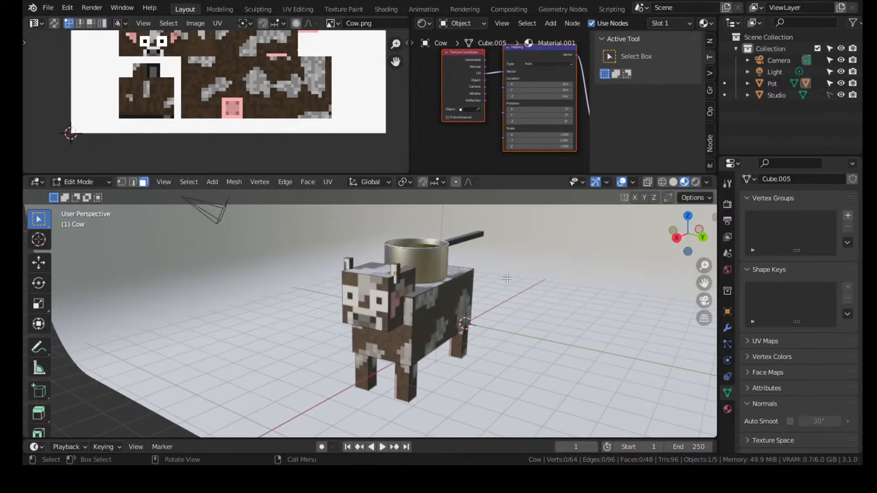
click(697, 182)
scroll(511, 258, up, 1)
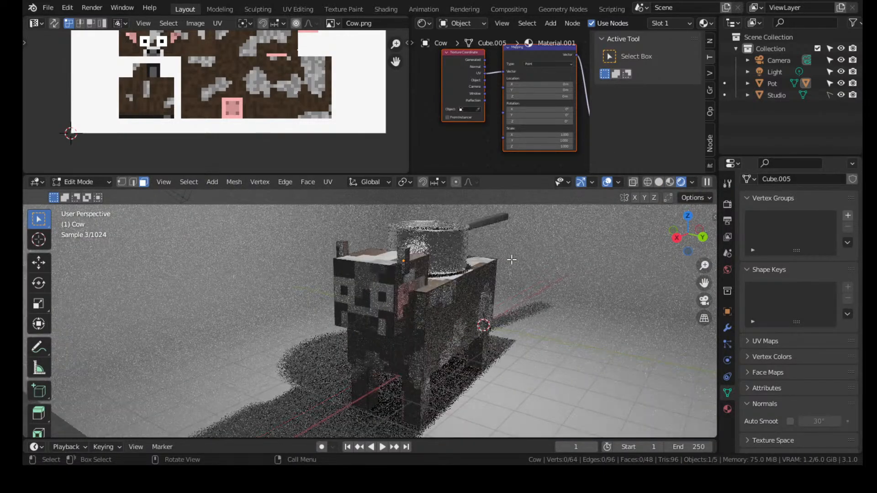
mouse_move(512, 259)
middle_down()
mouse_move(524, 272)
mouse_move(507, 322)
middle_up()
scroll(526, 272, down, 3)
scroll(506, 322, up, 7)
click(462, 337)
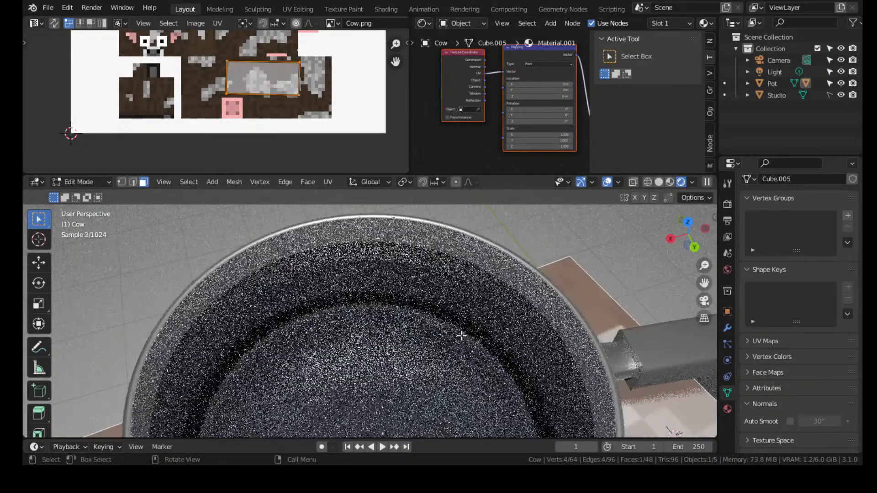
key(grave)
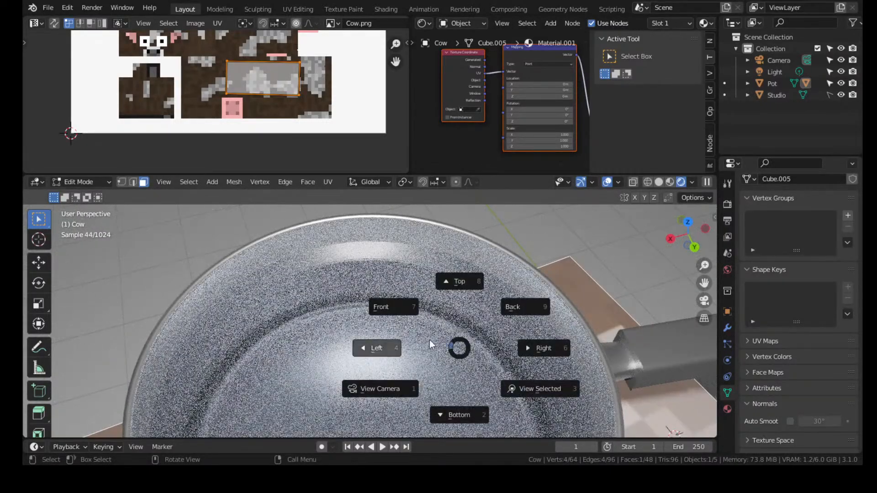
click(217, 276)
middle_drag(220, 264, 128, 346)
Return to Object Mode, select the pot and make its Water material slot active
key(Tab)
scroll(457, 261, up, 4)
click(429, 242)
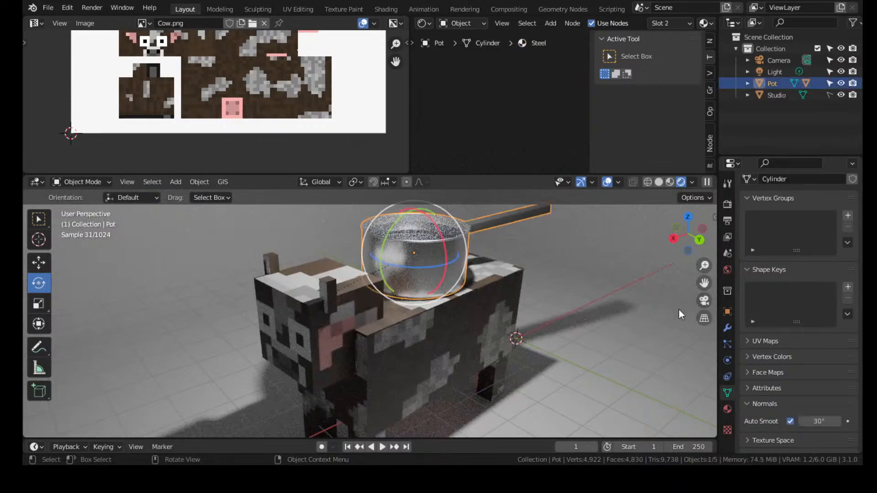
click(727, 409)
click(763, 205)
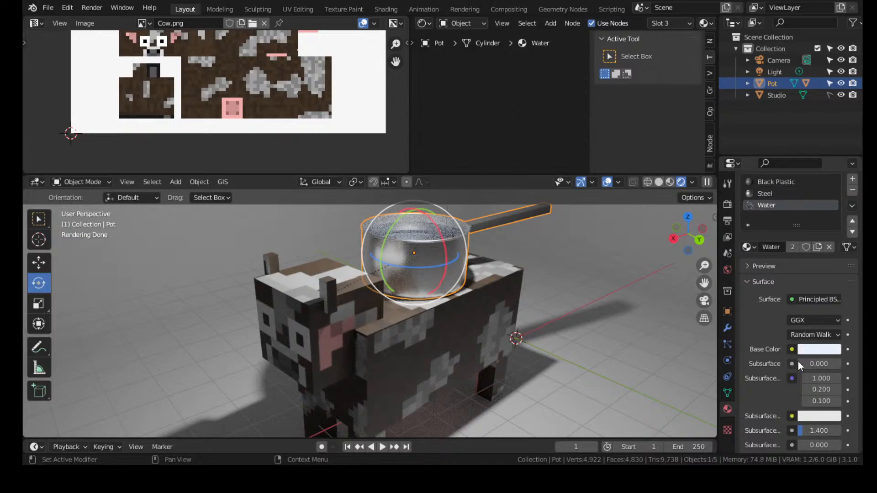
Tint the Water material's base color a light sky blue and deselect the pot
click(816, 348)
click(804, 349)
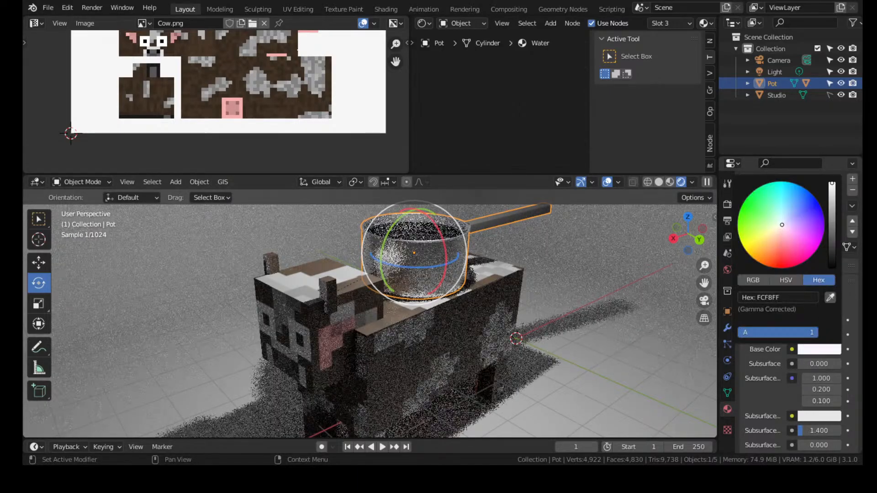
middle_drag(556, 232, 544, 256)
scroll(544, 256, up, 5)
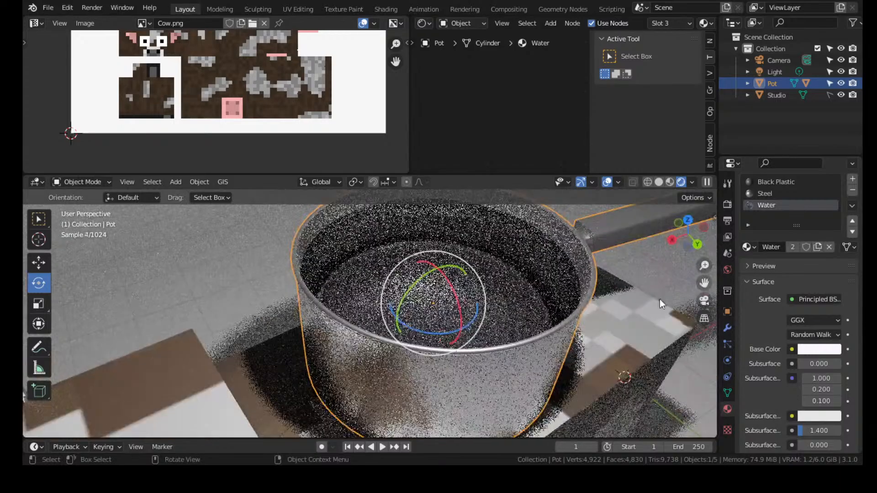
click(819, 349)
click(783, 218)
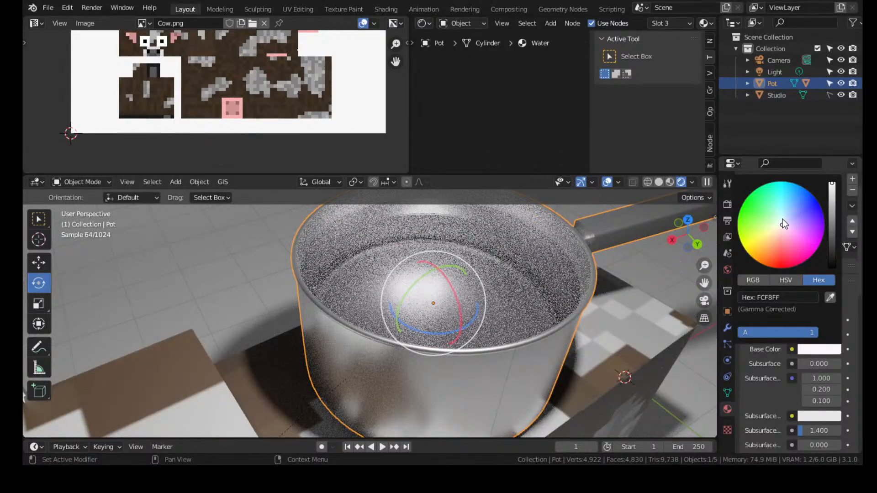
scroll(454, 301, down, 6)
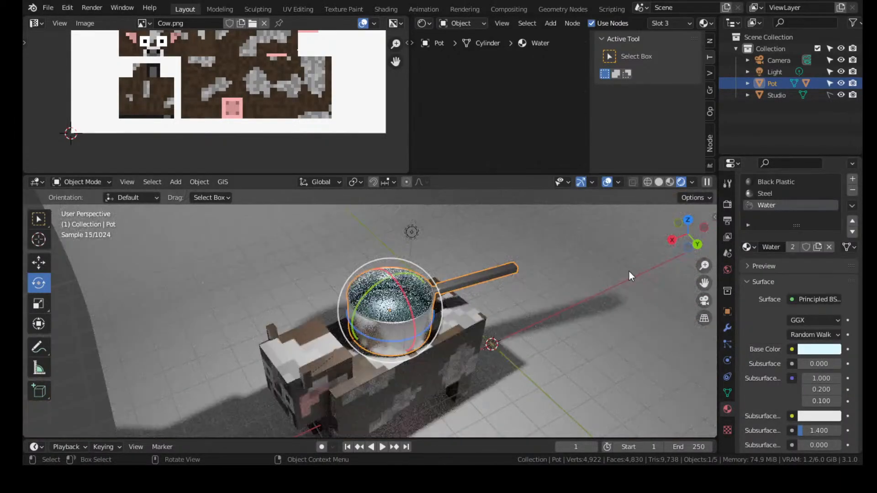
scroll(629, 272, up, 4)
click(818, 348)
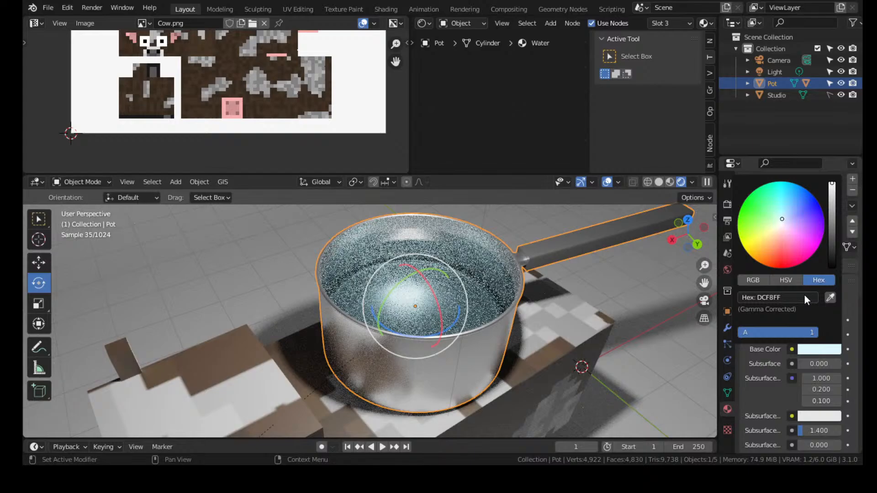
click(781, 216)
mouse_move(783, 216)
mouse_down()
mouse_move(793, 204)
mouse_move(811, 208)
mouse_move(779, 228)
mouse_move(786, 216)
mouse_up()
scroll(489, 314, down, 5)
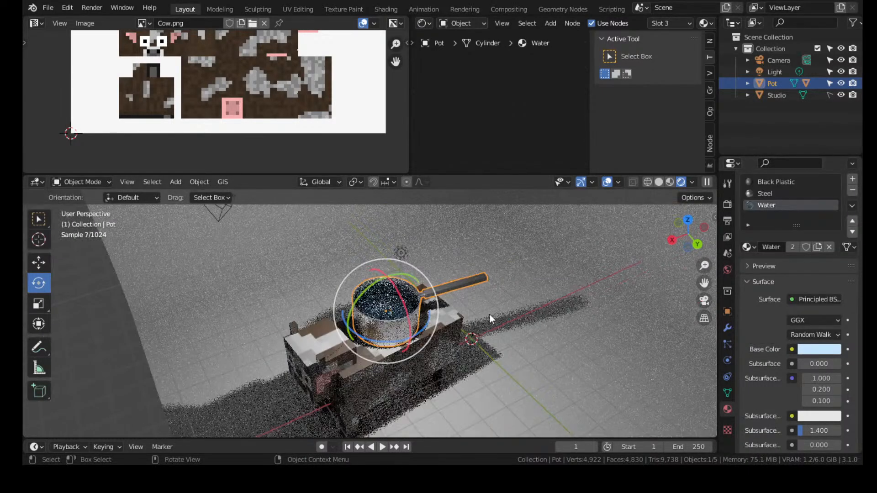
click(145, 374)
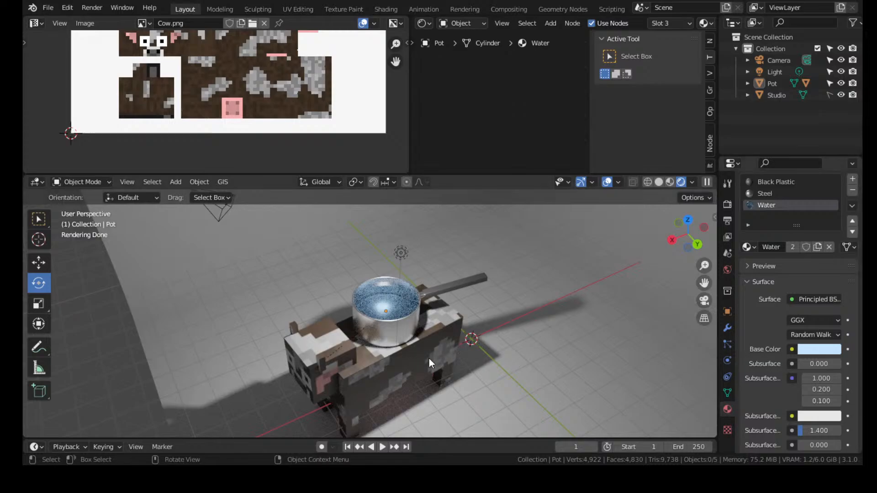
Try to raise the selected pot about 0.29 m along the Z axis
middle_drag(429, 358, 427, 276)
click(431, 290)
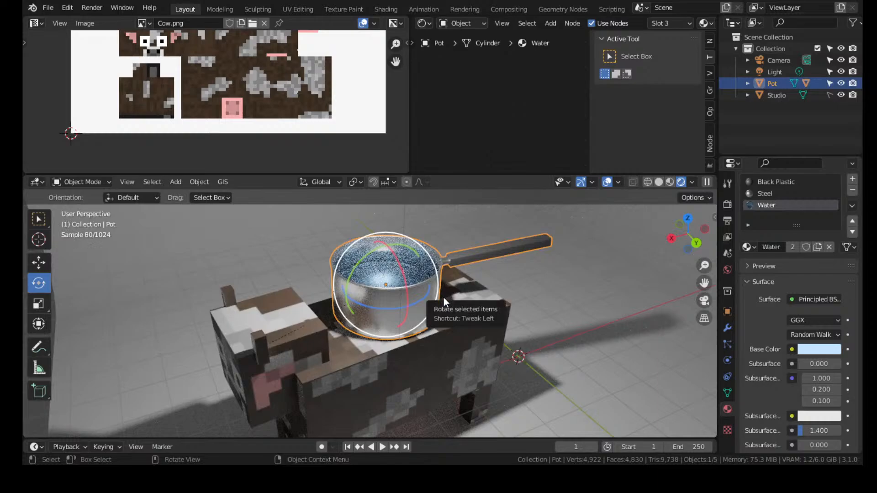
key(g)
key(z)
click(436, 284)
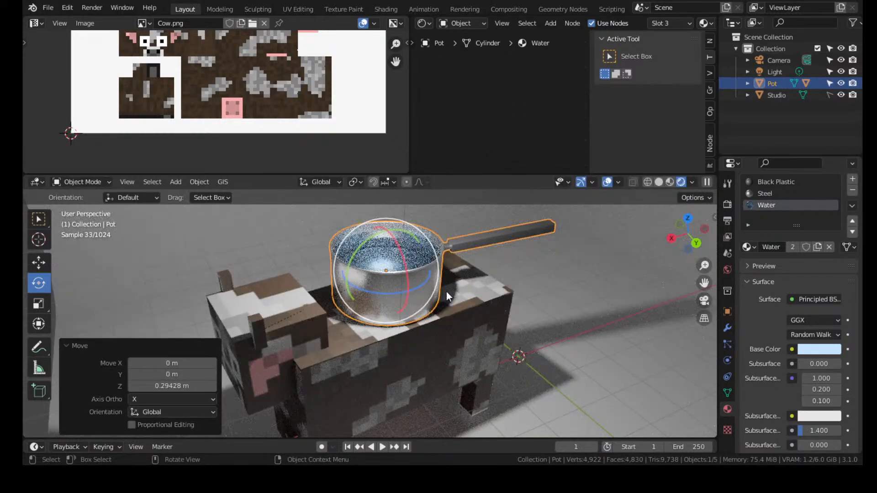
middle_drag(446, 291, 460, 314)
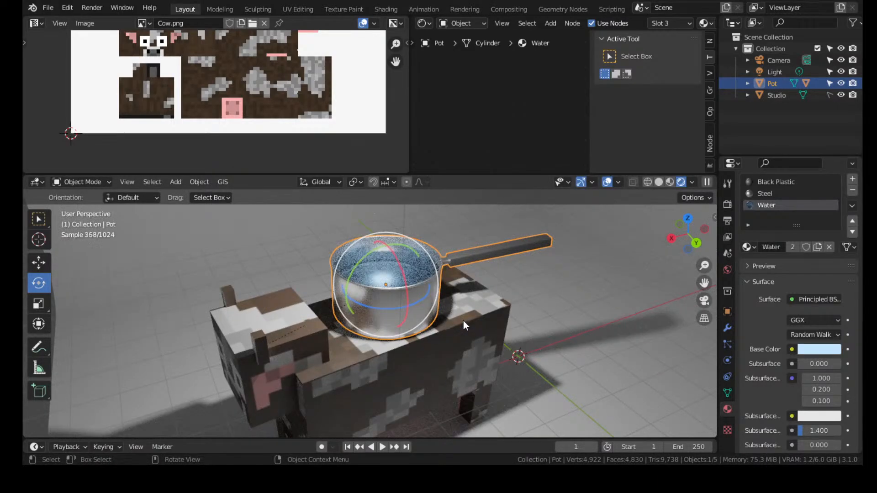
Add the cow to the pot selection and run Clear Parent to separate the two objects
shift+click(463, 321)
key(F3)
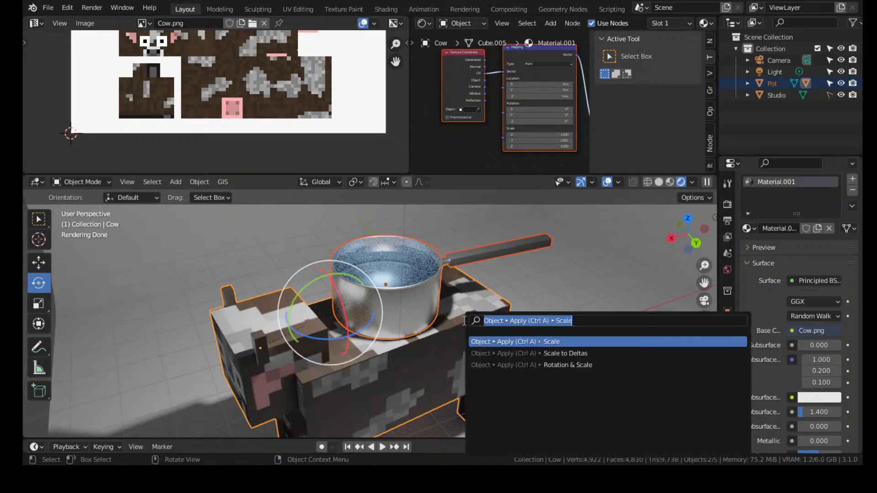
text(clear)
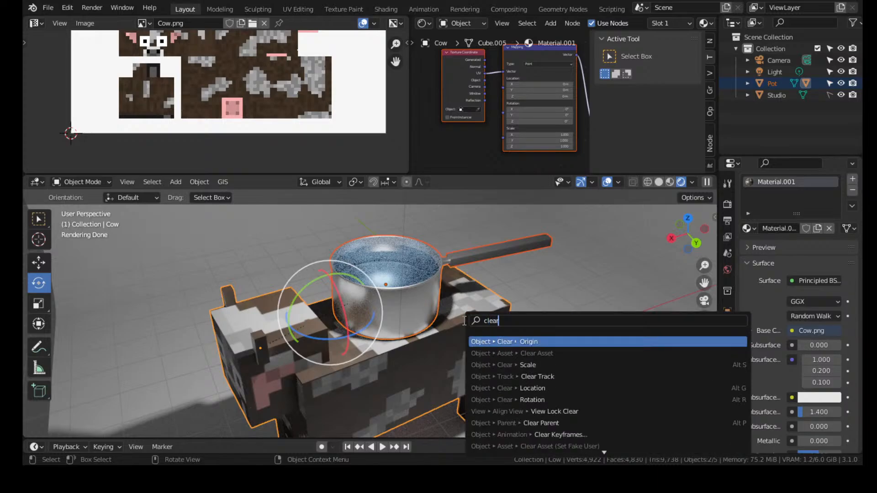
text( parents)
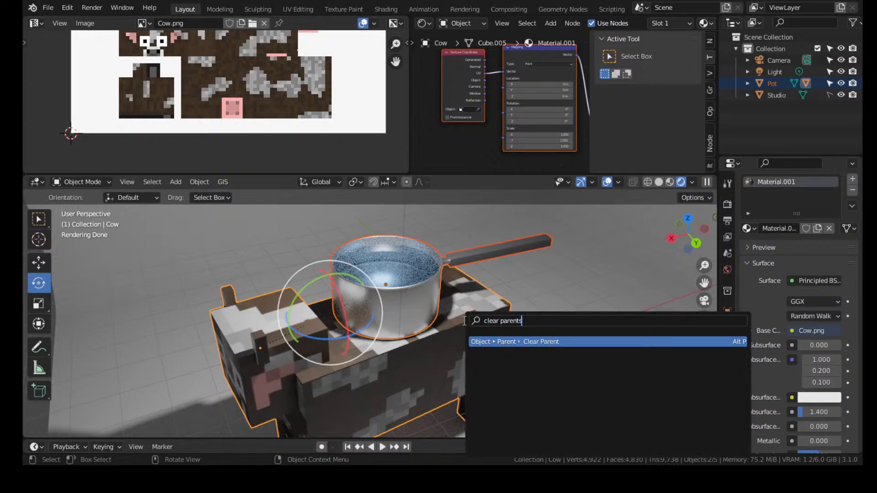
click(566, 343)
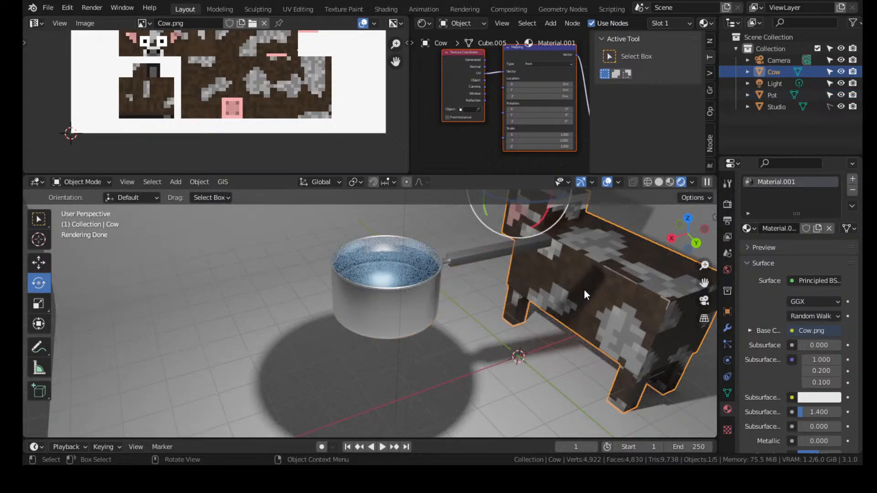
Move the cow about 6.12 m along the X axis back under the pot
key(g)
key(x)
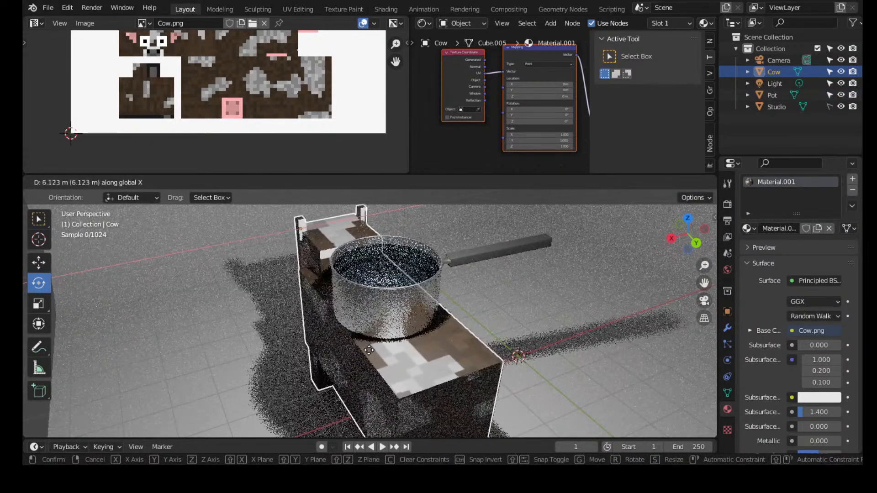
click(369, 351)
middle_drag(514, 332, 544, 302)
middle_drag(459, 303, 476, 322)
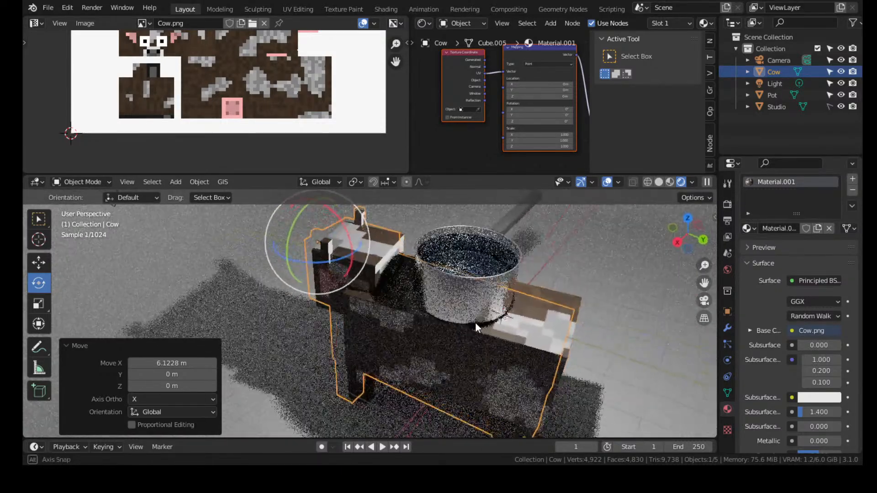
In Edit Mode, add 19 evenly spaced loop cuts across the length of the cow's body
key(Tab)
key(ctrl+r)
scroll(438, 348, up, 5)
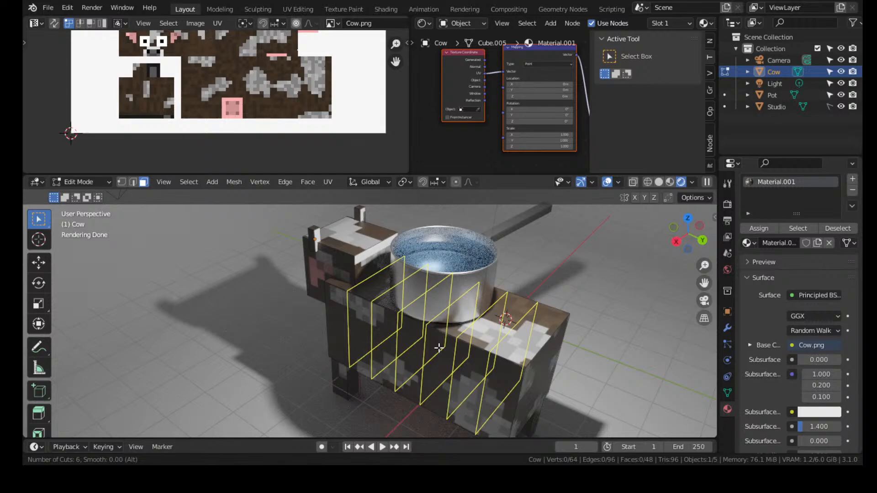
scroll(439, 348, up, 1)
scroll(438, 349, up, 12)
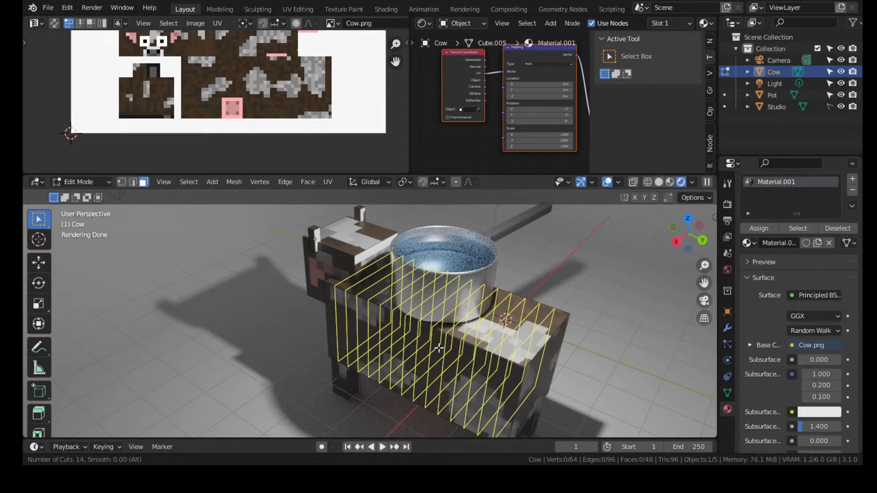
click(439, 348)
right_click(438, 348)
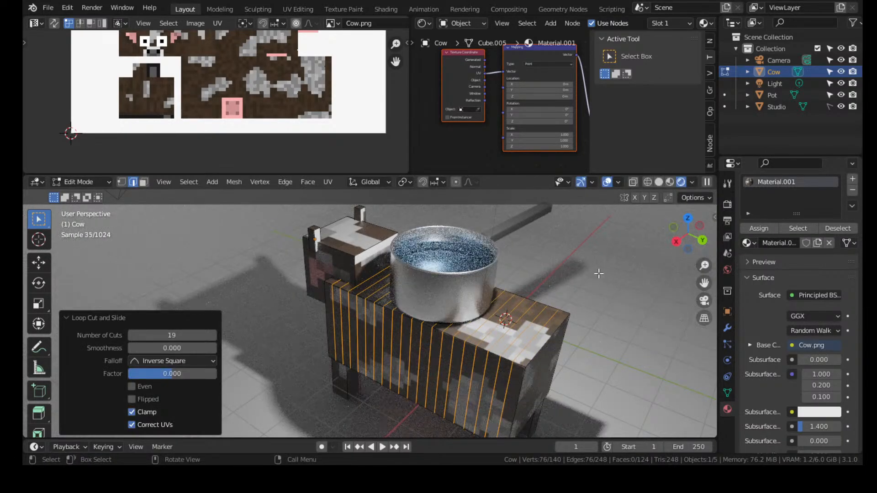
Isolate the cow in local view with Solid shading and select six neighbouring loop-cut edges across the middle of its back
middle_drag(607, 270, 578, 290)
scroll(578, 290, up, 3)
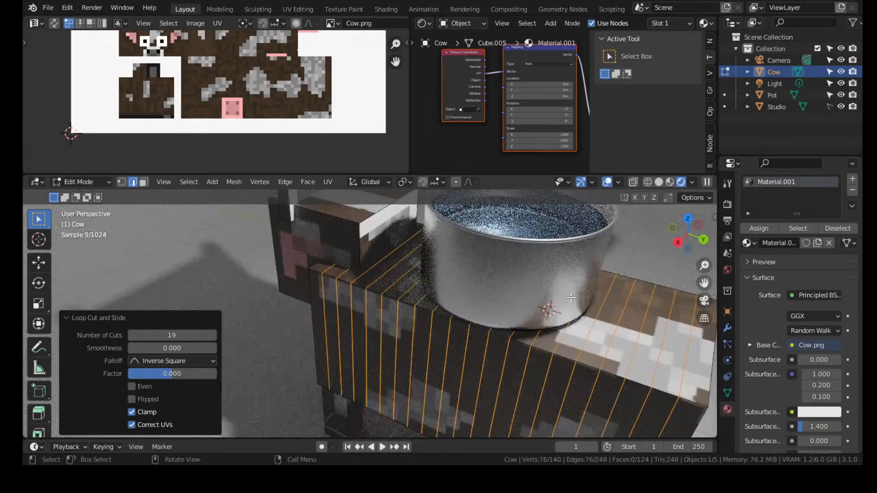
click(143, 183)
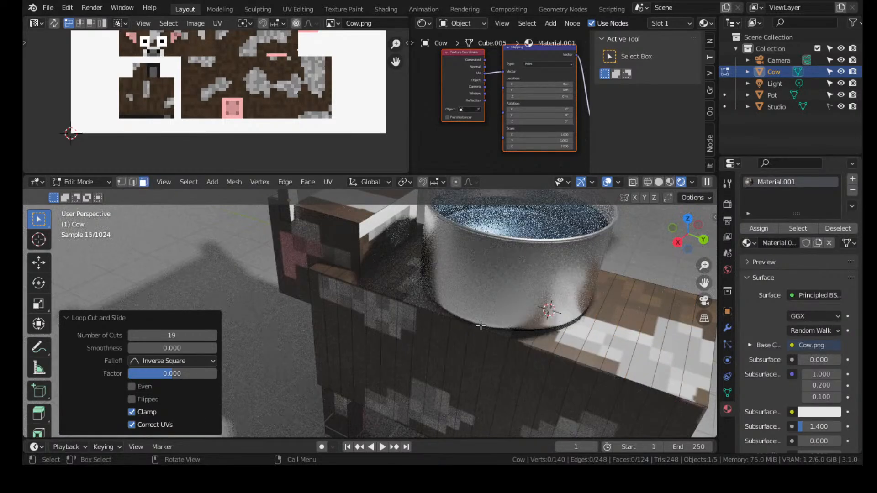
click(133, 183)
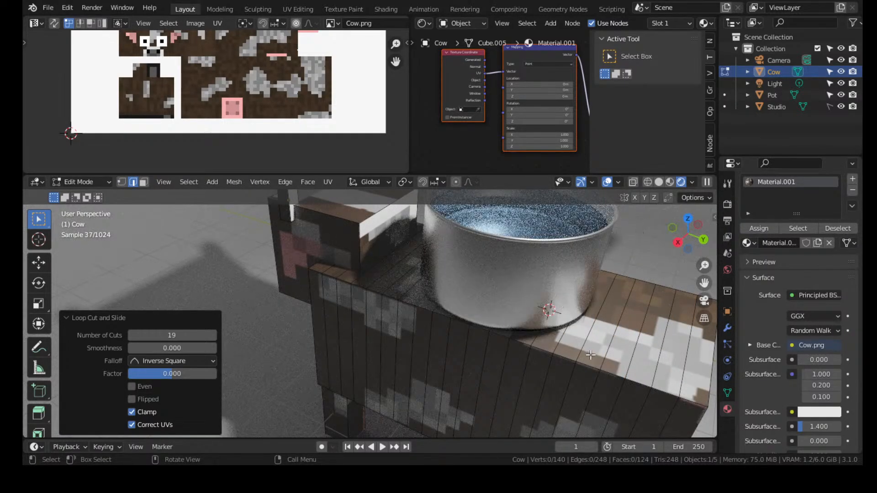
key(KP_Divide)
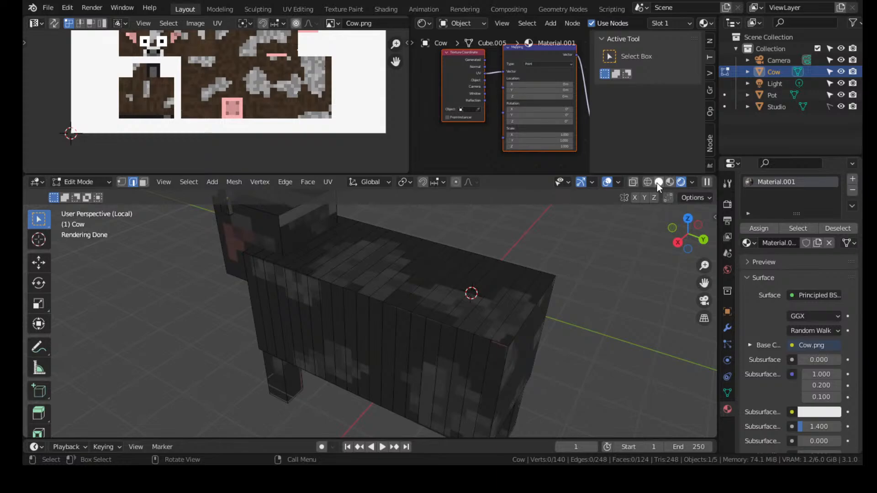
click(658, 184)
middle_drag(371, 273, 390, 290)
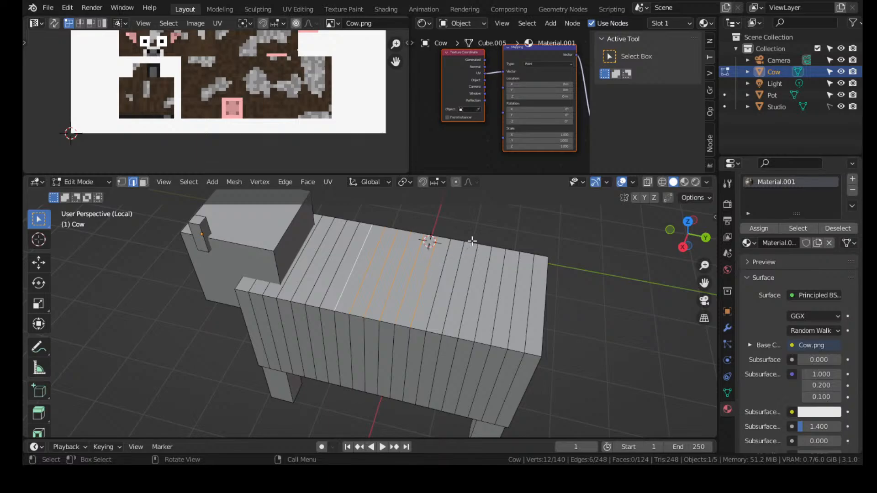
Bevel the six selected back edges with a width of 0.0548 m and 1 segment
key(ctrl+b)
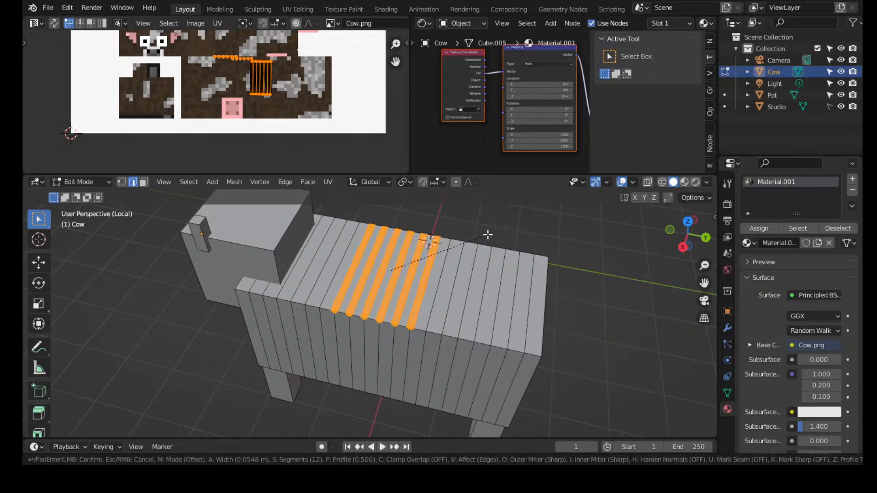
scroll(488, 235, down, 6)
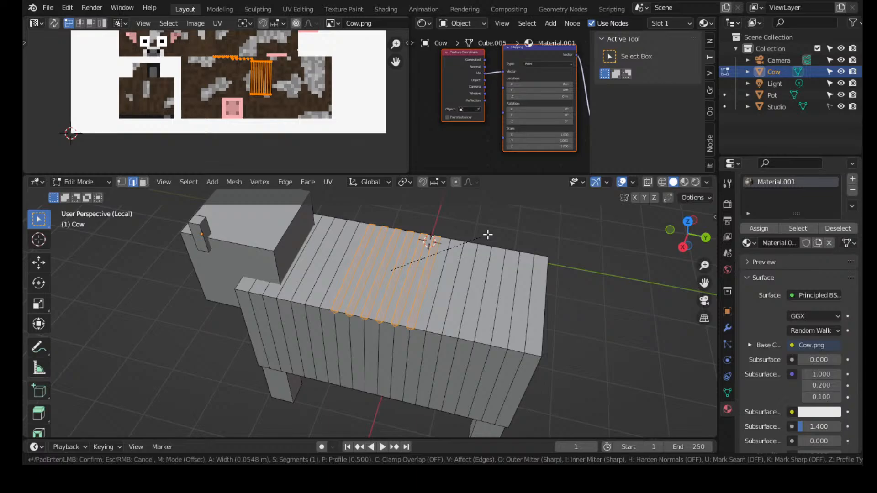
click(488, 235)
scroll(452, 273, up, 2)
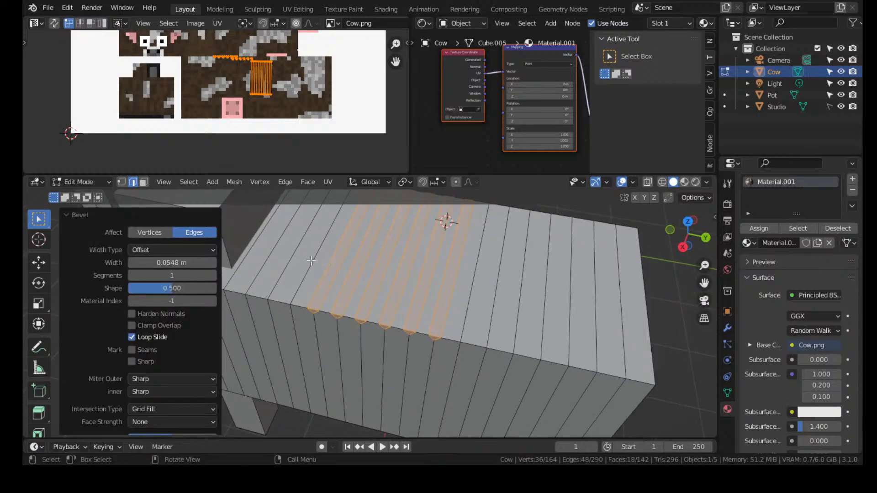
Switch to face selection and select the six narrow beveled strips on the cow's back
key(3)
click(338, 255)
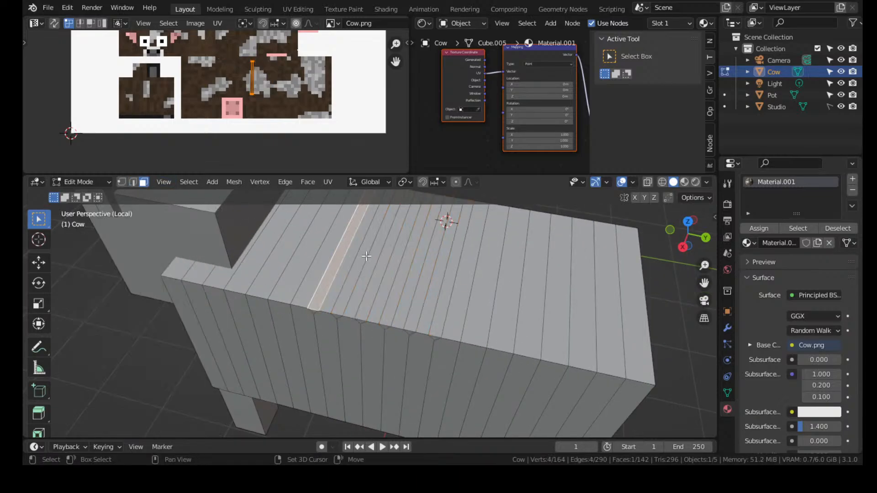
shift+click(368, 257)
shift+click(382, 261)
shift+click(406, 265)
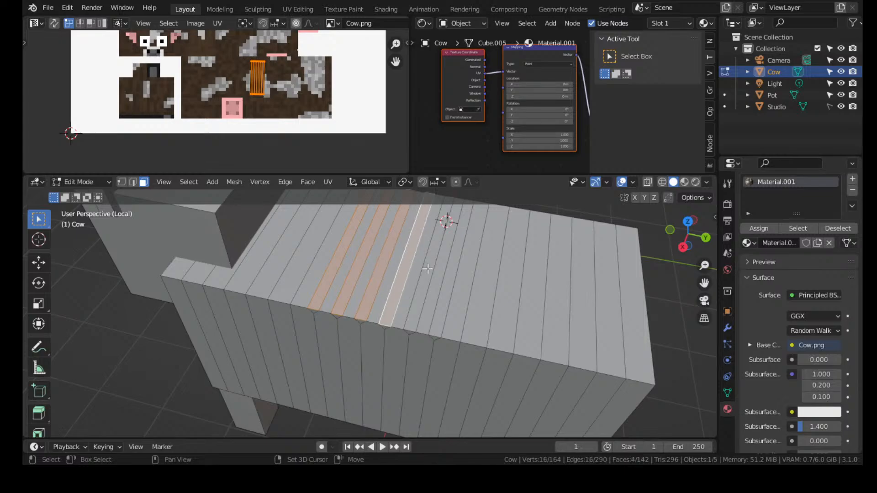
shift+click(429, 270)
shift+click(449, 275)
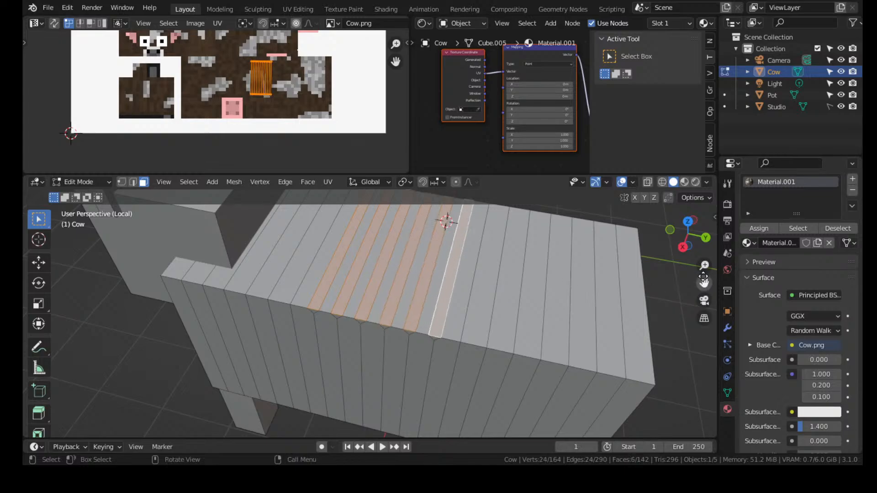
Add a second material slot to the cow with the existing Steel material and assign it to the selected back strips
click(853, 179)
click(748, 284)
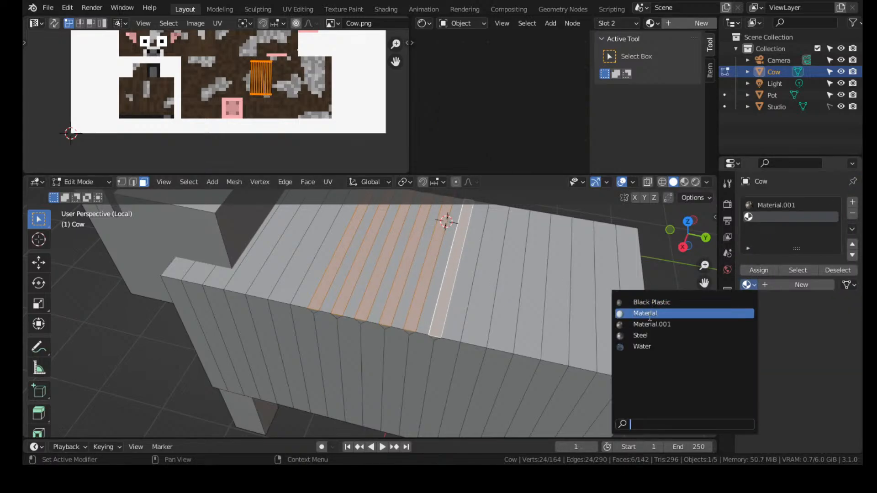
click(646, 335)
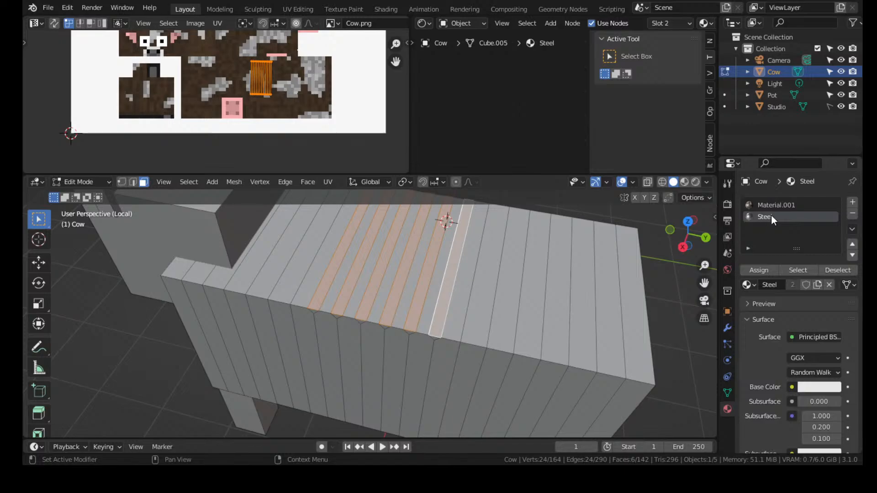
click(761, 271)
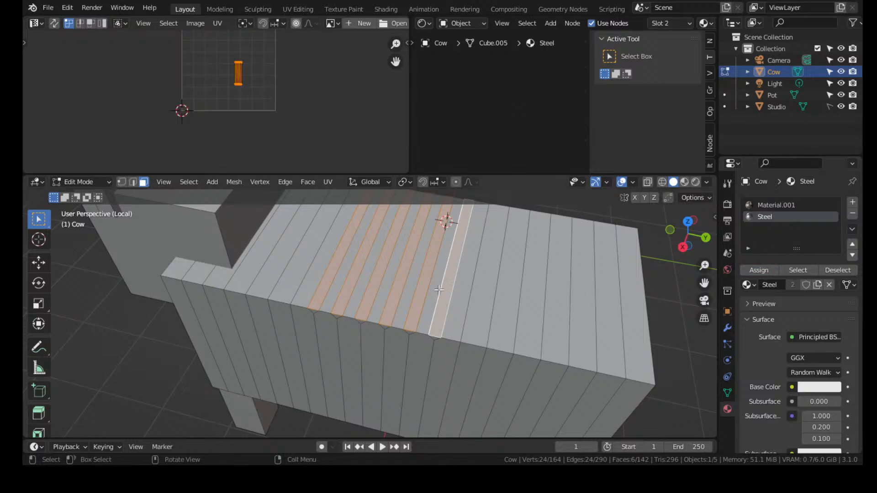
Switch to Material Preview shading and extrude the six strips upward along Z by about 0.061 m
click(683, 184)
key(Tab)
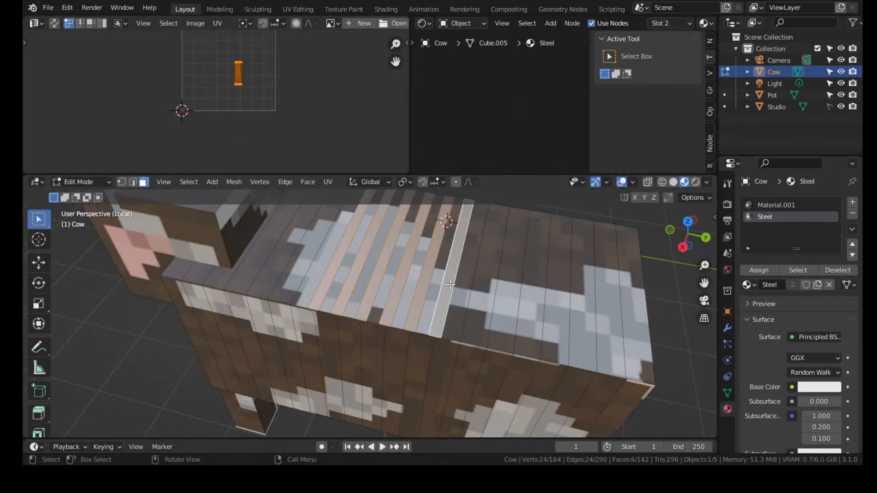
key(e)
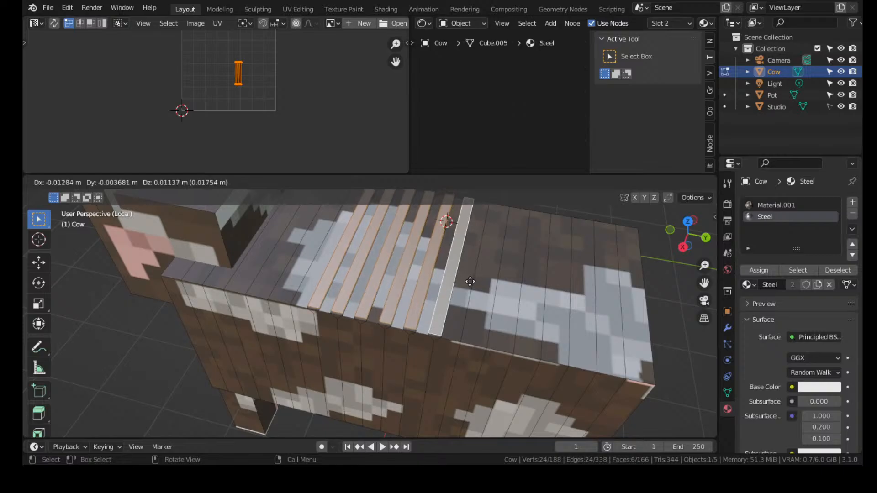
key(z)
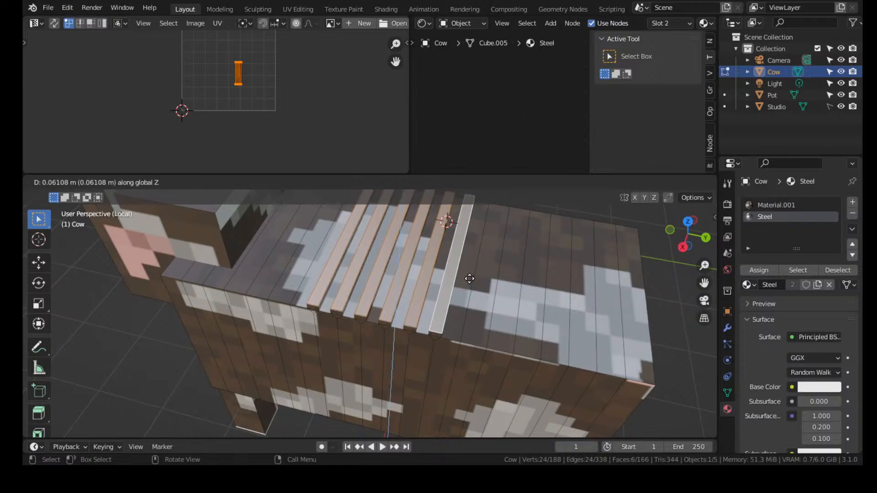
click(469, 279)
scroll(470, 278, up, 3)
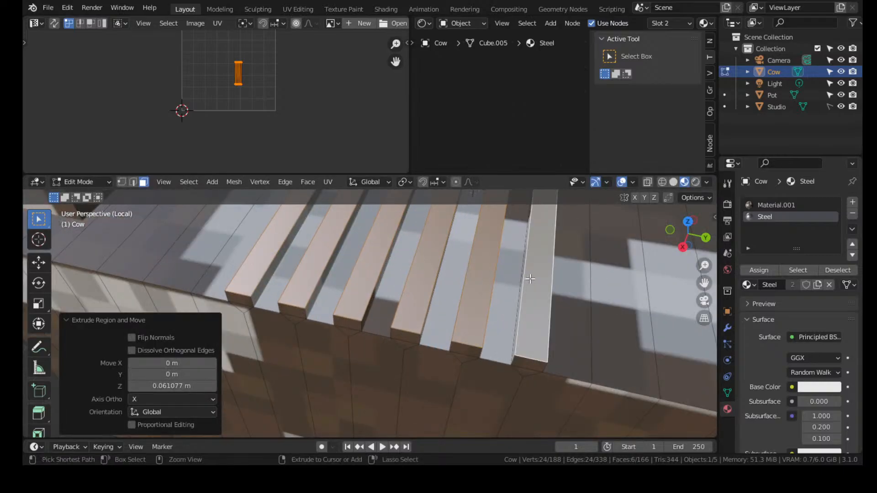
Bevel the raised strips' top edges with a width of 0.0252 m and 1 segment, and leave local view
key(ctrl+b)
click(546, 277)
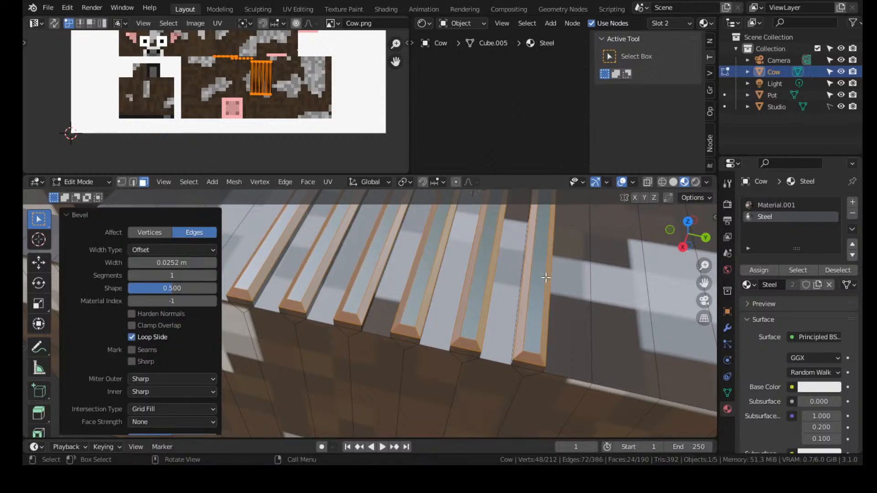
key(Tab)
scroll(534, 281, down, 6)
click(552, 233)
mouse_move(552, 233)
middle_down()
mouse_move(545, 242)
mouse_move(541, 223)
middle_up()
scroll(541, 223, up, 5)
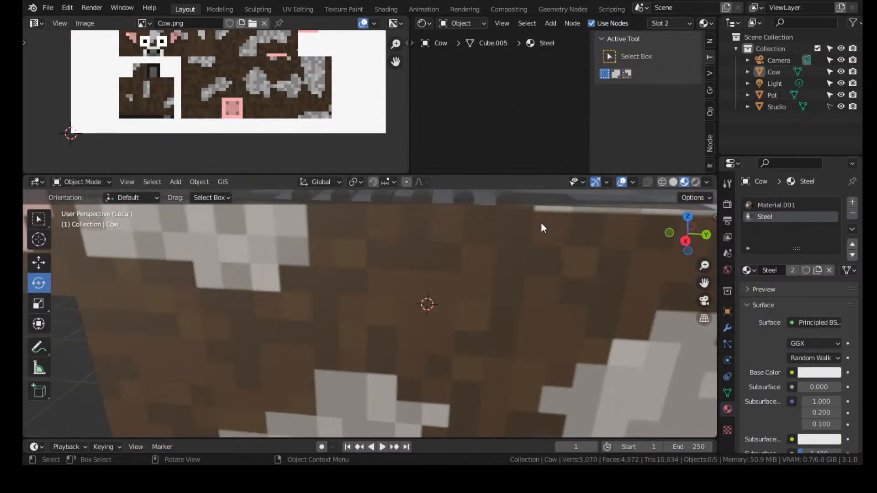
key(Tab)
key(KP_Divide)
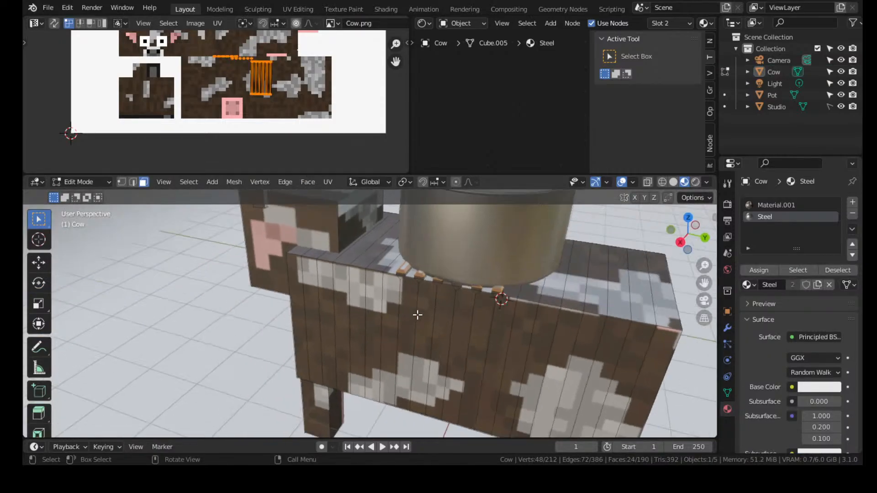
In Object Mode, raise the pot along Z by about 0.066 m so it rests on top of the steel strips
middle_drag(418, 315, 518, 314)
middle_drag(521, 279, 497, 252)
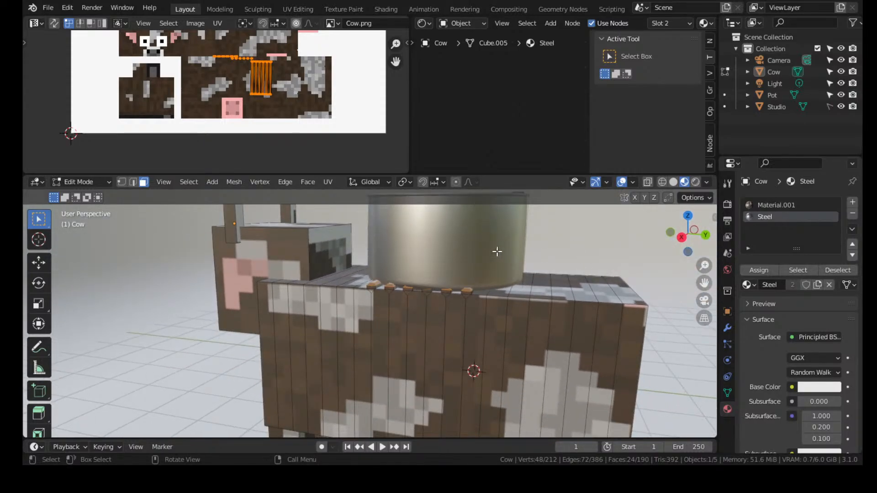
click(464, 253)
key(Tab)
click(458, 241)
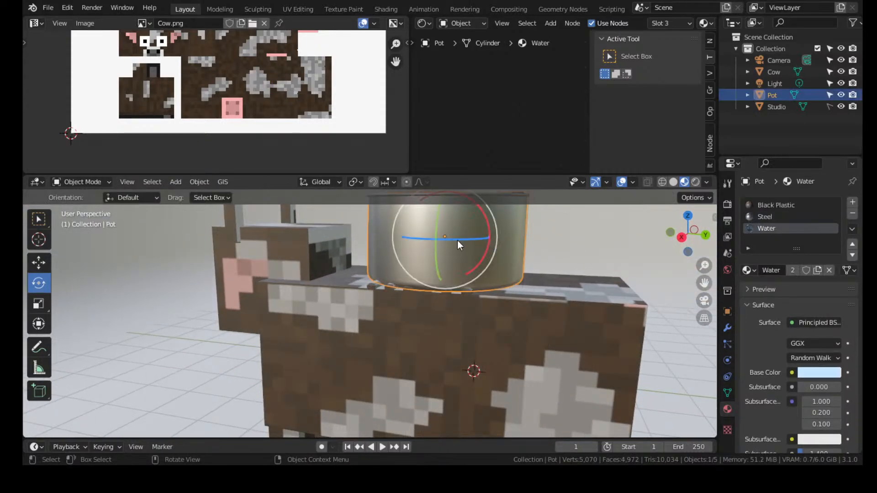
key(g)
key(z)
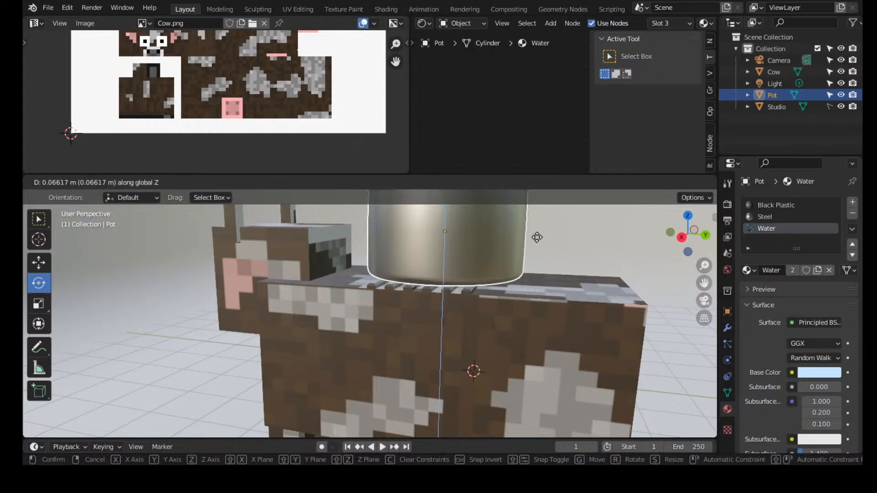
click(537, 237)
From the right orthographic view, shift the pot along Y by about -0.1 m to centre it over the steel strips
click(682, 237)
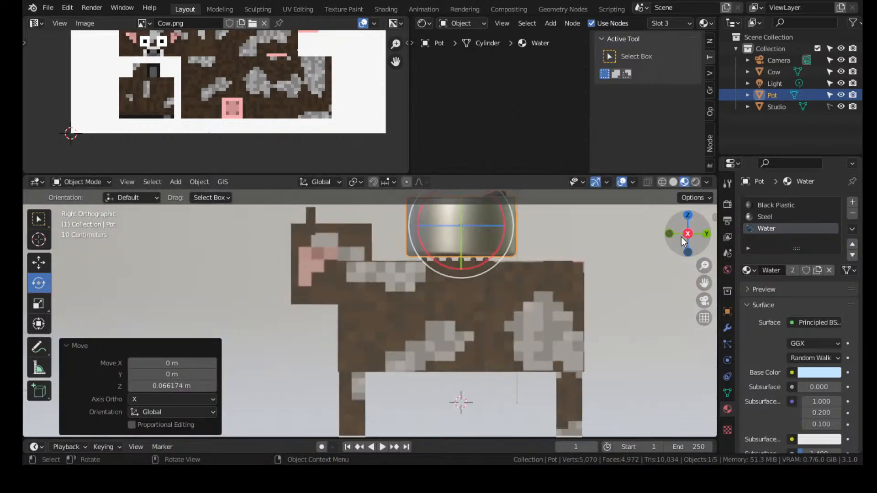
scroll(480, 274, up, 4)
scroll(480, 273, up, 2)
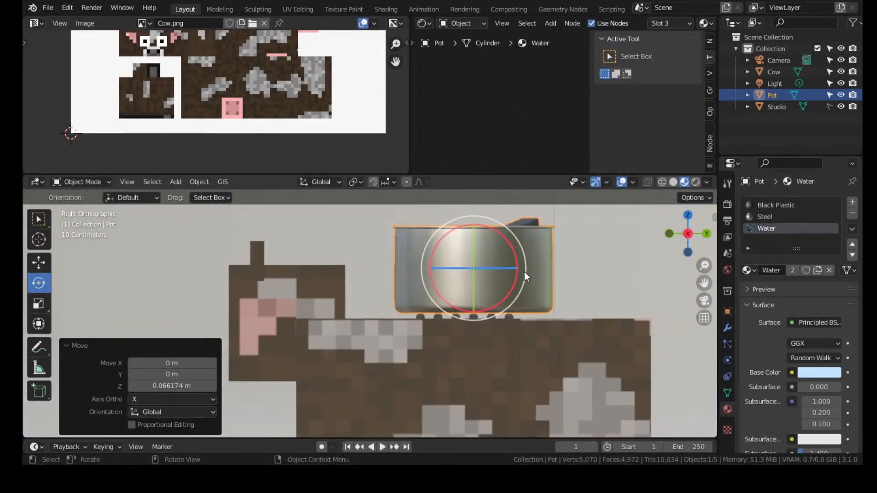
scroll(525, 272, up, 1)
scroll(620, 304, up, 1)
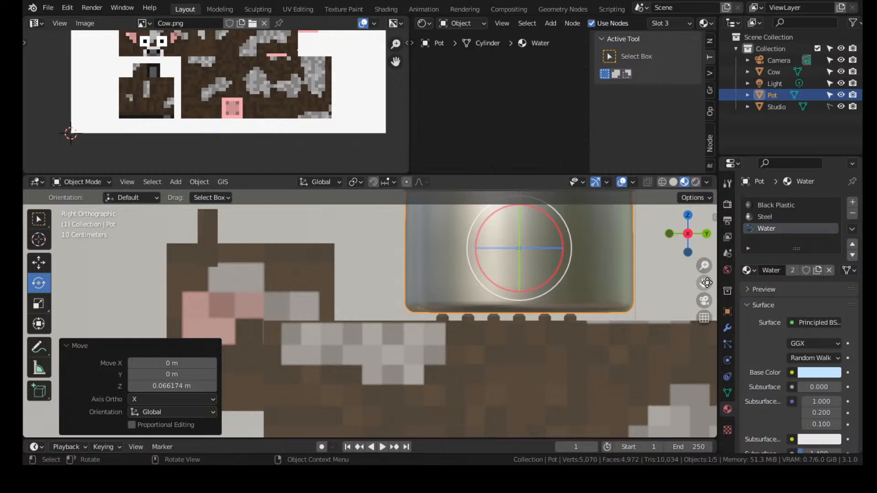
drag(704, 283, 636, 345)
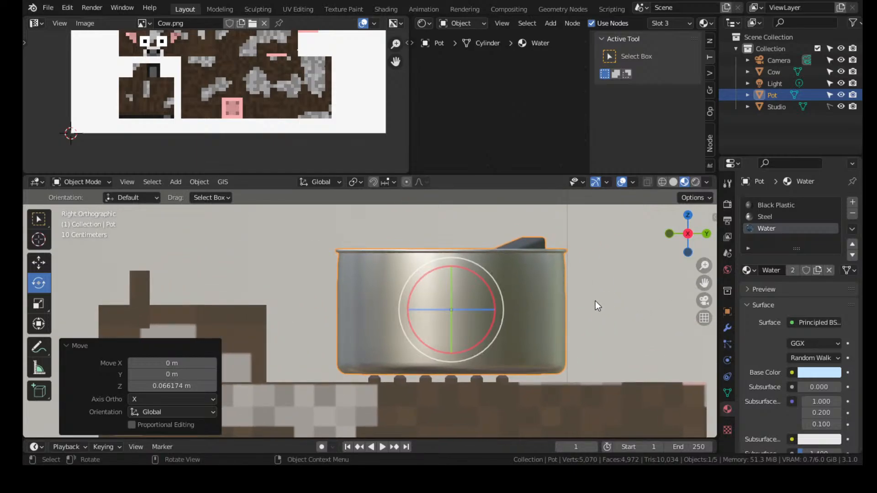
key(g)
key(y)
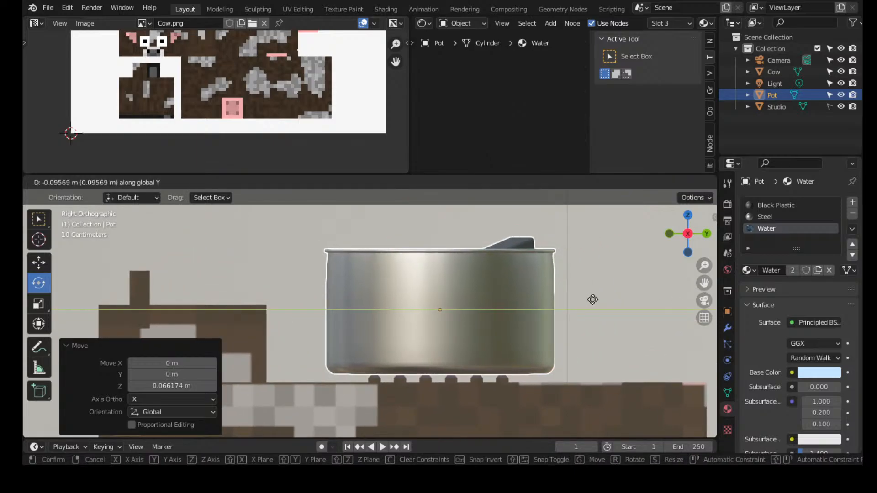
click(591, 300)
click(629, 285)
Add an area light to the scene
middle_drag(629, 284, 590, 303)
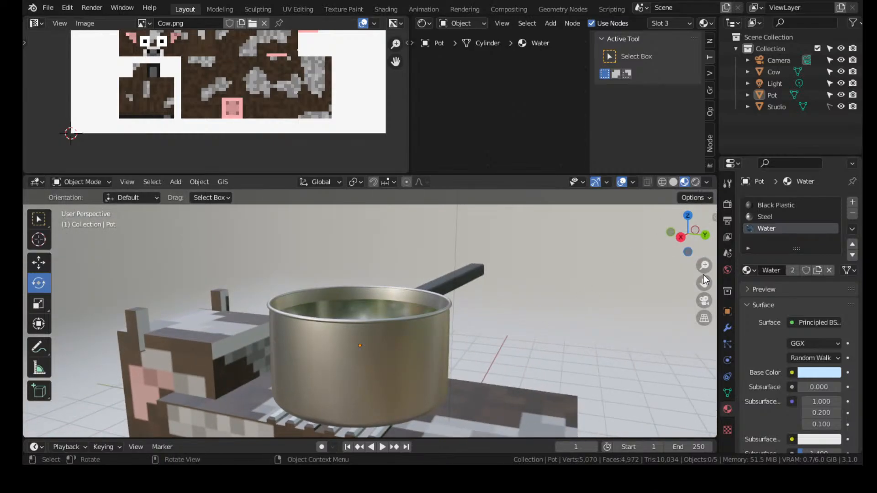
drag(704, 276, 722, 150)
middle_drag(602, 293, 601, 322)
middle_drag(528, 332, 558, 334)
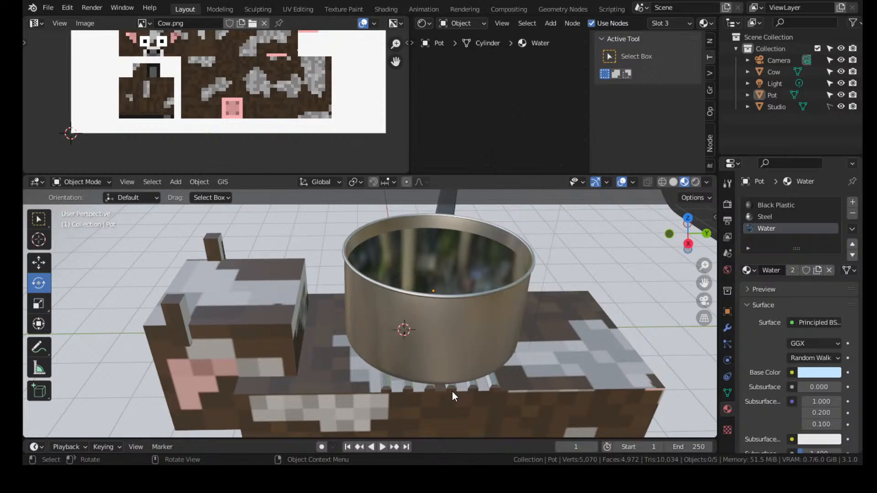
click(182, 183)
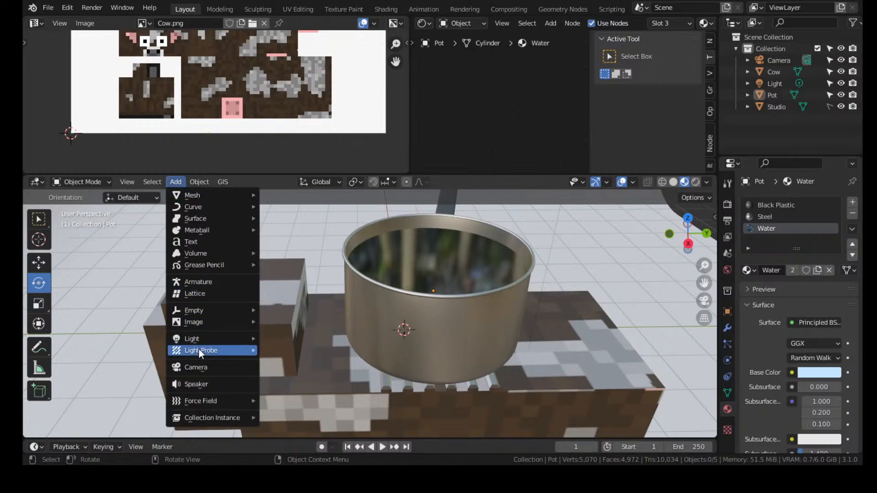
mouse_move(201, 338)
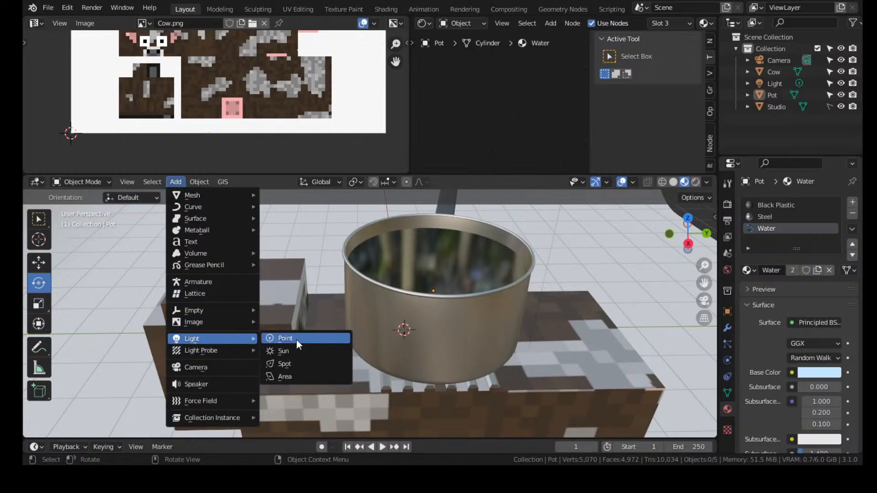
click(285, 376)
scroll(508, 321, down, 6)
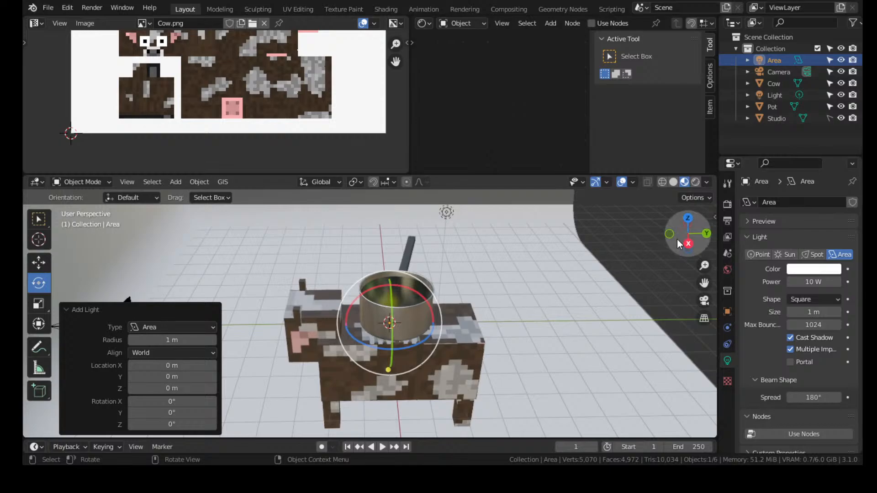
In the right view, raise the area light to the height of the cow's back and rotate it 90° about X
click(688, 243)
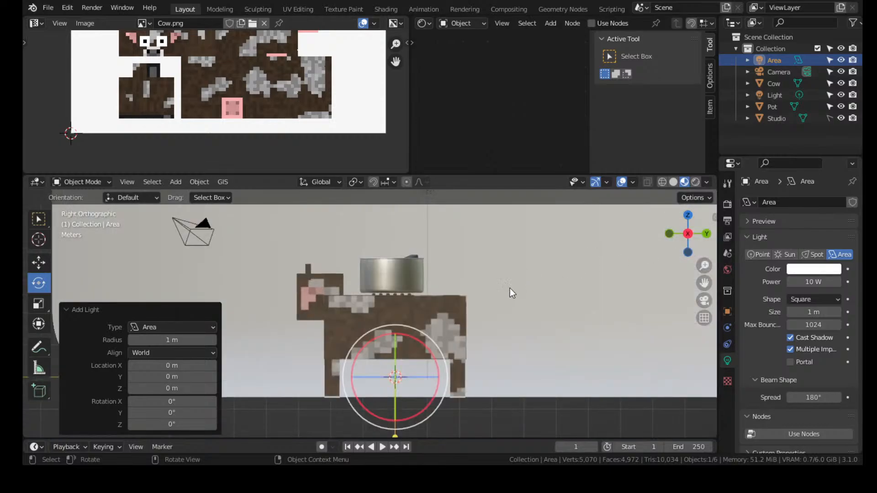
click(39, 263)
drag(395, 329, 460, 355)
click(42, 285)
text(90)
key(Return)
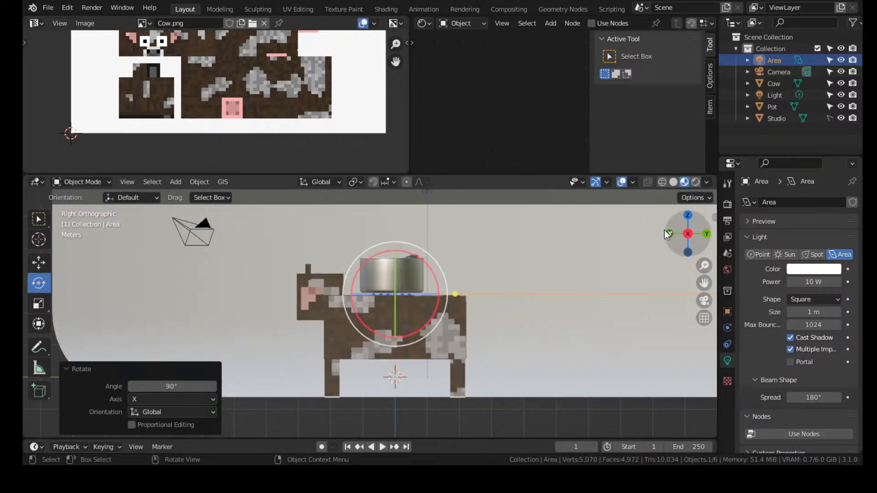
Rotate the area light a further 90° about the X axis so it points straight up
middle_drag(664, 229, 698, 230)
drag(698, 229, 292, 274)
text(90)
key(Return)
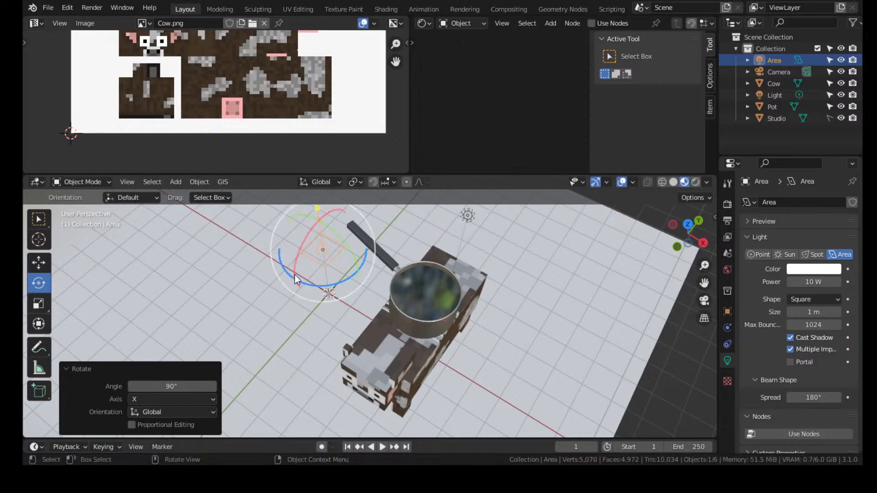
Move the area light about 3.88 m along X to sit beneath the pot
click(46, 261)
key(g)
key(x)
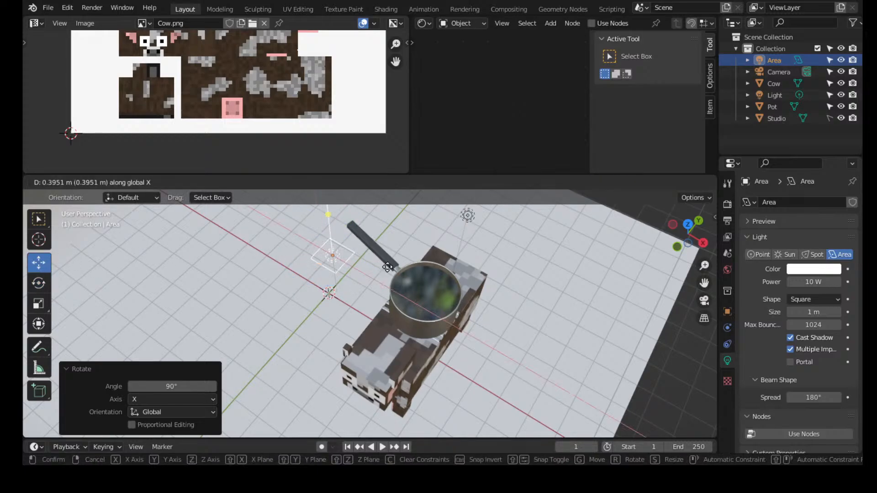
click(496, 293)
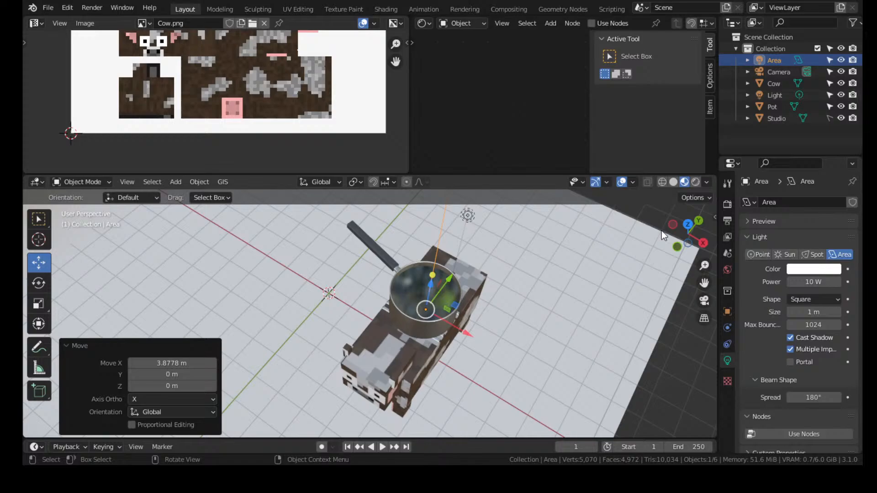
click(703, 242)
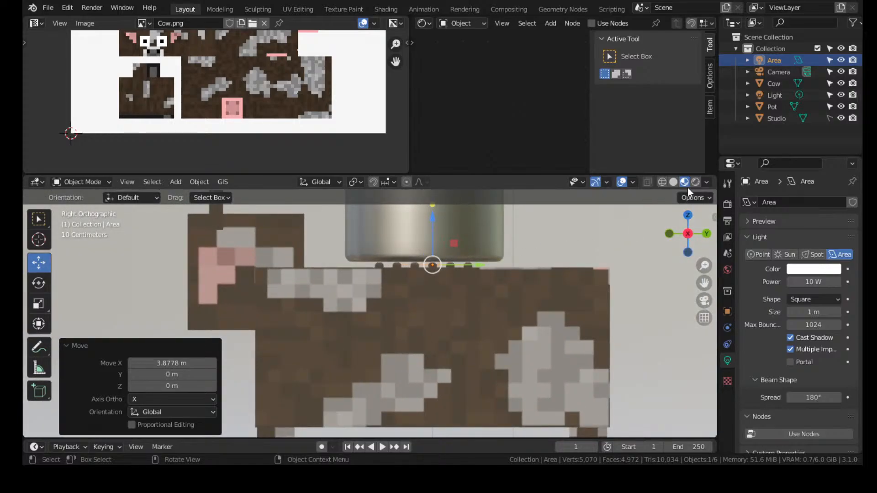
Switch to Rendered shading and raise the area light's power to about 417.6 W
click(694, 183)
middle_drag(515, 278, 515, 302)
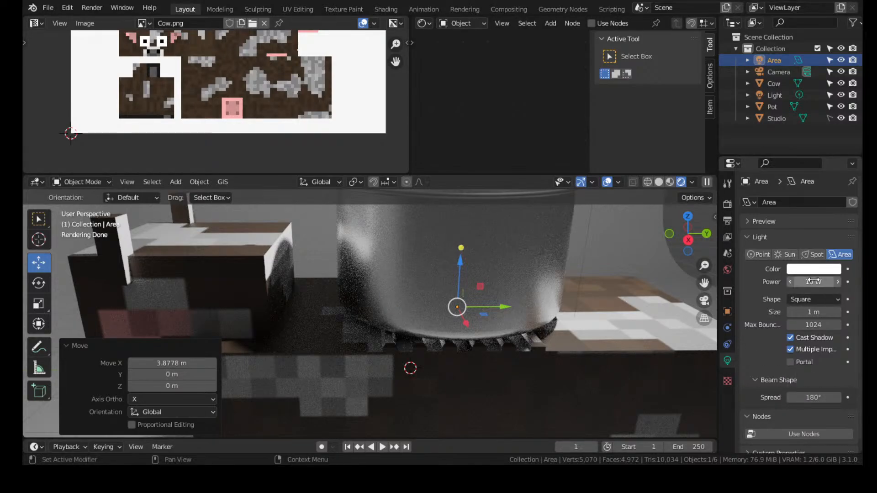
drag(813, 282, 848, 282)
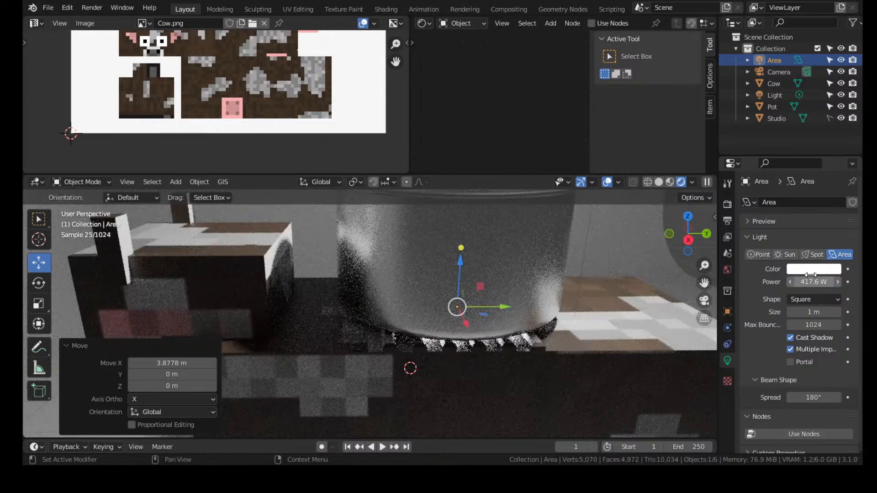
Give the area light a saturated orange colour and set its power to 2000 W
click(805, 268)
click(768, 179)
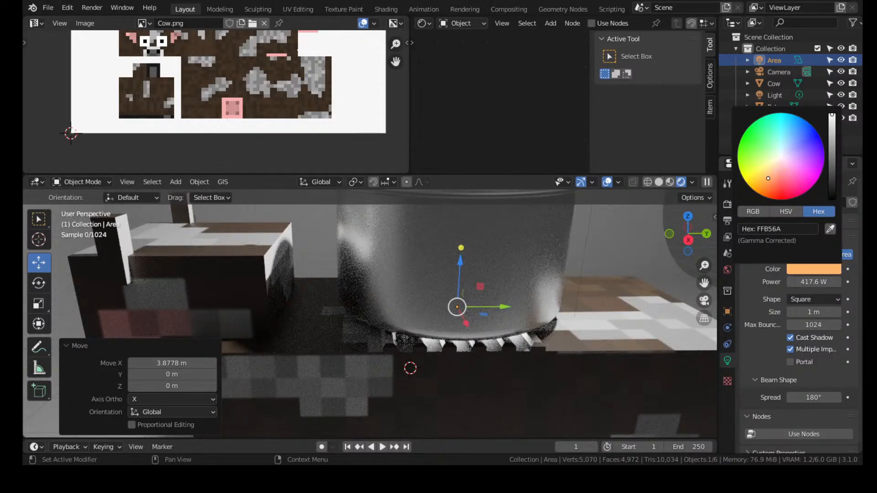
drag(769, 181, 766, 189)
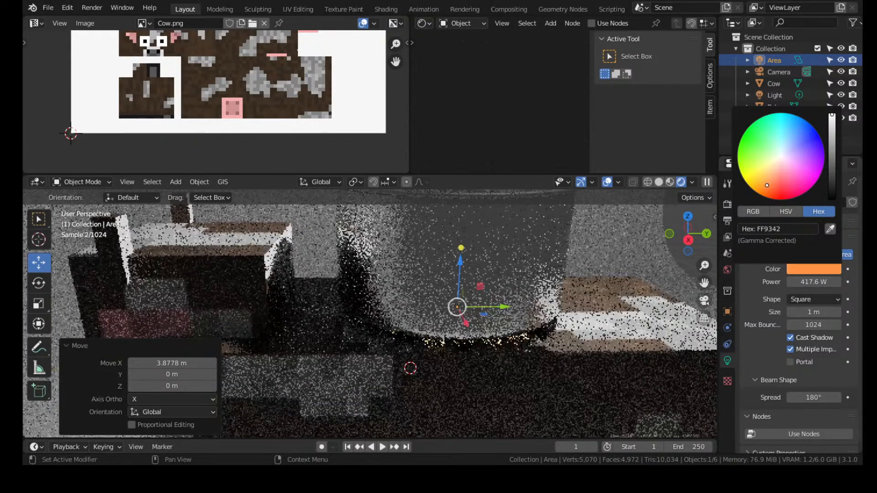
click(816, 281)
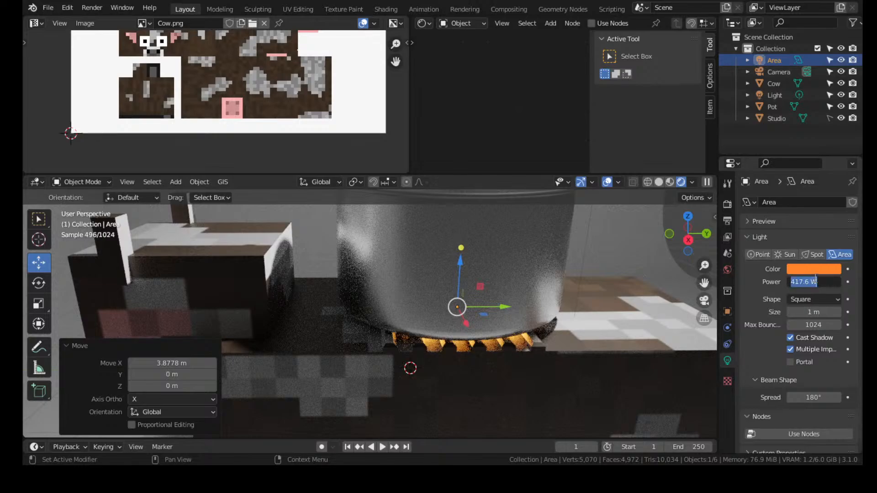
text(2000)
key(Return)
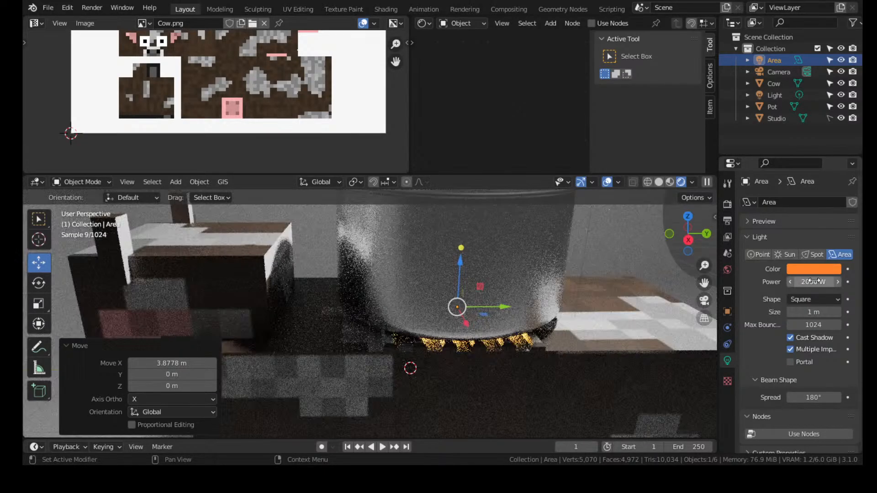
Lower the orange area light about 0.01 m along Z beneath the pot
scroll(596, 277, down, 4)
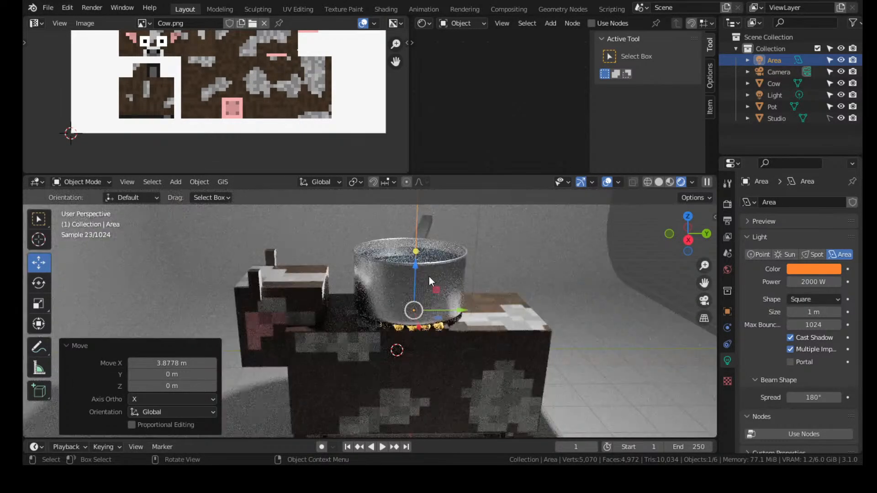
key(g)
key(z)
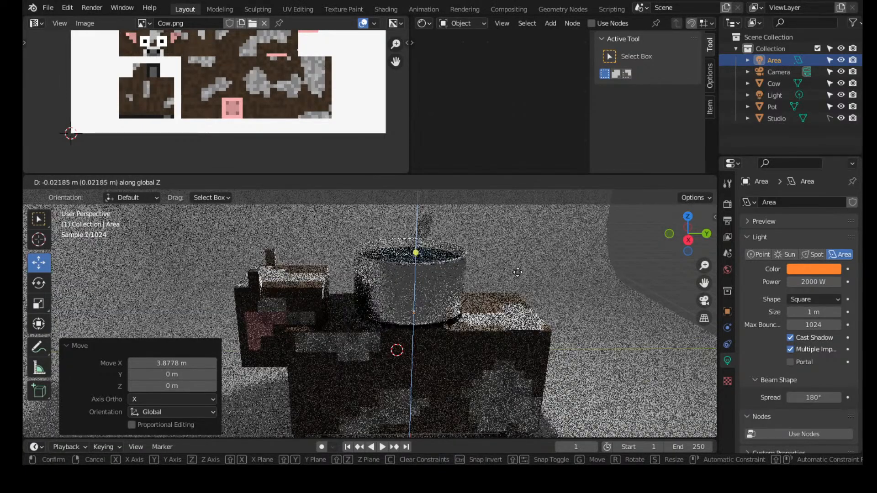
click(519, 273)
scroll(580, 335, up, 4)
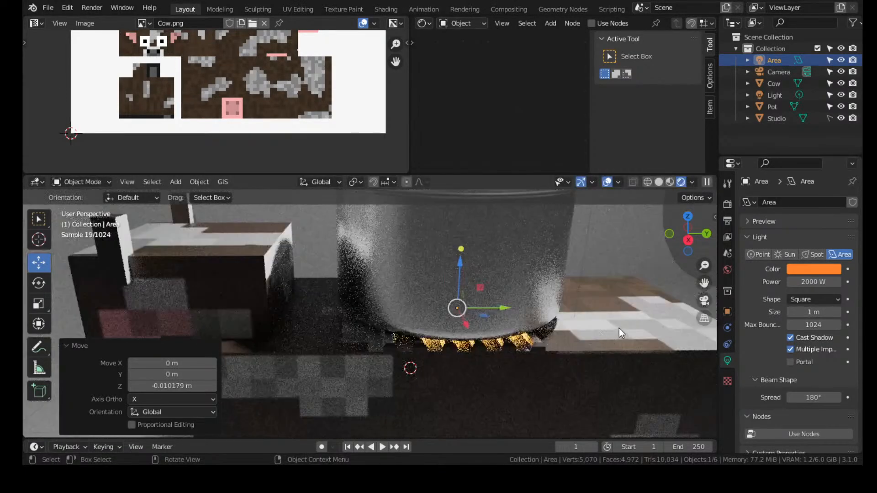
scroll(624, 328, up, 3)
middle_drag(626, 327, 574, 295)
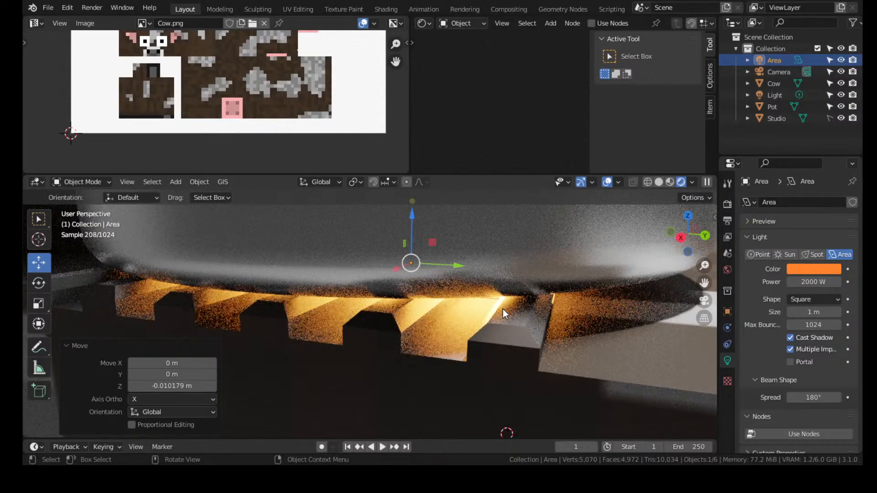
scroll(503, 309, down, 6)
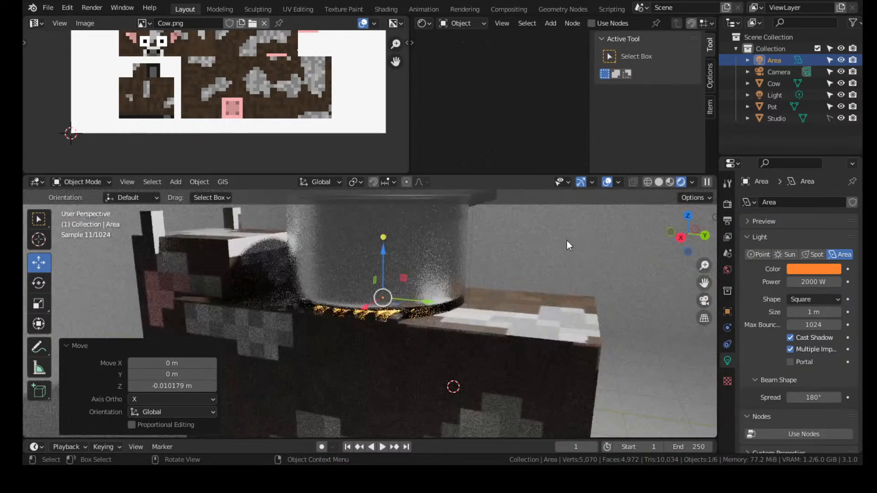
scroll(567, 240, down, 4)
scroll(535, 290, down, 5)
click(599, 294)
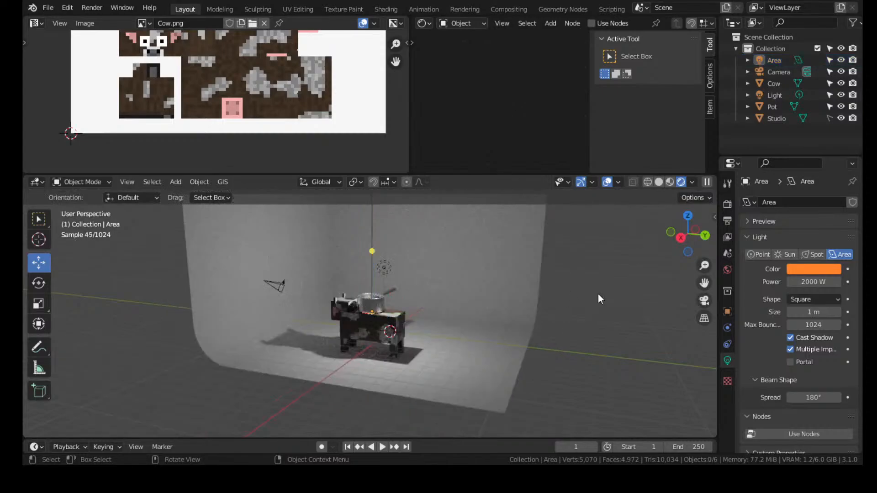
Temporarily hide the main scene light to inspect the orange glow on its own, and show the light again
scroll(562, 257, up, 4)
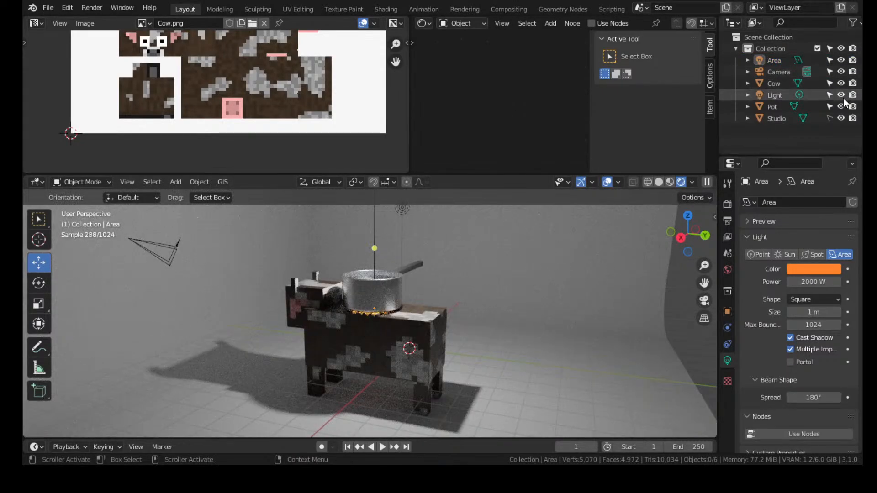
click(842, 95)
scroll(509, 315, up, 5)
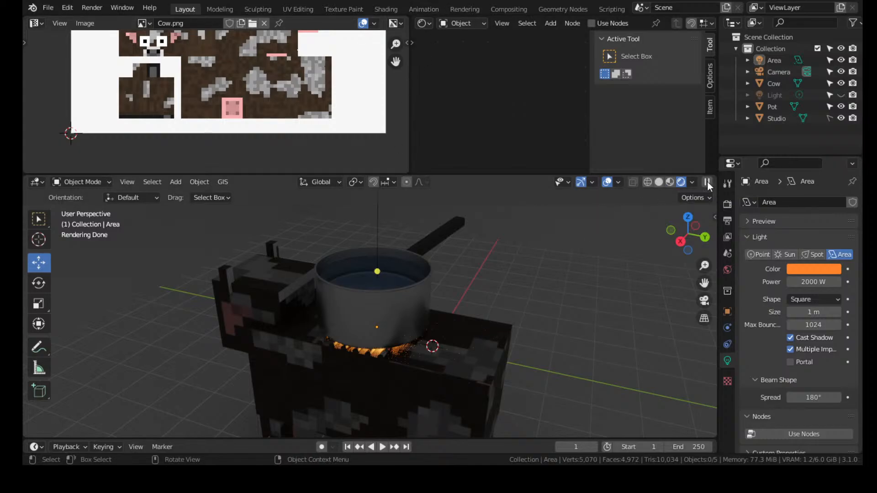
click(840, 96)
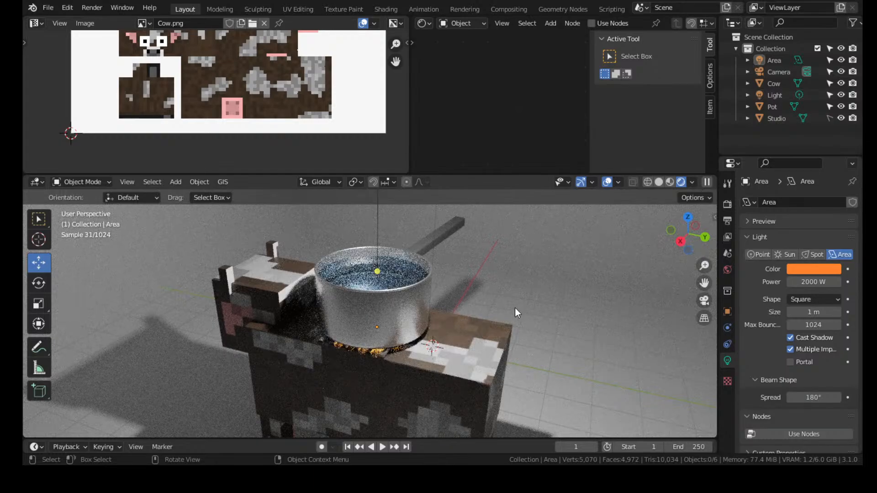
Set the orange area light's power to 10000 W
scroll(515, 308, up, 2)
click(809, 284)
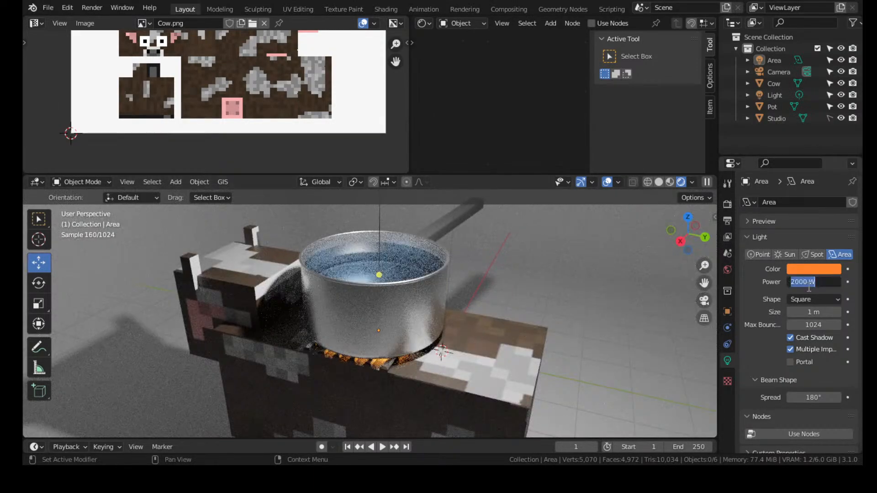
text(10000)
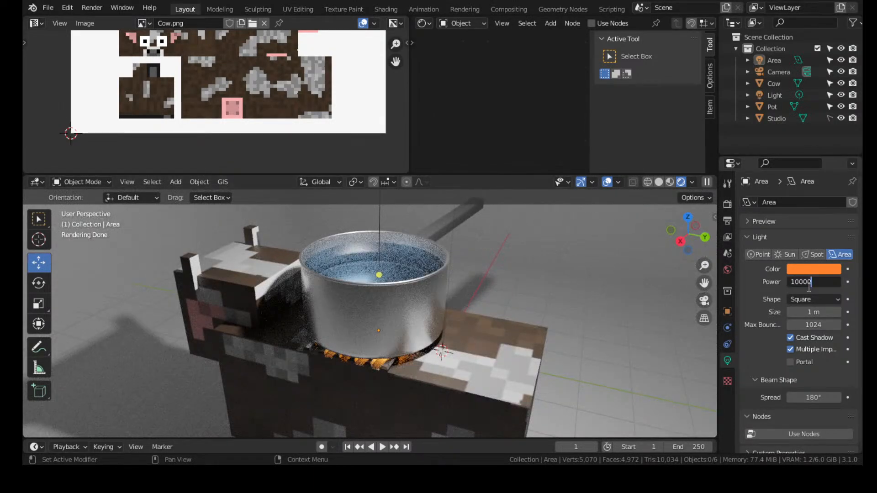
key(Return)
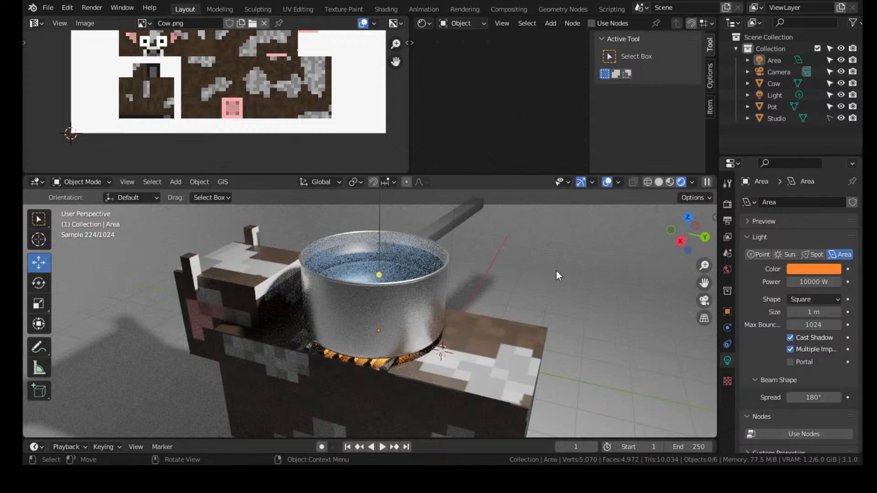
Change the area light's shape to Disk and enlarge its size to 1.64 m
mouse_move(814, 312)
mouse_down()
mouse_move(826, 312)
mouse_move(811, 318)
mouse_up()
click(814, 299)
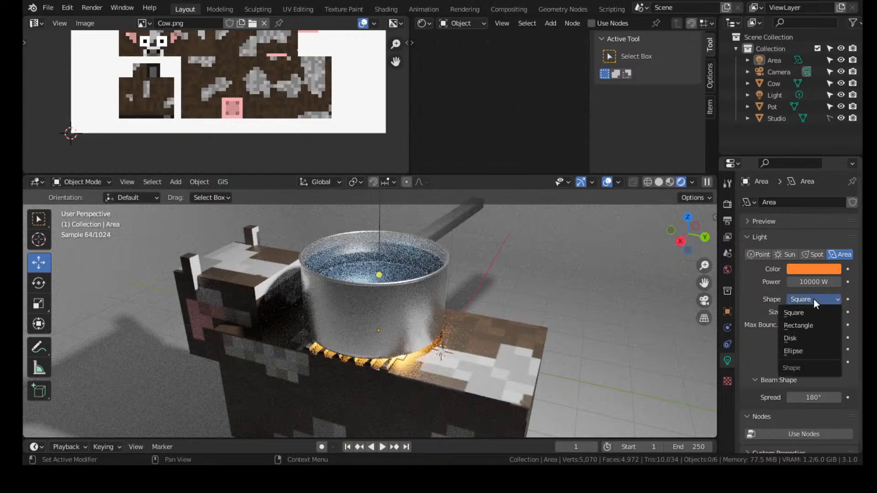
click(797, 340)
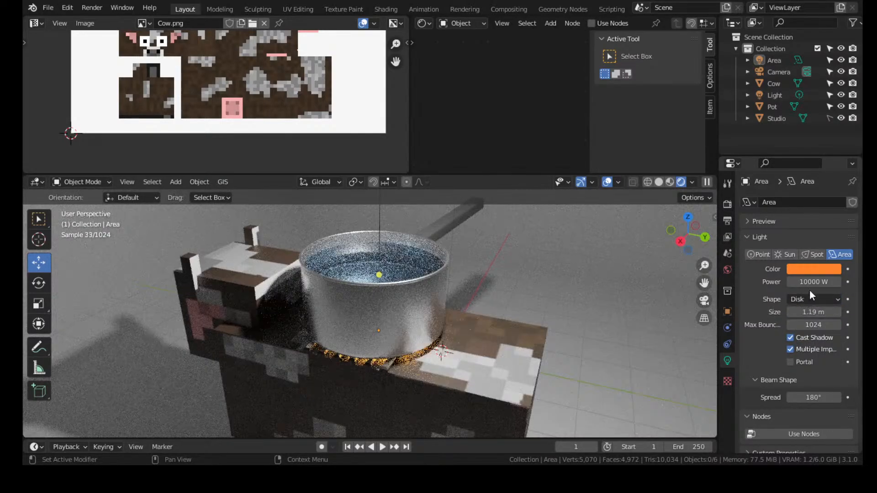
drag(811, 312, 832, 312)
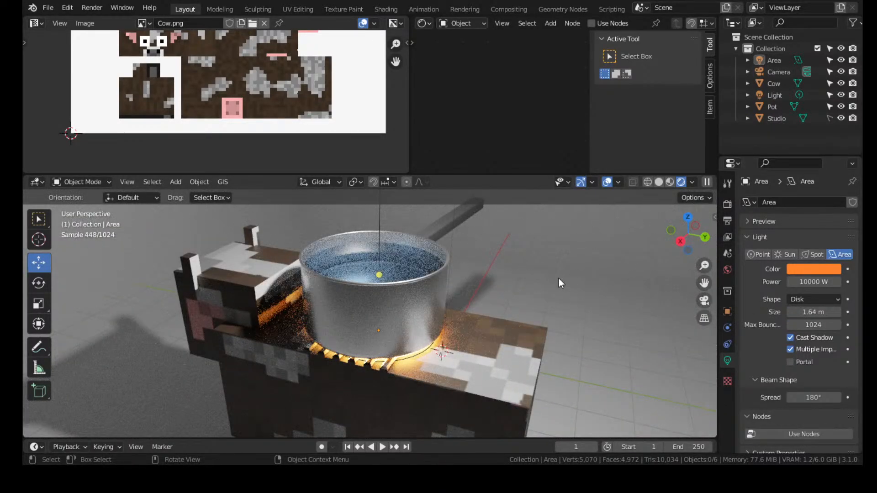
middle_drag(562, 279, 587, 273)
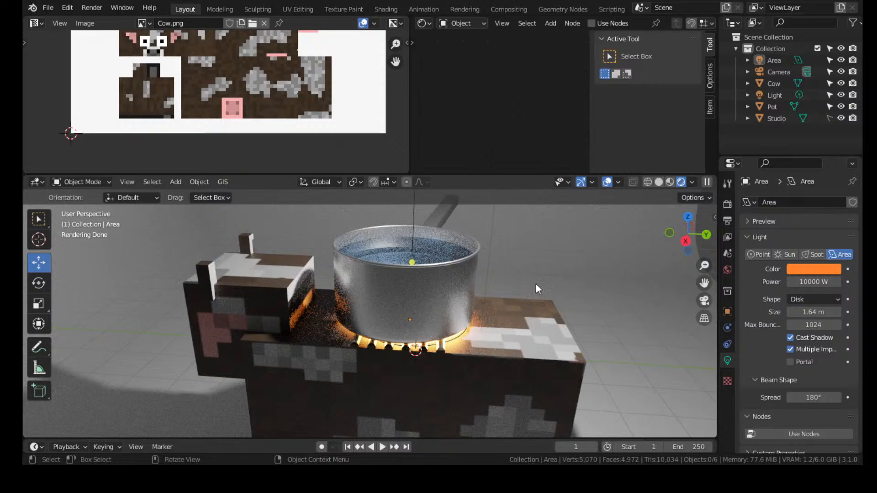
From the right orthographic view, nudge the pot slightly along Y to line it up with the area light beneath it
click(682, 242)
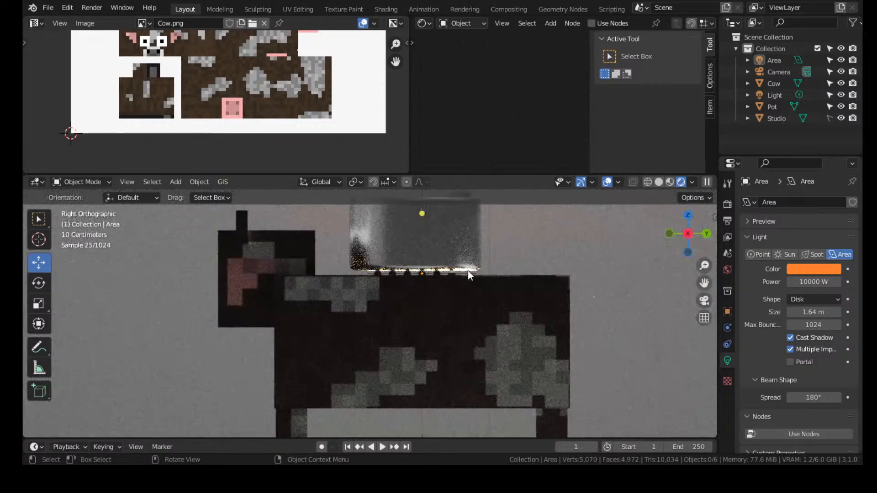
click(470, 271)
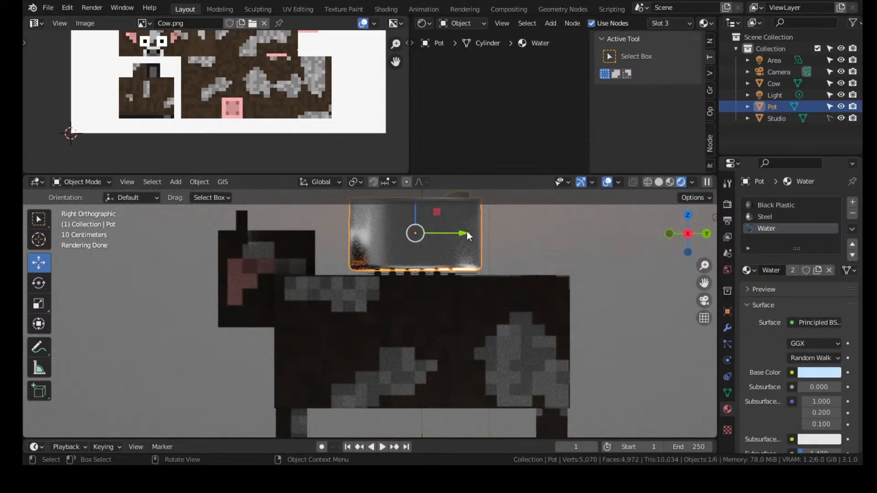
drag(459, 234, 464, 233)
click(480, 271)
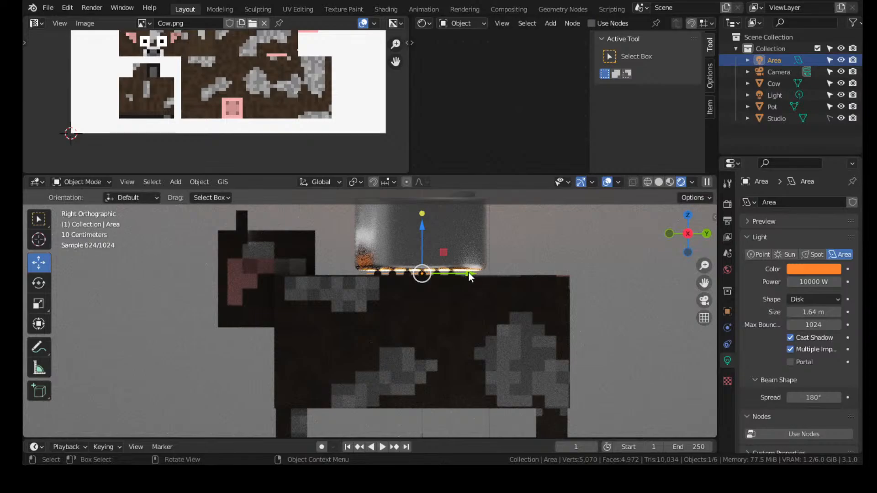
drag(468, 272, 461, 233)
click(463, 246)
middle_drag(529, 251, 535, 293)
scroll(540, 293, down, 7)
click(646, 293)
scroll(482, 265, up, 1)
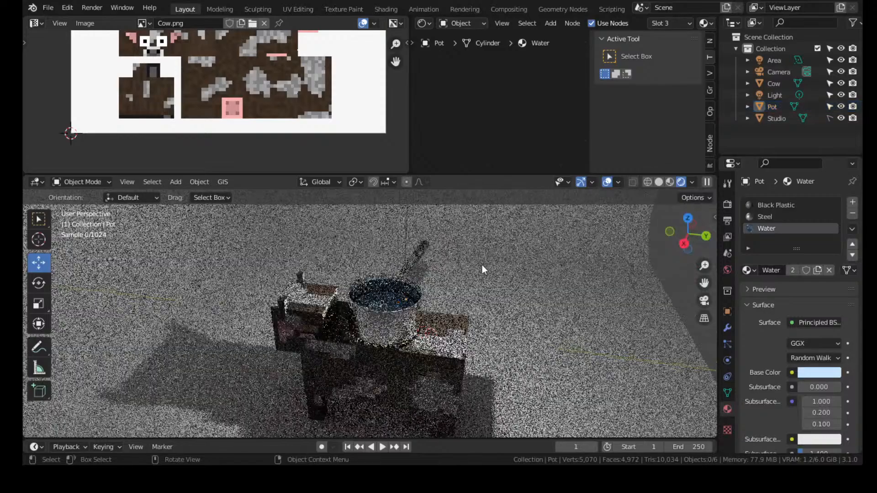
scroll(503, 256, up, 5)
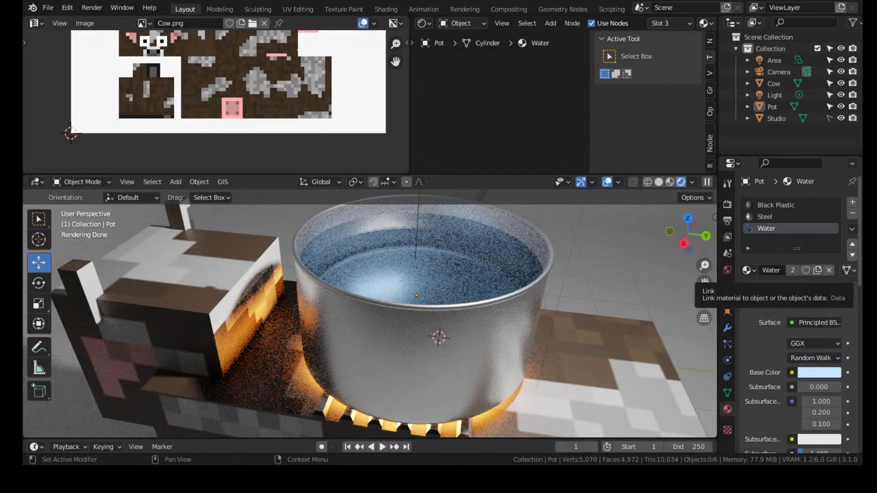
Separate the water surface face from the pot mesh into its own object
key(Tab)
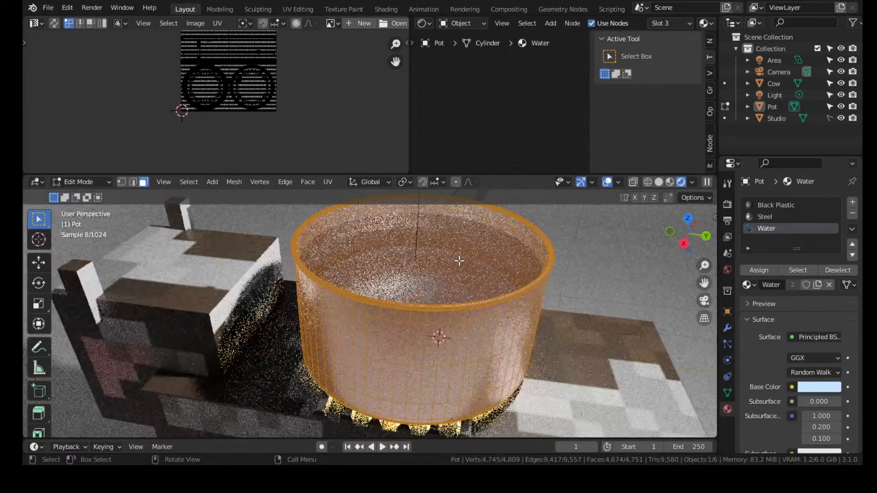
click(427, 276)
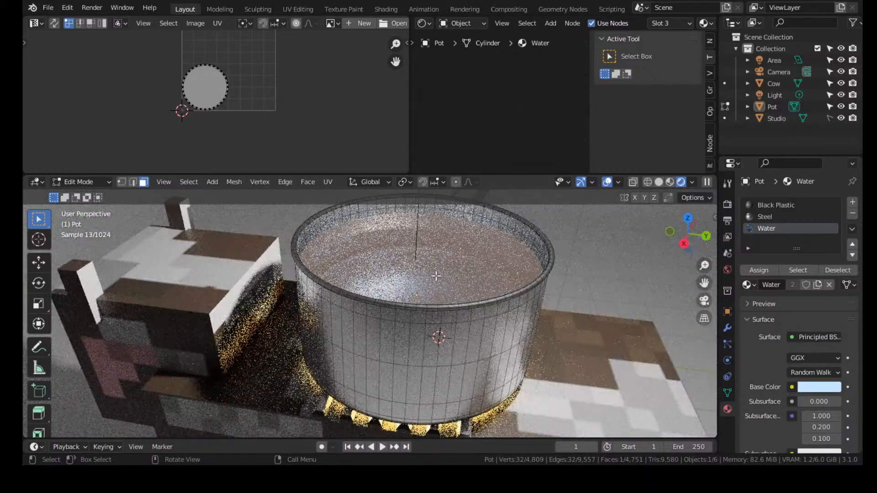
key(p)
click(437, 276)
key(Tab)
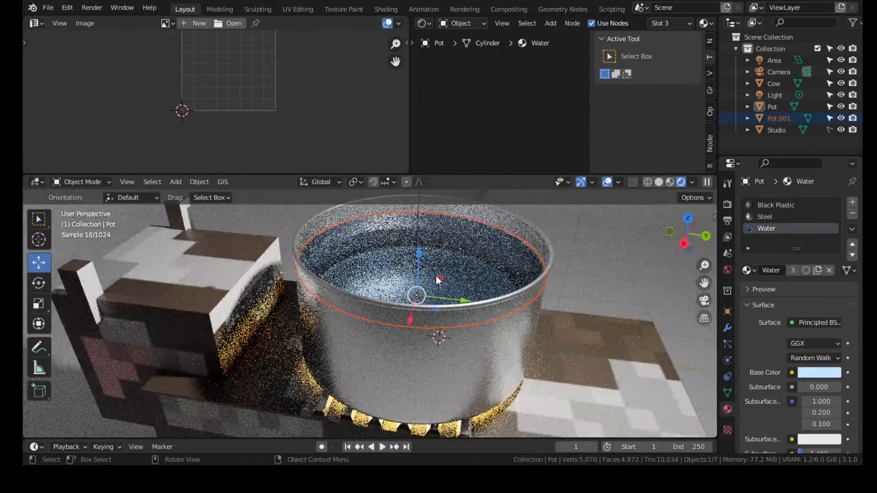
Try to duplicate the water surface about 0.72 m lower along Z and remove all three material slots
key(shift+d)
key(z)
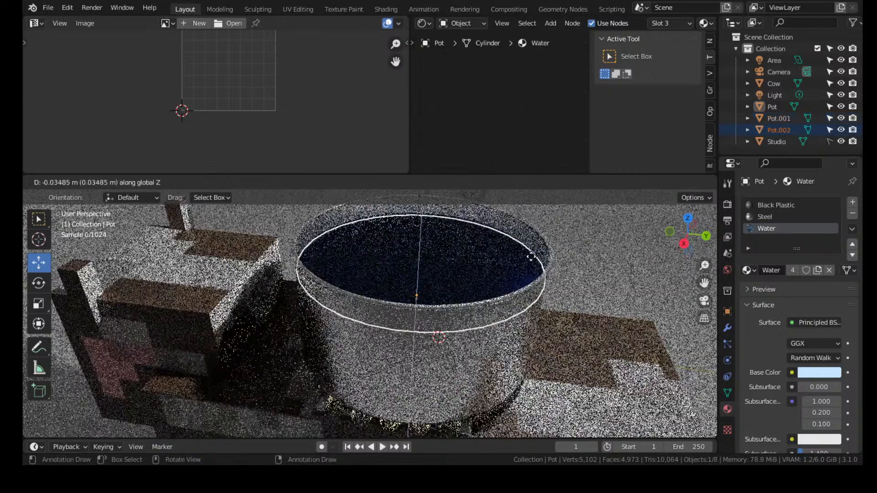
click(533, 324)
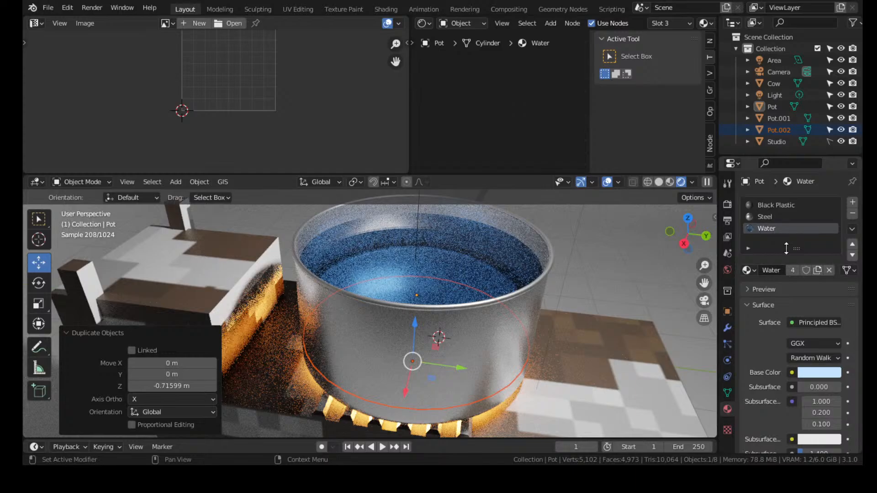
click(852, 214)
click(853, 214)
click(853, 214)
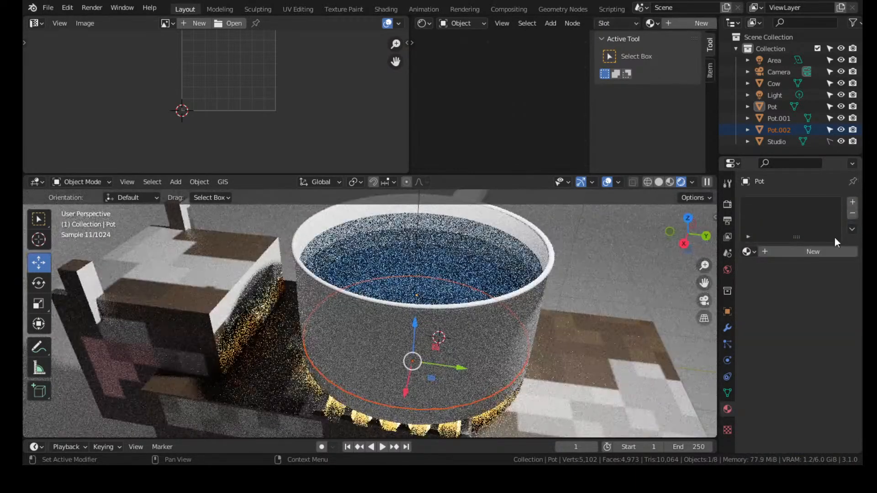
Undo the material slot removals and the duplication of the water surface
key(ctrl+z)
key(ctrl+z)
key(ctrl+z)
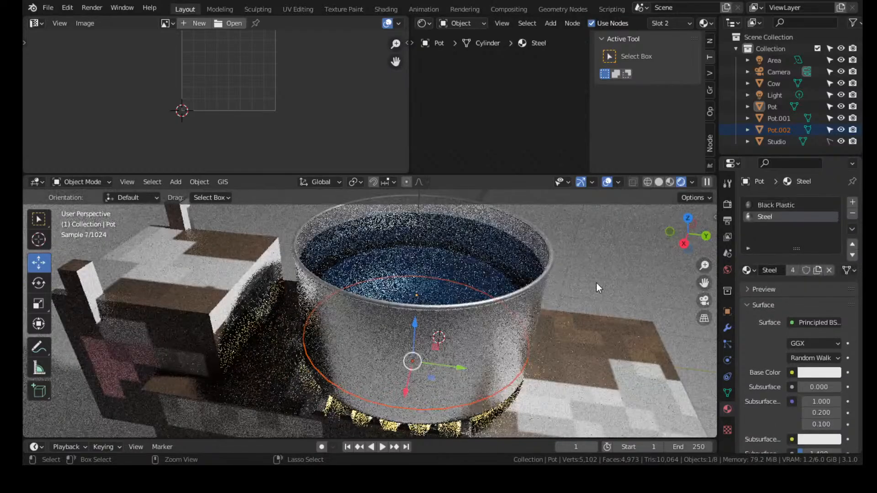
key(ctrl+z)
key(ctrl+z)
key(ctrl+z)
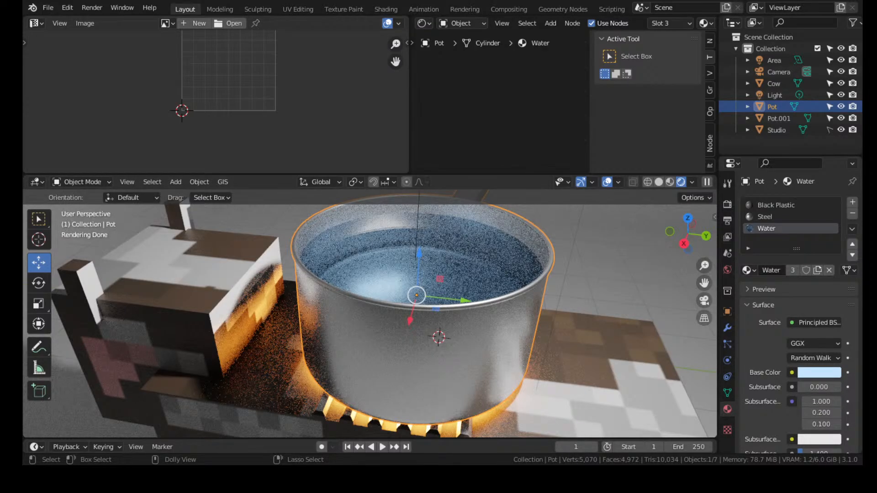
Select the separated water surface inside the pot
click(473, 263)
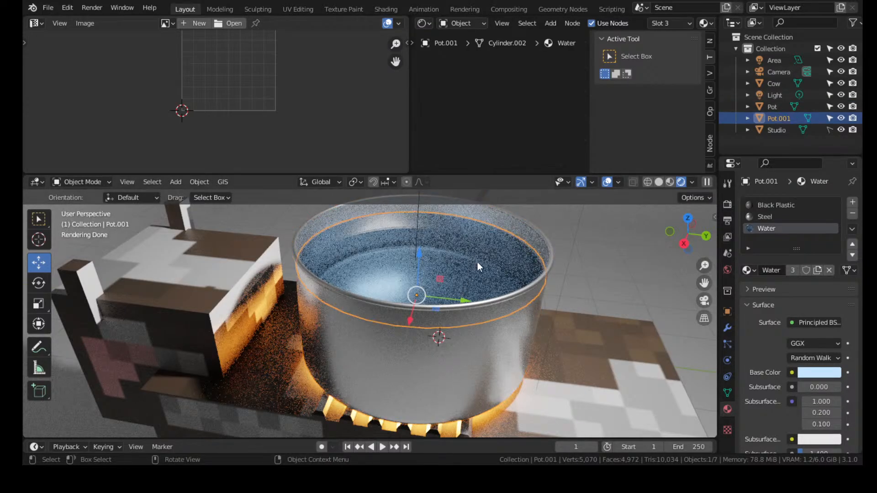
key(g)
key(z)
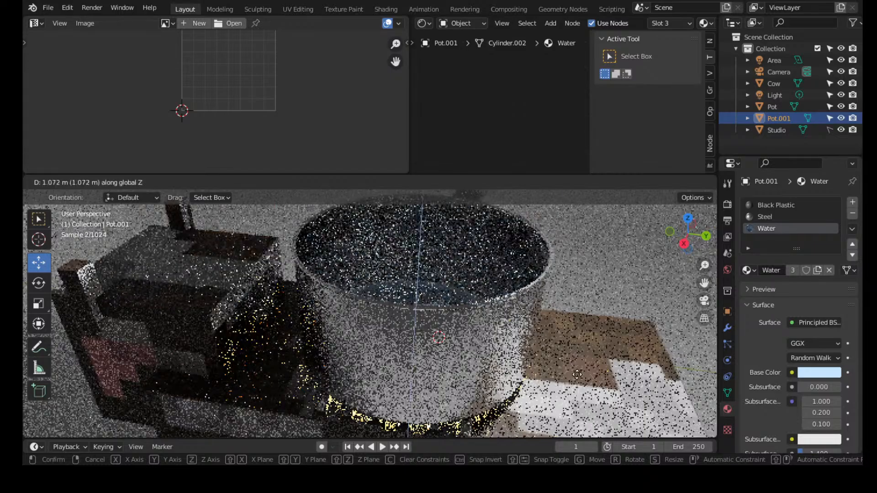
right_click(580, 400)
Duplicate the water surface and place the copy about 0.67 m lower along Z inside the pot
key(shift+d)
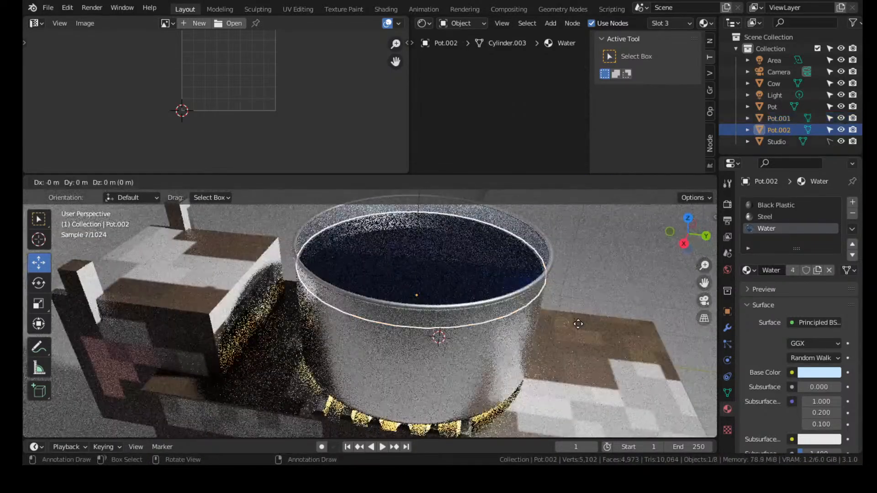
key(z)
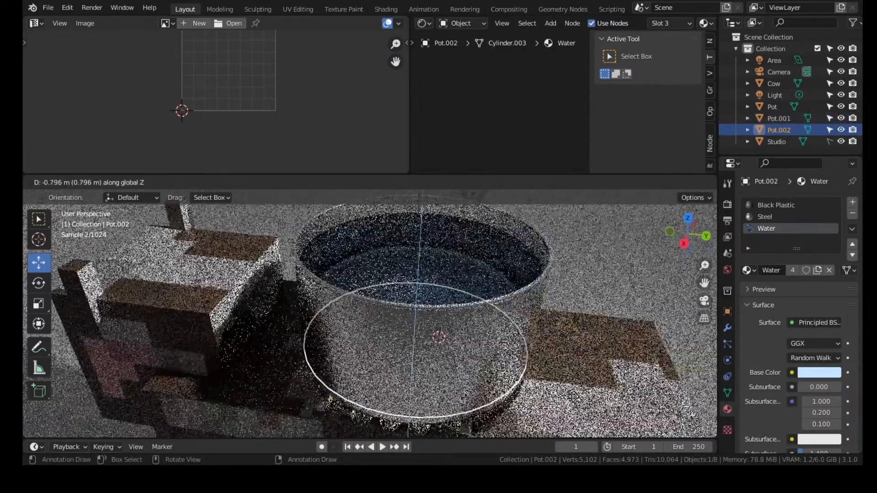
click(457, 343)
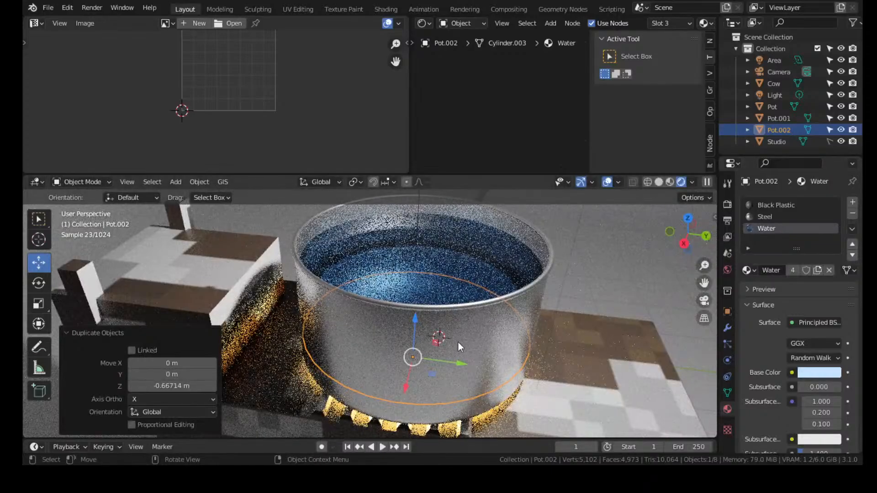
click(454, 363)
click(461, 364)
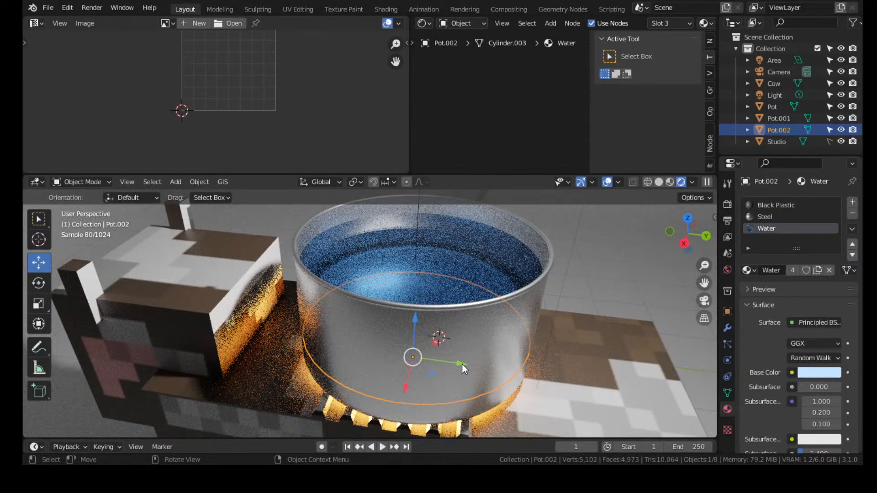
Remove the Water, Steel and Black Plastic material slots from the lower copy of the water surface
click(852, 214)
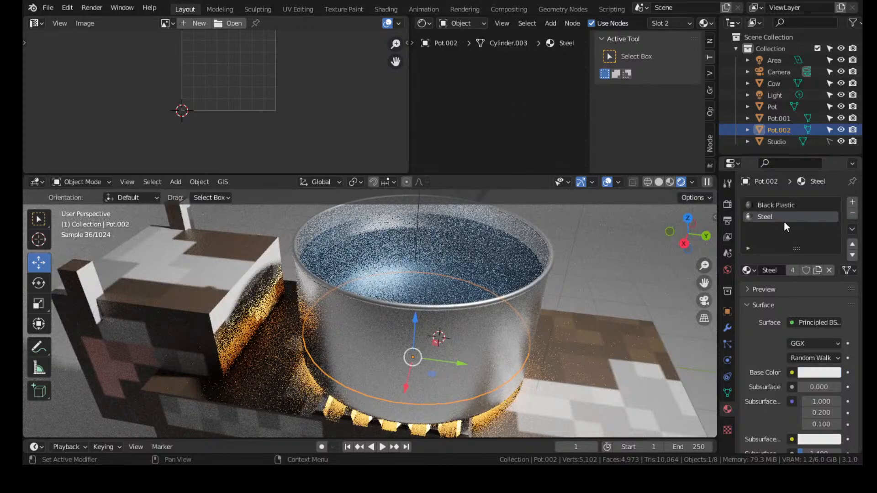
click(852, 213)
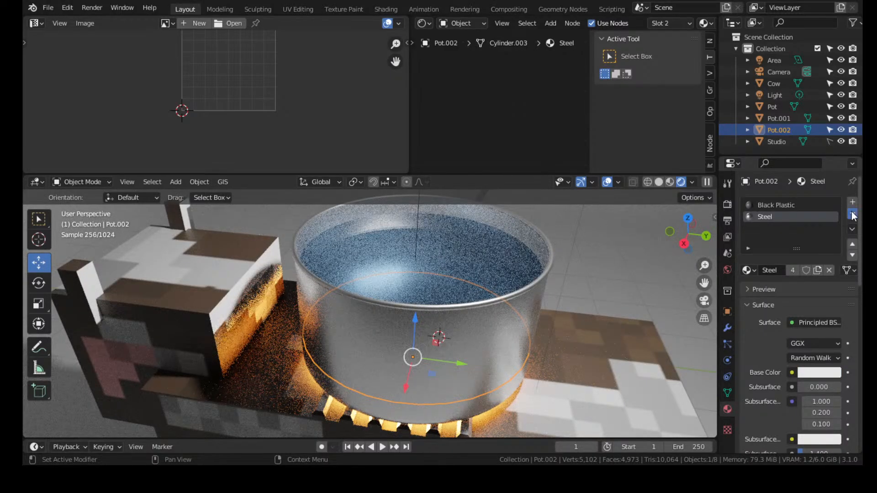
click(853, 214)
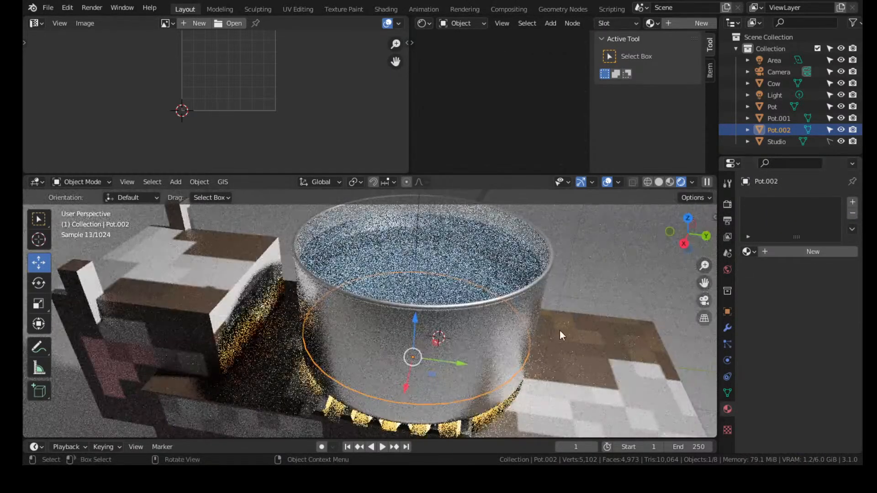
Give the lower water surface copy a new material and set its Alpha to 0 so it is fully transparent
mouse_move(599, 287)
middle_down()
mouse_move(583, 323)
mouse_move(599, 297)
middle_up()
click(772, 251)
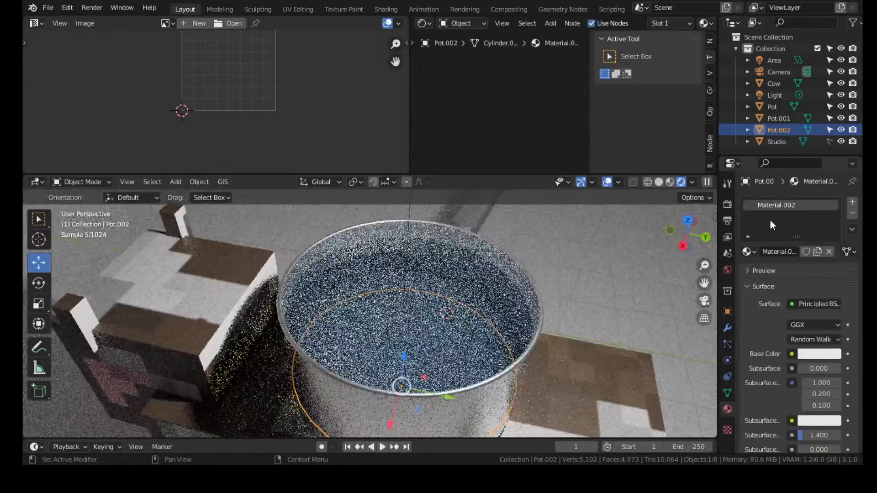
scroll(797, 378, down, 5)
scroll(797, 379, down, 5)
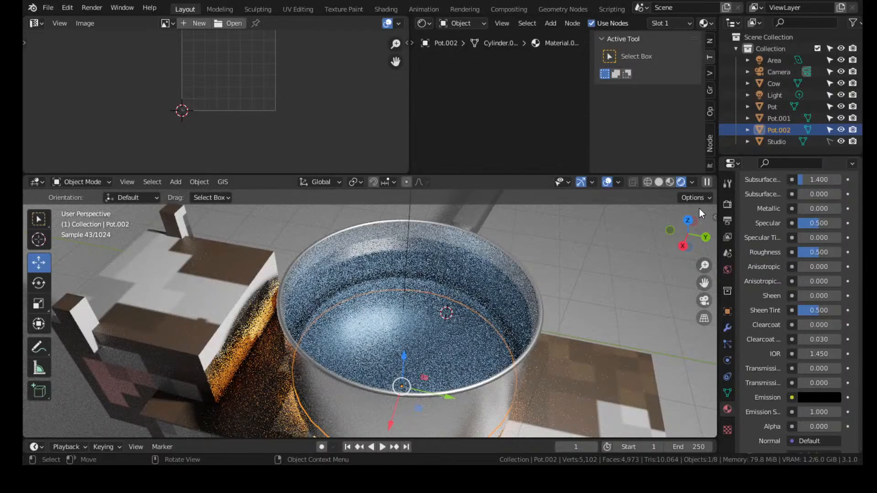
Scale the transparent disc to about 0.927 and lower it about 0.094 m along Z towards the pot's base
key(s)
click(633, 297)
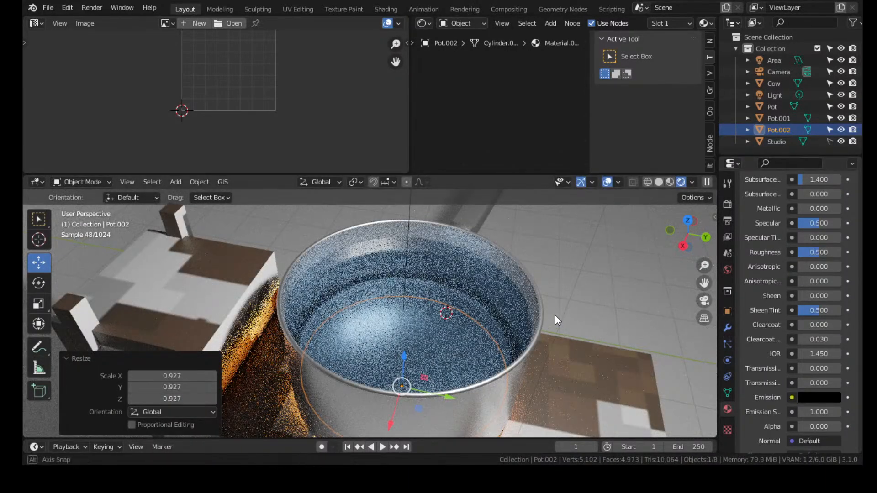
middle_drag(555, 315, 571, 261)
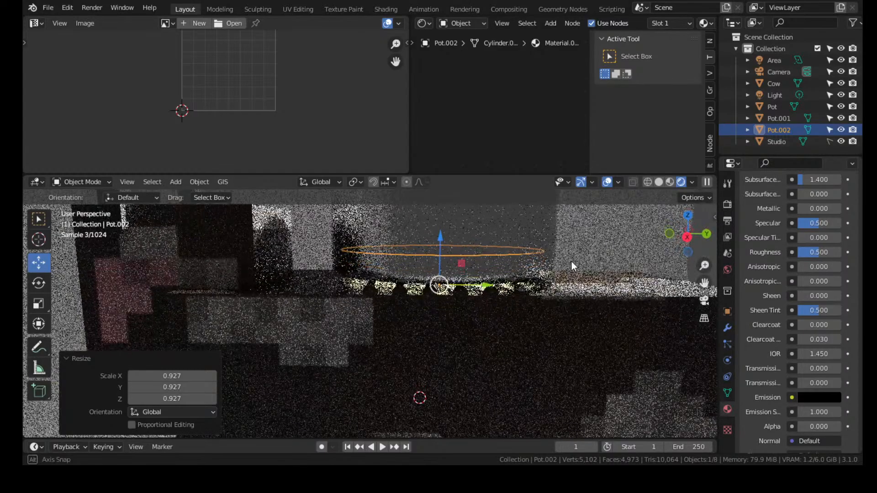
click(687, 237)
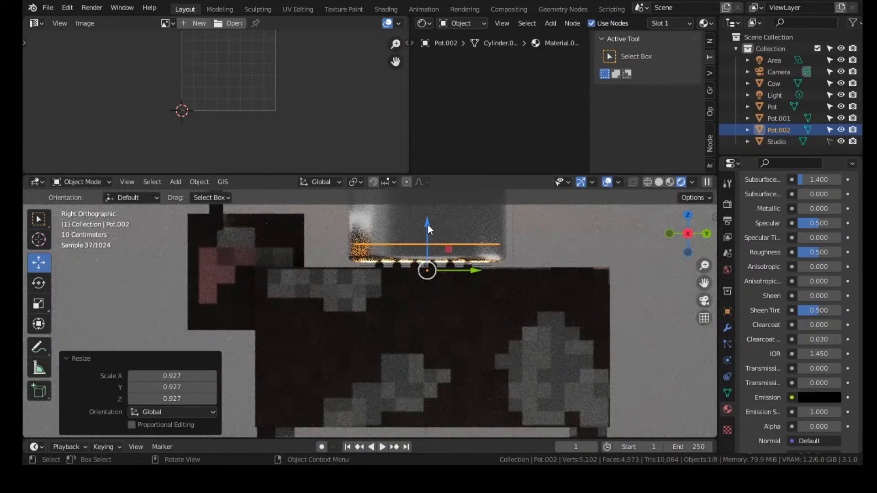
key(g)
key(z)
click(525, 248)
middle_drag(526, 248, 520, 283)
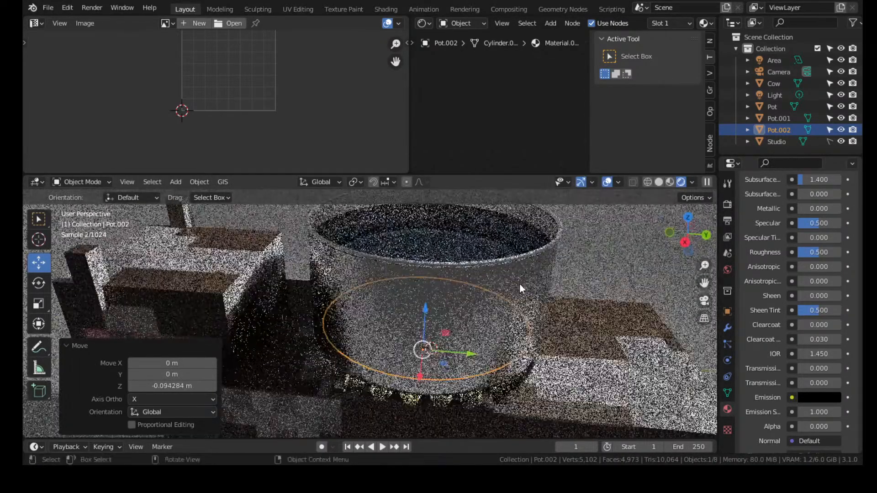
Add an emitter particle system to the transparent disc at the bottom of the pot
click(727, 342)
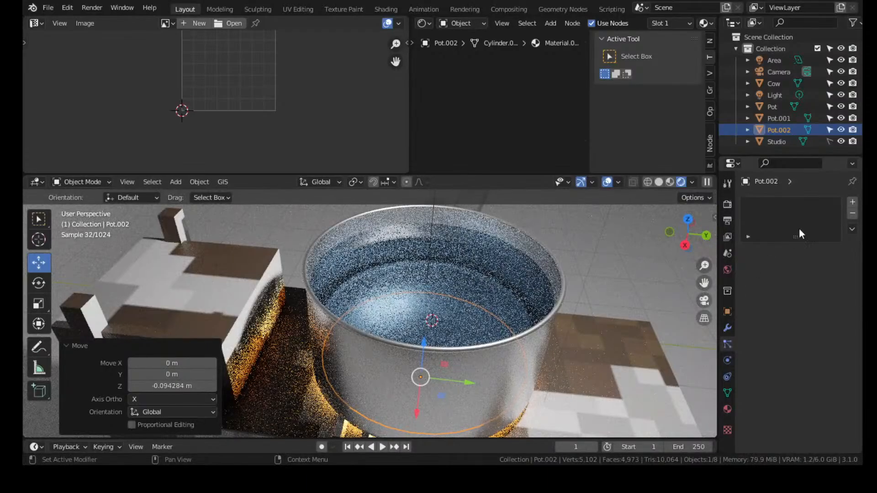
click(852, 203)
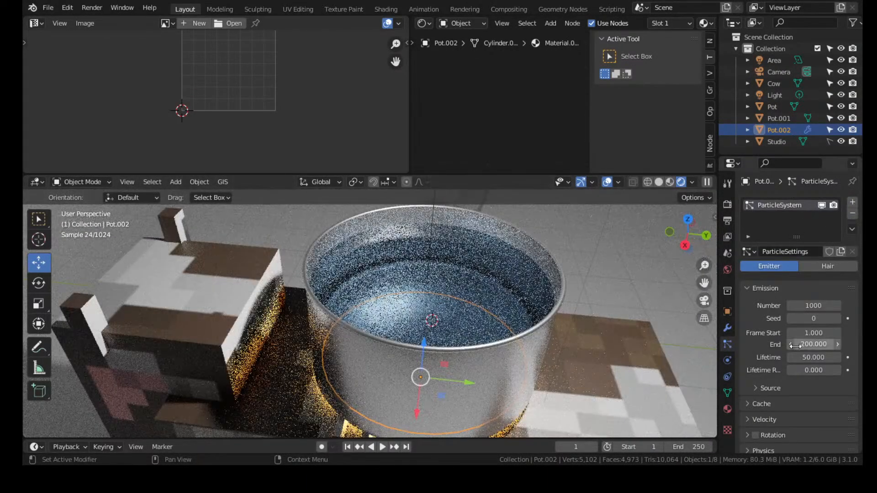
scroll(796, 349, down, 5)
scroll(781, 280, up, 3)
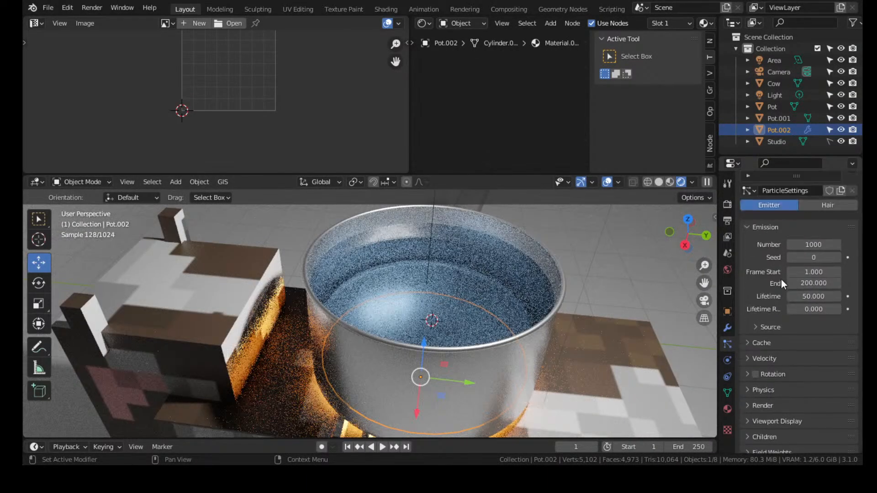
Reduce the gravity field weight of the pot-bottom emitter's particle system all the way to its minimum
scroll(782, 279, down, 2)
scroll(781, 283, down, 1)
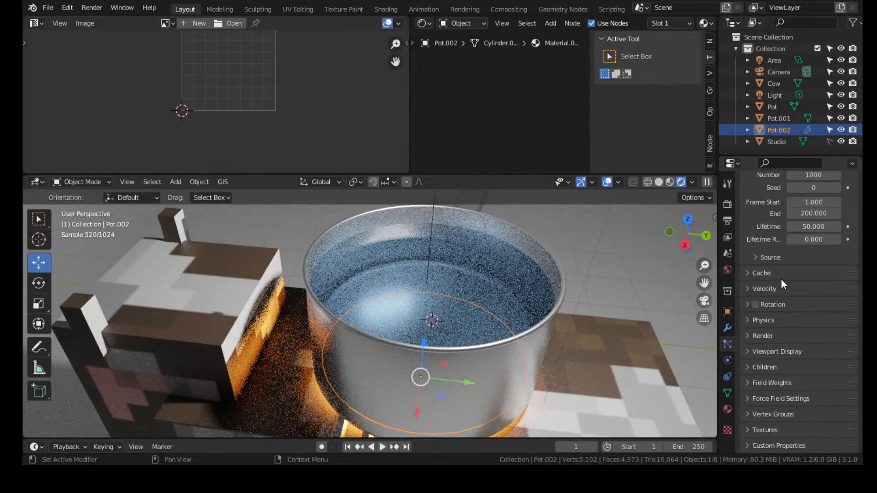
click(771, 414)
click(779, 398)
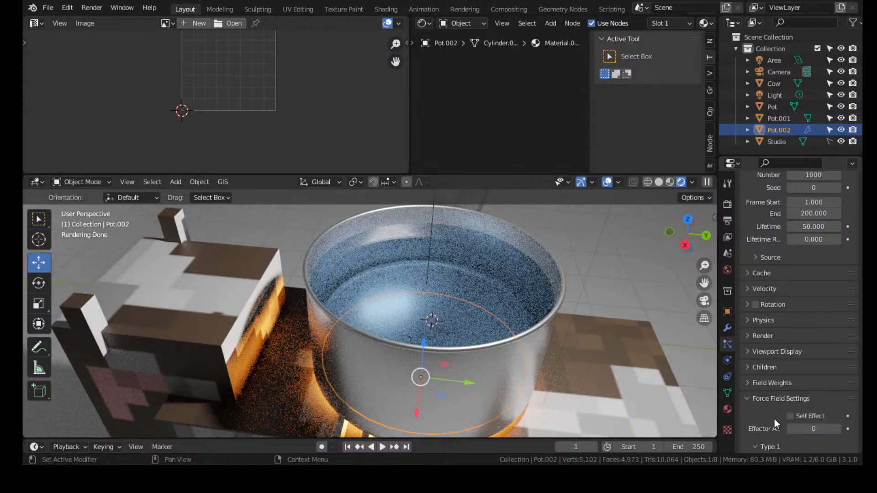
scroll(777, 416, down, 7)
click(772, 385)
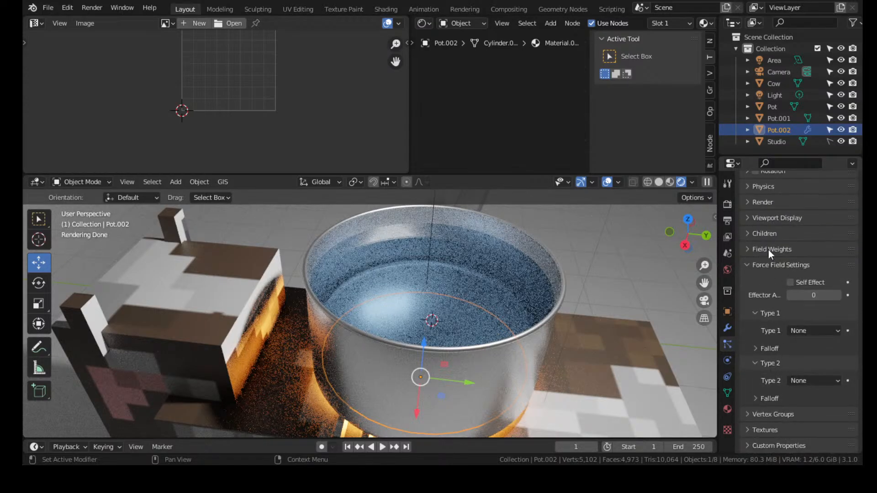
click(768, 265)
click(772, 382)
scroll(774, 379, down, 3)
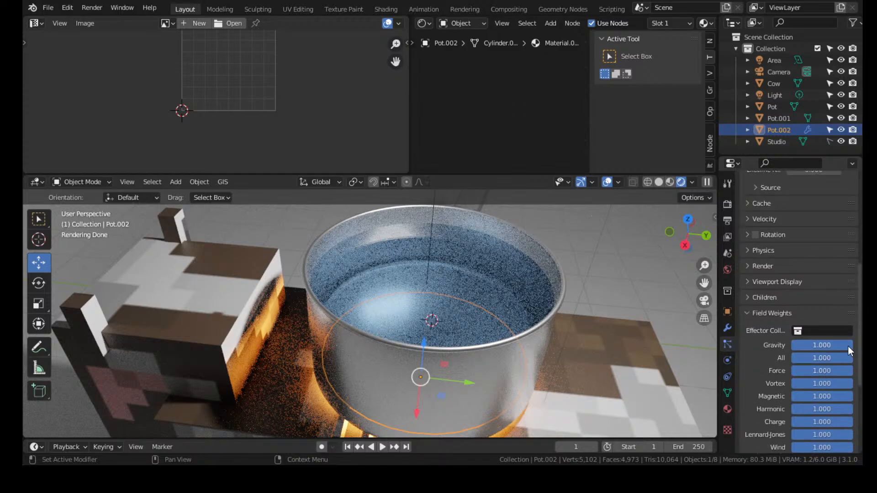
drag(848, 345, 791, 346)
scroll(795, 302, up, 5)
scroll(795, 346, up, 2)
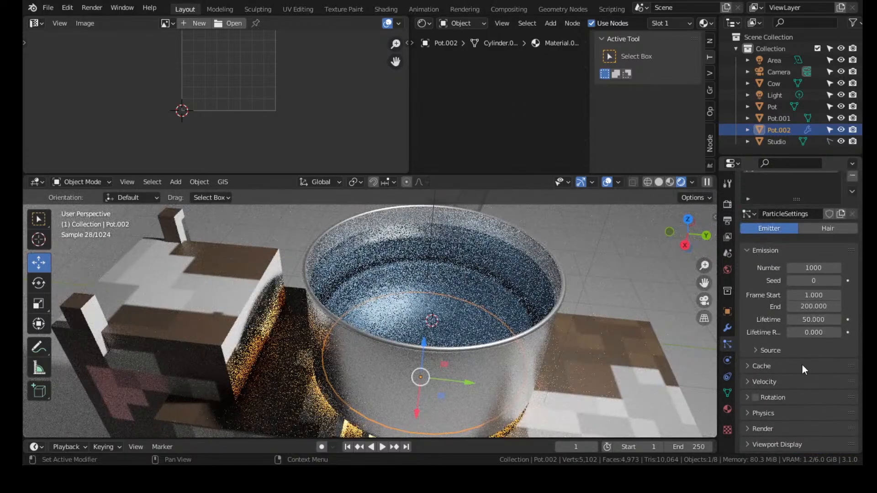
Set the particles' normal velocity to 0 m/s and their object-aligned Z velocity to 0.12 m/s
scroll(802, 365, down, 1)
click(762, 359)
scroll(761, 390, down, 1)
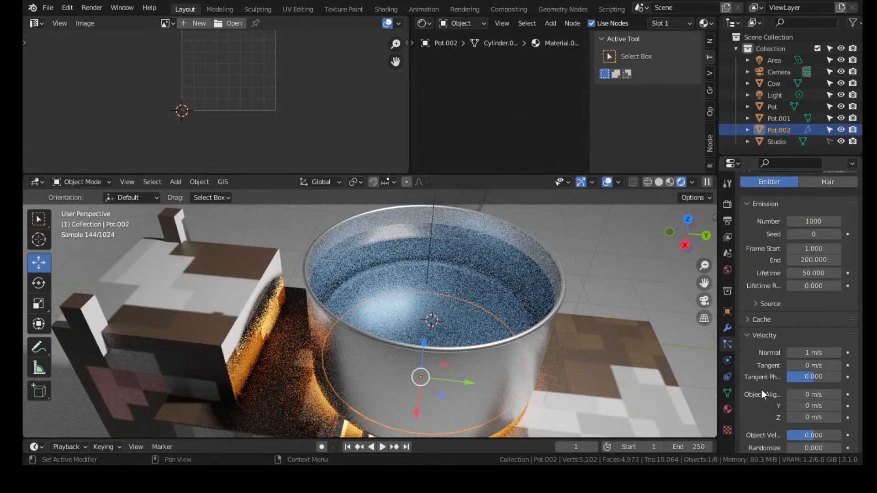
drag(816, 326, 772, 326)
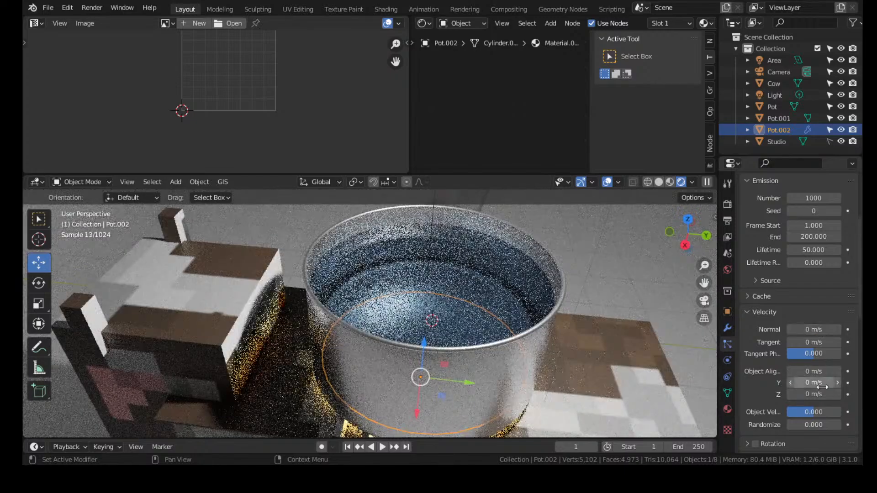
drag(821, 395, 835, 395)
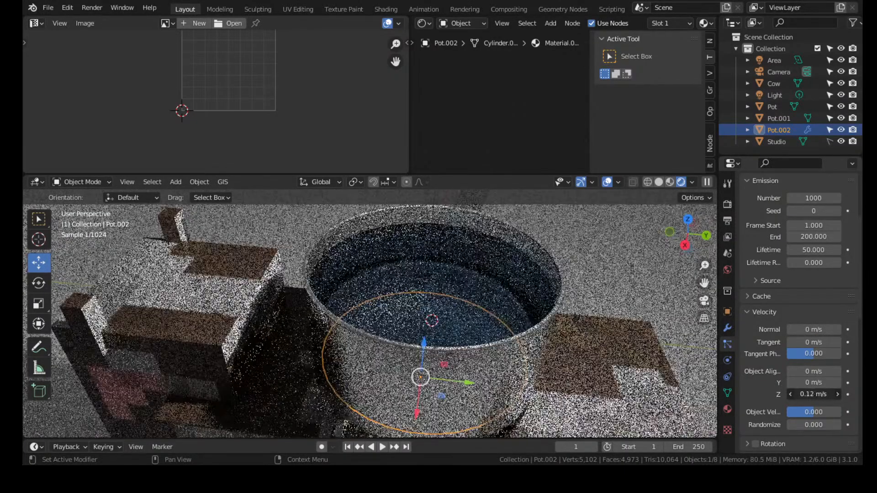
Switch the viewport to material preview shading and hide the water object Pot.001 inside the pot
click(669, 183)
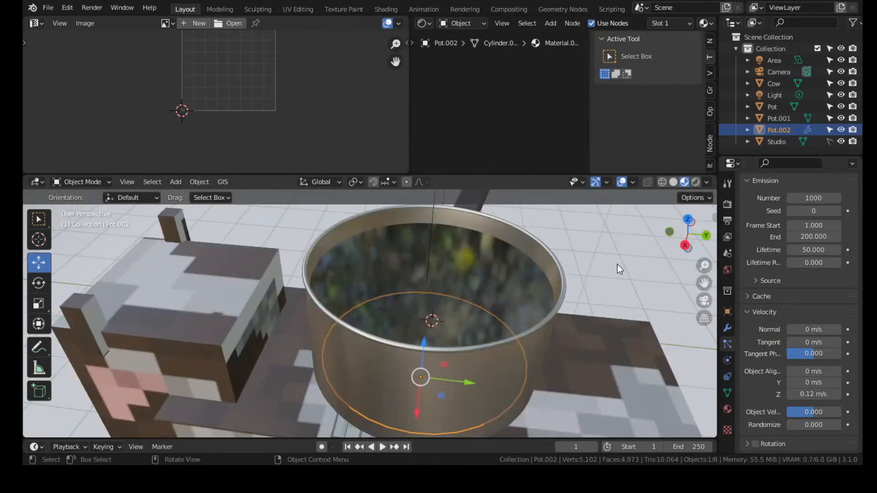
middle_drag(622, 254, 614, 262)
click(466, 297)
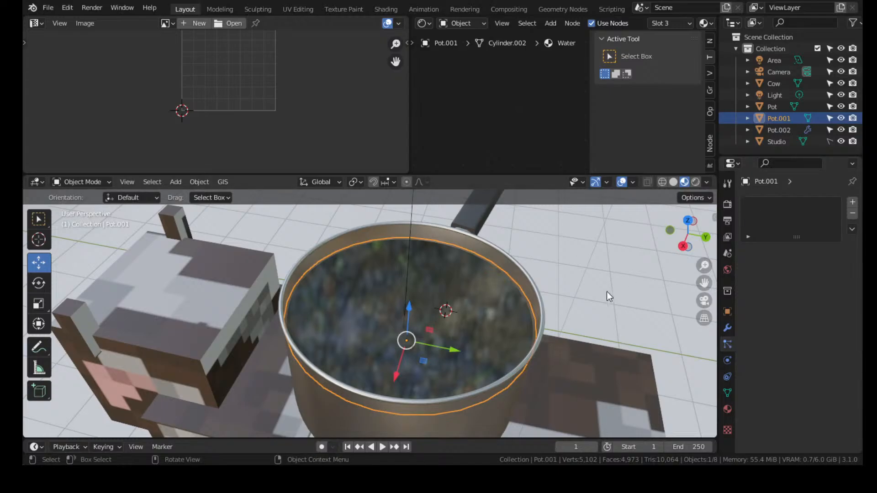
key(h)
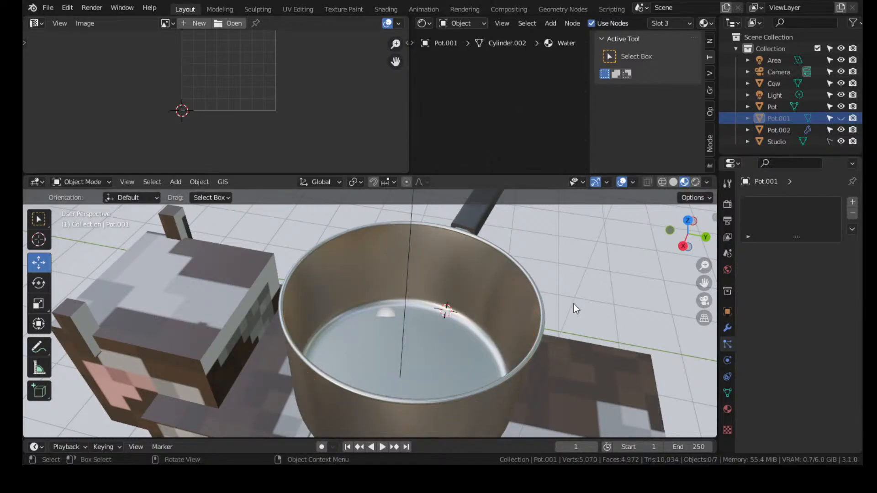
Play the animation up to frame 62 to check how the particles move inside the pot
key(space)
middle_drag(579, 289, 500, 322)
key(space)
Set the Pot.002 emitter's object-aligned Z velocity to 2.89 m/s and play the animation to check the particles
click(470, 341)
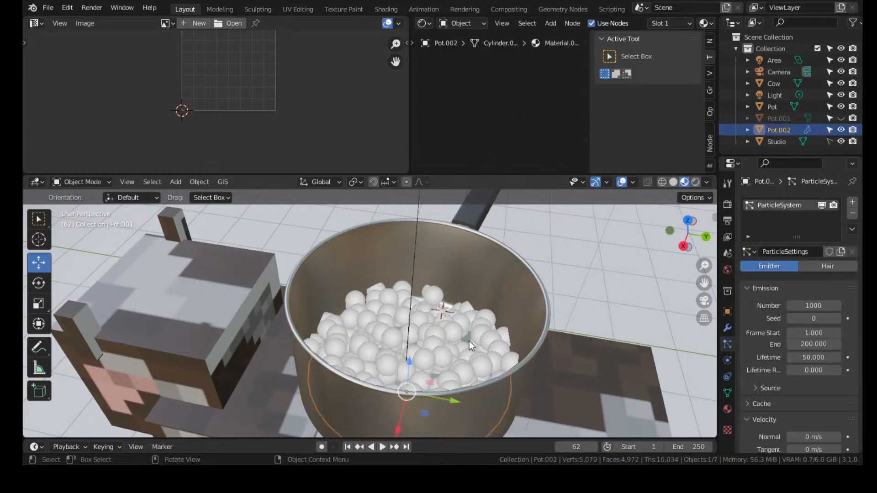
scroll(772, 374, down, 6)
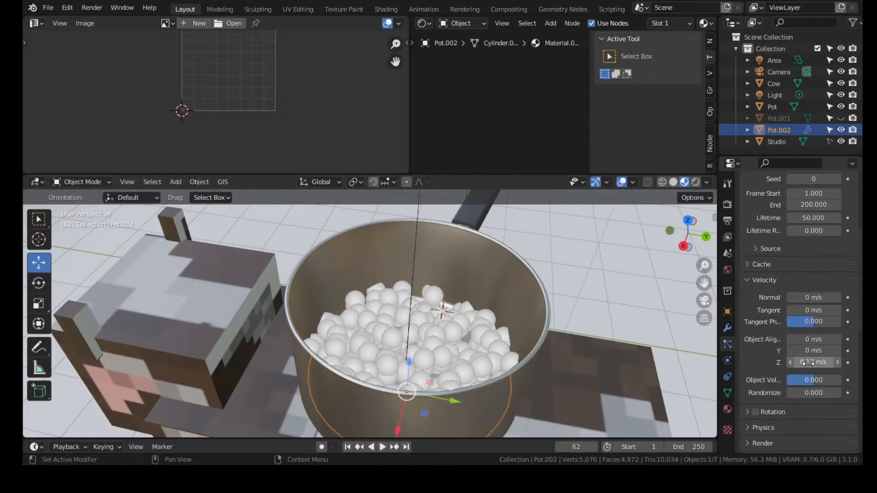
drag(808, 363, 827, 363)
key(space)
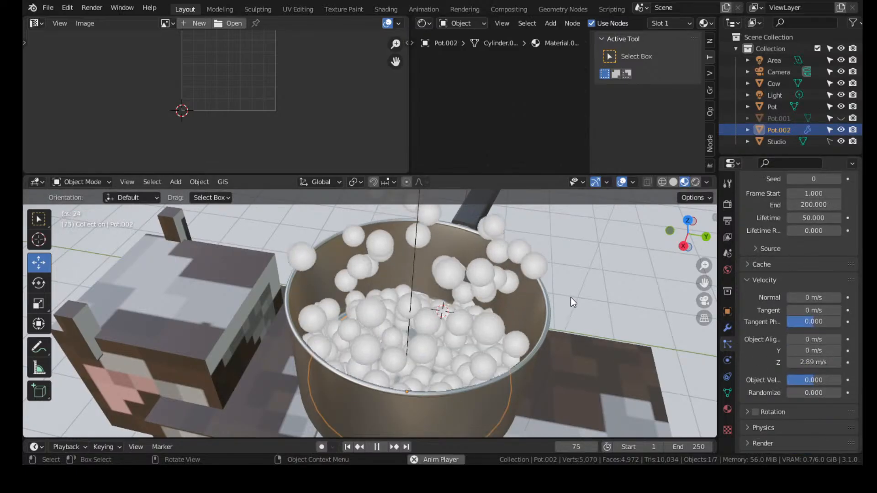
mouse_move(575, 298)
middle_down()
mouse_move(569, 283)
mouse_move(615, 284)
mouse_move(590, 300)
middle_up()
scroll(593, 300, up, 3)
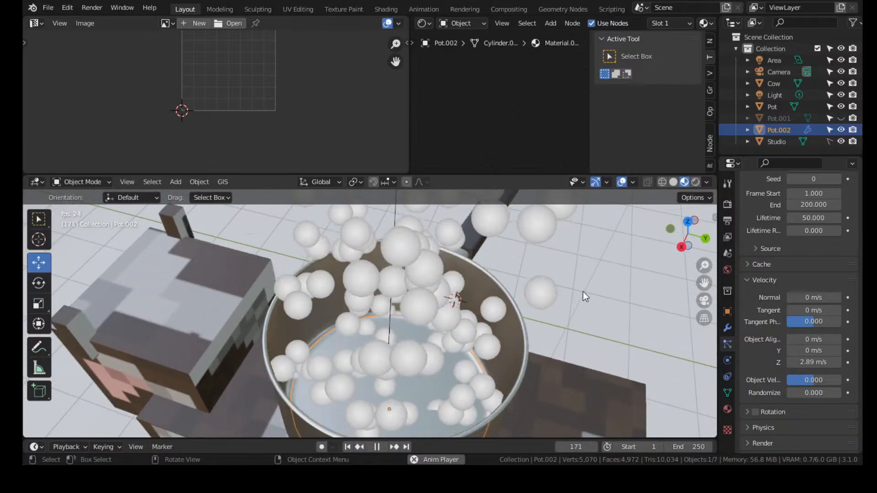
Toggle the Pot.002 emitter's visibility off and on, and unhide the water object Pot.001
key(h)
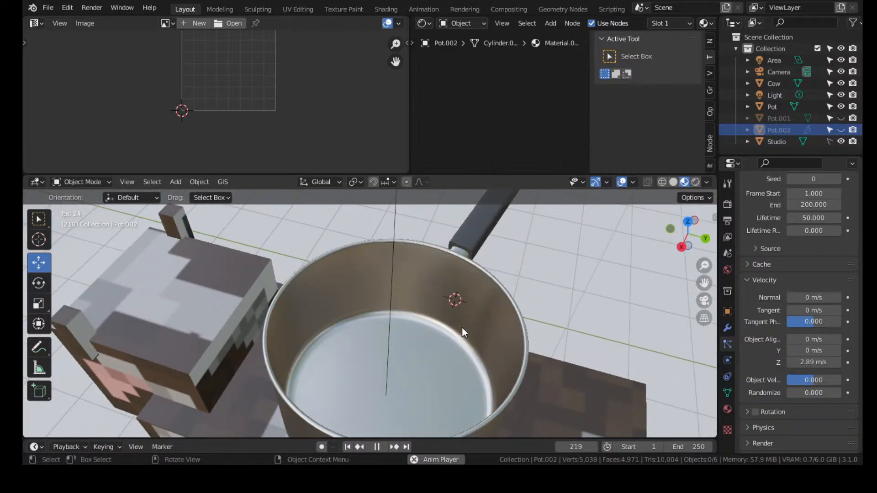
click(841, 130)
click(841, 118)
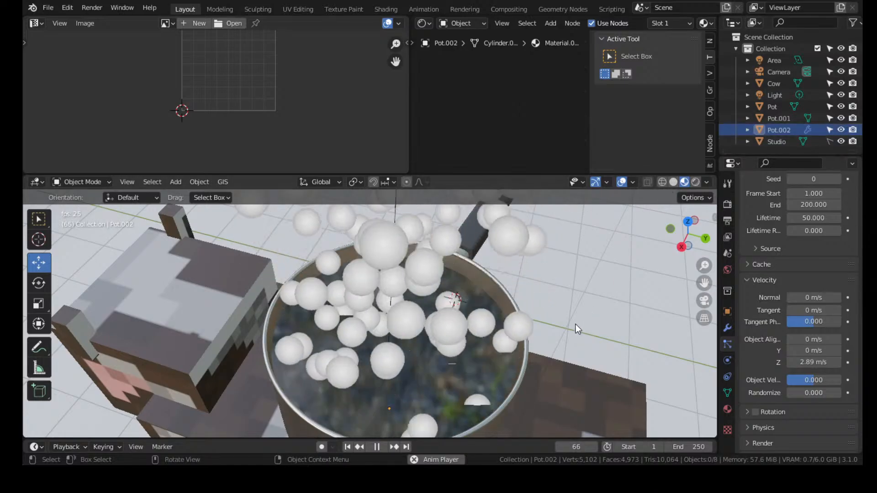
Add Collision physics to the water object Pot.001 and enable Kill Particles
click(457, 323)
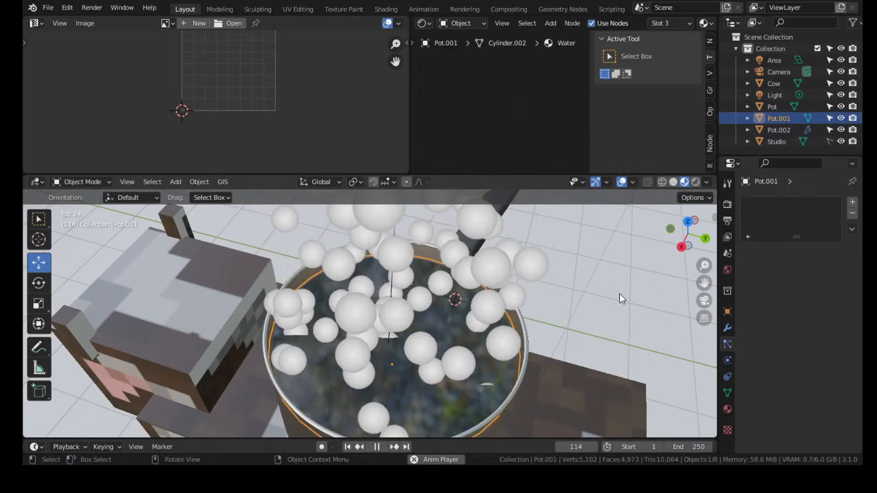
click(727, 361)
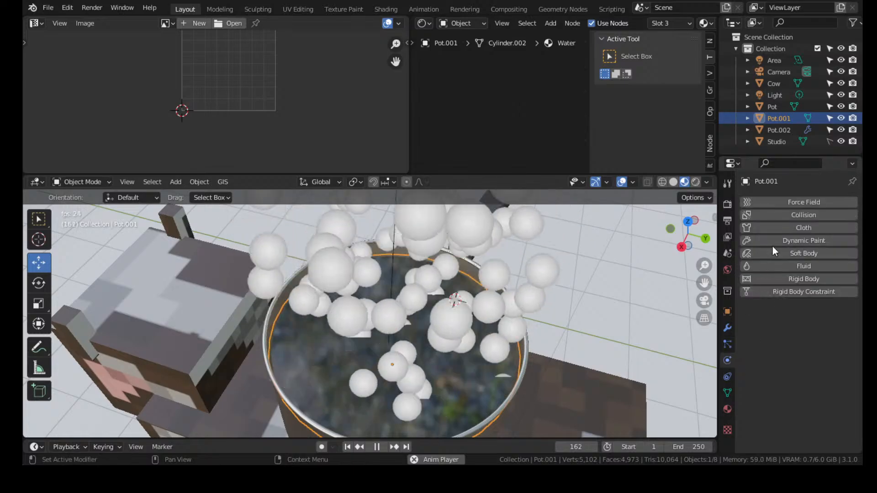
click(805, 217)
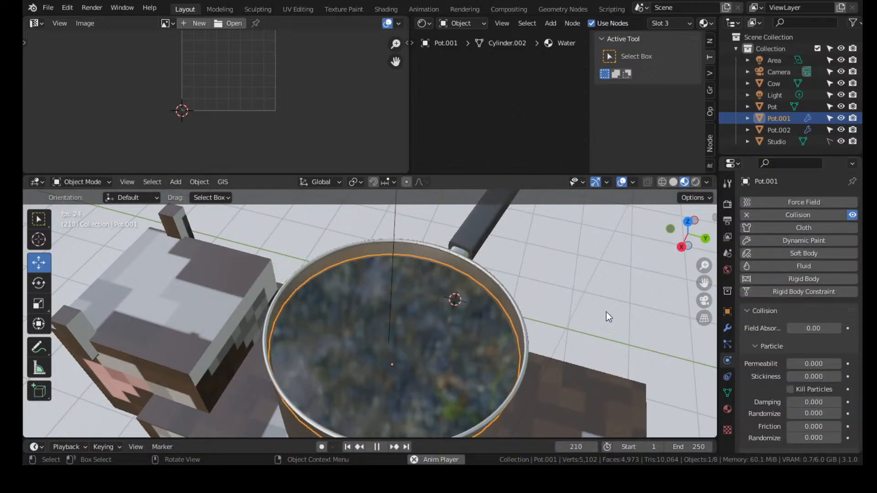
click(791, 389)
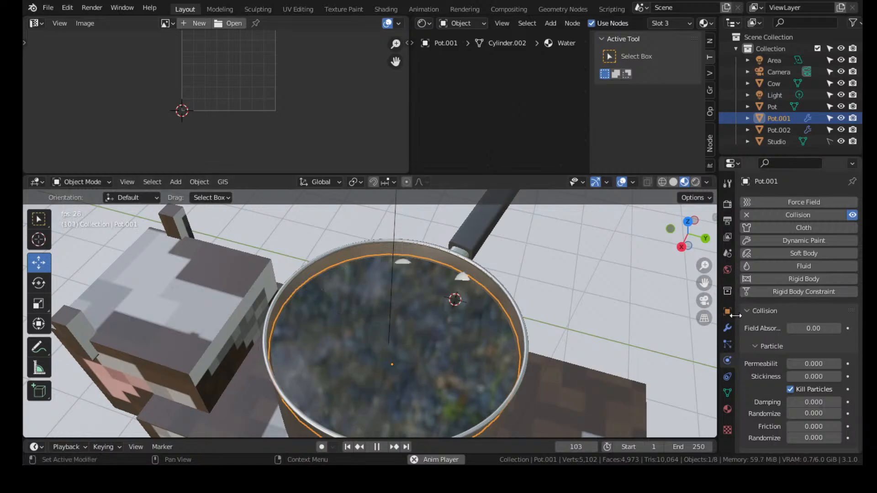
Switch to rendered shading, stop playback at frame 174 and examine the bubbles at the water surface up close
click(696, 182)
key(space)
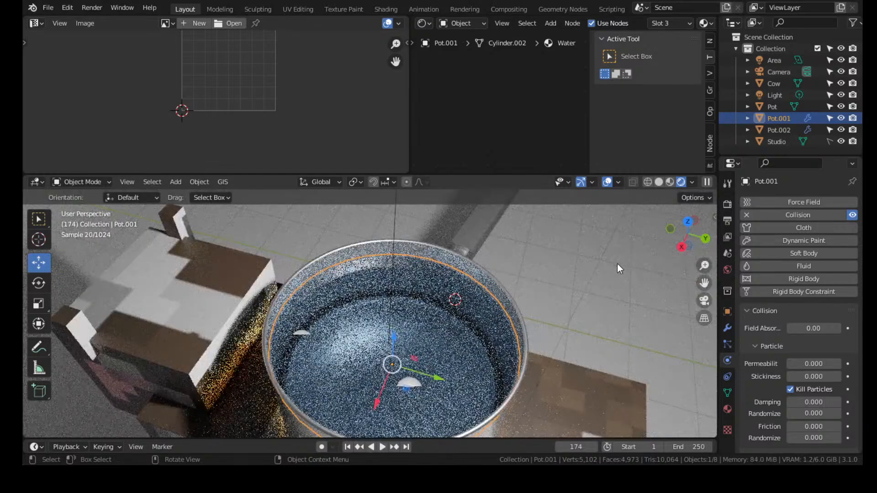
middle_drag(574, 277, 574, 253)
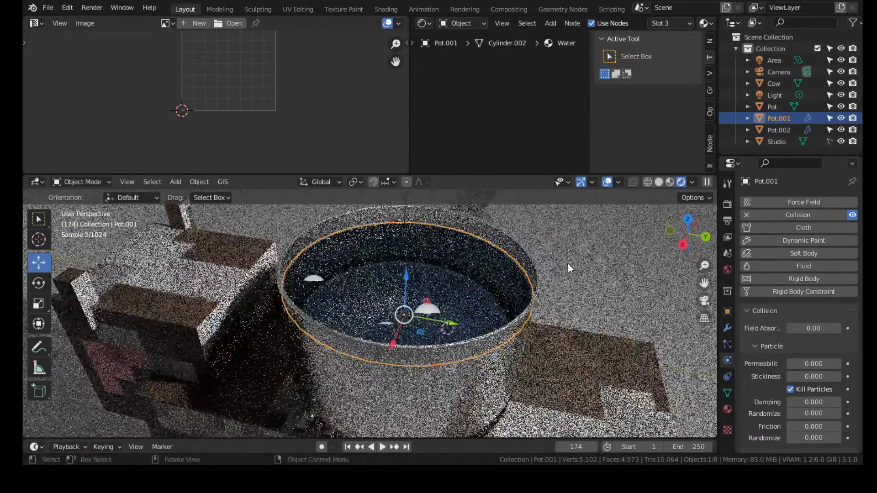
scroll(568, 264, up, 4)
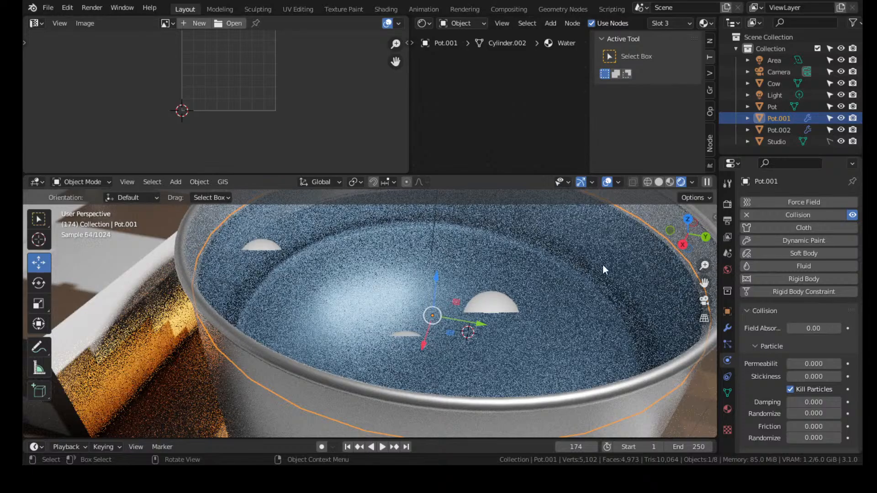
Rename the particle emitter object Pot.002 to "Bubble Emmiter"
click(728, 344)
click(532, 319)
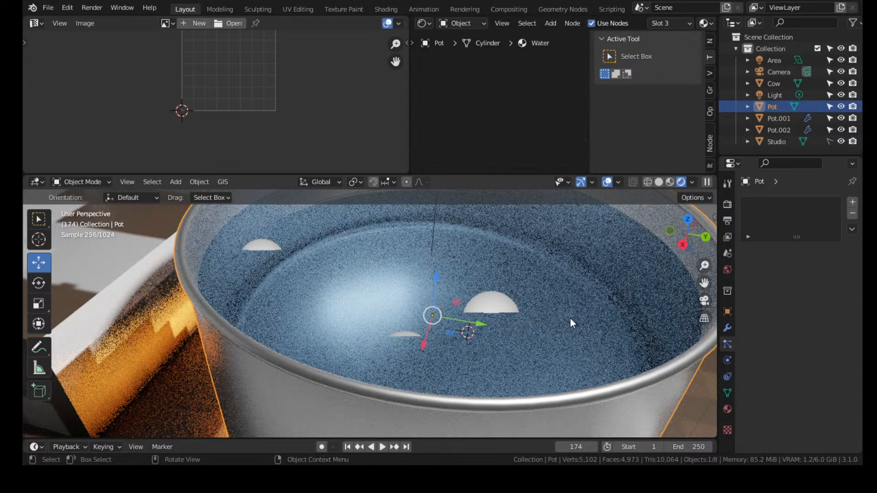
click(775, 130)
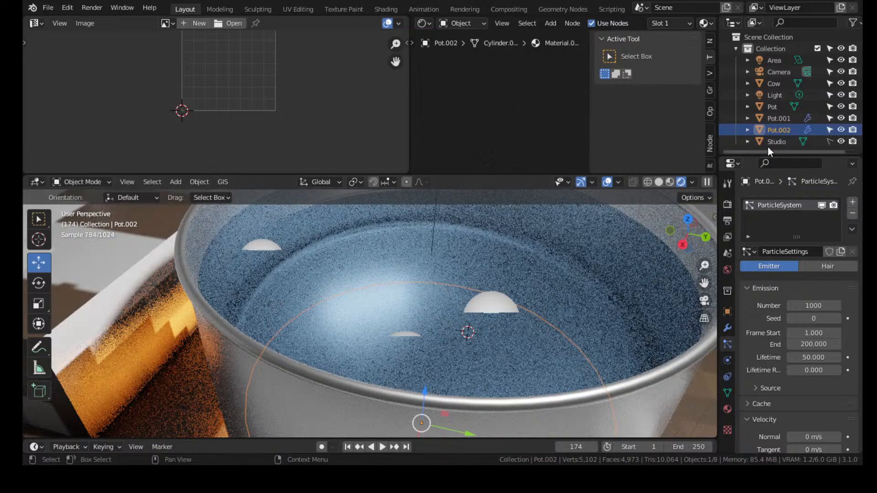
double_click(779, 130)
text(Bubb)
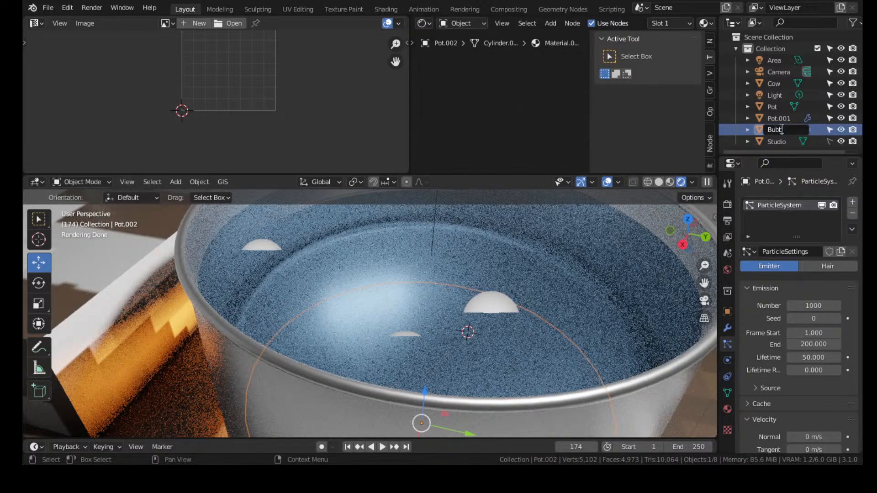
text(le Emmiter)
key(Return)
Set the bubble emitter's object-aligned Z particle velocity to 1.58 m/s
middle_drag(665, 280, 591, 281)
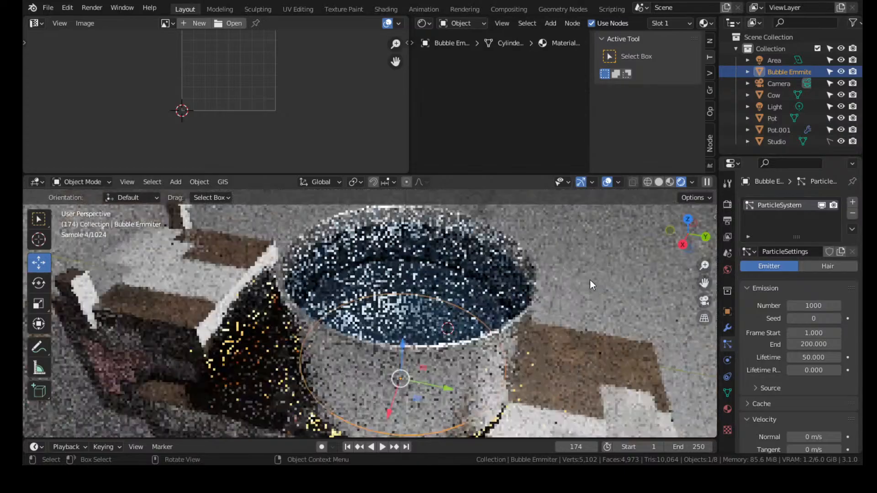
scroll(804, 347, down, 5)
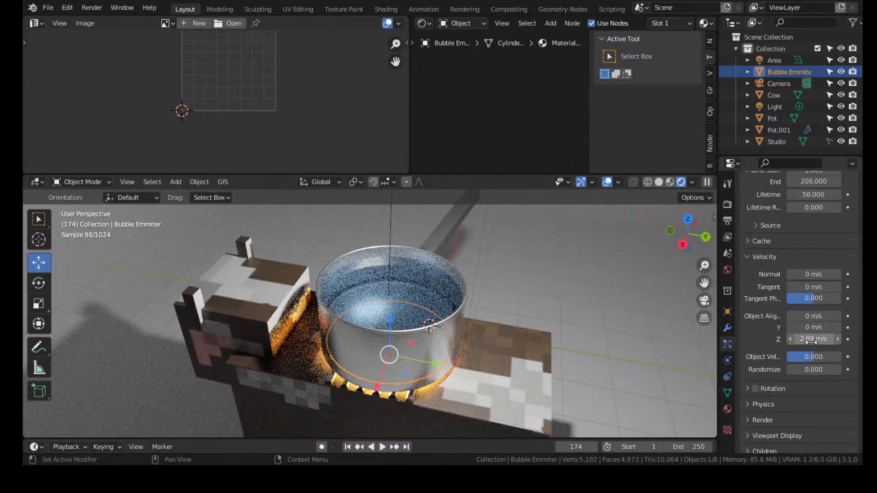
drag(817, 340, 802, 340)
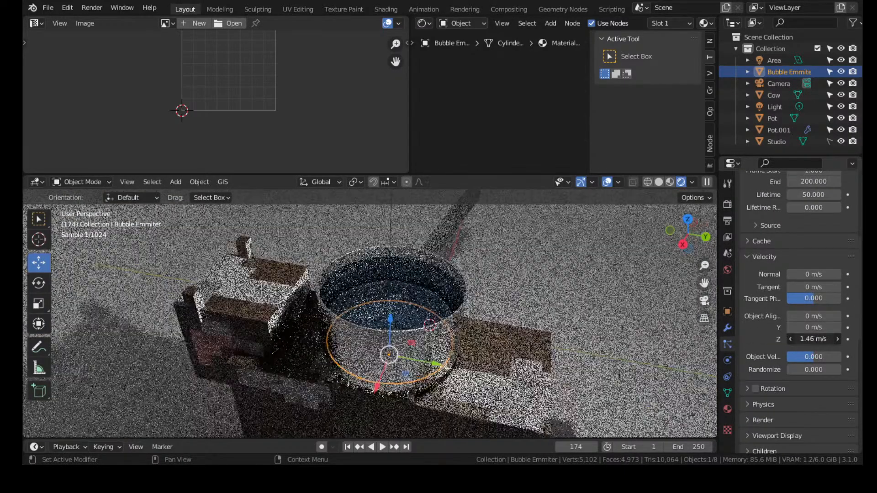
scroll(625, 292, up, 3)
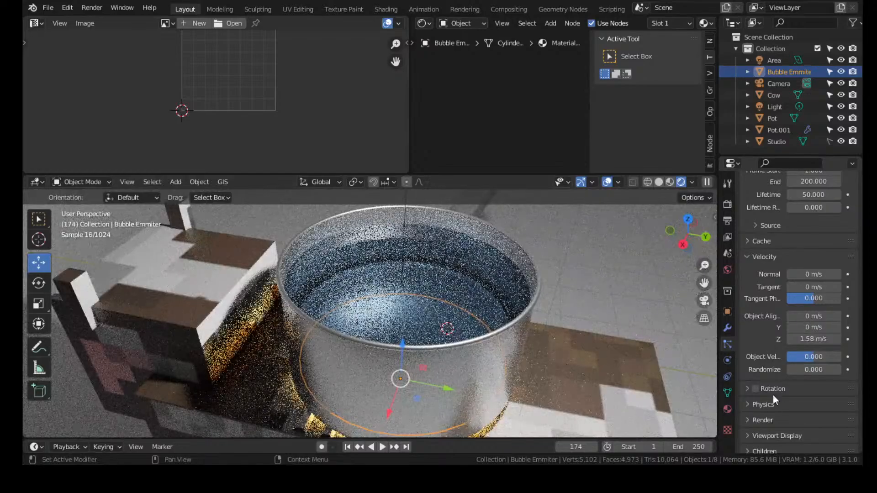
Set the particle render scale of the bubble emitter to 0.010
click(768, 419)
scroll(777, 371, down, 5)
drag(816, 313, 798, 313)
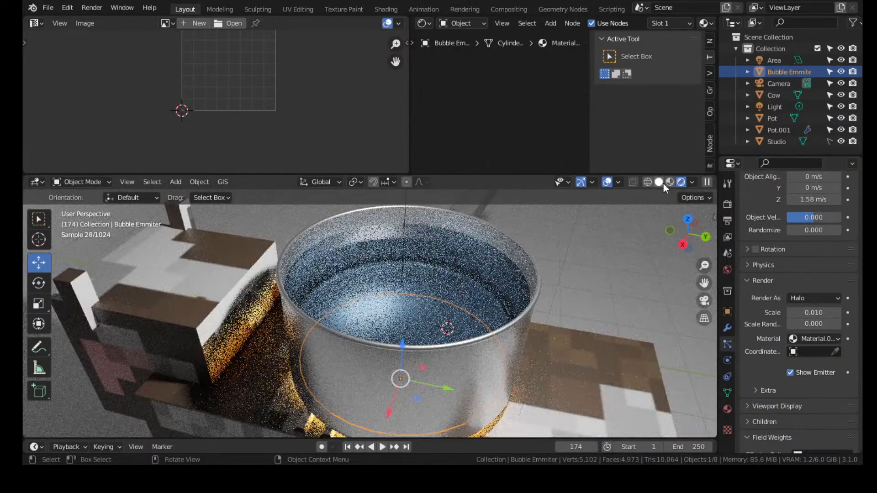
Hide the water object Pot.001 and play the animation to frame 235 to check the bubbles in rendered view
click(446, 290)
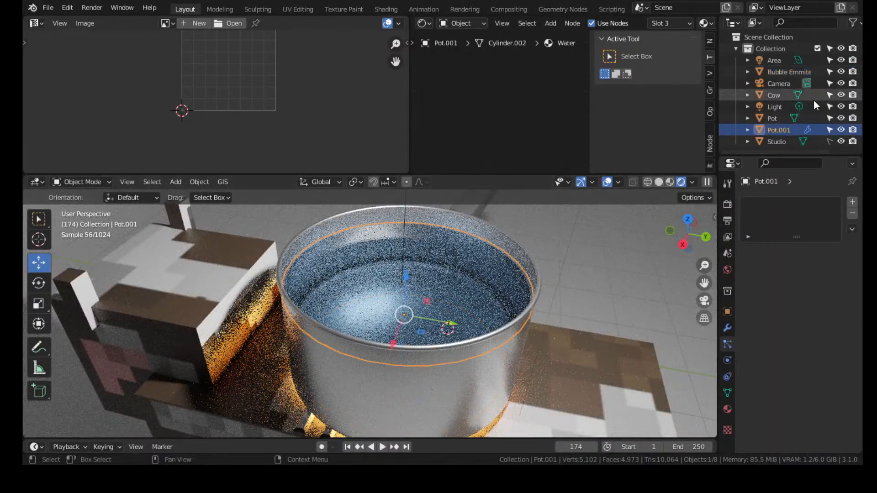
click(840, 130)
key(space)
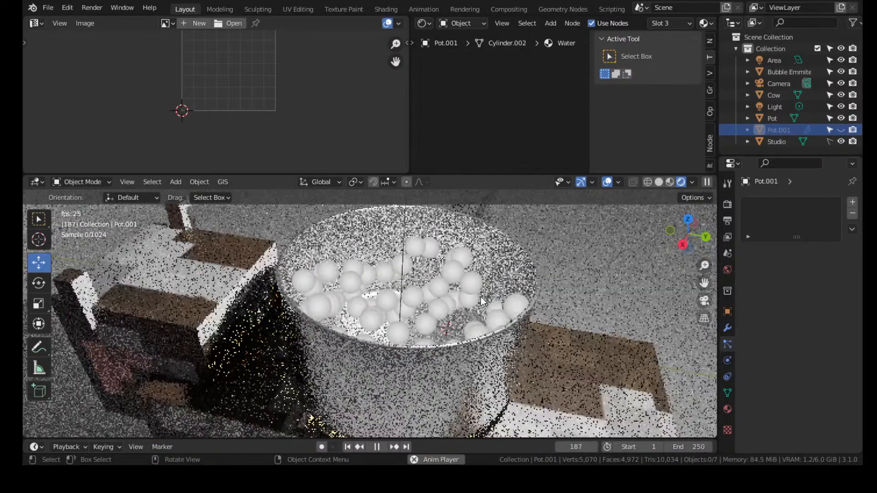
middle_drag(515, 303, 435, 360)
key(space)
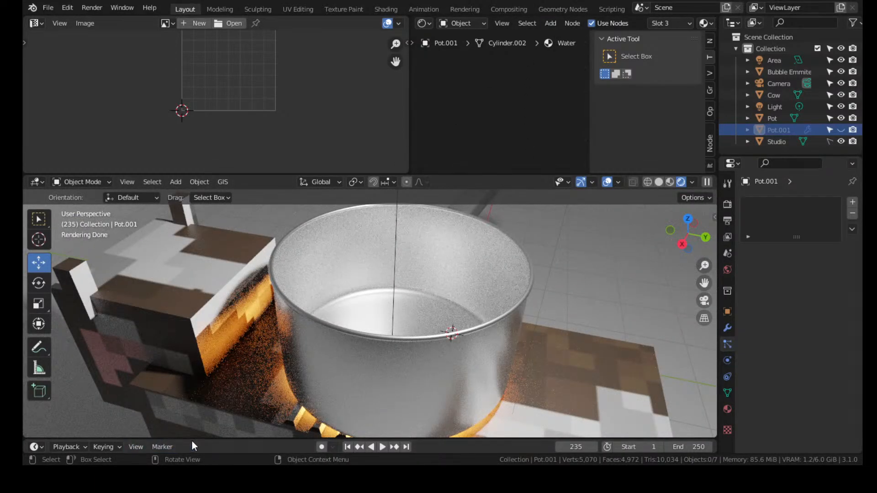
Enlarge the timeline and play the animation, toggling the water object Pot.001 to compare the bubbles with and without water
drag(196, 439, 201, 416)
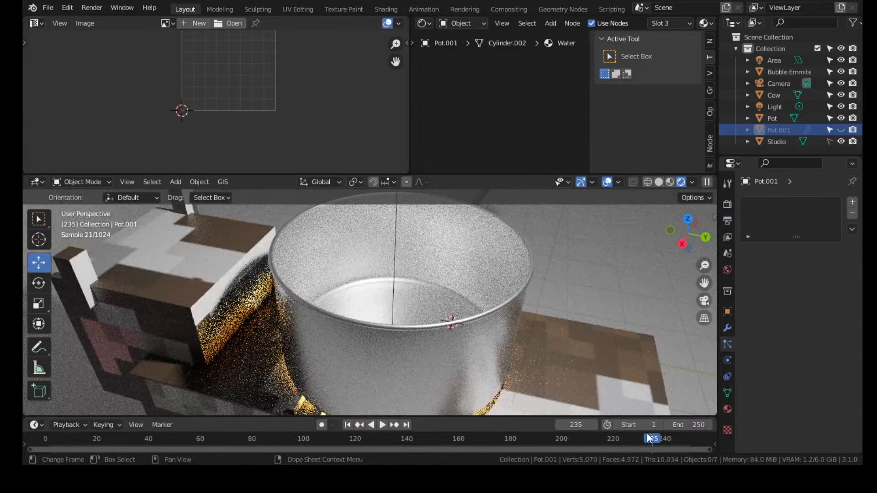
key(space)
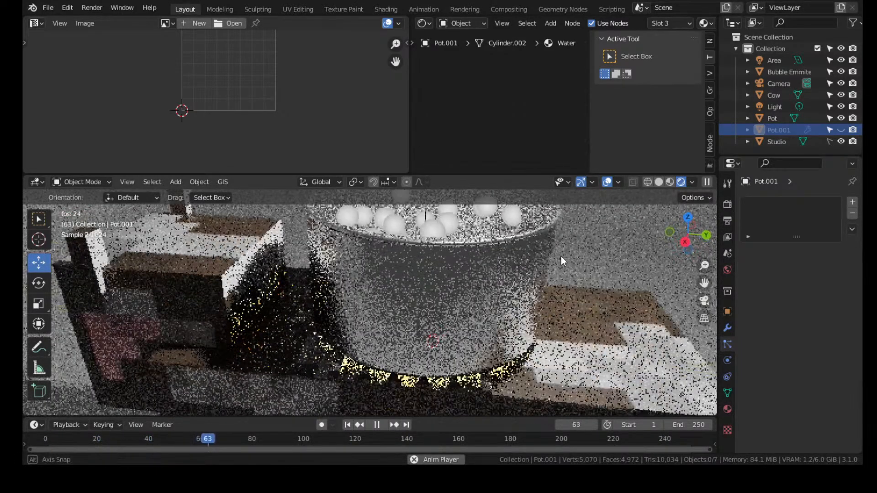
shift+middle_drag(676, 205, 589, 293)
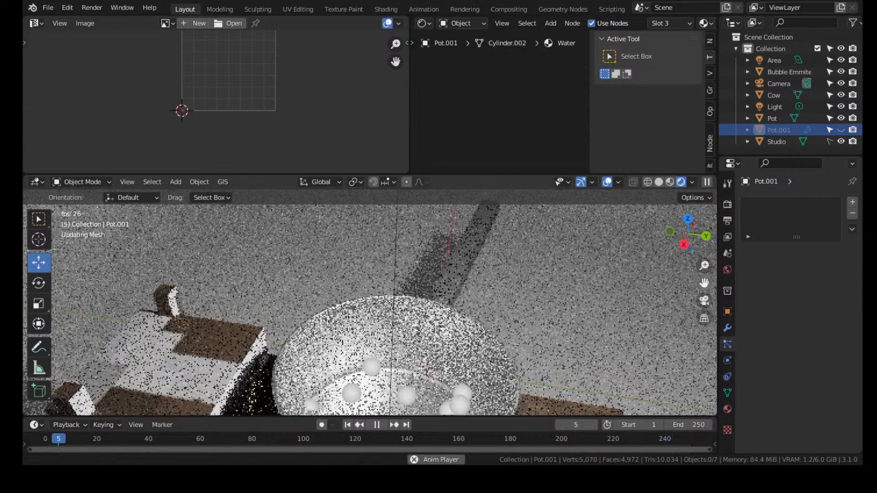
shift+middle_drag(606, 356, 617, 287)
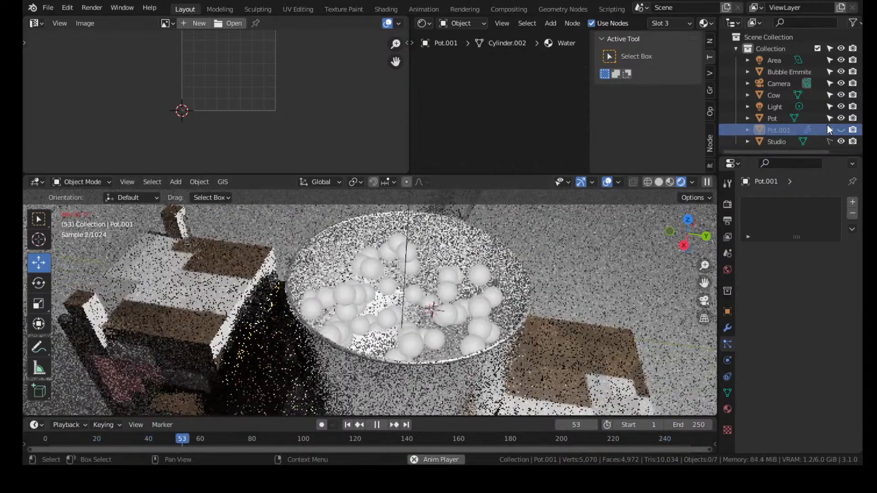
click(840, 130)
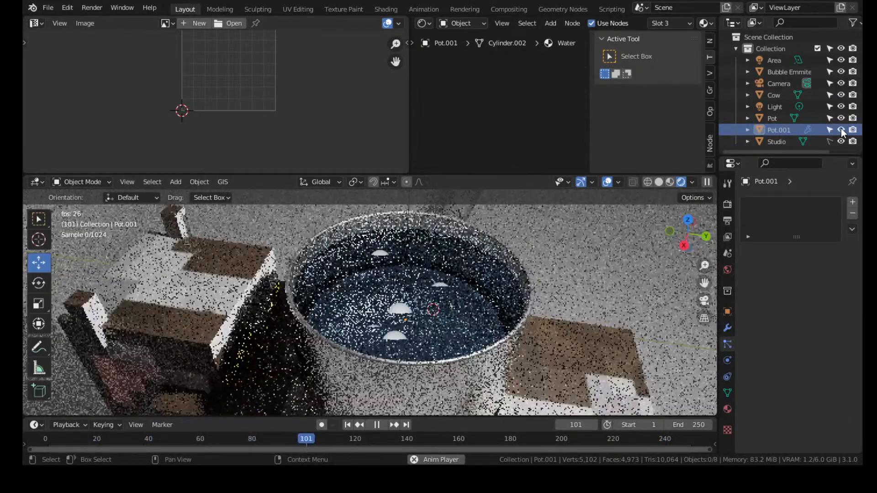
click(840, 130)
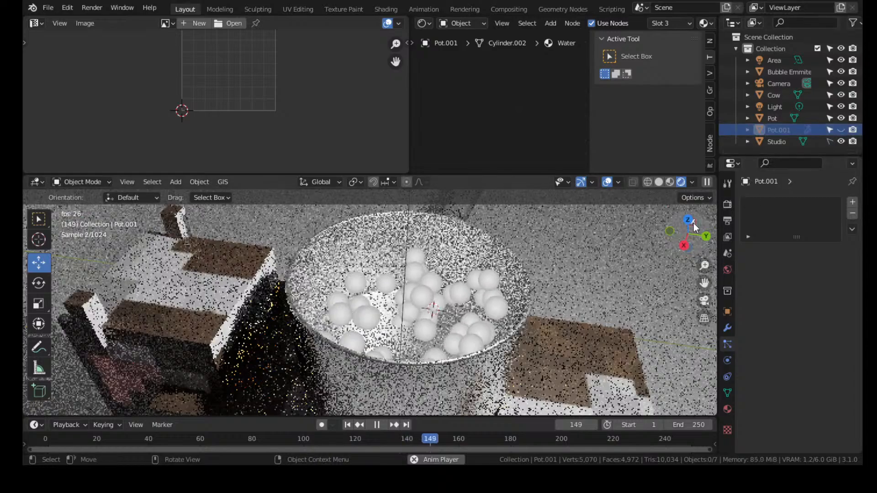
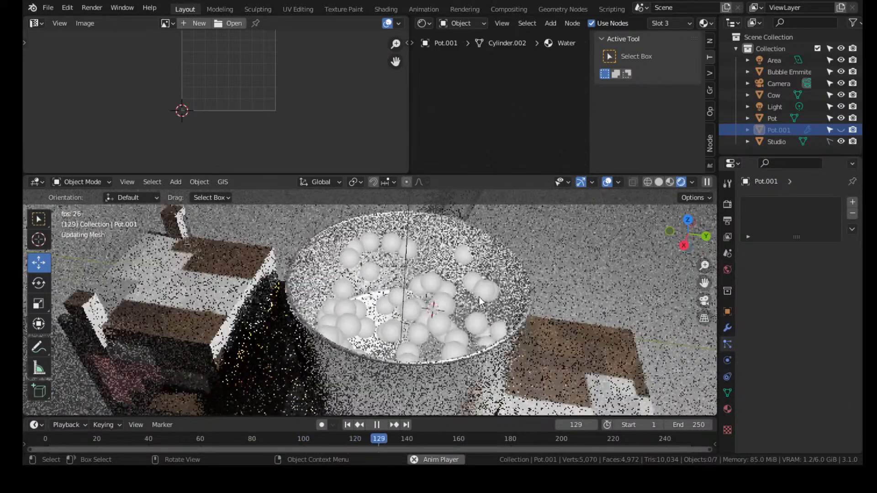
click(469, 319)
scroll(815, 334, down, 15)
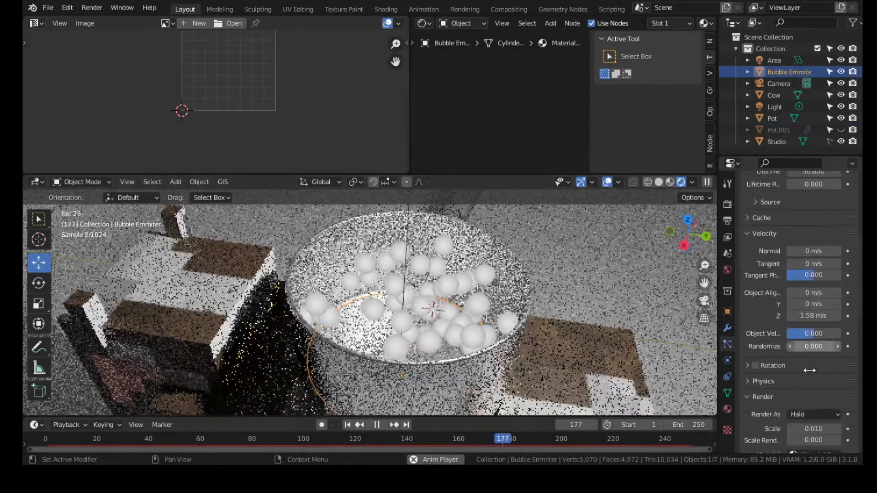
drag(814, 312, 846, 312)
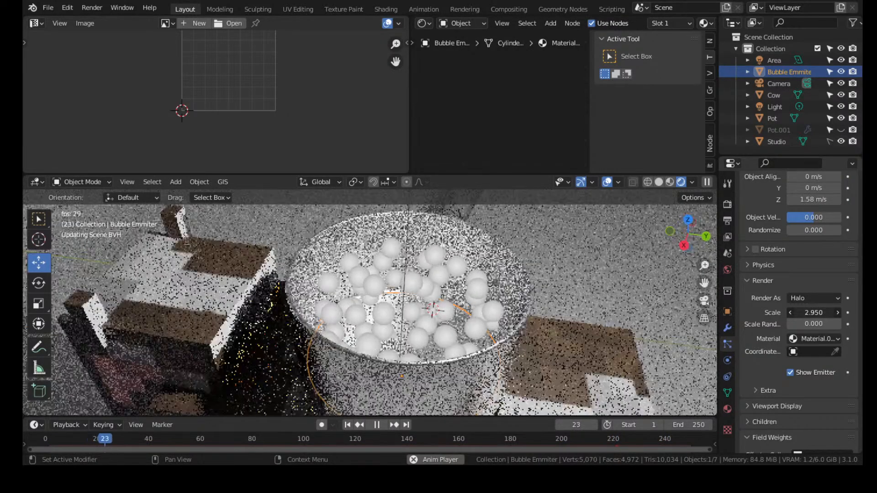
key(Escape)
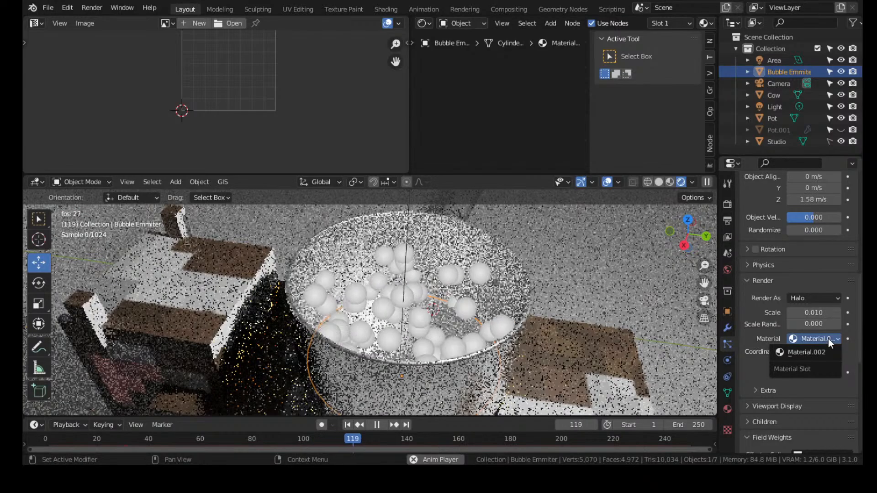
Add a UV sphere and move it about 10.08 m along the global Y axis, away from the cow and pot
scroll(457, 250, down, 6)
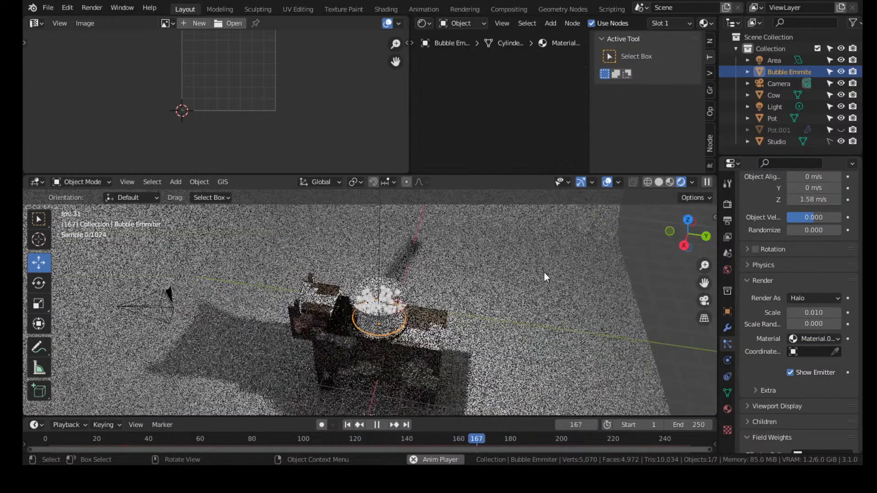
click(177, 182)
mouse_move(184, 195)
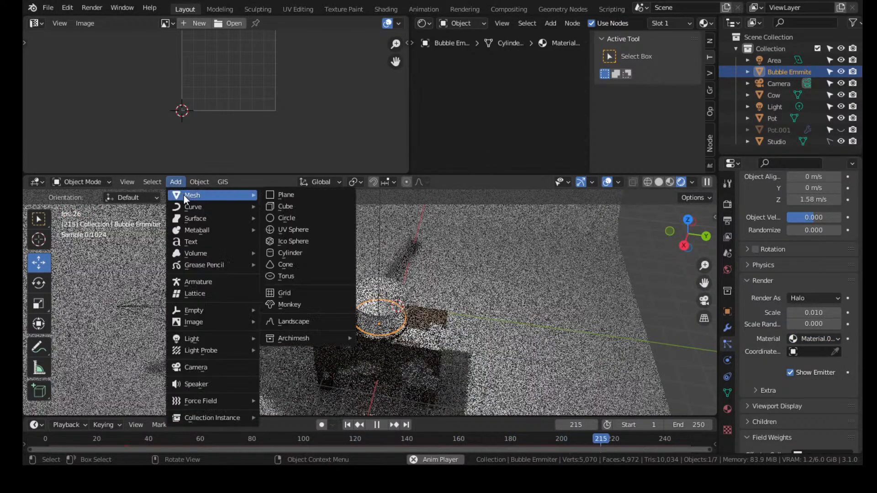
click(307, 229)
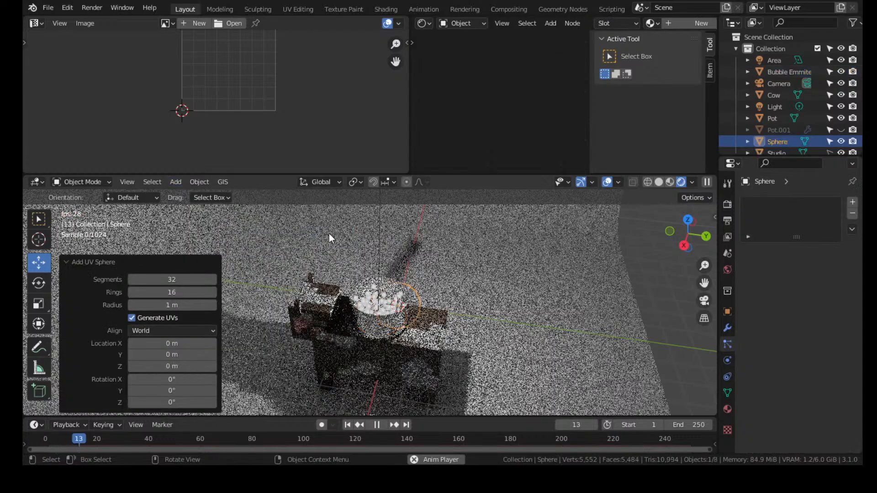
key(g)
key(x)
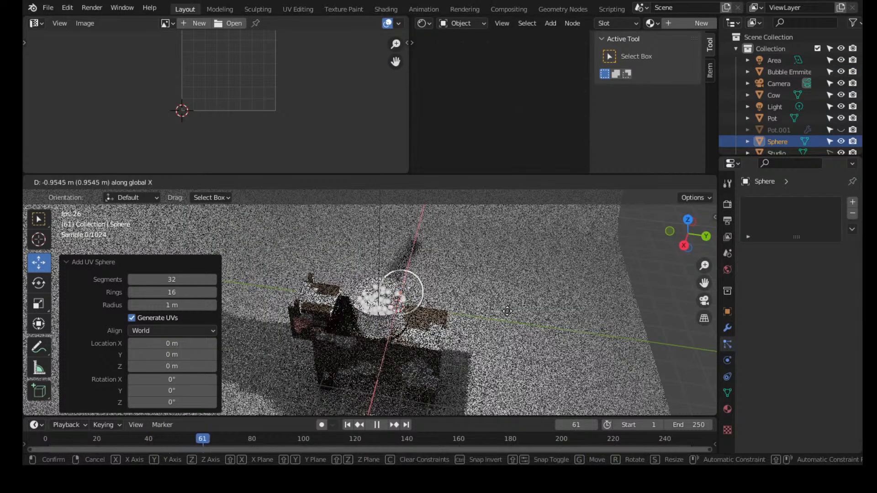
key(y)
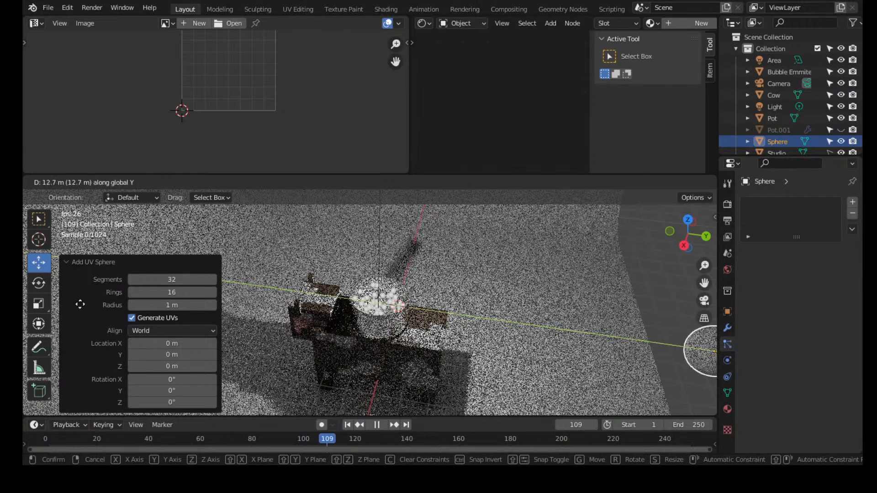
click(715, 306)
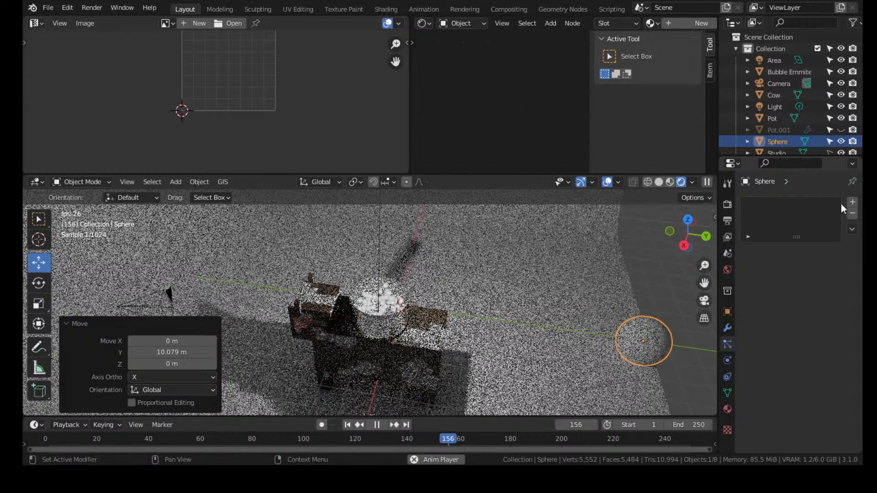
Give the sphere a new material named "Buuble", leaving the sphere without a particle system
click(853, 202)
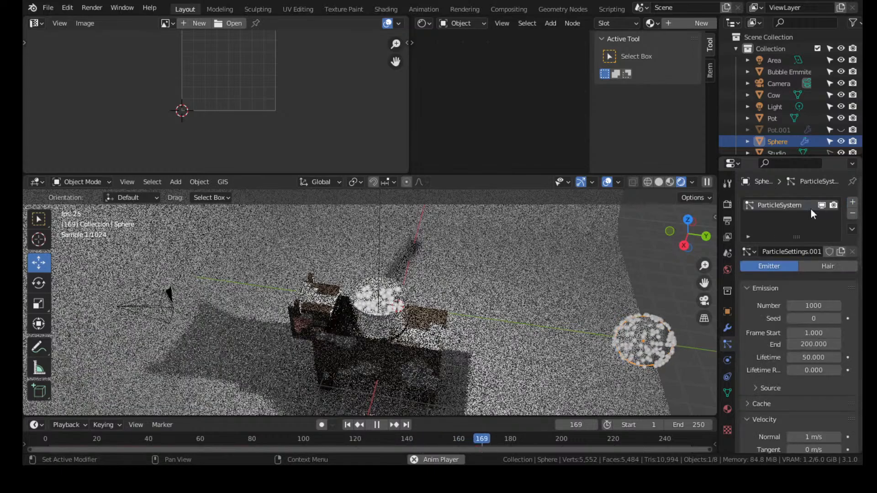
click(853, 214)
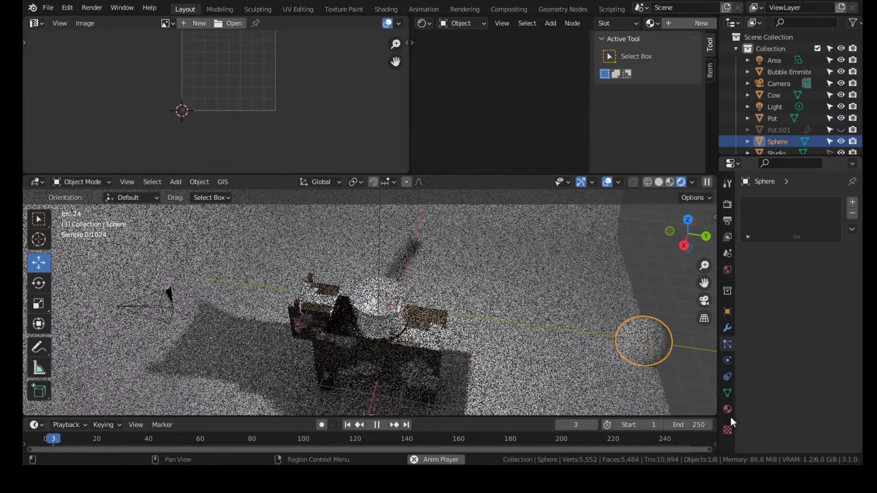
click(779, 252)
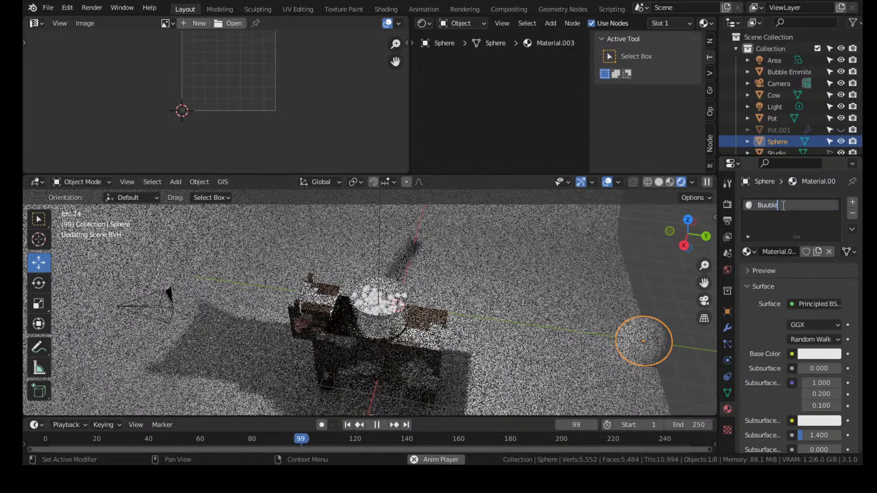
Set the Bubble Emmiter particle system to render its particles as Object
click(385, 307)
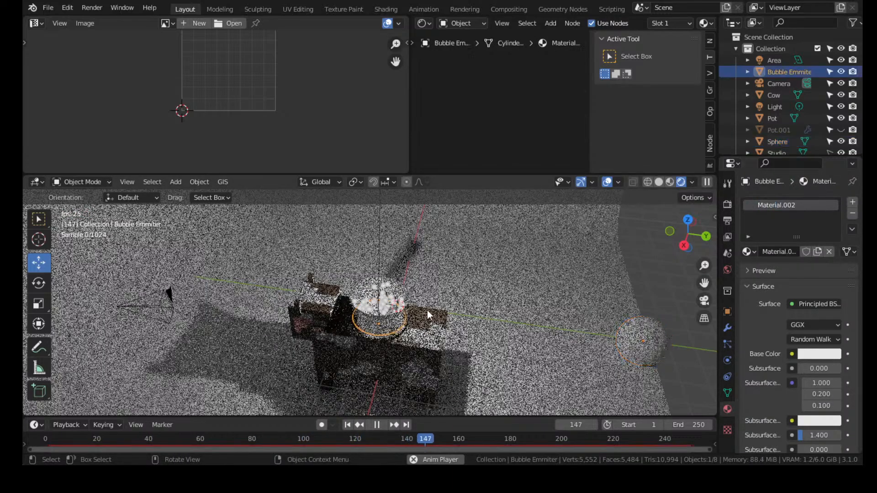
scroll(628, 342, up, 7)
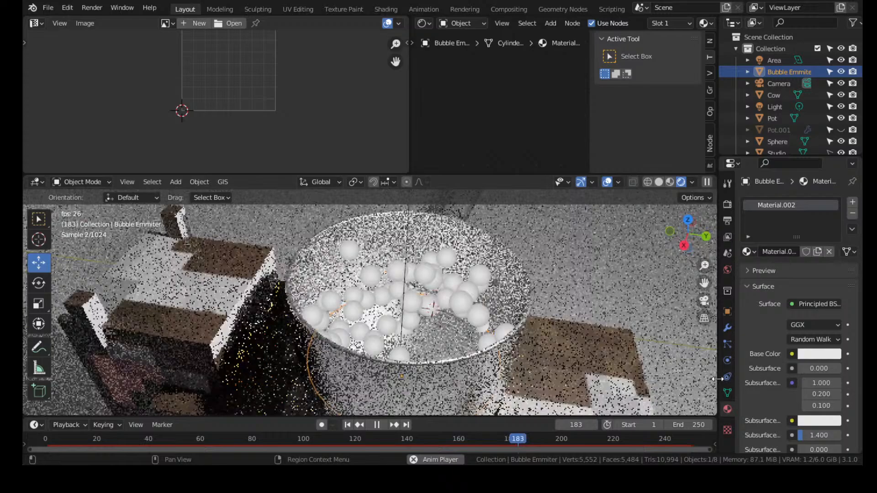
click(727, 342)
scroll(807, 326, down, 10)
click(818, 324)
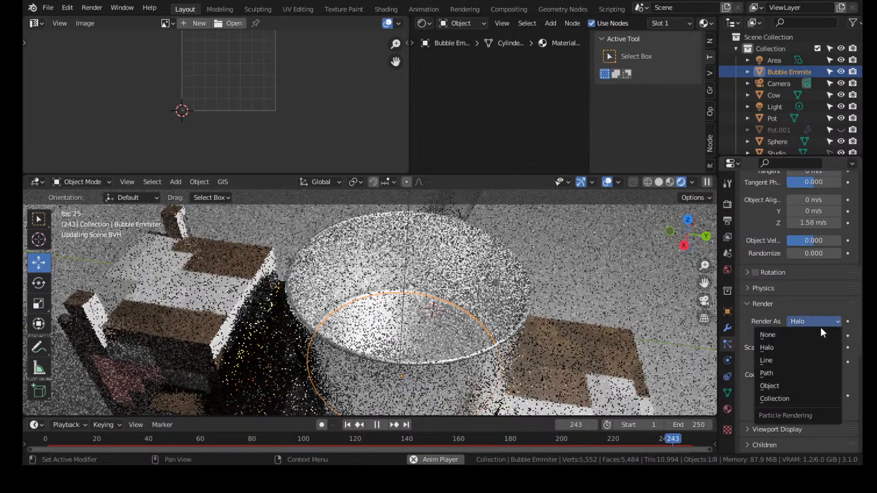
click(778, 383)
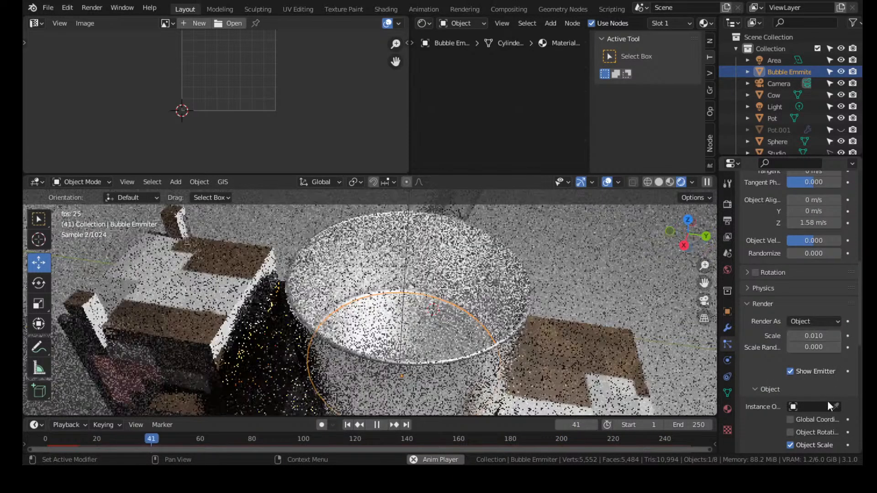
Stop the playback and assign the sphere as the instance object of the bubble particles
click(818, 406)
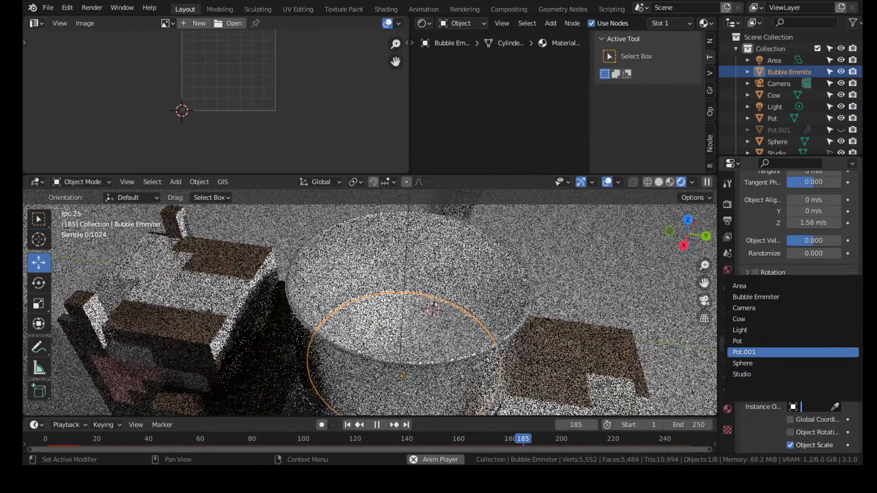
click(640, 296)
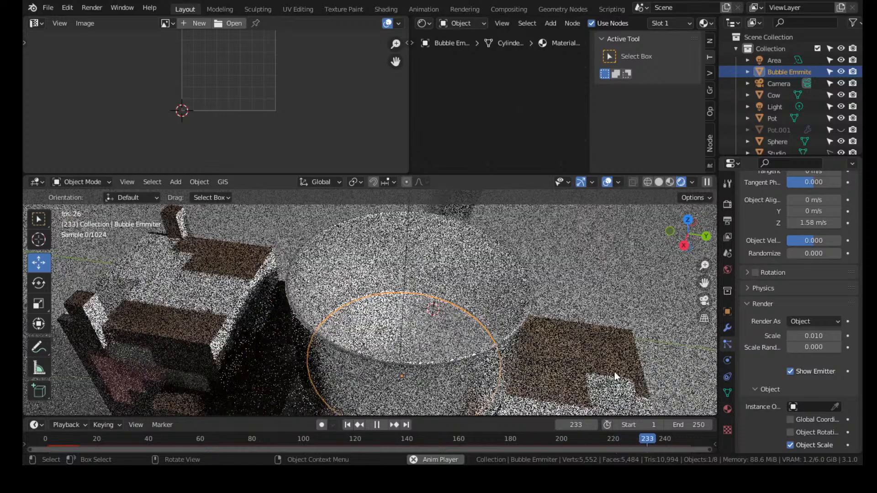
key(space)
scroll(619, 326, down, 8)
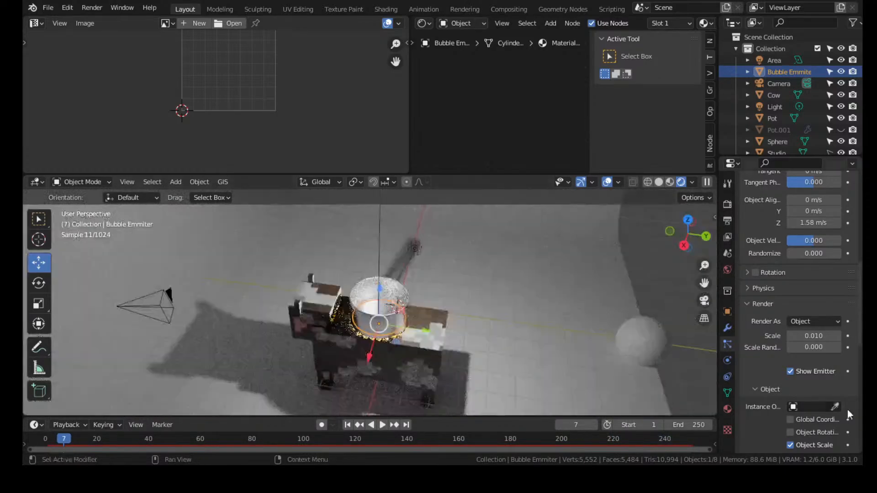
click(835, 407)
click(664, 336)
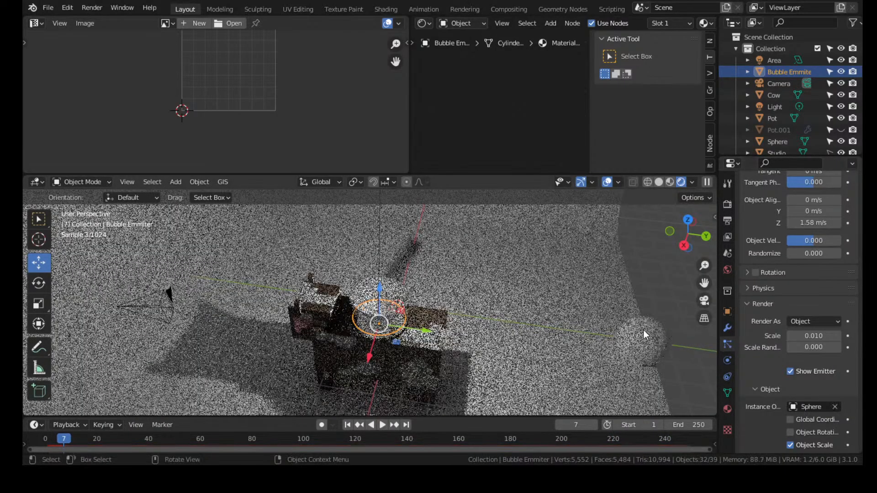
Set the bubble particles' render scale to 0.030 and play the animation to frame 35 to check their size
scroll(549, 283, up, 5)
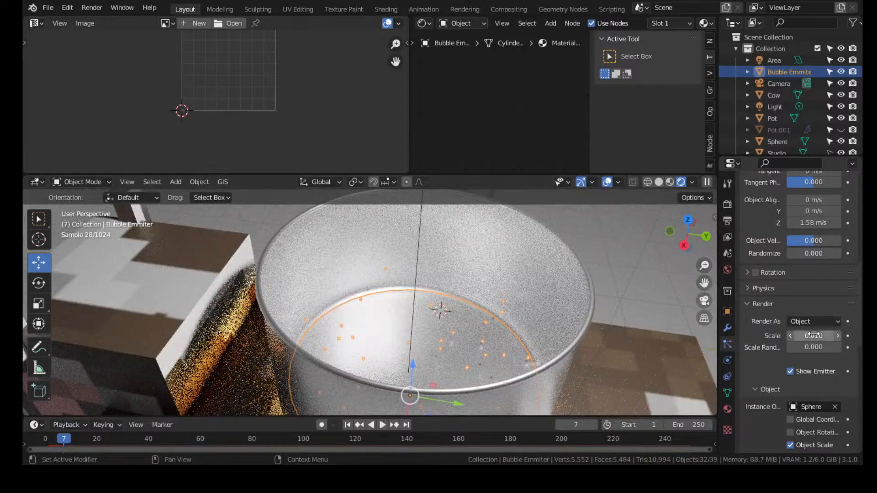
drag(813, 335, 823, 335)
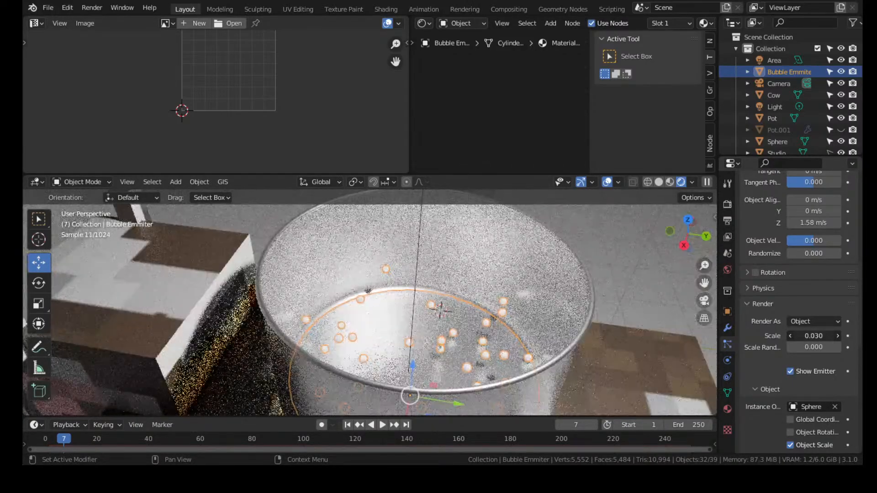
key(space)
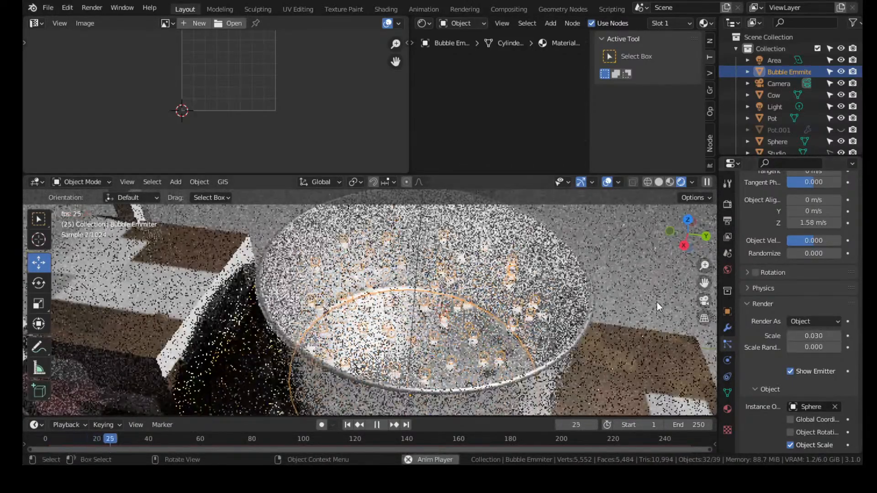
key(space)
scroll(656, 300, down, 3)
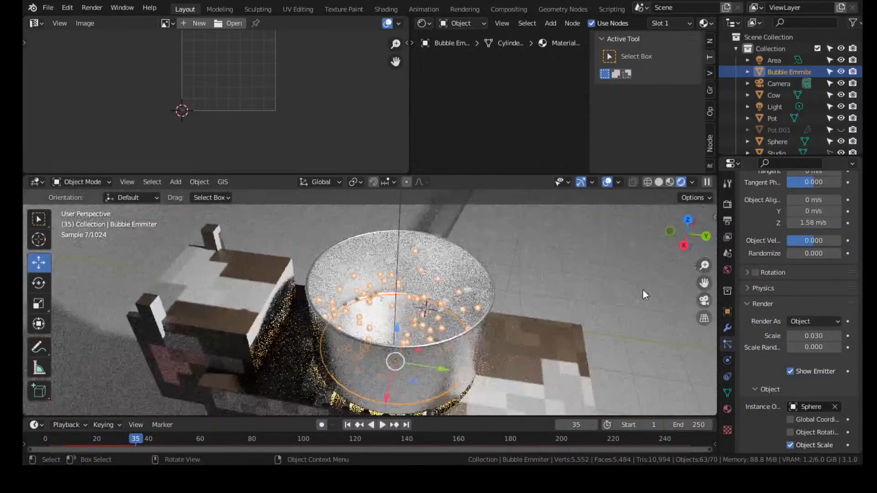
Unhide the water object Pot.001 and set the bubble particles' scale randomness to 1.000
click(842, 129)
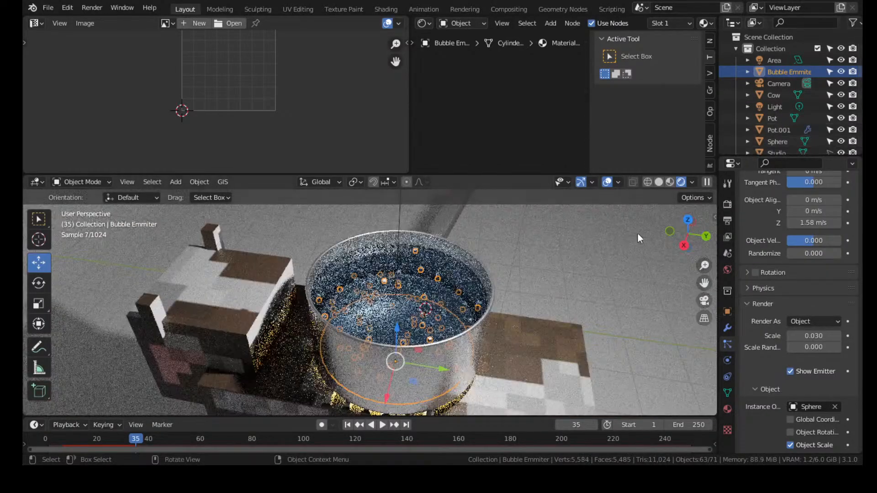
scroll(587, 289, up, 4)
scroll(592, 288, down, 9)
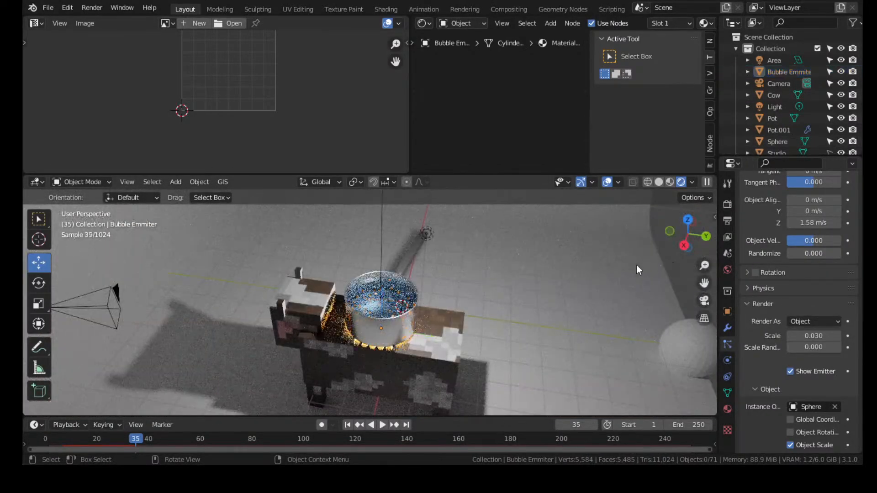
scroll(534, 281, up, 8)
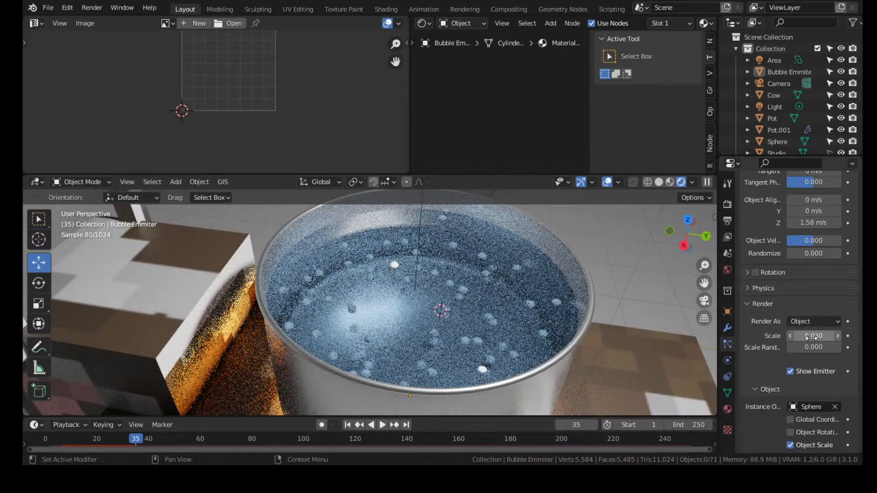
drag(788, 348, 841, 347)
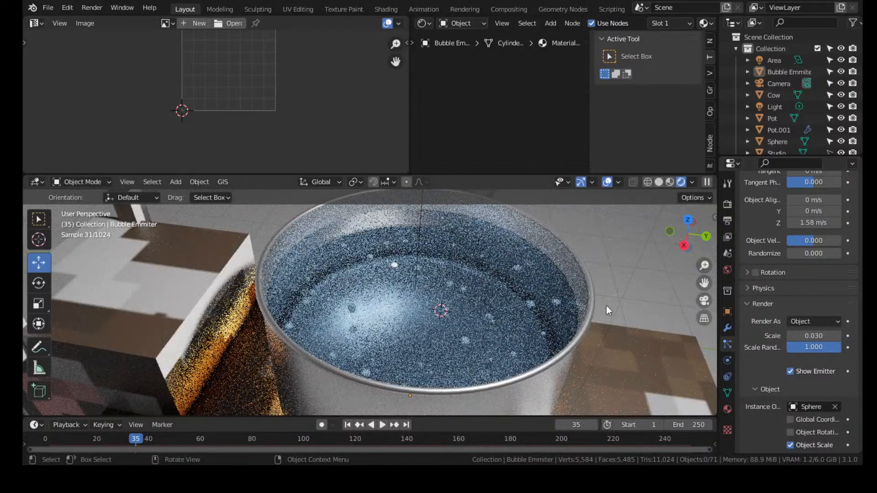
Select the sphere and set its Buuble material's alpha to 0.237 and roughness to 0.000
scroll(576, 295, down, 7)
click(688, 339)
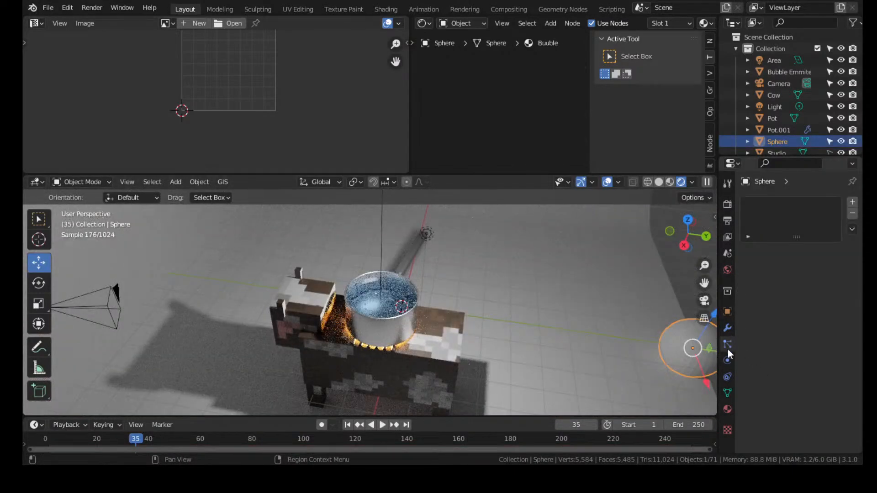
click(728, 409)
scroll(794, 315, down, 8)
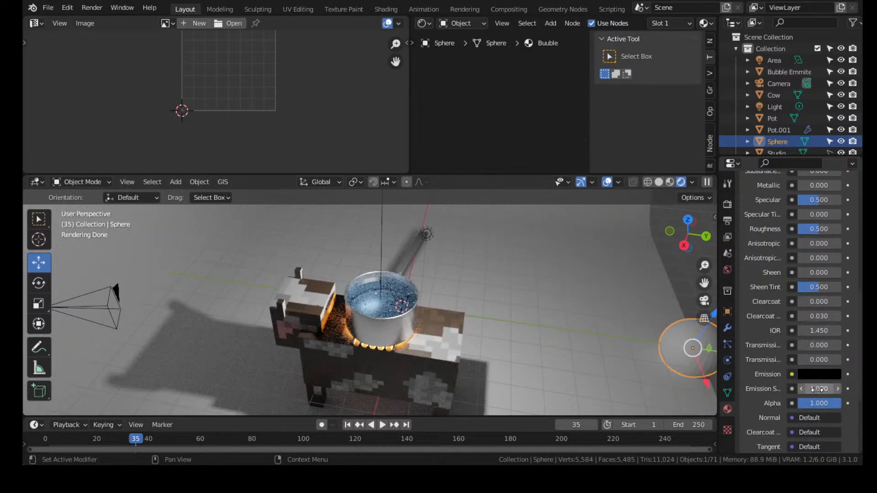
drag(830, 404, 796, 404)
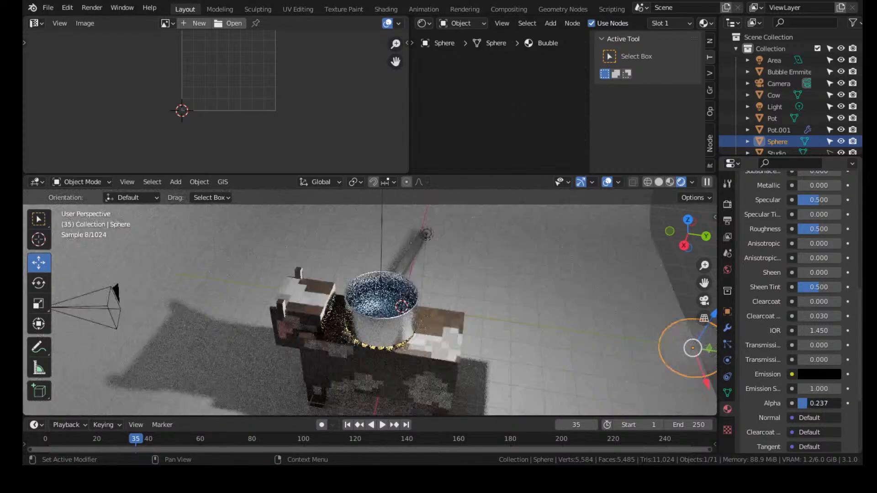
drag(821, 234, 746, 255)
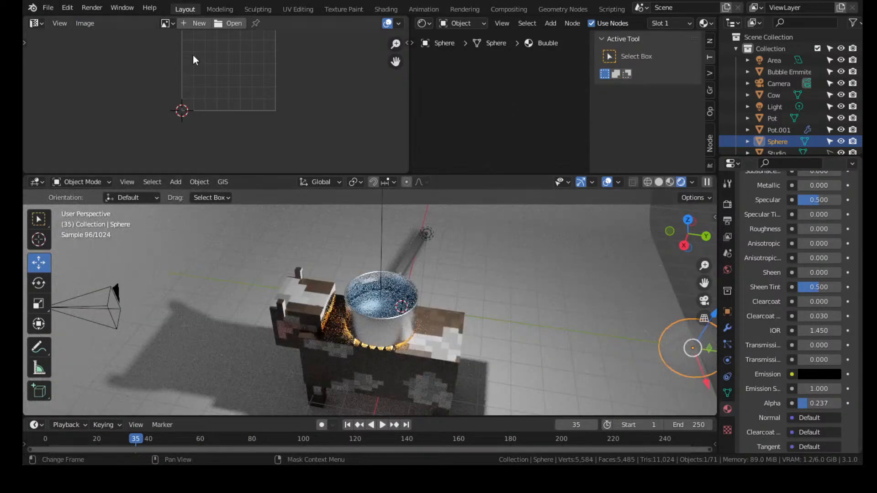
Enlarge the shader editor, then add a Layer Weight node and connect its Facing output to the Principled BSDF's Alpha
drag(412, 20, 262, 42)
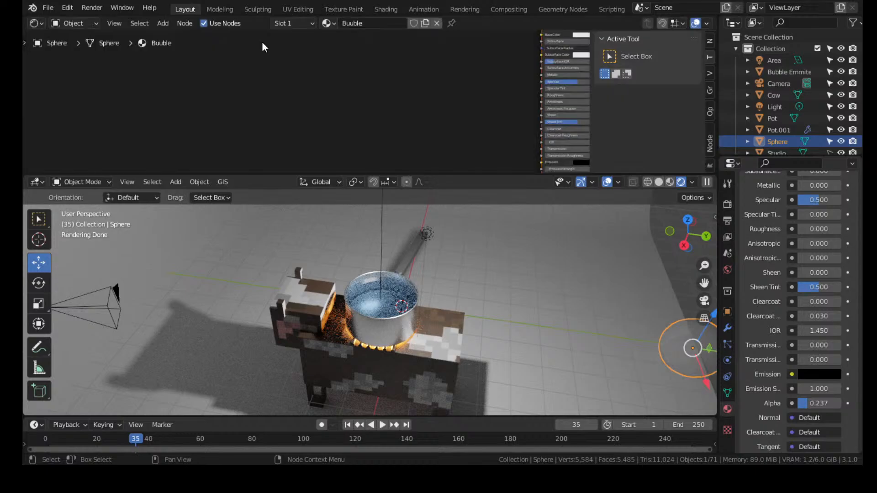
middle_drag(416, 85, 407, 64)
key(shift+a)
click(413, 64)
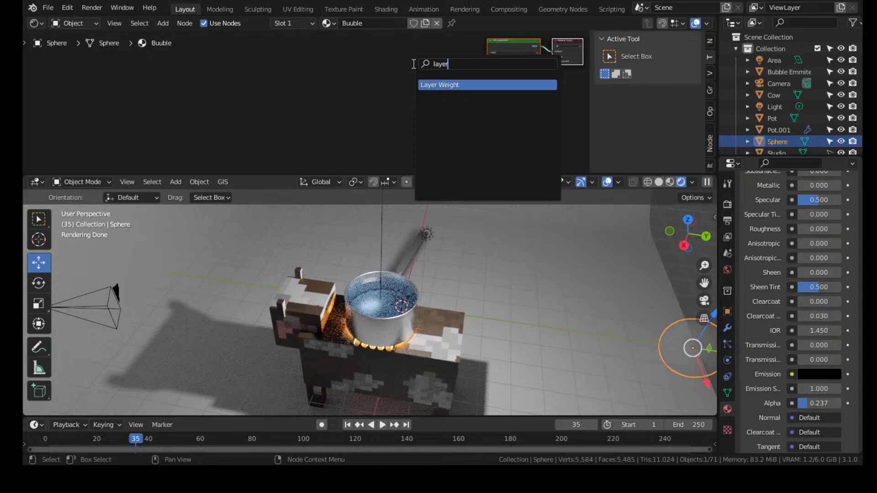
click(450, 84)
click(412, 160)
middle_drag(445, 149, 311, 90)
scroll(369, 70, up, 6)
scroll(380, 97, up, 4)
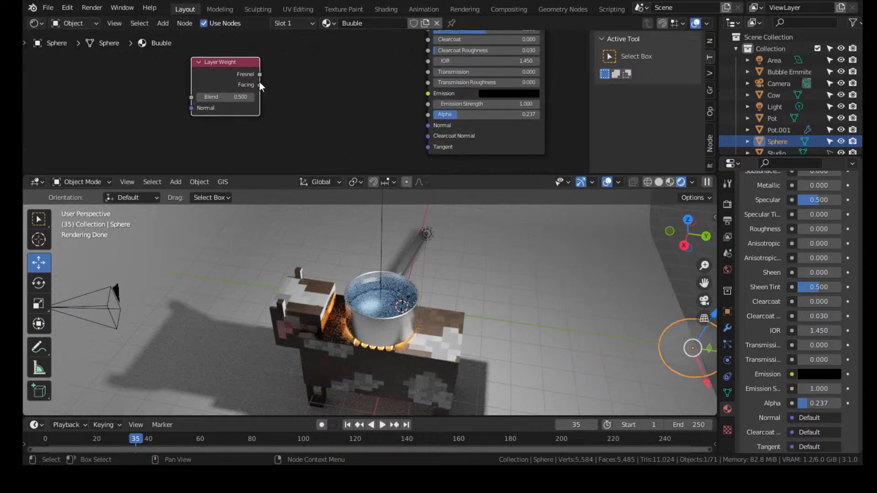
drag(260, 84, 430, 114)
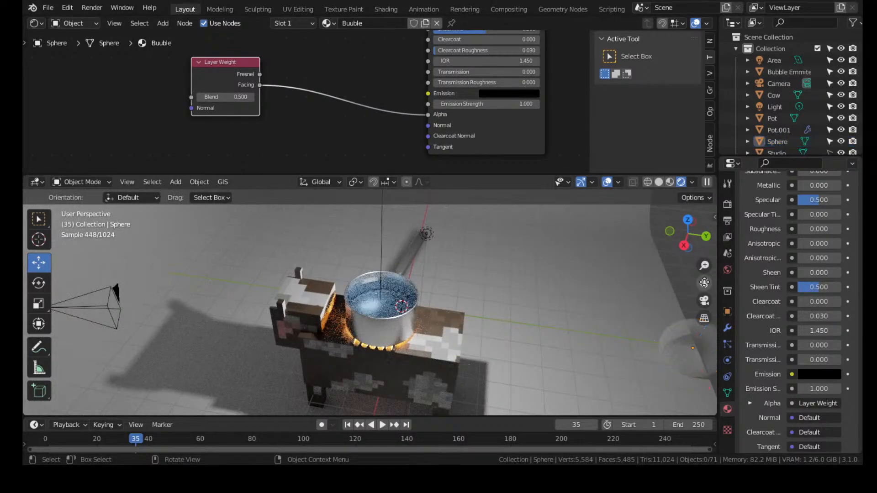
Shade the sphere smooth and set its material's roughness to 0.355
drag(704, 283, 473, 258)
scroll(654, 320, up, 5)
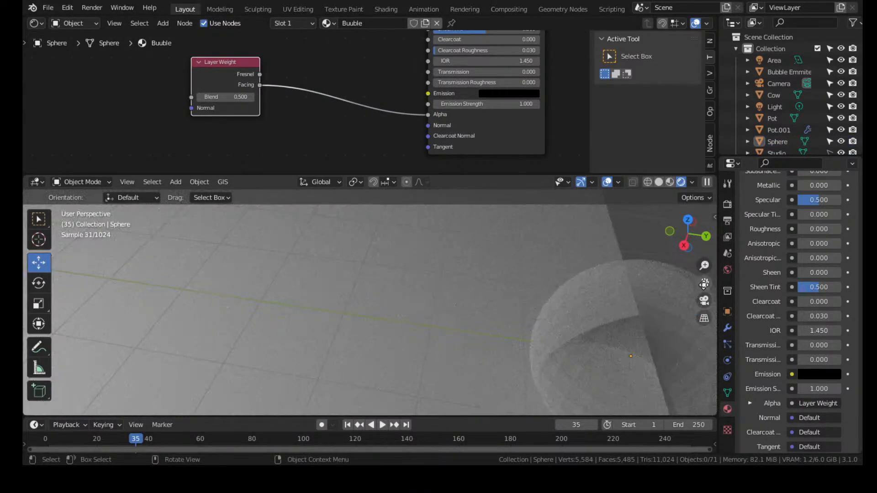
scroll(614, 308, down, 2)
click(613, 308)
right_click(613, 308)
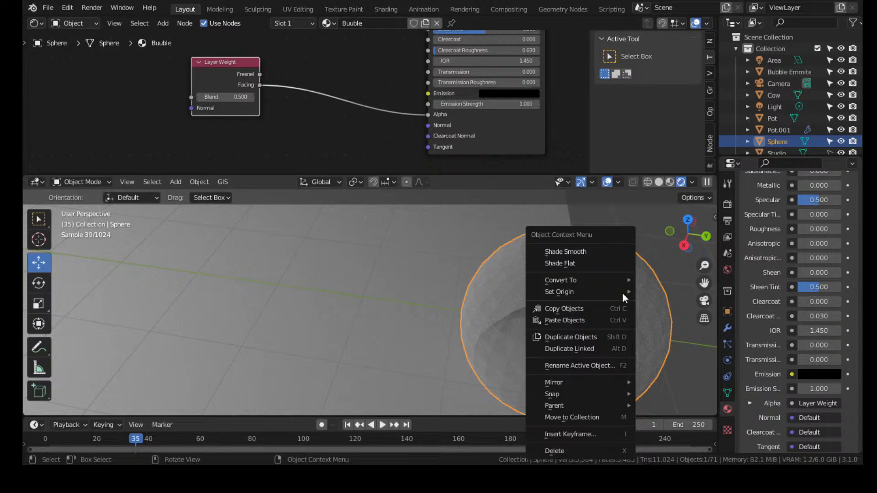
click(615, 255)
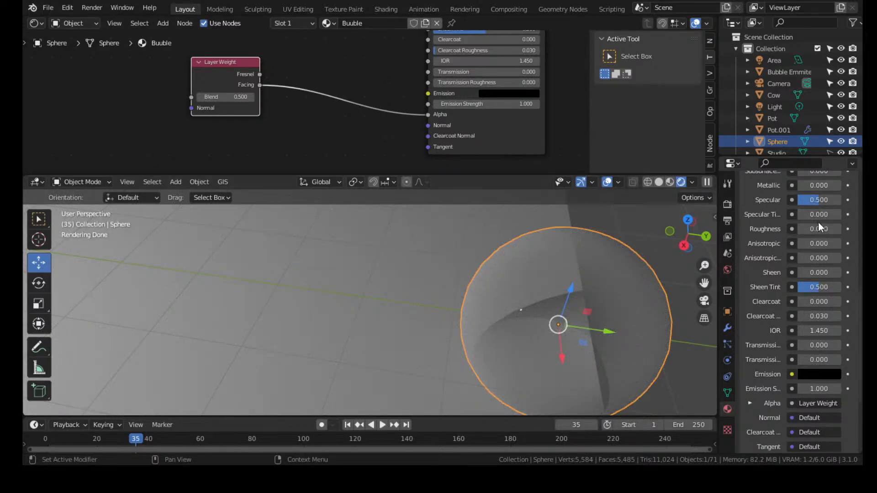
drag(801, 230, 814, 230)
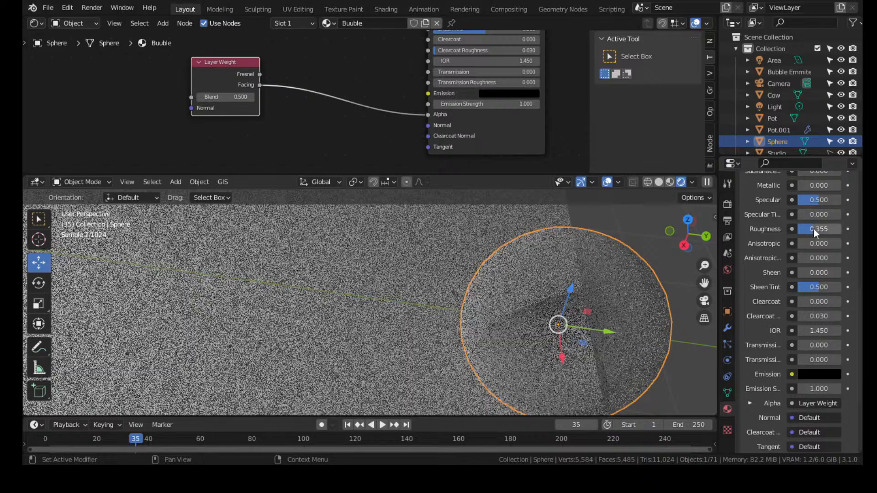
middle_drag(577, 313, 565, 281)
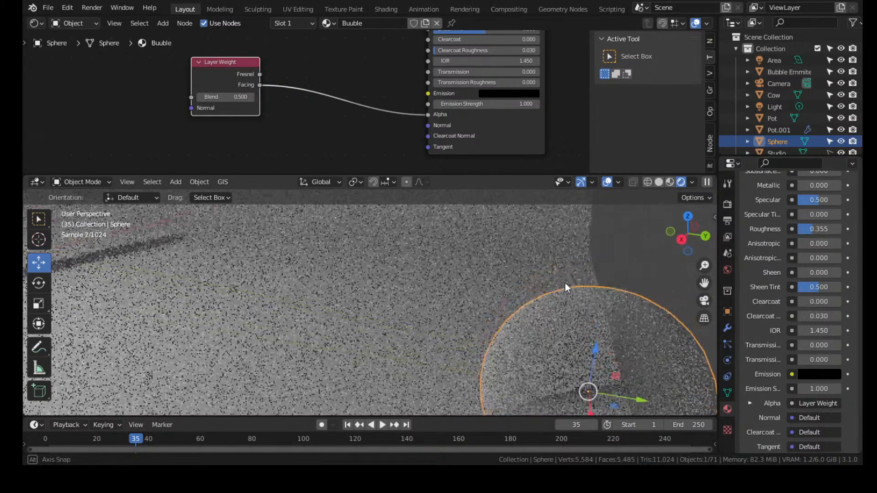
mouse_move(703, 284)
mouse_down()
mouse_move(667, 230)
mouse_move(704, 287)
mouse_up()
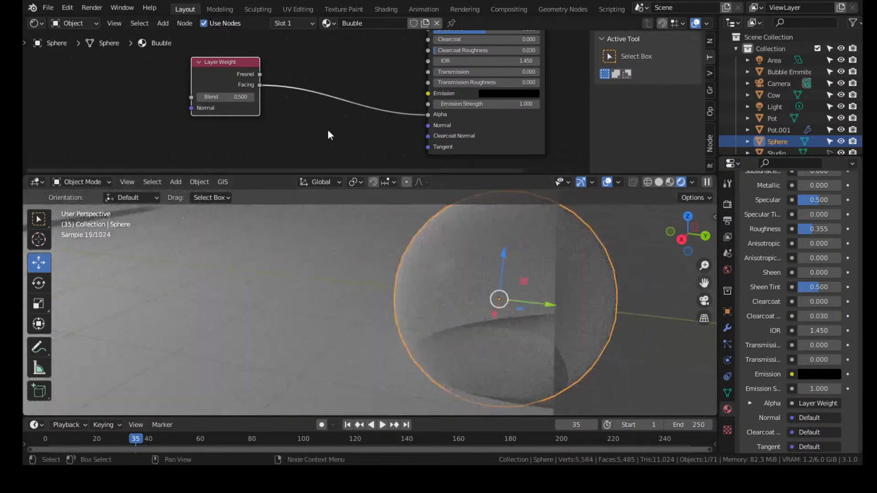
Insert a ColorRamp node between the Layer Weight's Facing output and the Principled BSDF's Alpha input
key(shift+a)
click(327, 129)
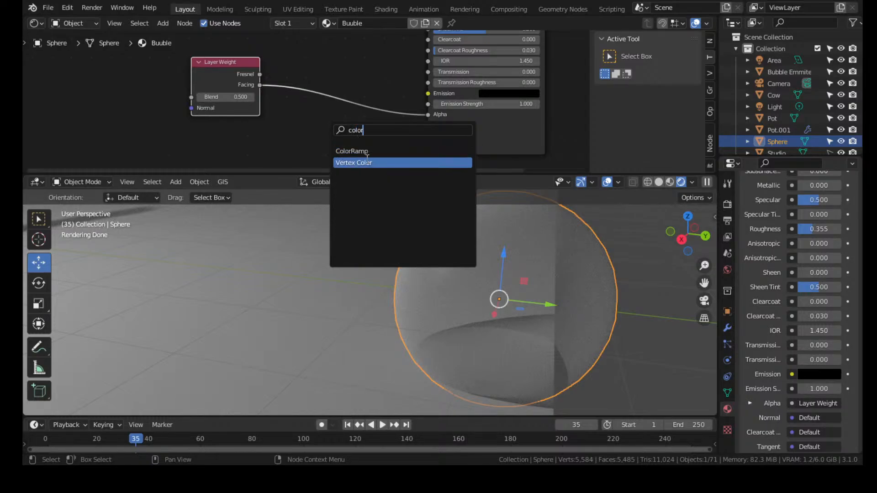
text(color)
key(Return)
click(327, 98)
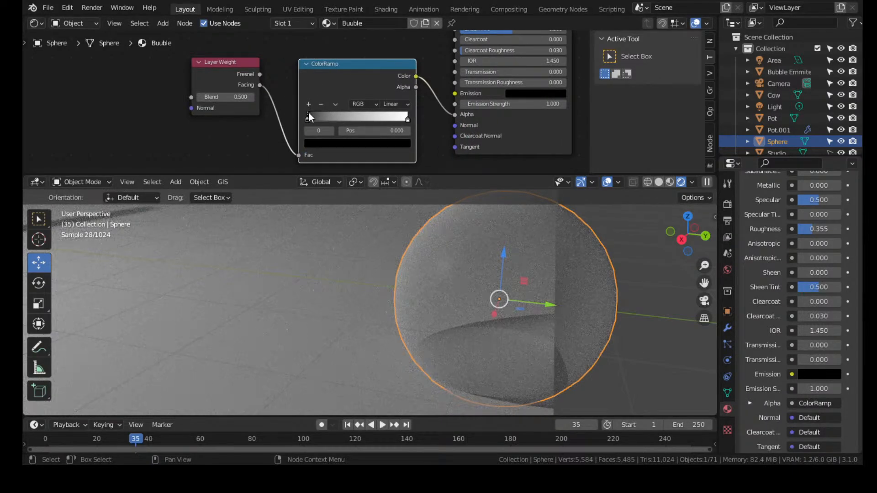
Move the ColorRamp's black stop to about 0.47 and check the sphere's transparency from another angle
drag(309, 114, 357, 120)
middle_drag(558, 284, 605, 256)
click(576, 289)
middle_drag(568, 297, 548, 270)
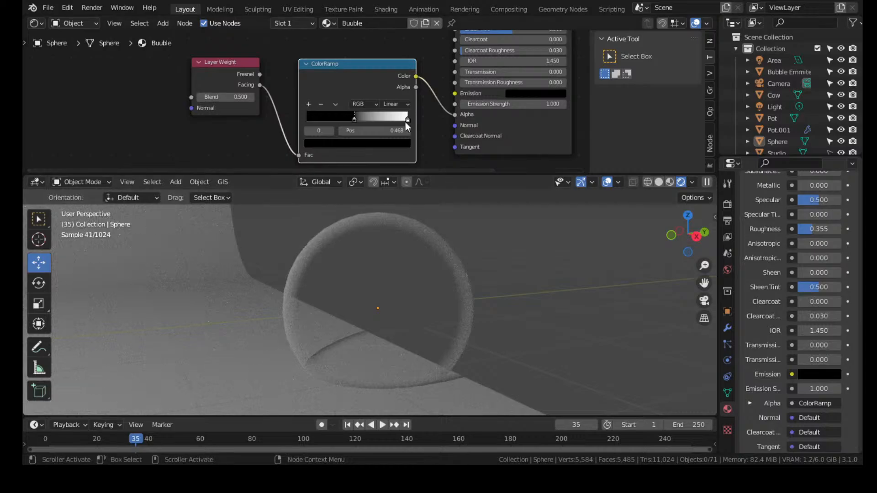
Try the ColorRamp's white stop at position 0.509 and inspect the bubble's rim
drag(405, 122, 354, 125)
middle_drag(439, 256, 516, 291)
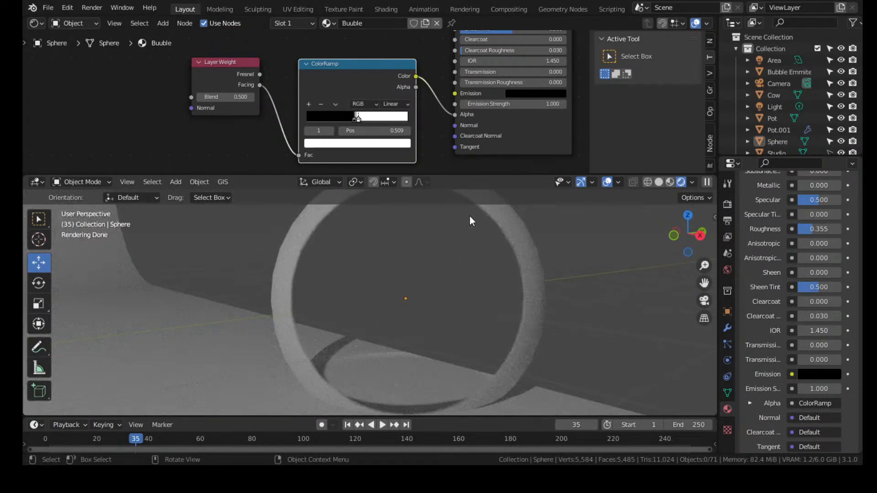
middle_drag(471, 218, 634, 283)
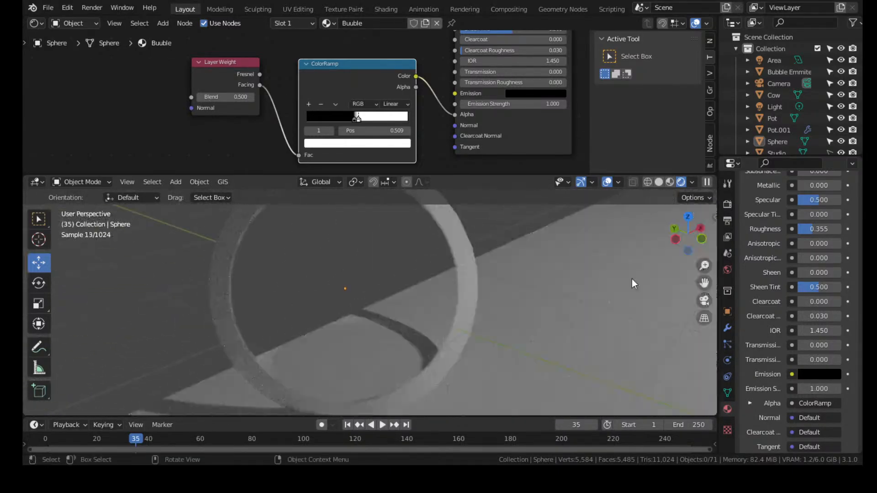
Darken the ColorRamp's white stop to hex CECECE and move it to position 1.000
scroll(366, 121, up, 4)
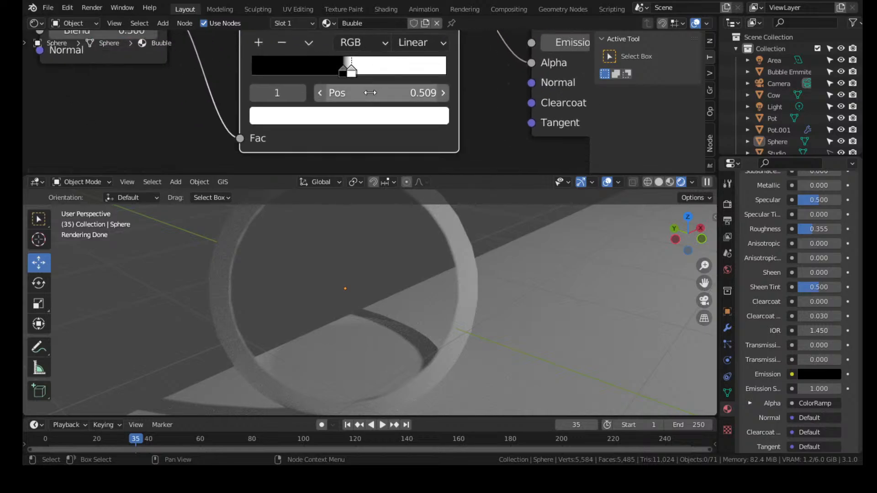
click(387, 120)
click(407, 162)
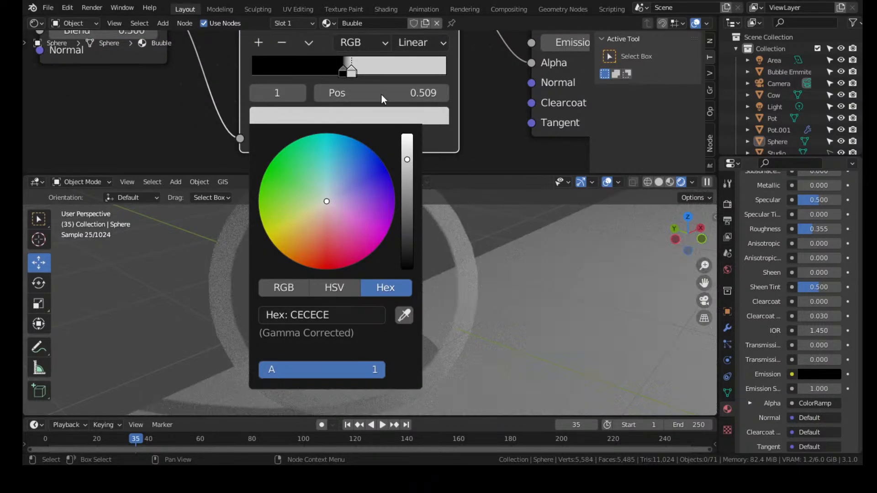
drag(352, 70, 469, 80)
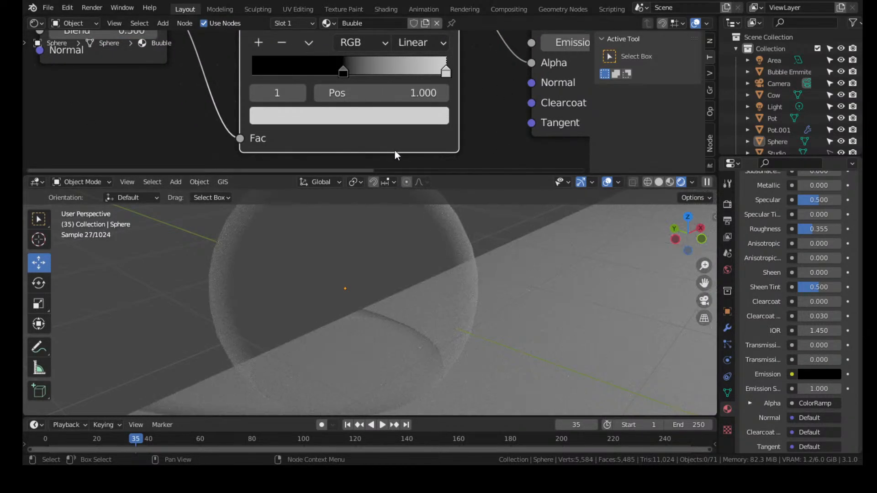
Reposition the Layer Weight and ColorRamp nodes and also connect the ramp's Color output to the Principled BSDF's Roughness
scroll(481, 76, down, 6)
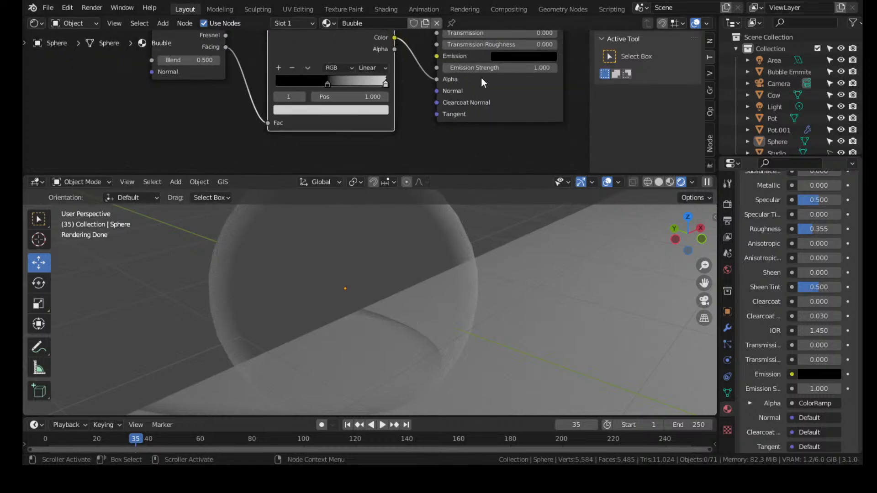
drag(330, 126, 334, 127)
drag(363, 126, 289, 87)
middle_drag(432, 50, 431, 70)
drag(336, 104, 440, 73)
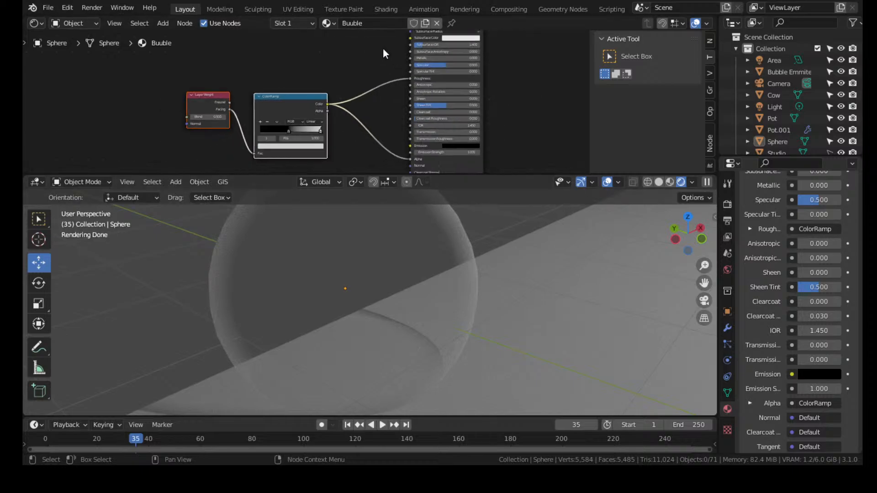
middle_drag(383, 48, 456, 98)
click(457, 96)
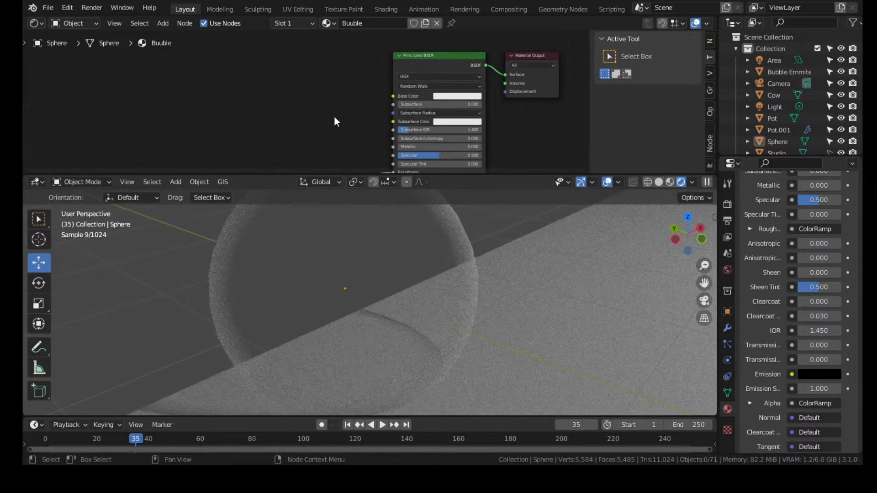
scroll(335, 116, down, 2)
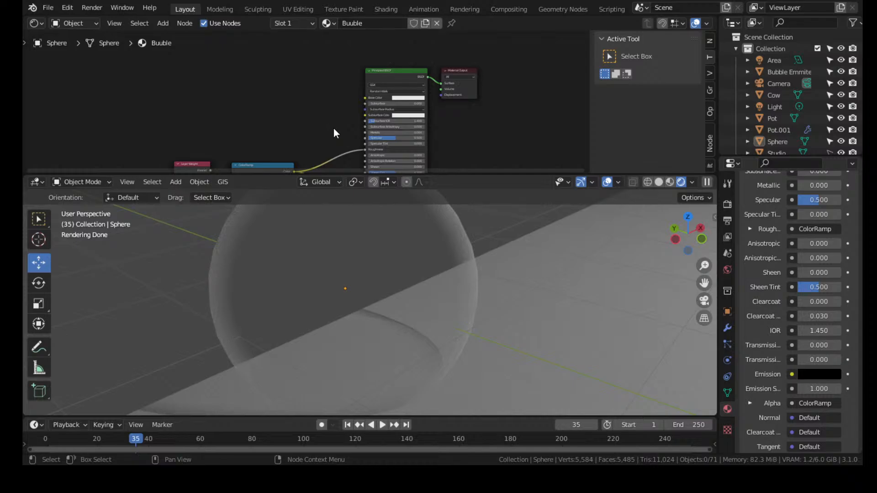
Return to the pot and play the animation to frame 49 to examine the bubbles in the water
scroll(569, 282, down, 5)
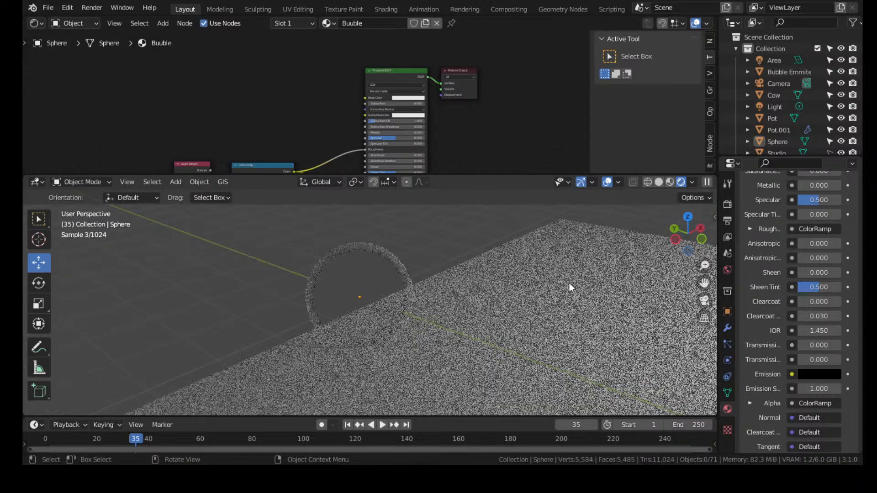
middle_drag(568, 281, 527, 312)
scroll(438, 290, down, 5)
scroll(527, 312, up, 4)
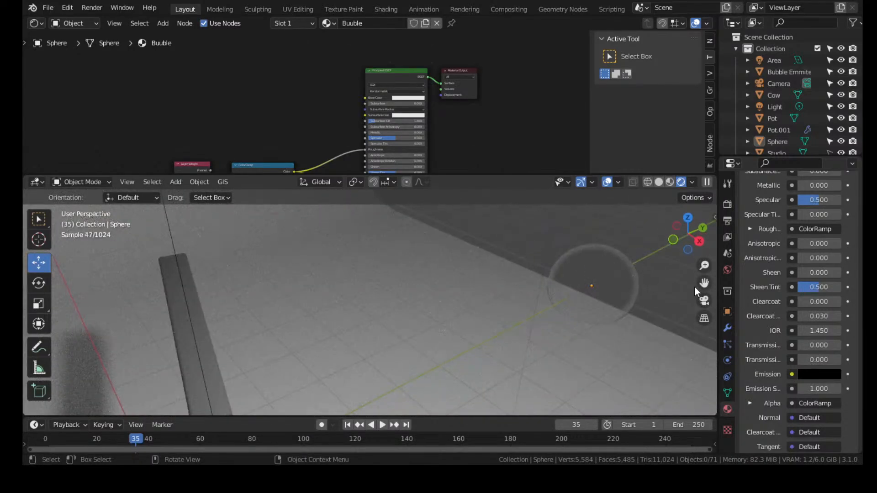
mouse_move(703, 284)
mouse_down()
mouse_move(749, 156)
mouse_move(731, 238)
mouse_move(704, 260)
mouse_move(699, 284)
mouse_up()
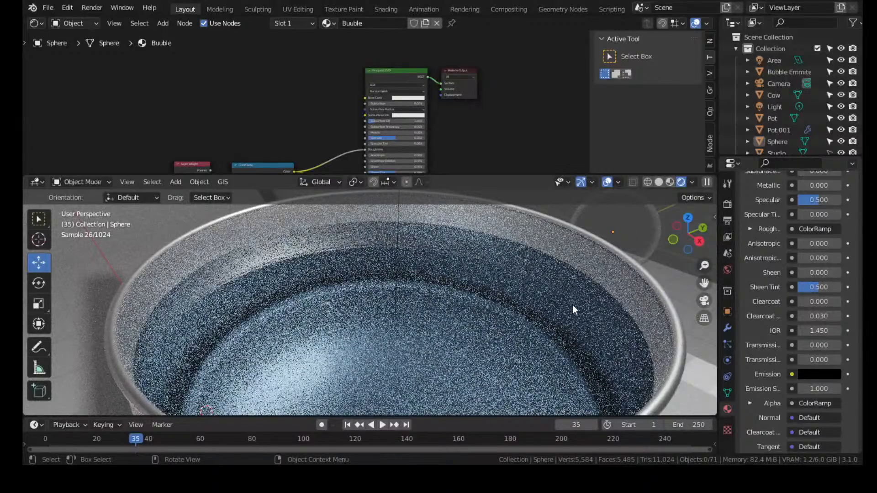
click(658, 240)
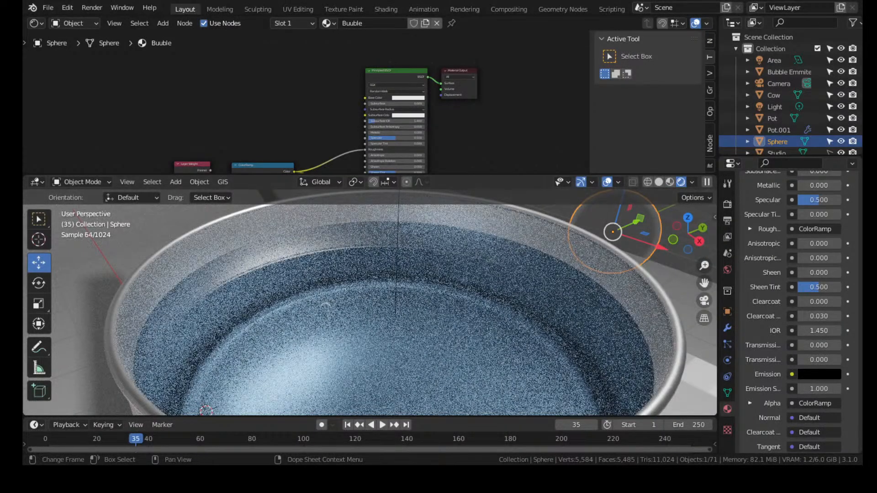
key(space)
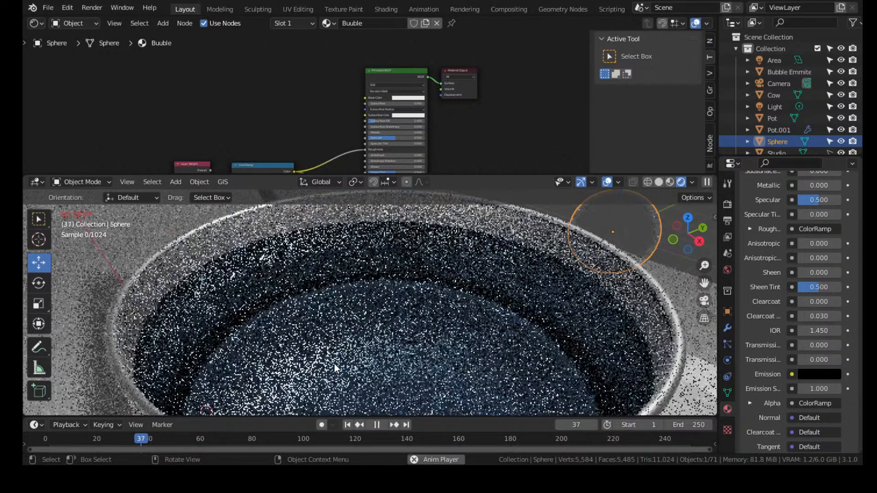
key(space)
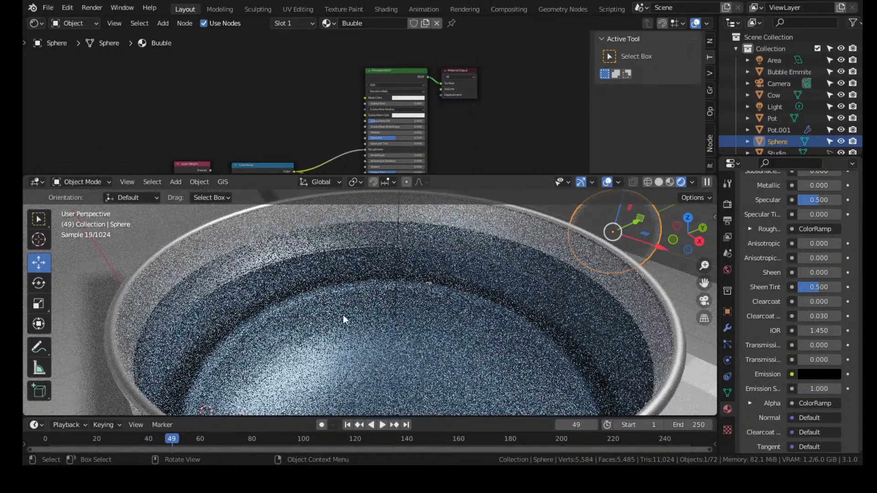
Move the ColorRamp's light grey stop to position 0.623
scroll(402, 92, up, 5)
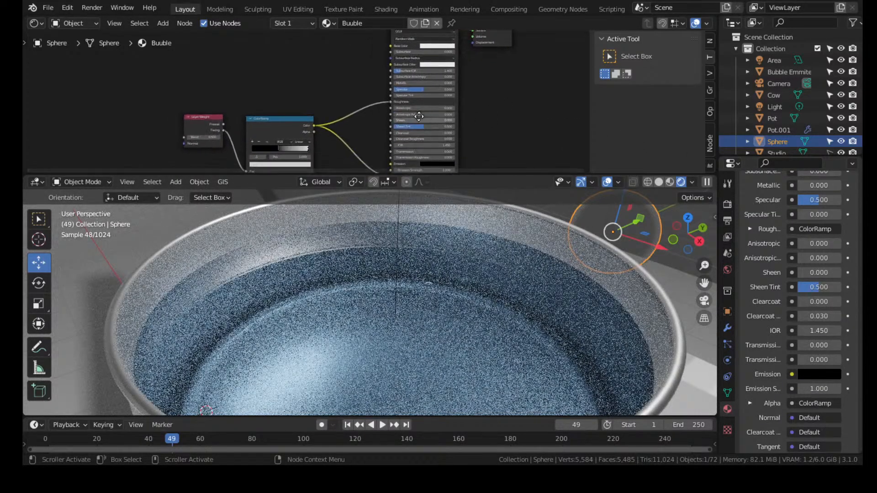
middle_drag(390, 126, 432, 74)
scroll(432, 73, up, 11)
middle_drag(513, 71, 503, 133)
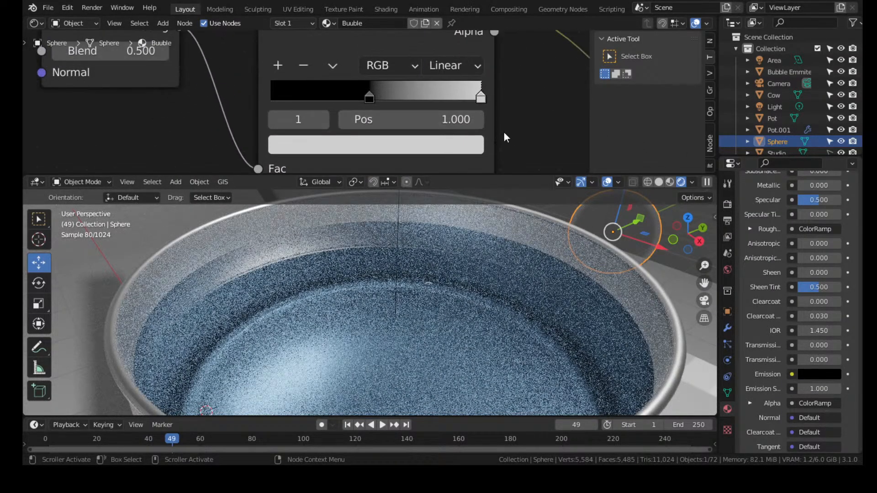
drag(484, 94, 403, 95)
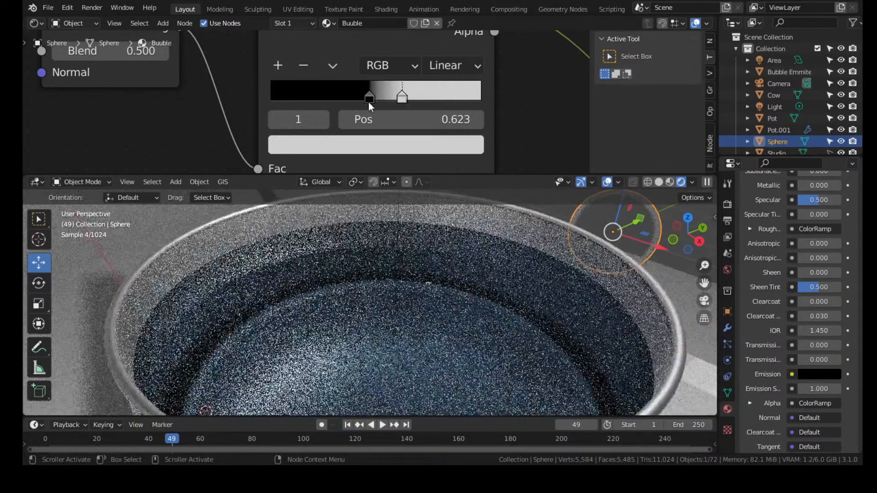
Hide the water object Pot.001 to inspect the bubble particles inside the pot
click(404, 295)
key(h)
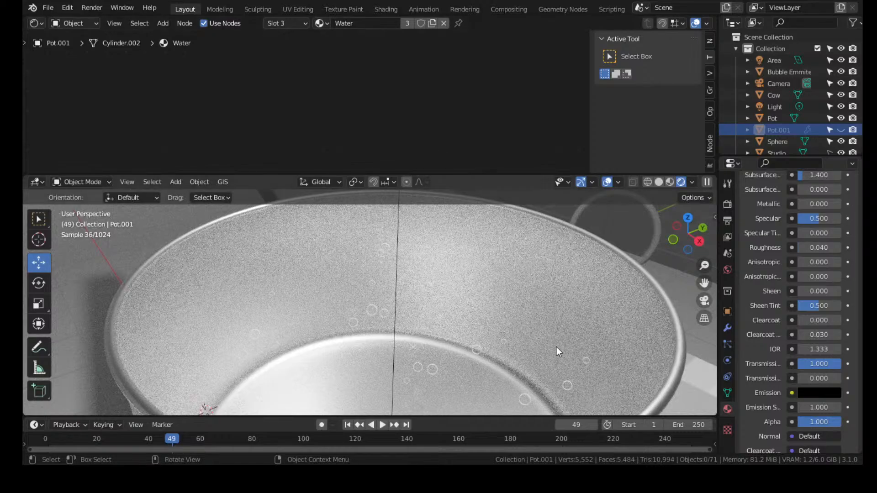
click(566, 385)
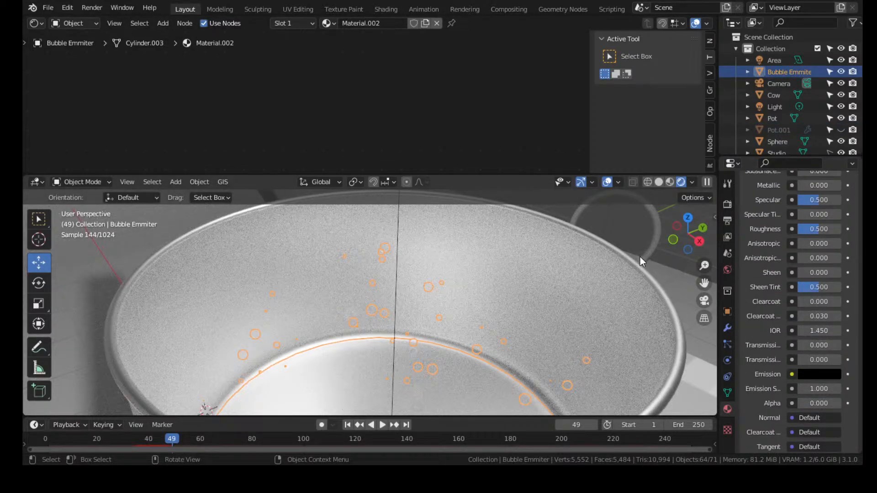
Rearrange the sphere material's ColorRamp with a dark grey stop at 0.195 and a light grey stop at 0.368 before the black stop
click(656, 247)
drag(402, 96, 295, 94)
click(276, 67)
click(334, 145)
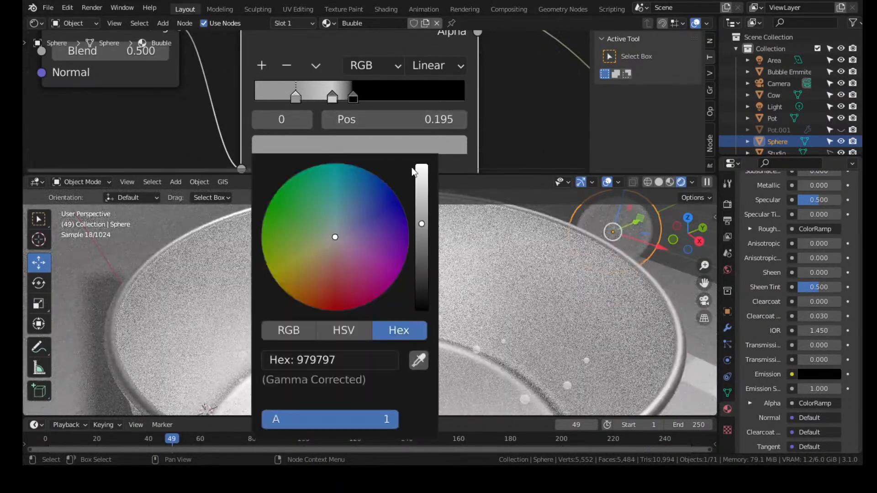
scroll(335, 237, down, 5)
scroll(335, 237, down, 1)
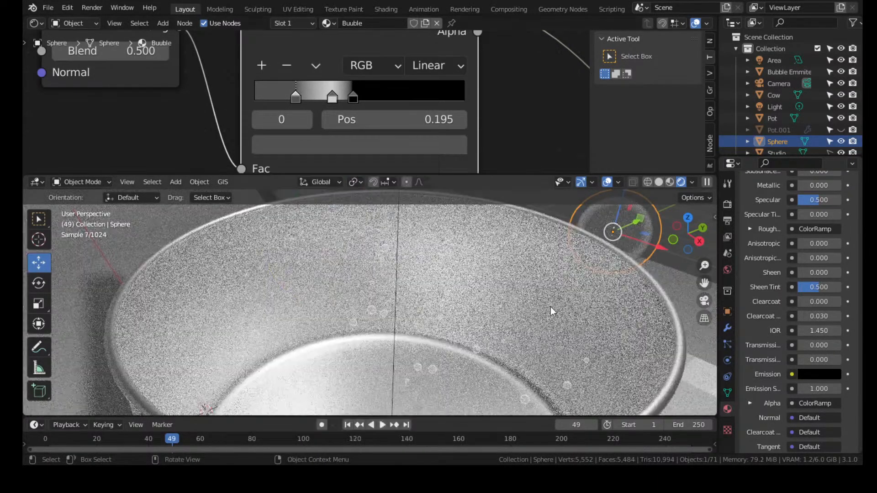
Darken the Base Color of the pot's Steel material to a medium grey
scroll(552, 249, down, 5)
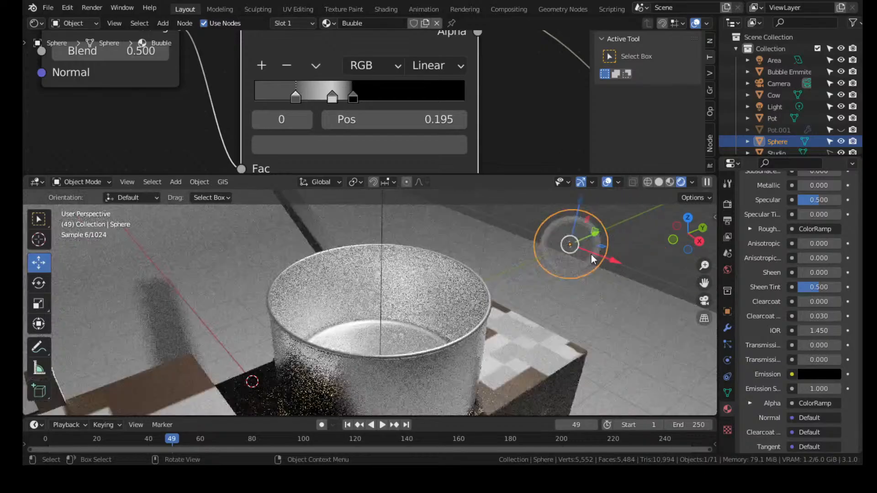
click(556, 286)
scroll(525, 306, up, 5)
middle_drag(566, 322, 558, 327)
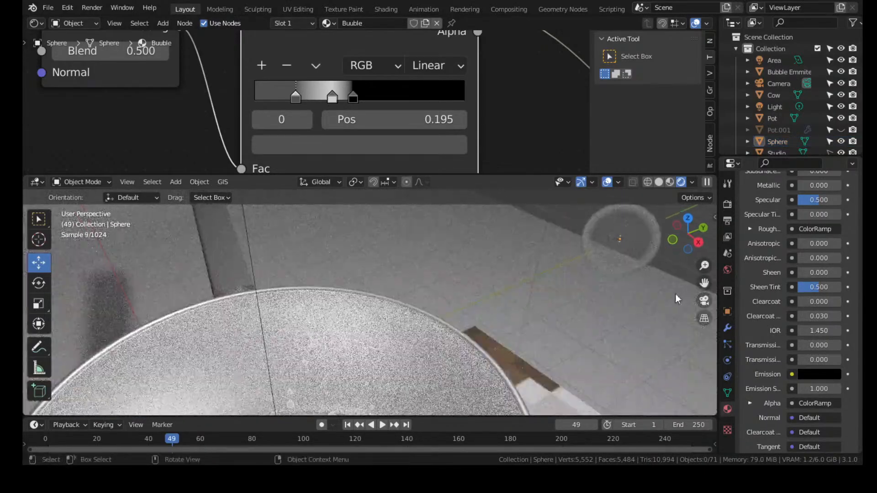
drag(704, 283, 730, 297)
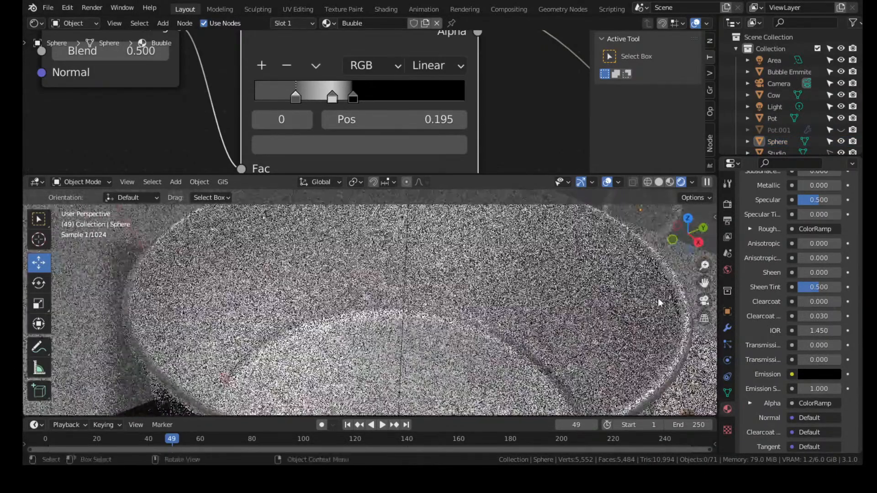
click(628, 311)
scroll(810, 249, up, 13)
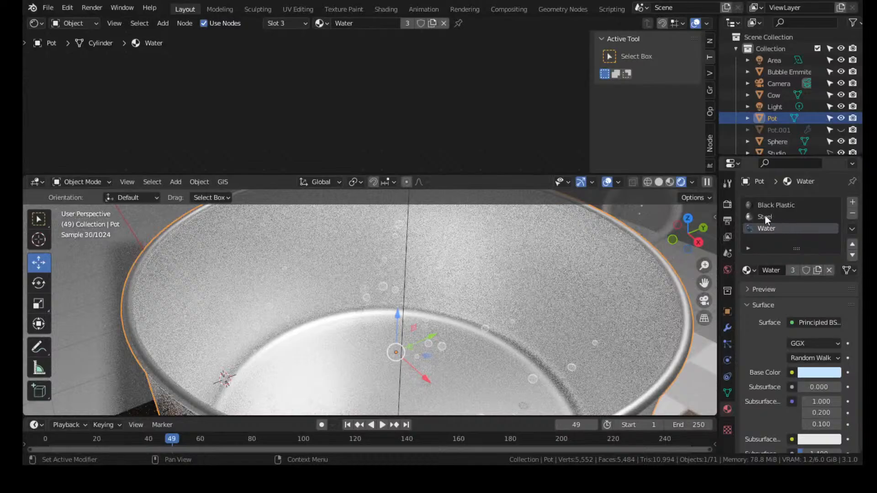
click(767, 220)
scroll(793, 349, down, 5)
click(810, 281)
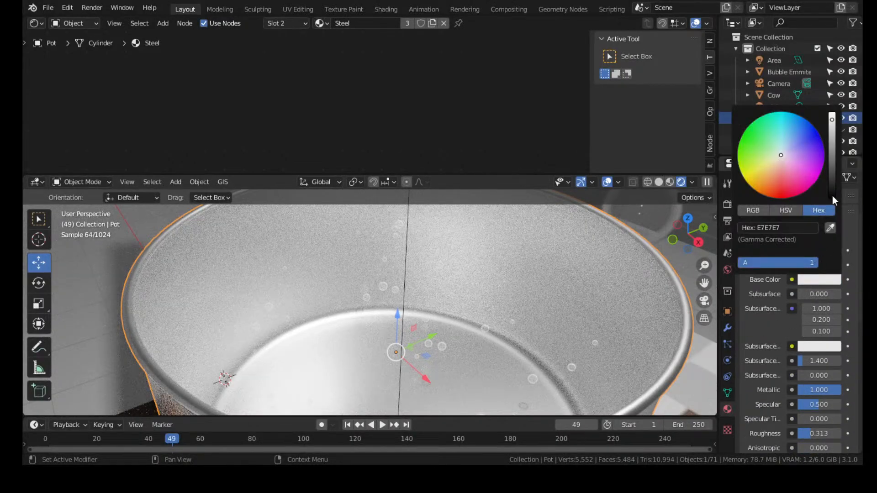
click(832, 146)
Examine the bubbles against the darker pot interior and make the water object Pot.001 visible again
scroll(503, 337, down, 8)
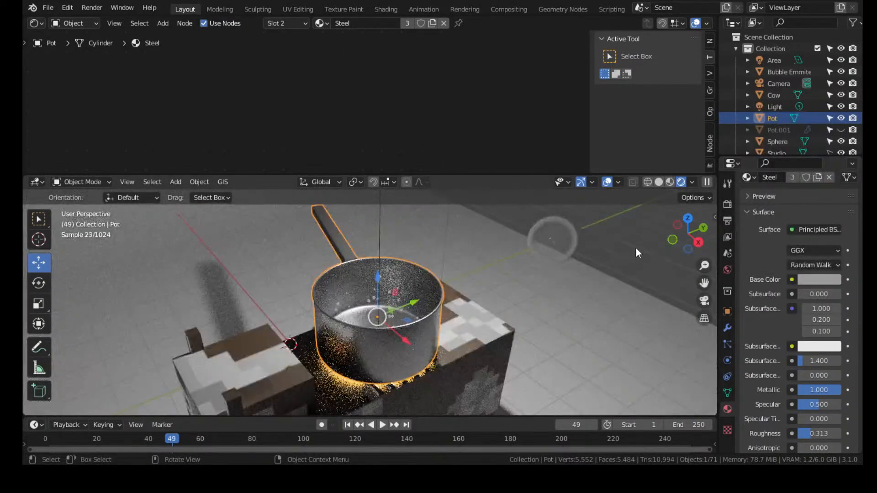
click(636, 248)
scroll(529, 263, up, 6)
middle_drag(536, 334, 534, 335)
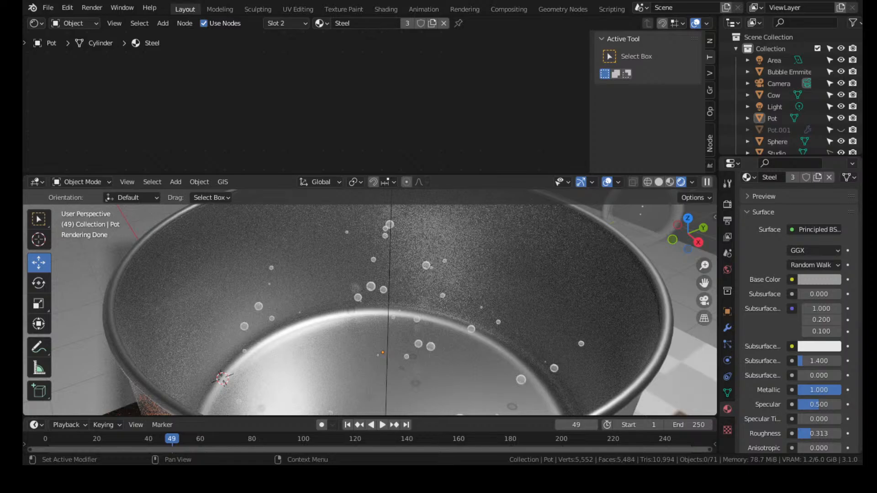
click(841, 130)
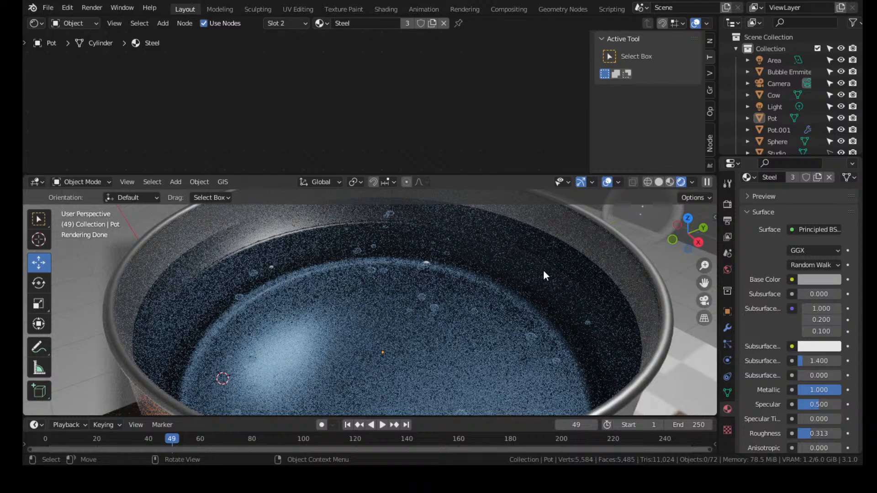
Set the final render's Max Samples to 48 and enable Denoise for the viewport
click(728, 205)
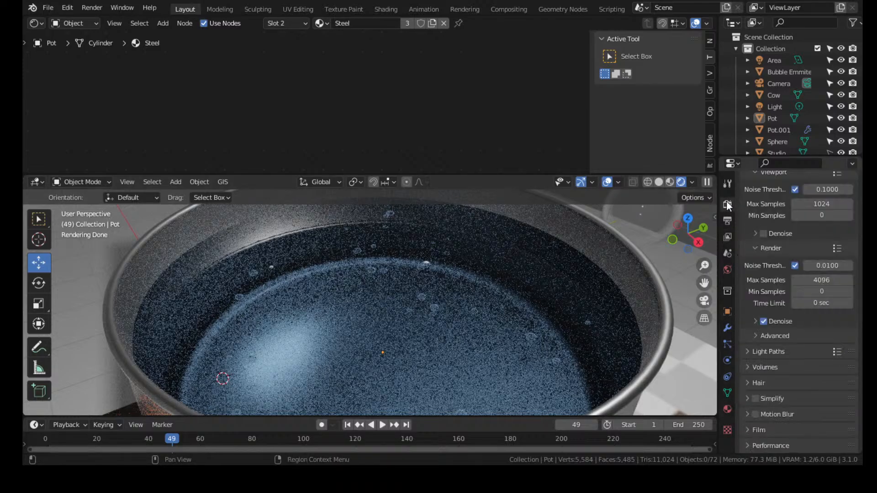
click(828, 279)
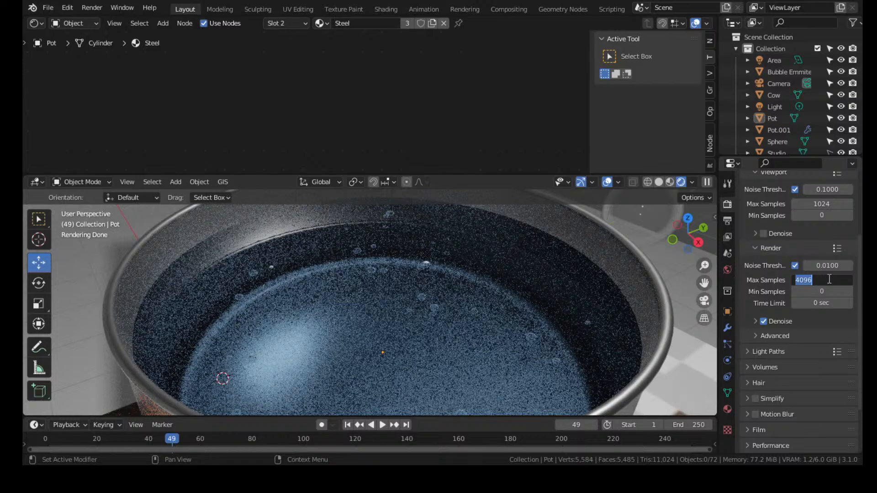
text(48)
key(Return)
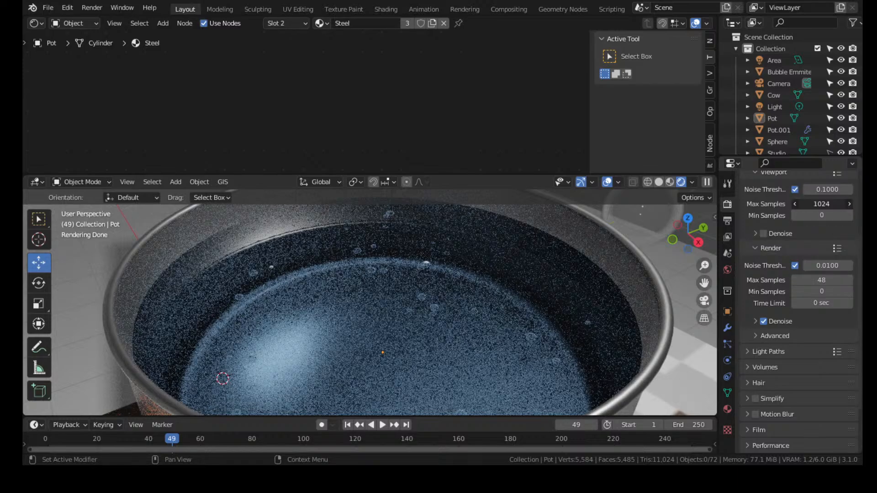
click(765, 235)
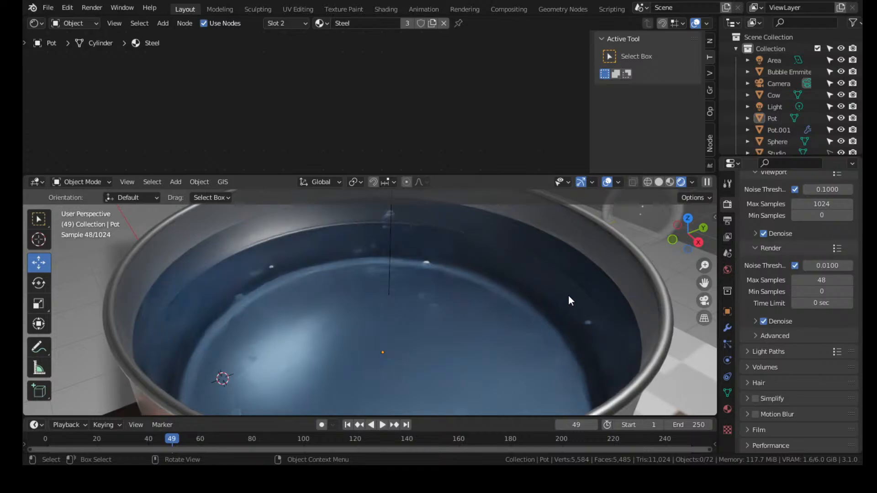
Move the black stop of the sphere material's ColorRamp to 0.582 and brighten the 0.368 stop to white
click(642, 218)
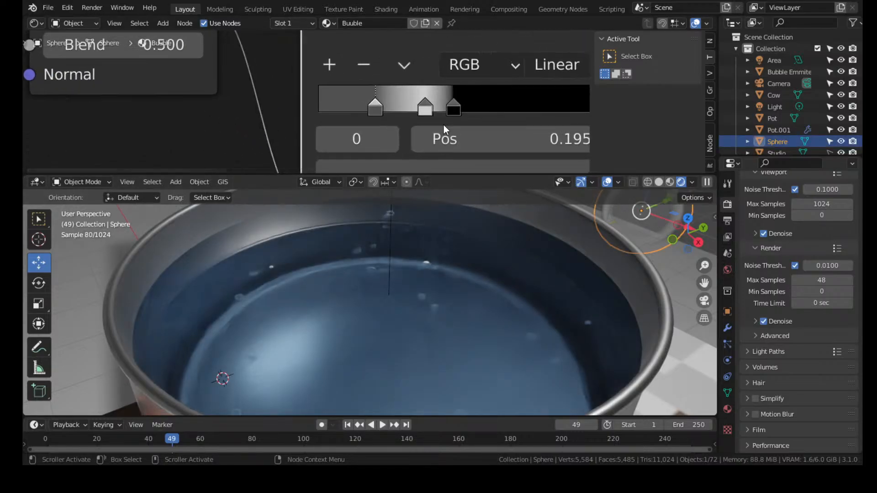
drag(454, 105, 472, 108)
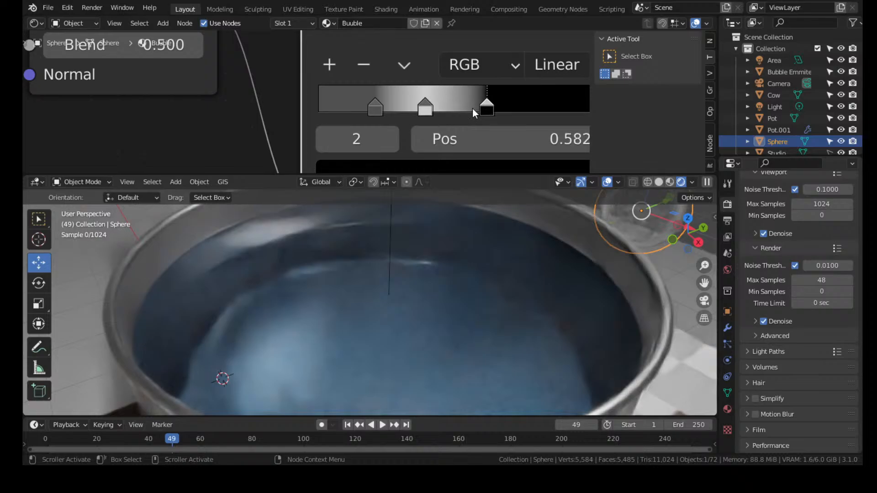
click(425, 108)
click(430, 165)
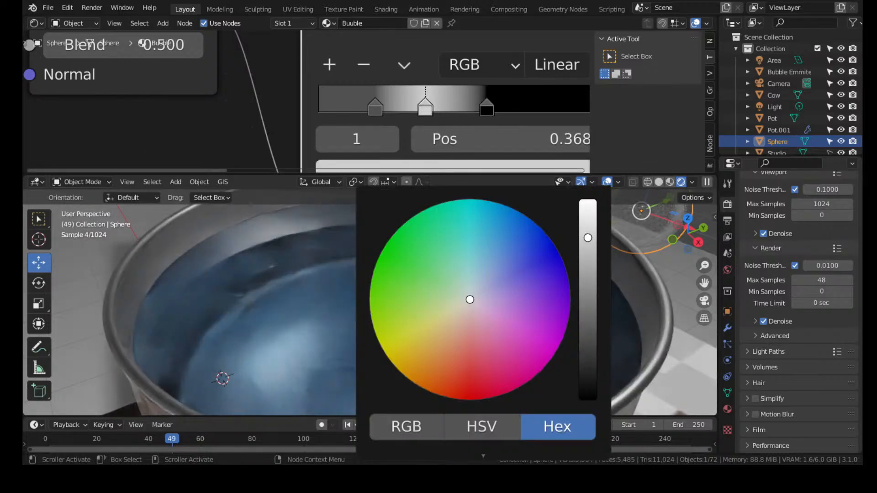
drag(589, 238, 588, 200)
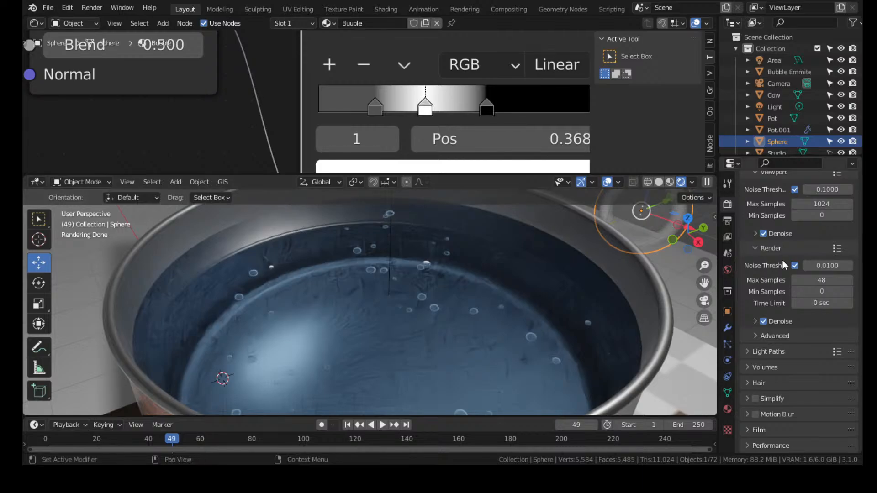
Turn off Denoise for the viewport
click(764, 233)
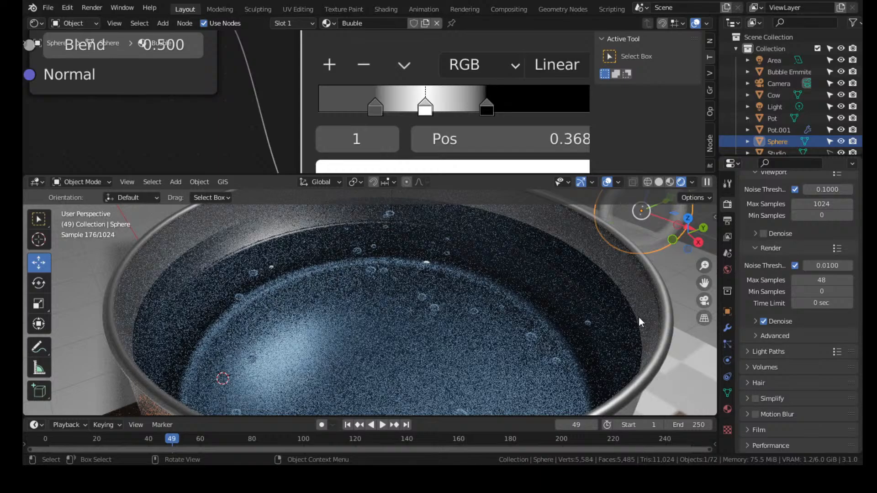
Add a Catmull-Clark Subdivision Surface modifier to the water object Pot.001 and apply it in Object Mode, using solid viewport shading
click(529, 281)
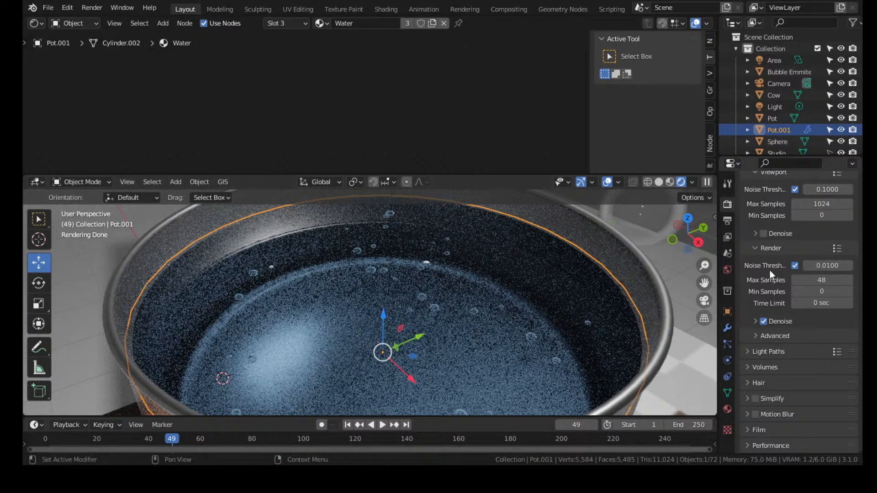
click(728, 328)
click(771, 202)
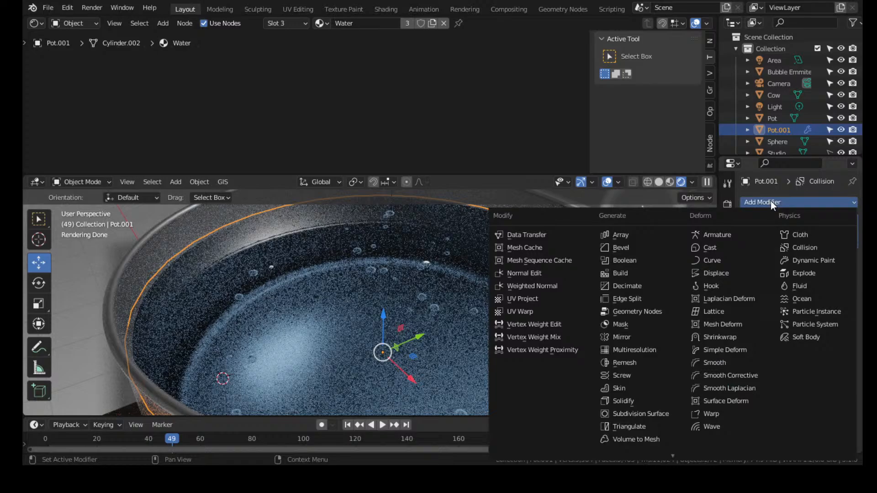
click(635, 413)
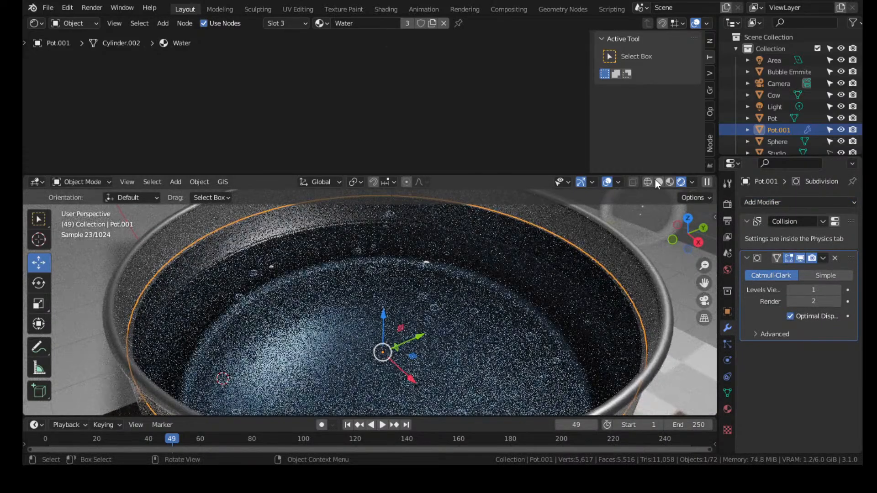
click(658, 181)
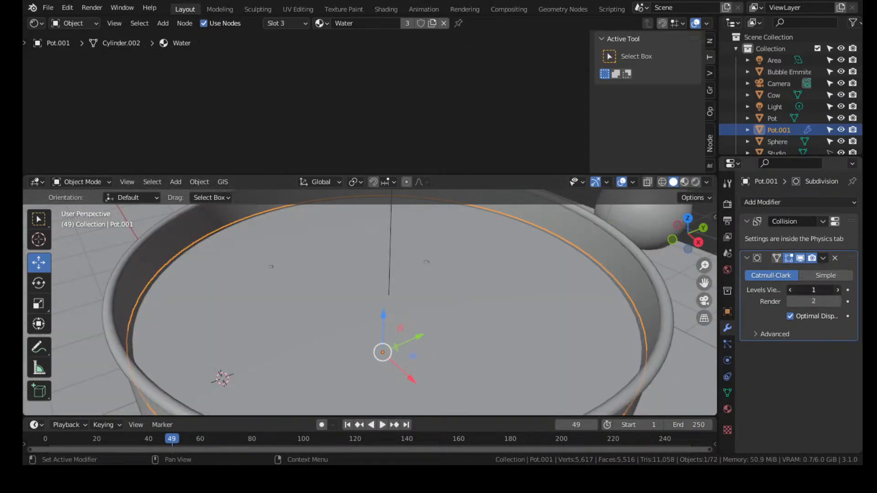
key(Tab)
click(823, 259)
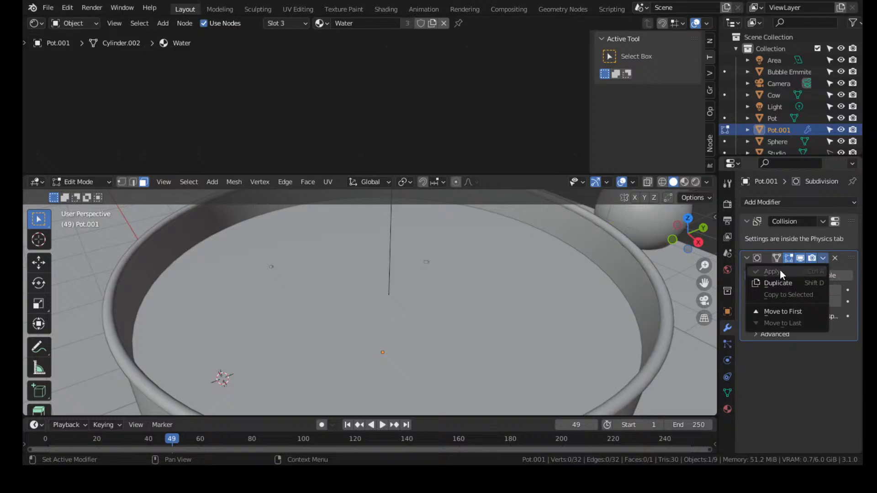
key(Tab)
click(823, 259)
click(798, 272)
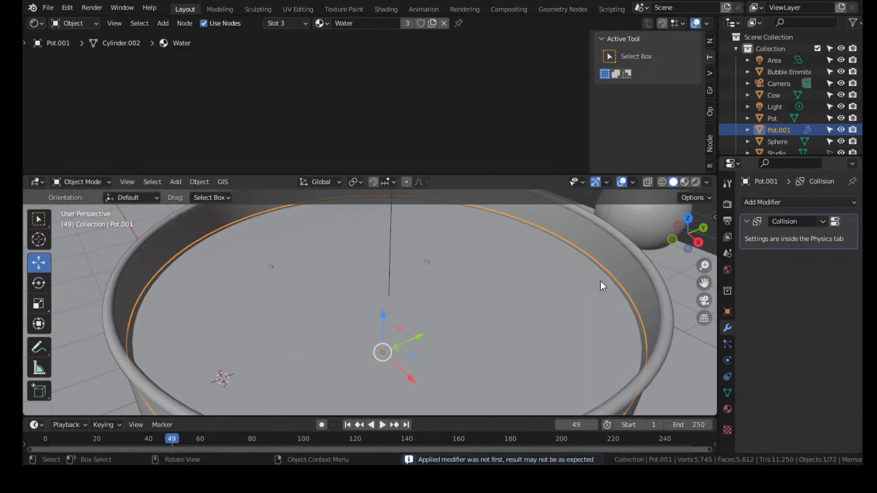
Try to convert all faces of the water surface with Tris to Quads, keeping both maximum angles at 40°
key(Tab)
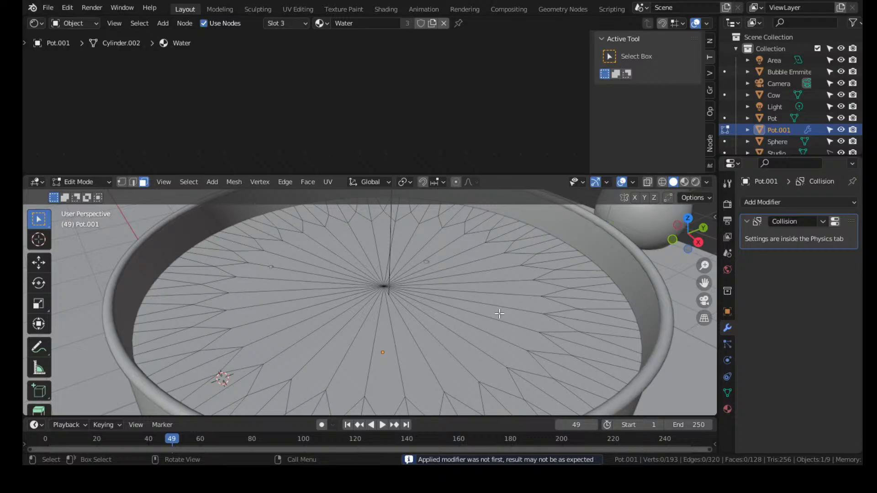
key(a)
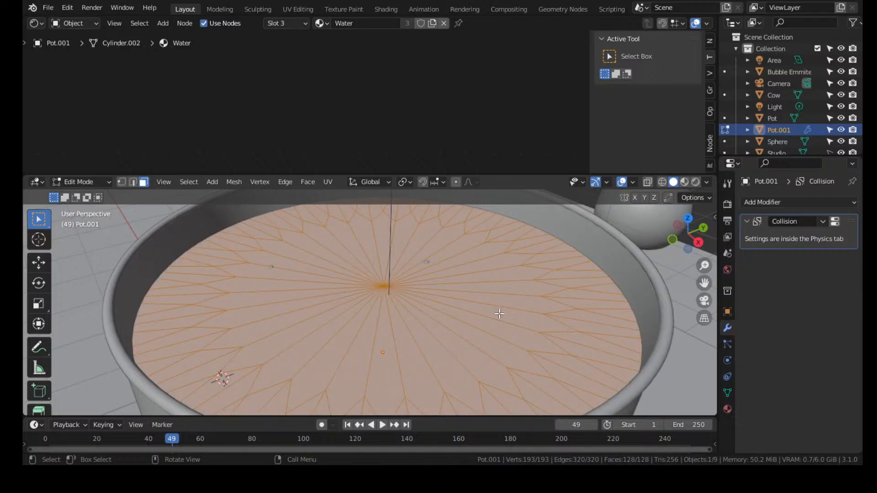
key(F3)
text(tris)
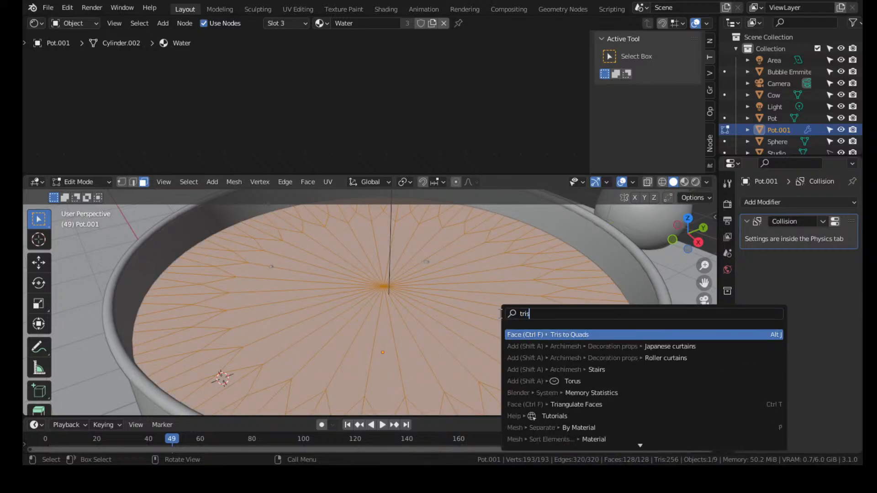
click(576, 335)
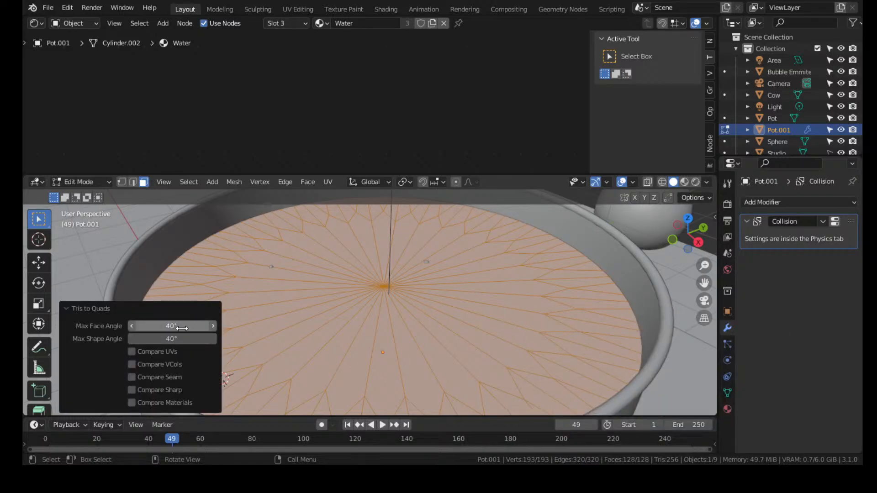
mouse_move(182, 329)
mouse_down()
mouse_move(197, 329)
mouse_move(182, 328)
mouse_up()
key(Tab)
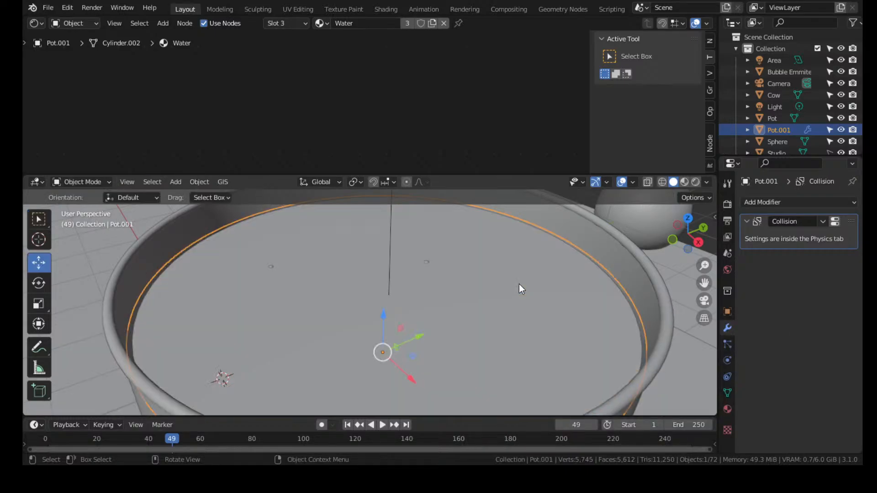
Delete the water object Pot.001 from the pot
key(KP_Decimal)
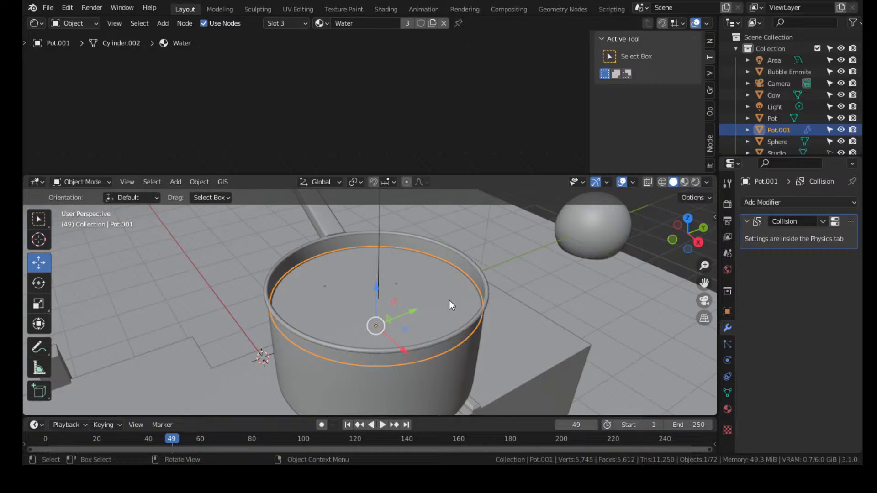
key(Delete)
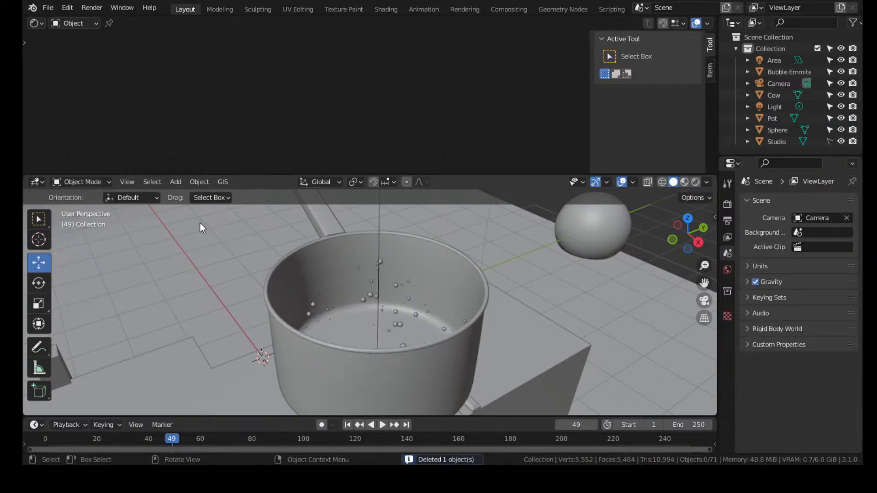
Select the pot and save the project file
click(178, 182)
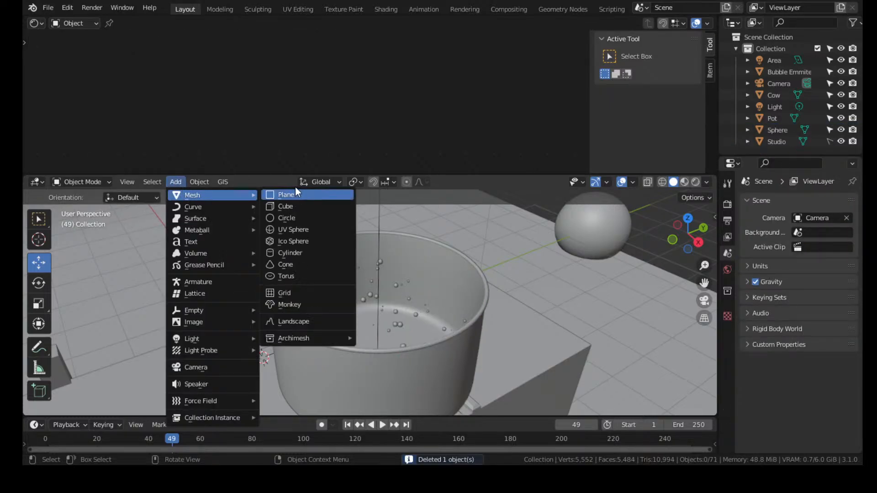
click(354, 330)
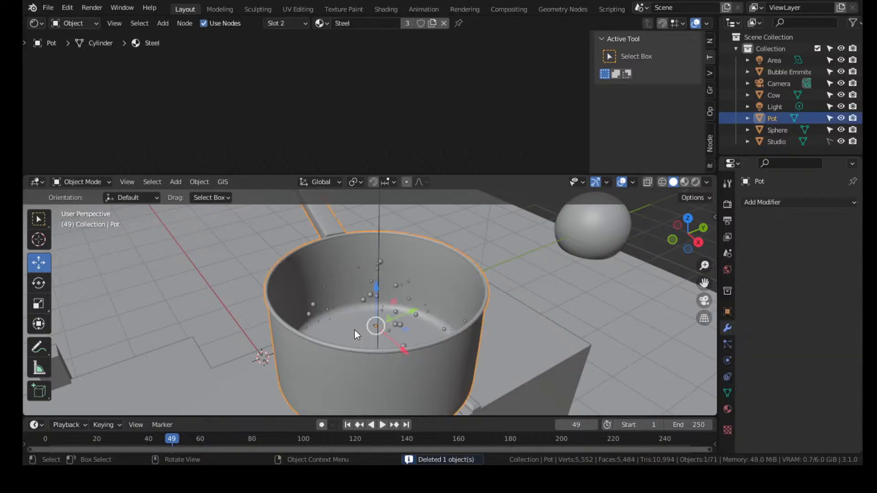
click(354, 330)
click(352, 293)
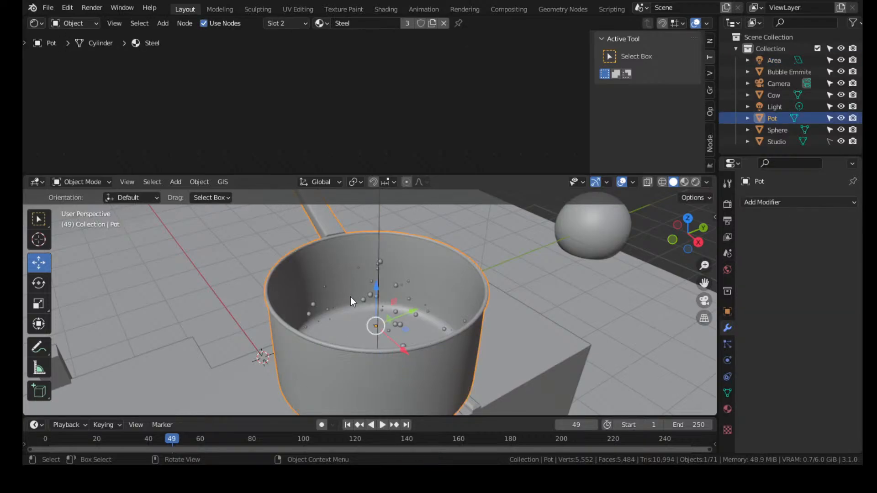
key(ctrl)
key(ctrl+s)
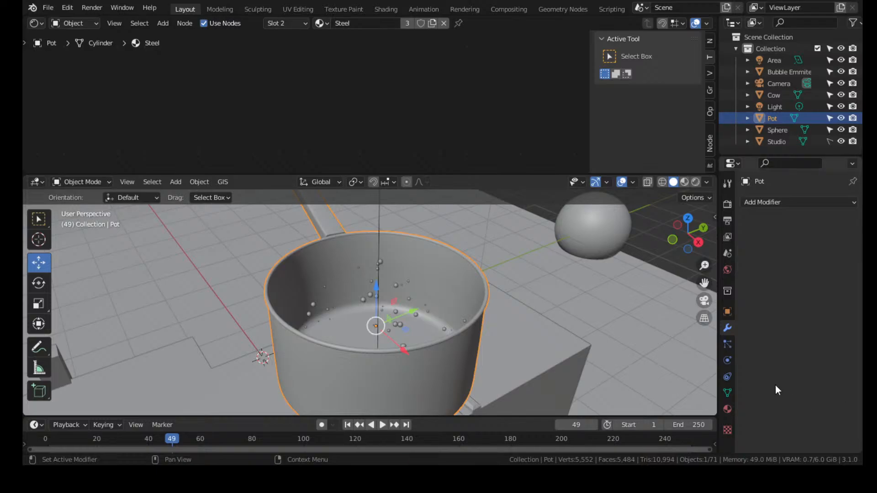
Preview the pot and its bubbles from above in rendered viewport shading
scroll(543, 310, down, 8)
middle_drag(543, 310, 544, 296)
click(688, 184)
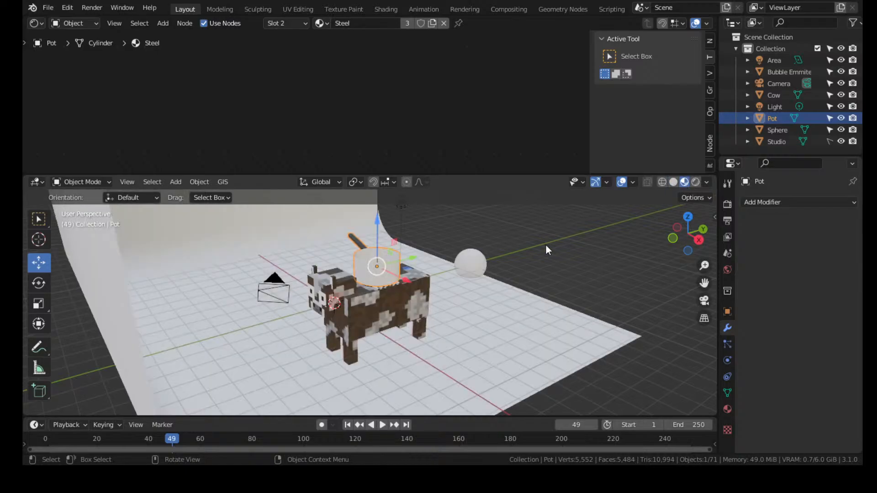
scroll(515, 264, up, 6)
middle_drag(515, 264, 589, 228)
click(694, 182)
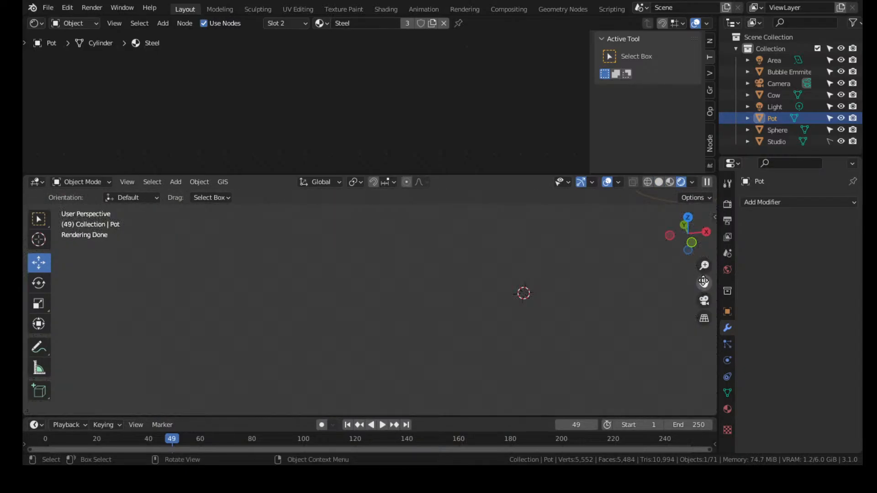
middle_drag(616, 283, 527, 286)
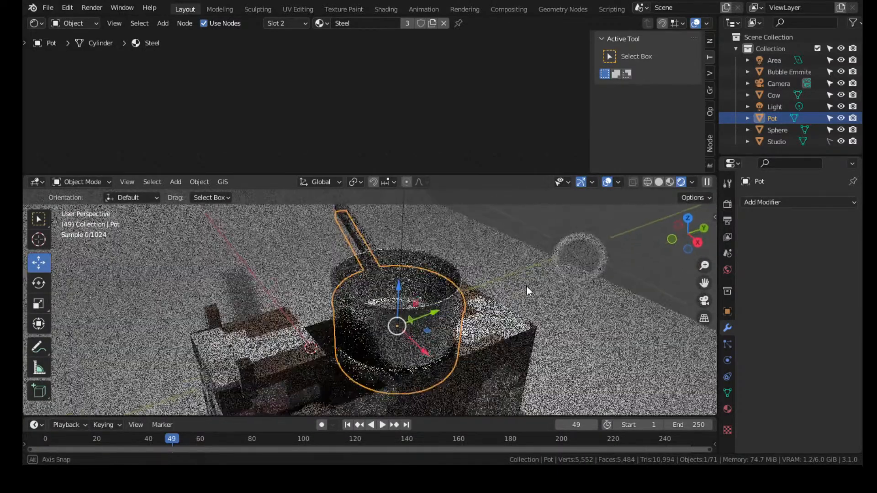
scroll(527, 287, up, 3)
Add a 2 m plane mesh and, in top view, move it along X and Y until it is centred over the pot
click(176, 182)
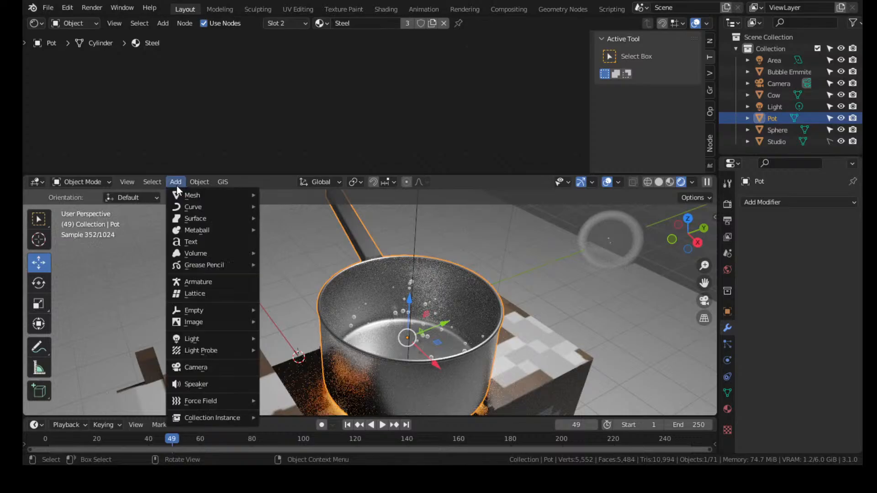
mouse_move(196, 196)
click(293, 194)
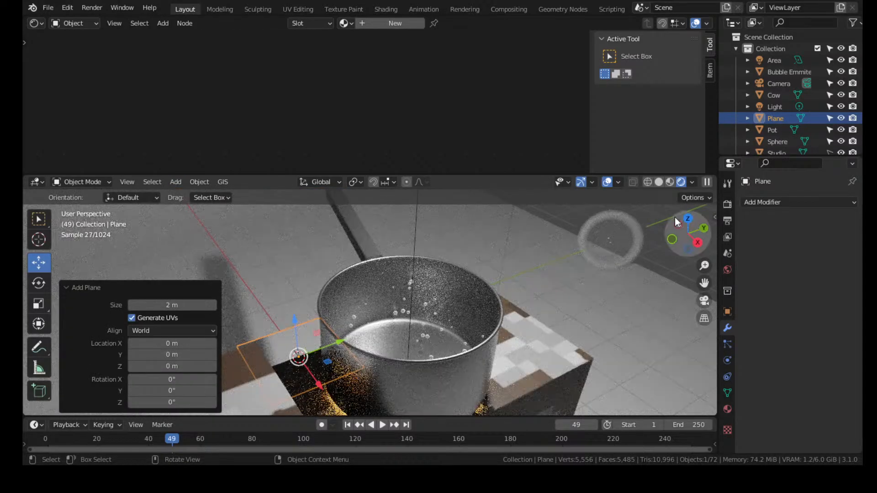
click(689, 219)
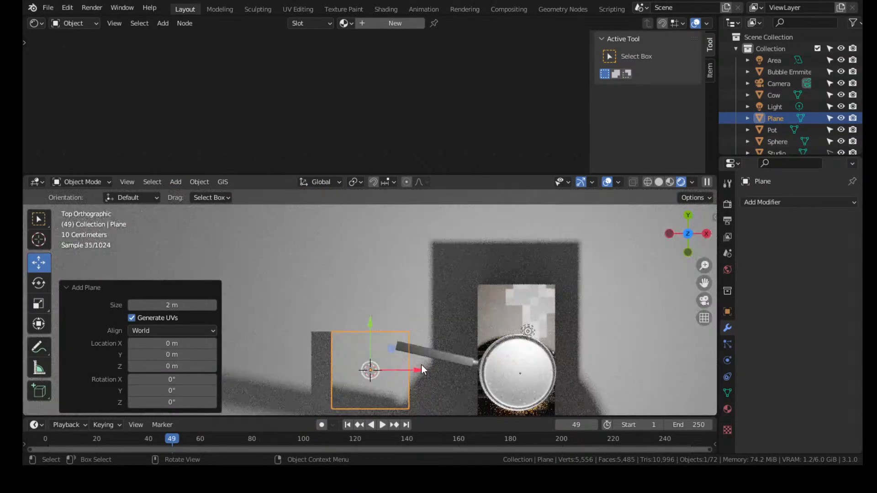
drag(421, 369, 570, 380)
drag(520, 328, 519, 333)
Raise the plane about 3.52 m along Z to just below the pot's rim
middle_drag(519, 333, 399, 328)
key(g)
key(z)
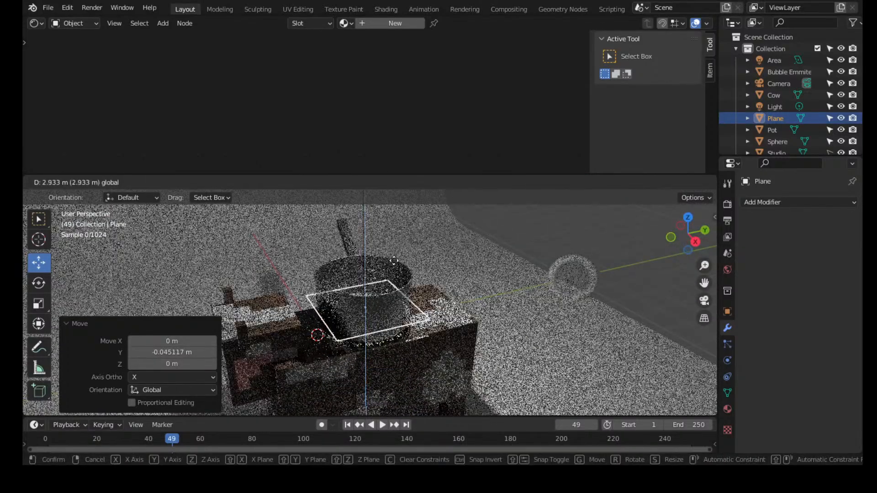
click(409, 236)
scroll(425, 233, up, 3)
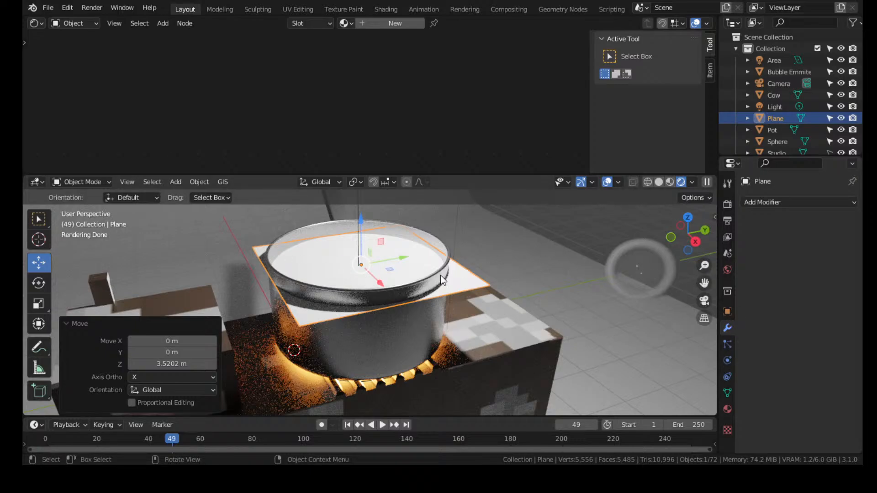
Subdivide the plane in Edit Mode with 15 cuts
key(Tab)
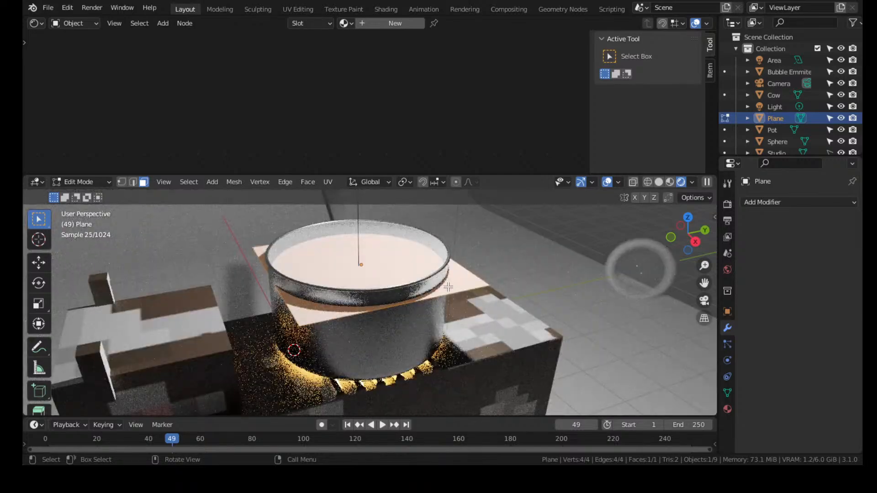
key(s)
key(Escape)
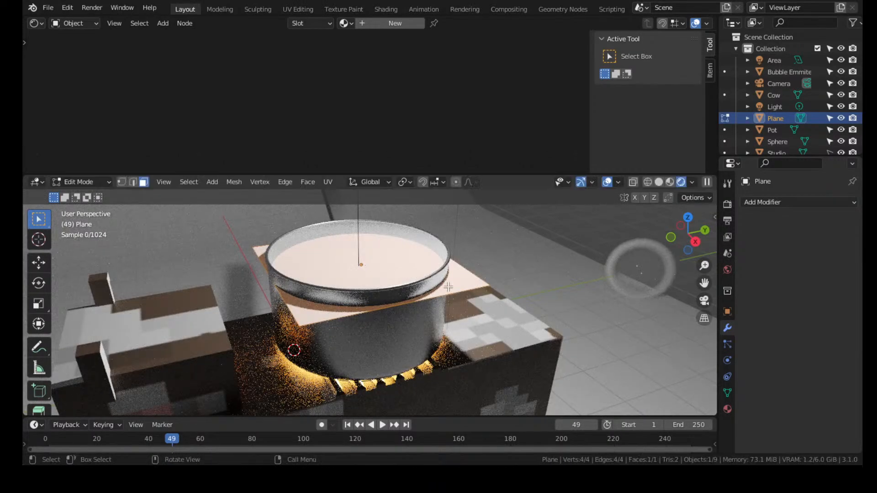
right_click(411, 253)
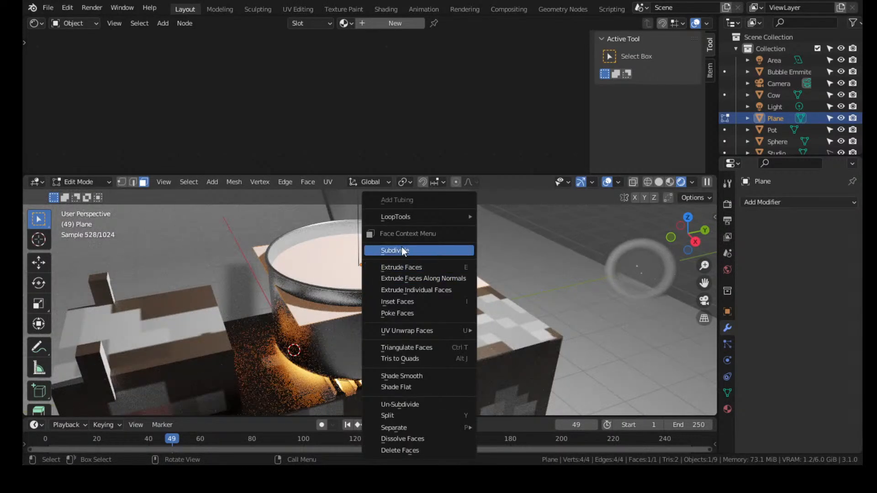
click(402, 249)
click(179, 326)
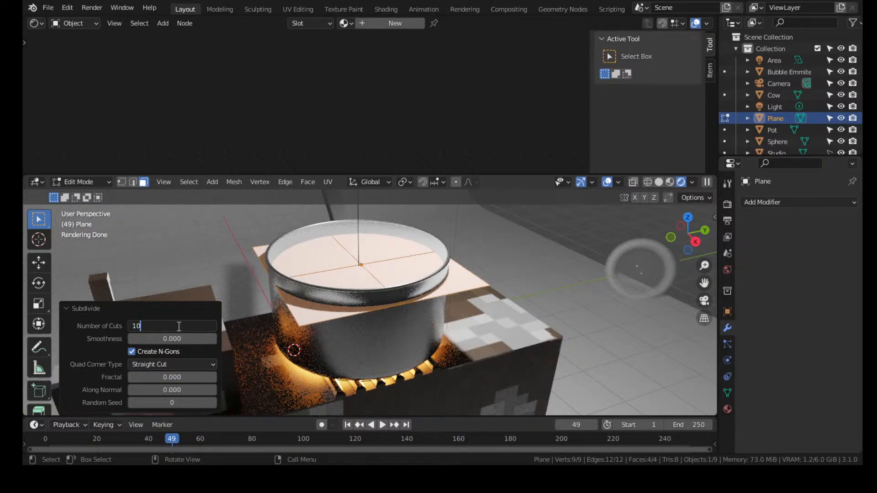
text(10)
key(Return)
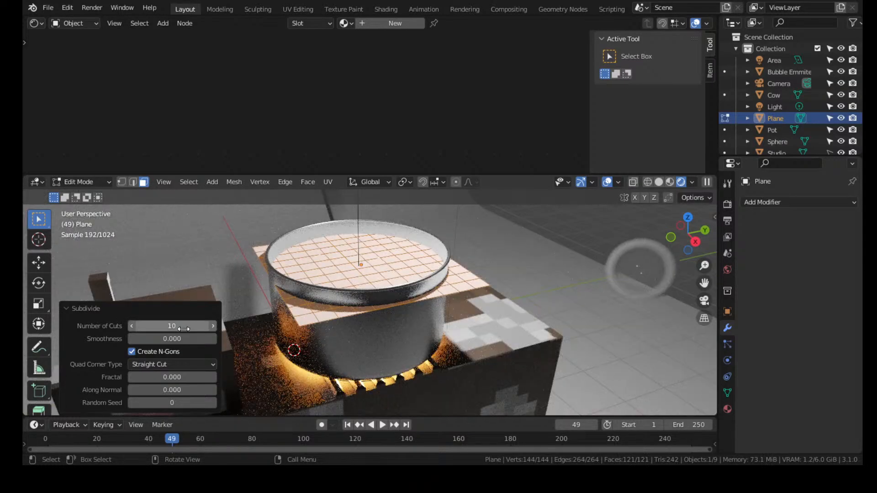
click(184, 327)
text(15)
key(Return)
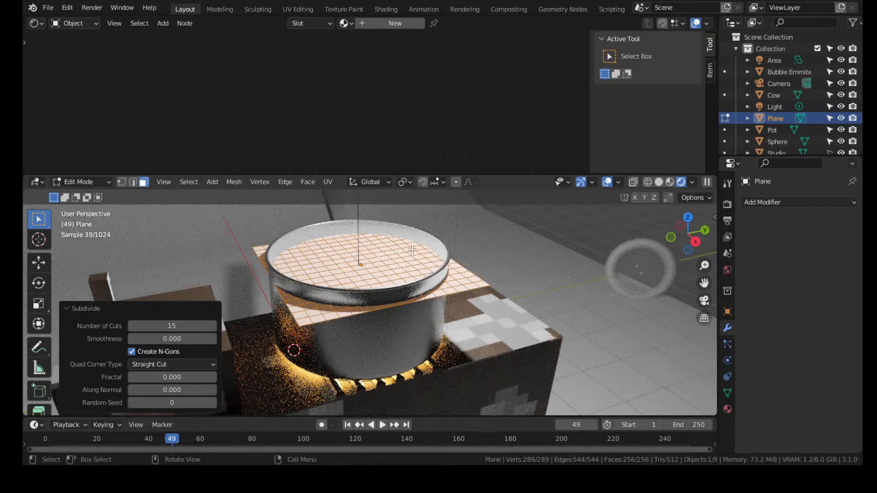
Select all faces of the plane and subdivide them once more with one cut, staying in Edit Mode
click(560, 233)
key(a)
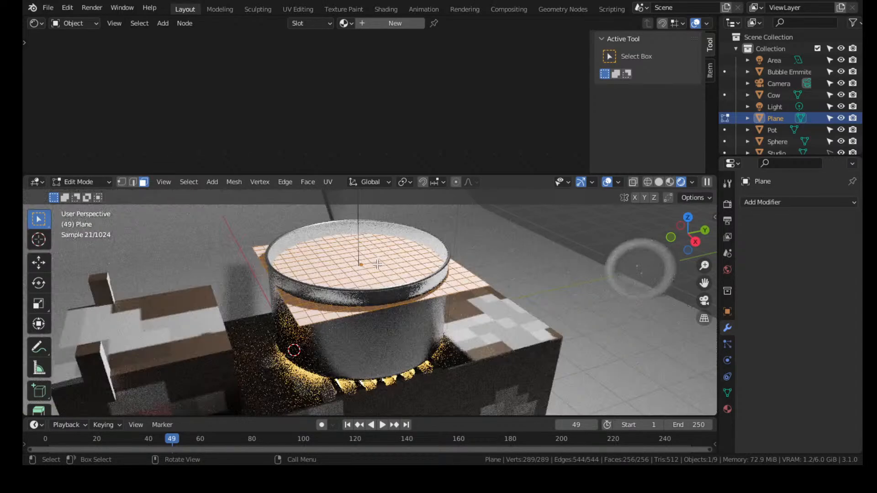
right_click(378, 264)
click(328, 235)
key(Tab)
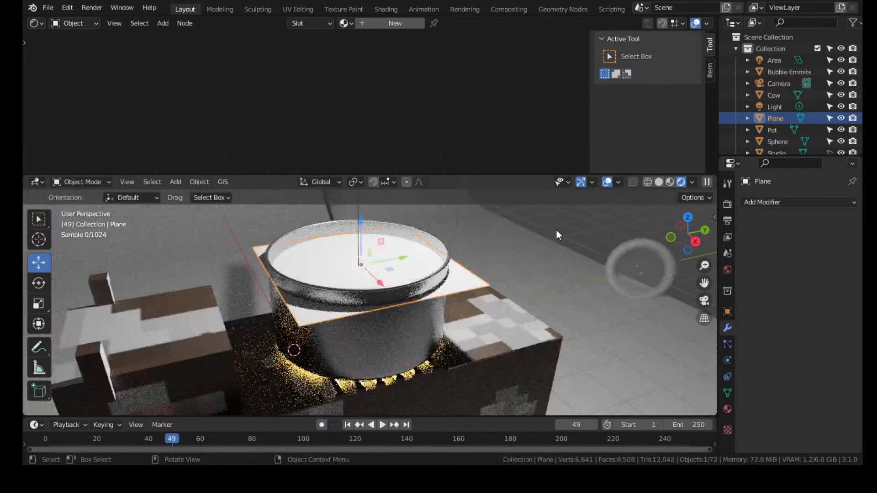
key(Tab)
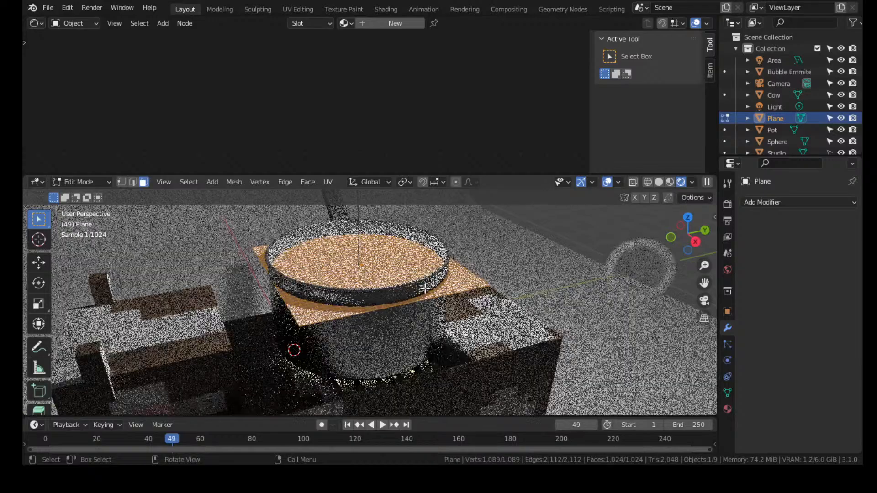
Try to reshape the whole subdivided plane into a circle with LoopTools Circle
right_click(419, 247)
mouse_move(414, 207)
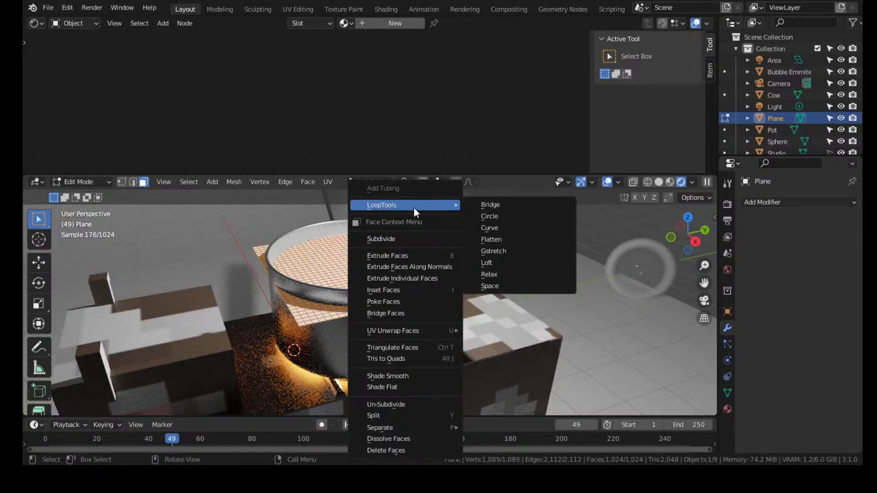
click(502, 215)
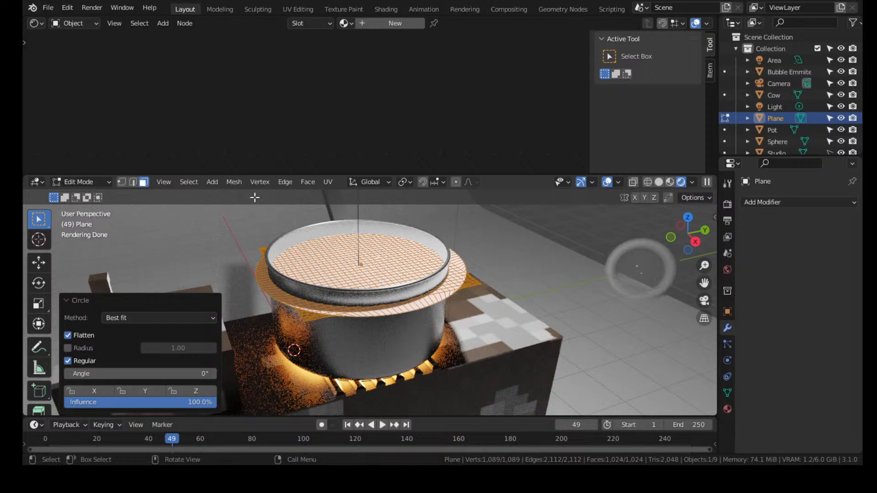
click(122, 183)
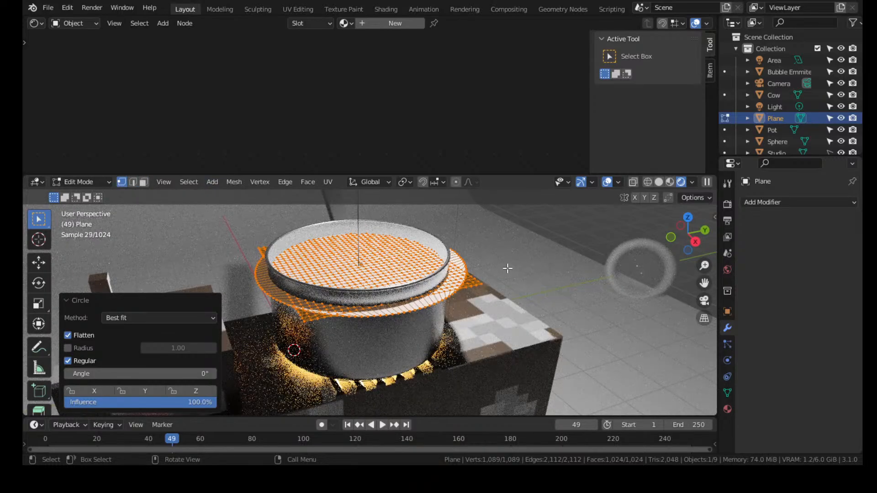
scroll(484, 277, up, 2)
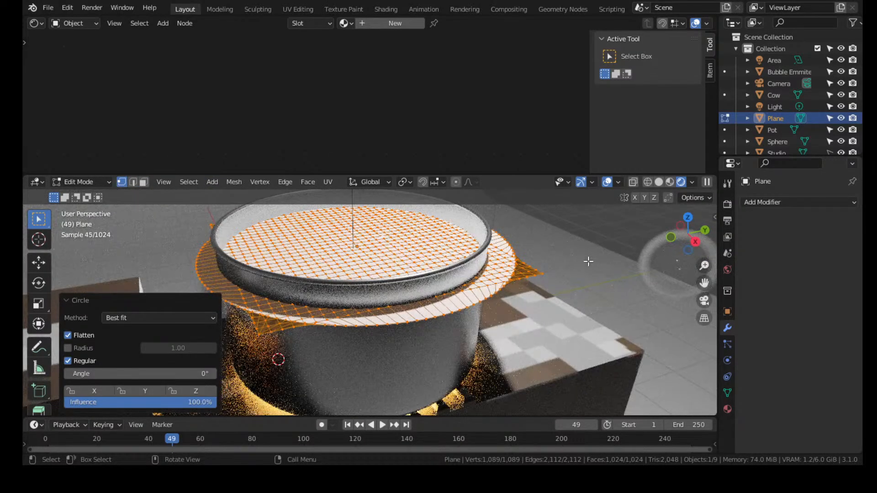
key(ctrl+z)
key(ctrl+z)
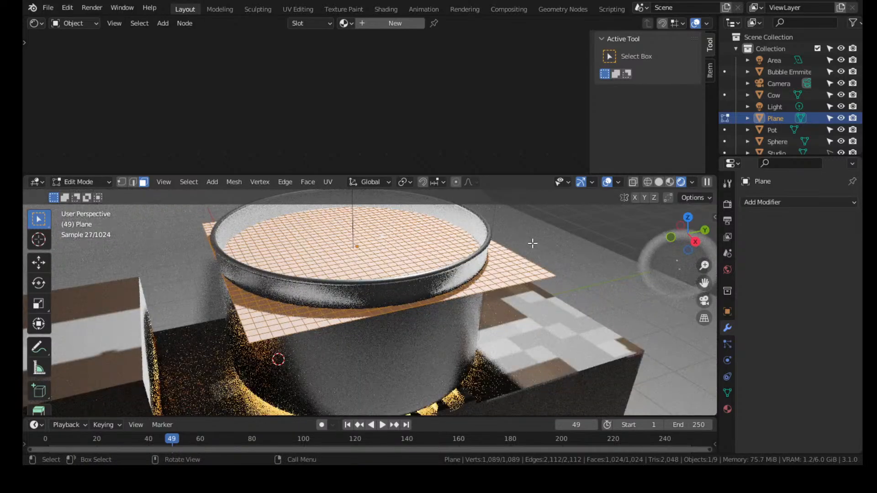
In top view with solid shading, use Circle Select with radius 25 to select the plane's faces inside the pot's rim
middle_drag(533, 243, 538, 269)
click(687, 218)
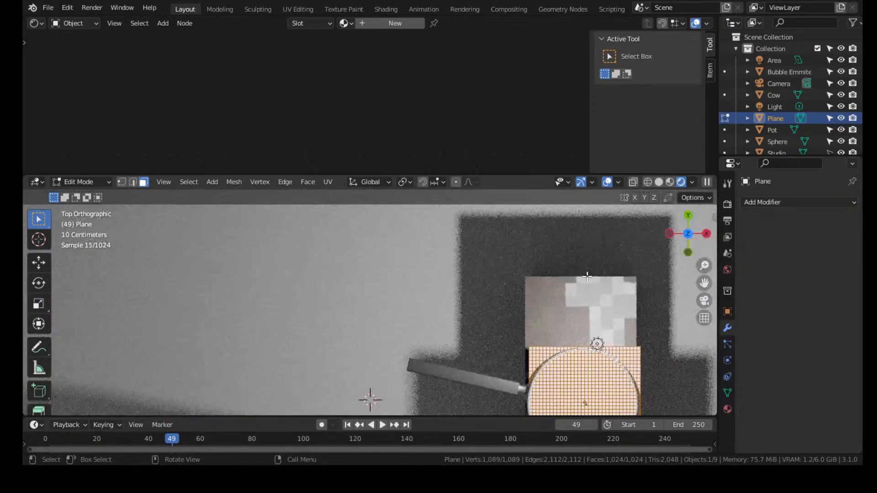
drag(705, 285, 551, 189)
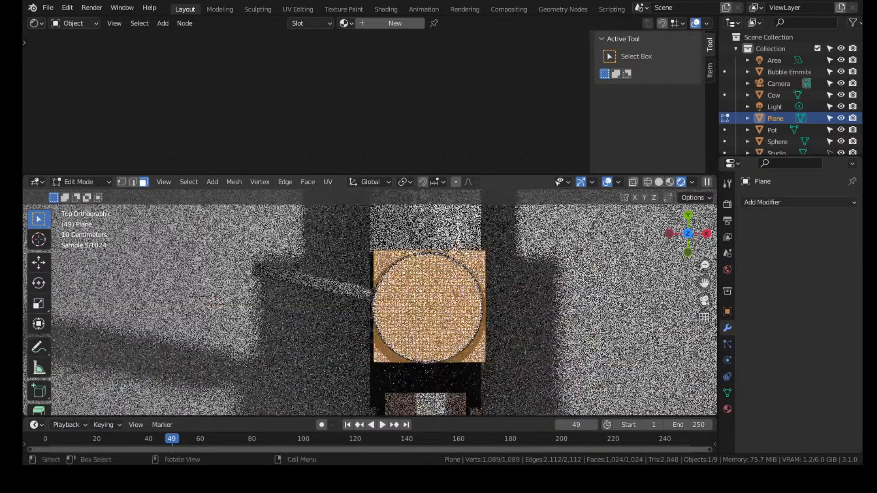
scroll(699, 284, up, 3)
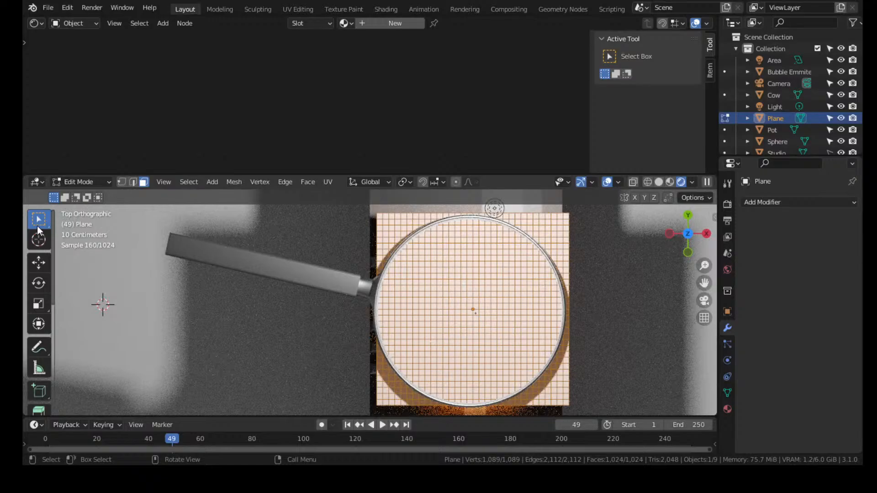
drag(38, 219, 96, 271)
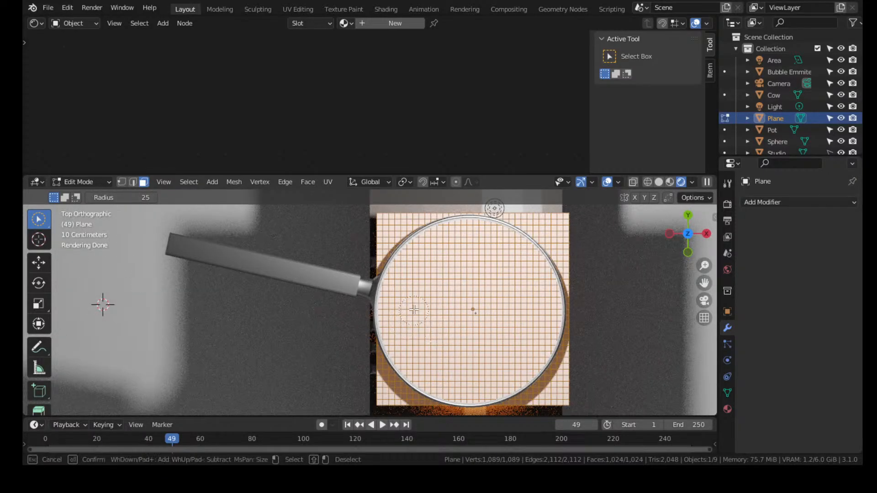
mouse_move(414, 310)
mouse_down()
mouse_move(427, 249)
mouse_move(469, 245)
mouse_up()
click(659, 182)
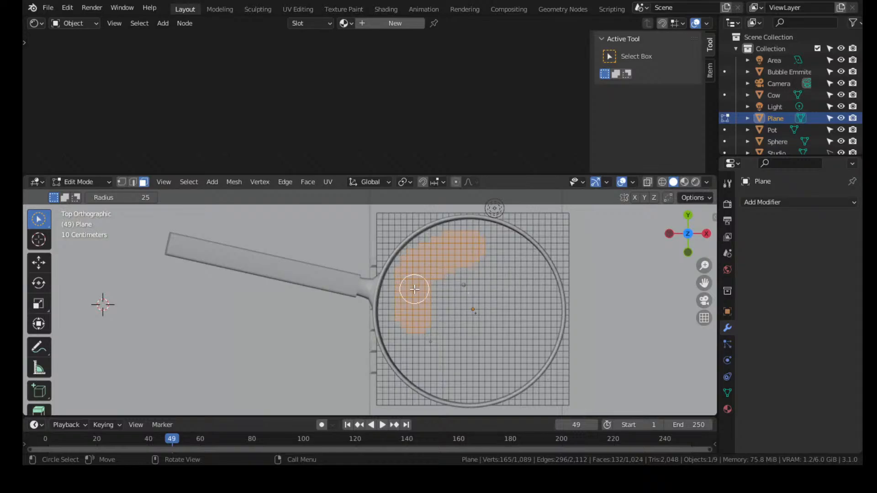
mouse_move(413, 290)
mouse_down()
mouse_move(437, 249)
mouse_move(495, 238)
mouse_move(530, 265)
mouse_move(546, 306)
mouse_move(537, 353)
mouse_move(510, 379)
mouse_move(464, 390)
mouse_move(416, 365)
mouse_move(392, 328)
mouse_move(400, 285)
mouse_up()
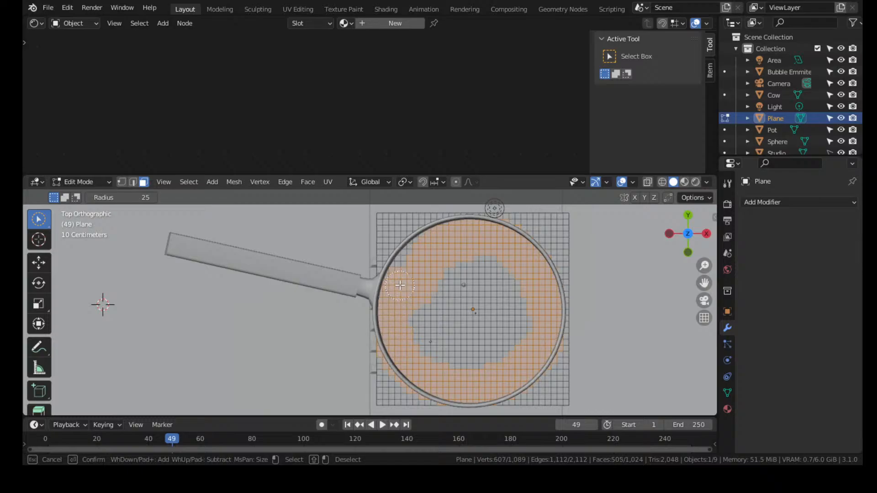
mouse_move(446, 249)
mouse_down()
mouse_move(445, 309)
mouse_move(500, 279)
mouse_move(471, 349)
mouse_move(424, 329)
mouse_move(435, 321)
mouse_up()
Round the outline of the selected faces with LoopTools Circle using Best fit, and select all linked faces
right_click(435, 322)
right_click(434, 322)
mouse_move(414, 208)
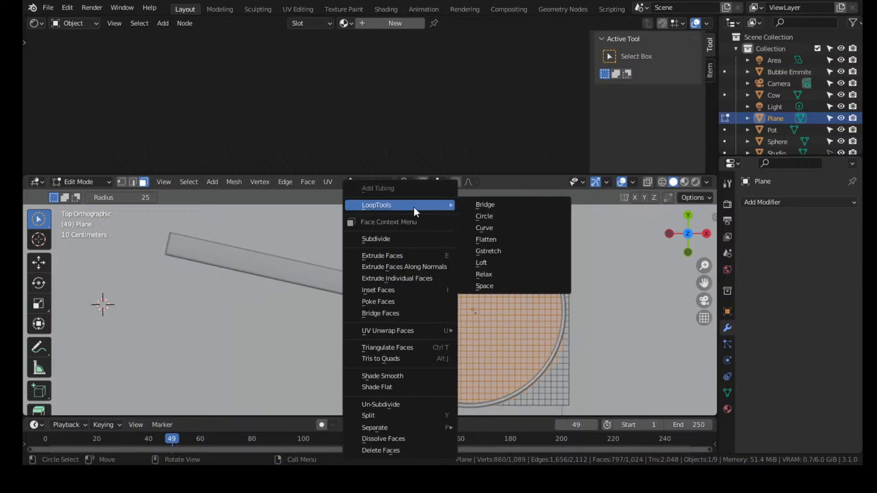
click(486, 216)
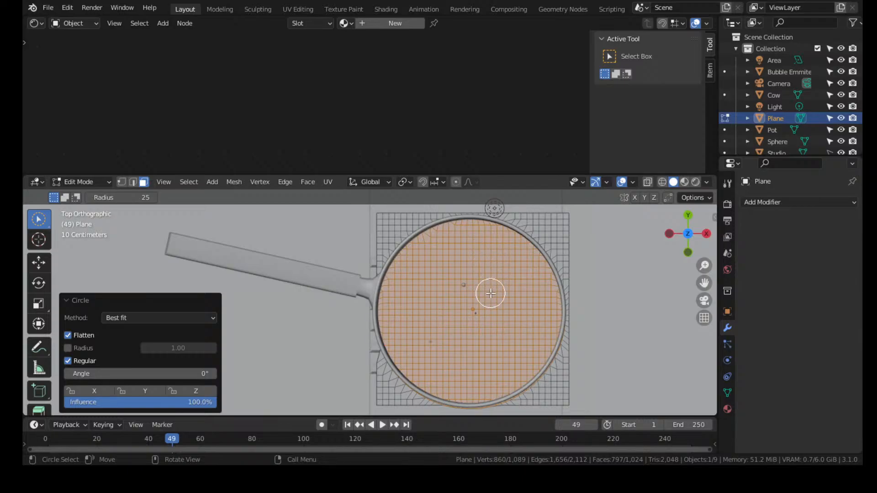
key(ctrl+l)
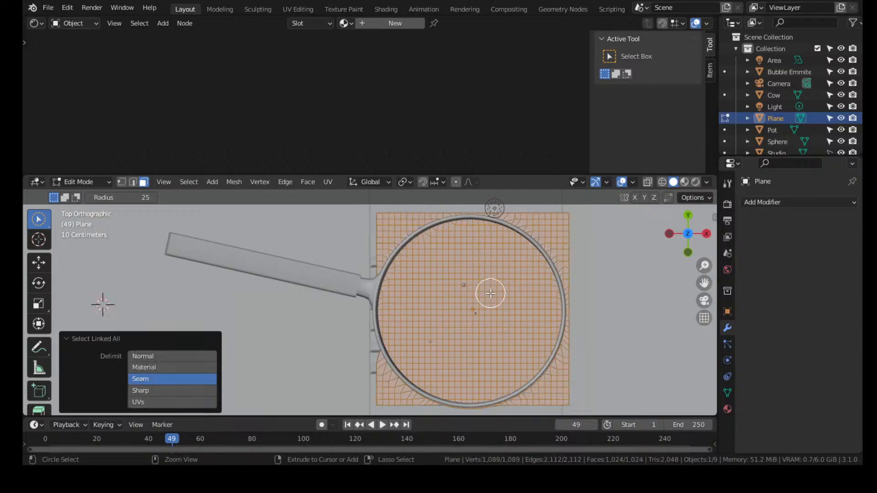
Undo the linked selection, then invert the circular face selection to delete the plane's faces outside the circle
key(ctrl+z)
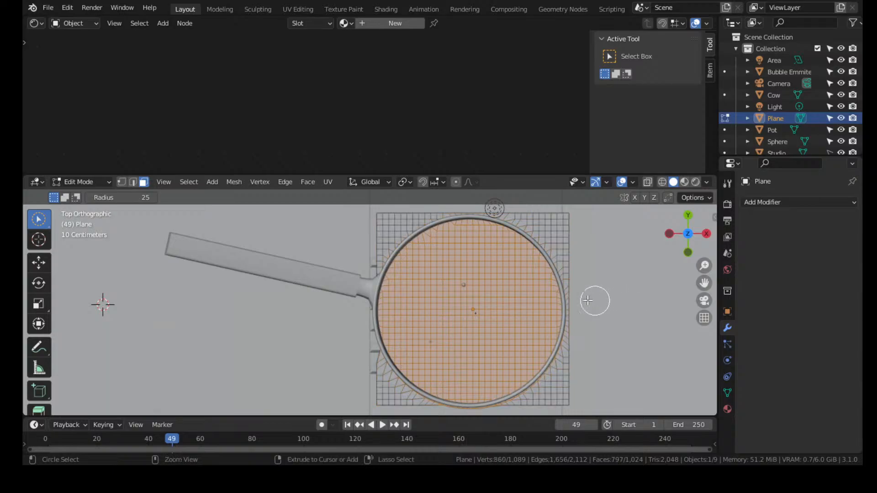
key(ctrl+i)
key(x)
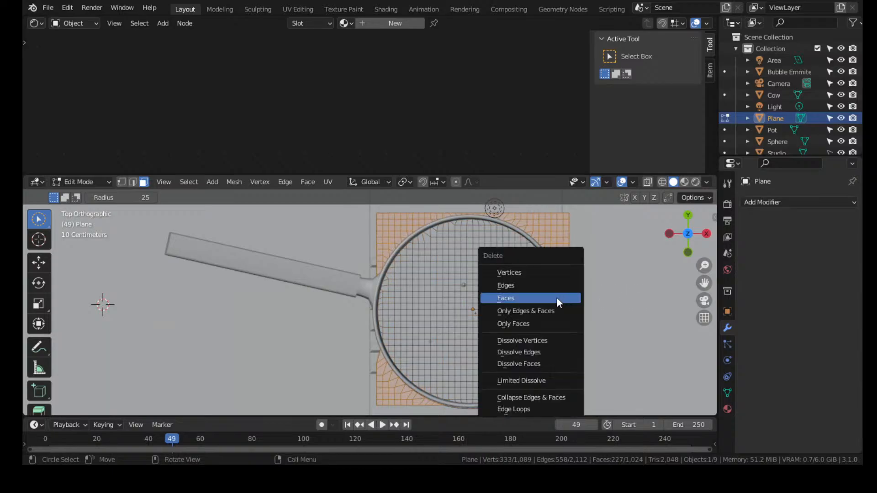
click(558, 297)
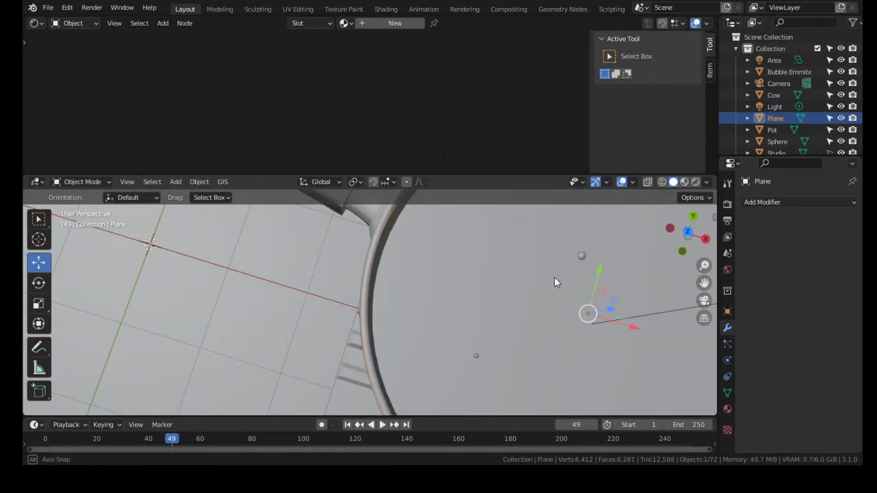
In Object Mode, scale the circular plane to about 0.968 so it fits inside the pot's wall
middle_drag(555, 278, 502, 238)
scroll(502, 237, down, 3)
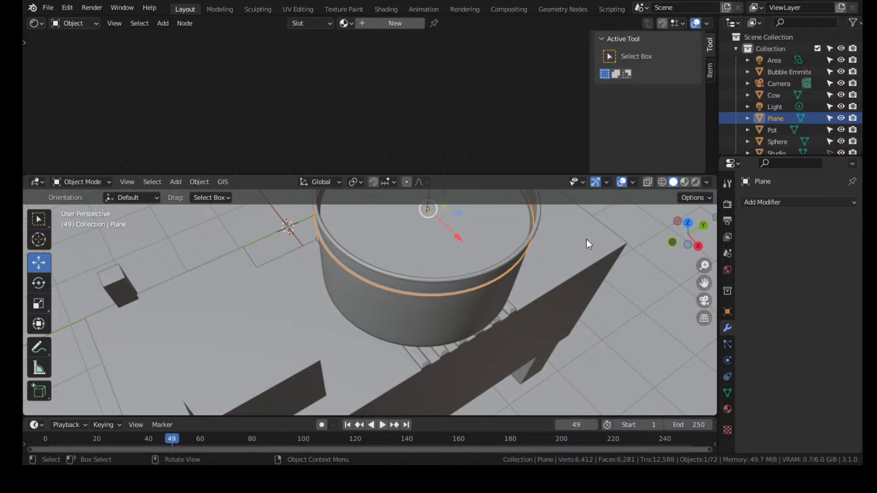
key(s)
click(582, 240)
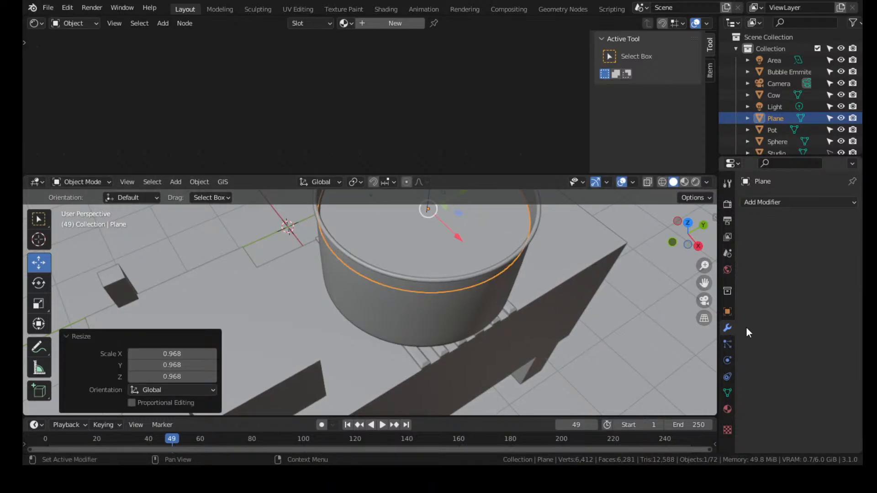
Add Collision physics to the circular plane and enable Kill Particles
click(727, 361)
click(787, 215)
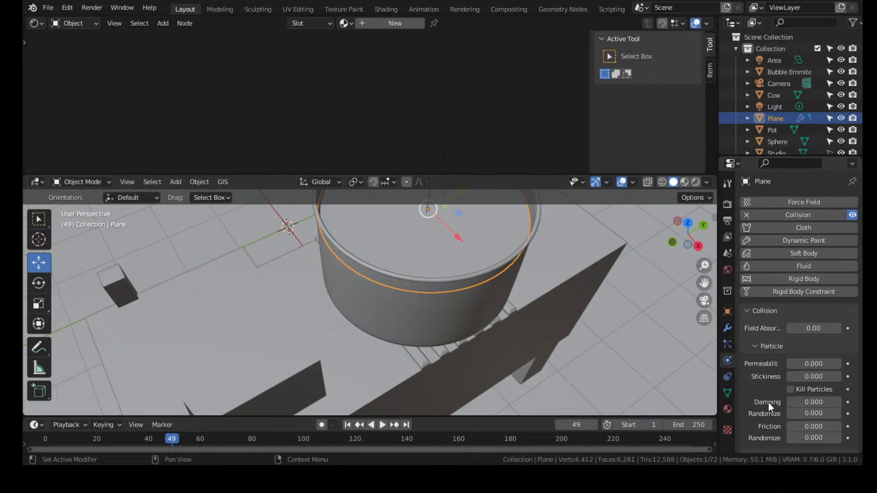
click(790, 390)
Play the animation, restarting near frame 0, to check how the bubbles behave at the plane
drag(704, 283, 672, 361)
middle_drag(598, 295, 595, 284)
key(space)
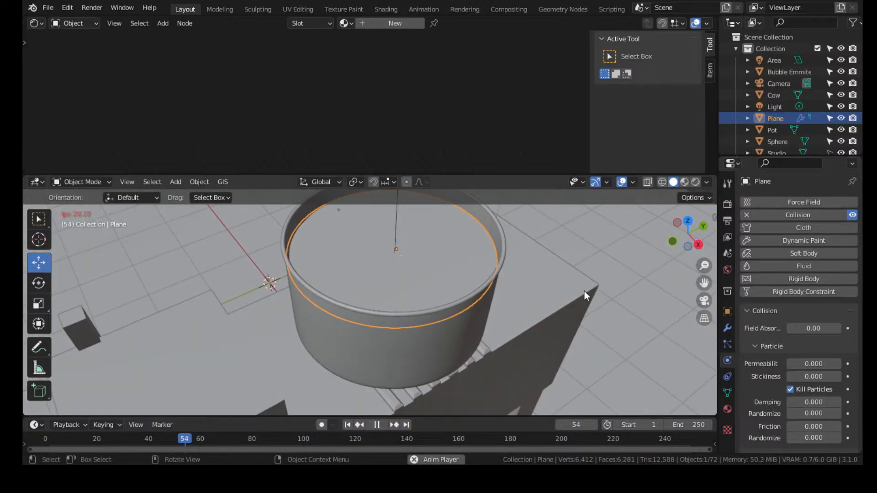
key(space)
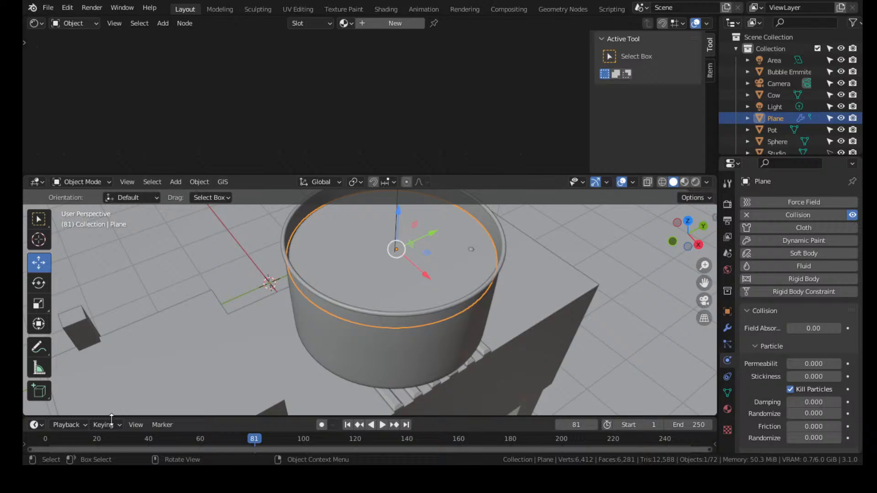
click(47, 438)
key(space)
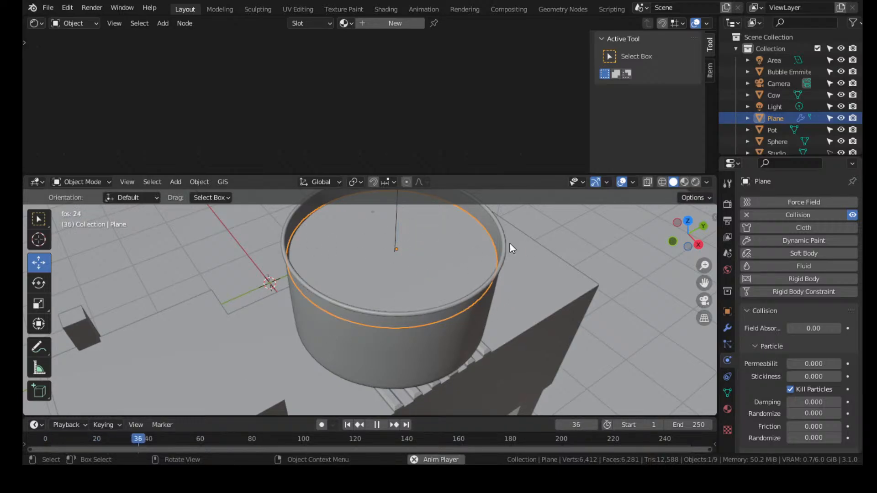
key(space)
Assign the existing Water material to the circular plane and view the pot in rendered shading
click(727, 409)
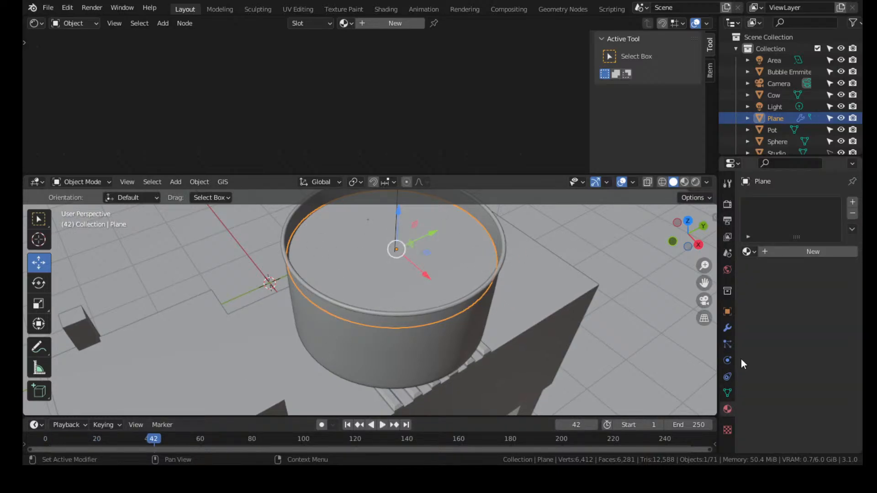
click(748, 250)
click(639, 337)
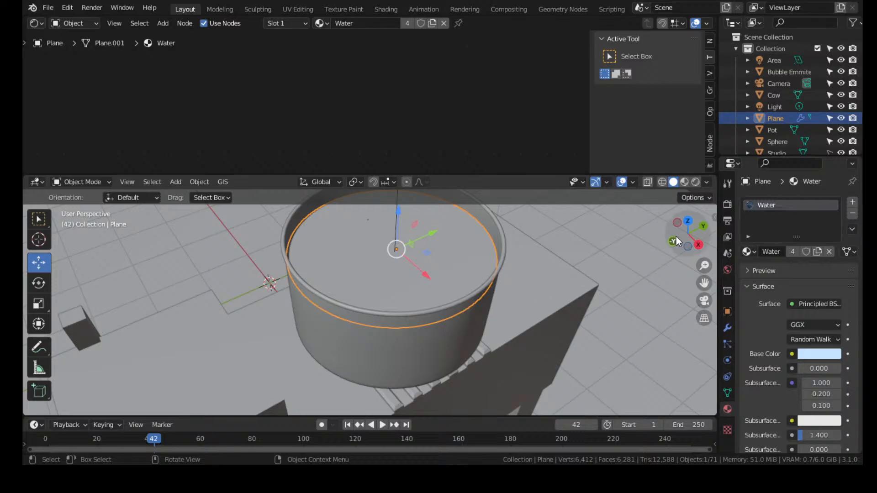
click(695, 182)
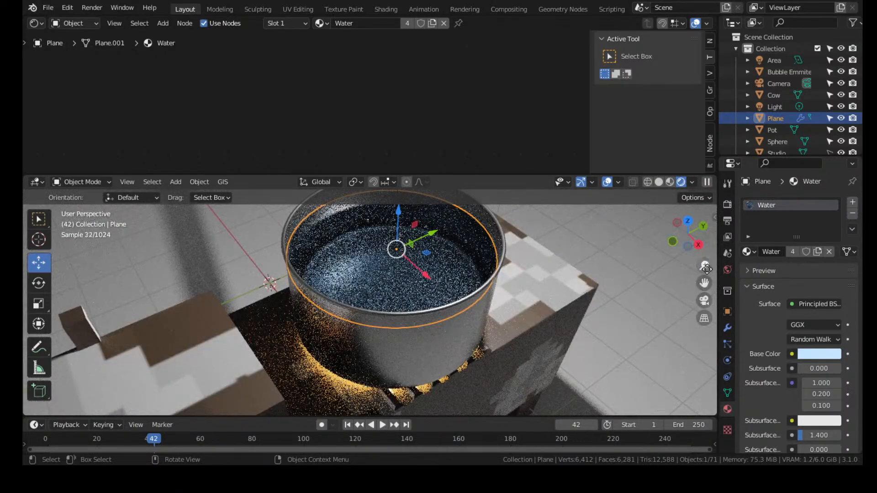
scroll(694, 288, up, 3)
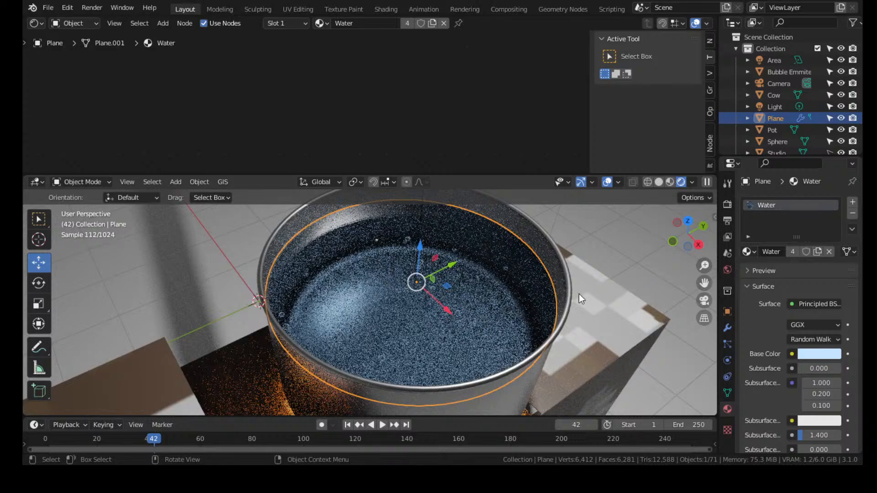
Select the bubble emitter and set its particle emission Number to 10000
click(479, 330)
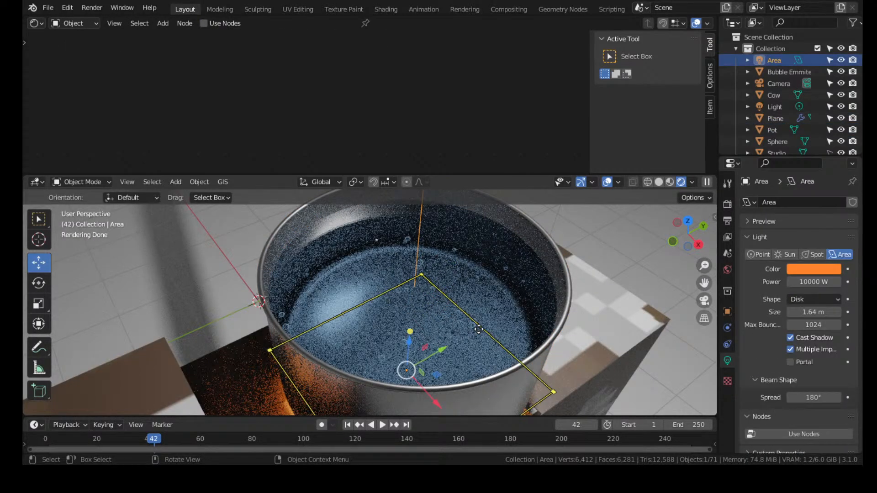
click(479, 330)
click(727, 344)
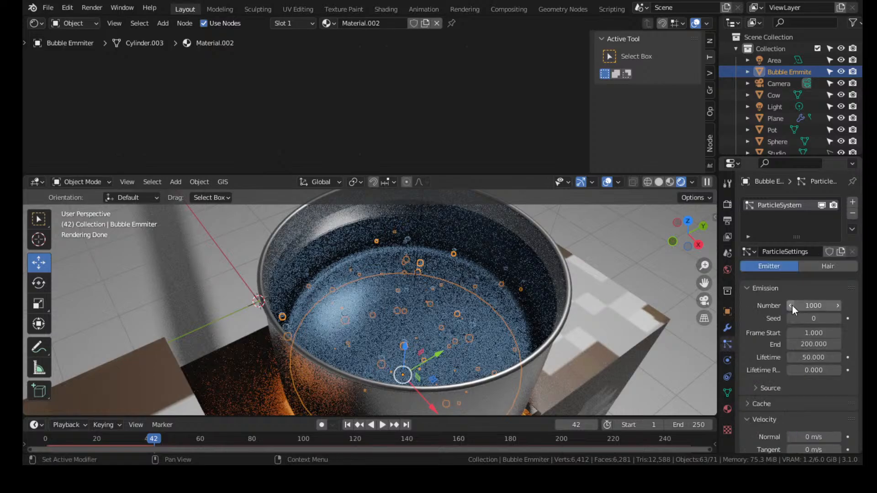
click(811, 304)
text(0)
key(Return)
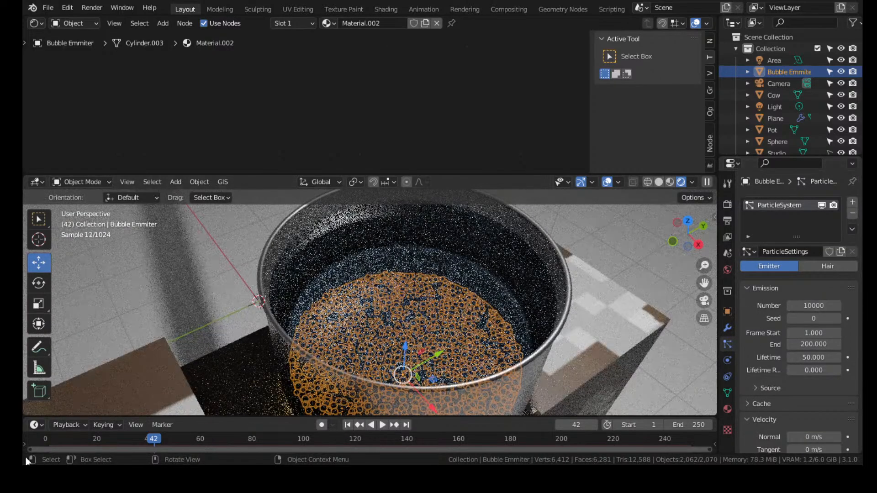
Play the bubble simulation from the start, deselect everything, and set the particles' render Scale to 0.020
click(46, 446)
key(space)
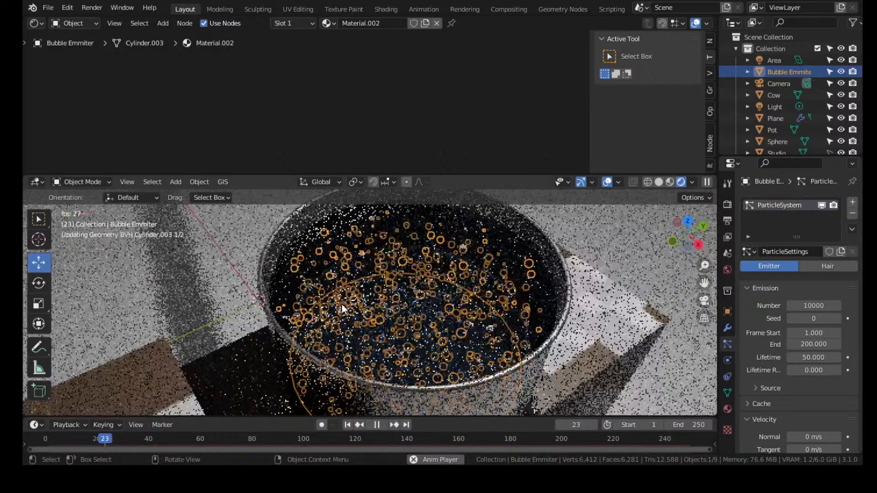
key(space)
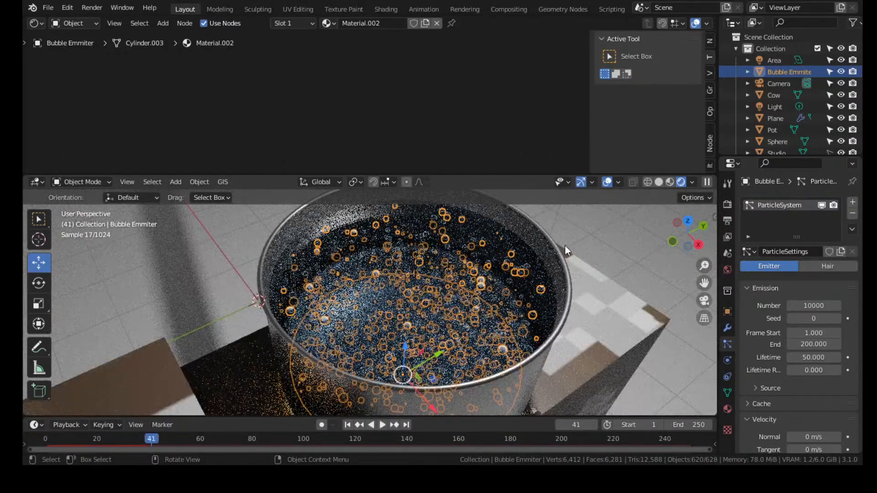
scroll(566, 246, down, 5)
key(alt+a)
scroll(557, 237, up, 6)
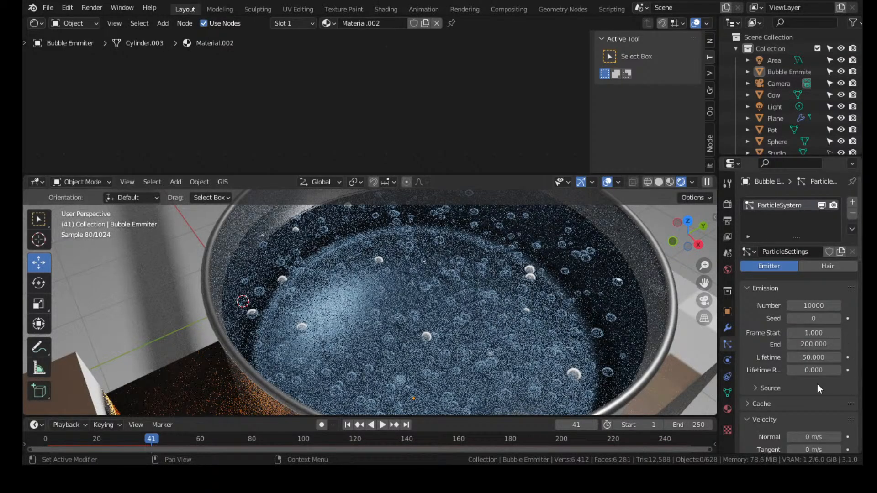
scroll(819, 382, down, 10)
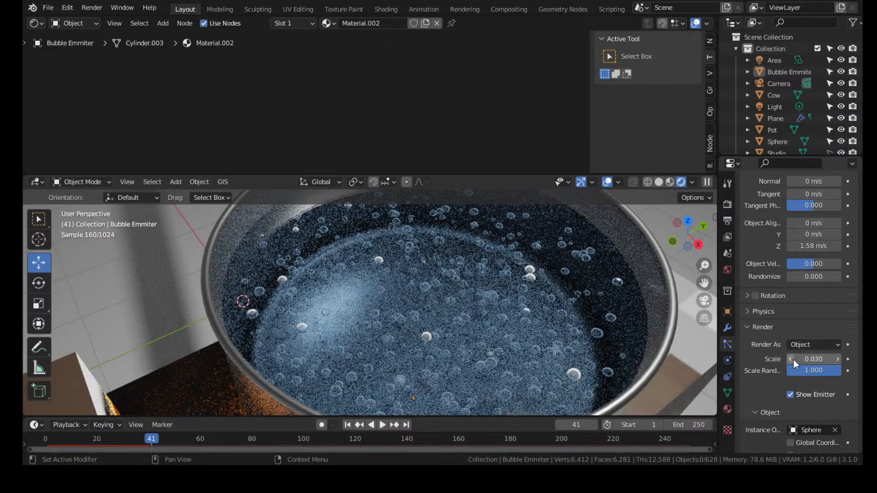
click(793, 360)
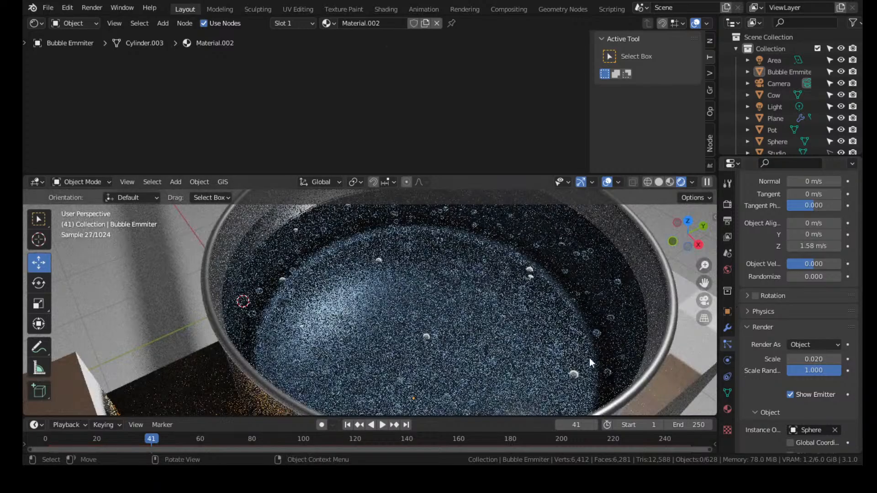
Duplicate the water plane about 0.018 m lower along Z and assign Material.002 to the copy
click(465, 292)
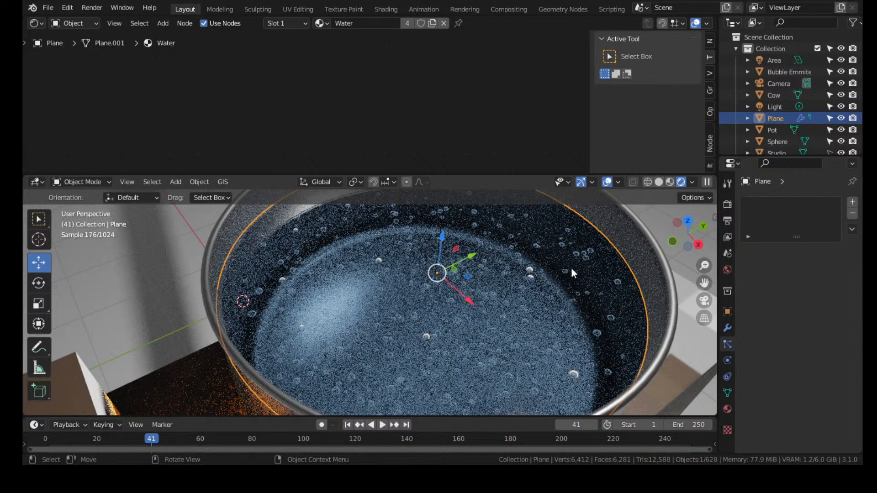
key(shift+d)
key(z)
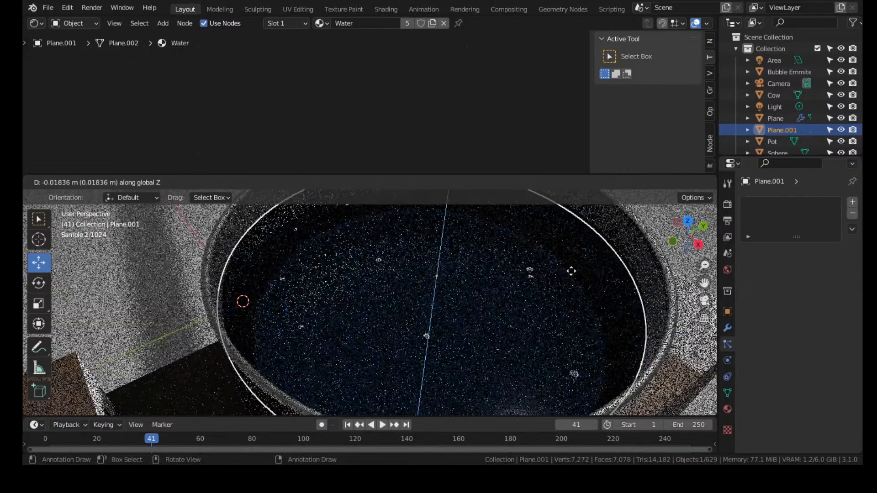
click(571, 269)
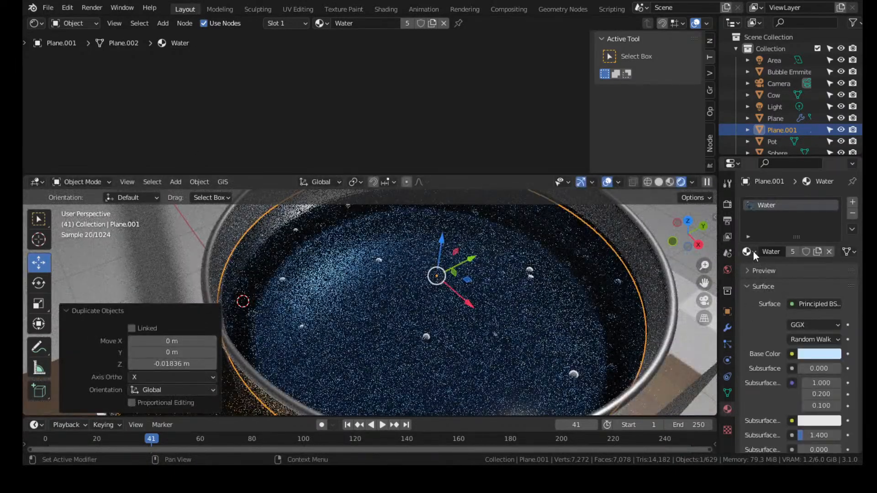
click(752, 252)
click(650, 313)
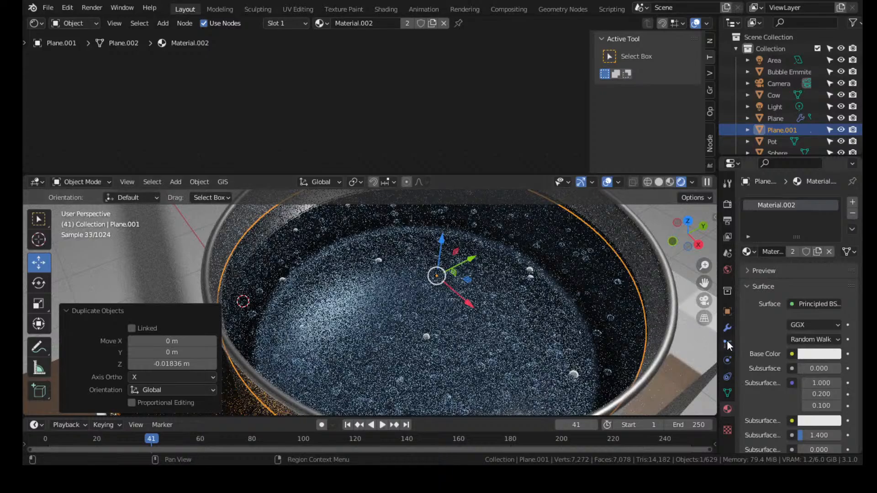
Check the duplicate plane's Collision settings and play the bubble animation from the start
click(727, 360)
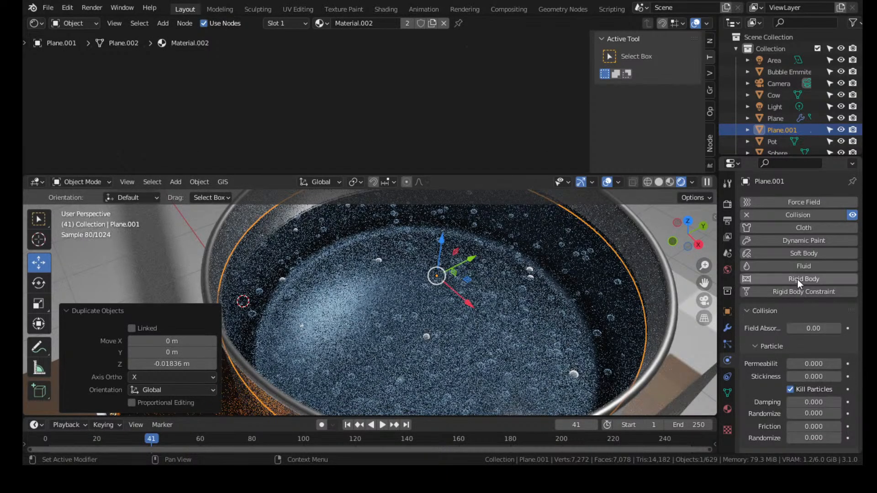
click(43, 439)
key(space)
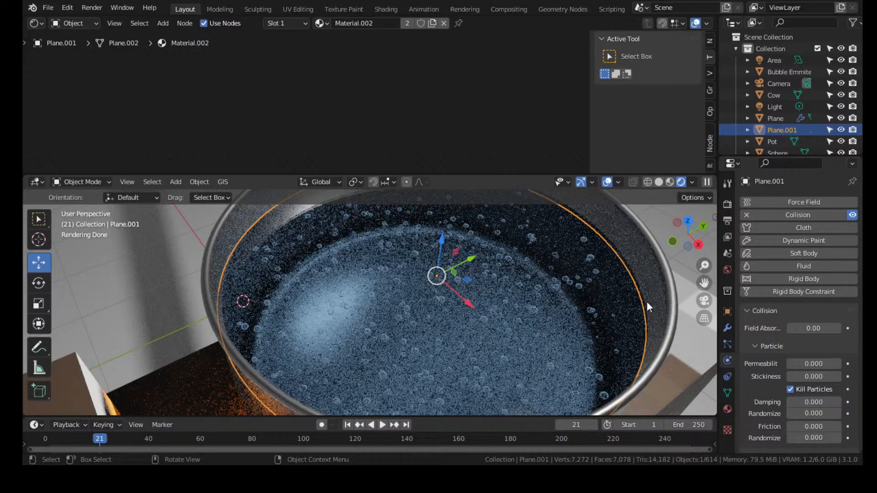
Add a Displace modifier with a new texture to the original water plane
click(647, 302)
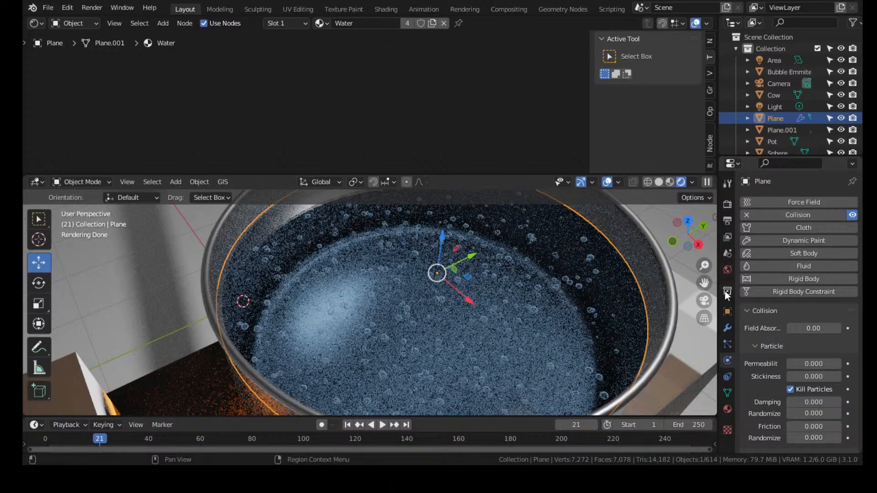
click(728, 328)
click(761, 200)
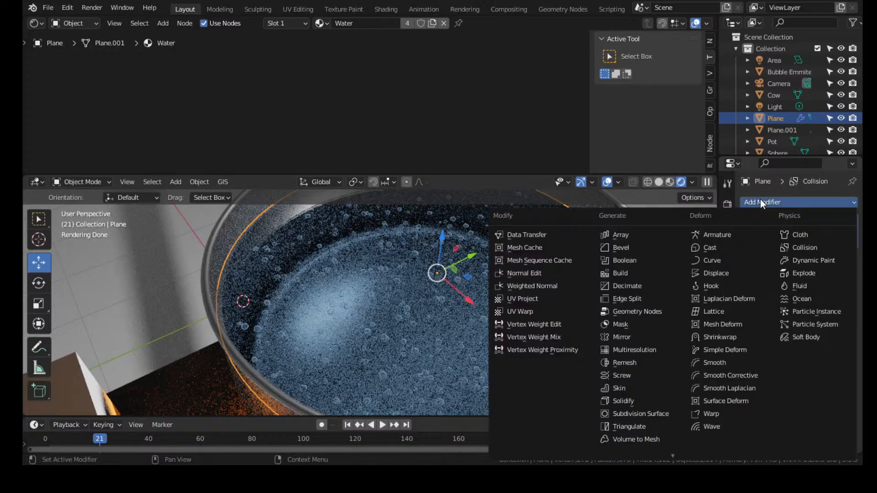
click(726, 272)
click(820, 274)
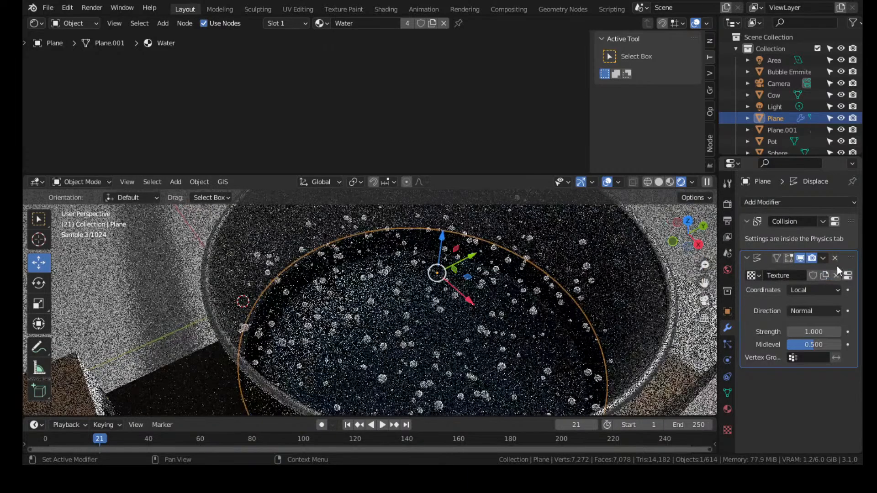
Change the displacement texture's type to Clouds and increase its Size, viewing the surface in solid shading
click(848, 275)
click(788, 237)
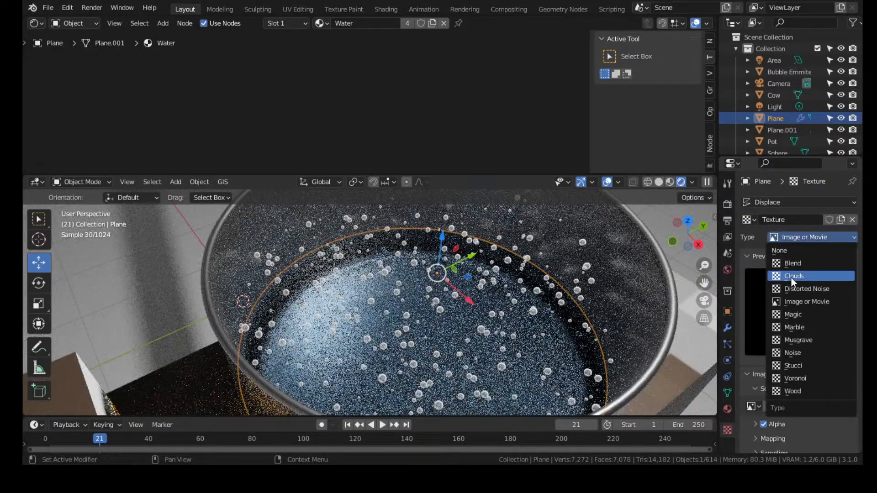
click(791, 277)
click(662, 181)
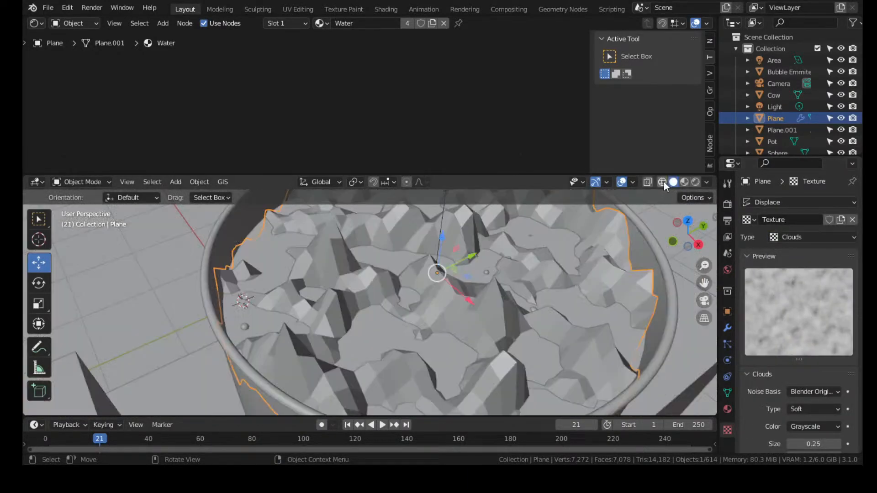
scroll(808, 388, down, 3)
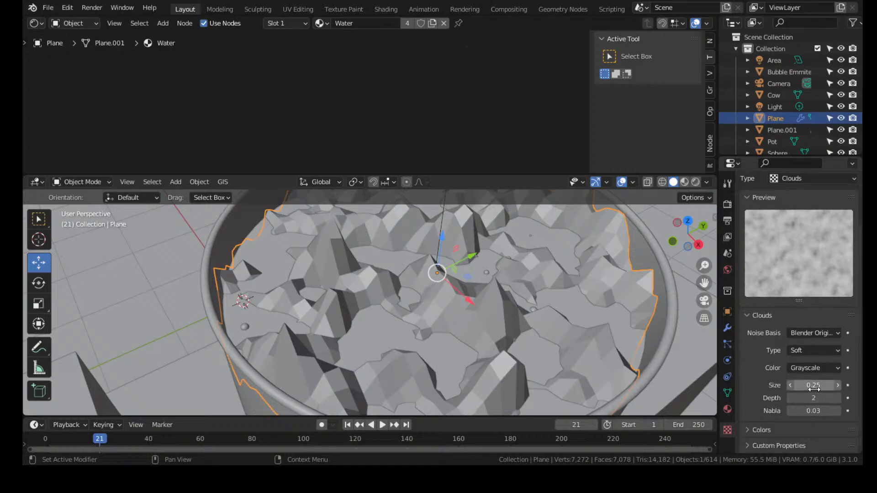
drag(813, 385, 844, 385)
Add a Subdivision Surface modifier to the displaced water plane
click(728, 327)
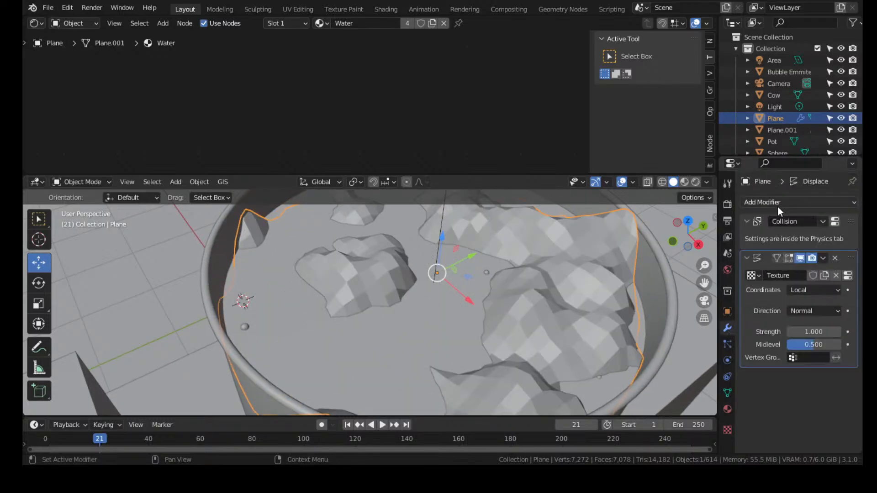
click(779, 205)
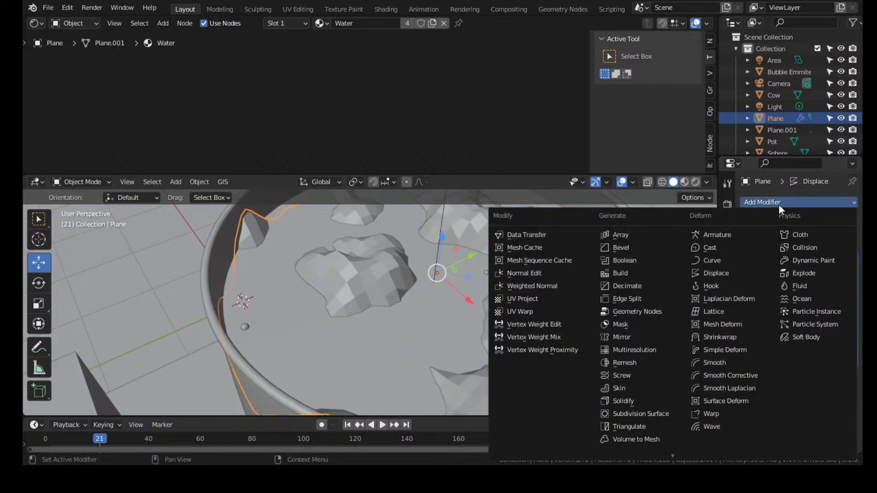
click(634, 414)
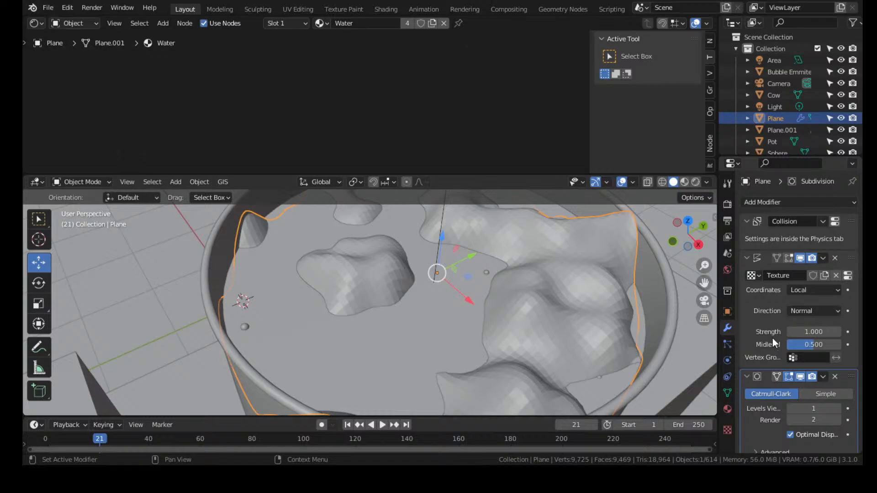
Set the water plane's Displace Strength to 0.2 and Midlevel to about 0.177
drag(834, 332, 808, 333)
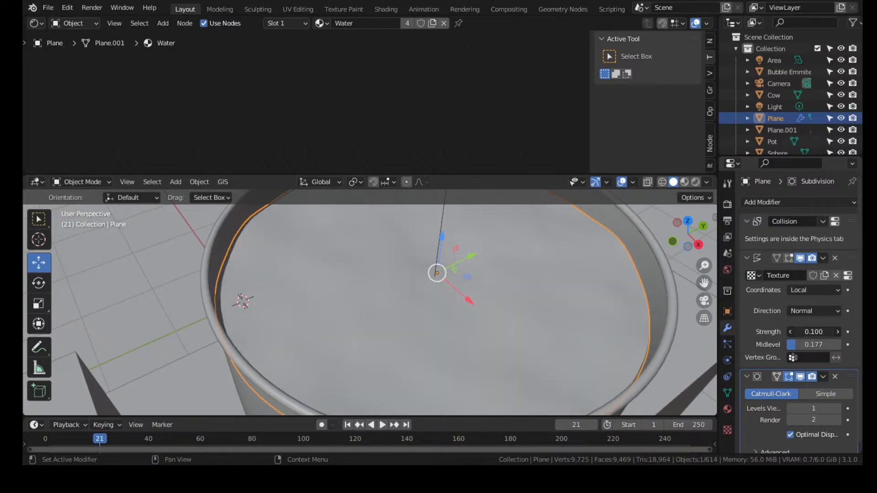
click(837, 332)
scroll(594, 295, down, 5)
middle_drag(578, 293, 575, 261)
click(639, 235)
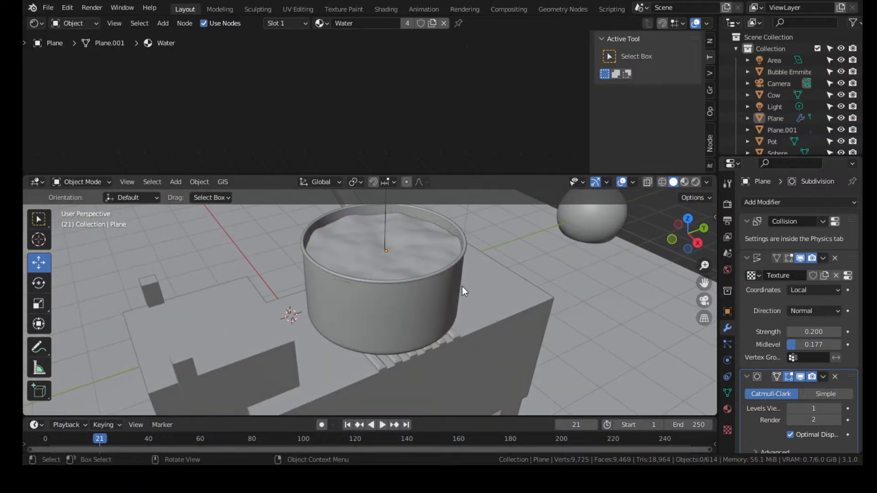
Add a Plain Axes empty at the world origin
click(439, 254)
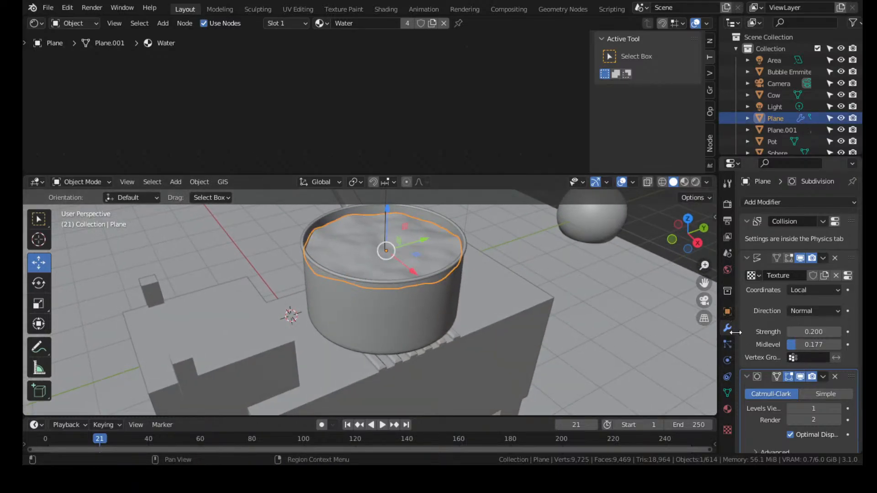
click(810, 291)
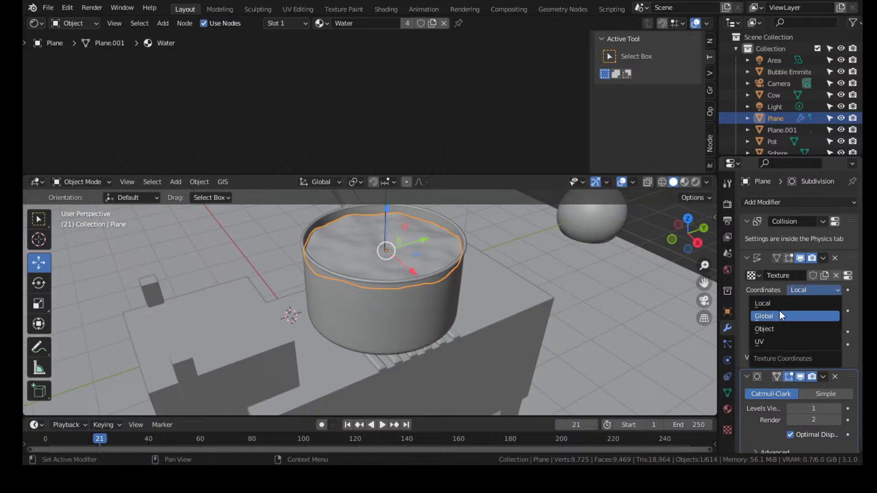
click(177, 183)
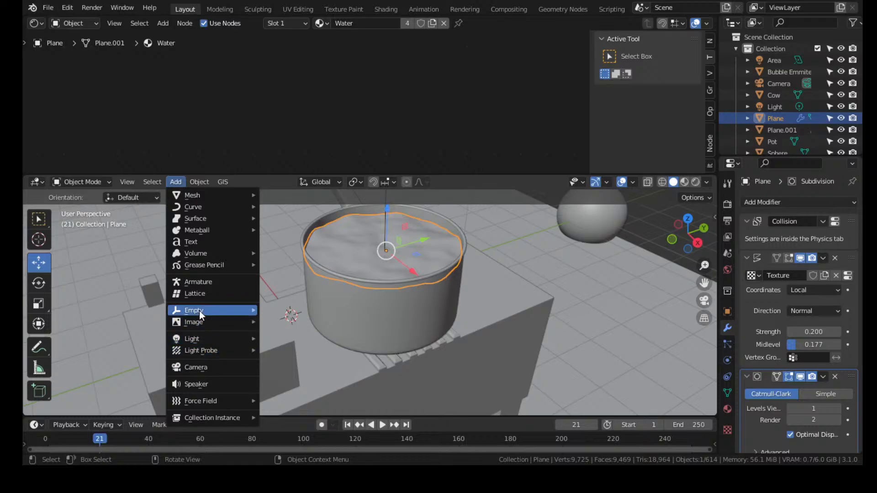
mouse_move(199, 311)
click(276, 312)
Set the water plane's Displace coordinates to Object and choose the Empty as the reference object
click(407, 262)
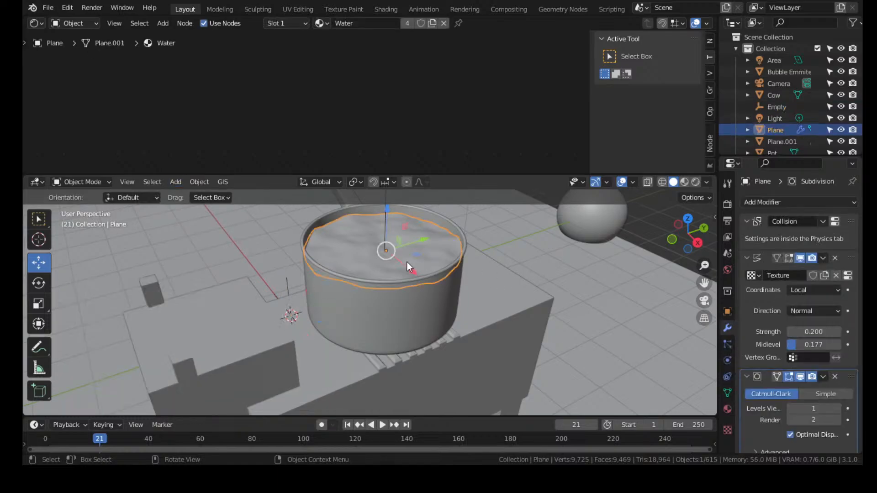
click(823, 290)
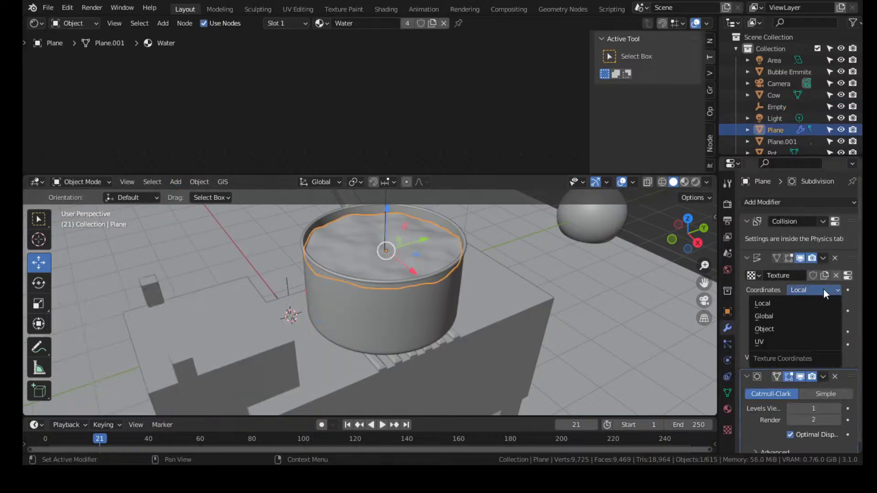
click(777, 328)
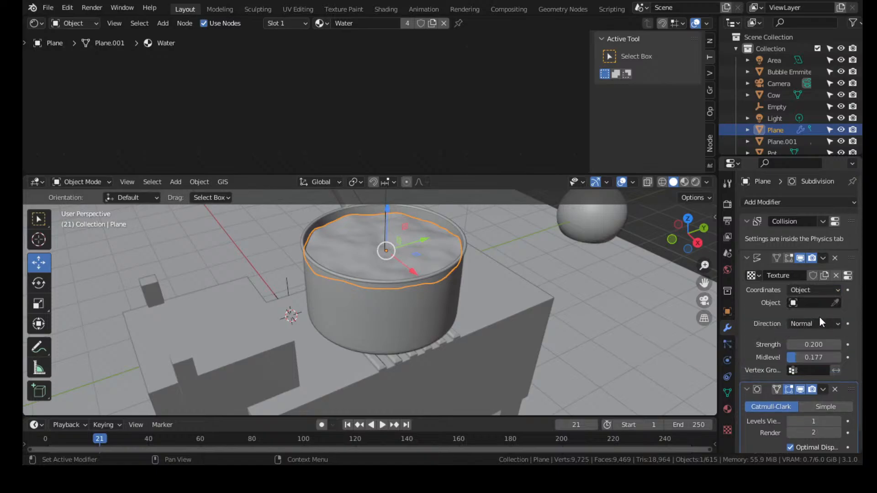
click(834, 303)
click(288, 288)
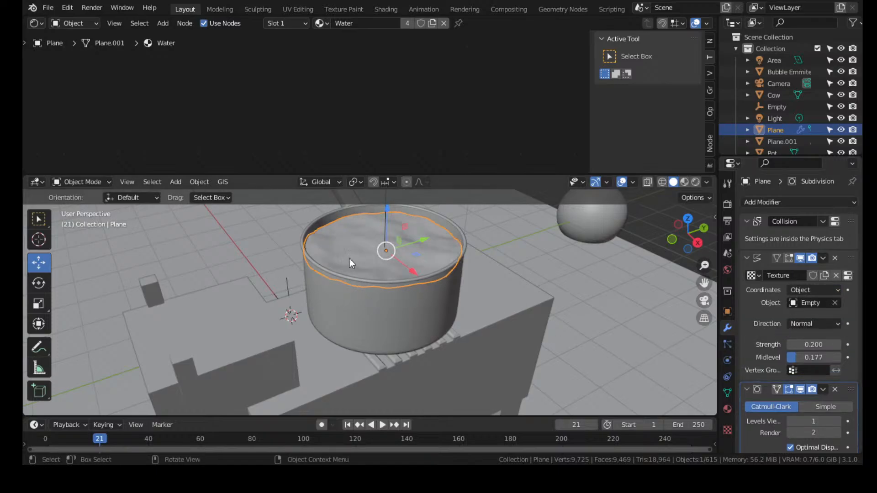
Raise the empty about 8.16 m along Z to shift the wave pattern on the water
click(285, 293)
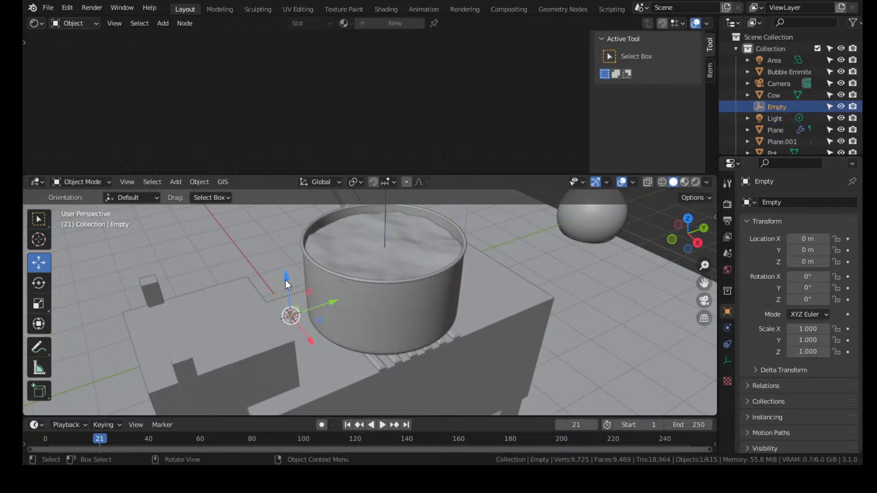
drag(286, 280, 281, 250)
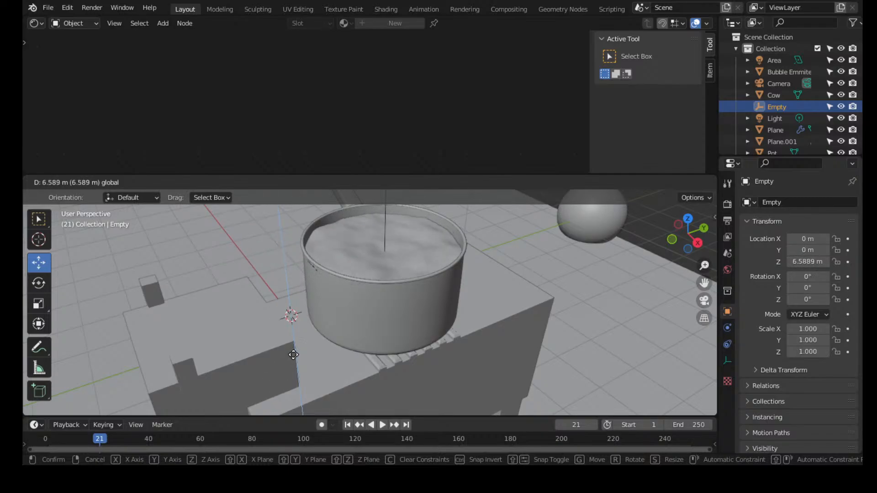
click(350, 226)
Scale the water plane down slightly to about 0.994 to fit inside the pot
click(409, 257)
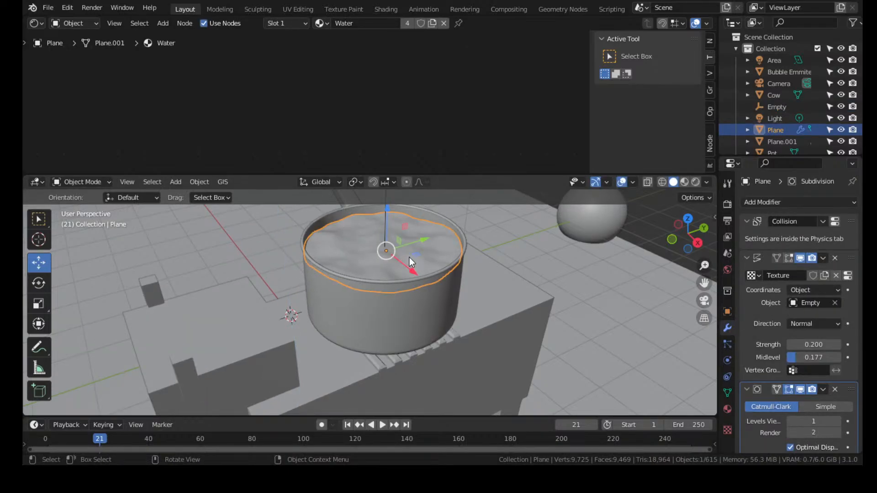
key(s)
click(588, 244)
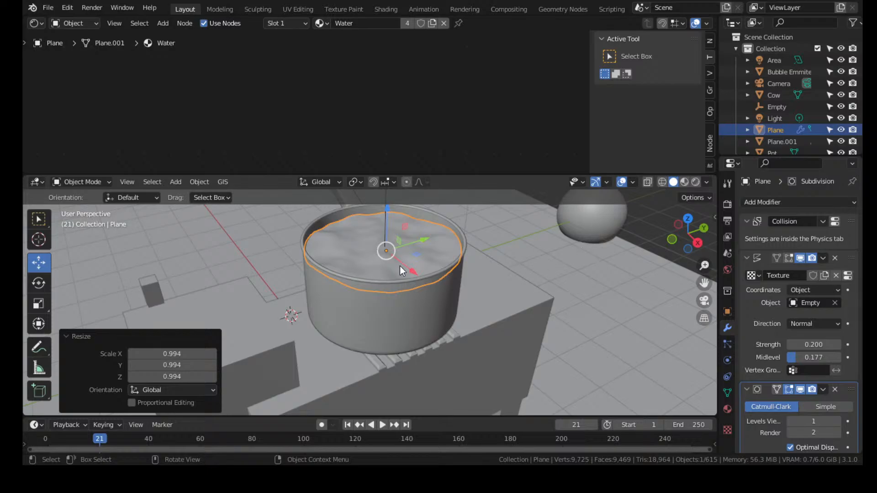
Lower the empty about 6.47 m along the Z axis
scroll(400, 266, down, 4)
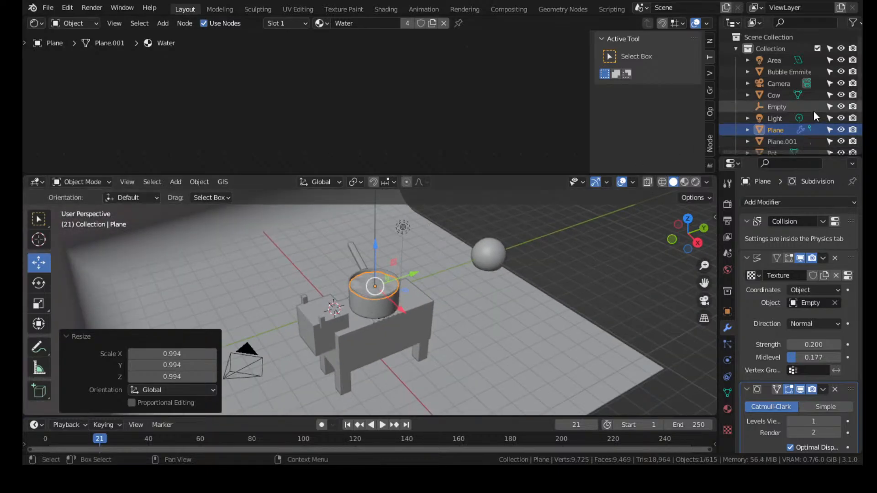
click(777, 107)
scroll(497, 272, up, 5)
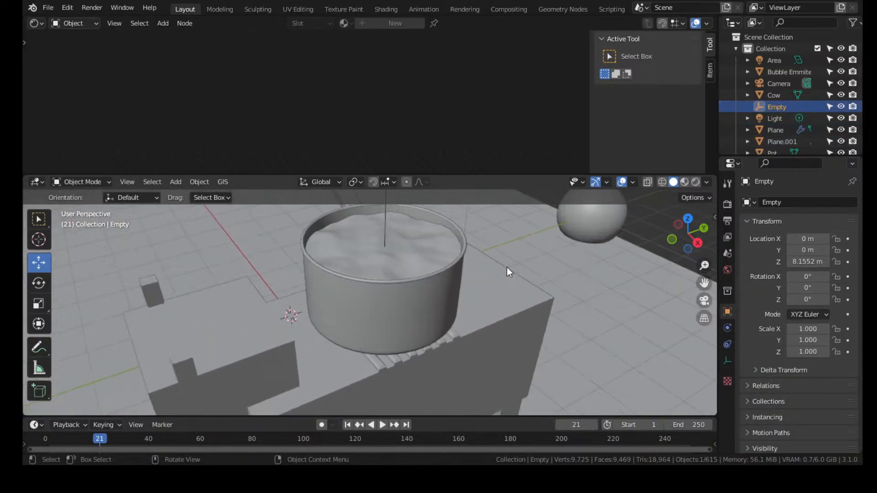
key(g)
key(z)
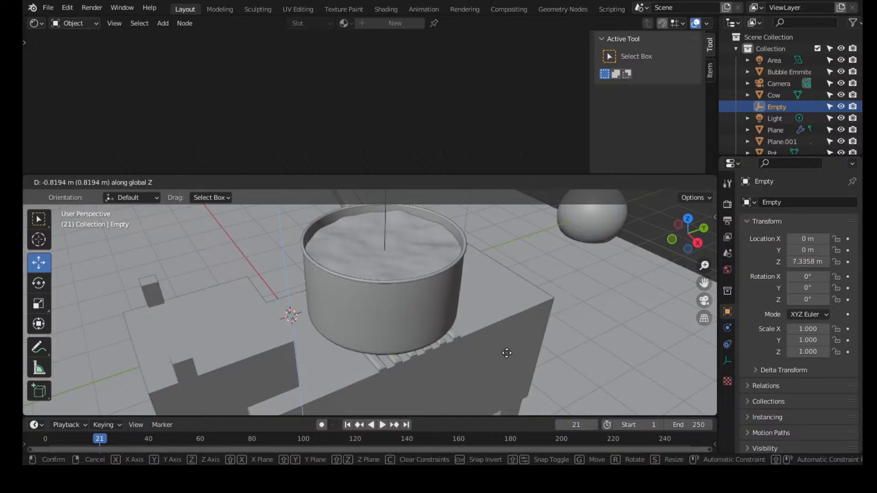
click(499, 286)
Switch to rendered shading and examine the water, pot and cow from several angles and distances
click(695, 182)
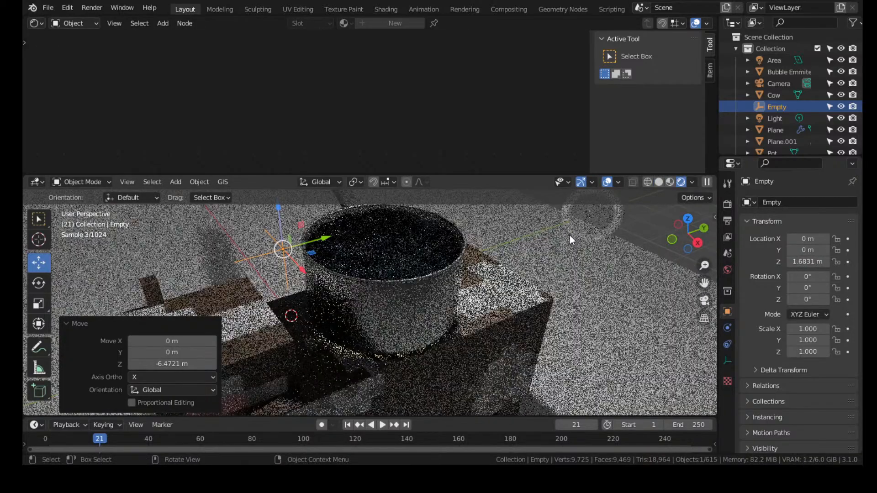
scroll(563, 252, up, 3)
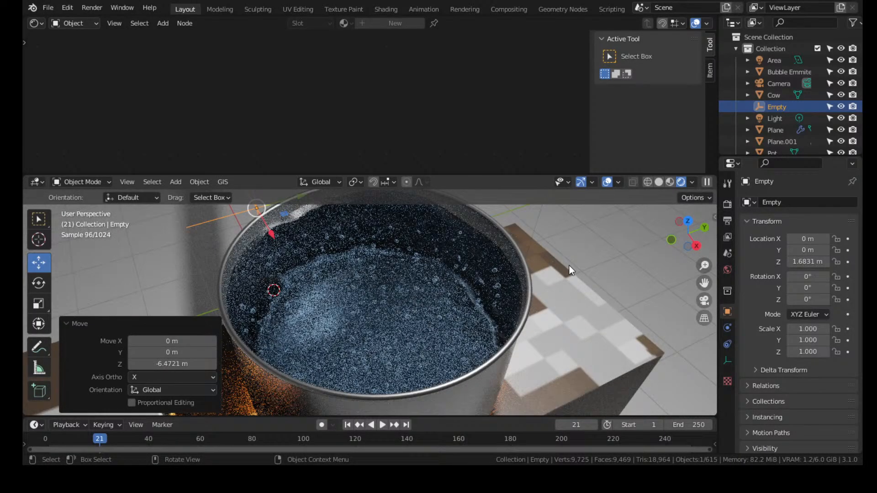
scroll(570, 265, down, 2)
middle_drag(549, 284, 561, 256)
scroll(563, 262, down, 3)
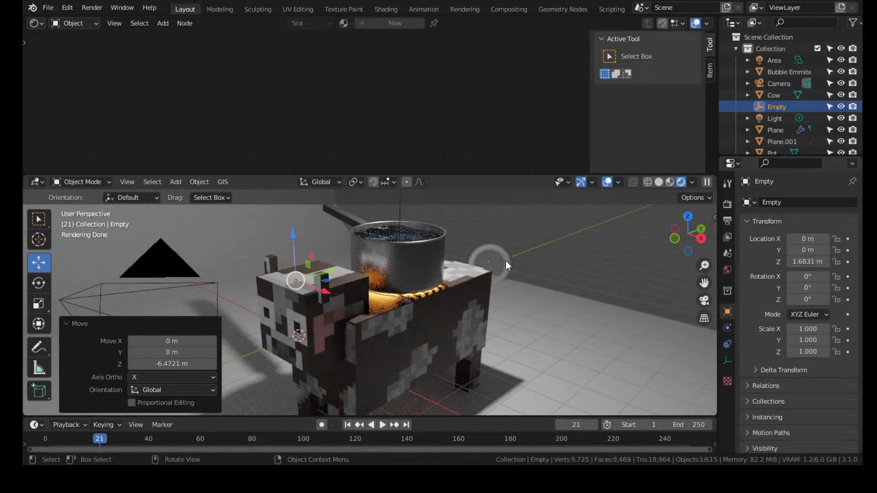
middle_drag(559, 229, 530, 238)
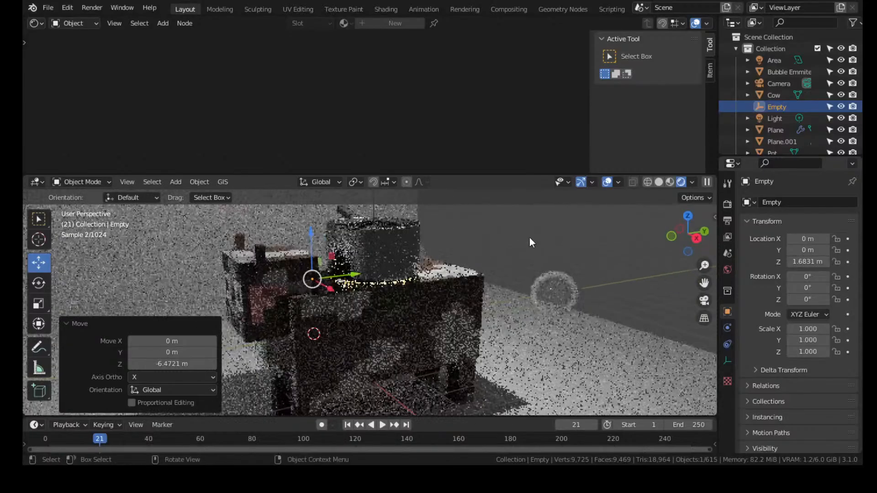
scroll(530, 238, down, 5)
scroll(446, 276, up, 8)
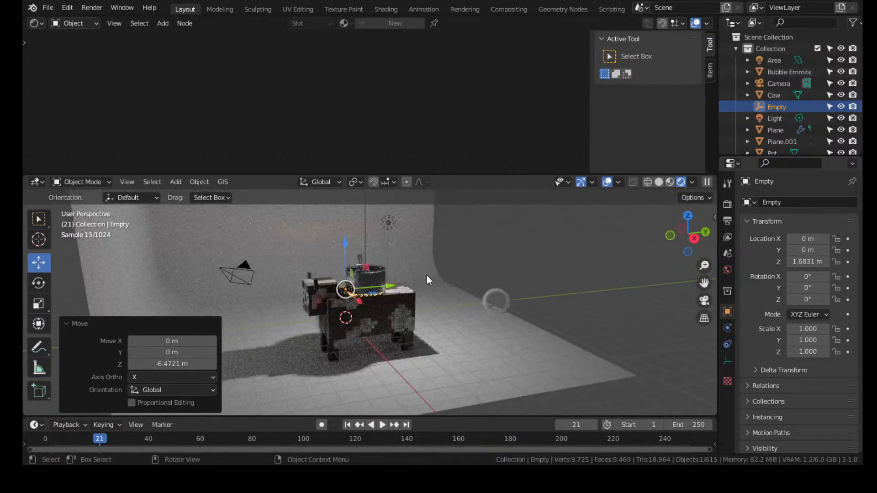
scroll(444, 266, down, 6)
Rotate the Studio backdrop -90° about the global Z axis
click(223, 294)
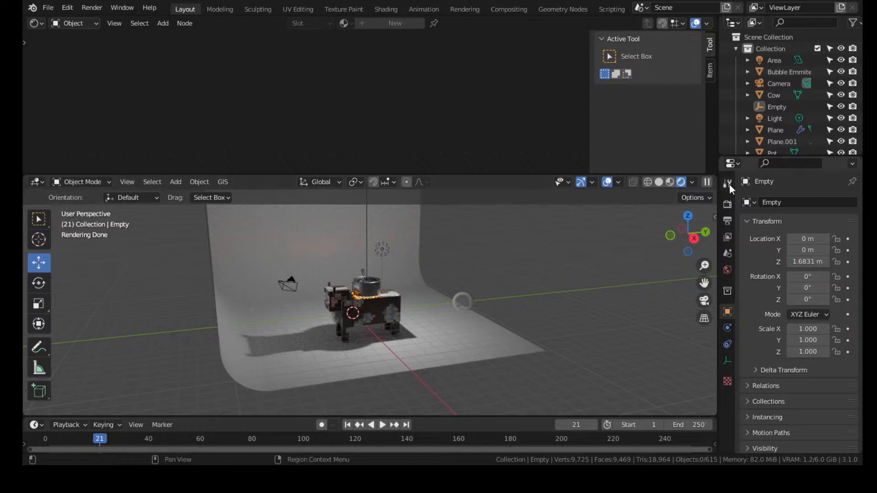
scroll(825, 108, down, 3)
click(829, 140)
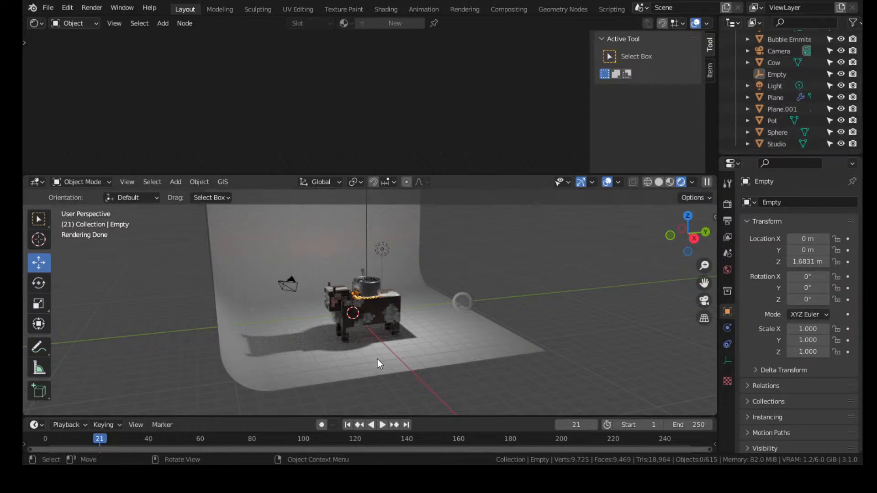
text(rz90)
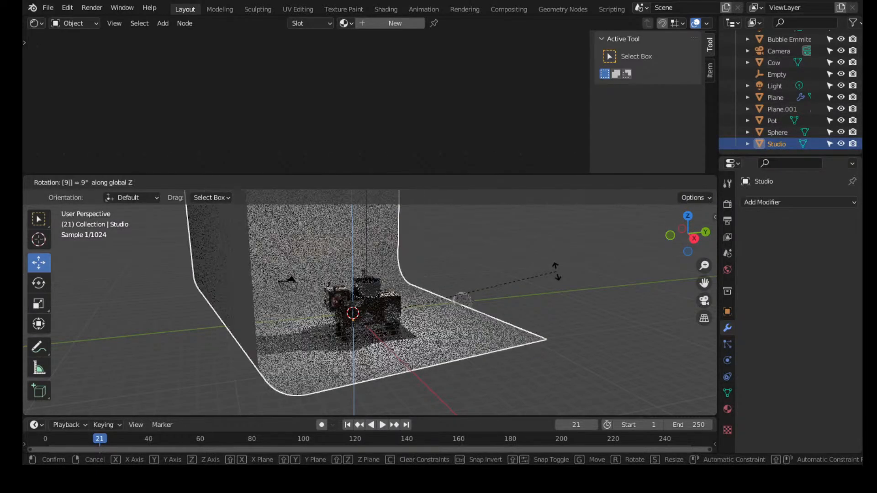
key(minus)
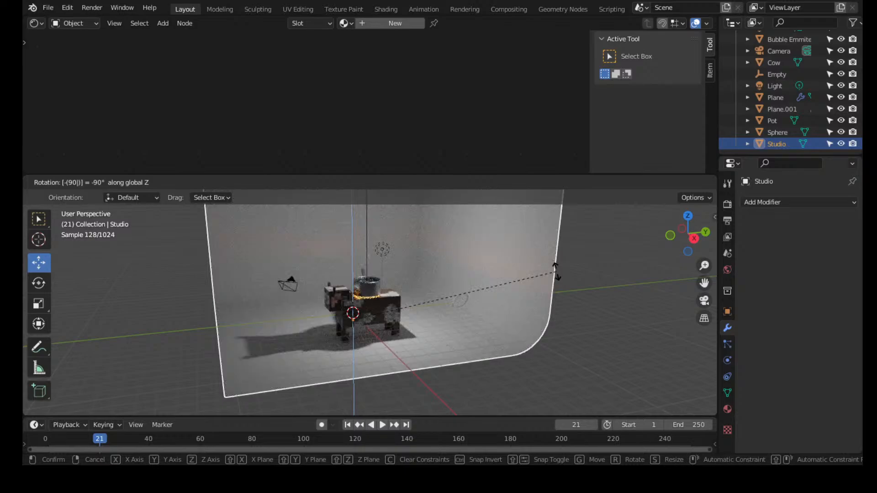
key(Return)
click(569, 294)
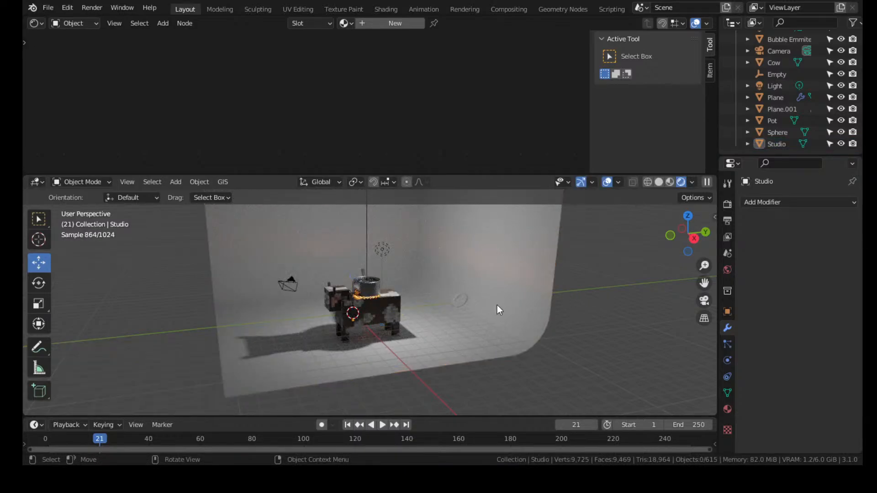
Look through the scene camera and enable the Camera to View lock
middle_drag(498, 306, 509, 260)
scroll(510, 262, up, 7)
click(706, 299)
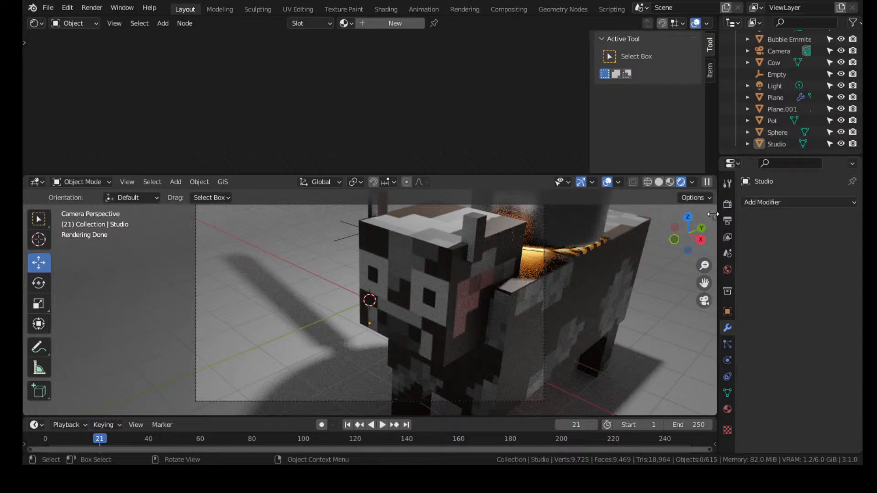
key(n)
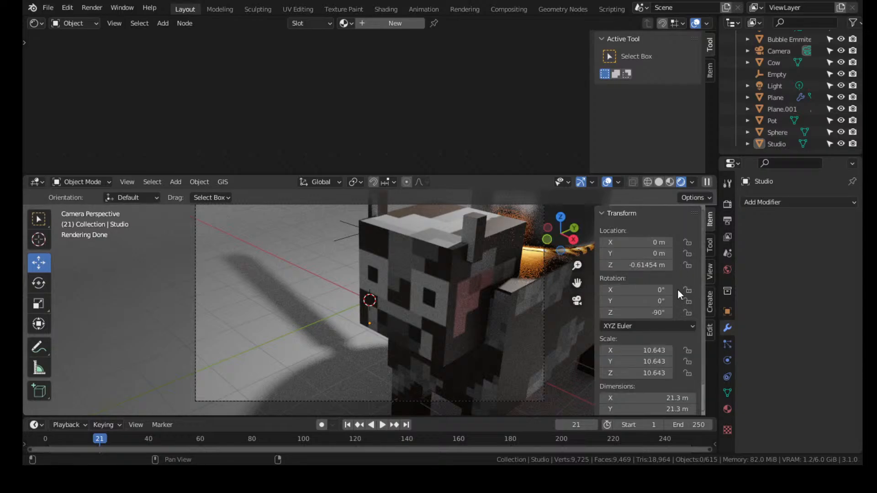
click(711, 276)
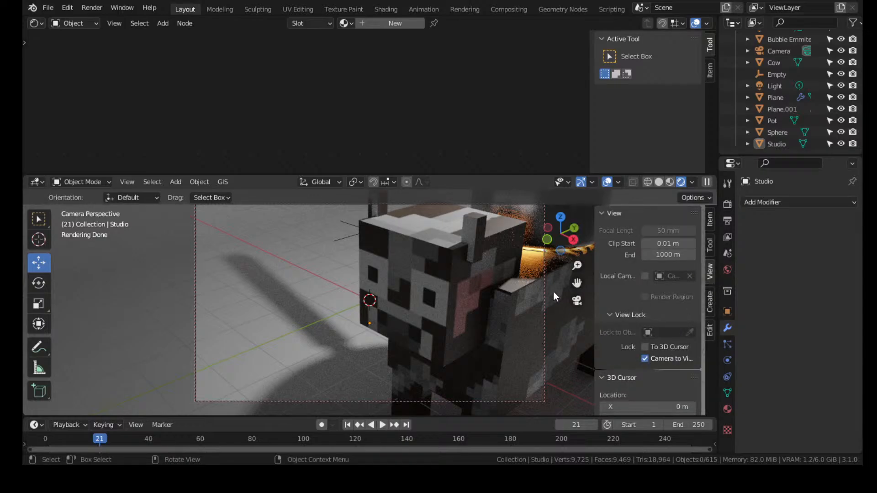
Pull the camera back and reframe the shot to show the full length of the cow carrying the pot
scroll(505, 301, down, 4)
middle_drag(505, 301, 535, 279)
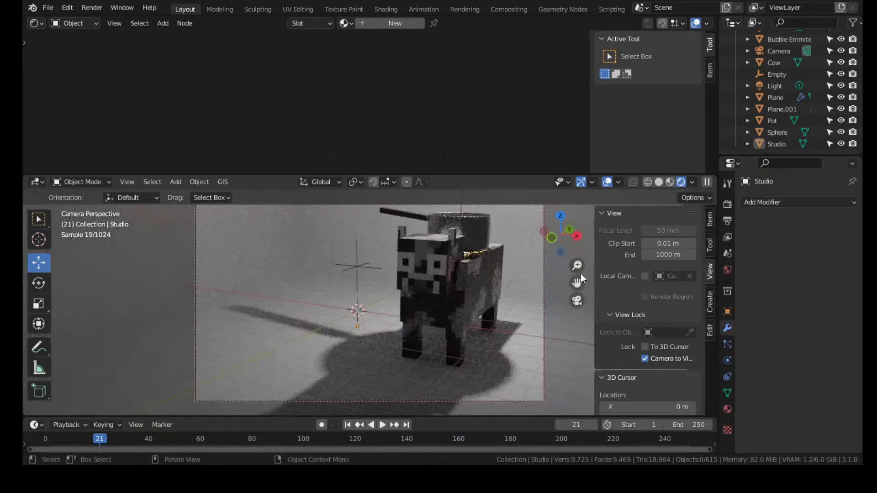
drag(577, 279, 496, 276)
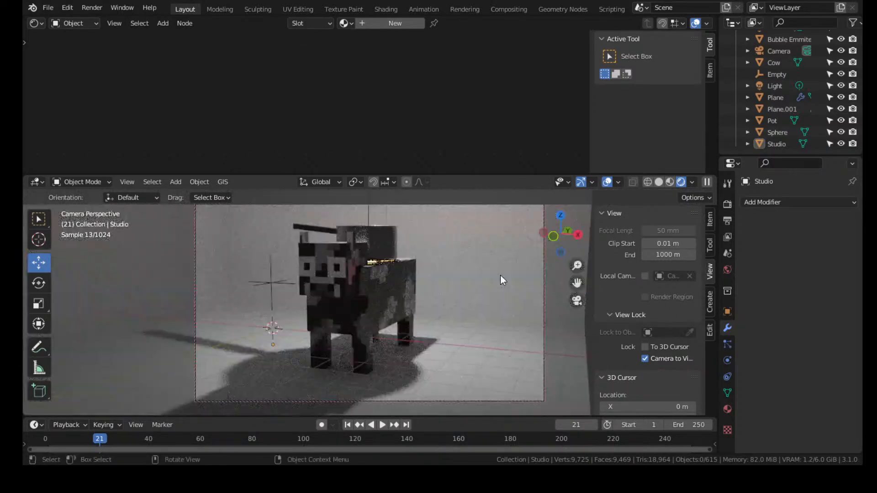
drag(578, 282, 582, 282)
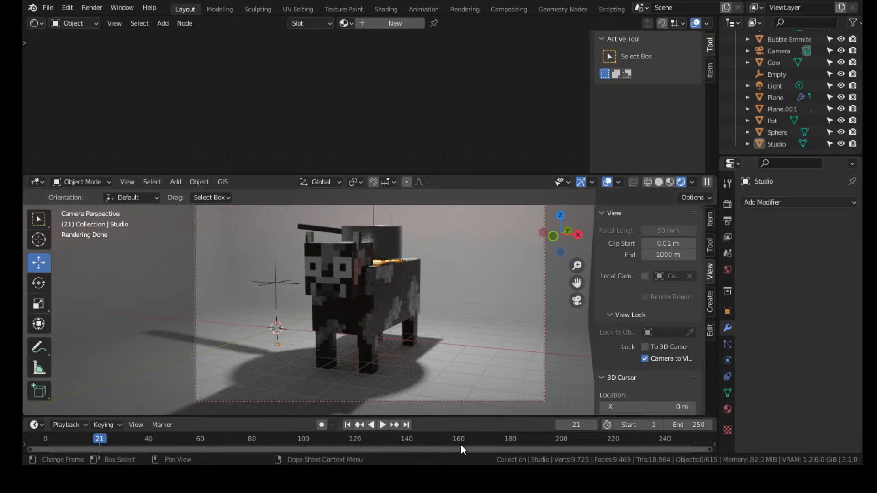
Keyframe the Camera's location and rotation at frame 0
drag(114, 438, 45, 439)
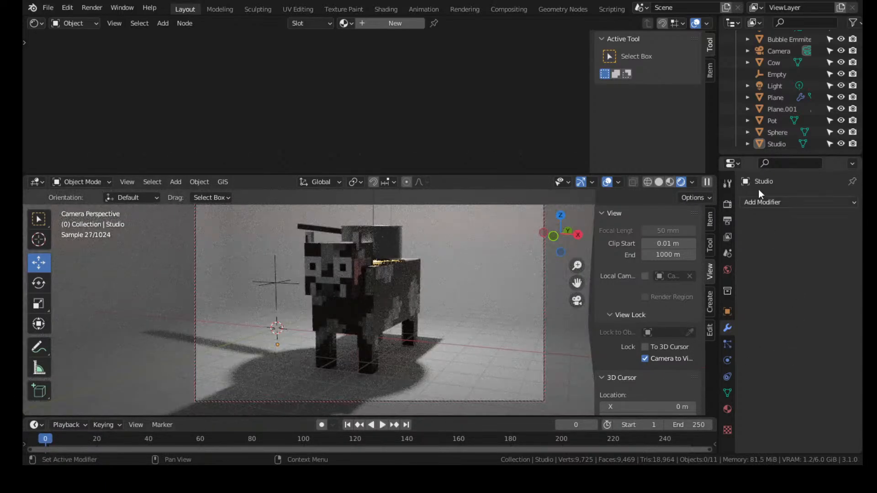
click(782, 47)
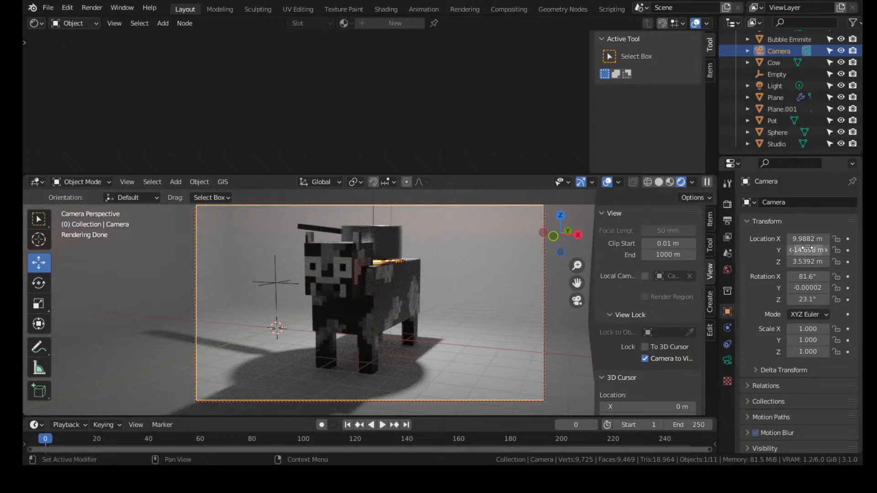
key(i)
key(i)
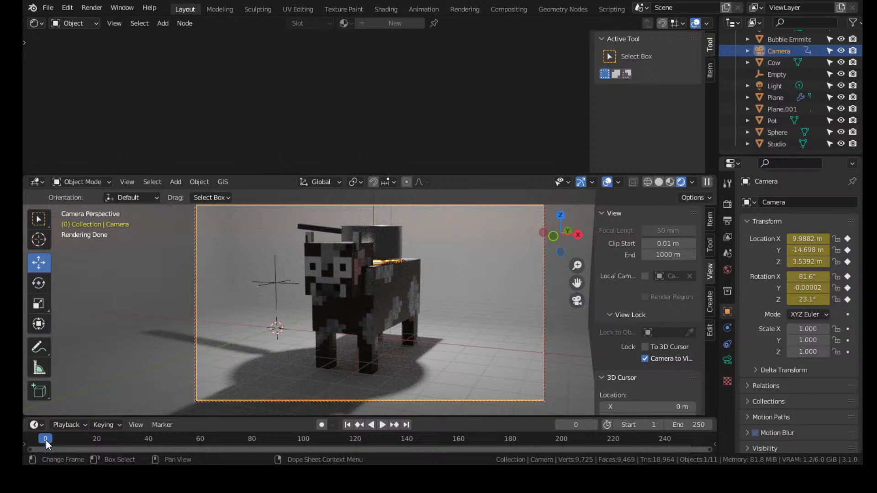
At frame 60, move the camera to a raised side view at about X 10.9, Y -6.8, Z 6.3 m and keyframe its location and rotation
key(space)
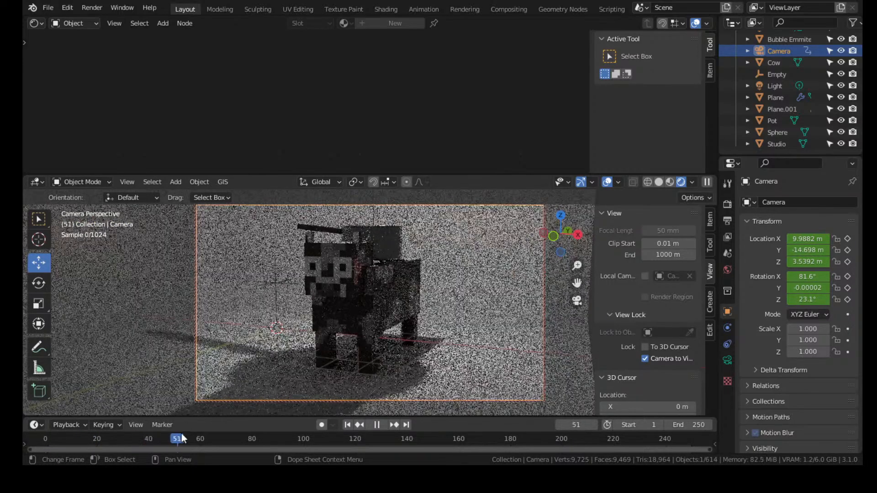
key(space)
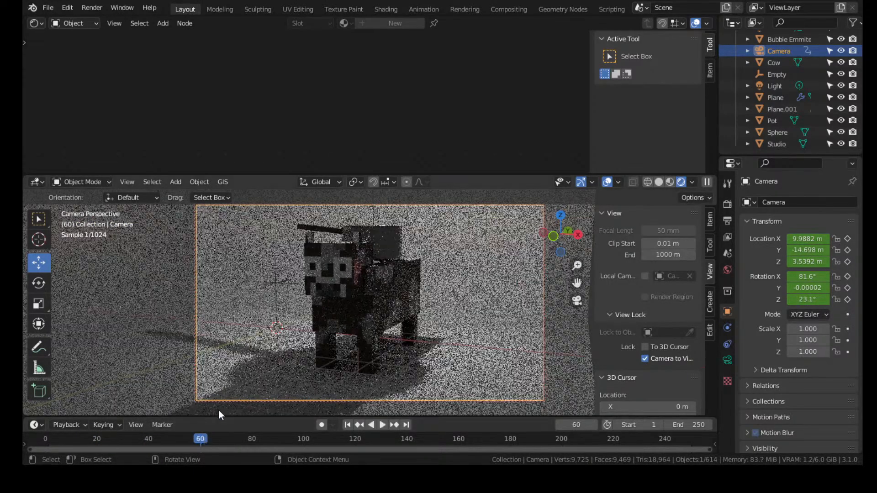
middle_drag(219, 409, 368, 277)
drag(577, 283, 592, 318)
key(i)
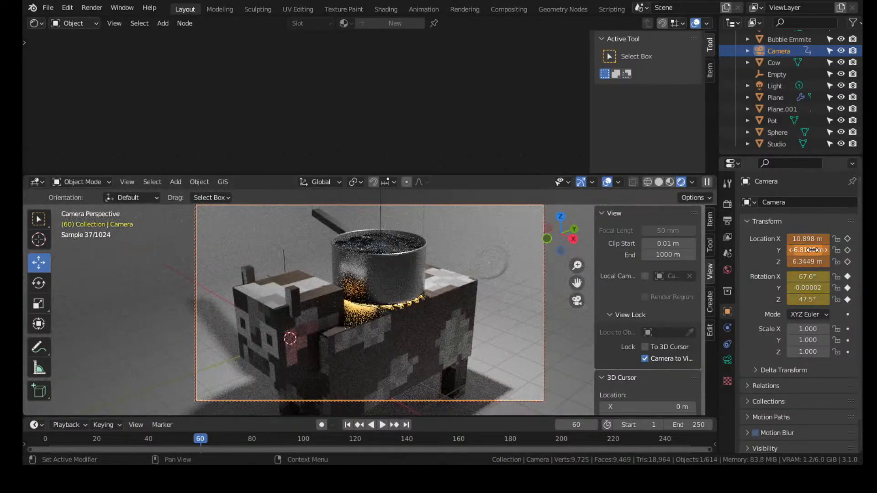
key(i)
drag(206, 439, 687, 444)
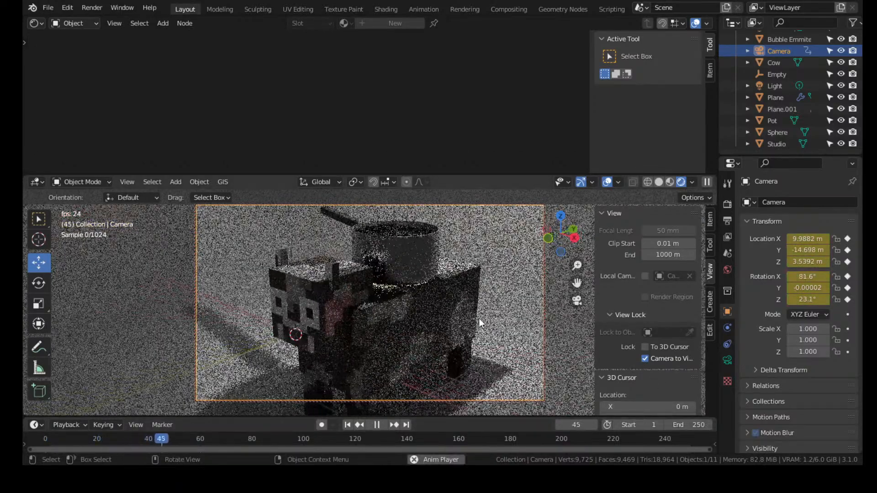
key(space)
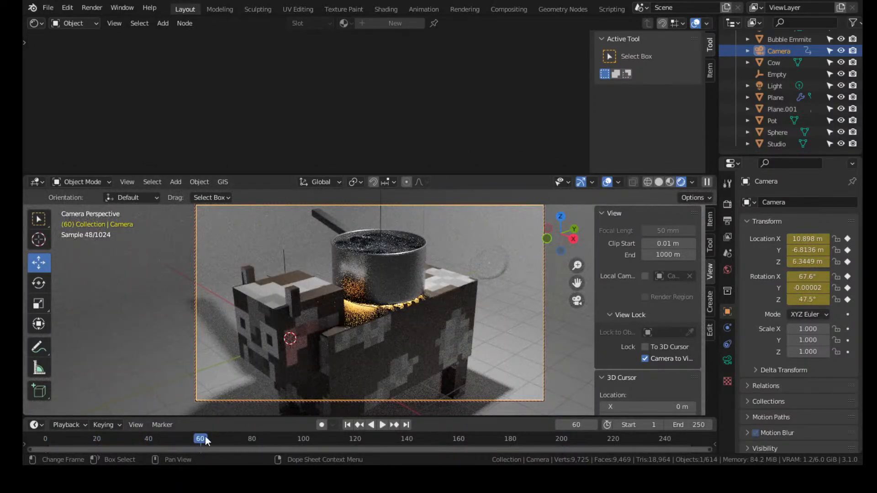
At frame 120, orbit the camera to look down into the pot from about X 6.5, Y 2.5, Z 7.4 m and keyframe location and rotation
key(space)
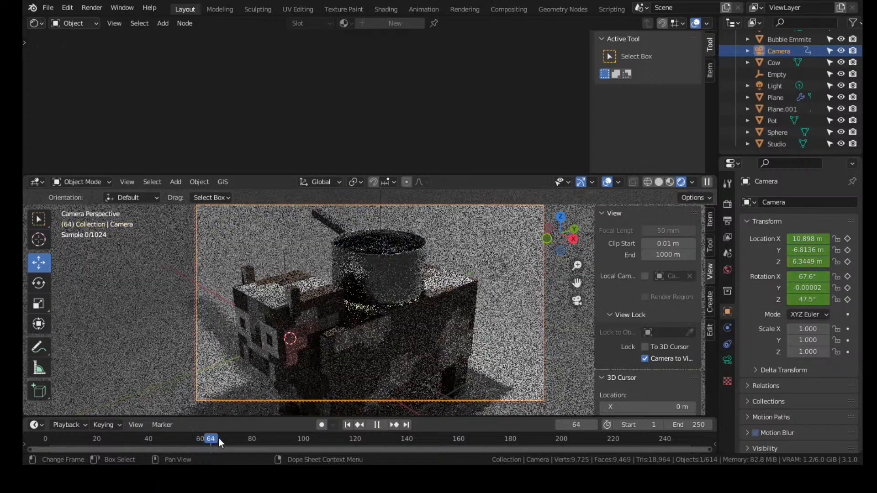
drag(218, 438, 356, 441)
middle_drag(391, 385, 589, 293)
scroll(525, 290, up, 3)
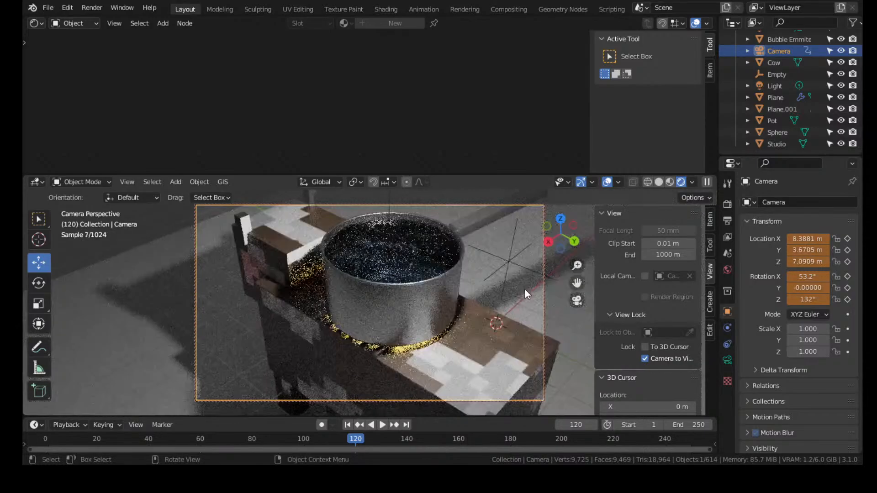
middle_drag(501, 292, 500, 300)
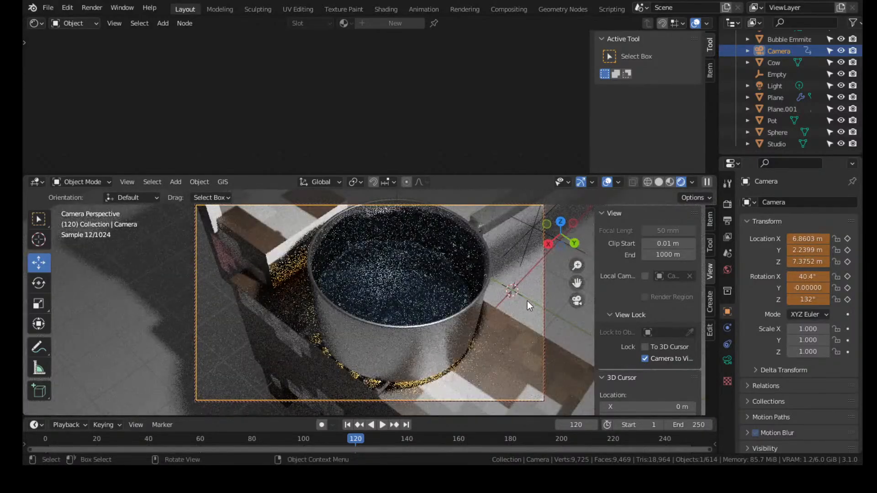
drag(577, 283, 548, 292)
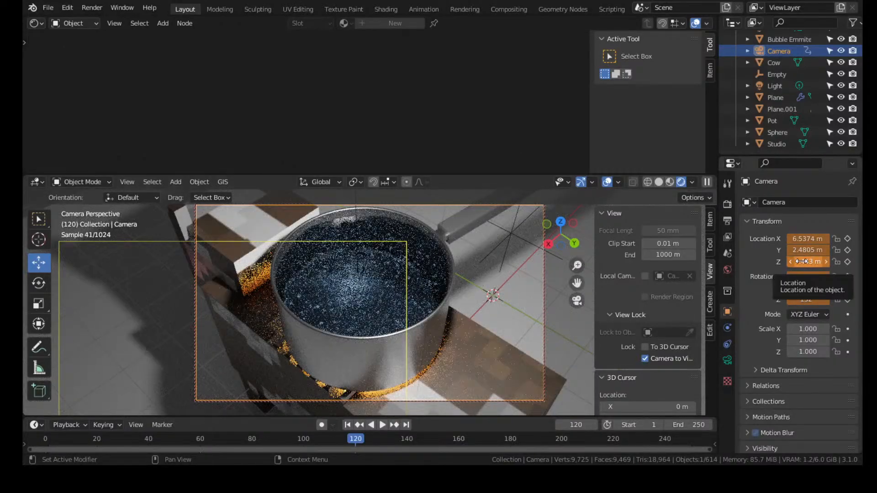
key(i)
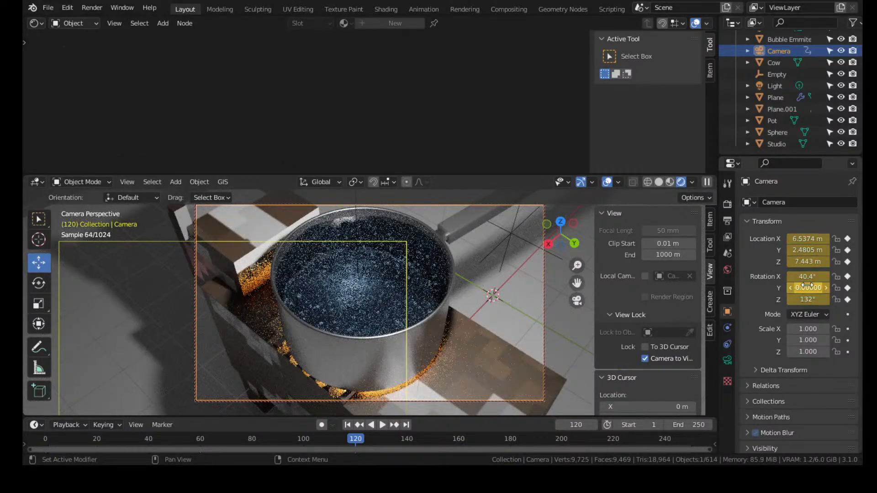
key(shift+Left)
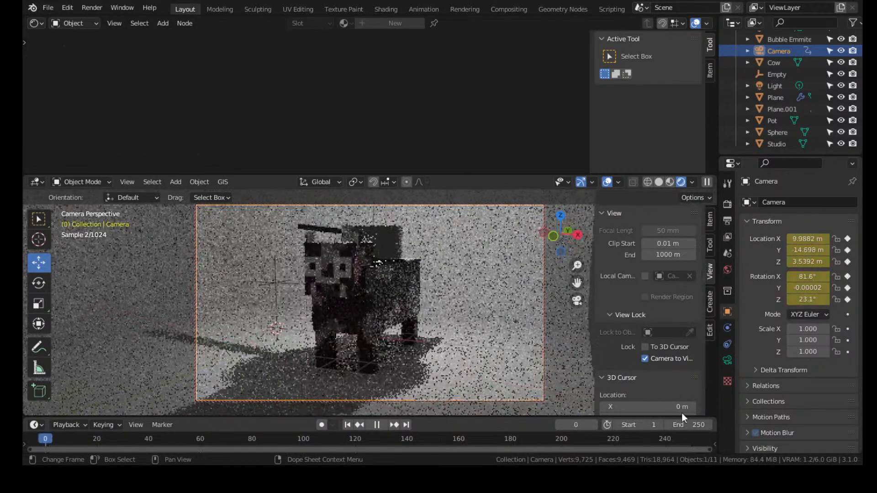
key(space)
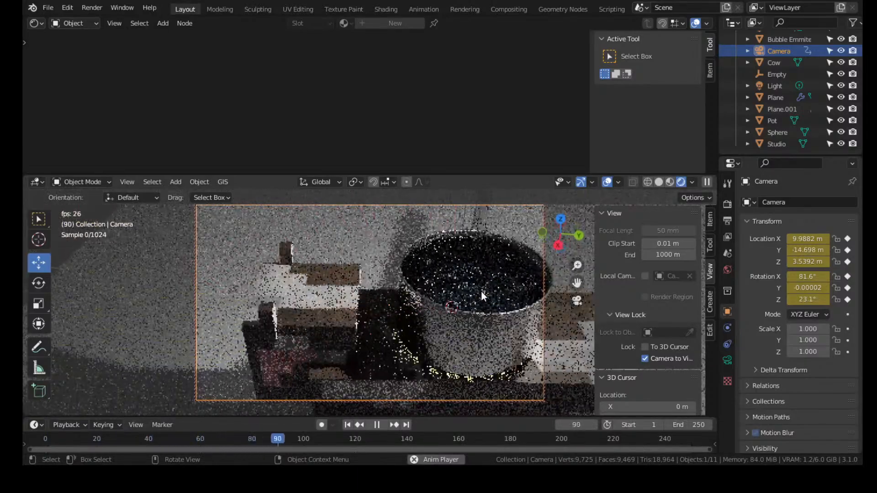
key(space)
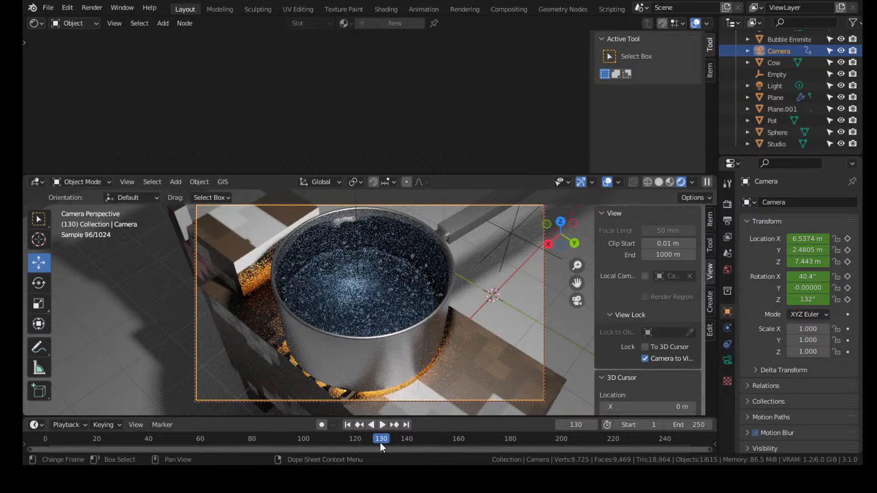
At frame 140, tilt the camera slightly to about 44.4° X and 130° Z rotation, keyframe location and rotation, and play back the move
drag(380, 443, 408, 438)
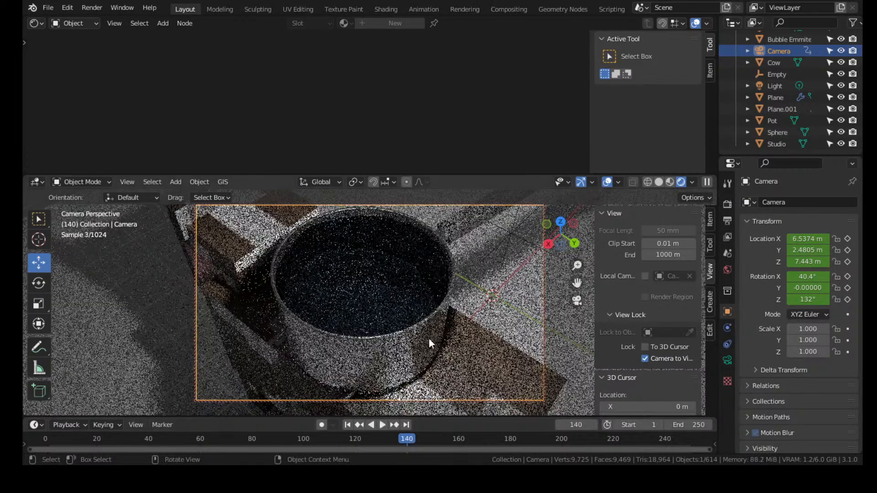
middle_drag(429, 339, 434, 330)
key(i)
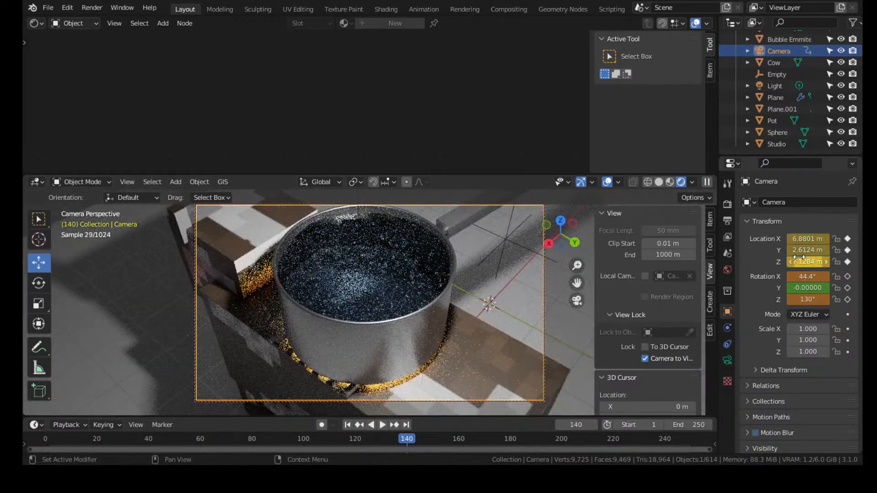
key(i)
click(265, 440)
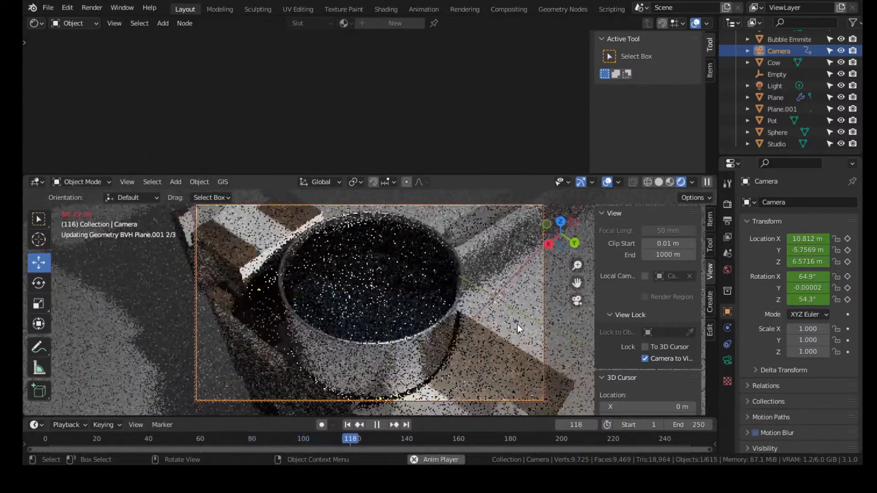
key(space)
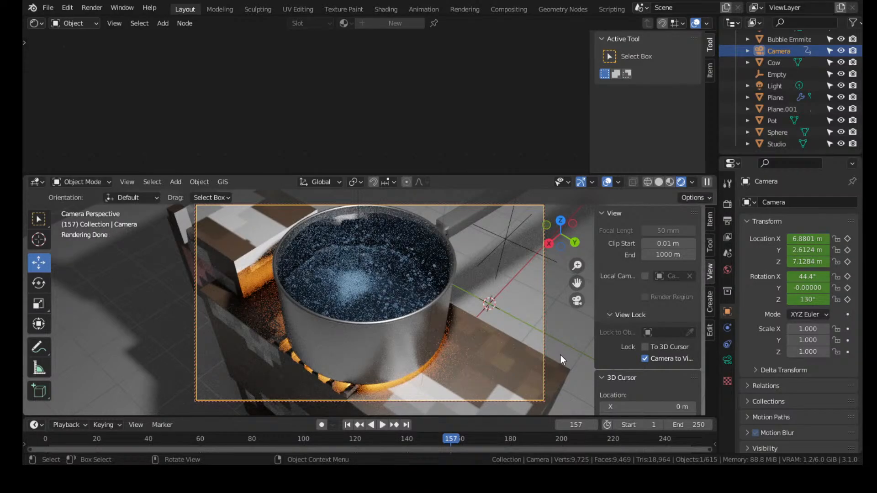
At frame 160, lower the camera beside the pot to about X 7.3, Y 3.1, Z 6.3 m and keyframe its location and rotation
key(space)
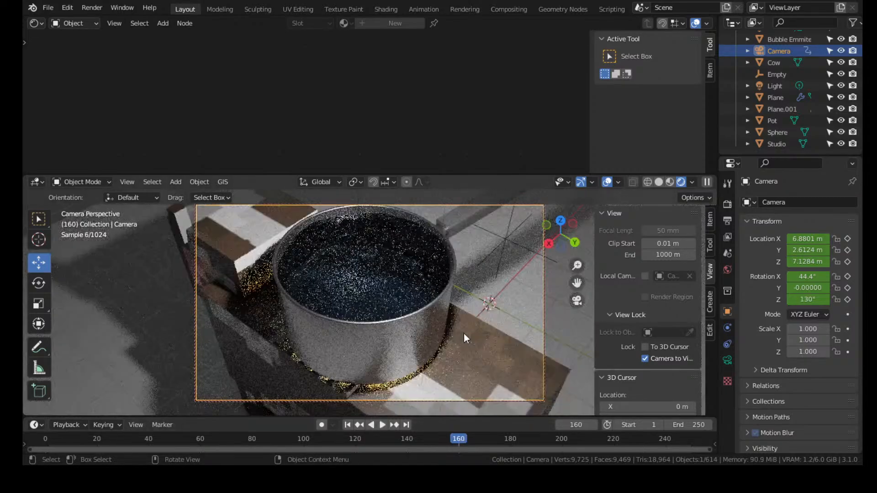
middle_drag(464, 334, 464, 333)
drag(577, 286, 619, 301)
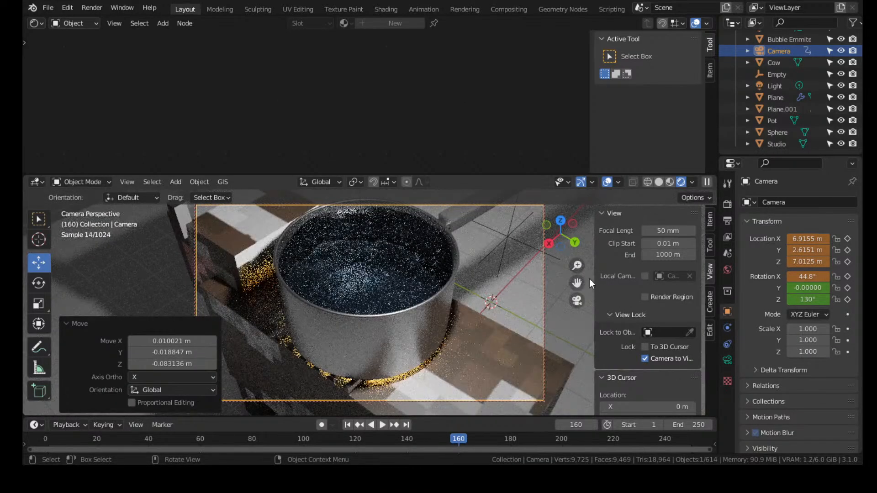
drag(577, 283, 578, 299)
middle_drag(502, 307, 500, 292)
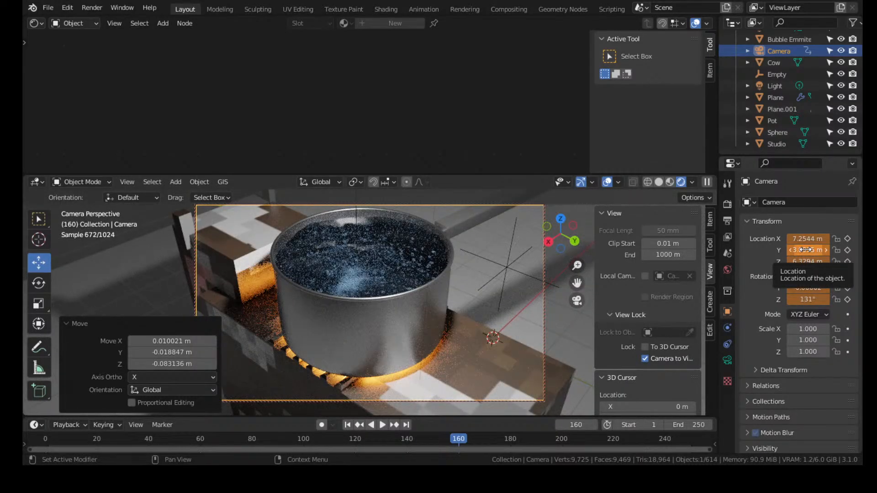
key(i)
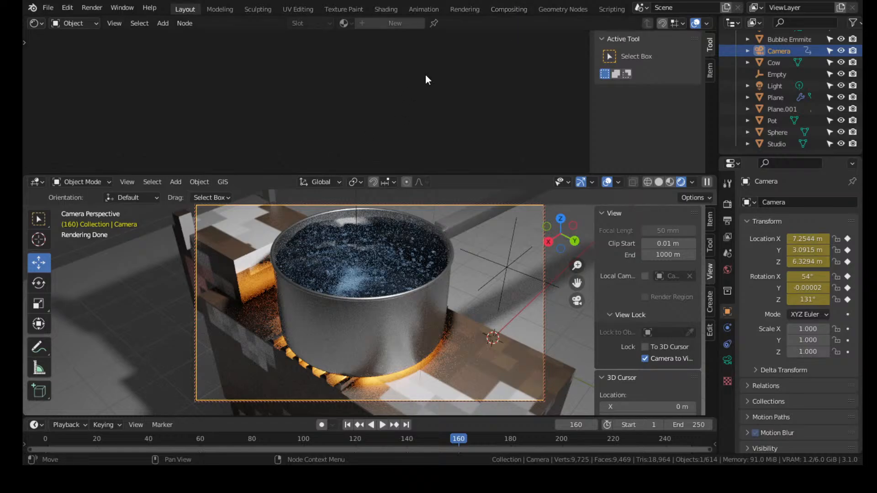
Lower the Empty along Z to about 0.55 m and keyframe its location at frame 0
click(511, 271)
key(g)
key(z)
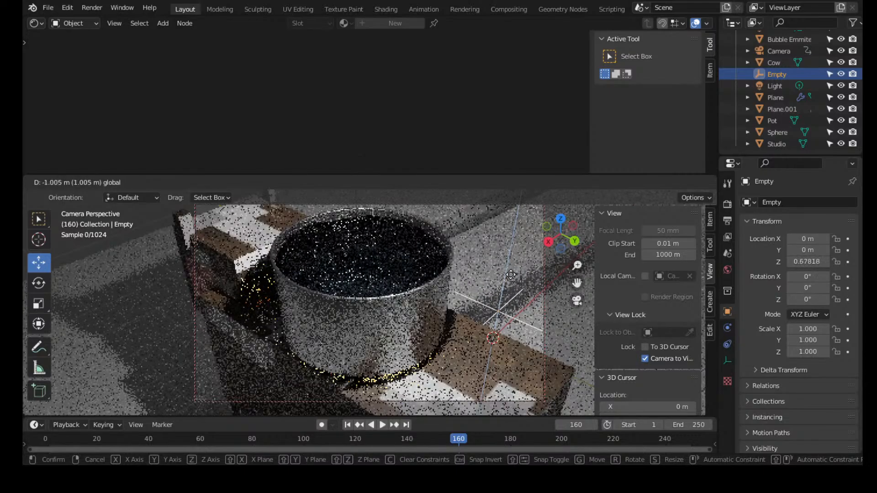
click(502, 320)
drag(459, 434, 624, 440)
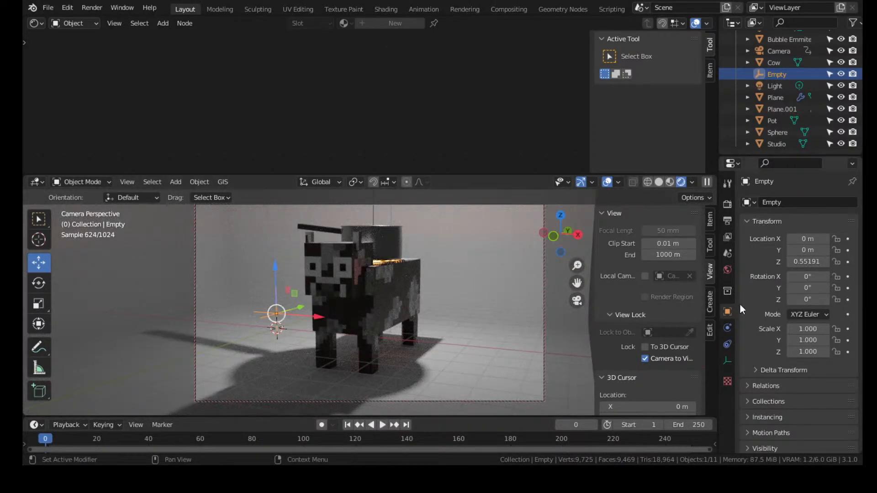
key(i)
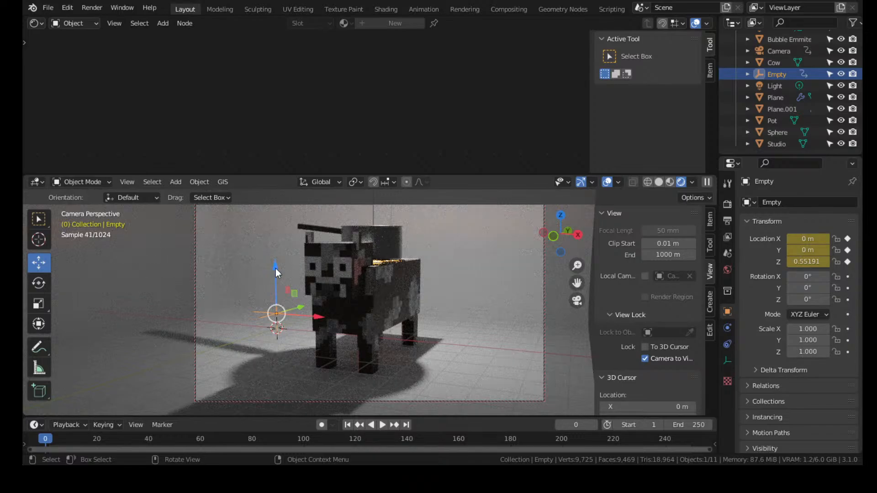
At frame 160, raise the Empty along Z to about 7.3 m and keyframe its location
drag(275, 272, 321, 198)
click(305, 440)
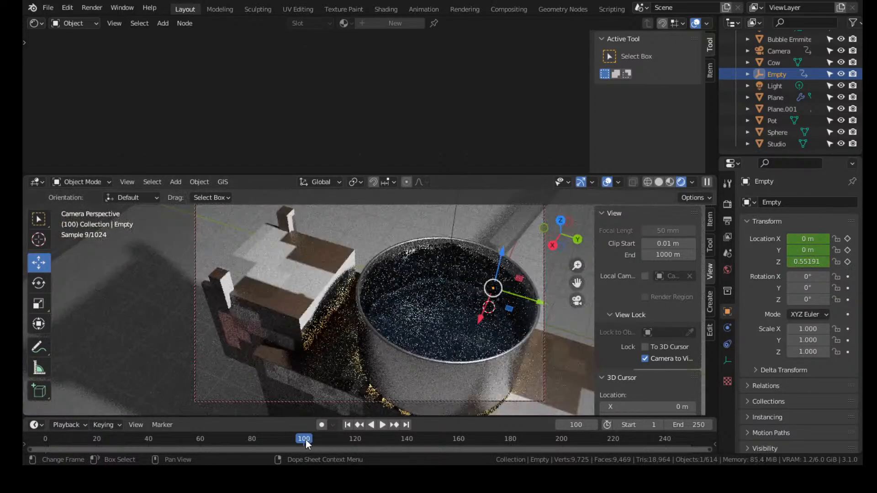
drag(306, 440, 457, 441)
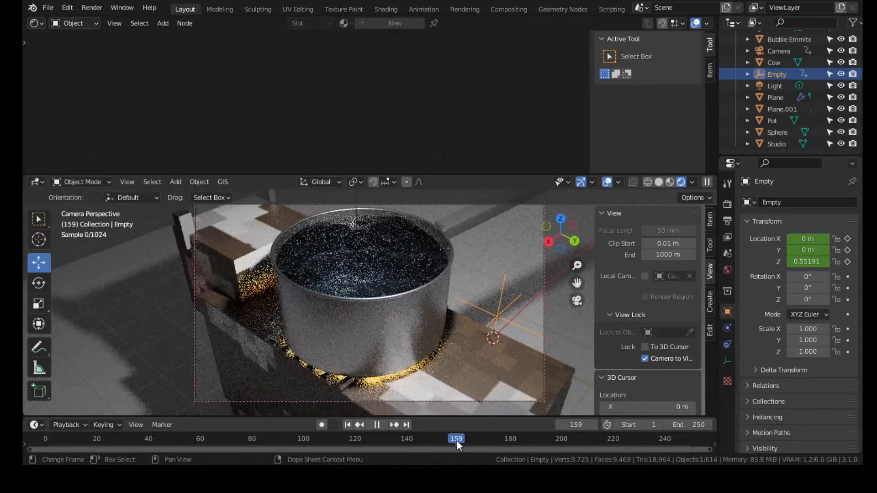
key(space)
key(g)
key(z)
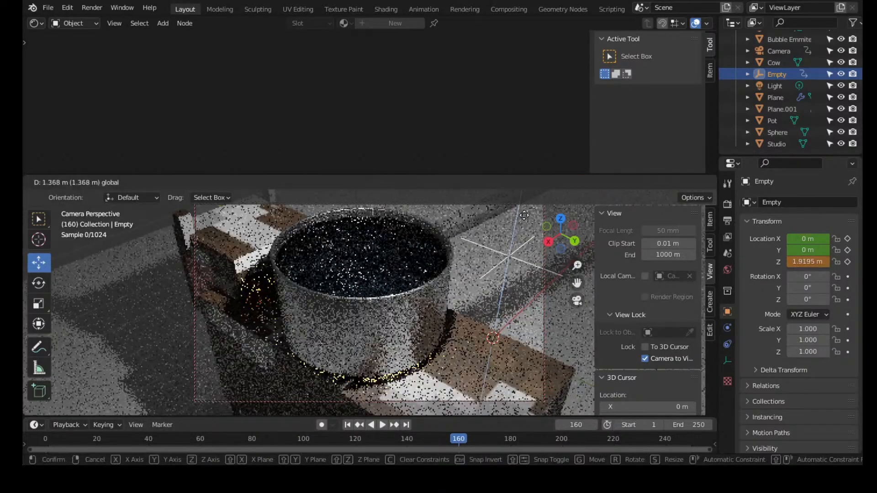
click(603, 252)
key(i)
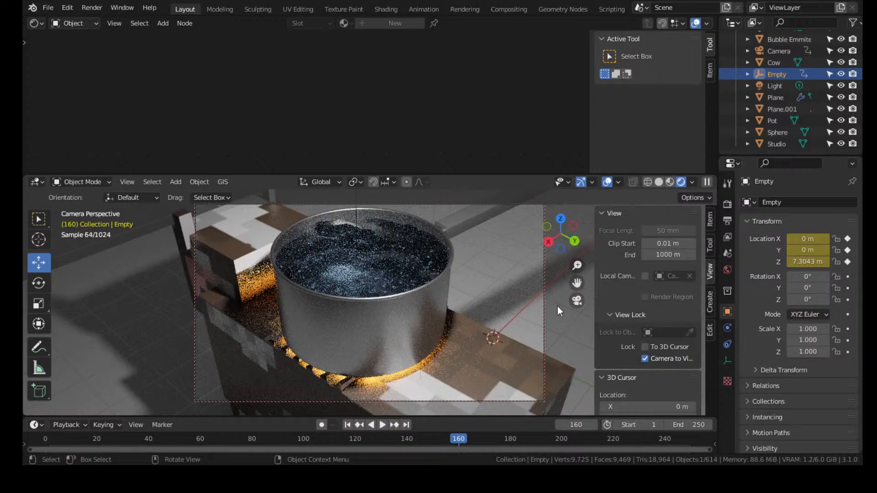
Turn off the Camera to View lock, leave the camera view and switch to solid shading
click(643, 356)
middle_click(555, 323)
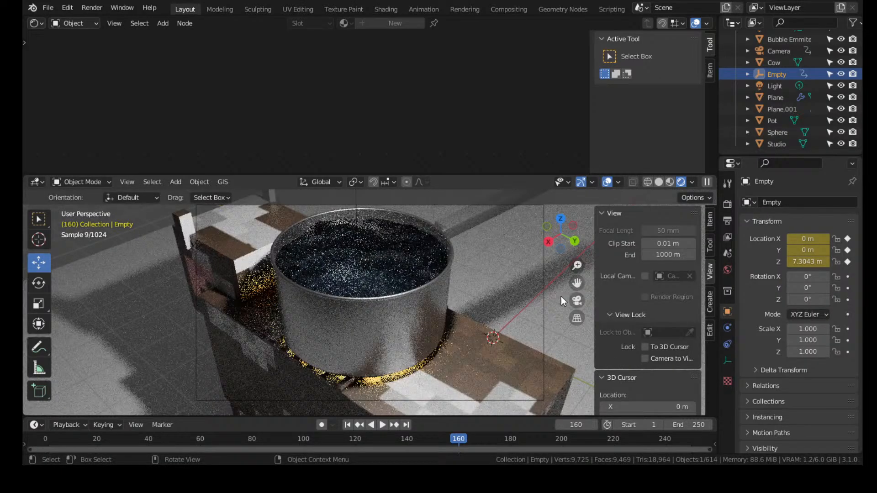
click(659, 182)
Play the animation from frame 0 to examine the water displacement as the Empty rises
click(37, 441)
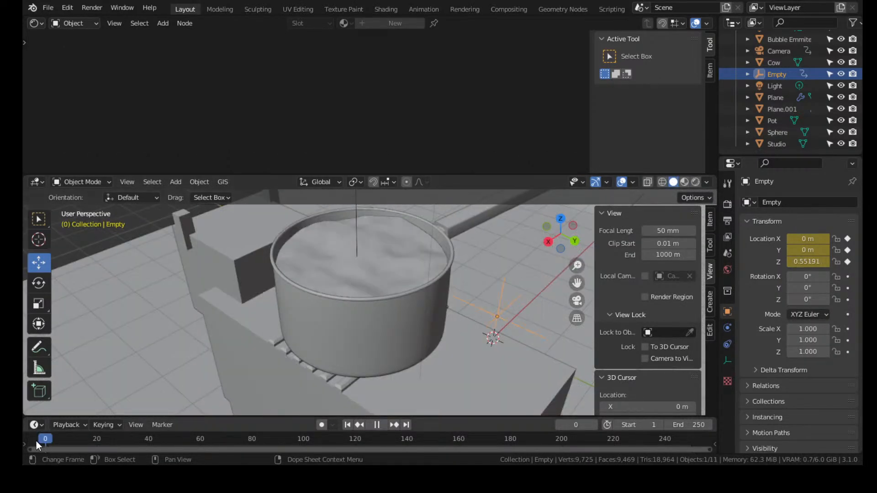
key(space)
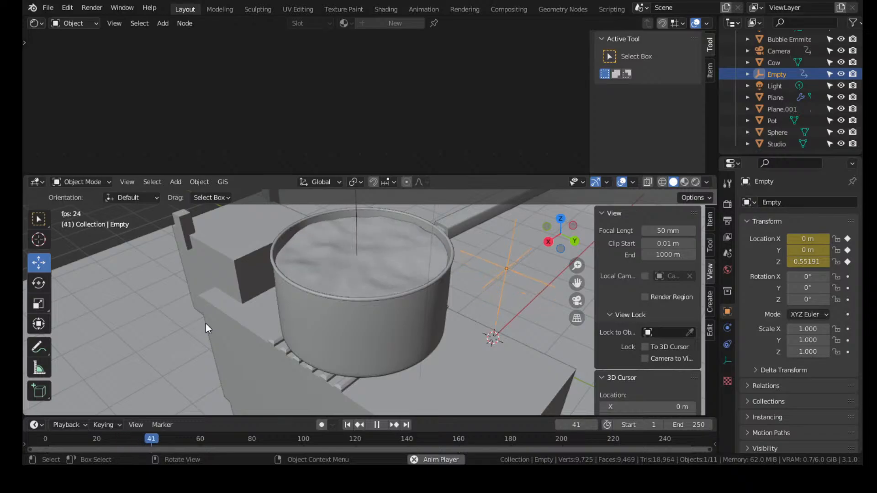
key(space)
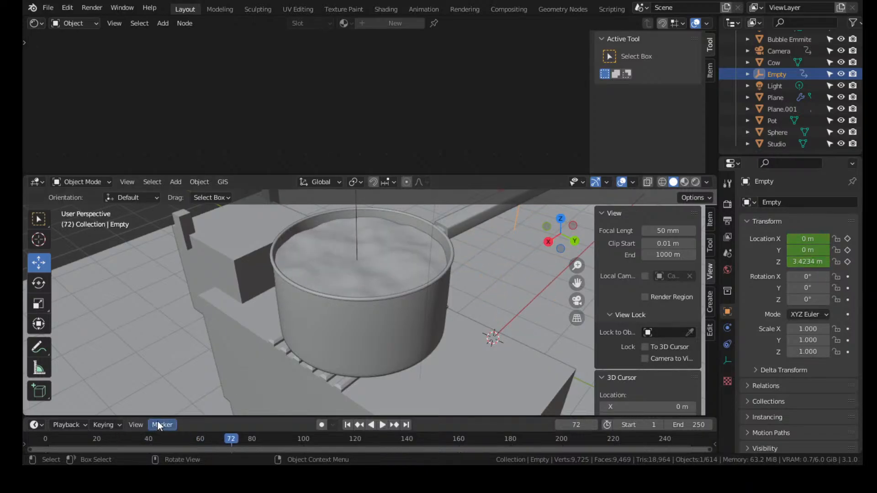
Close the empty shader editor area and show an enlarged Graph Editor in place of the timeline
drag(158, 417, 183, 336)
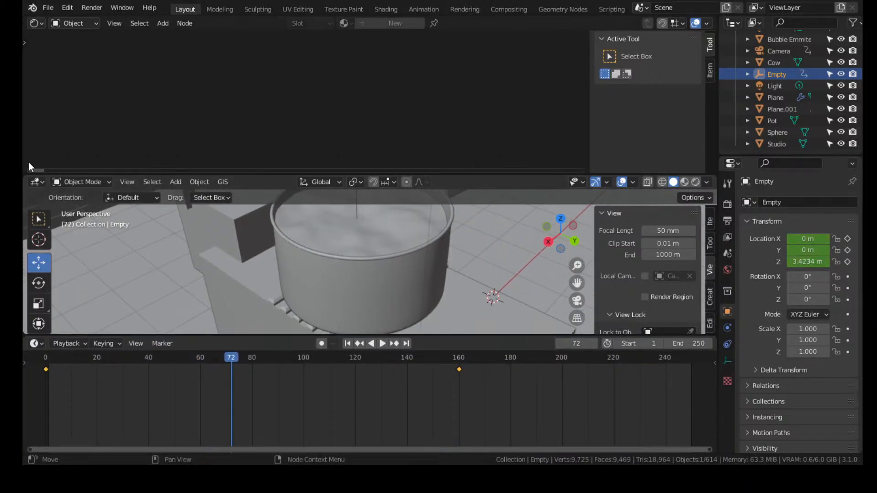
drag(26, 179, 86, 110)
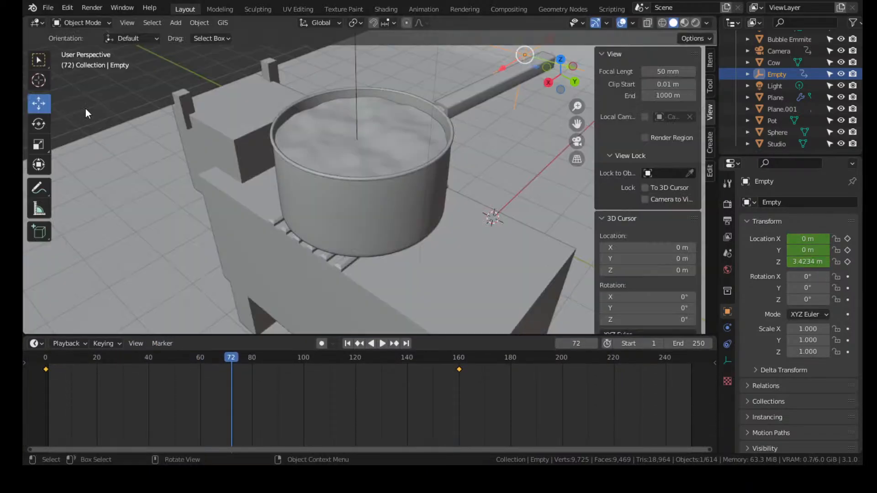
click(35, 344)
click(176, 253)
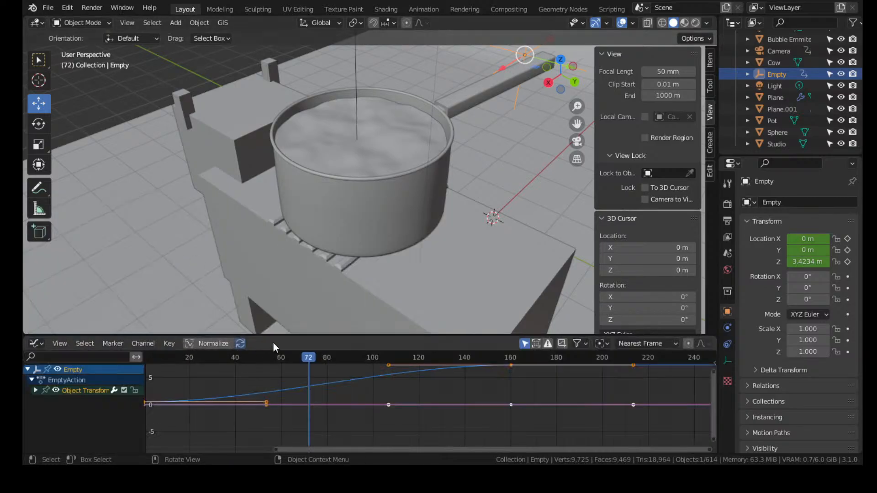
drag(273, 343, 275, 256)
Set the Empty's selected location keyframes to Linear interpolation
click(169, 260)
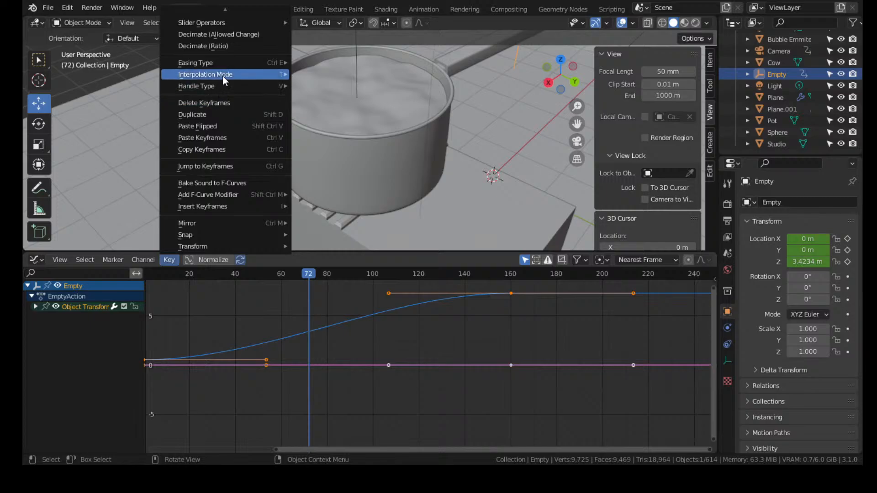
mouse_move(222, 76)
click(318, 107)
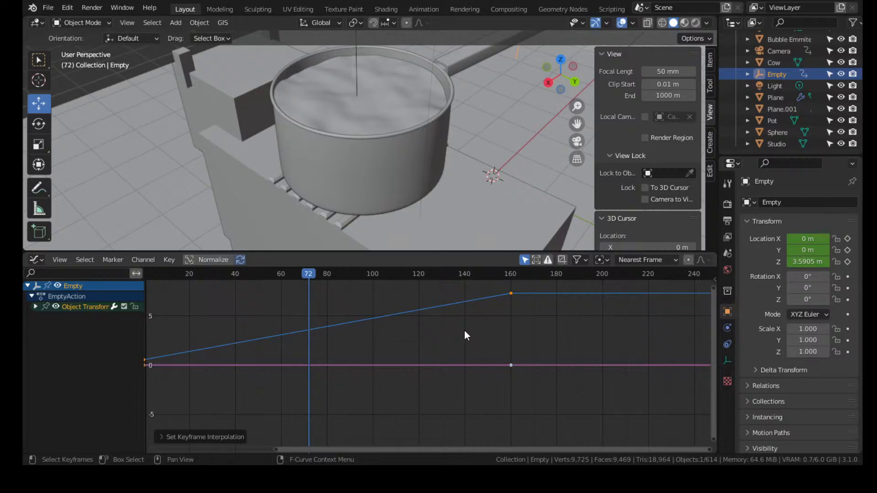
Play the animation from the start to check the water motion with the Empty's linear movement
scroll(457, 342, down, 2)
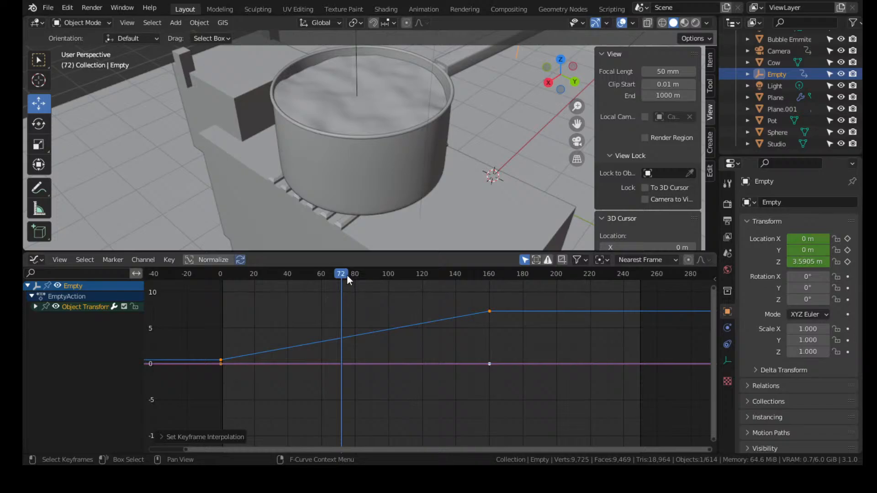
drag(347, 275, 222, 274)
key(space)
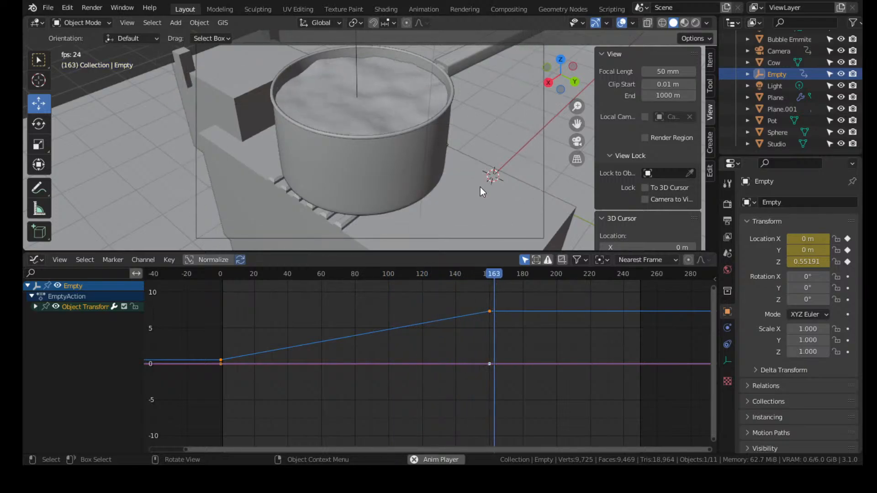
key(space)
Select the camera and render a still image of frame 173
click(543, 171)
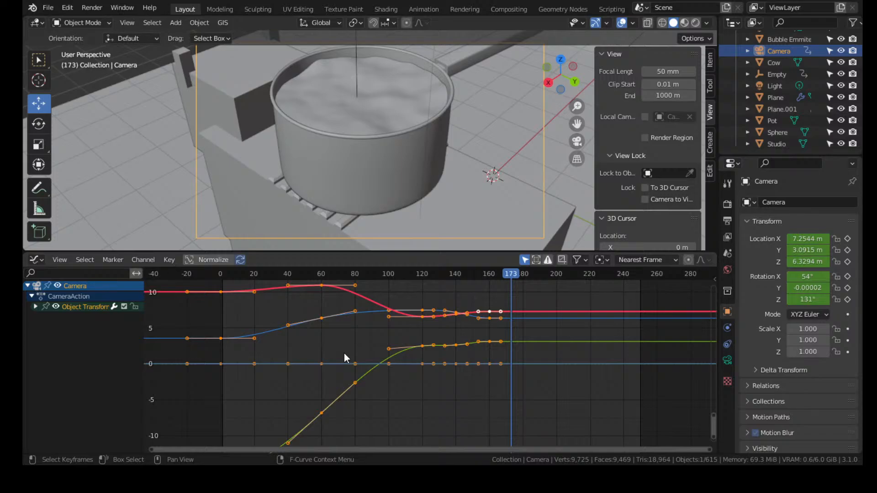
click(92, 8)
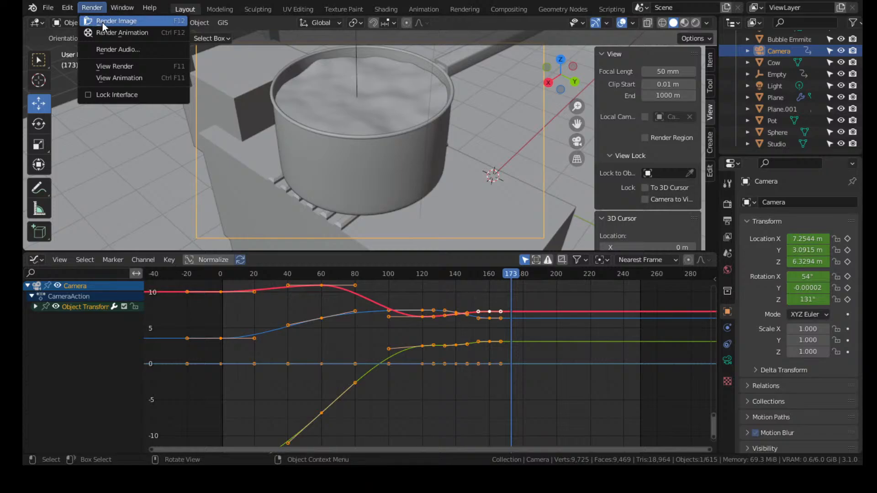
click(102, 23)
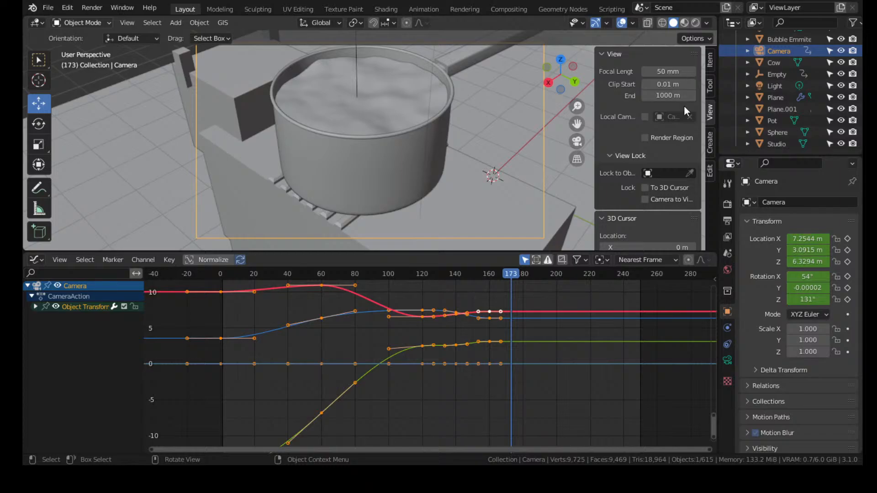
Split the viewport to show the pot's Steel material in a Shader Editor, with the larger 3D view in material preview
click(360, 181)
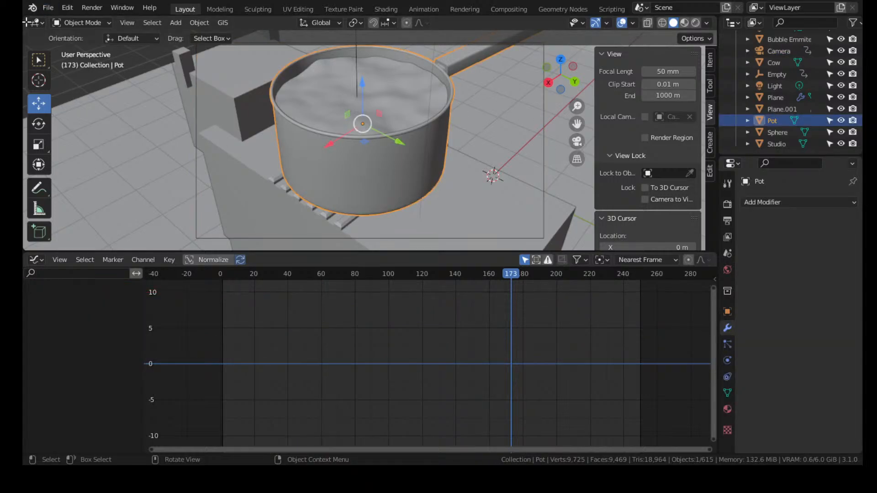
drag(26, 20, 37, 145)
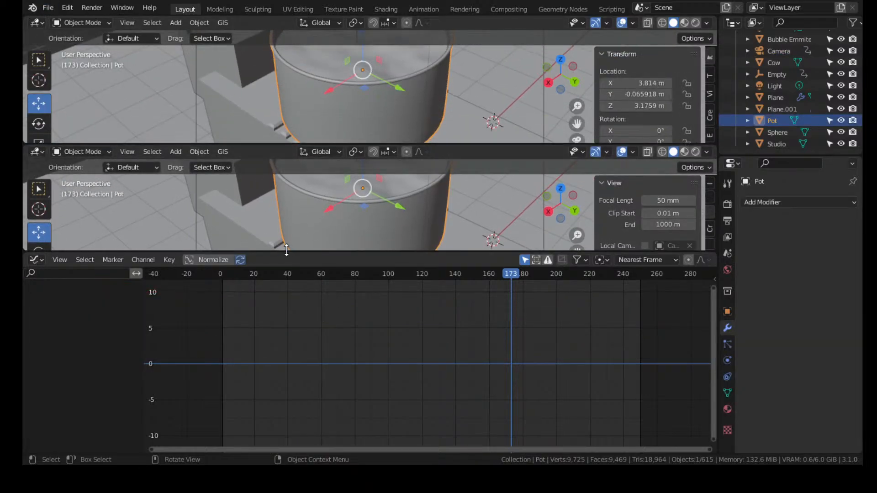
drag(286, 249, 286, 424)
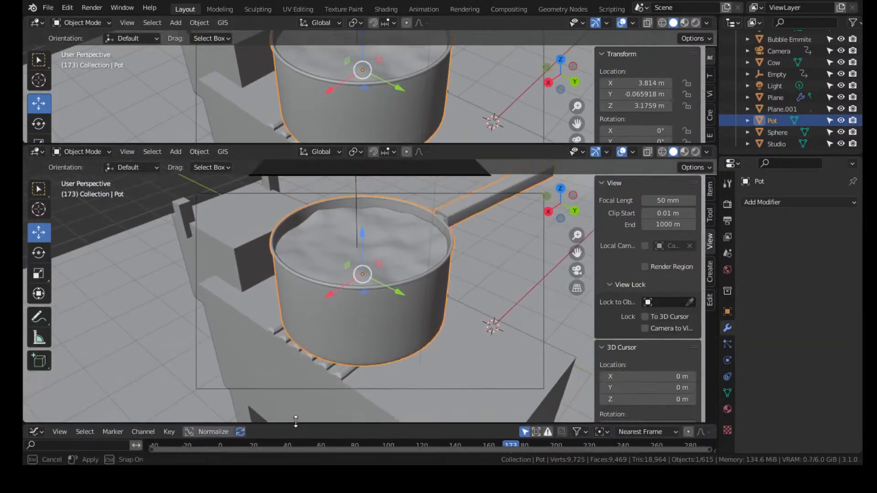
click(686, 152)
click(49, 8)
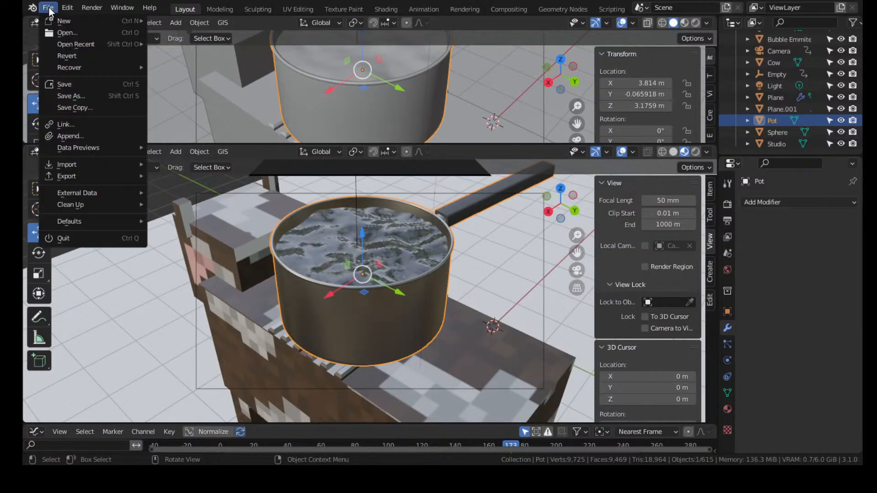
click(43, 8)
click(35, 23)
click(48, 134)
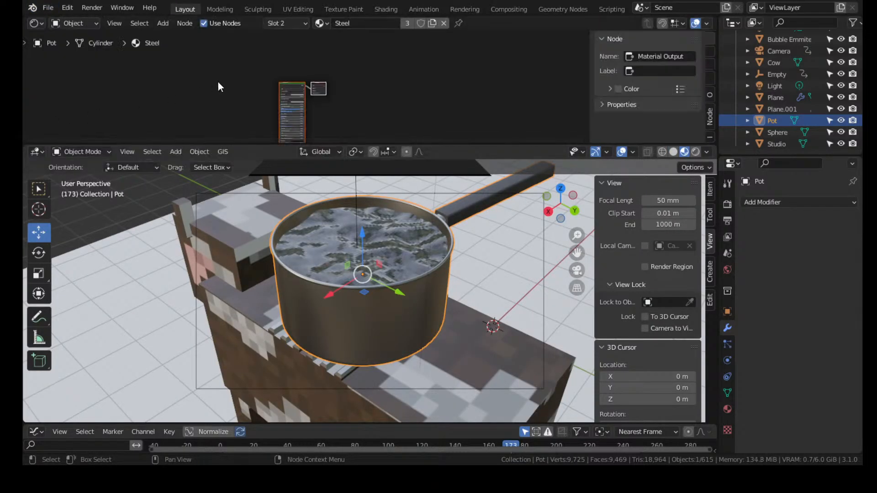
Add a Noise Texture node to the Steel material, with Mapping and Texture Coordinate nodes feeding its vector
middle_drag(248, 84, 342, 88)
scroll(332, 65, up, 6)
scroll(330, 57, up, 4)
key(shift+a)
click(342, 87)
text(noi)
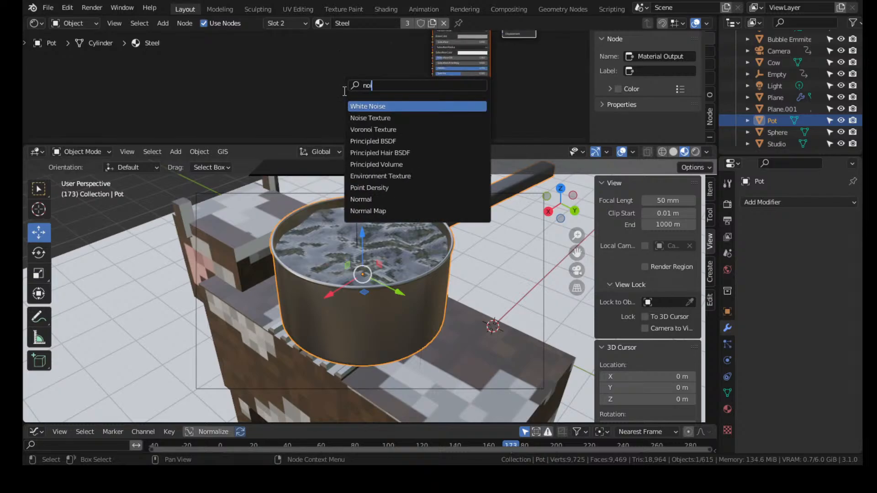
text(se)
click(370, 118)
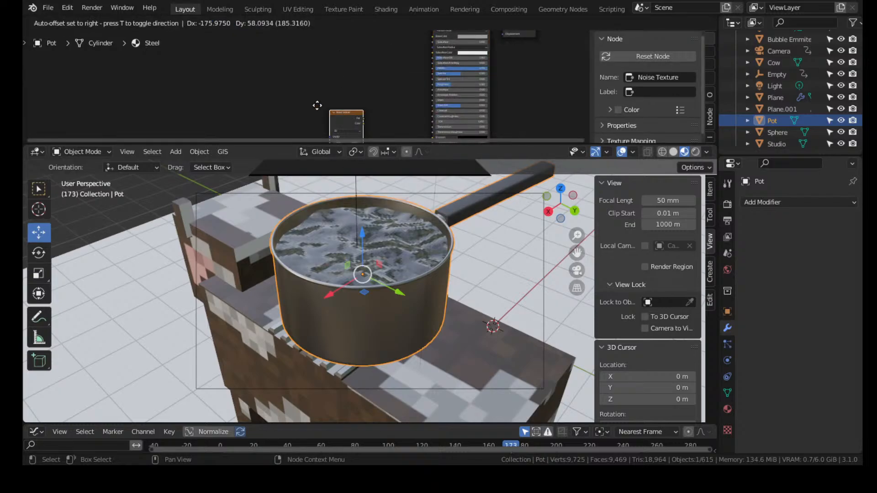
click(276, 59)
key(ctrl+t)
scroll(299, 68, up, 3)
middle_drag(382, 86, 316, 102)
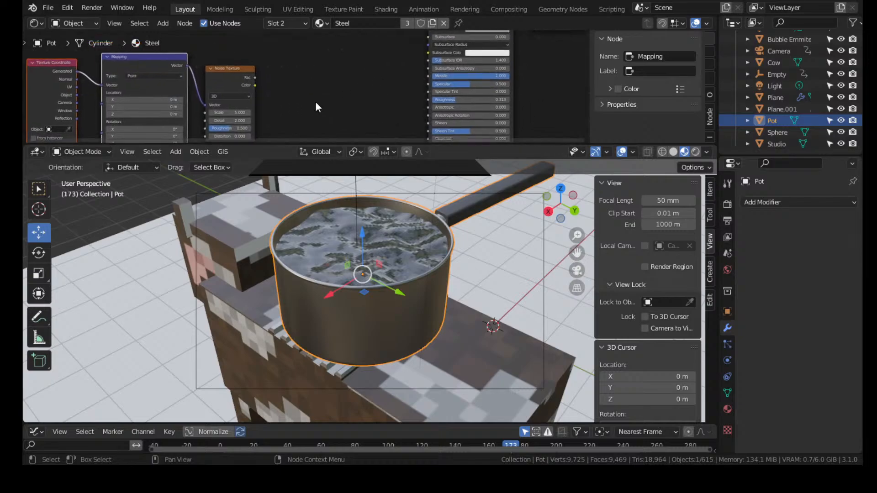
Connect the Noise Texture's Color to the Principled BSDF Roughness and insert a ColorRamp node on that link
drag(255, 86, 429, 99)
key(shift+a)
click(357, 117)
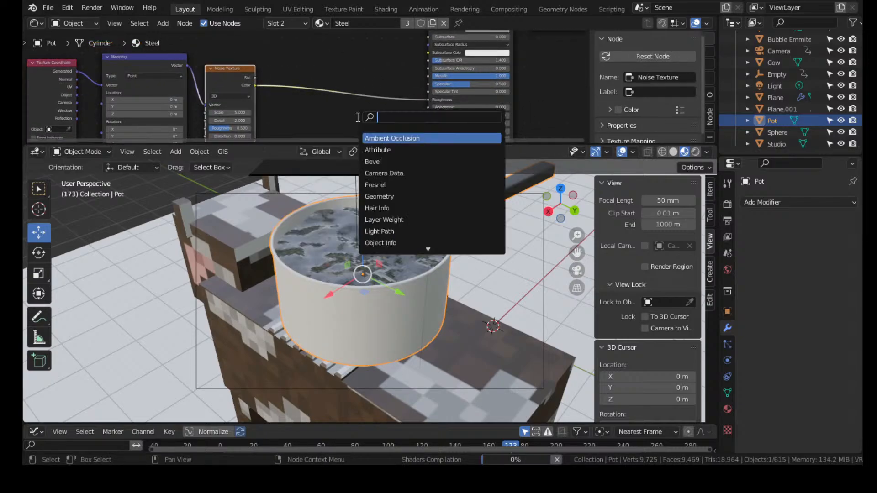
text(color)
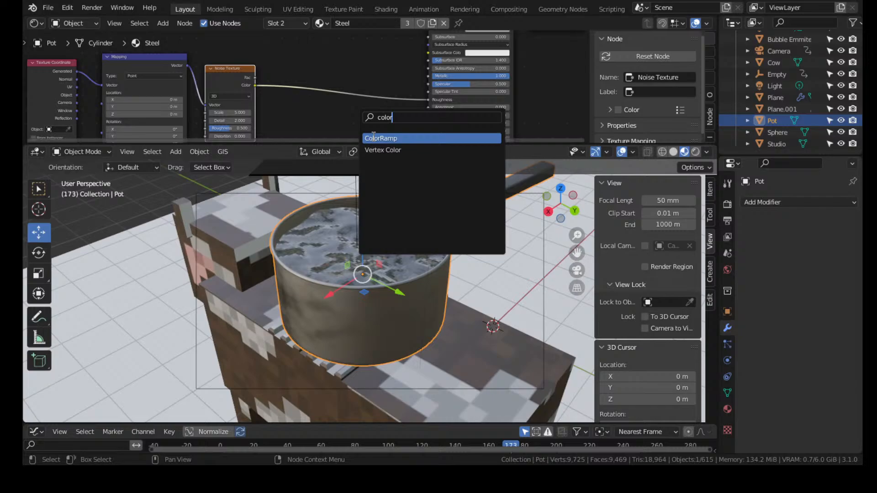
click(409, 139)
click(343, 82)
Stretch the noise into brushed streaks by setting the Mapping node's Z scale to 61.7
middle_drag(259, 107, 361, 76)
scroll(360, 76, up, 1)
scroll(360, 76, up, 4)
middle_drag(251, 138, 327, 63)
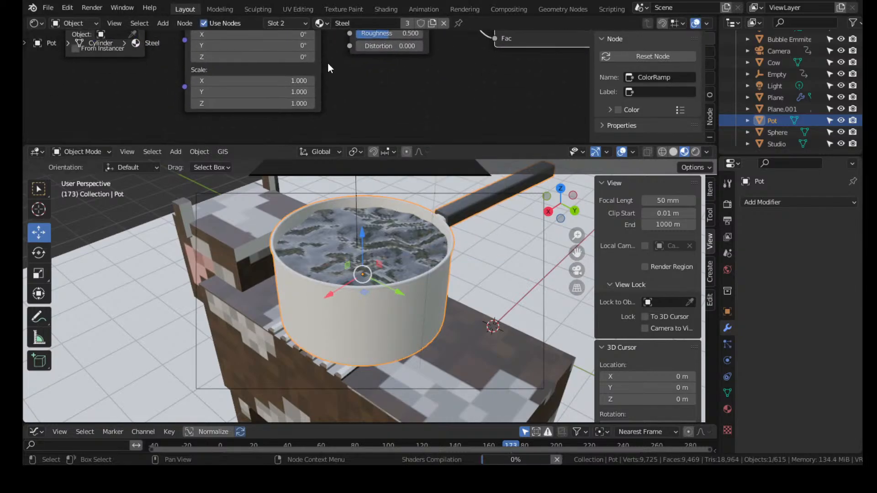
drag(232, 104, 466, 104)
Move the ColorRamp's black stop to 0.264, lighten it to dark grey, and preview the pot in rendered shading
scroll(452, 63, down, 5)
middle_drag(454, 63, 261, 135)
scroll(299, 87, up, 5)
drag(290, 82, 323, 84)
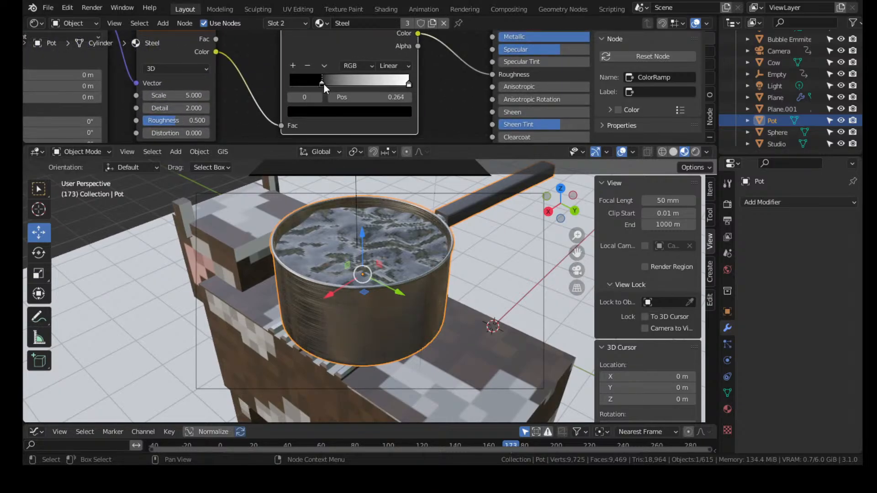
click(325, 111)
drag(385, 196, 385, 158)
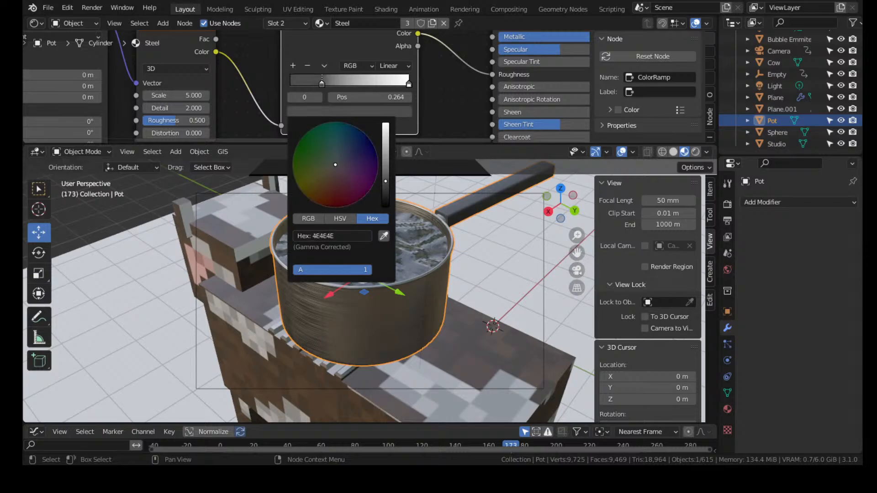
click(695, 152)
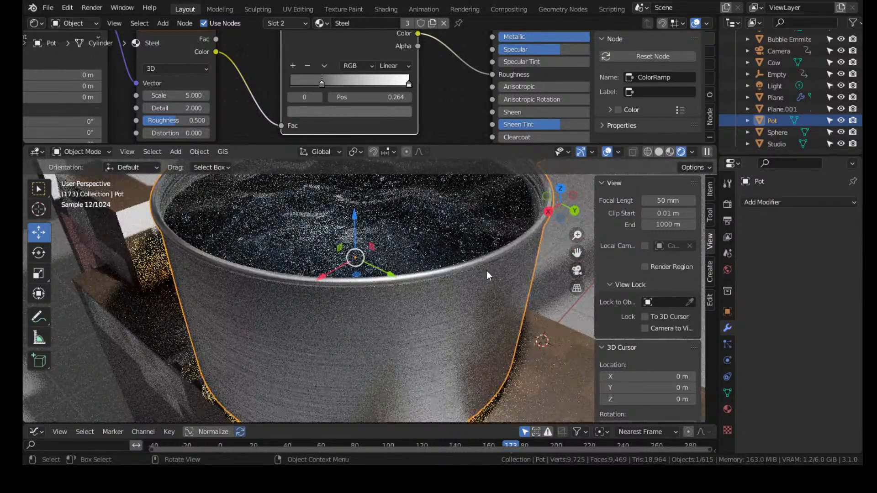
Try moving the ColorRamp's white stop toward the grey stop
drag(408, 85, 332, 96)
key(ctrl+z)
key(ctrl+z)
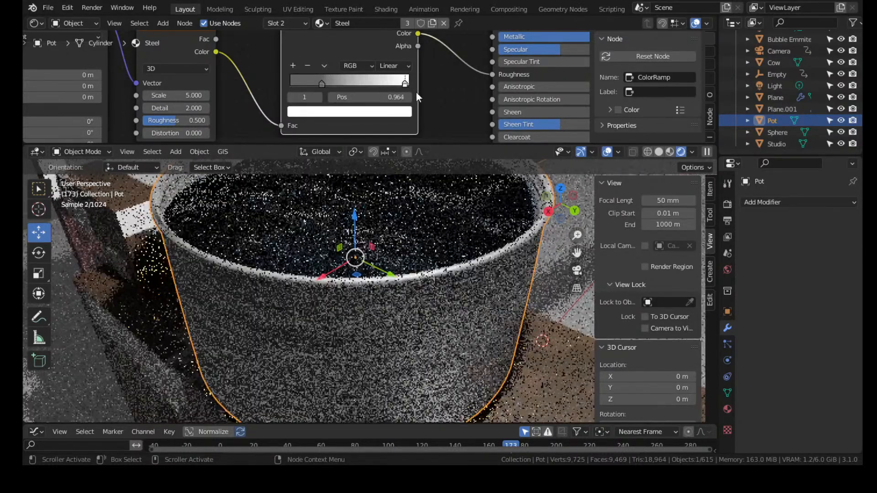
Move the ColorRamp's grey stop to 0.318 and lighten its colour to hex 848484
mouse_move(322, 85)
mouse_down()
mouse_move(357, 83)
mouse_move(328, 84)
mouse_up()
click(328, 109)
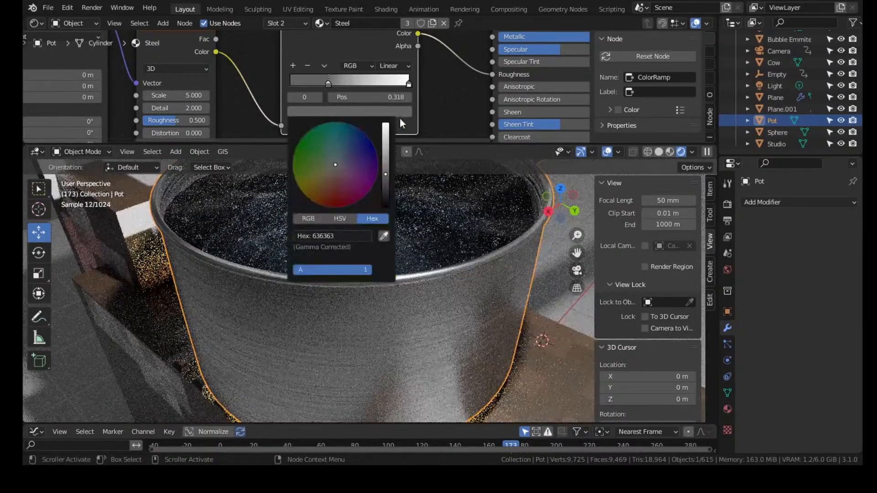
click(387, 151)
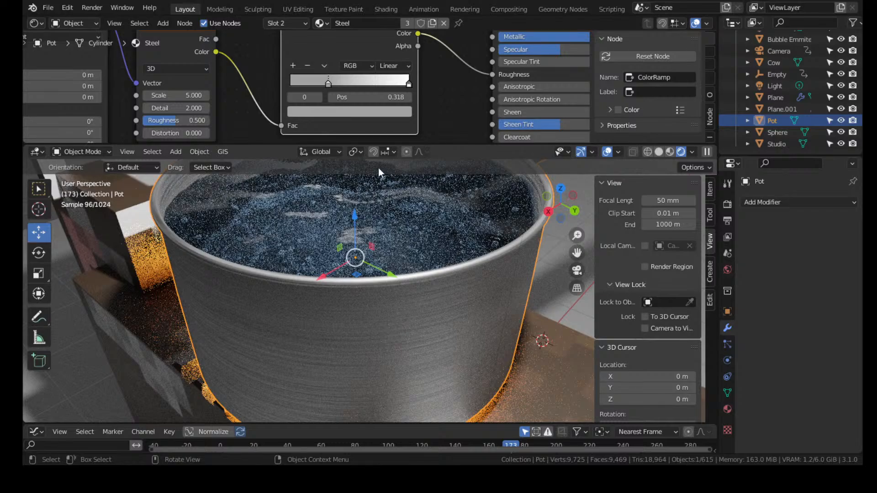
click(333, 114)
drag(385, 152, 386, 155)
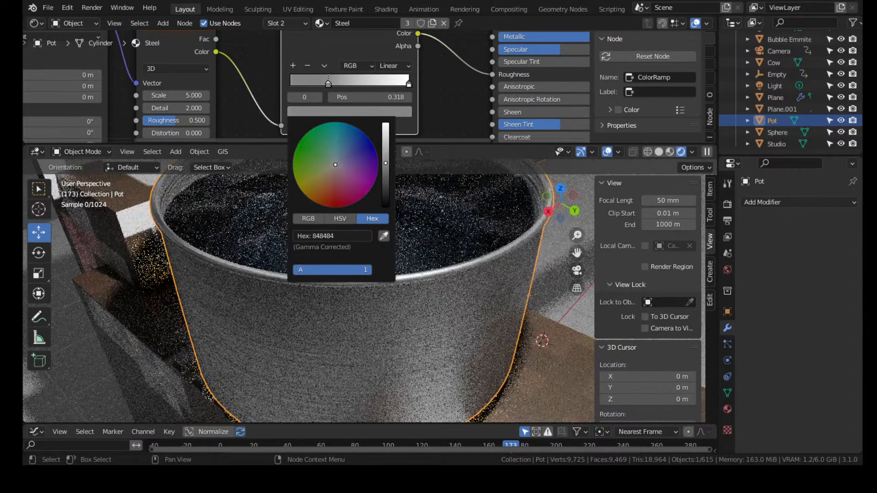
Set the Mapping node's Z scale to 25.5 for coarser brushed streaks on the pot
middle_drag(257, 87, 333, 122)
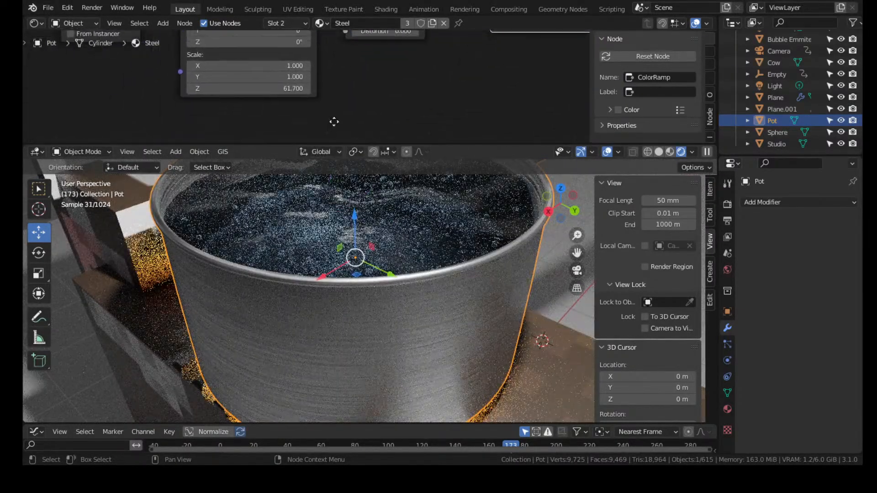
drag(250, 86, 138, 87)
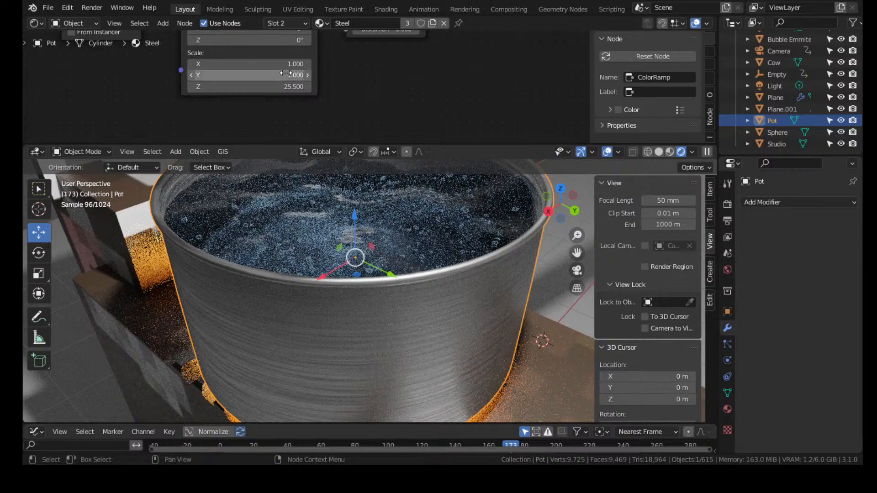
mouse_move(284, 76)
mouse_down()
mouse_move(337, 75)
mouse_move(287, 74)
mouse_up()
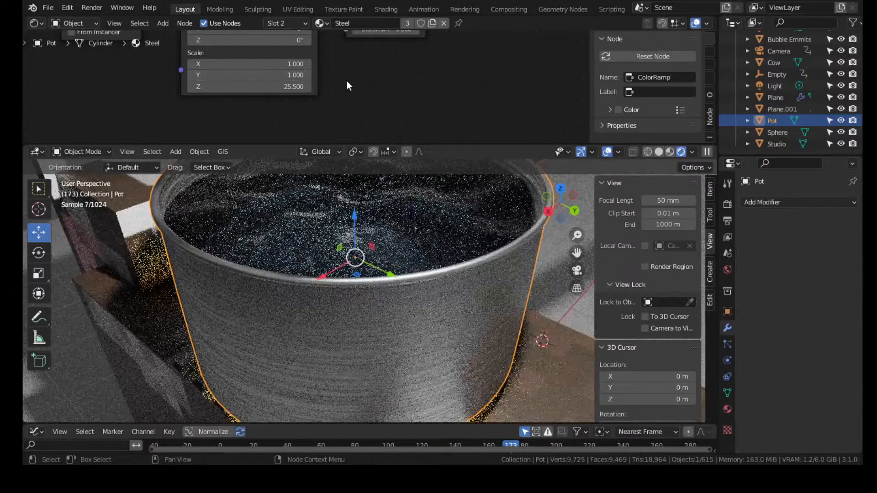
Select the water surface in the pot and set its Water material's roughness to 0 and alpha to 0.776
click(541, 264)
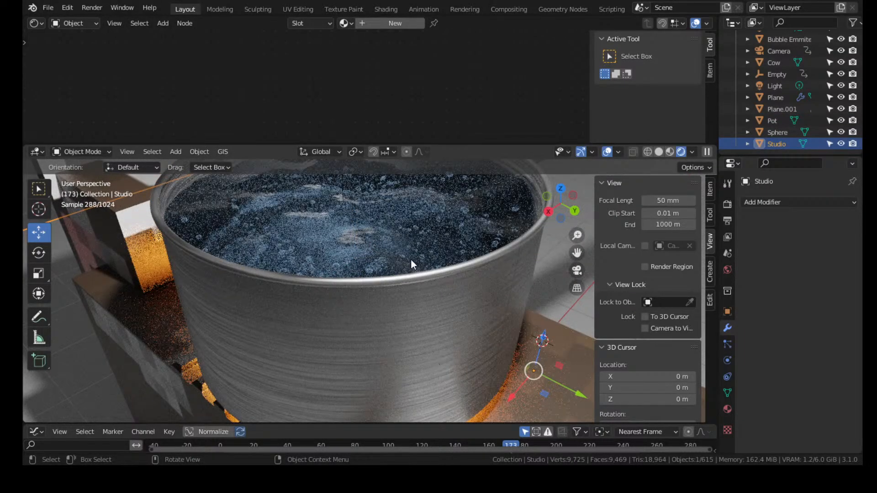
click(414, 237)
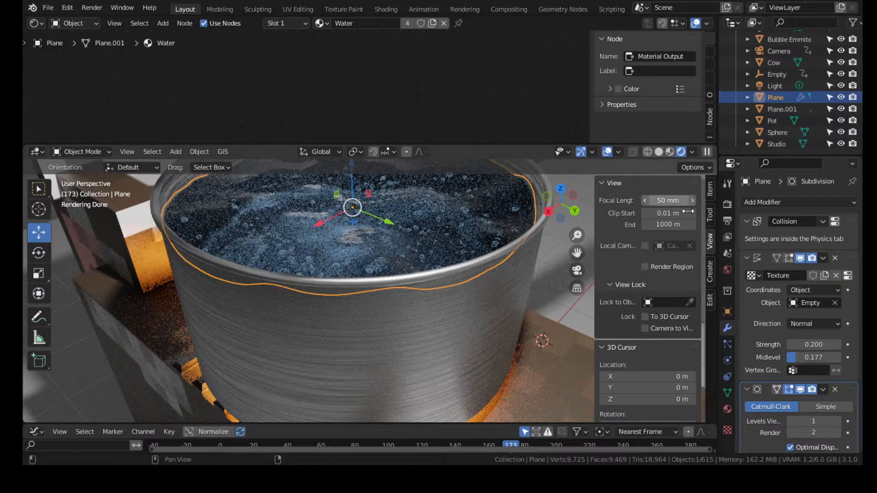
scroll(794, 334, down, 1)
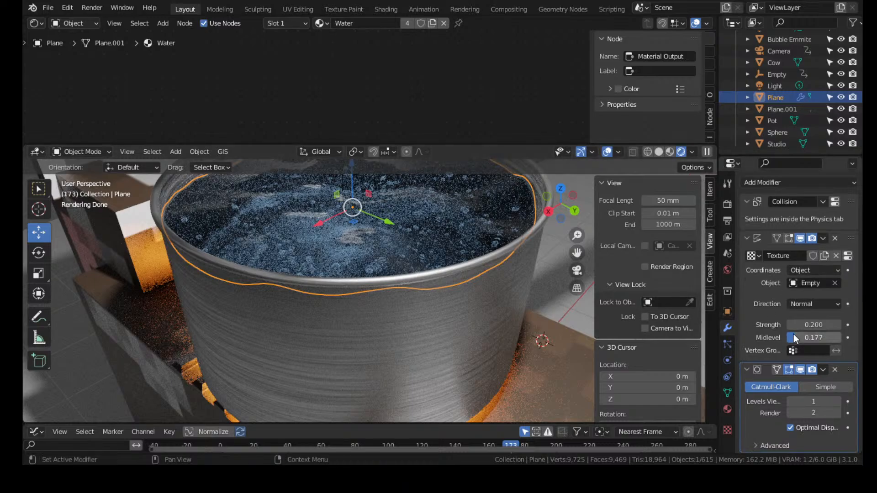
click(728, 408)
scroll(774, 349, down, 7)
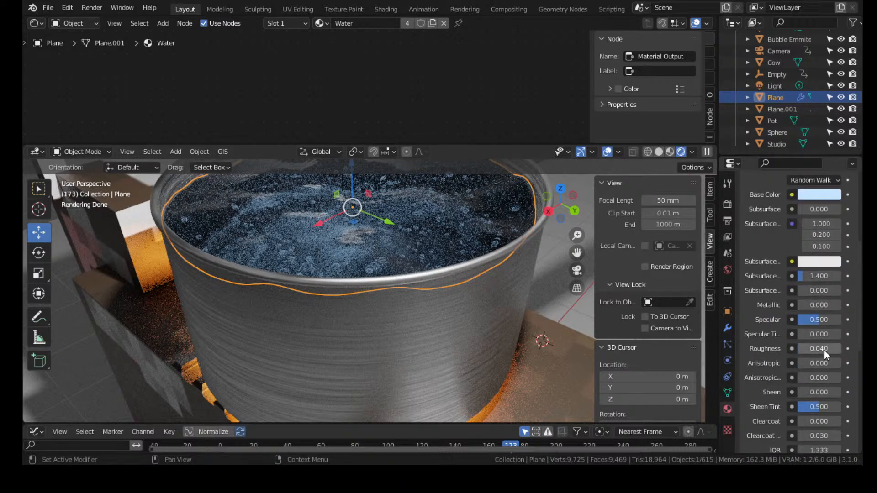
scroll(813, 359, down, 7)
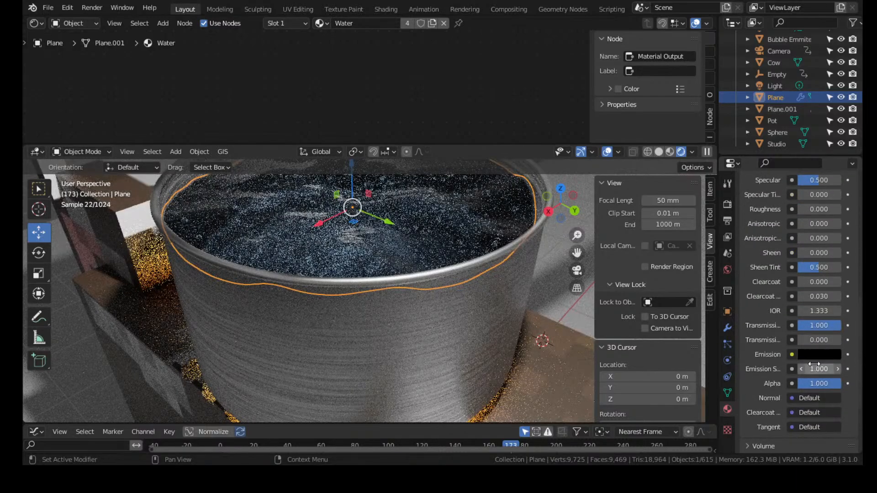
mouse_move(827, 383)
mouse_down()
mouse_move(810, 384)
mouse_move(833, 383)
mouse_up()
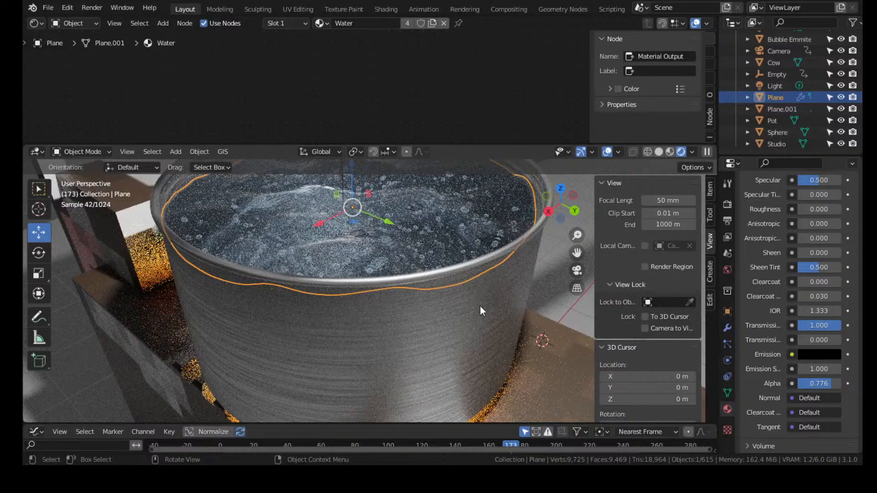
Set the Water material's IOR to 1.45 and render a still image of the current frame
scroll(401, 271, down, 6)
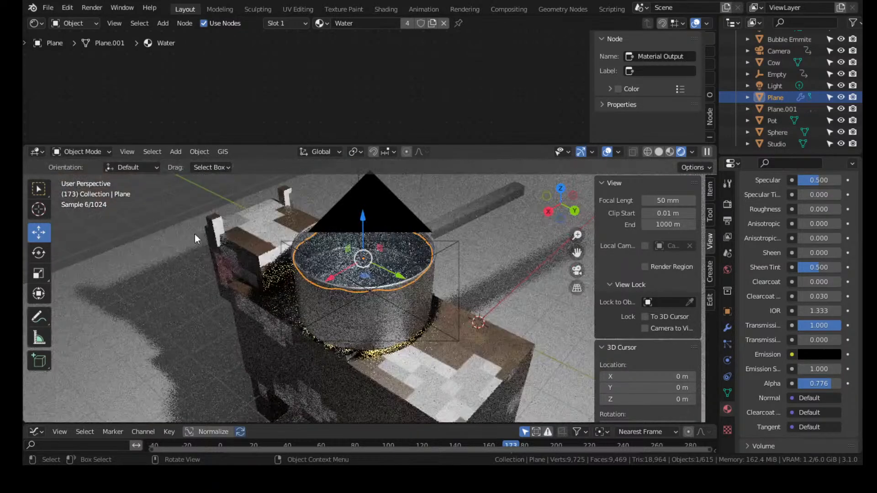
click(130, 216)
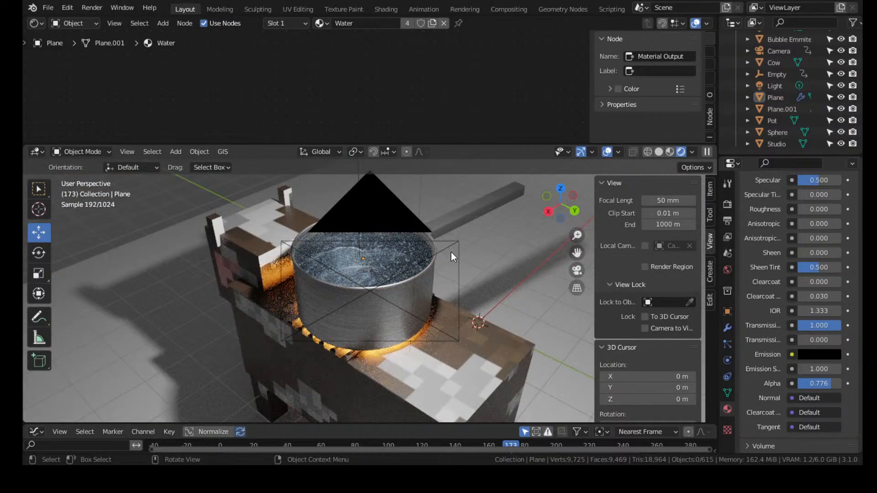
click(411, 261)
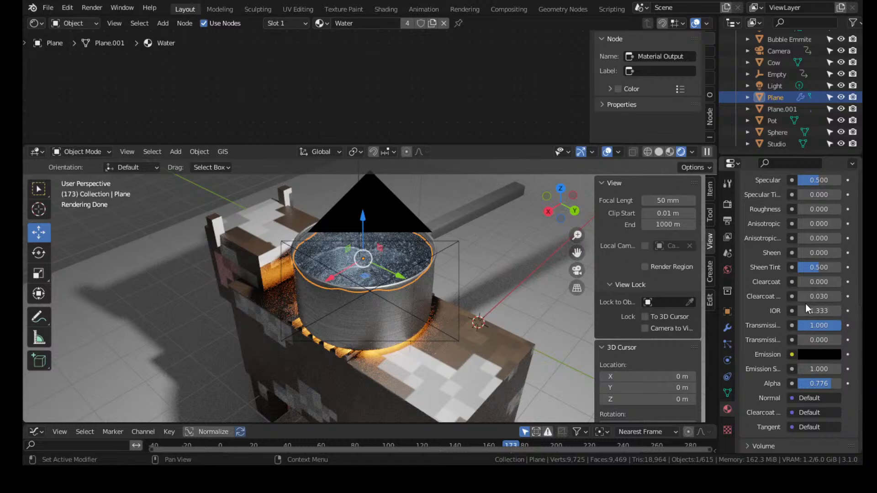
middle_drag(472, 222, 473, 236)
scroll(490, 231, up, 9)
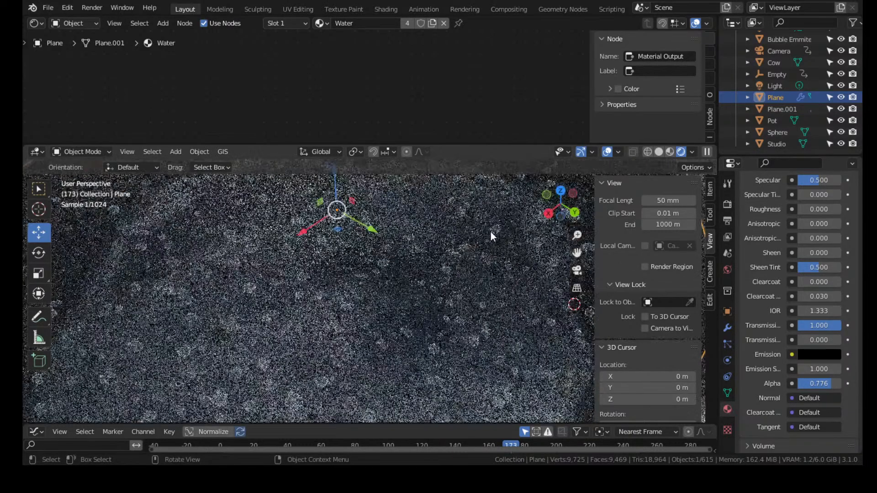
scroll(490, 232, down, 3)
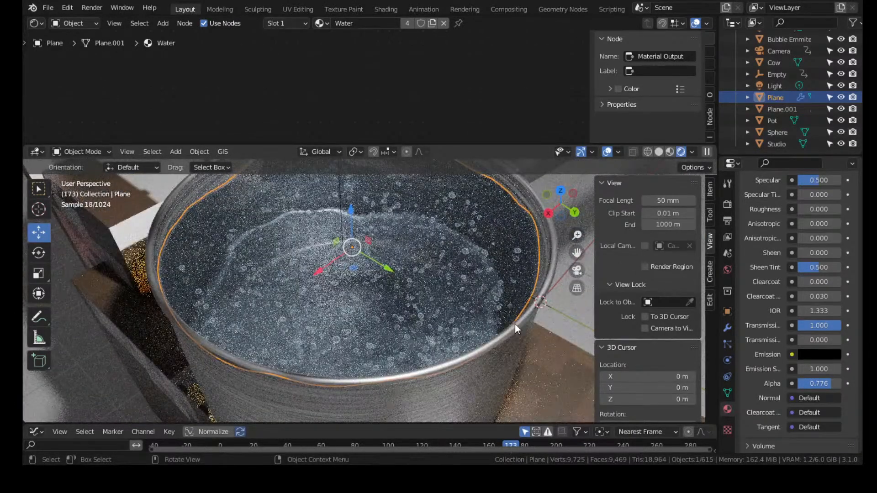
click(822, 311)
text(1.45)
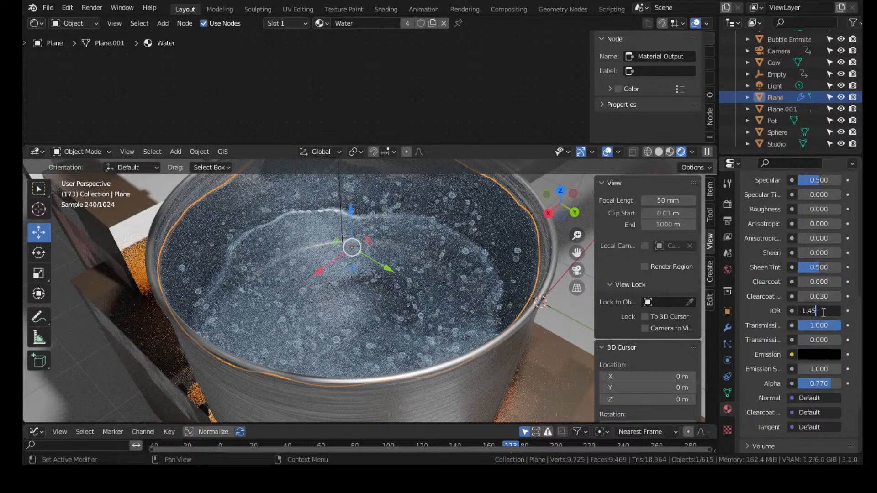
key(Return)
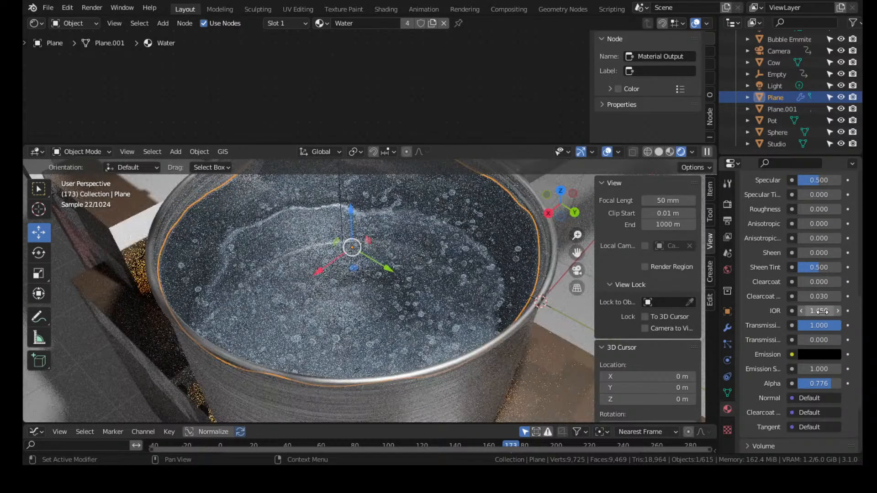
click(91, 8)
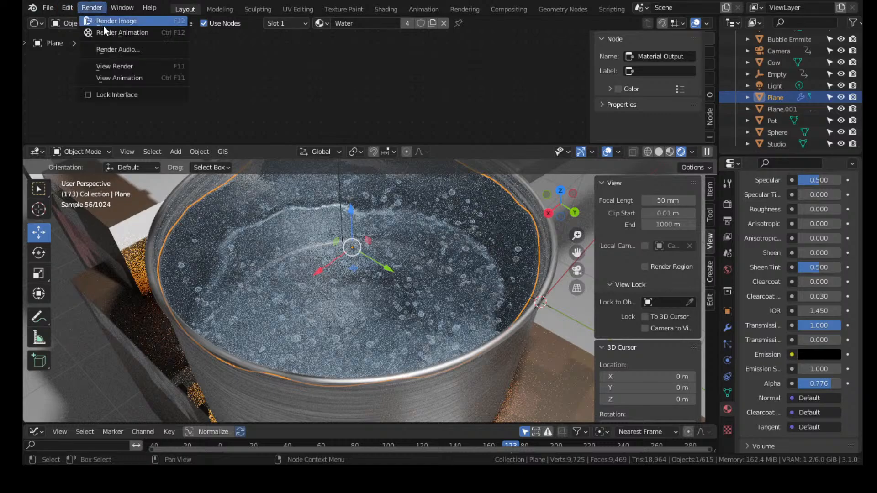
click(112, 24)
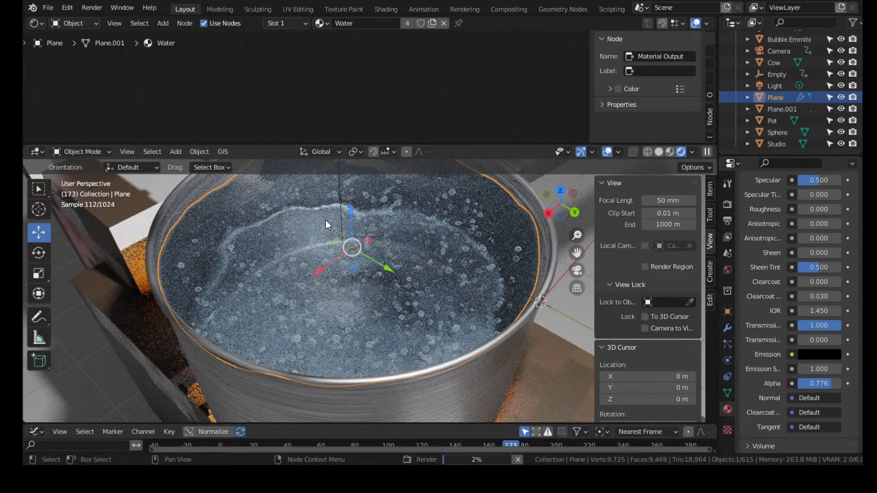
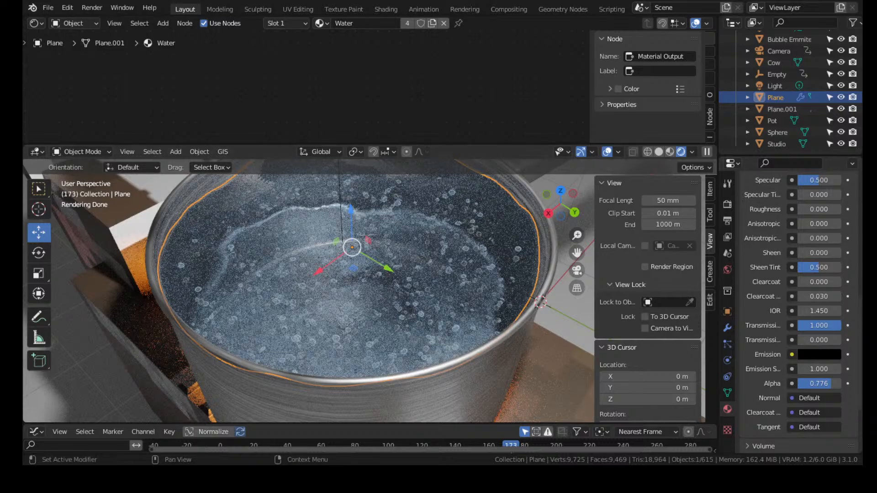
Set the Water material's alpha to 0.895 and test its clearcoat, ending at 0
scroll(799, 380, down, 1)
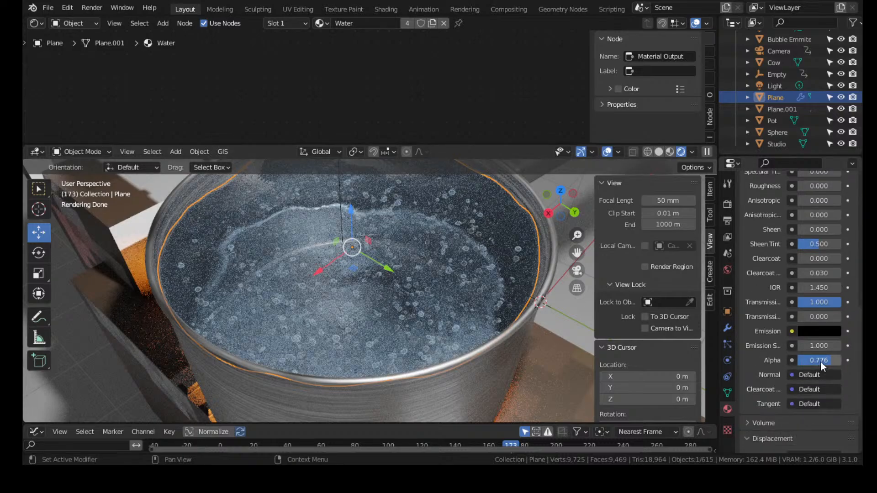
drag(833, 361, 837, 360)
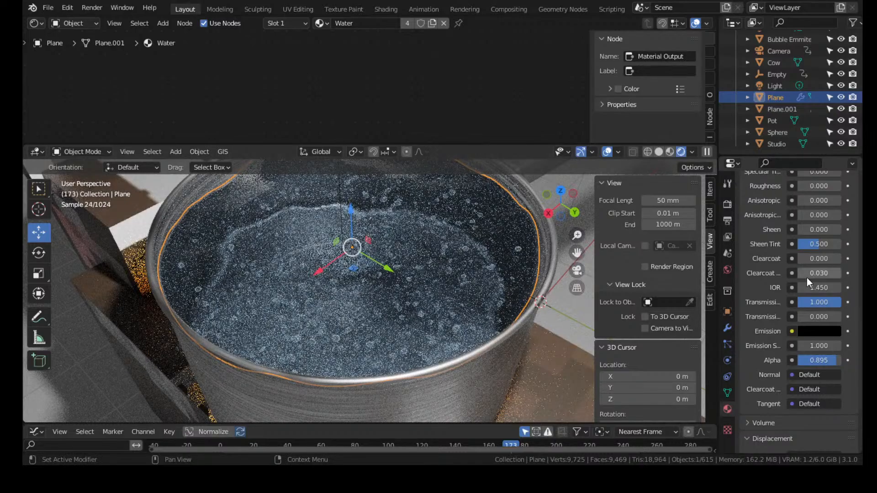
mouse_move(816, 261)
mouse_down()
mouse_move(840, 260)
mouse_move(799, 260)
mouse_move(840, 259)
mouse_move(798, 259)
mouse_up()
scroll(783, 247, up, 3)
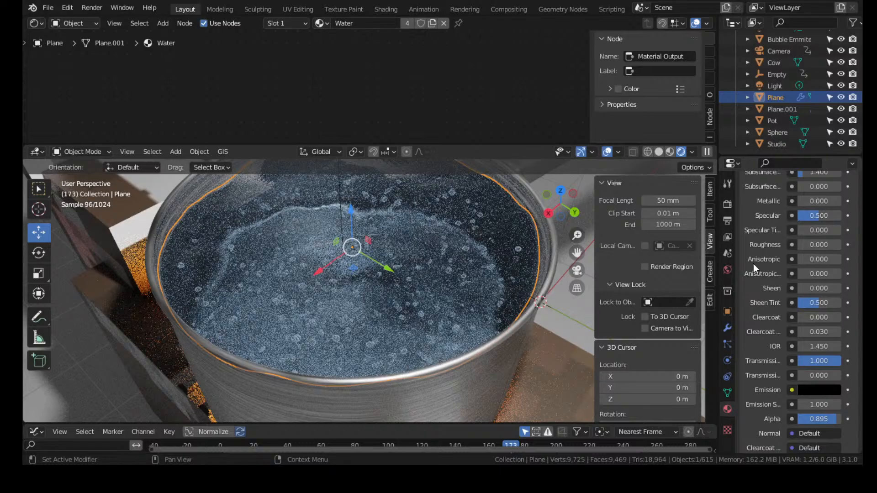
Examine the cow's Steel and Material.001 slots, including their shader nodes and surface settings
scroll(146, 268, down, 5)
scroll(147, 268, down, 3)
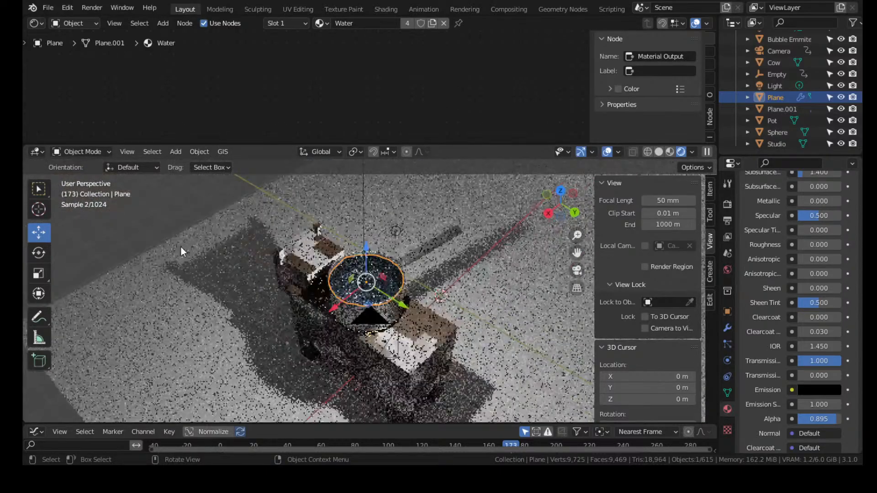
click(124, 228)
middle_drag(300, 256, 436, 256)
scroll(338, 259, up, 5)
click(312, 309)
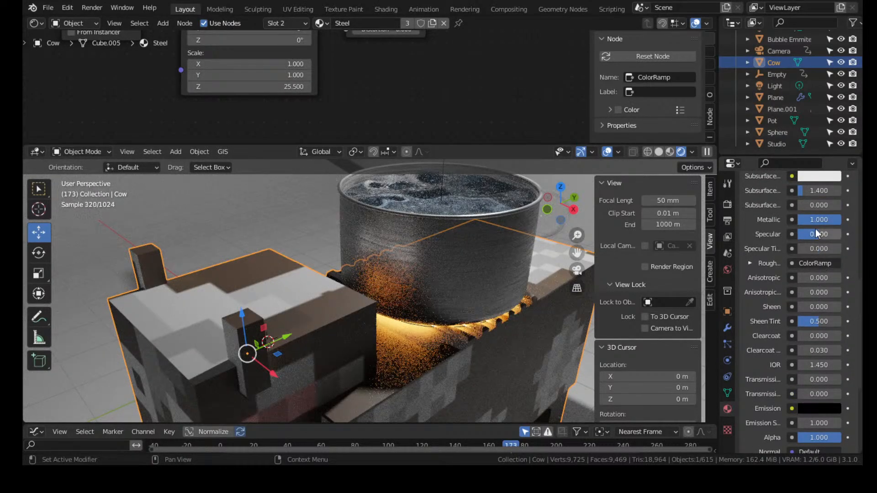
scroll(429, 82, down, 5)
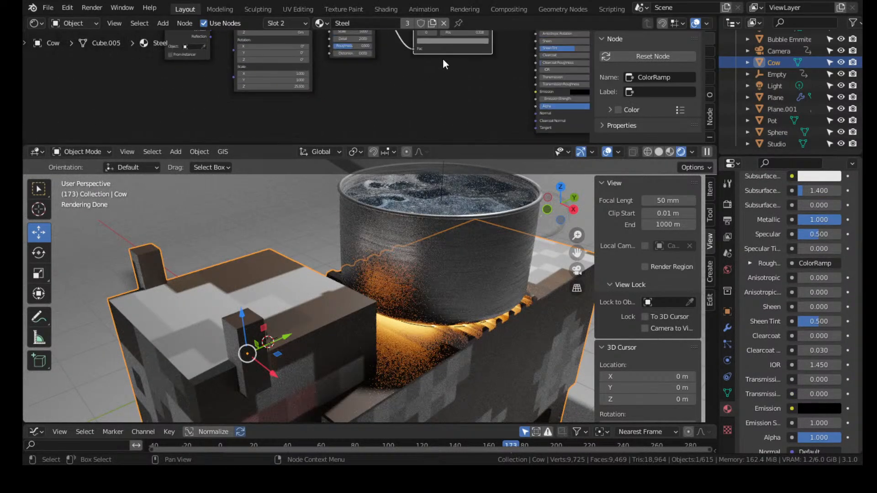
scroll(784, 269, up, 10)
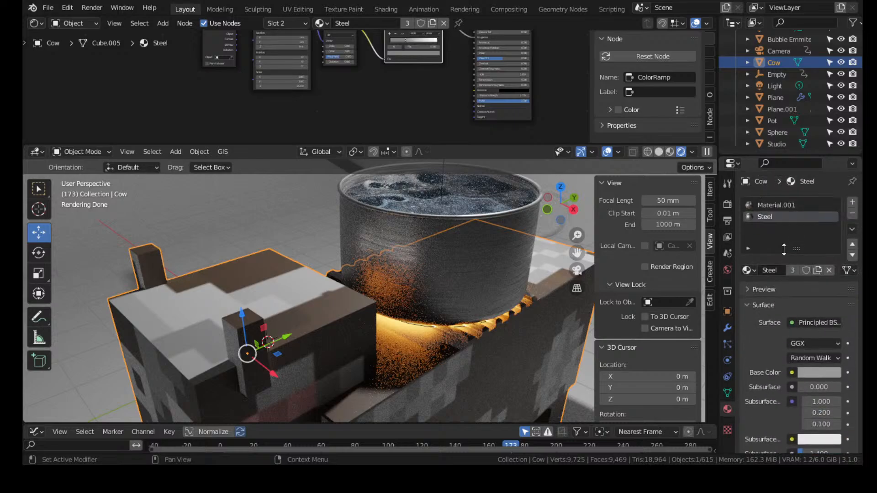
click(779, 205)
click(776, 215)
click(795, 205)
scroll(795, 343, down, 8)
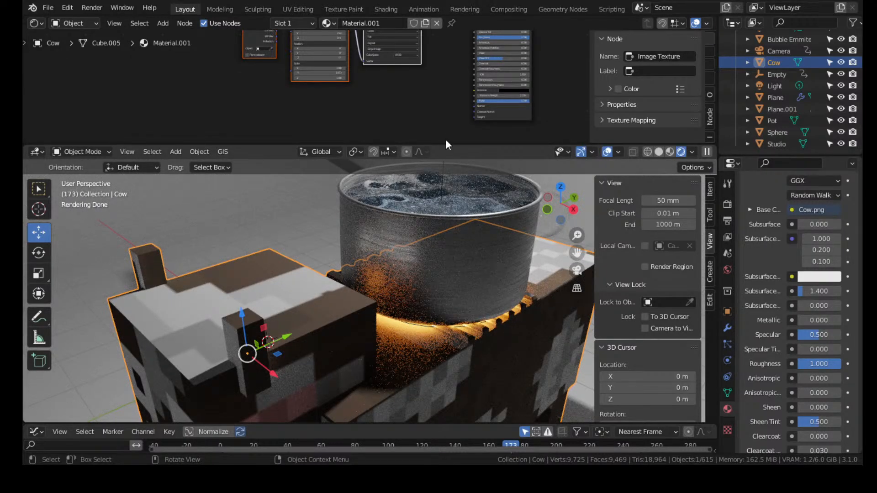
Check the cow and pot in rendered shading through the scene camera with nothing selected
key(space)
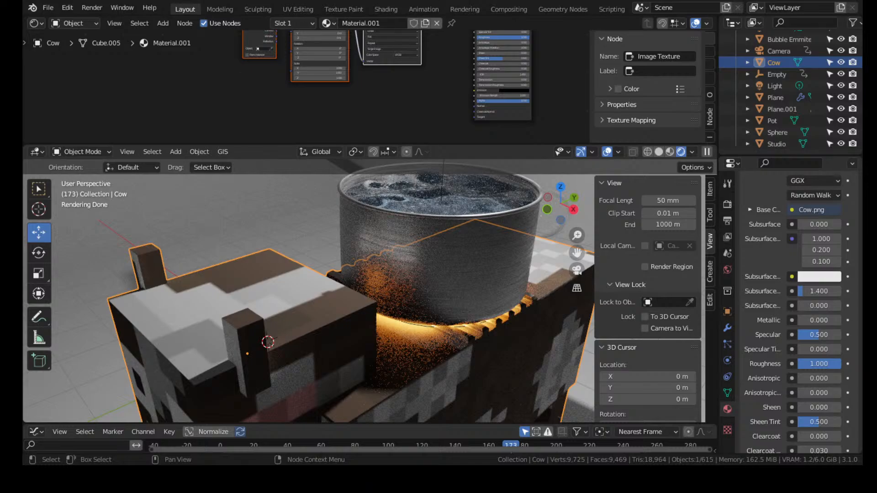
scroll(429, 303, down, 6)
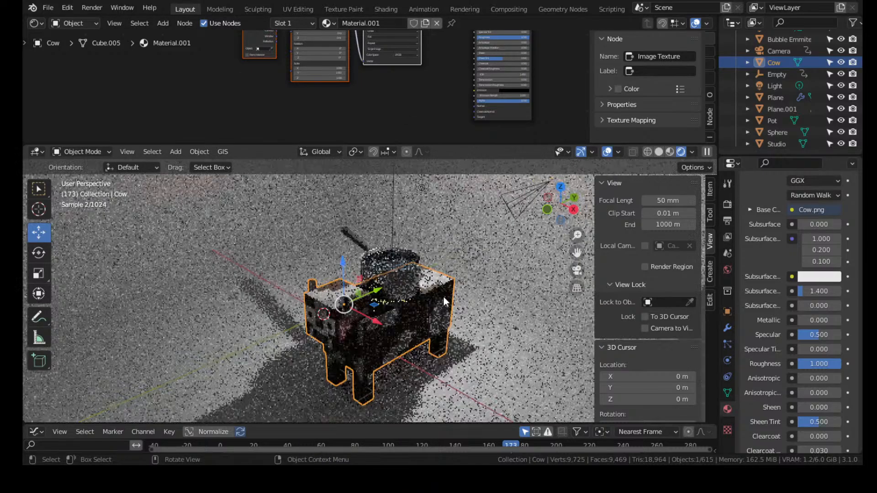
mouse_move(443, 302)
middle_down()
mouse_move(430, 299)
mouse_move(456, 292)
middle_up()
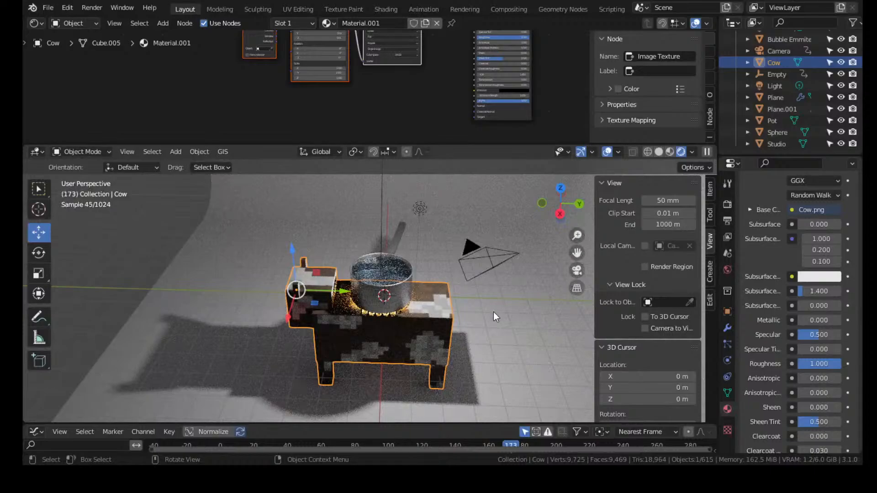
middle_drag(508, 297, 487, 311)
scroll(487, 312, up, 5)
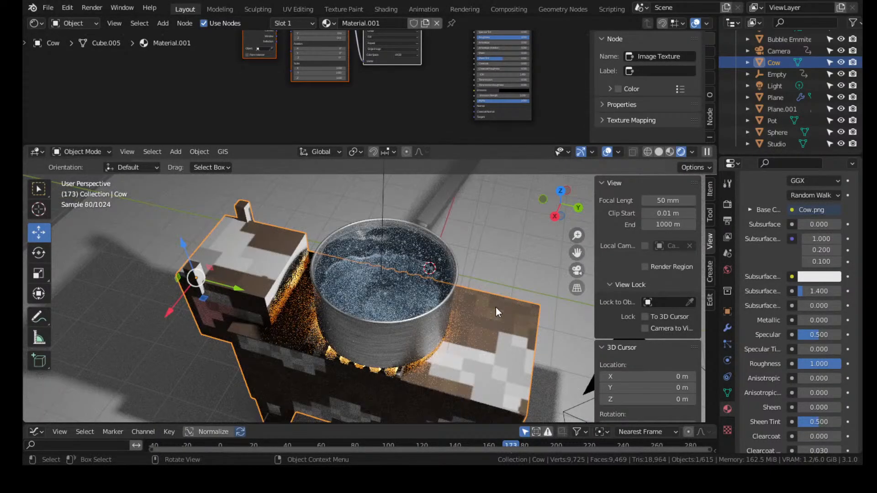
click(577, 272)
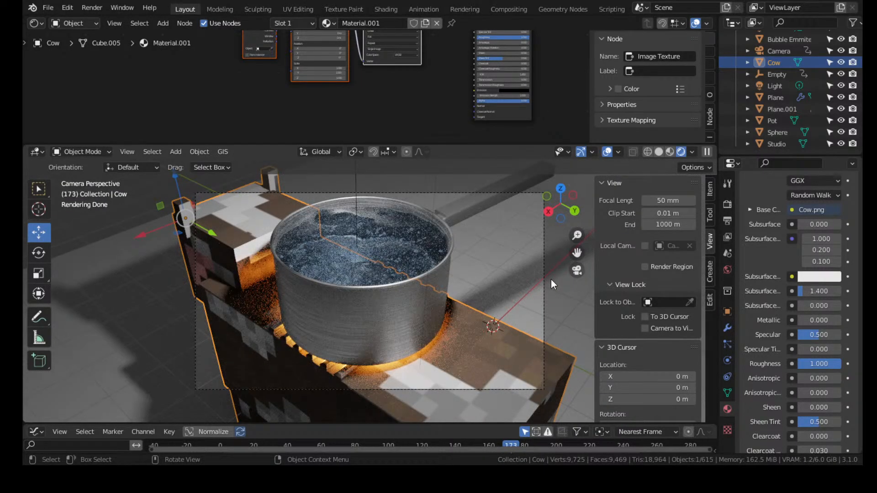
click(92, 222)
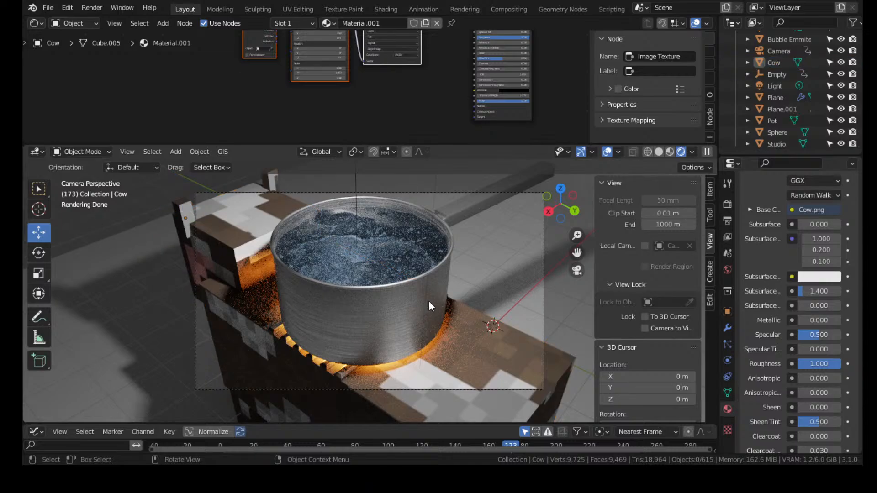
Set the base colour of the pot's Black Plastic material to pure black, hex 000000
click(448, 219)
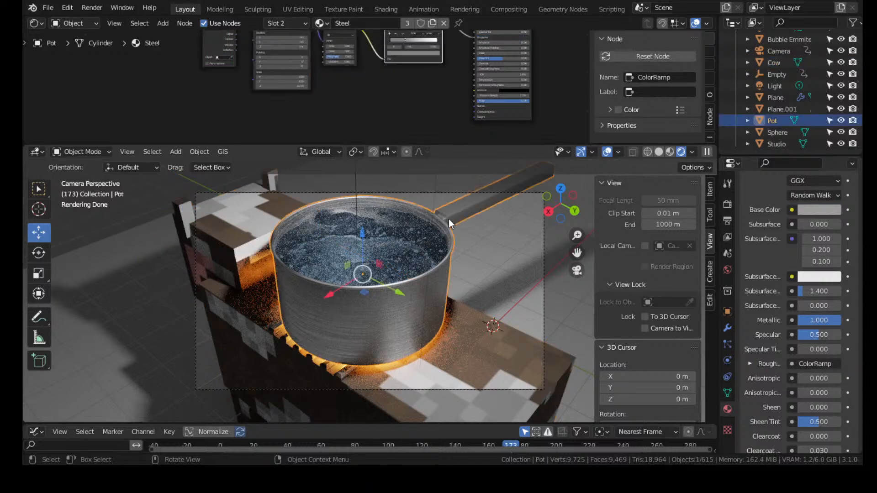
scroll(804, 265, up, 8)
click(784, 204)
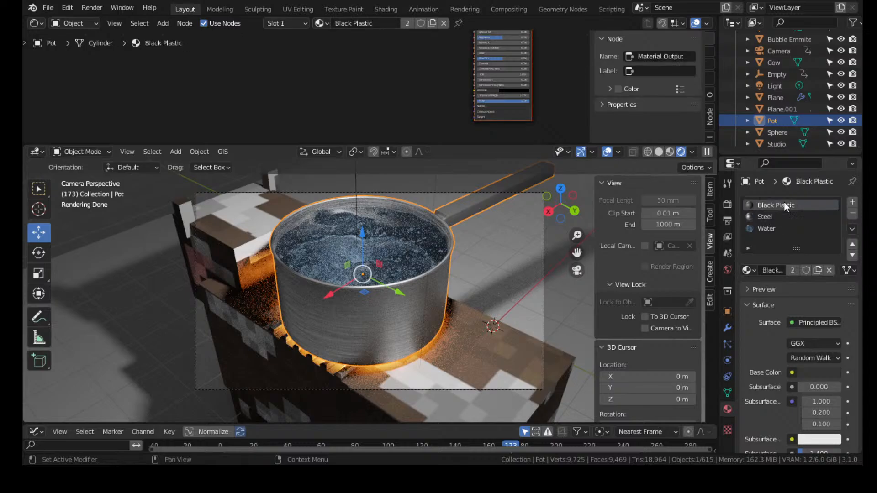
click(821, 375)
drag(832, 274, 833, 290)
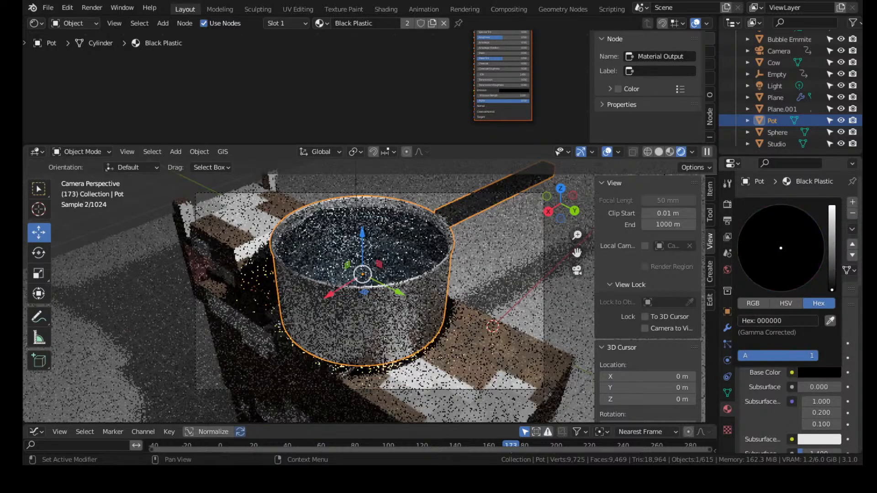
Set the Black Plastic material's roughness to 0.632 and specular to 0.789
middle_drag(464, 295, 225, 252)
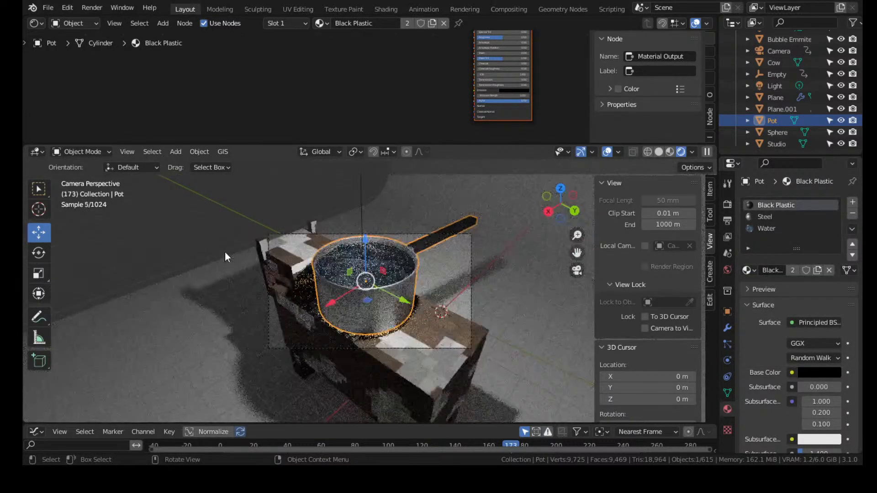
key(alt+a)
middle_drag(365, 239, 512, 245)
shift+middle_drag(568, 256, 441, 233)
scroll(813, 376, down, 8)
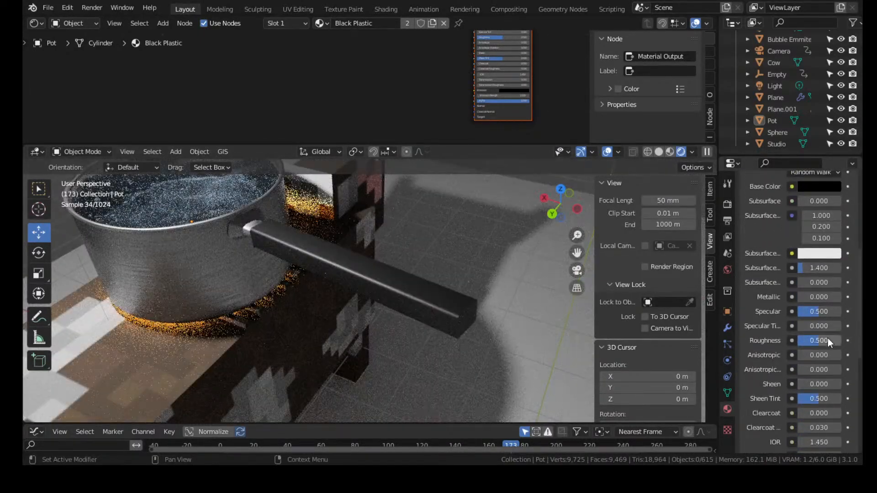
drag(819, 339, 829, 311)
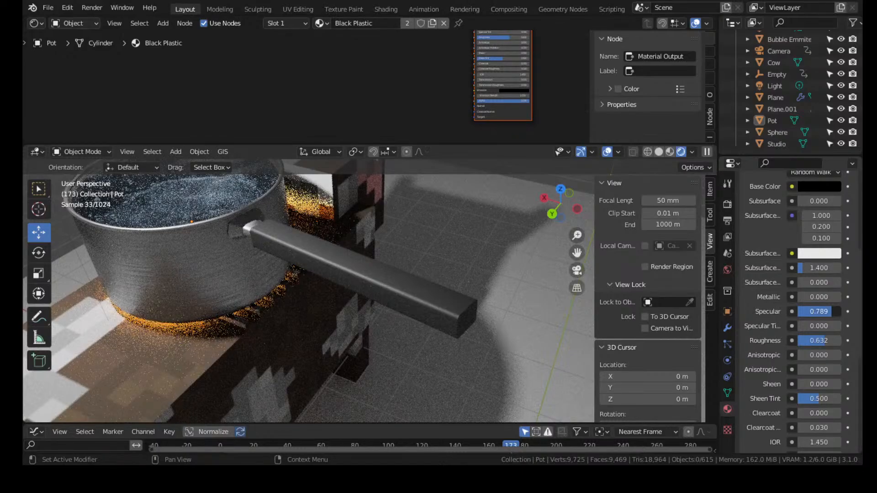
Add a Noise Texture node to the pot's Black Plastic material
click(303, 247)
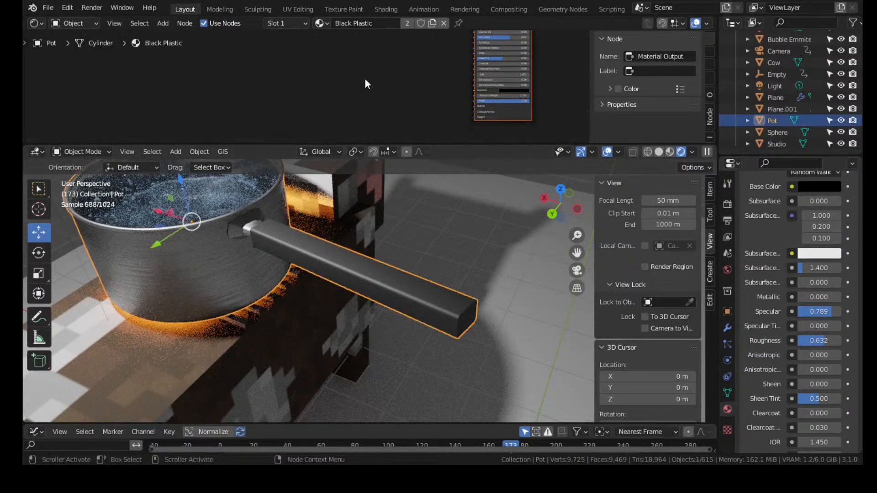
key(shift+a)
click(376, 79)
text(n)
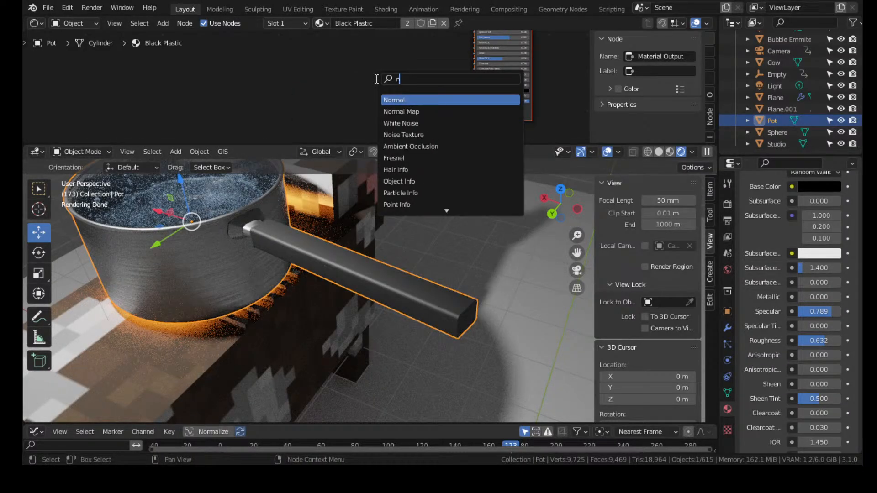
text(oise)
key(Down)
key(Return)
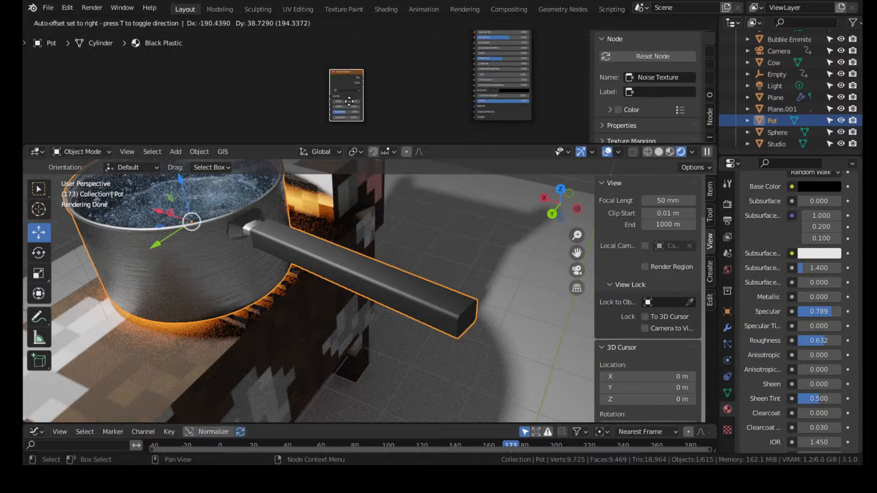
click(376, 82)
Add a Bump node between the Noise Texture and the Principled BSDF
key(shift+a)
click(419, 90)
text(bump)
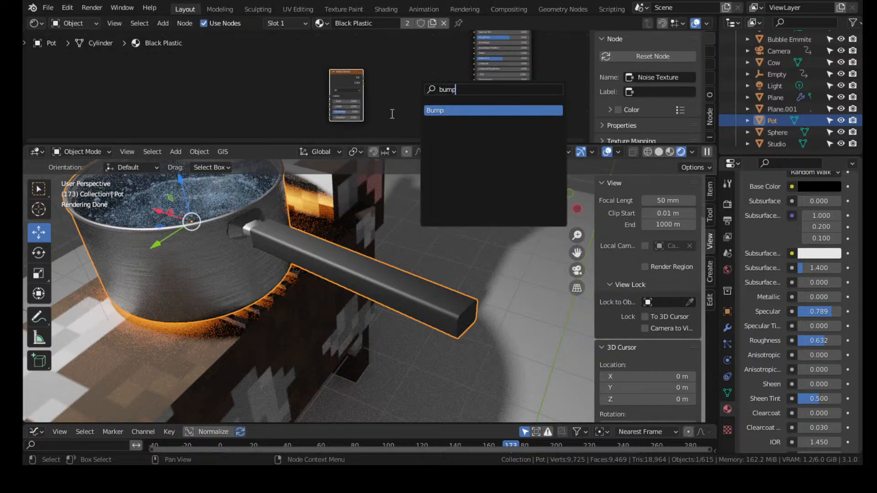
key(Return)
click(459, 95)
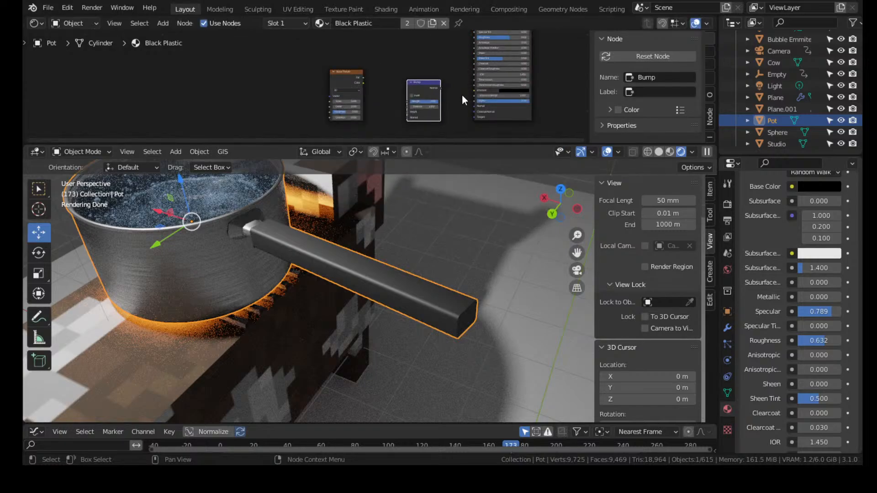
Link the noise Color to the Bump Height and the Bump Normal to the Principled BSDF's Normal
scroll(380, 49, up, 4)
middle_drag(425, 71, 406, 82)
drag(411, 68, 482, 107)
middle_drag(411, 87, 459, 95)
drag(288, 62, 387, 79)
Add Texture Coordinate and Mapping nodes ahead of the Noise Texture and set the noise scale to -17.9
middle_drag(324, 55, 464, 108)
key(ctrl+t)
middle_drag(332, 91, 421, 59)
middle_drag(417, 100, 417, 72)
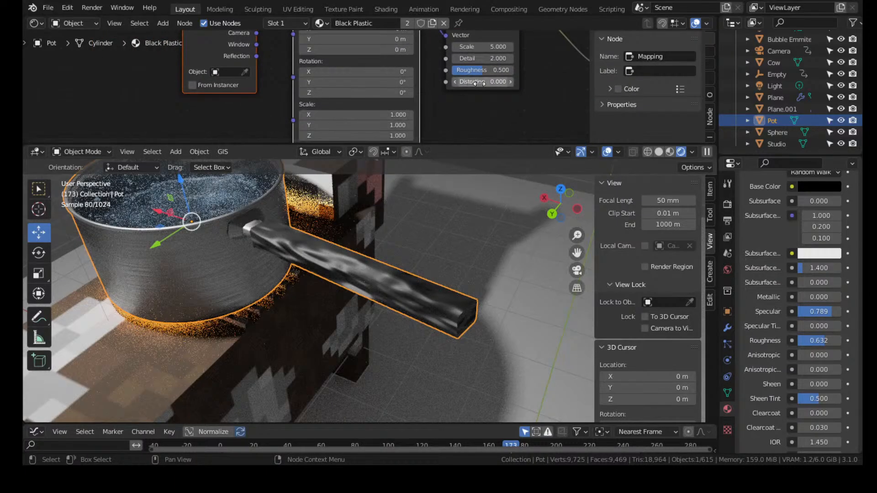
middle_drag(480, 82, 405, 97)
drag(408, 63, 297, 63)
drag(408, 63, 396, 63)
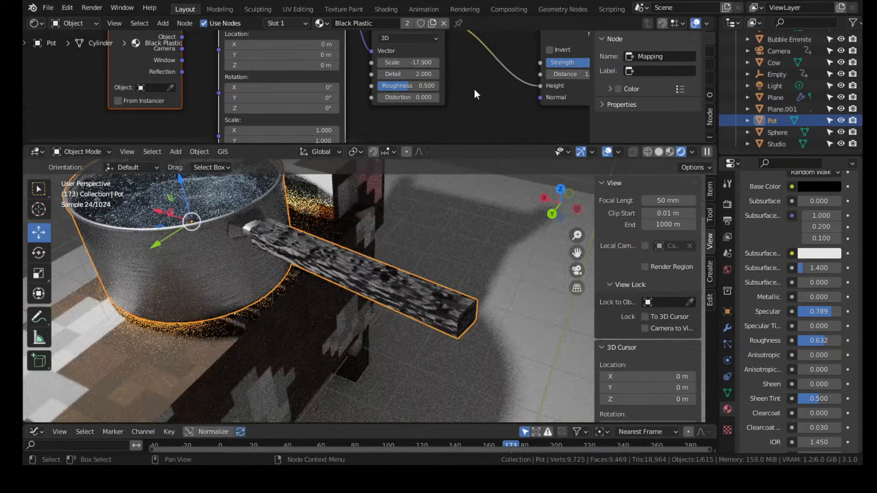
Insert a ColorRamp node between the Noise Texture and Bump nodes, spacing the texture nodes apart from it
middle_drag(474, 90, 455, 127)
key(shift+a)
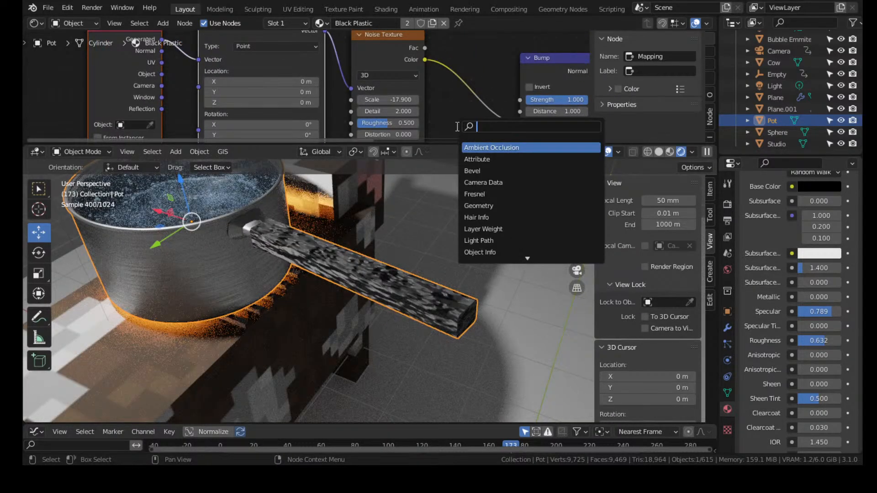
text(color ramp)
key(Return)
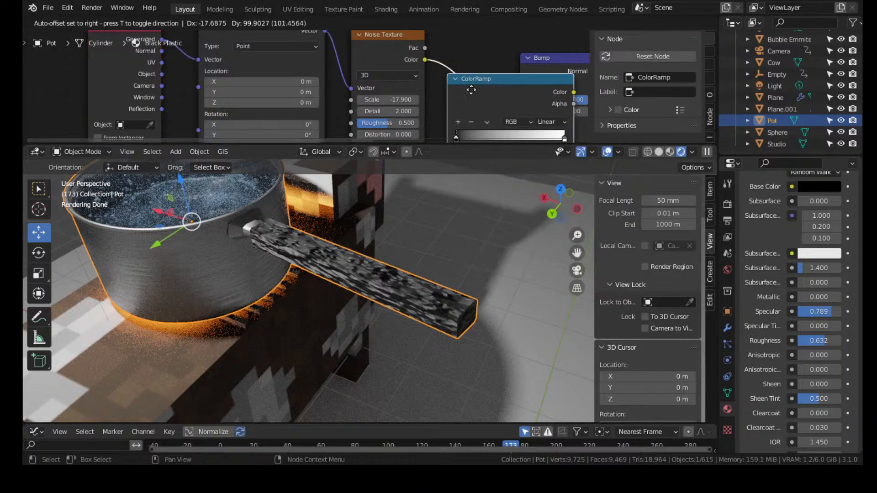
click(464, 79)
scroll(344, 82, down, 2)
drag(139, 51, 358, 64)
key(g)
click(231, 54)
click(442, 92)
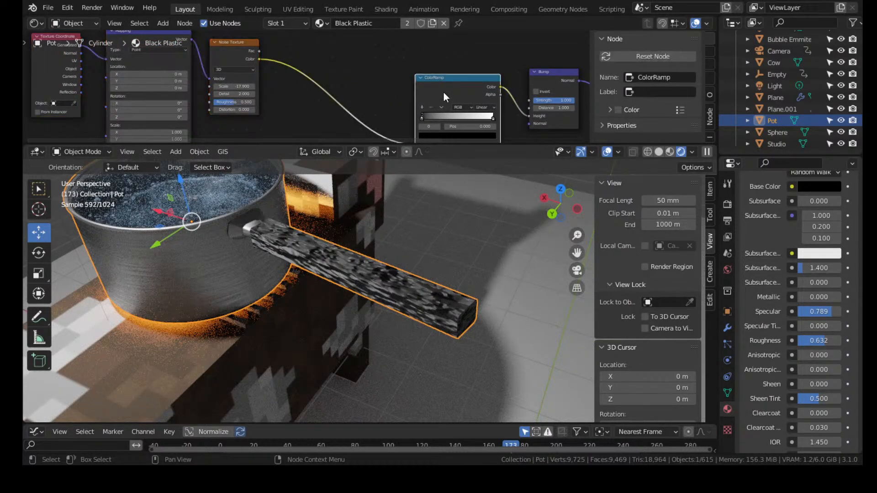
Move the ColorRamp's black stop to position 0.414
scroll(391, 73, up, 5)
drag(331, 84, 385, 89)
scroll(425, 203, up, 3)
scroll(482, 93, down, 2)
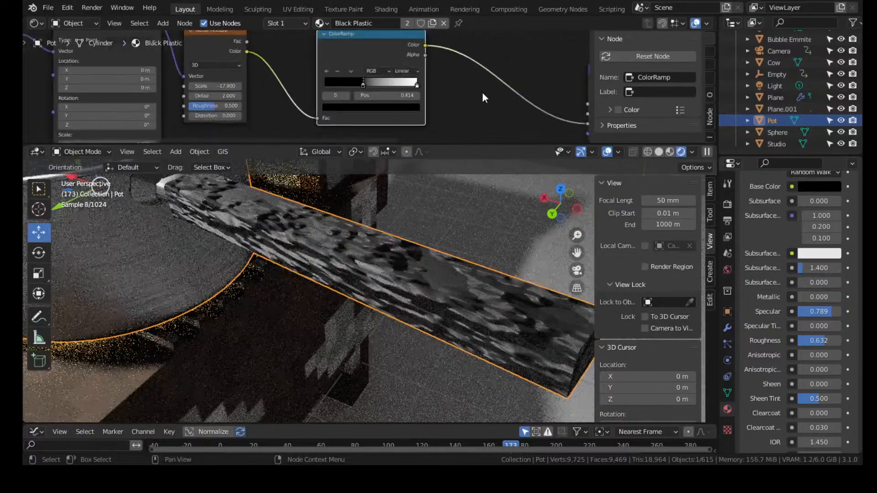
Lower the Bump node's strength to 0.175
middle_drag(571, 91, 286, 78)
scroll(347, 63, up, 4)
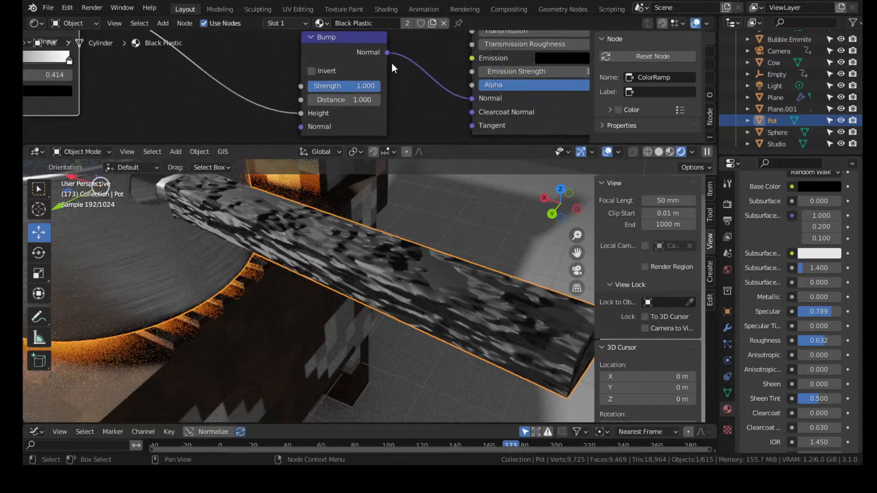
scroll(392, 67, up, 1)
drag(375, 87, 343, 87)
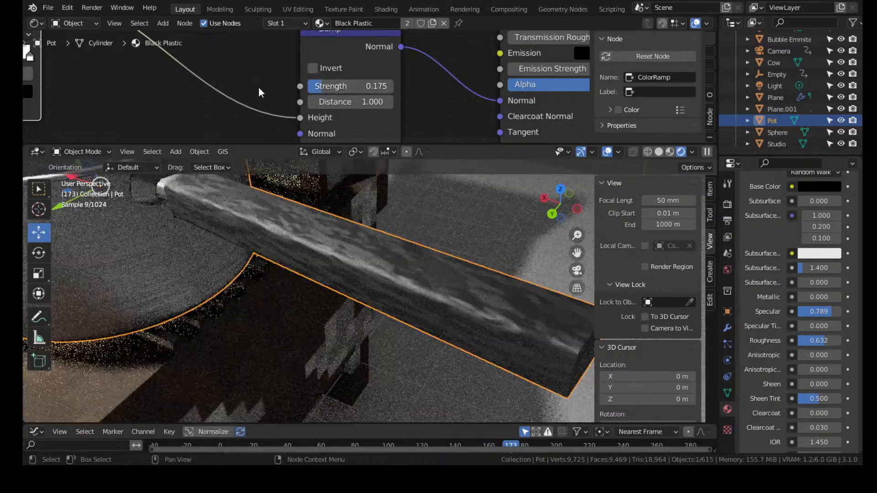
Drive the Mapping node's Vector with the Object output of the Texture Coordinate node
middle_drag(219, 94, 352, 106)
scroll(352, 106, down, 4)
middle_drag(296, 117, 479, 88)
middle_drag(211, 113, 365, 69)
scroll(365, 70, up, 1)
middle_drag(277, 79, 356, 83)
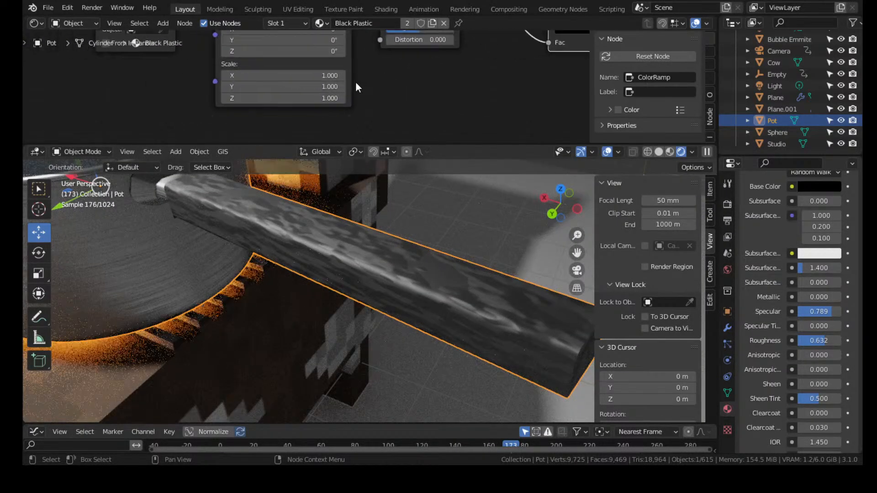
scroll(321, 82, up, 5)
scroll(319, 81, down, 10)
middle_drag(273, 71, 321, 103)
scroll(291, 86, up, 3)
scroll(291, 82, up, 2)
middle_drag(281, 37, 267, 100)
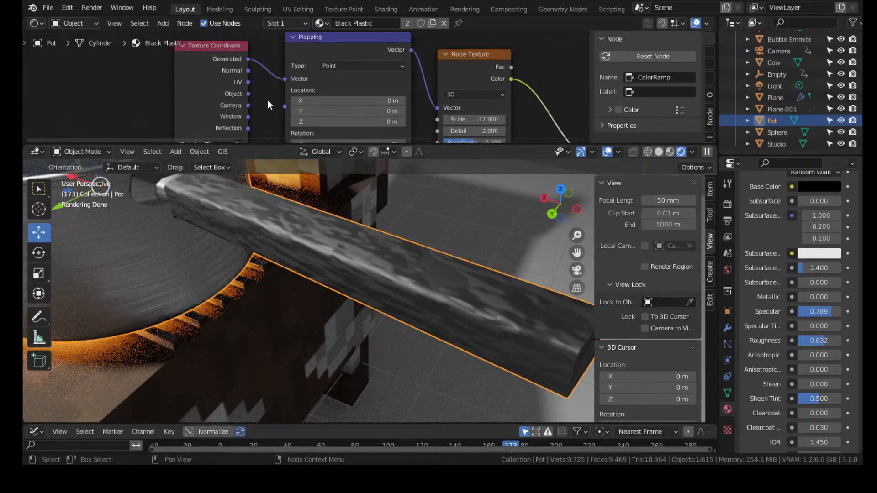
drag(247, 93, 285, 79)
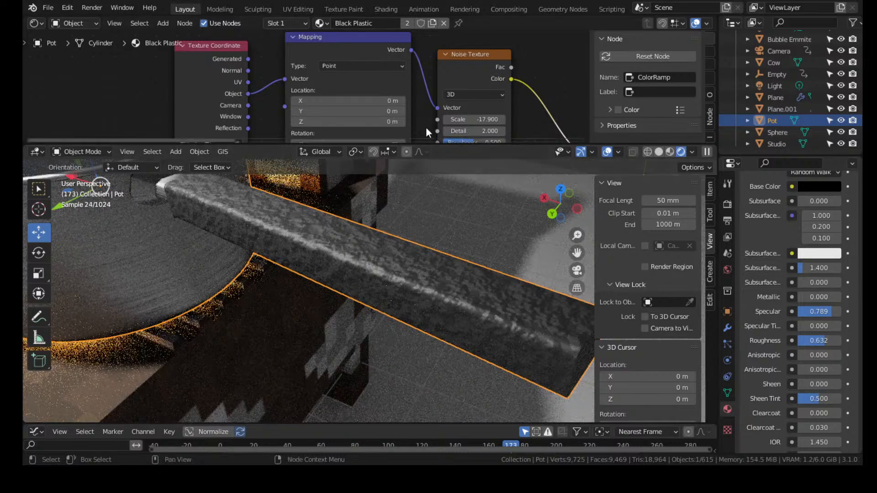
Set the ColorRamp's black stop to position 0 and its white stop to 0.636
middle_drag(420, 103, 318, 64)
middle_drag(424, 70, 297, 51)
middle_drag(420, 76, 241, 70)
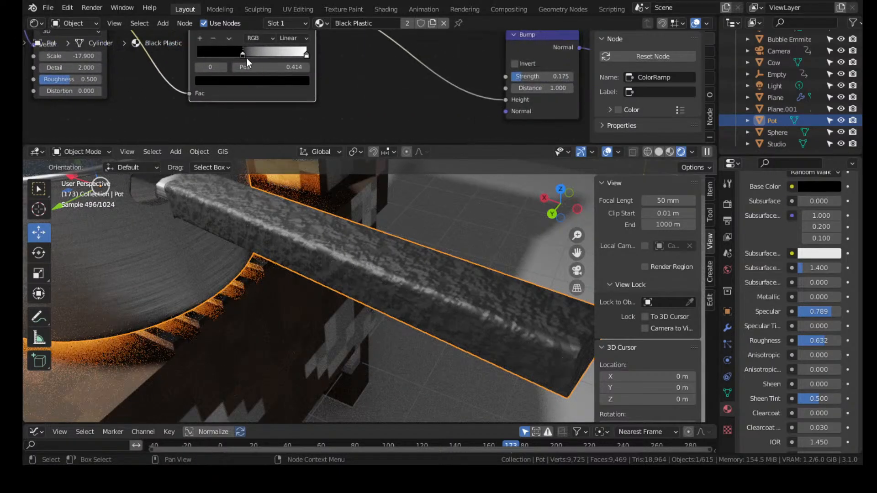
drag(245, 58, 160, 59)
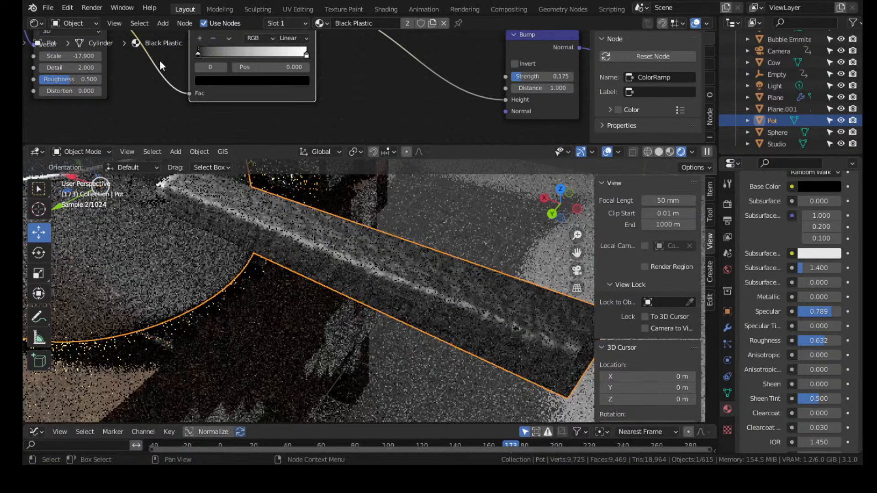
drag(306, 54, 265, 65)
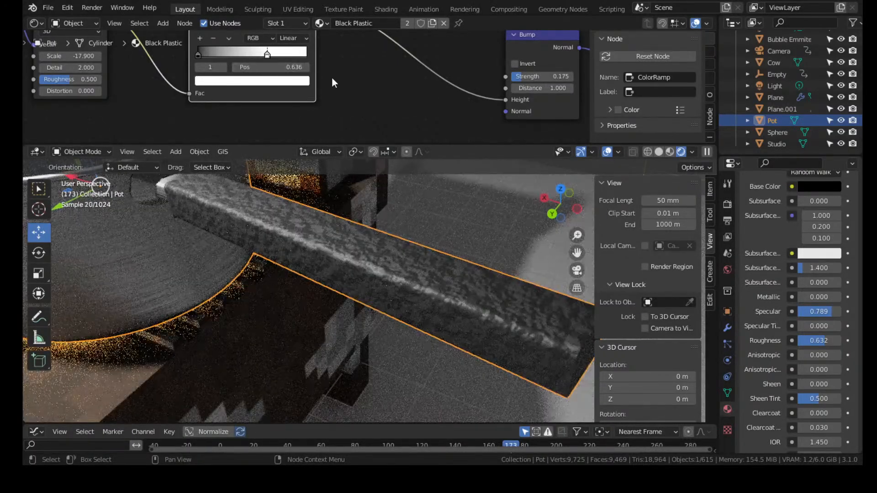
Set the Bump strength to 0.292 and the Noise Texture scale to -216.9
middle_drag(464, 85, 335, 94)
mouse_move(405, 94)
mouse_down()
mouse_move(424, 86)
mouse_move(411, 87)
mouse_up()
middle_drag(167, 112, 313, 93)
middle_drag(220, 75, 339, 108)
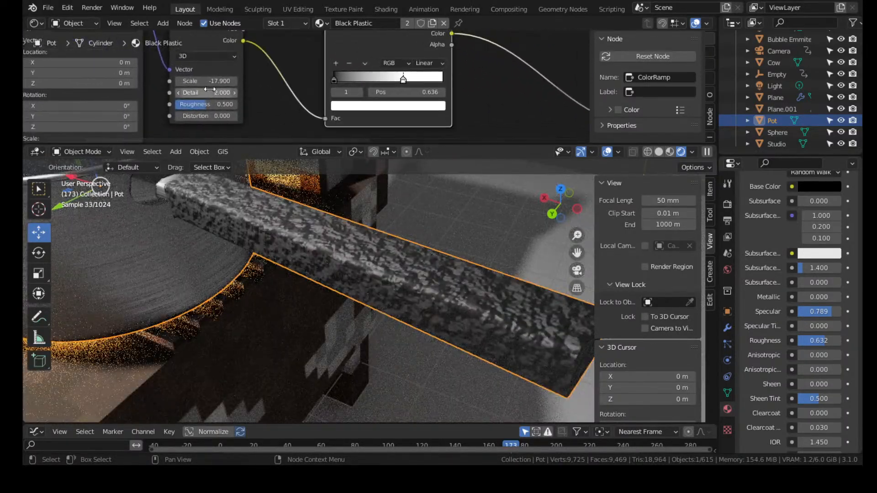
drag(210, 81, 154, 81)
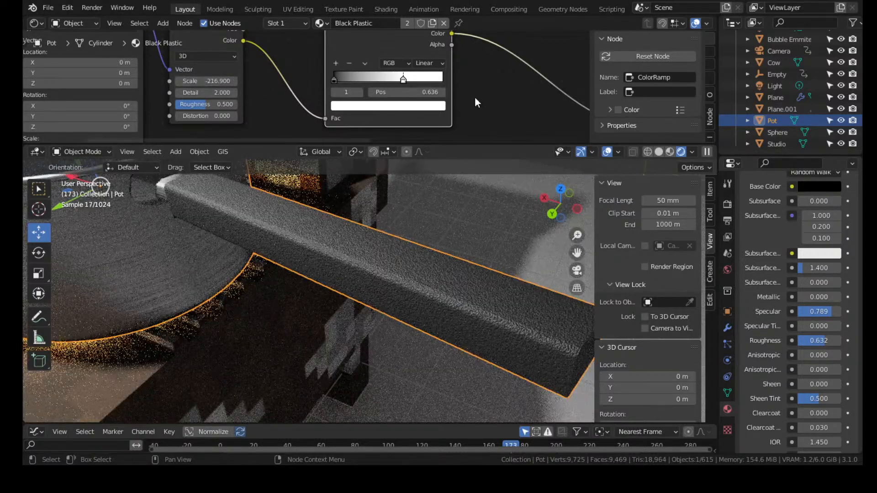
Examine the handle's bumpy plastic surface up close alongside the Principled BSDF settings
scroll(475, 97, down, 3)
middle_drag(535, 80, 325, 103)
middle_drag(457, 50, 414, 114)
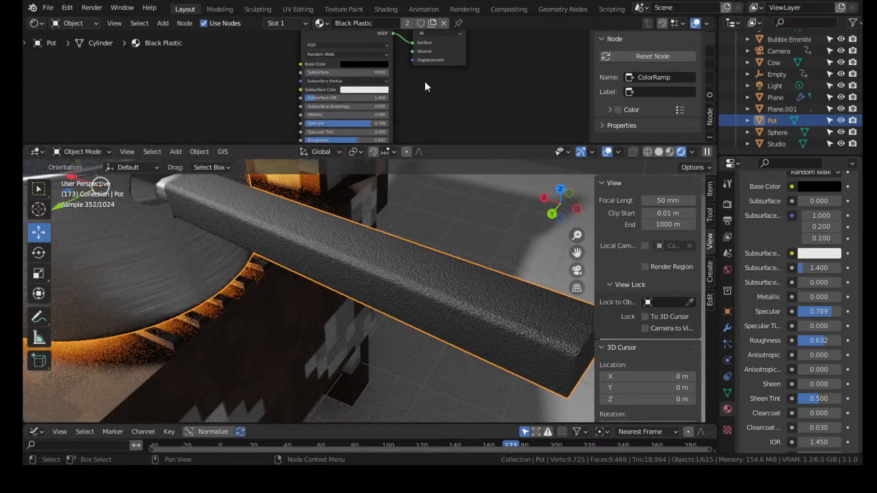
scroll(425, 87, up, 2)
scroll(426, 267, up, 3)
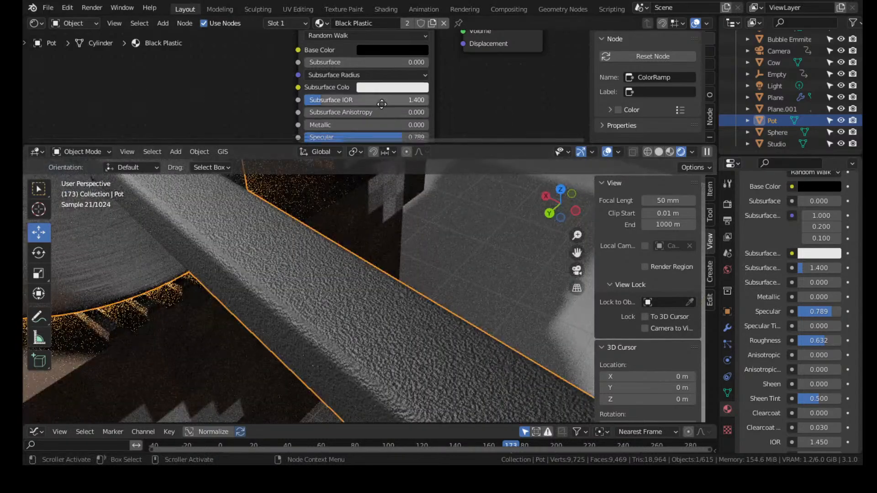
scroll(386, 70, down, 2)
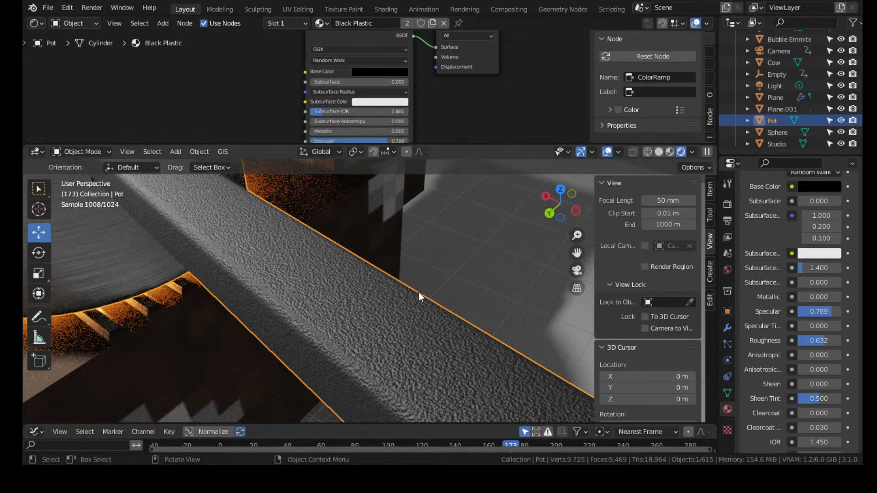
scroll(419, 292, up, 2)
scroll(355, 301, up, 2)
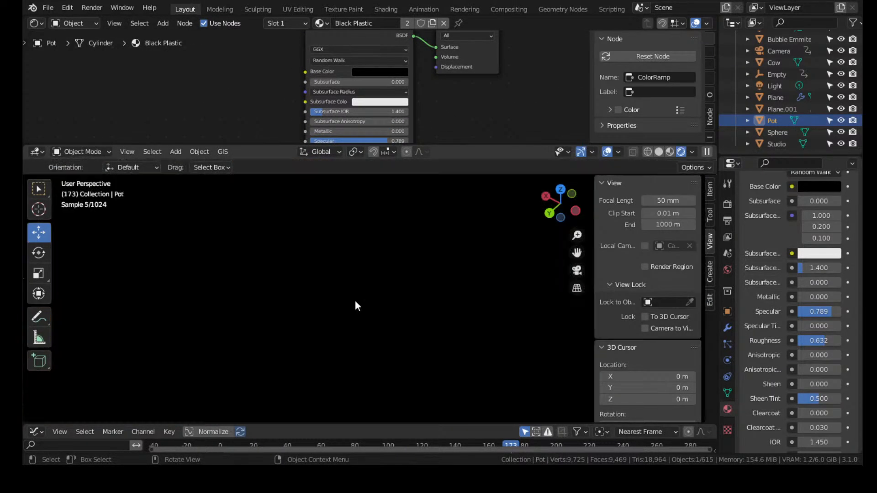
scroll(349, 95, down, 2)
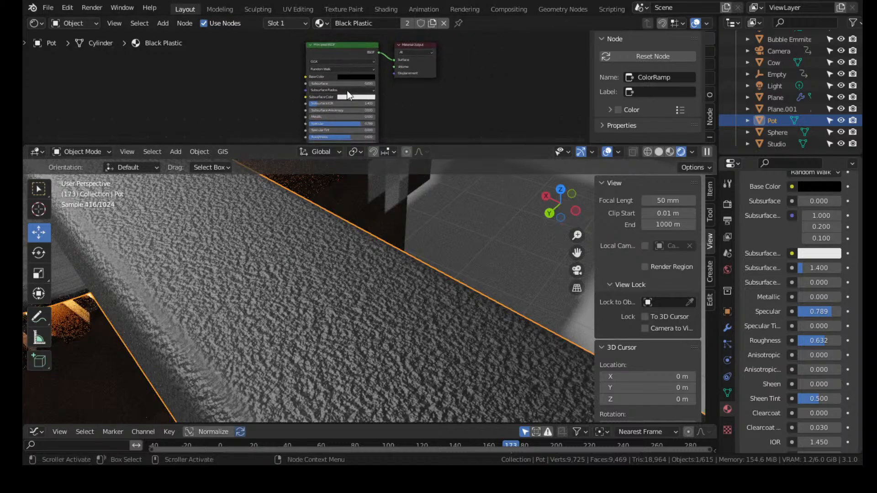
middle_drag(324, 117, 373, 59)
middle_drag(330, 87, 368, 42)
middle_drag(289, 66, 339, 44)
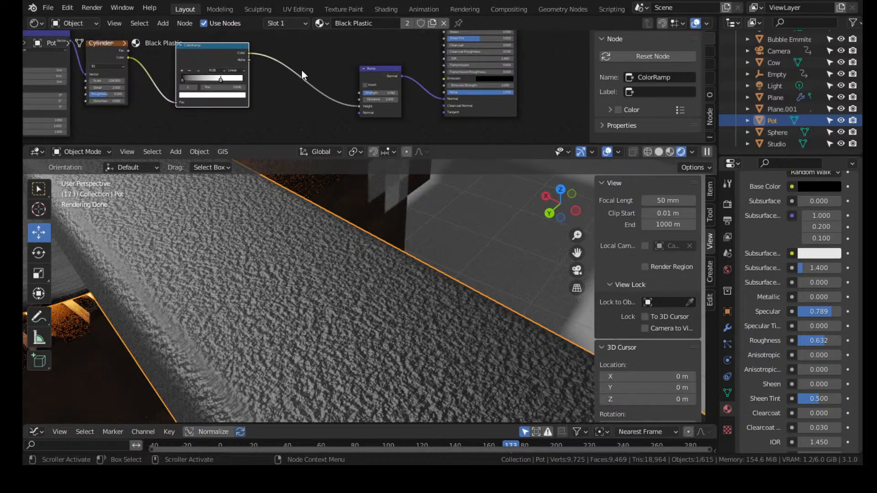
middle_drag(302, 70, 370, 62)
scroll(369, 62, up, 3)
click(322, 94)
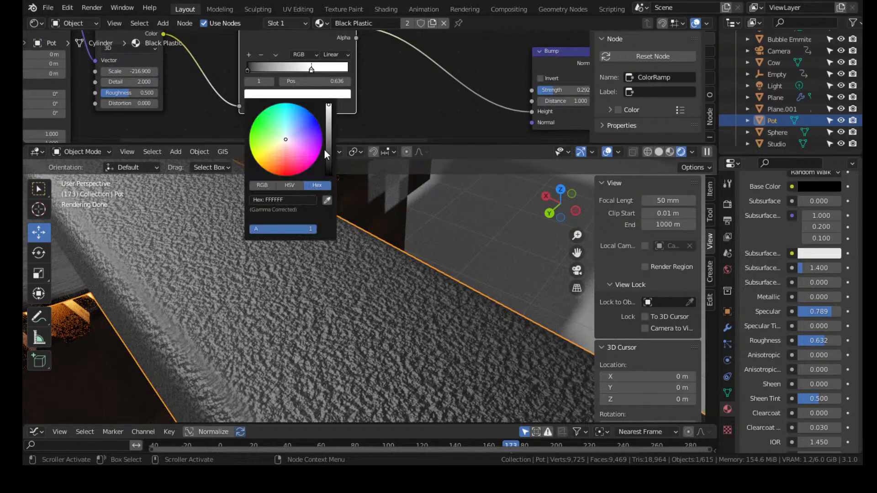
drag(328, 153, 328, 175)
right_click(328, 175)
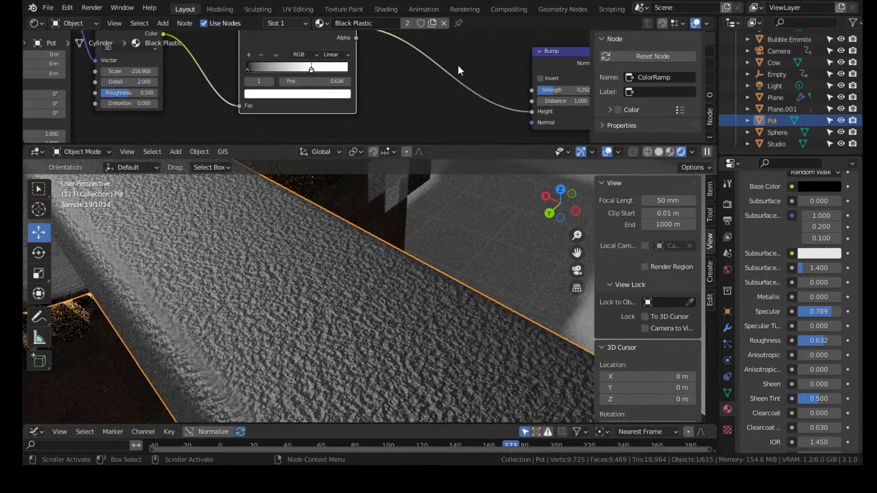
Disconnect the Bump node's Normal output from the Principled BSDF and check the whole handle on the pot
middle_drag(487, 71, 391, 72)
drag(455, 88, 424, 97)
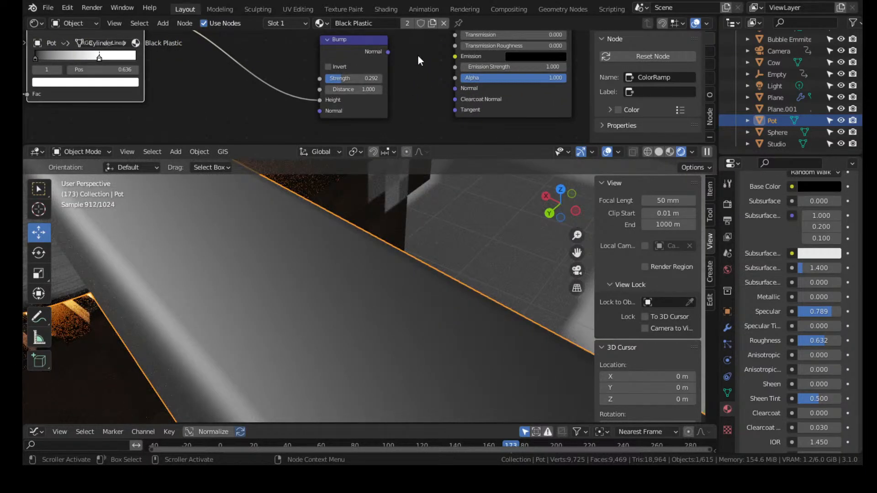
scroll(418, 59, down, 3)
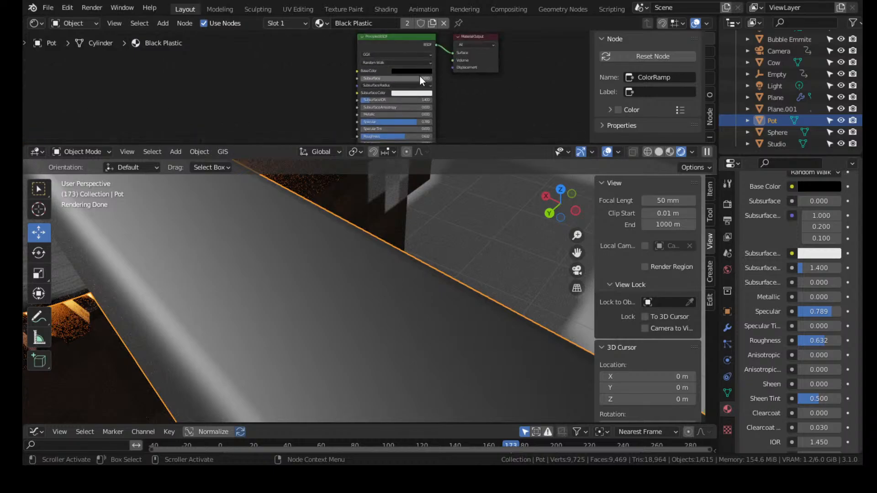
scroll(320, 201, down, 5)
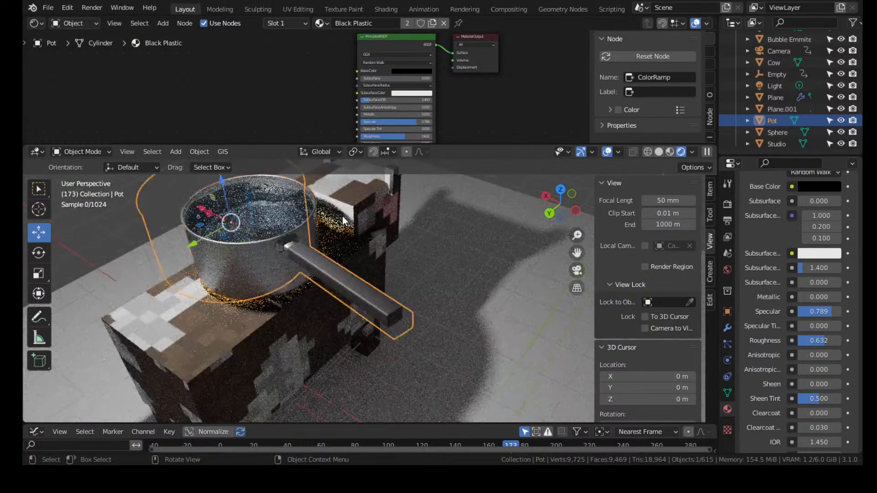
Lower the Black Plastic material's Specular value to 0.267 on the Principled BSDF for the pot handle
scroll(341, 216, up, 5)
scroll(402, 87, up, 4)
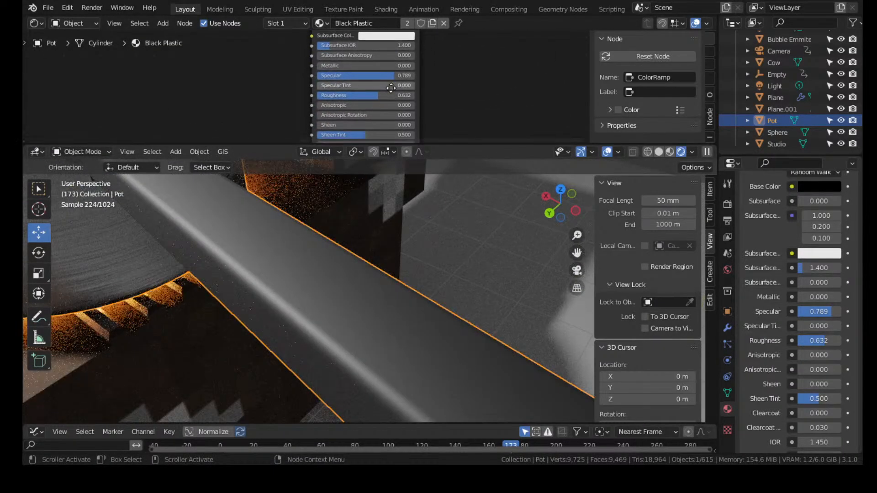
scroll(394, 80, up, 4)
drag(420, 70, 351, 71)
Reconnect the Bump node's Normal output to the Principled BSDF's Normal input in the Black Plastic material
scroll(303, 76, down, 4)
mouse_move(357, 44)
middle_down()
mouse_move(347, 97)
mouse_move(357, 36)
middle_up()
middle_drag(286, 132, 294, 40)
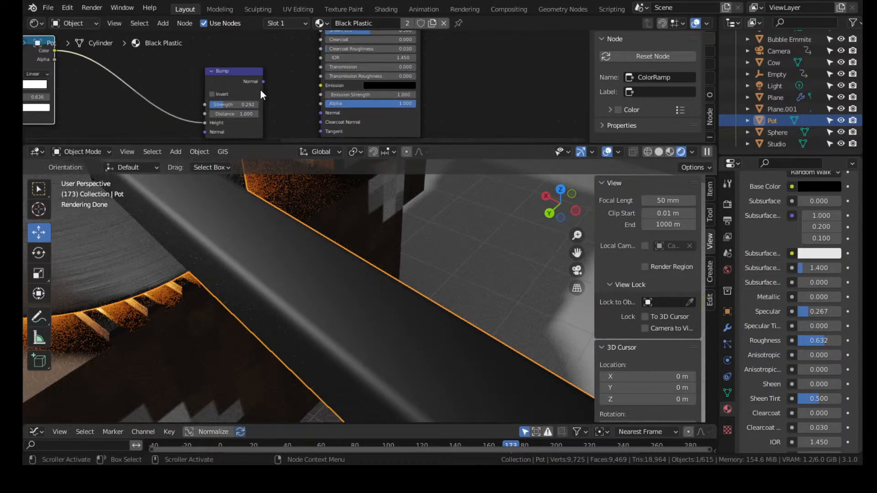
middle_drag(261, 90, 248, 81)
drag(251, 73, 308, 105)
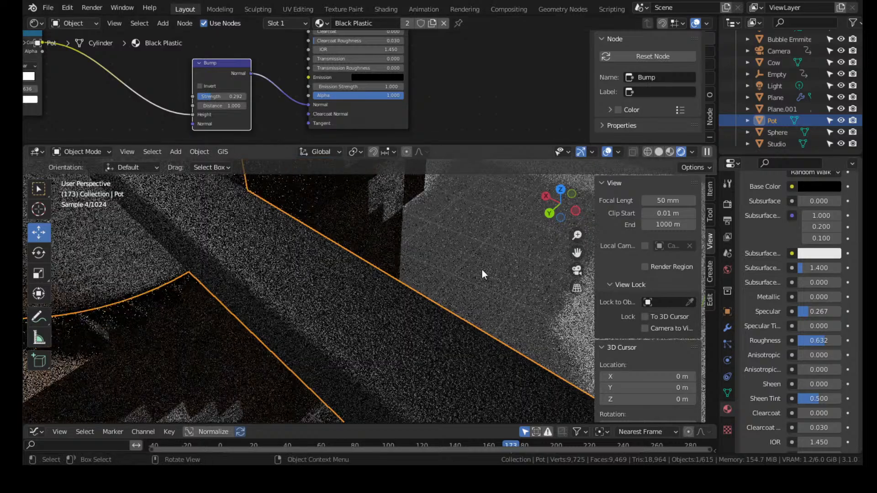
Deselect the pot, inspect its water, steel and handle from the other side, and check the scene through the camera
scroll(493, 274, down, 8)
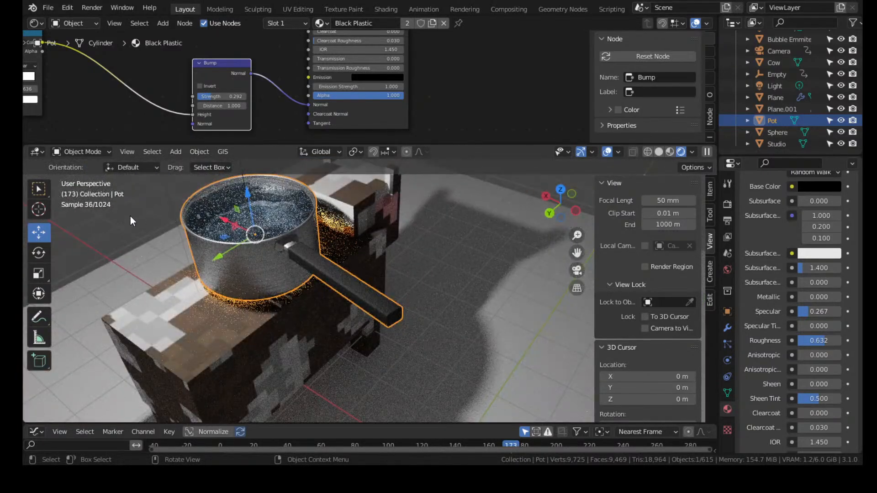
click(131, 216)
middle_drag(268, 258, 459, 257)
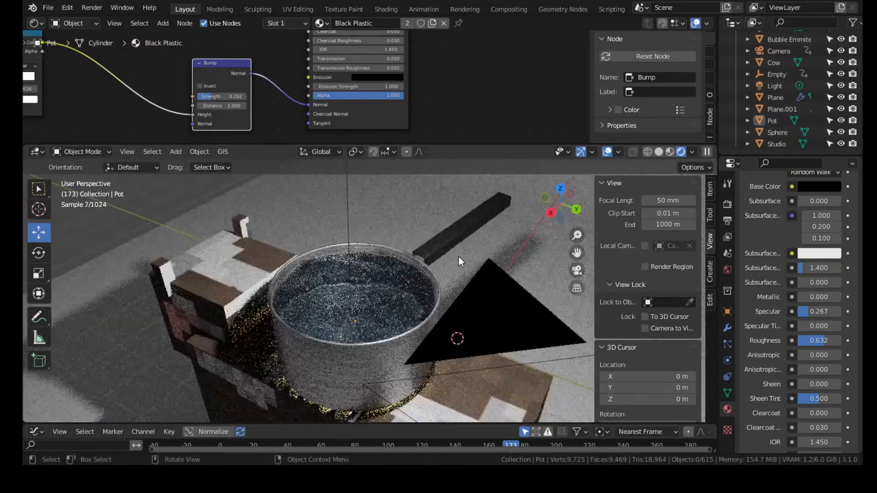
scroll(480, 232, up, 8)
scroll(498, 231, down, 6)
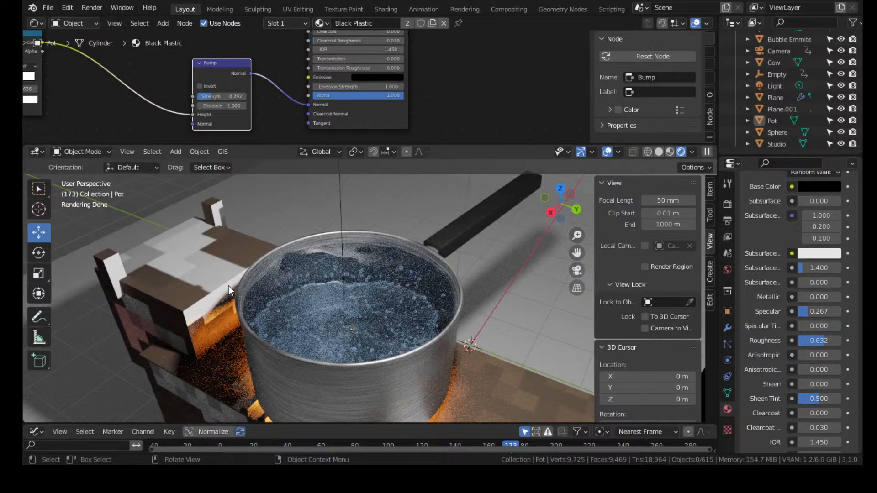
click(577, 270)
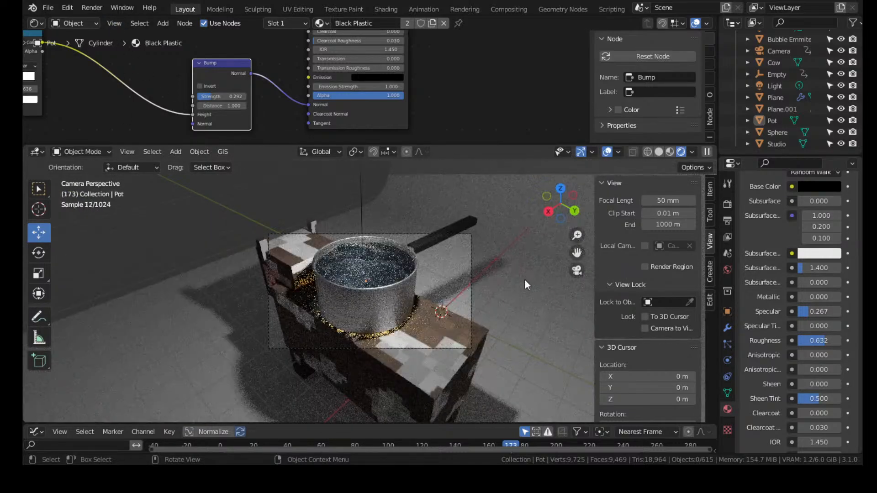